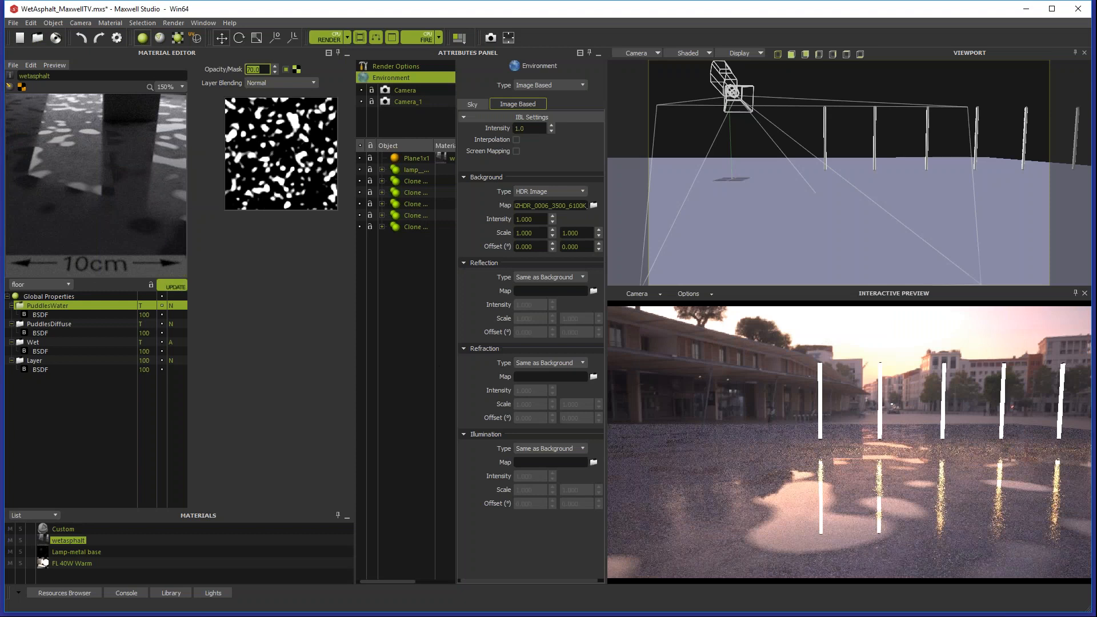
Step: Enlarge the materials list and create a new Custom material in it
drag(156, 511, 158, 434)
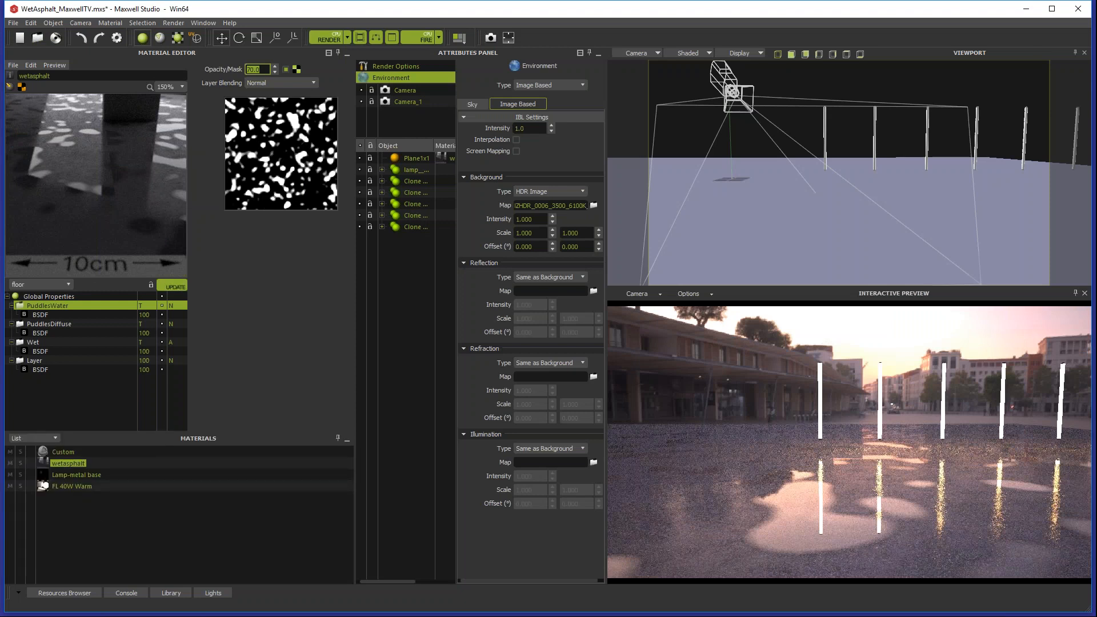
click(159, 423)
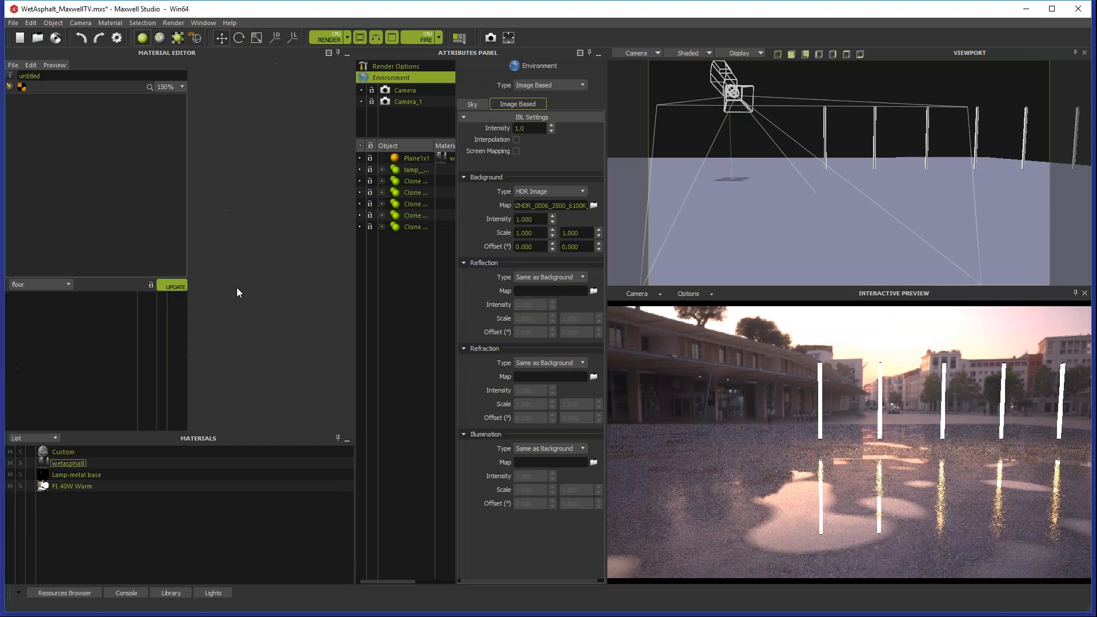
click(82, 314)
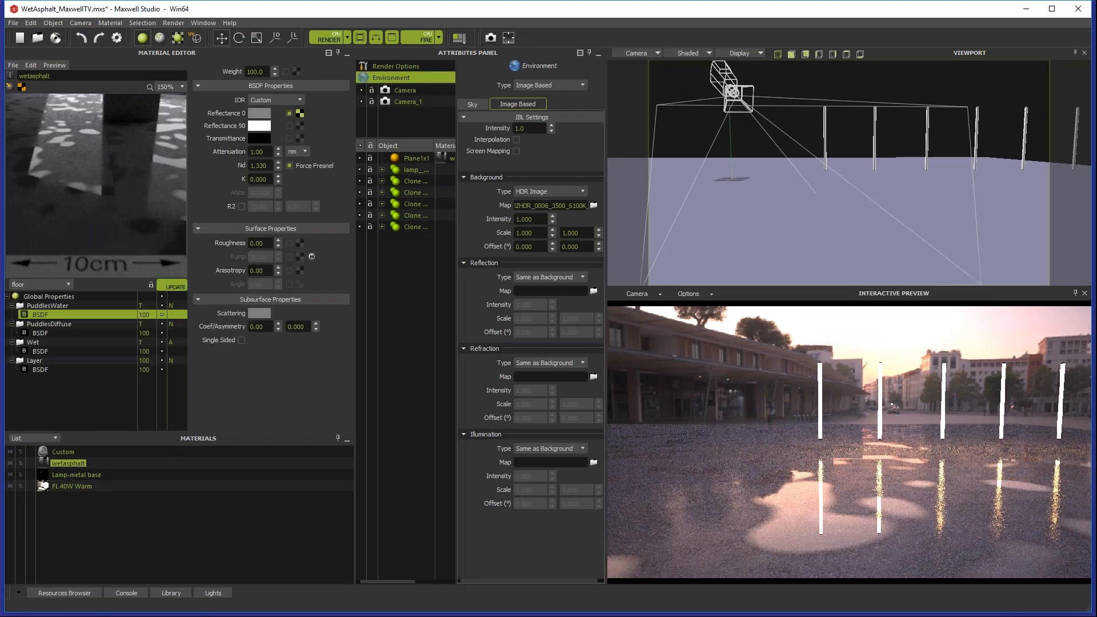
click(95, 552)
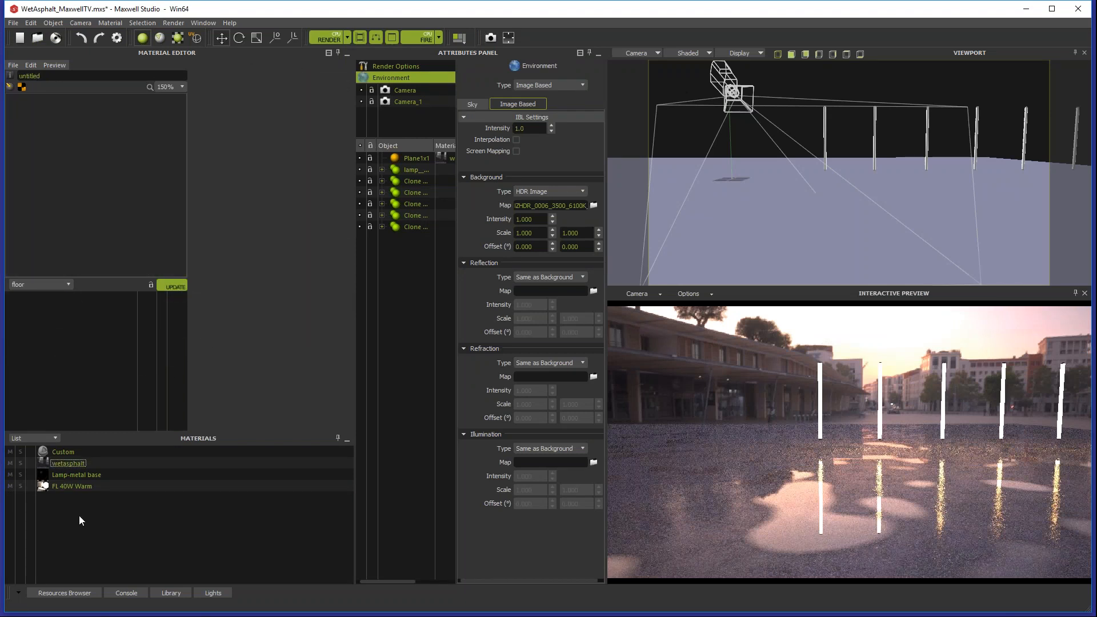
right_click(79, 515)
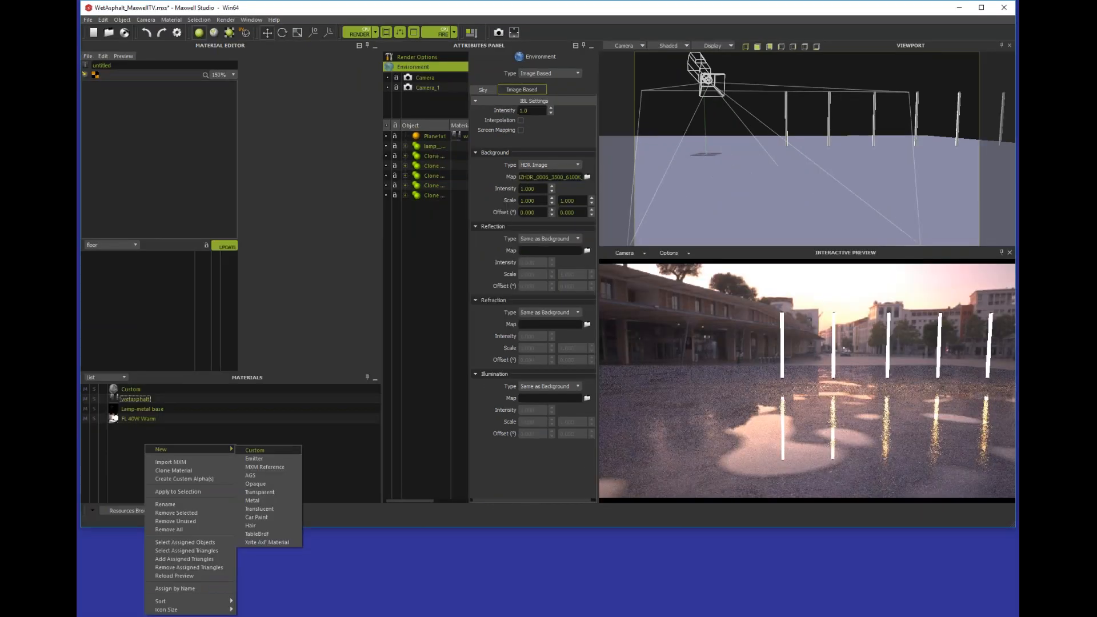
click(254, 450)
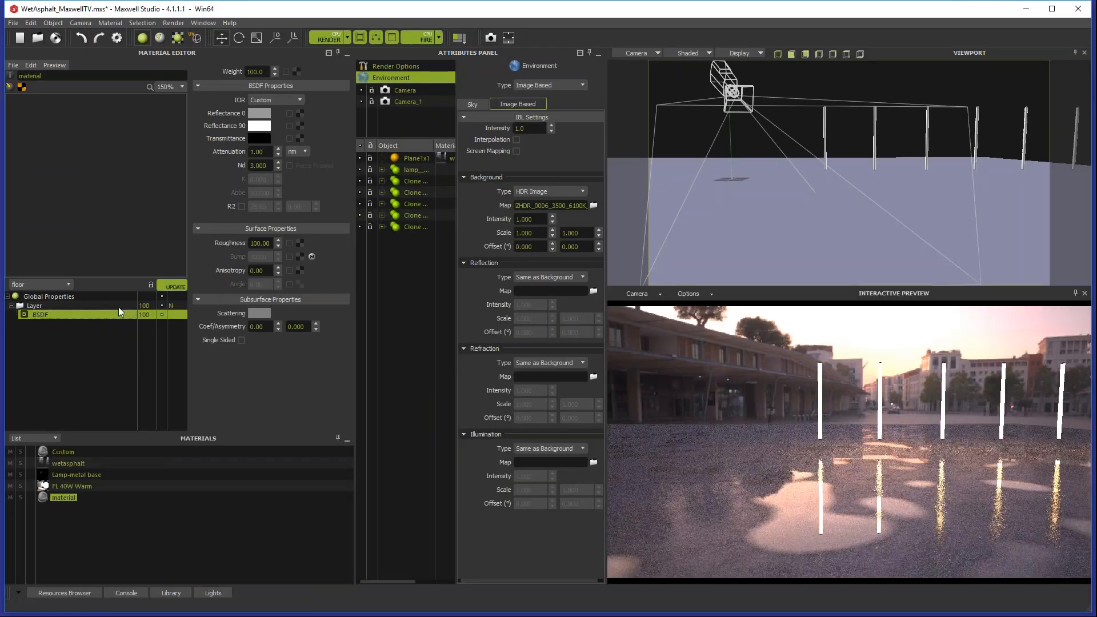
Step: Load AsphaltSquare.png as the Reflectance 0 texture of the new material's BSDF and refresh the material preview
click(299, 113)
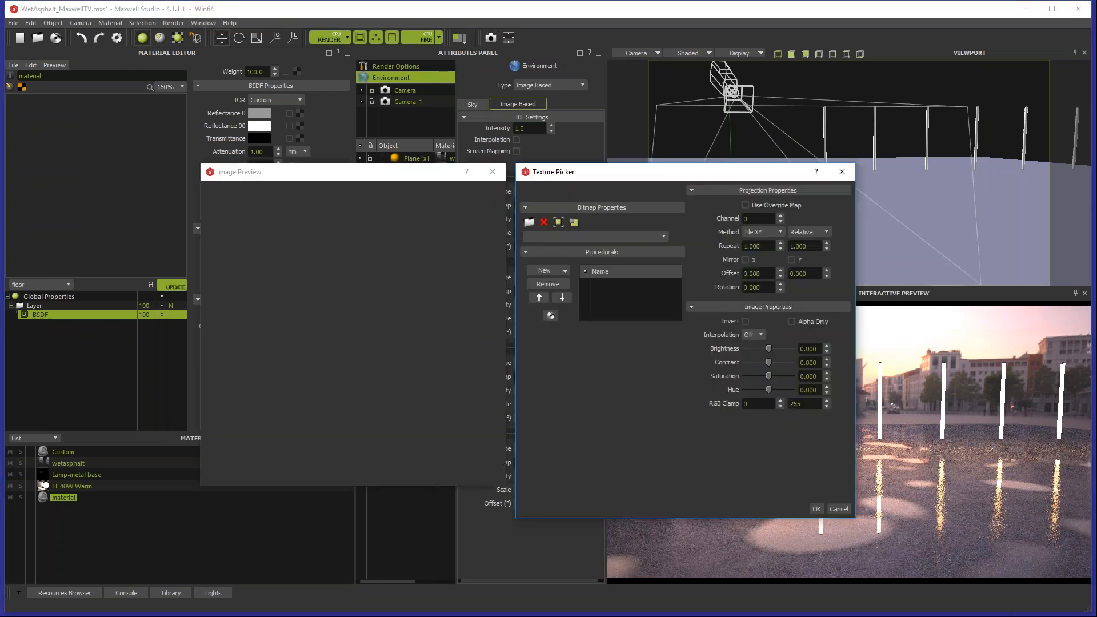
click(663, 235)
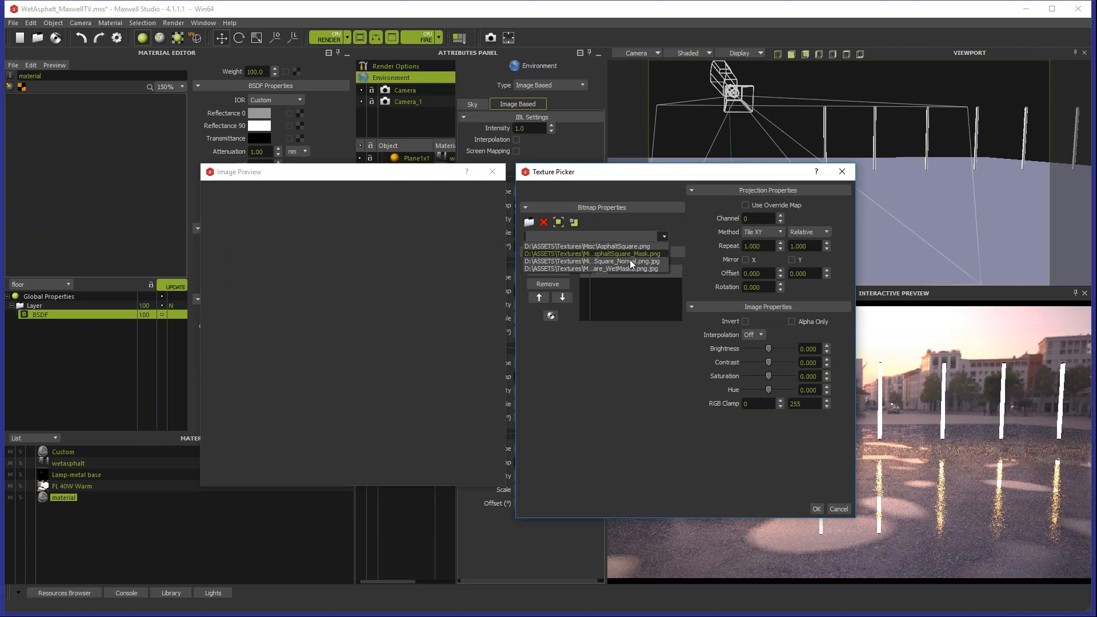
click(627, 246)
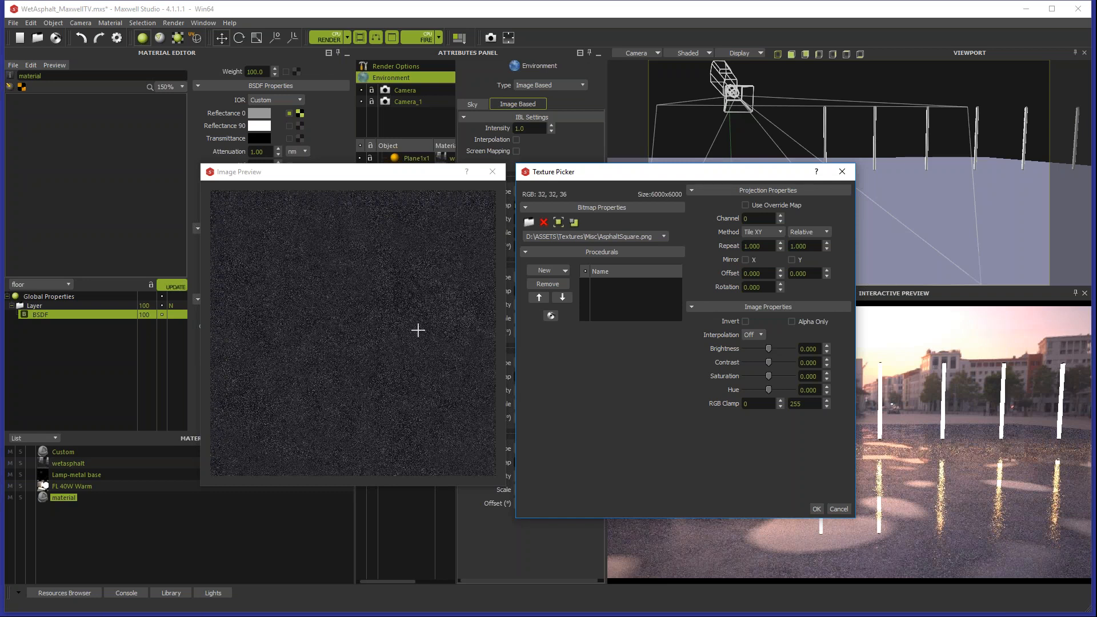
click(816, 508)
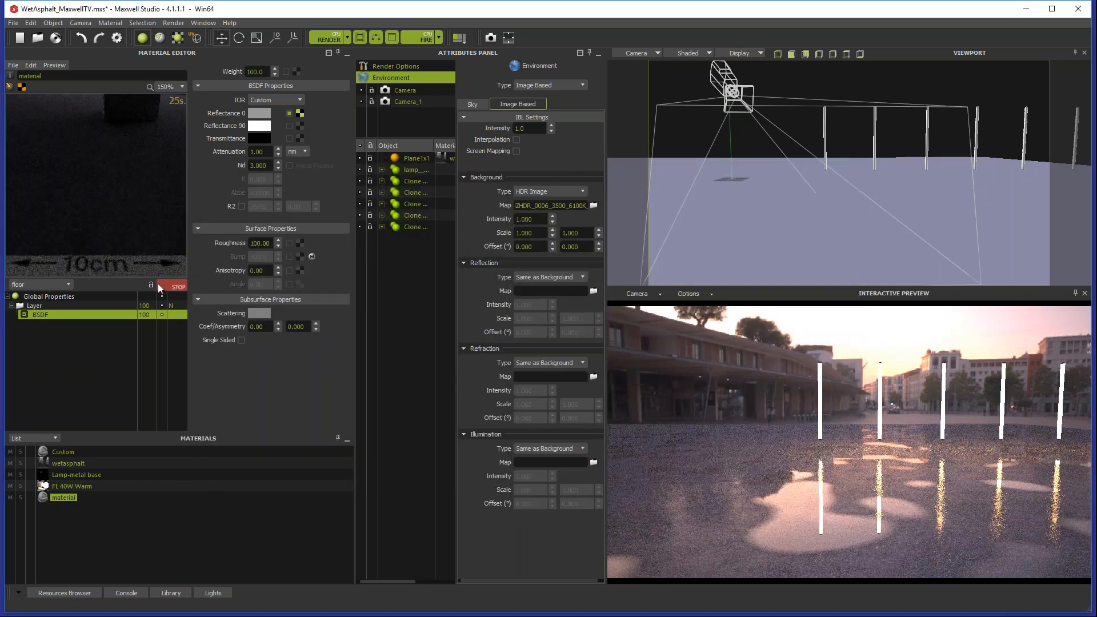
click(159, 285)
Step: Raise the brightness of the Reflectance 0 asphalt texture to 15 and refresh the material preview
click(300, 113)
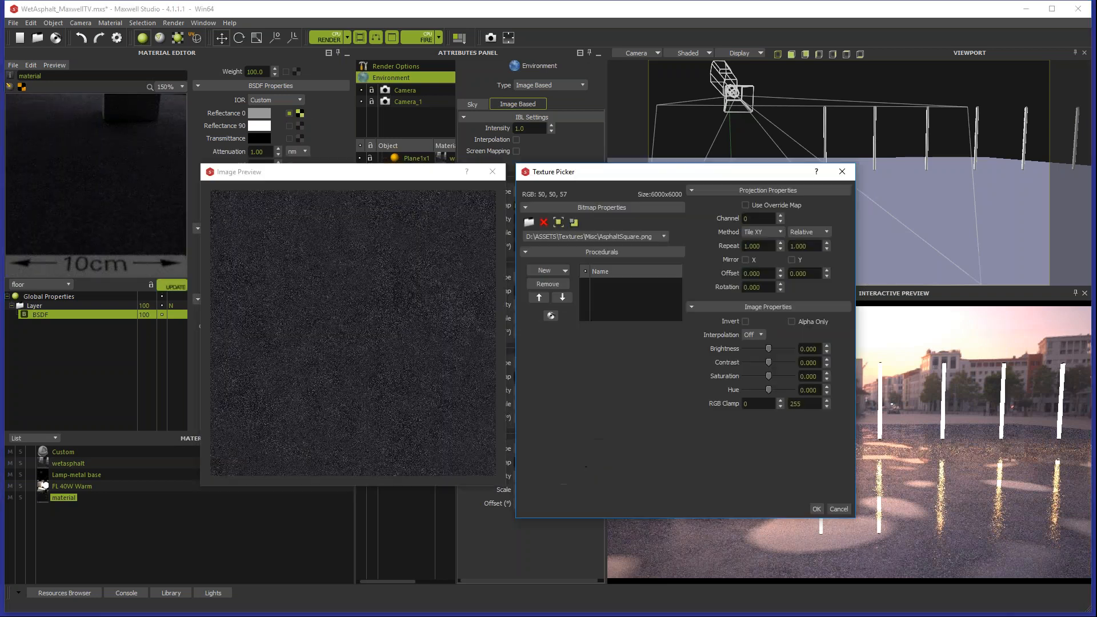
drag(769, 347, 771, 348)
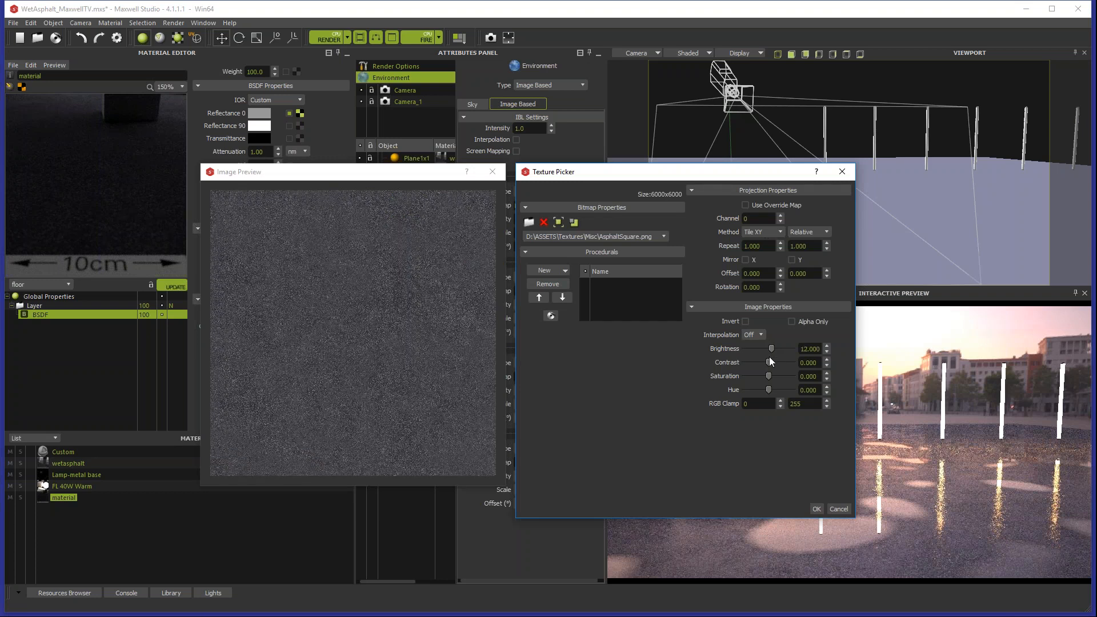
double_click(809, 348)
text(15)
click(816, 508)
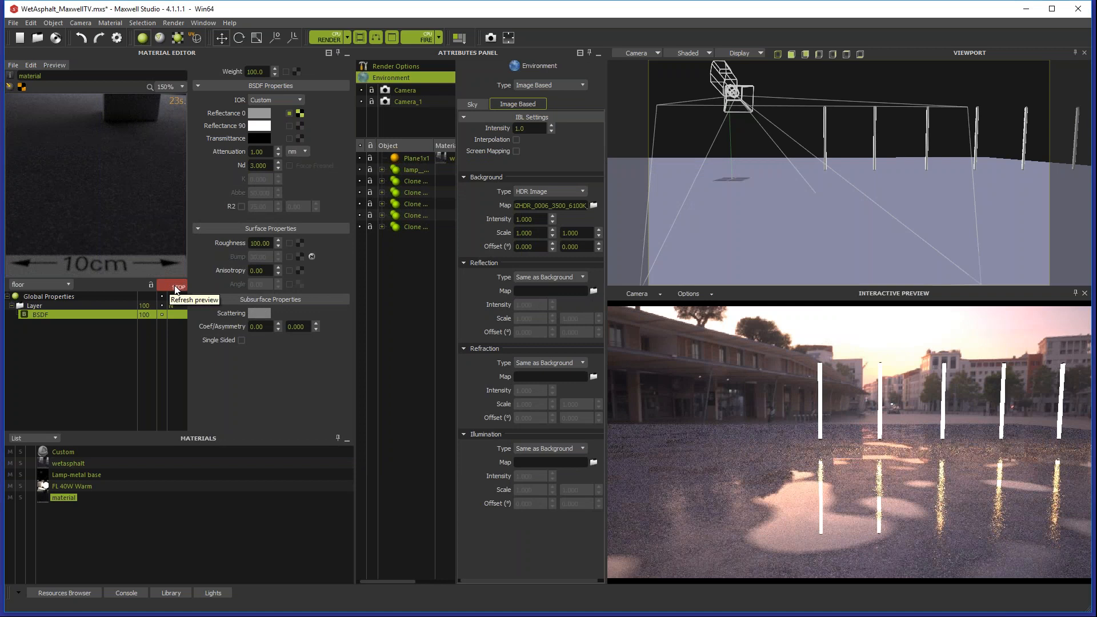
click(176, 287)
Step: Select the ground plane and make the Reflectance 0 asphalt texture use the override map
click(779, 178)
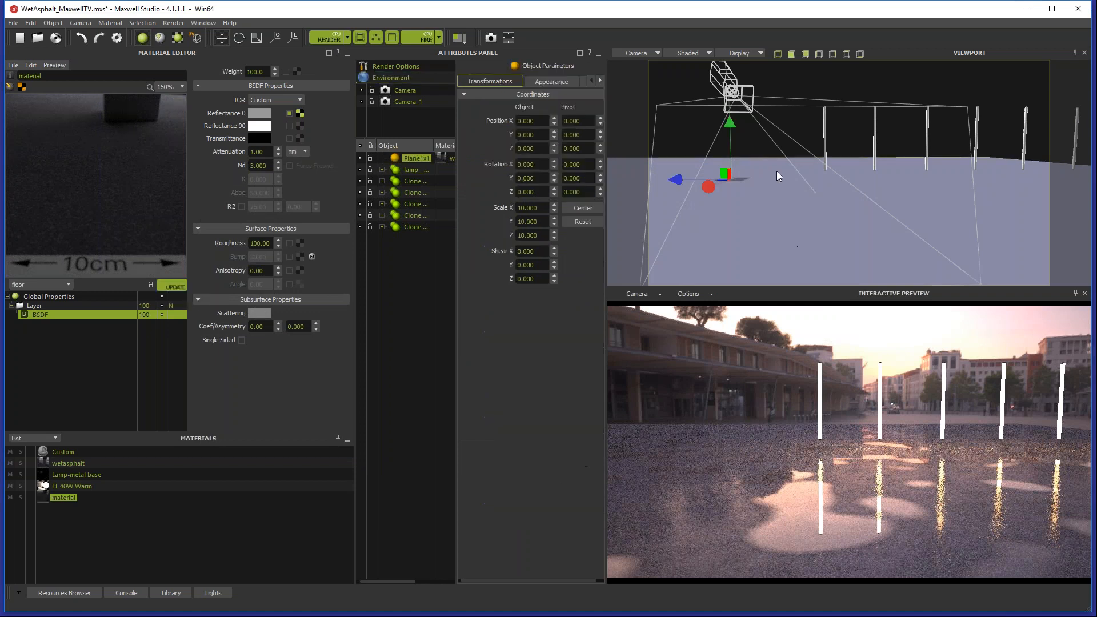
click(299, 113)
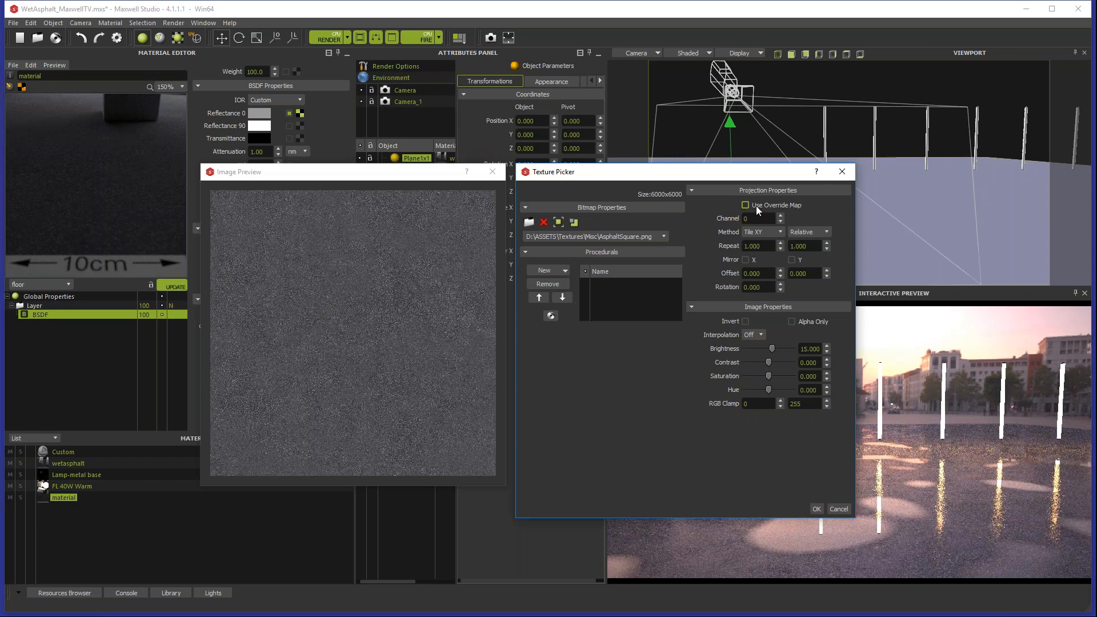
click(745, 205)
click(811, 507)
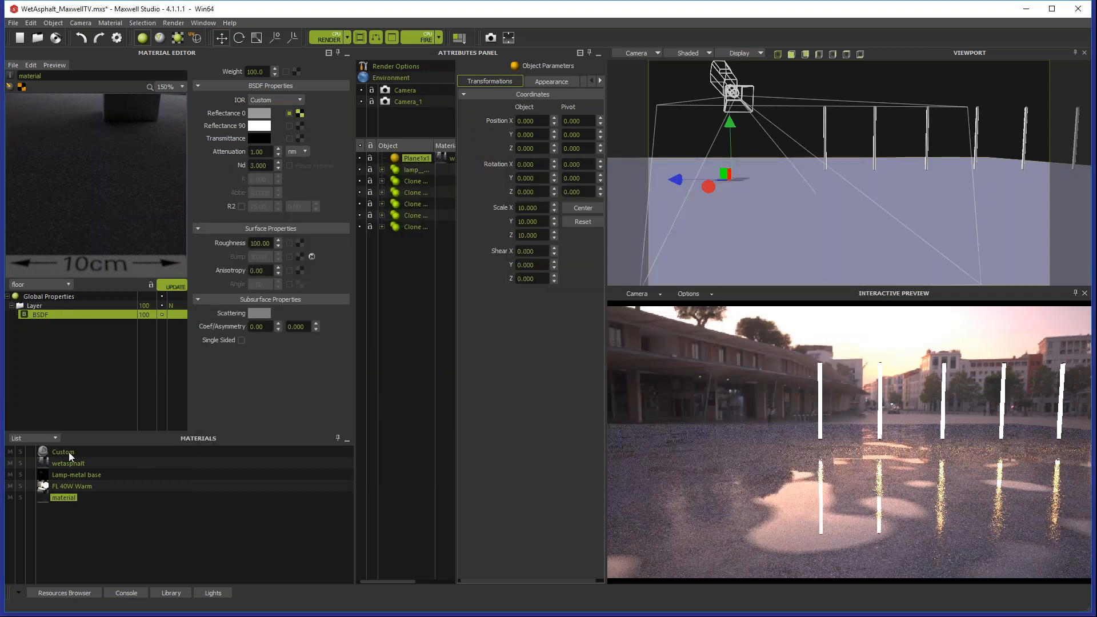
Step: Set the override map's repeat to 3 by 3 in the new material's global properties
click(68, 463)
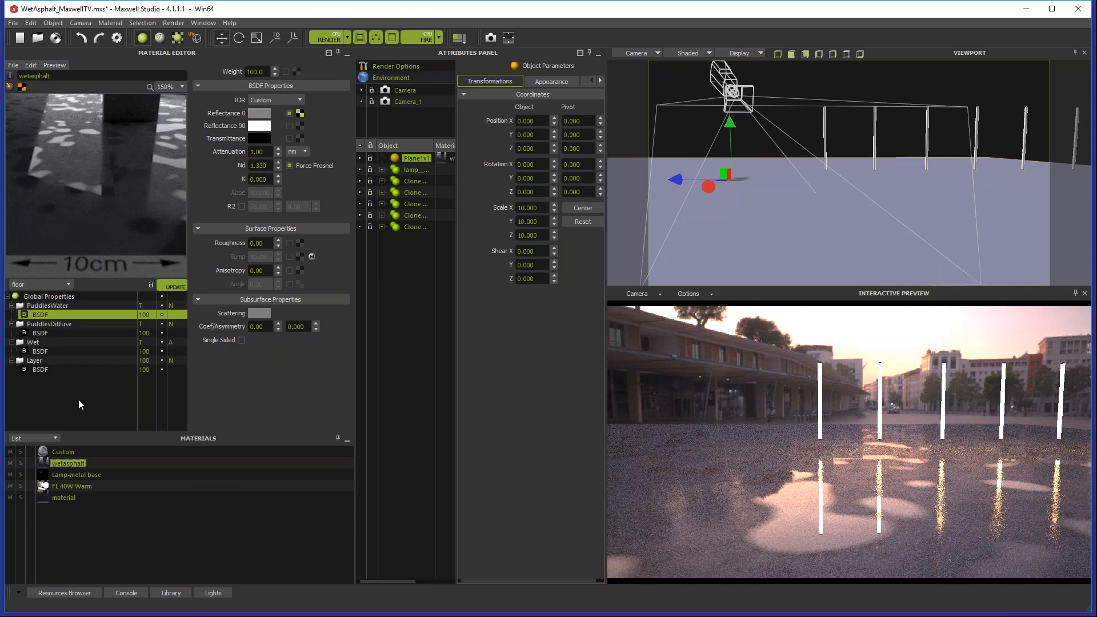
click(63, 498)
click(48, 296)
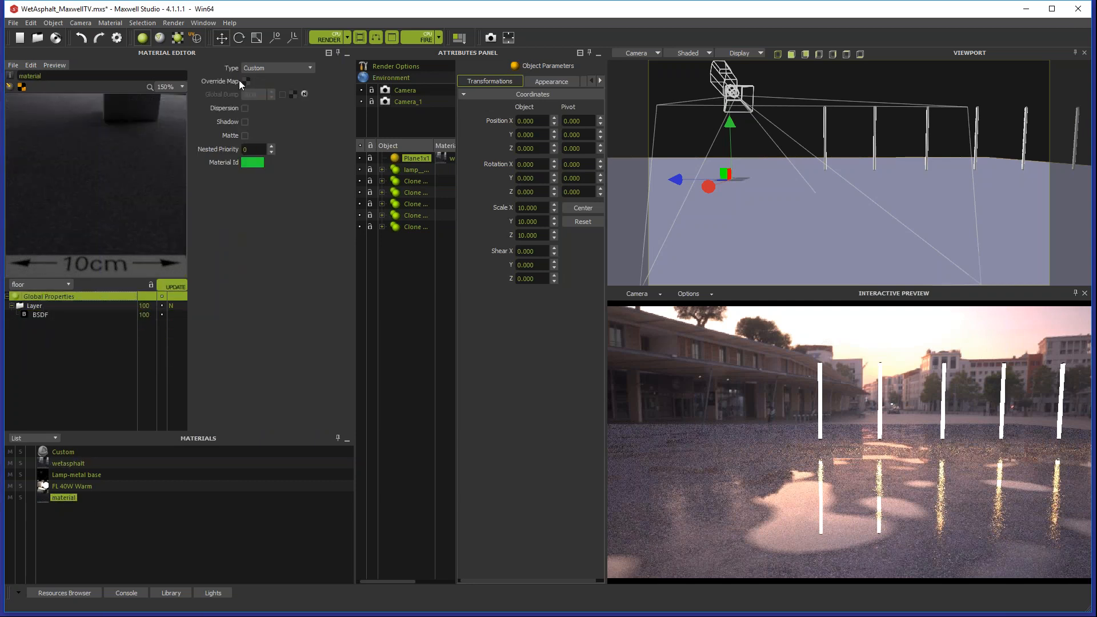
click(246, 81)
double_click(766, 242)
text(3)
key(Tab)
text(3)
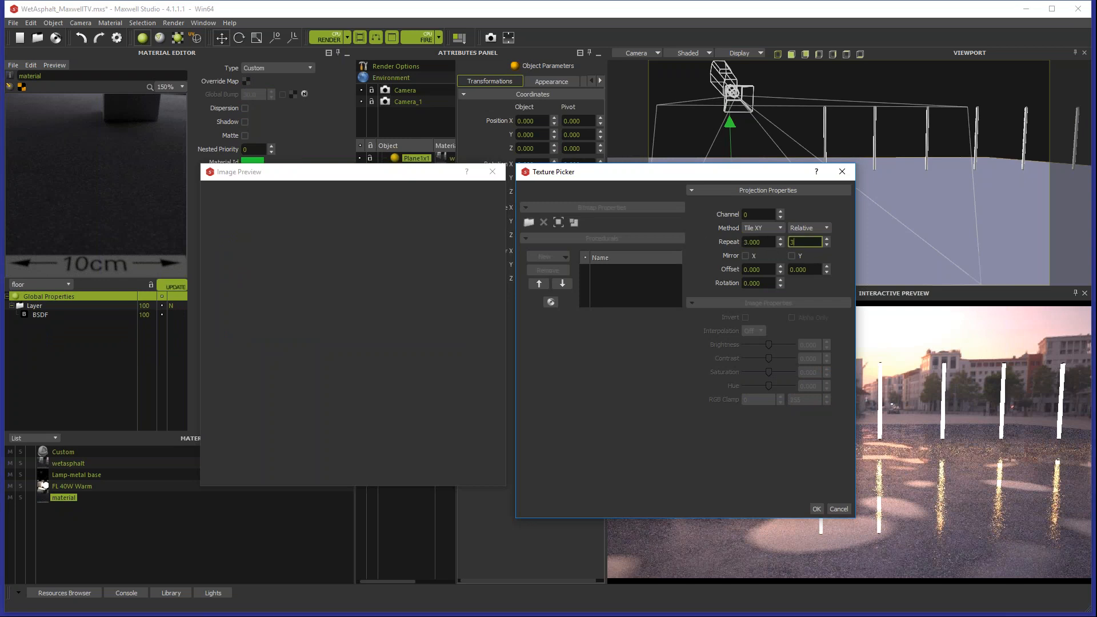
click(814, 507)
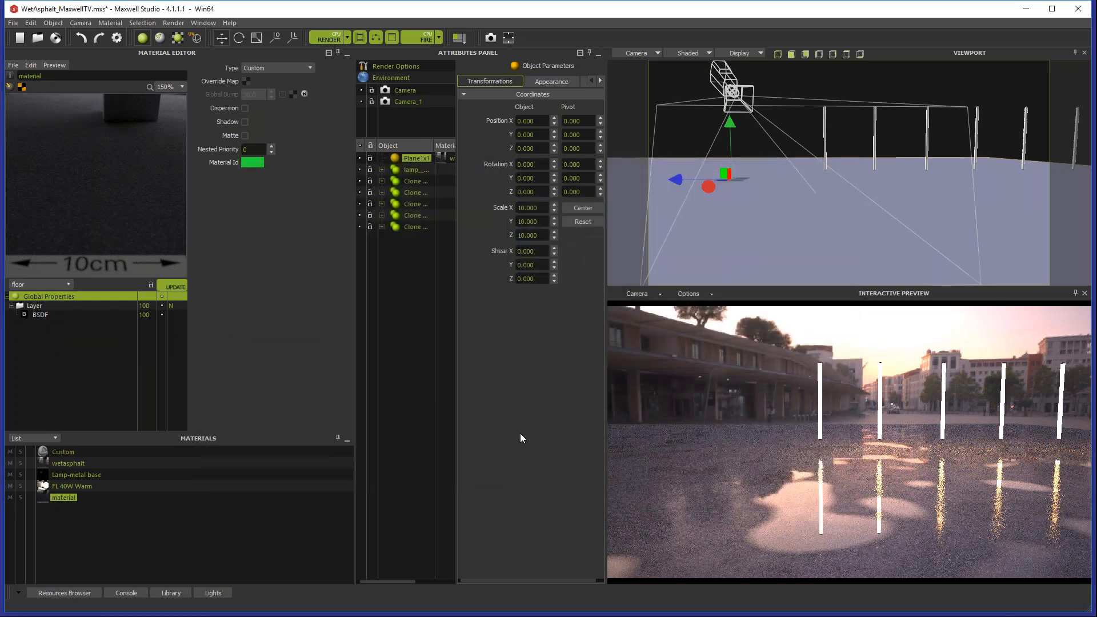
Step: Assign the new asphalt material to the ground plane and run the Fire interactive preview, stopping it once rendered
click(67, 499)
drag(98, 491, 794, 254)
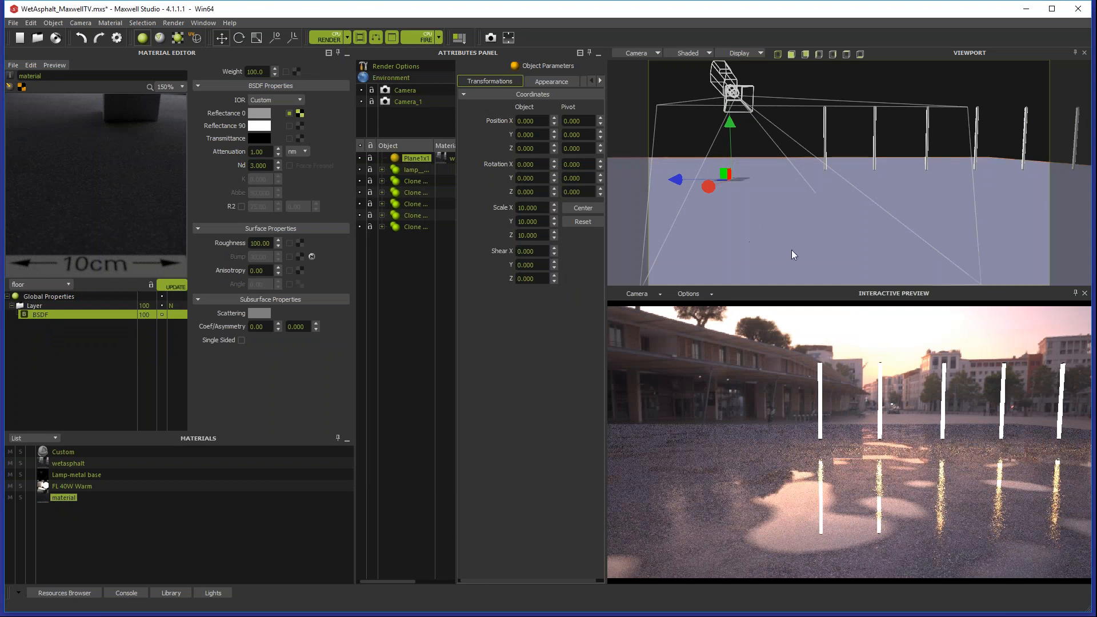
click(424, 37)
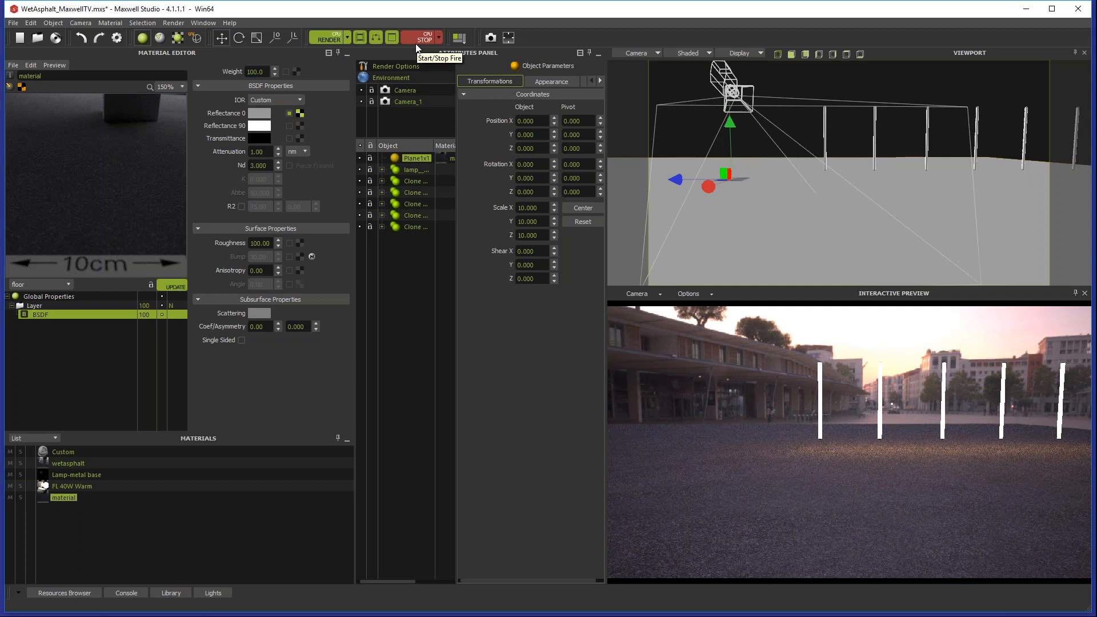
click(422, 37)
Step: Examine the environment's image-based lighting settings and the lamp bulbs offered in the object library
click(403, 78)
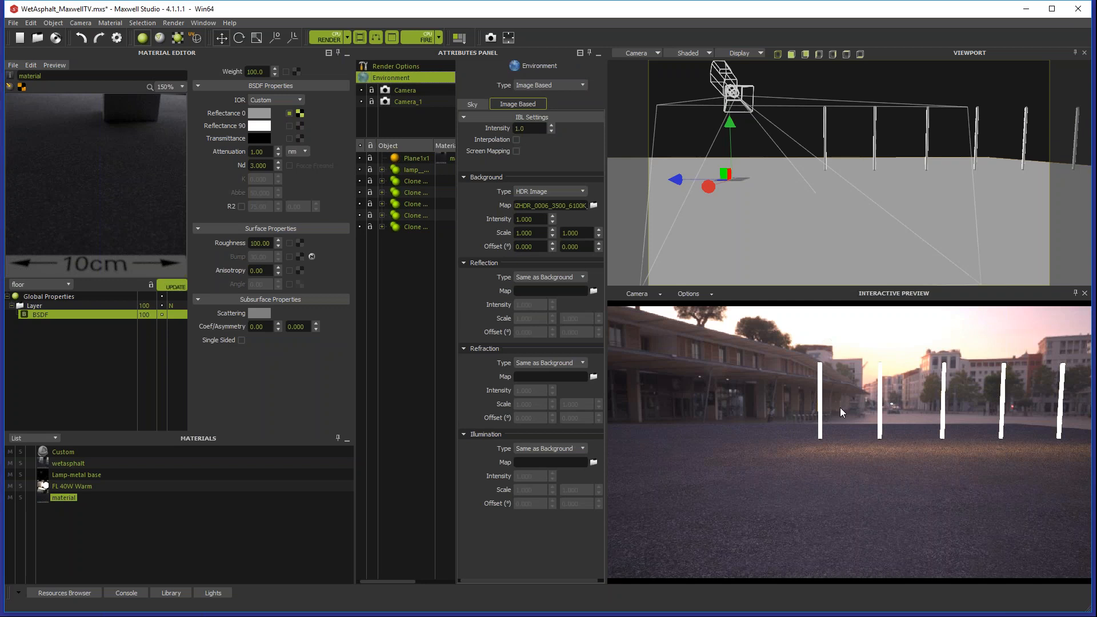
click(13, 24)
mouse_move(59, 105)
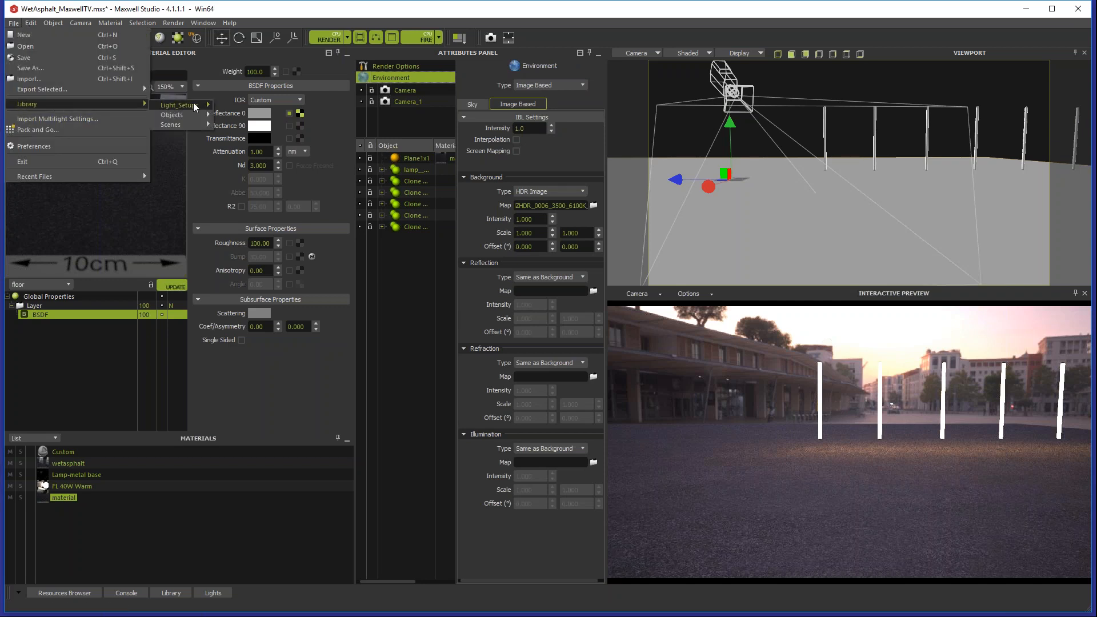
mouse_move(203, 108)
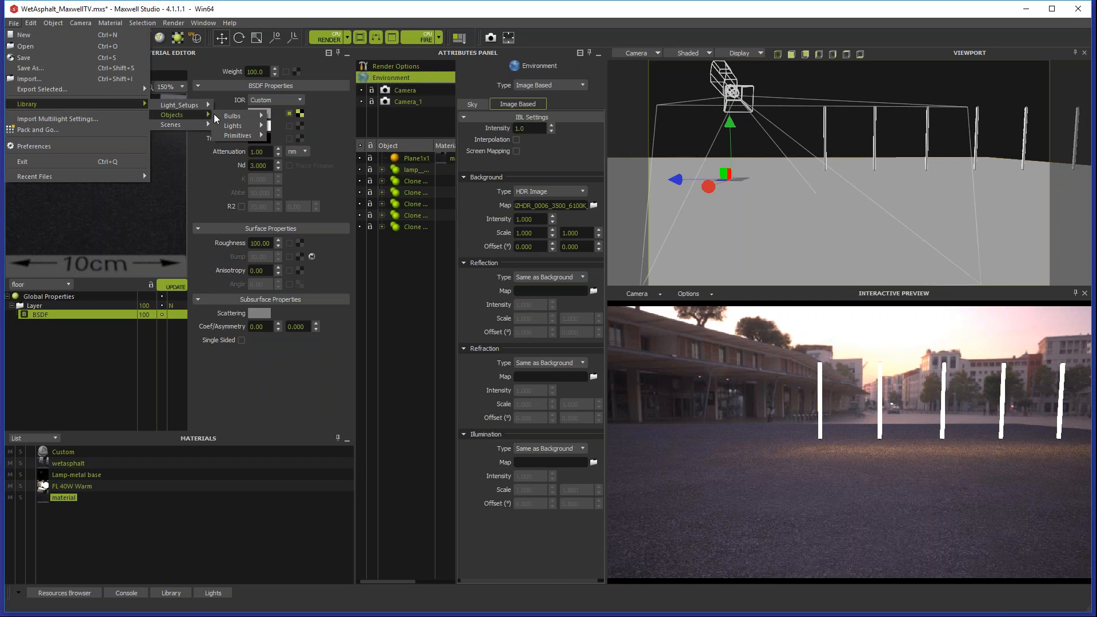
mouse_move(237, 117)
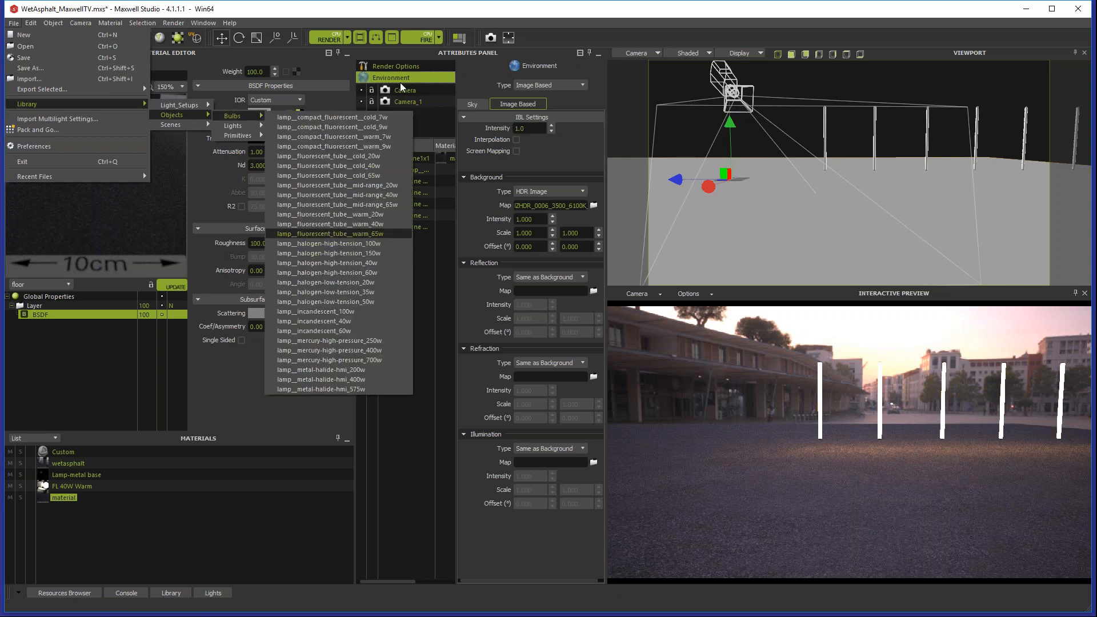
click(413, 12)
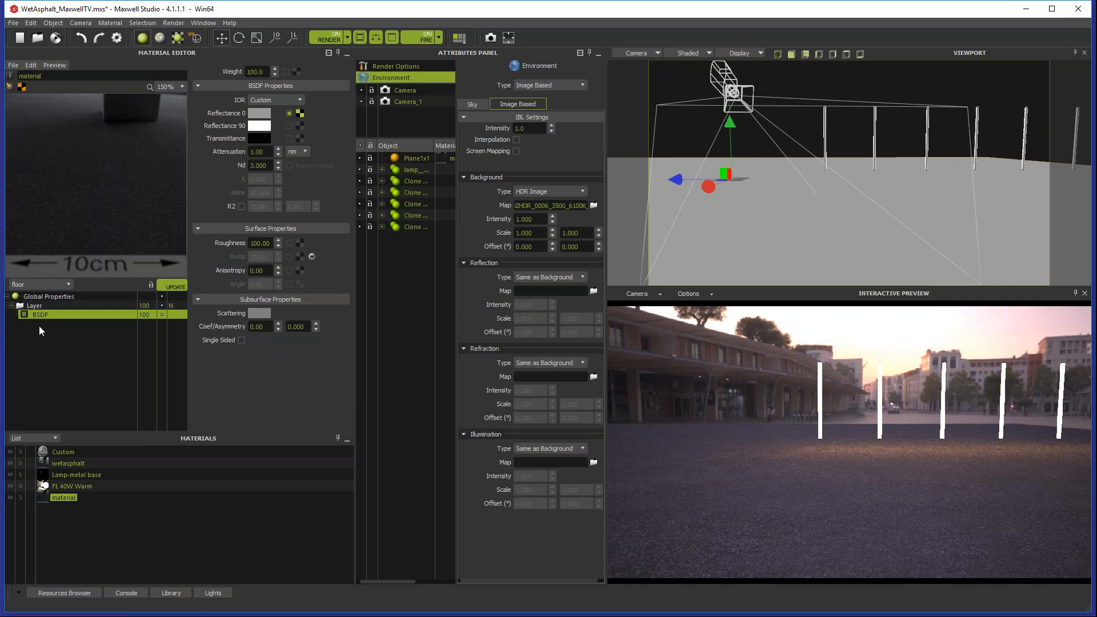
Step: Add a second layer above the asphalt layer and switch its blending mode to additive
click(63, 306)
right_click(67, 305)
click(94, 313)
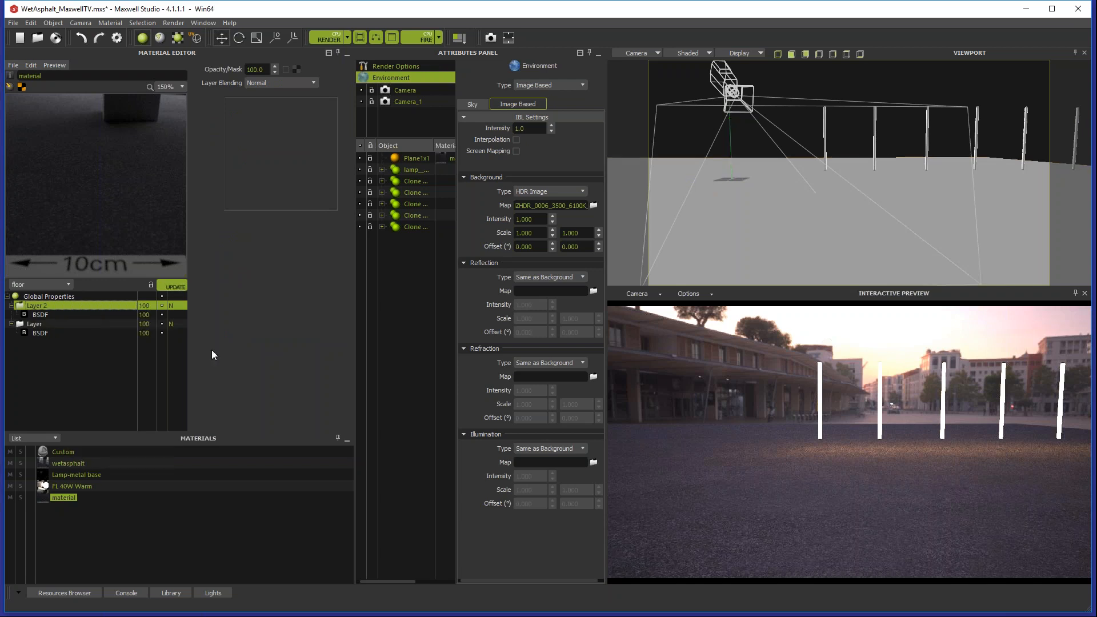
click(172, 306)
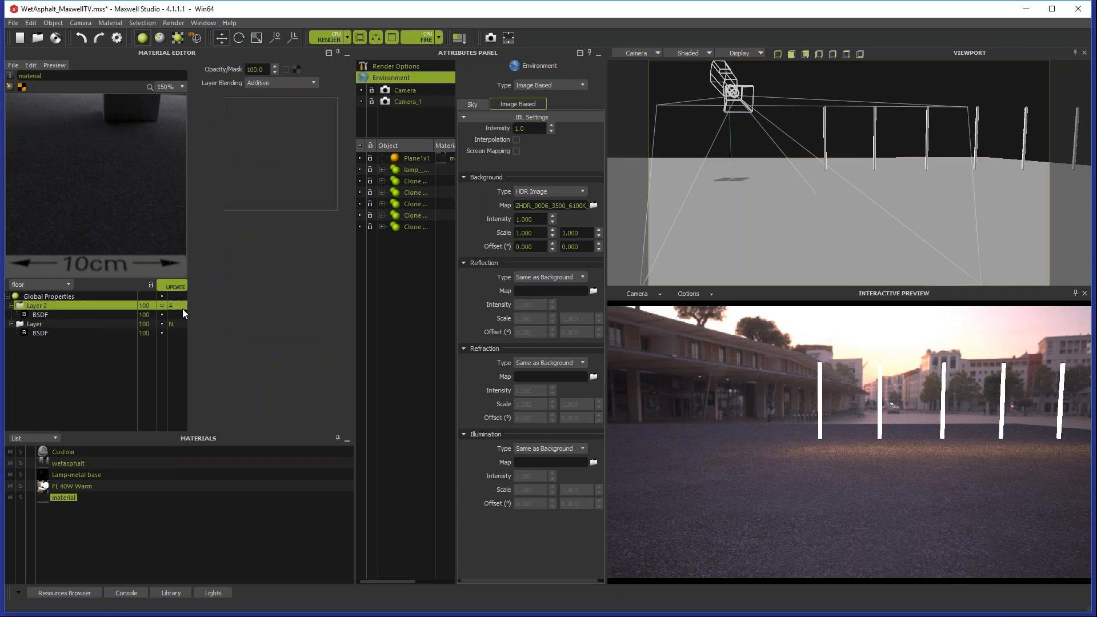
Step: Set the new upper layer's BSDF to roughness 0 and an Nd of 1.33
click(46, 314)
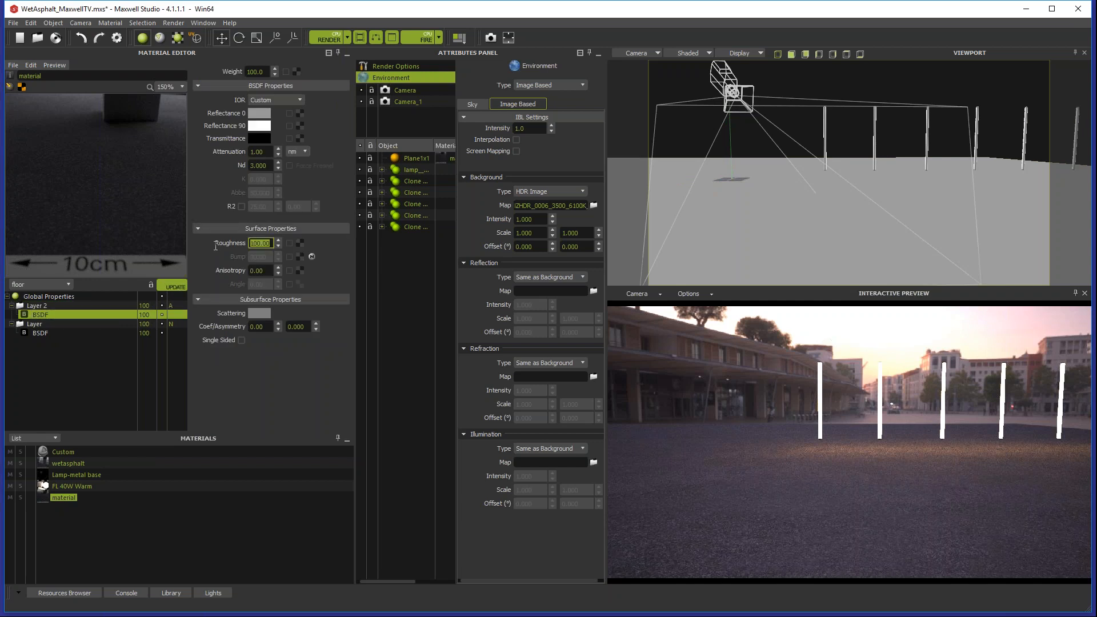
text(0)
key(Return)
drag(268, 165, 220, 171)
text(1.33)
key(Return)
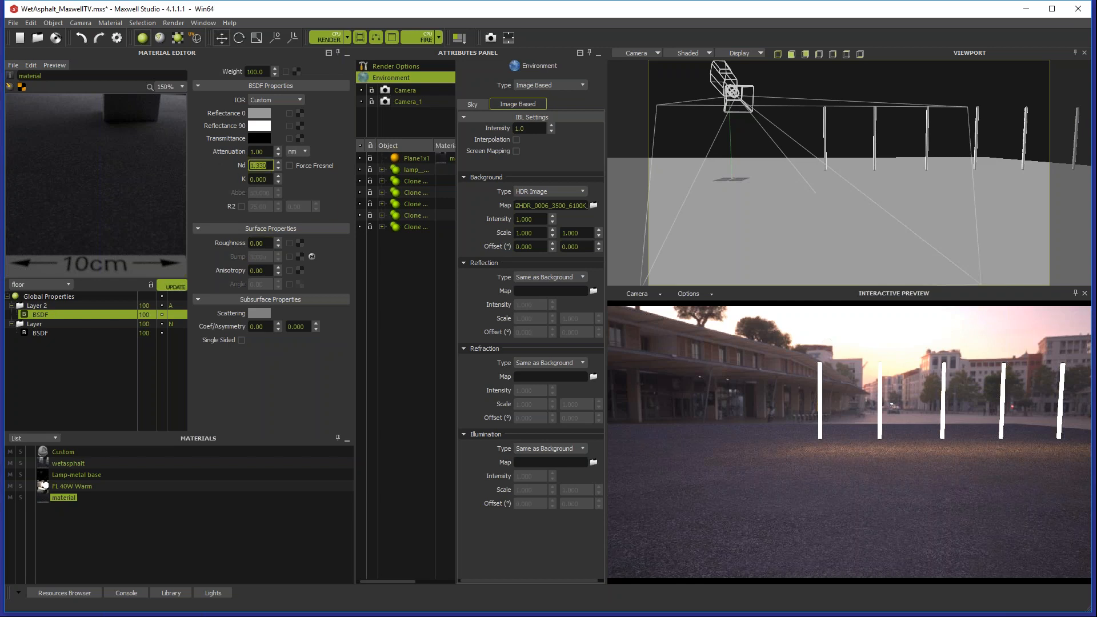
Step: Load AsphaltSquare_Normal.png.jpg as the material's global bump normal map, and return to the upper layer's BSDF
click(43, 296)
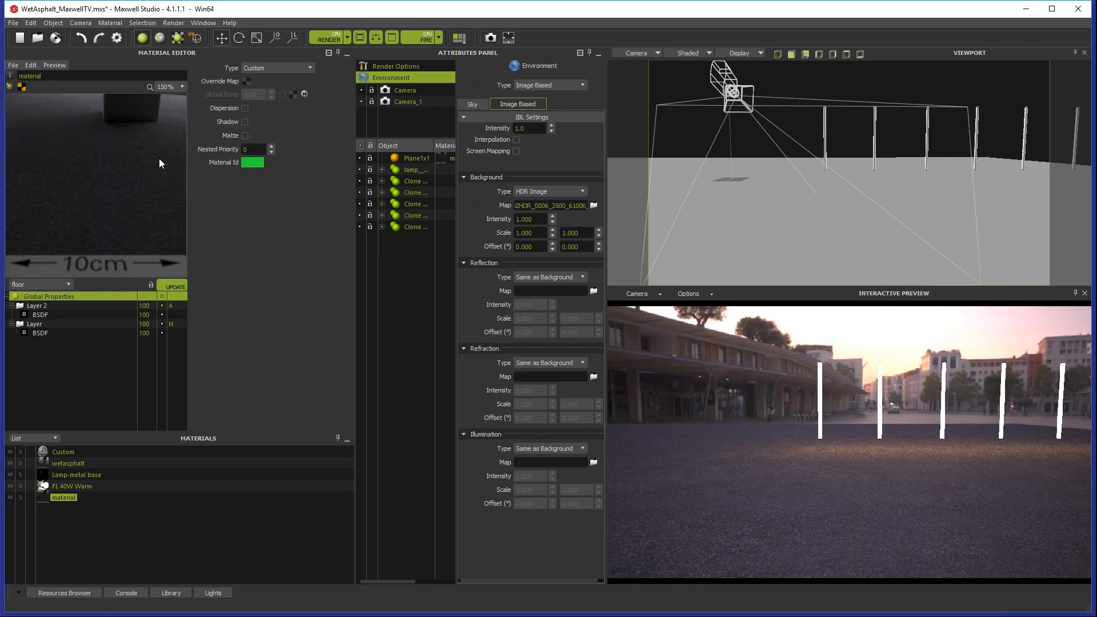
click(293, 94)
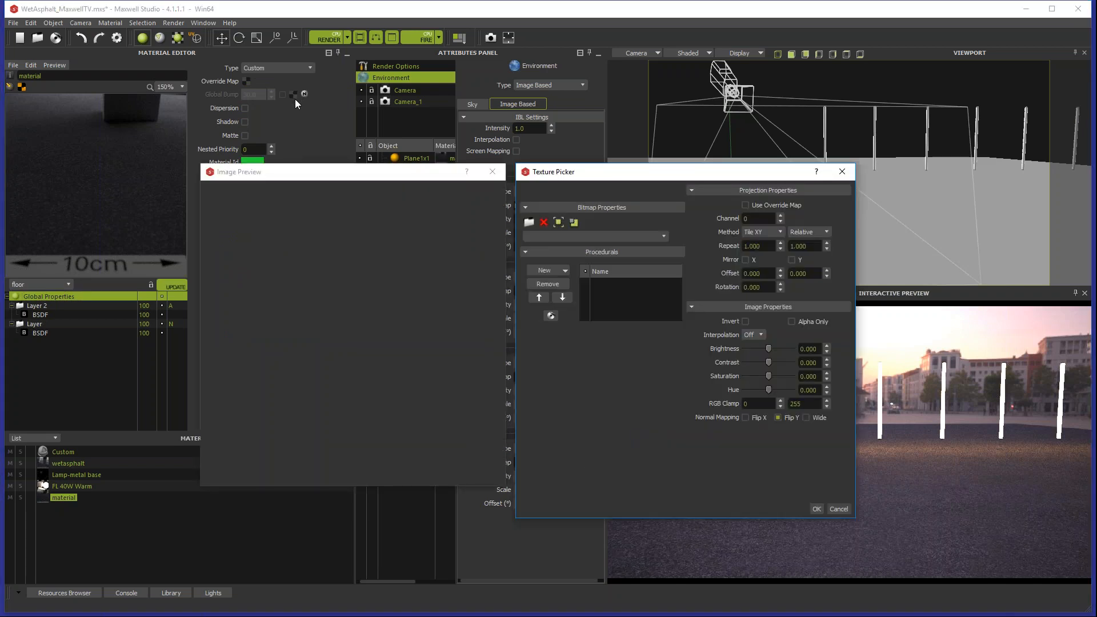
click(663, 236)
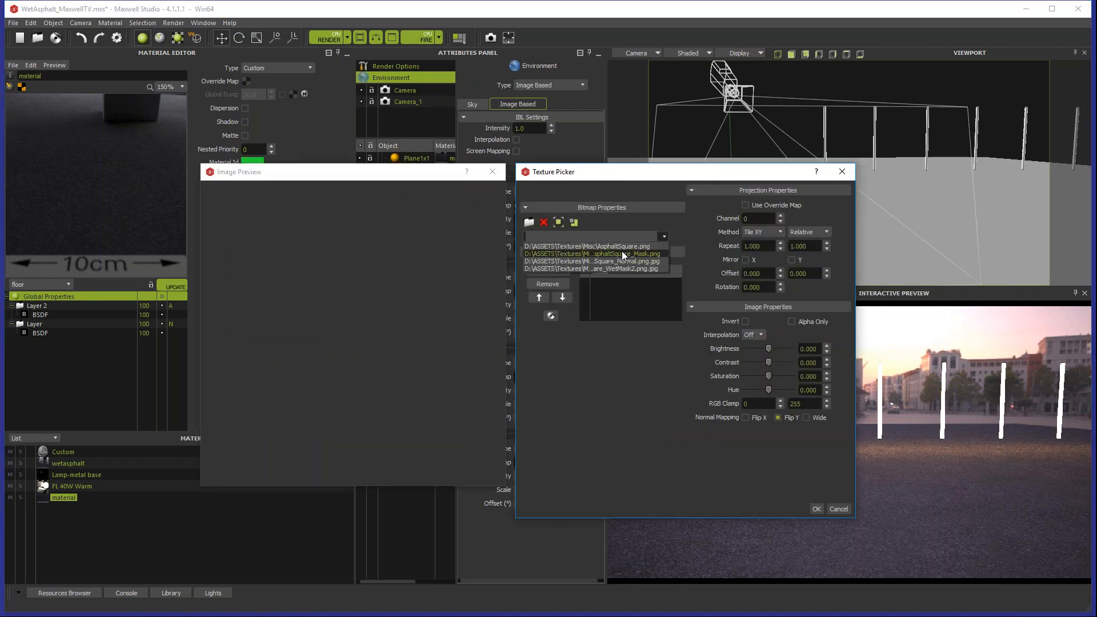
click(602, 260)
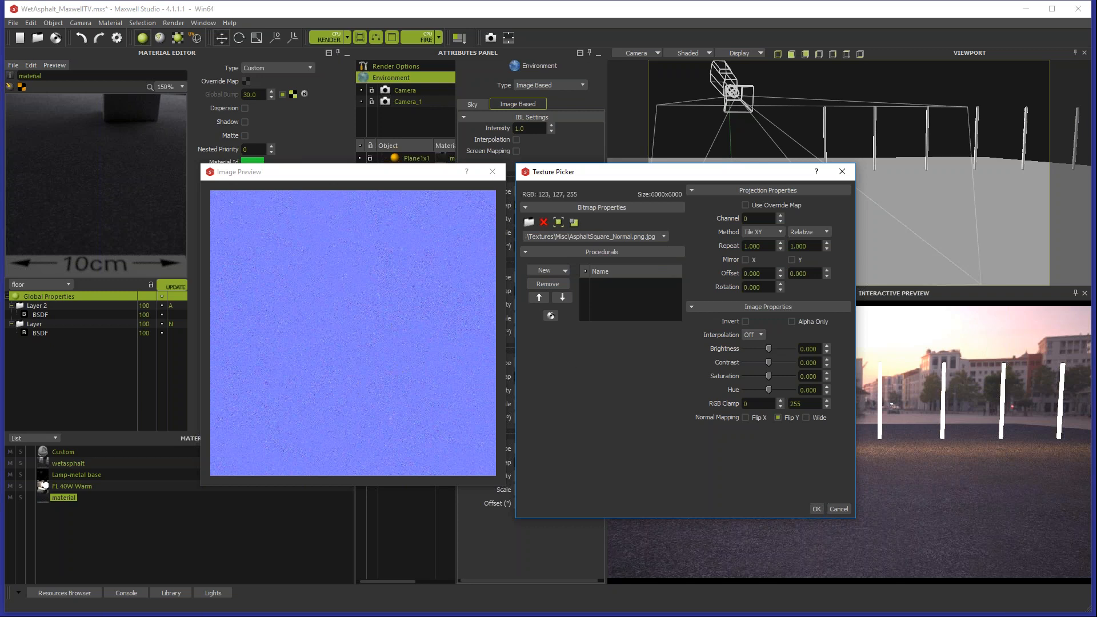
click(816, 509)
click(59, 315)
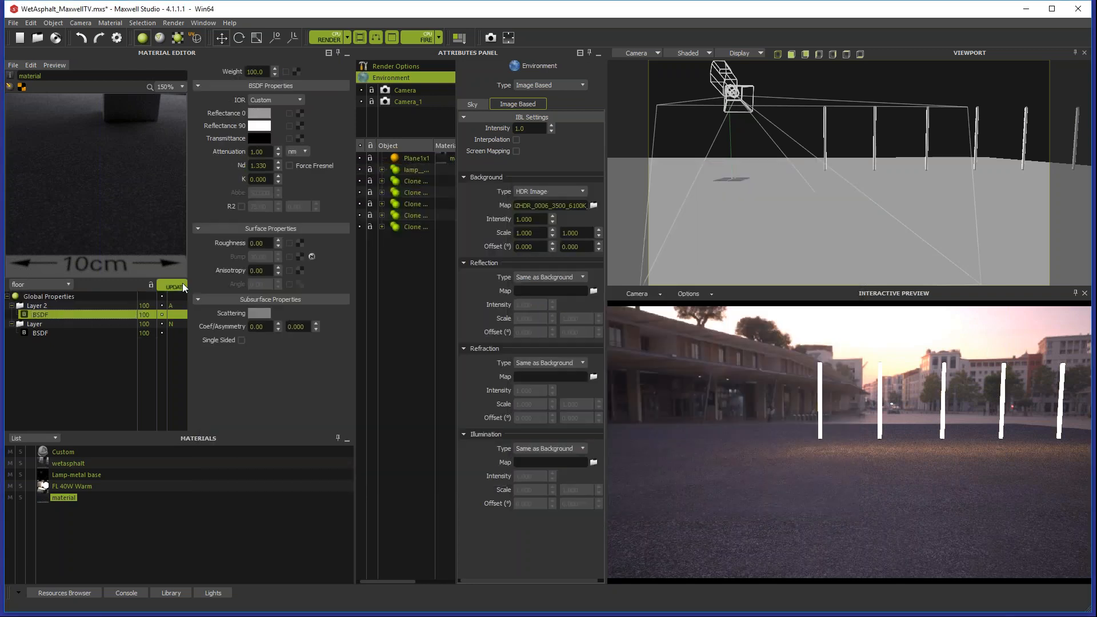
Step: Set the material's global bump to 50, then refresh the material preview and the interactive scene preview
click(84, 296)
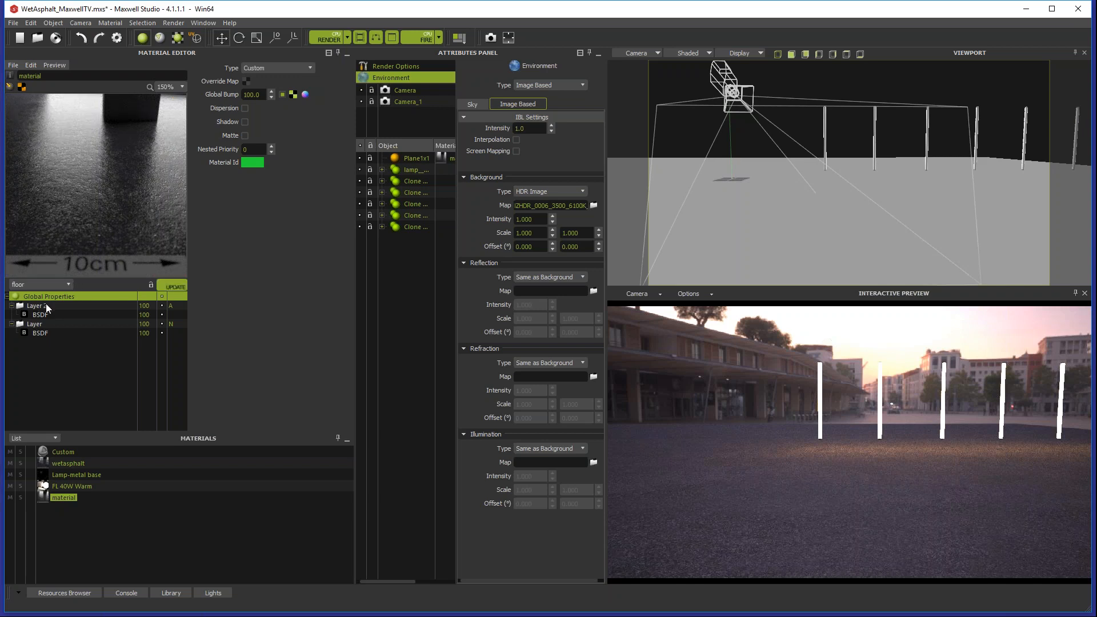
drag(262, 95, 187, 99)
text(50.0)
key(Return)
click(176, 286)
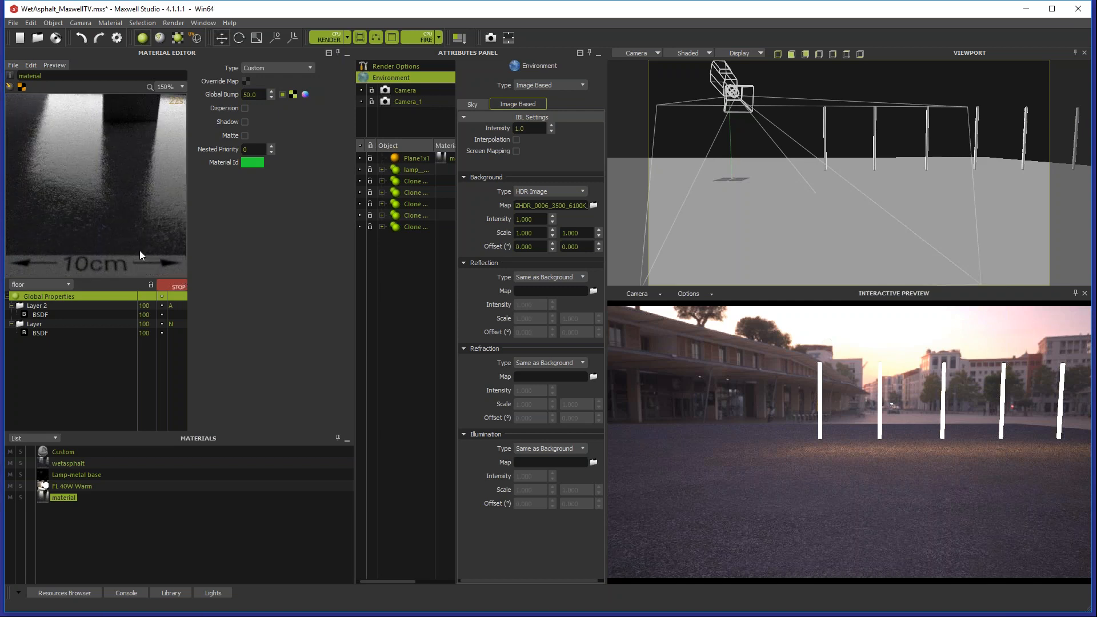
click(168, 287)
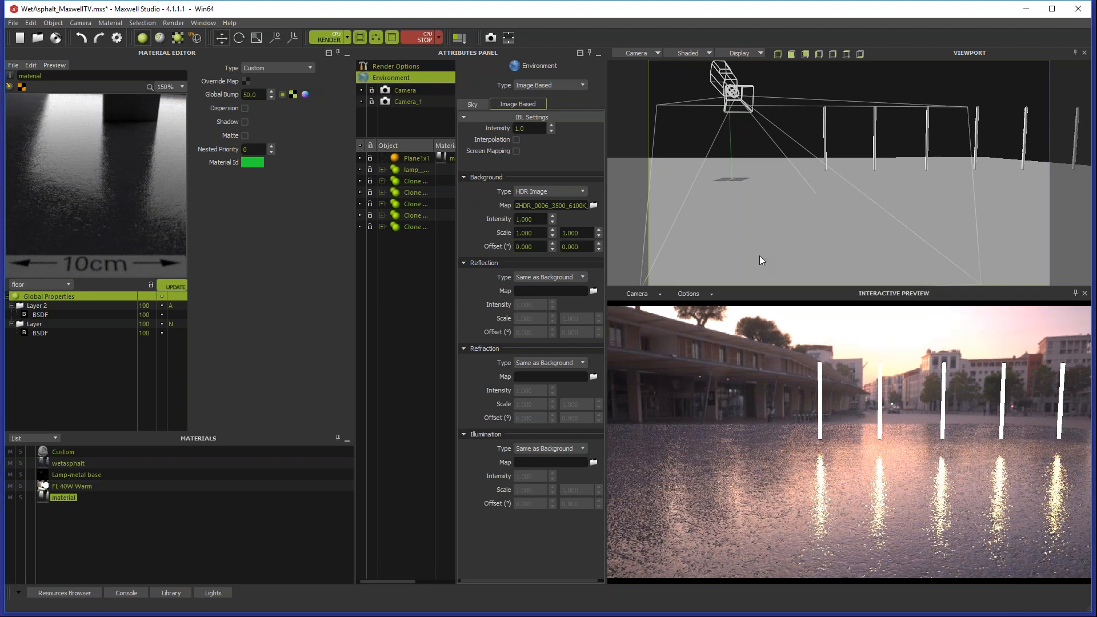
click(425, 38)
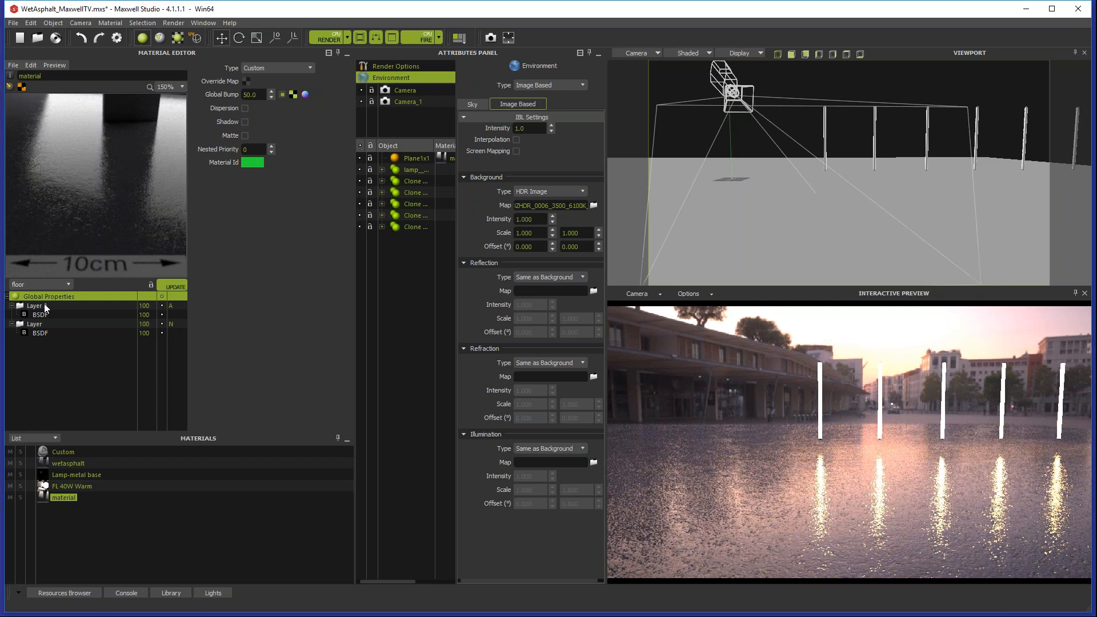
Step: Load AsphaltSquare_Mask.png as the upper layer's opacity mask and make the texture use the override map
click(40, 306)
click(296, 69)
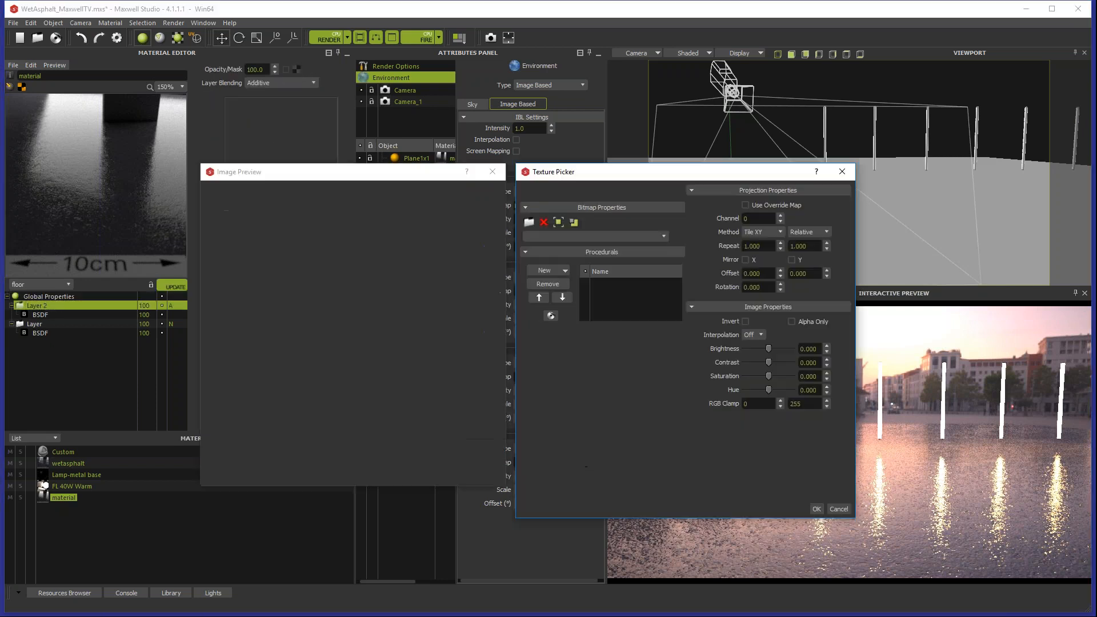
click(663, 237)
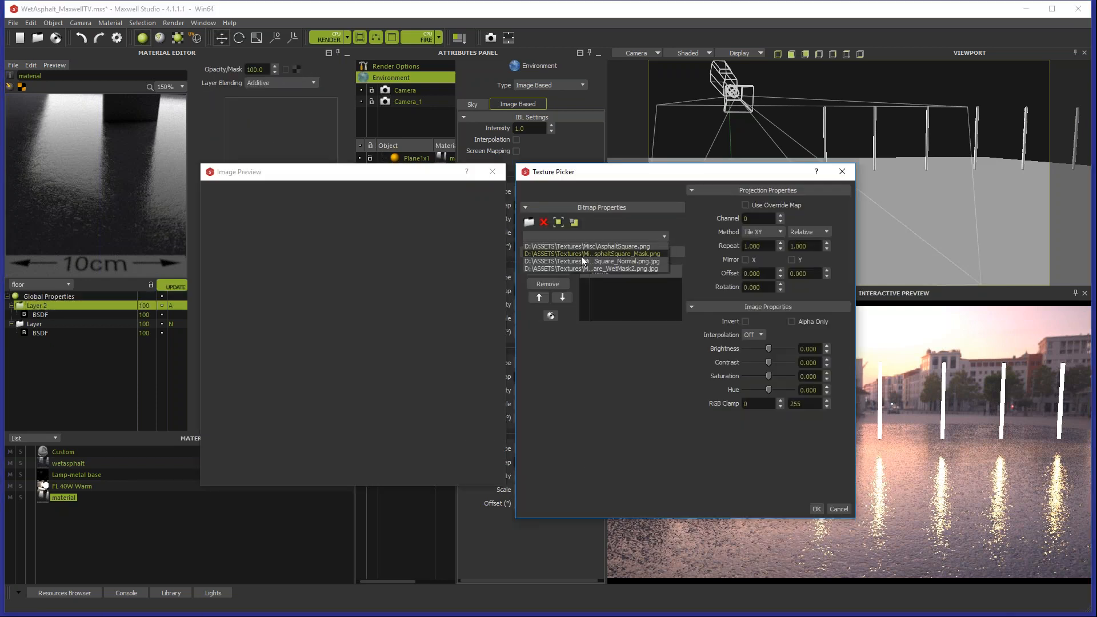
click(625, 265)
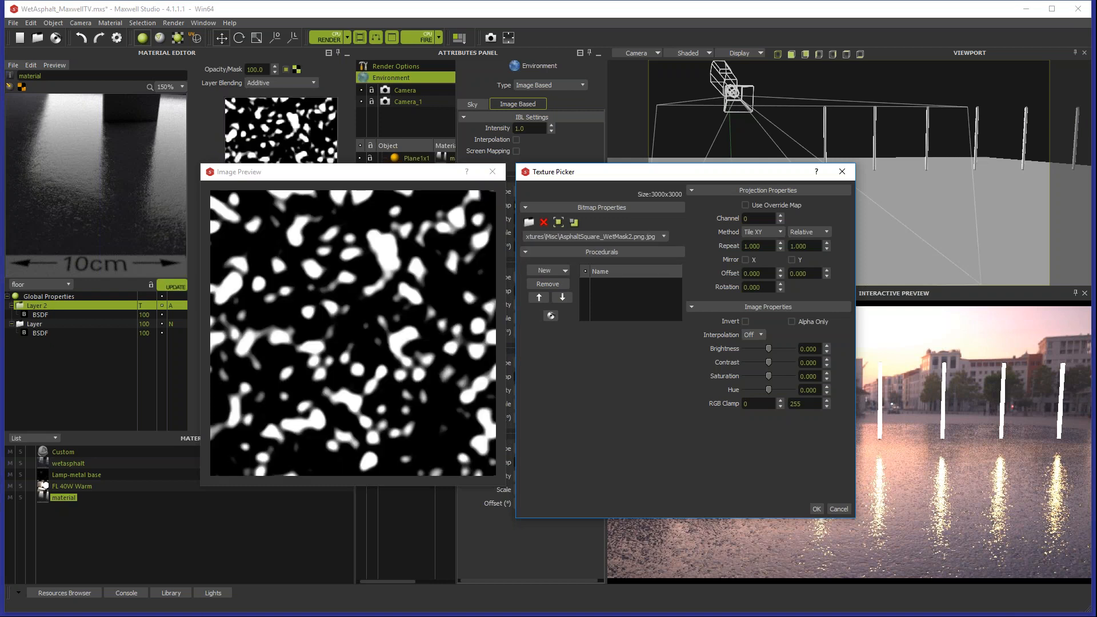
click(638, 236)
click(641, 253)
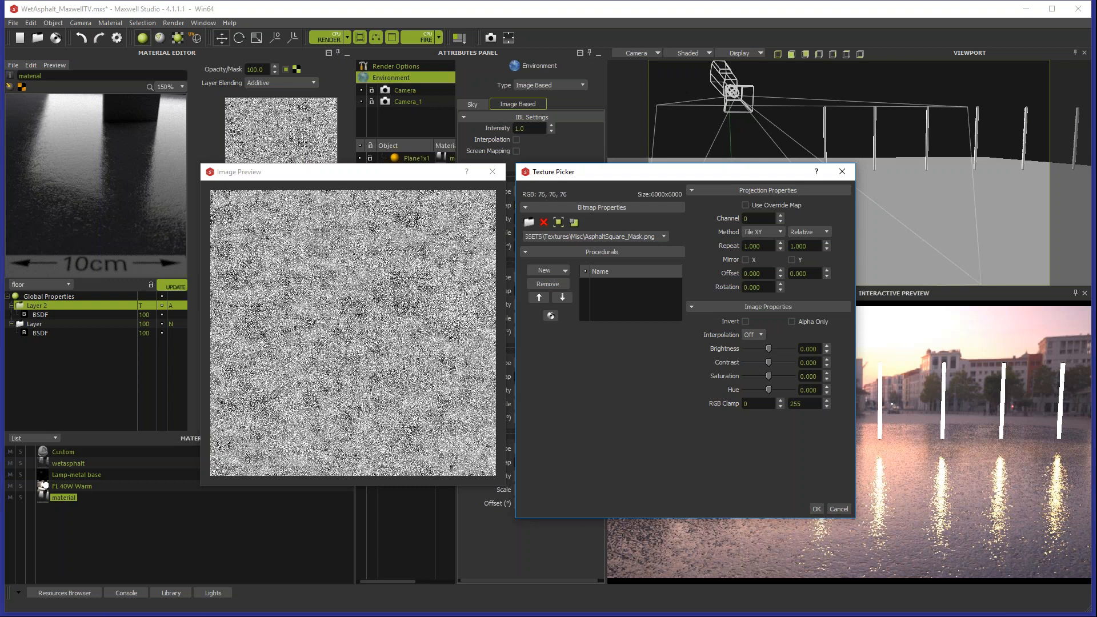
click(817, 508)
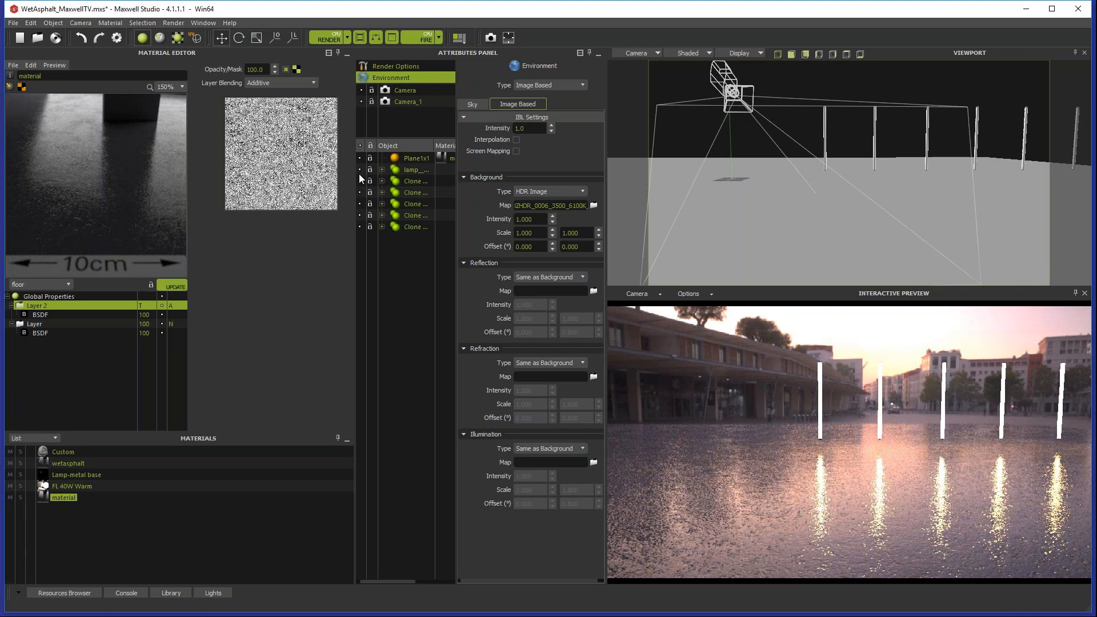
click(296, 69)
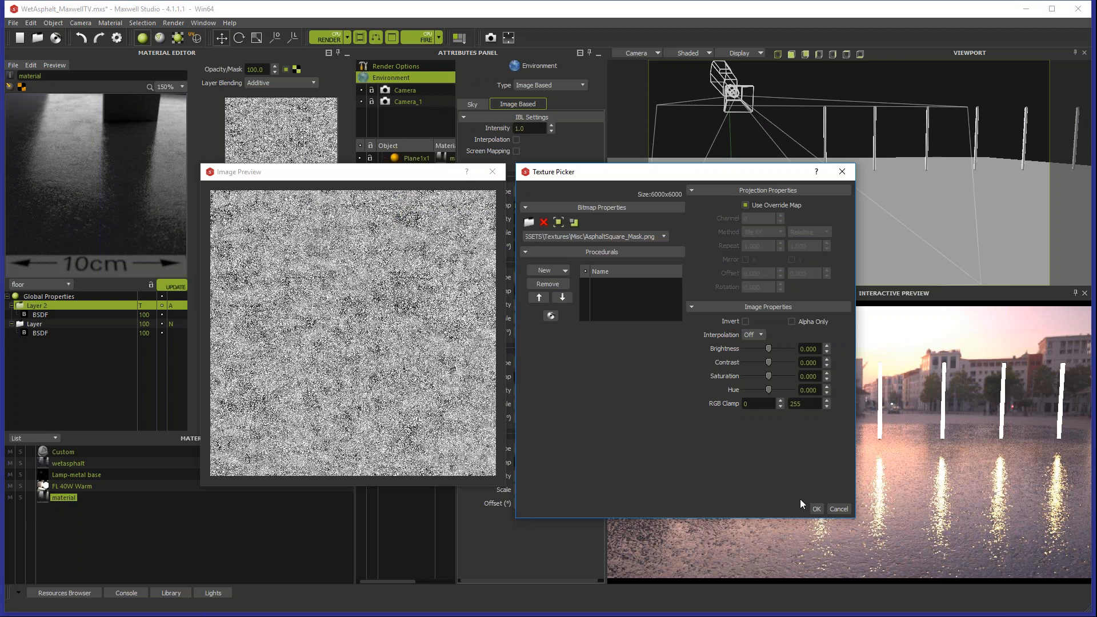
click(816, 508)
Step: Set the material's override map to repeat 4 by 4 and check the tiling in the interactive preview
click(48, 315)
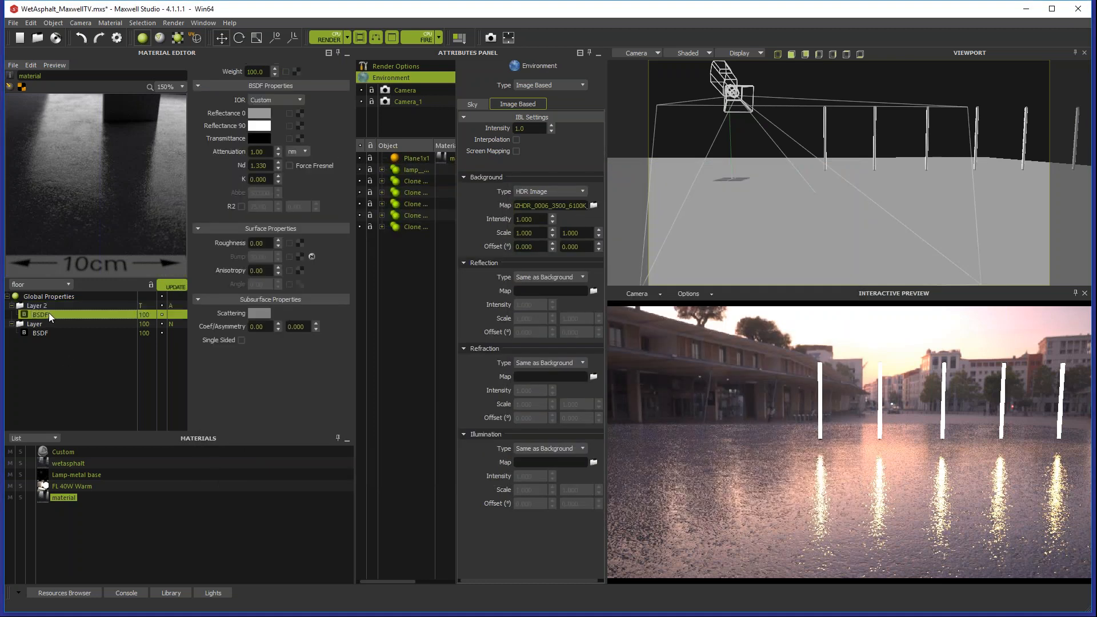
click(48, 302)
click(52, 296)
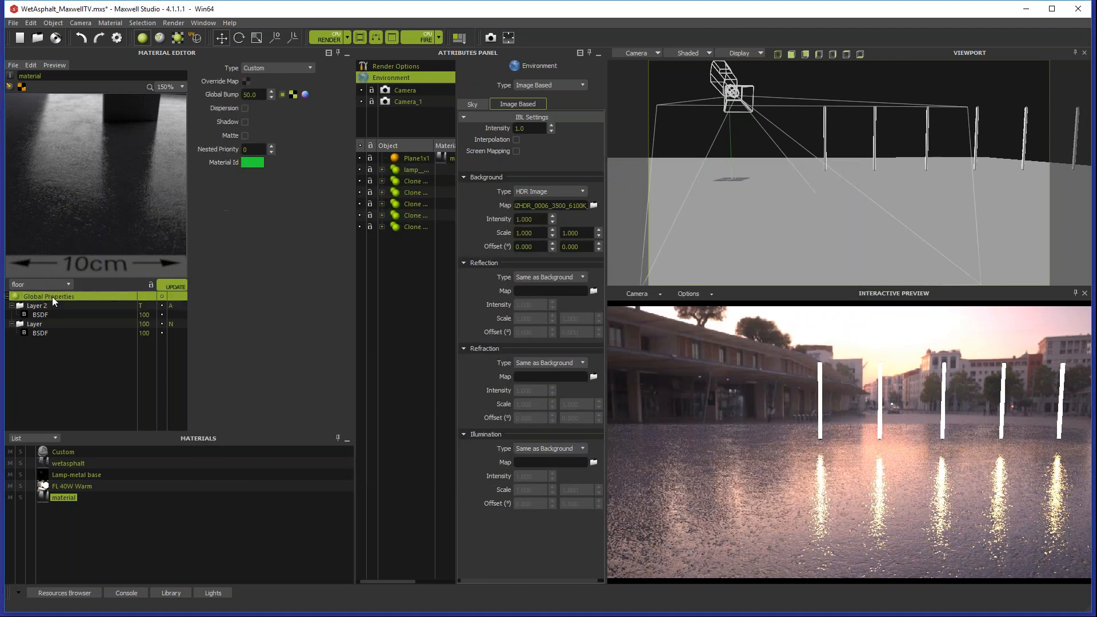
click(40, 334)
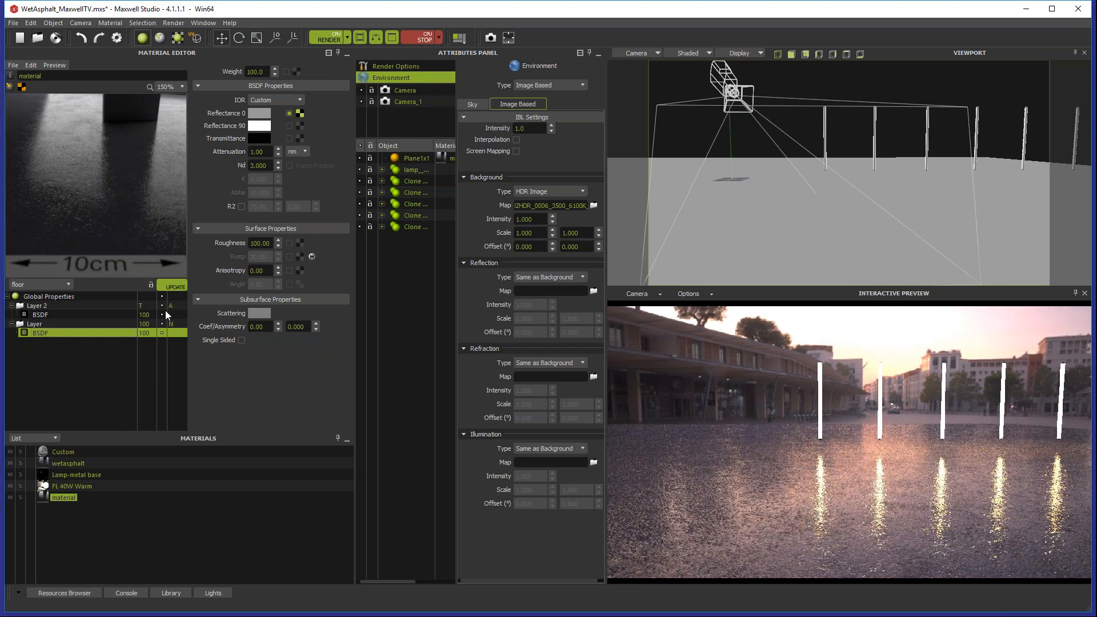
click(67, 296)
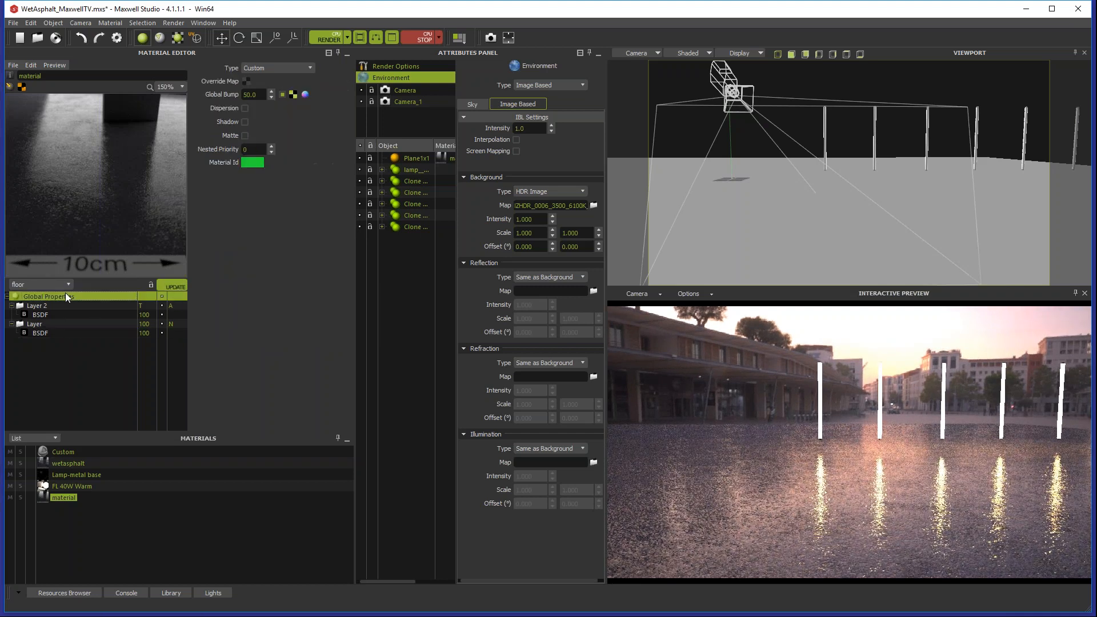
click(246, 81)
drag(769, 242, 697, 239)
text(4)
key(Tab)
text(4)
key(Tab)
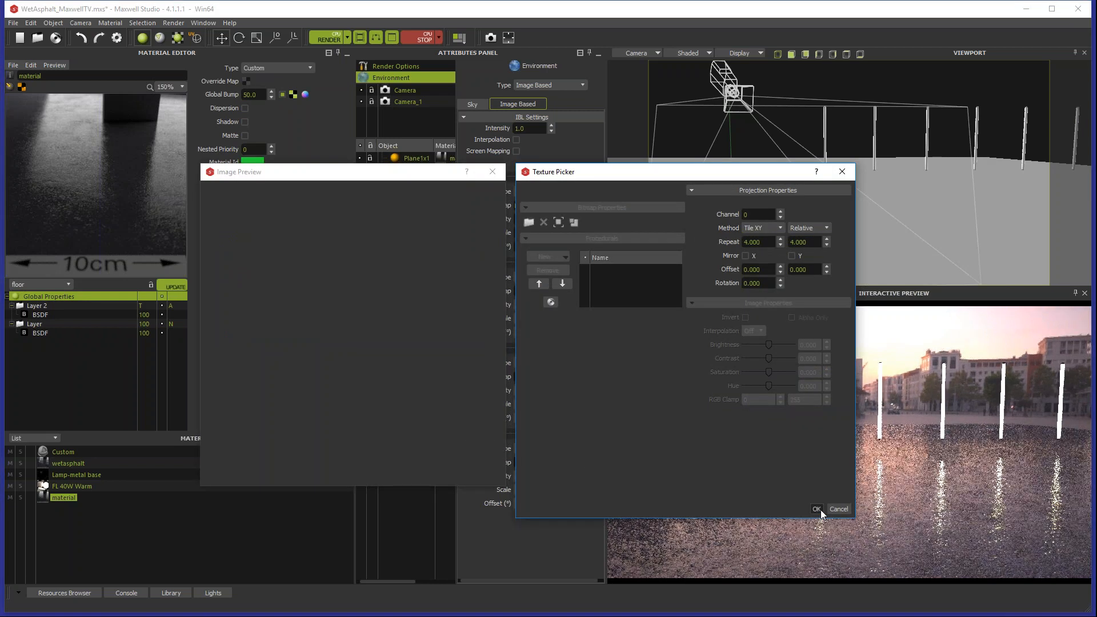
click(816, 509)
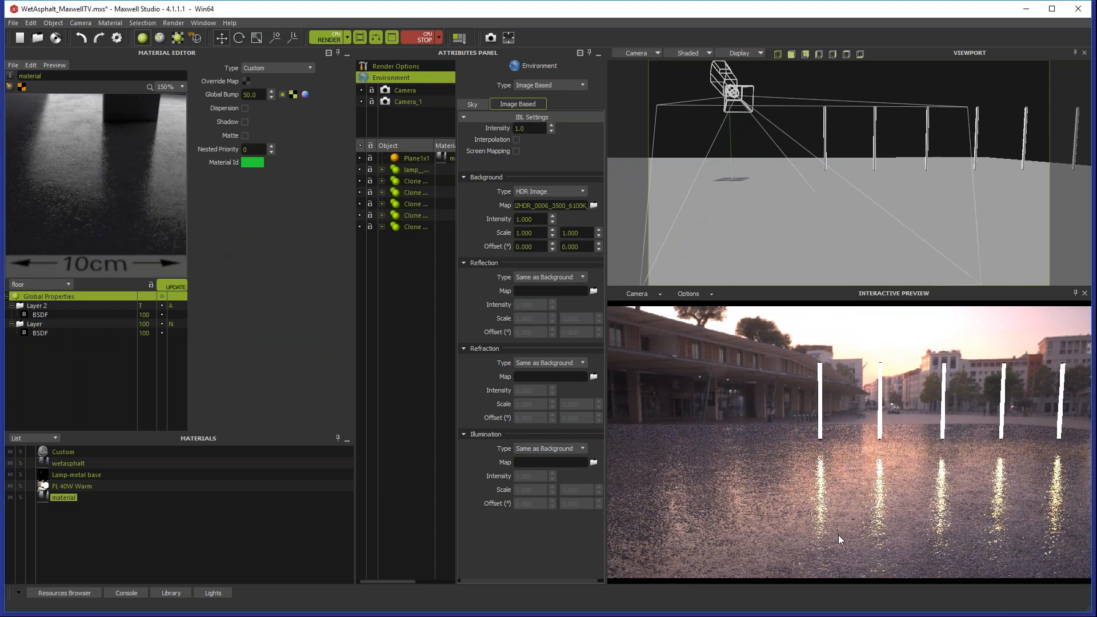
click(412, 36)
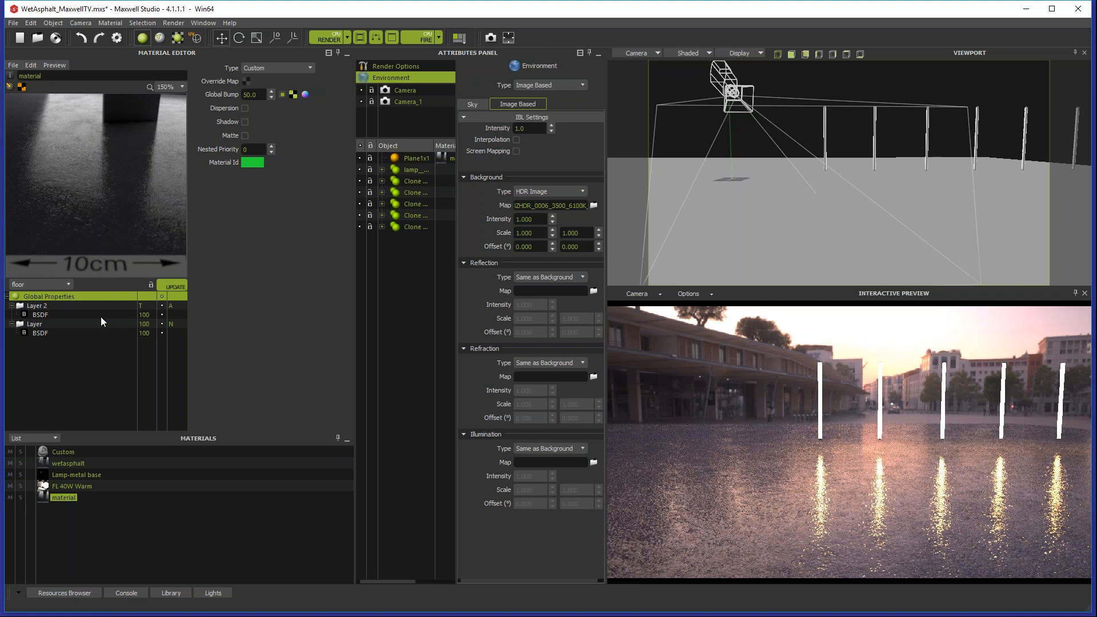
Step: Duplicate the additive upper layer and place the copy at the top of the material's layer stack
click(80, 306)
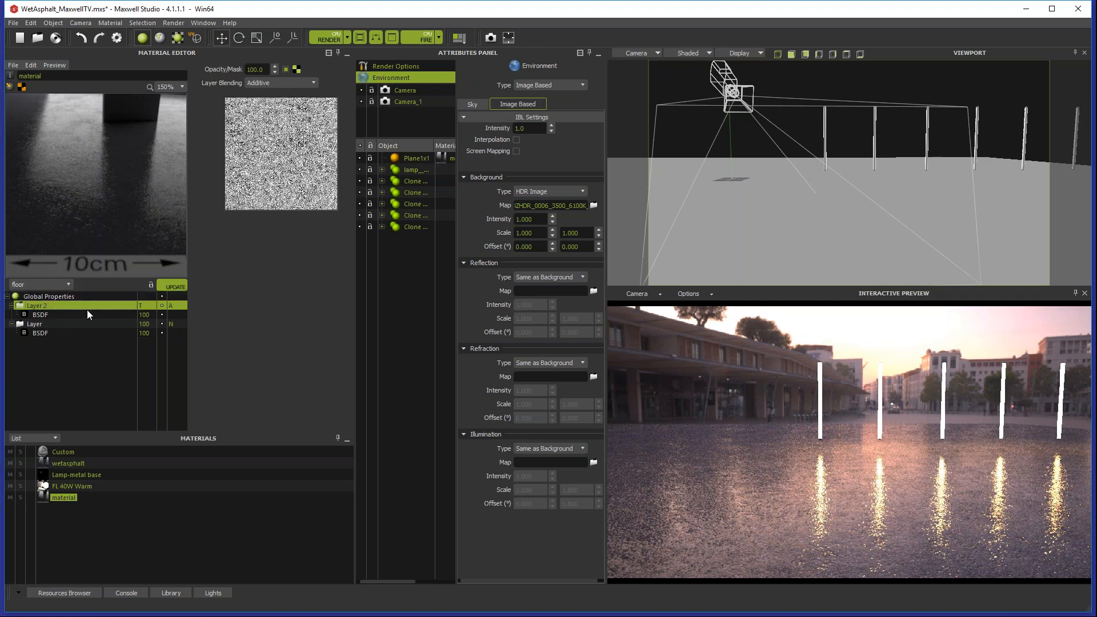
right_click(88, 304)
click(265, 361)
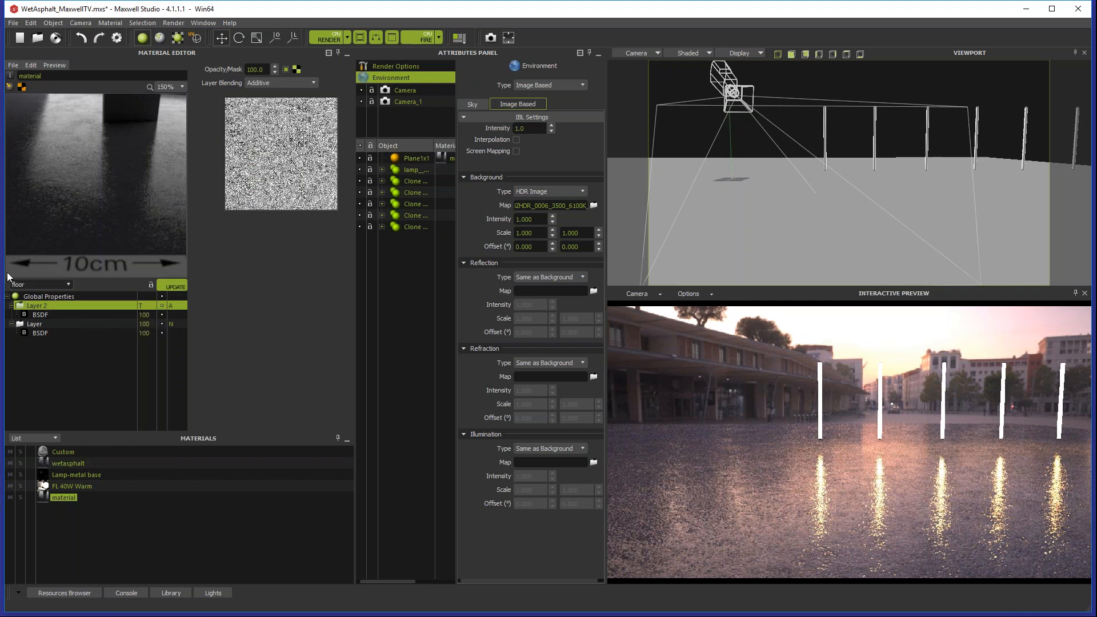
right_click(80, 304)
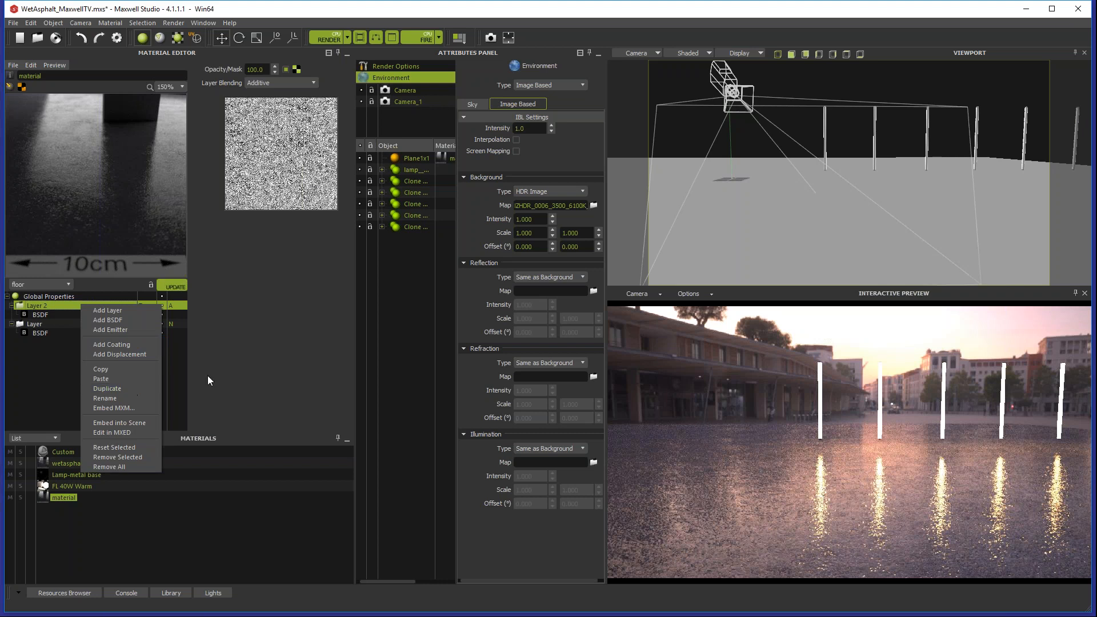
click(50, 306)
right_click(70, 306)
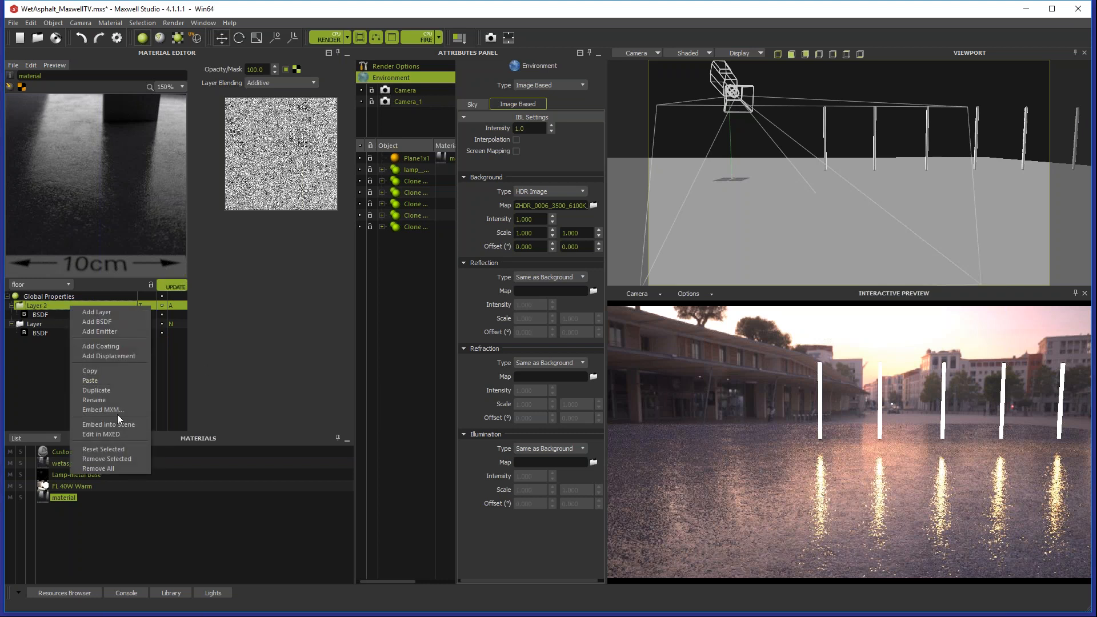
click(104, 393)
click(64, 341)
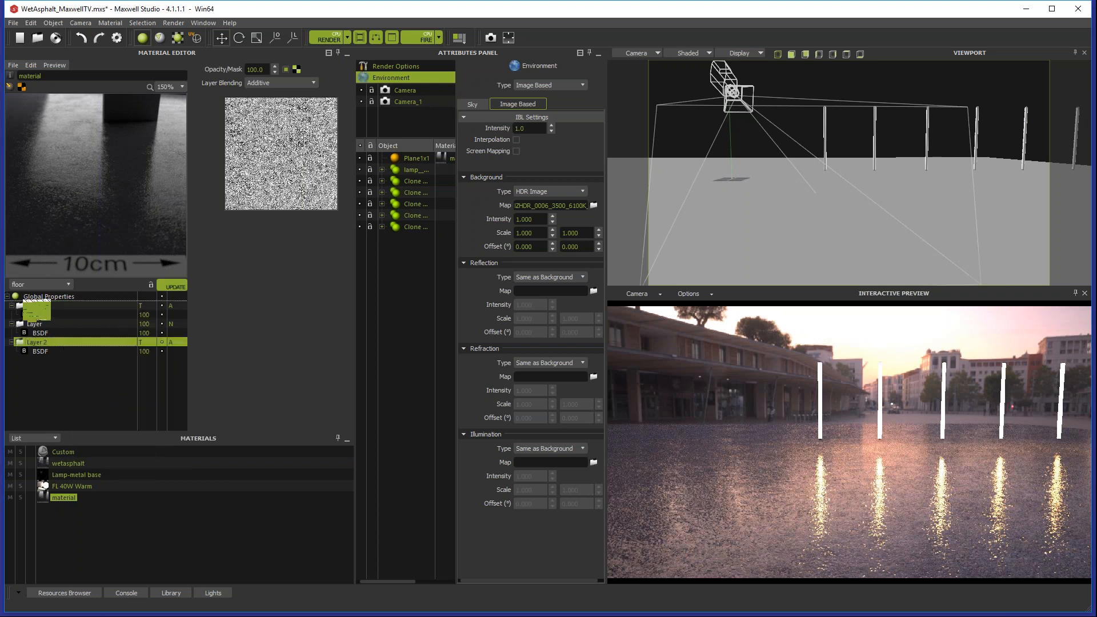
click(60, 306)
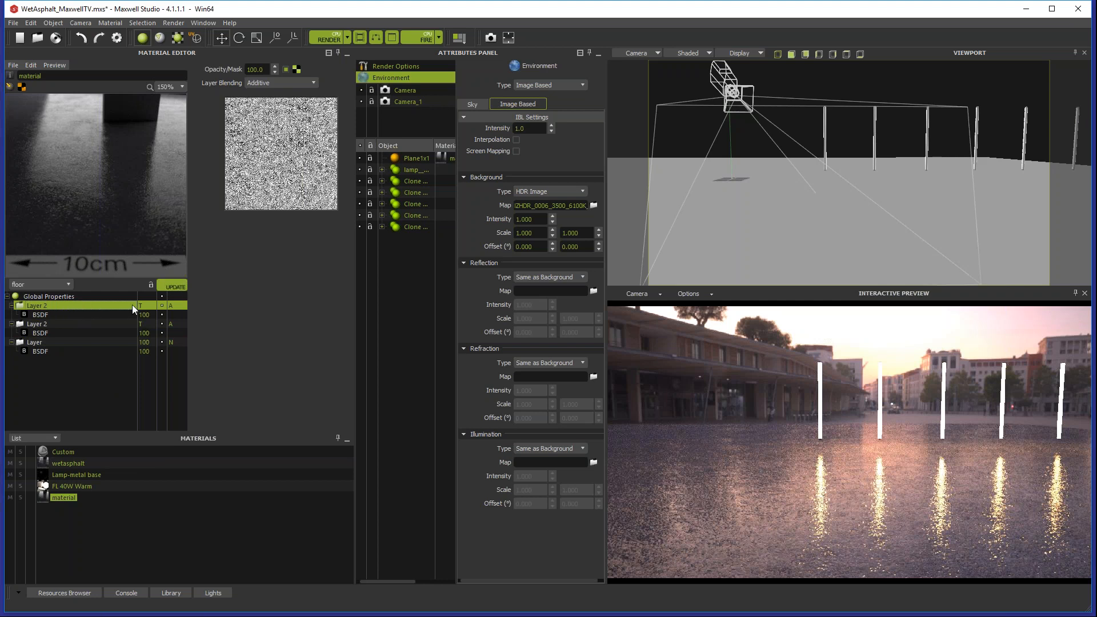
Step: Replace the top layer's opacity mask with AsphaltSquare_WetMask2.png.jpg and check the wet patches in the interactive preview
click(296, 69)
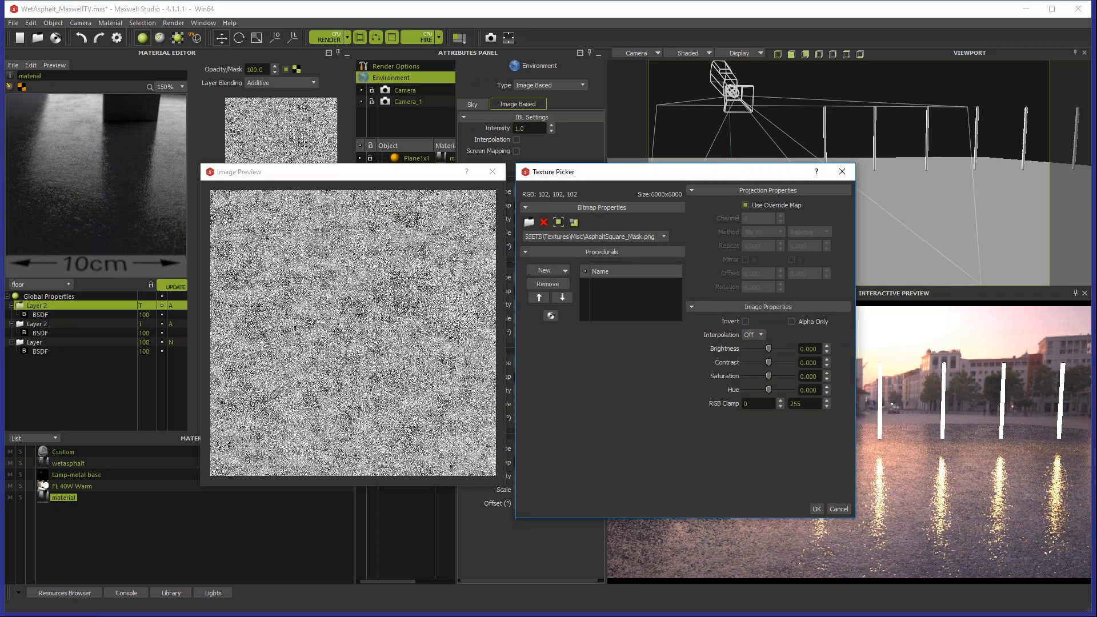
click(664, 236)
click(628, 267)
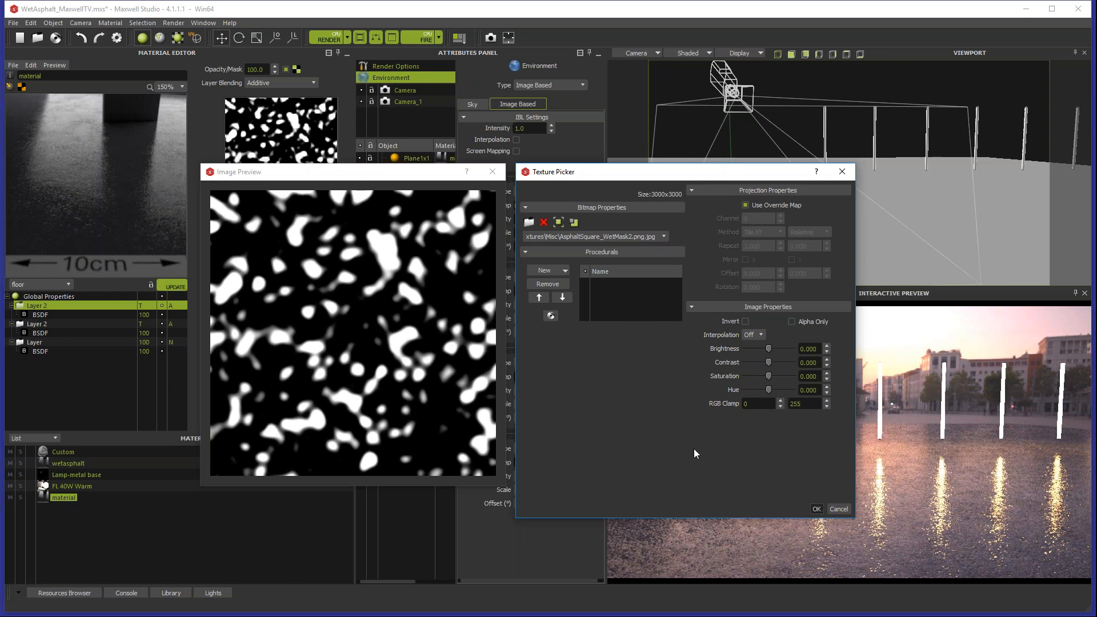
click(817, 509)
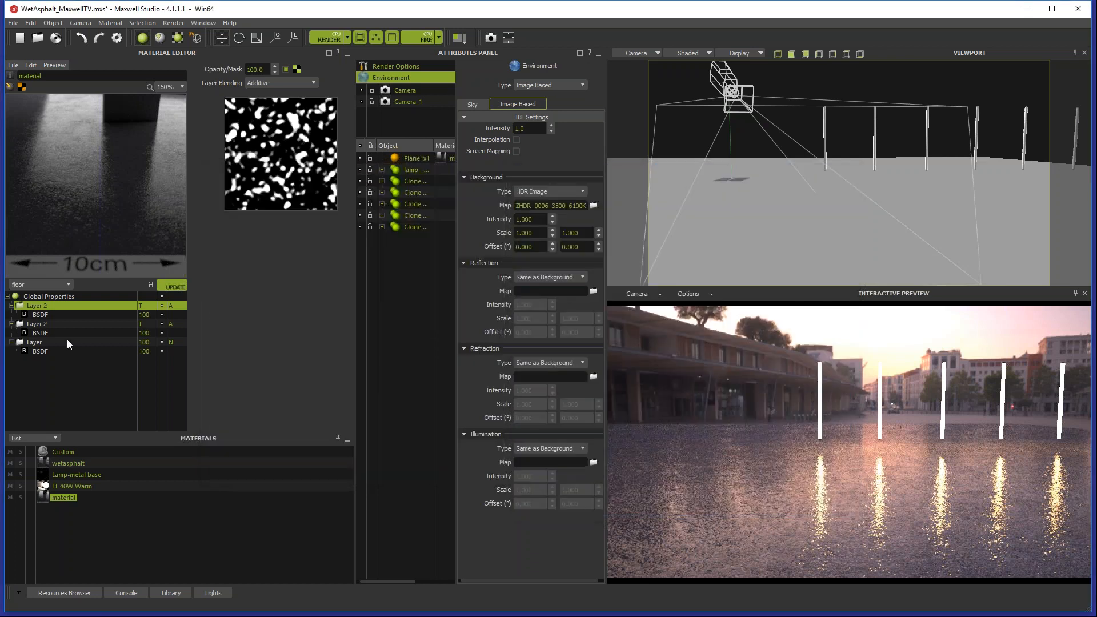
click(41, 315)
click(90, 305)
click(48, 314)
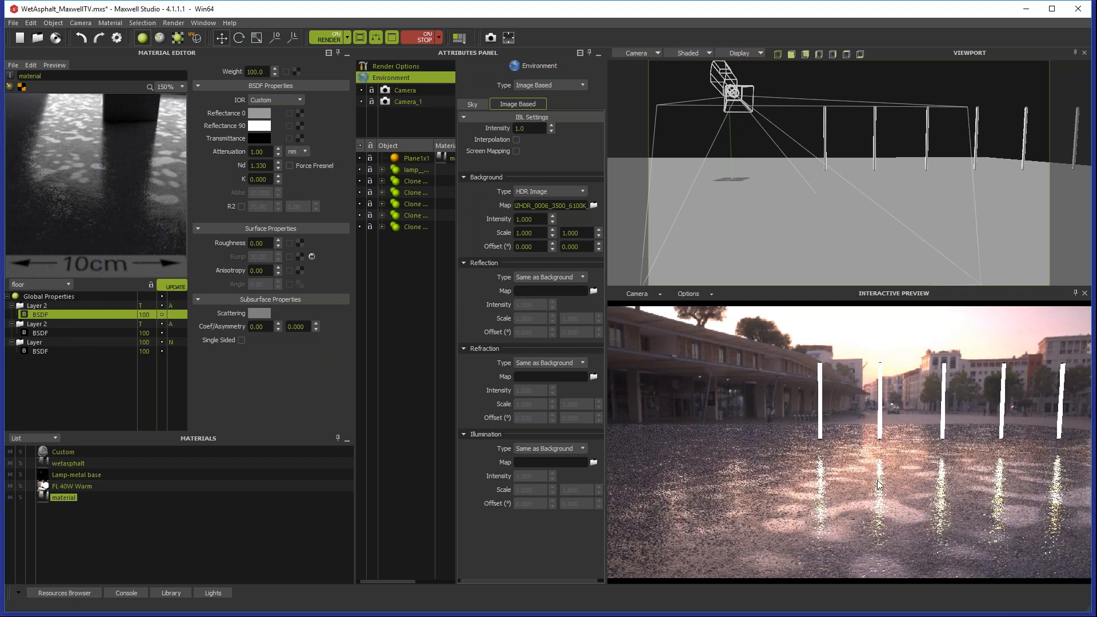
click(422, 38)
Step: Compare the top layer's normal and additive blending in the interactive preview, leaving it set to additive
click(169, 305)
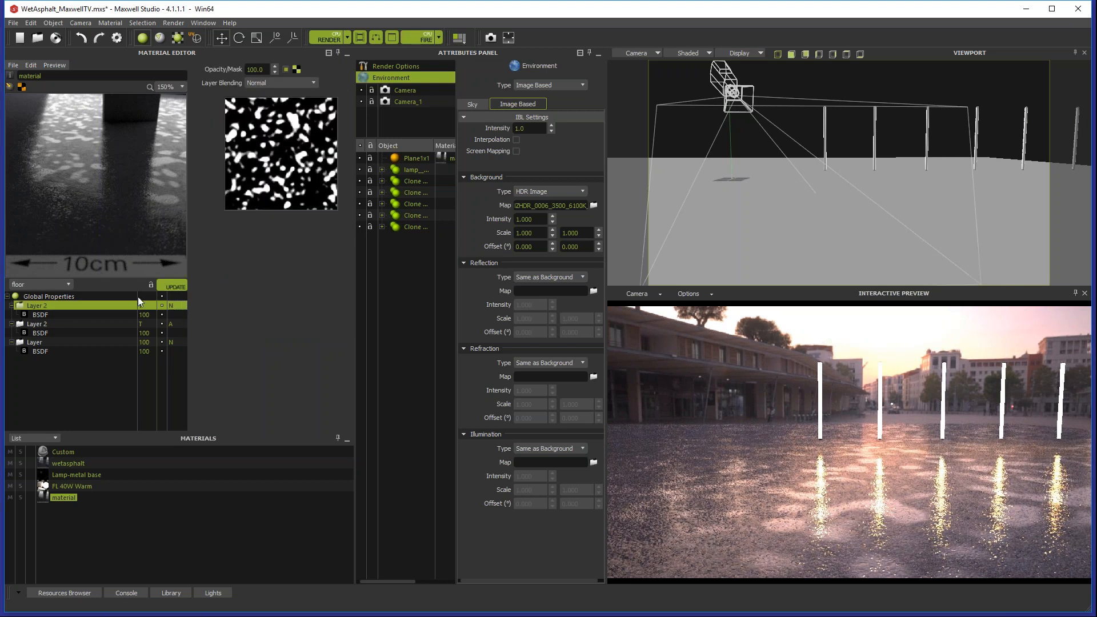
click(171, 307)
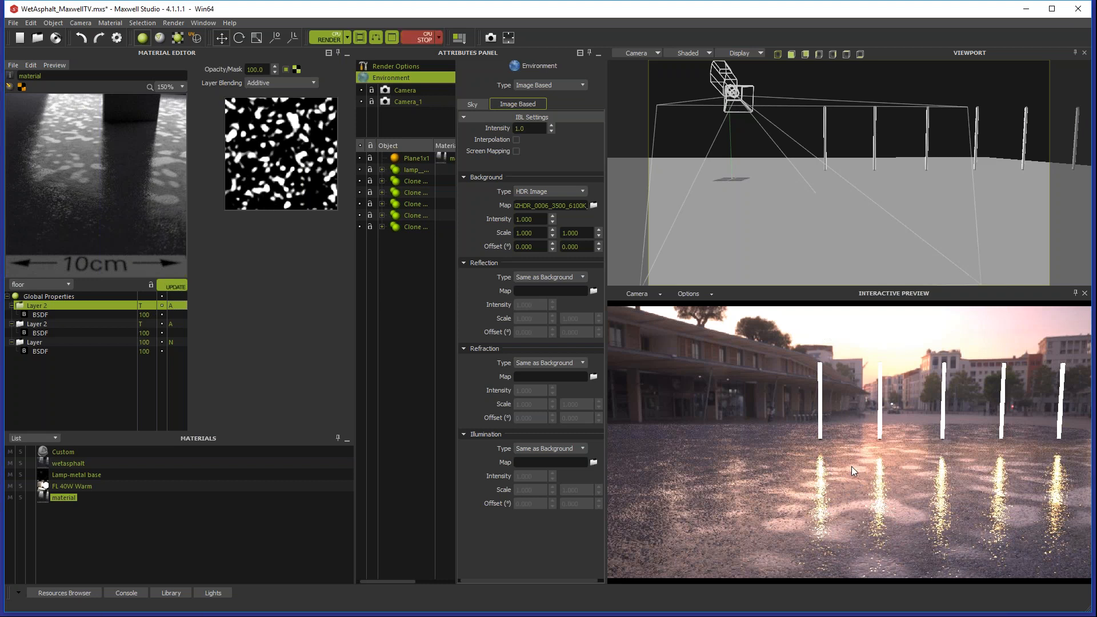
click(867, 463)
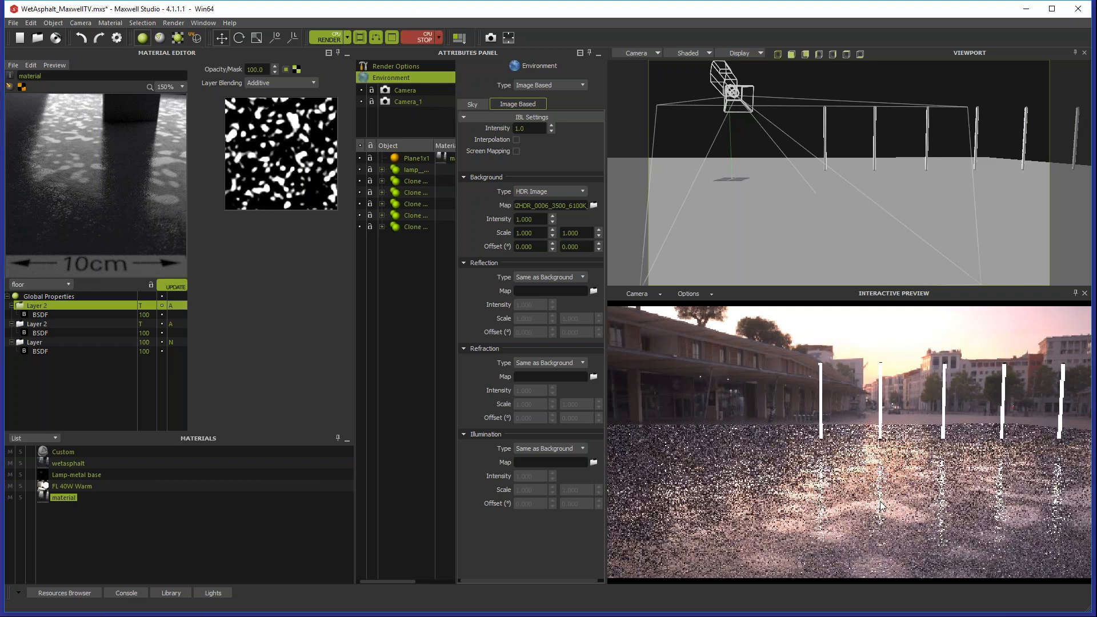
click(170, 306)
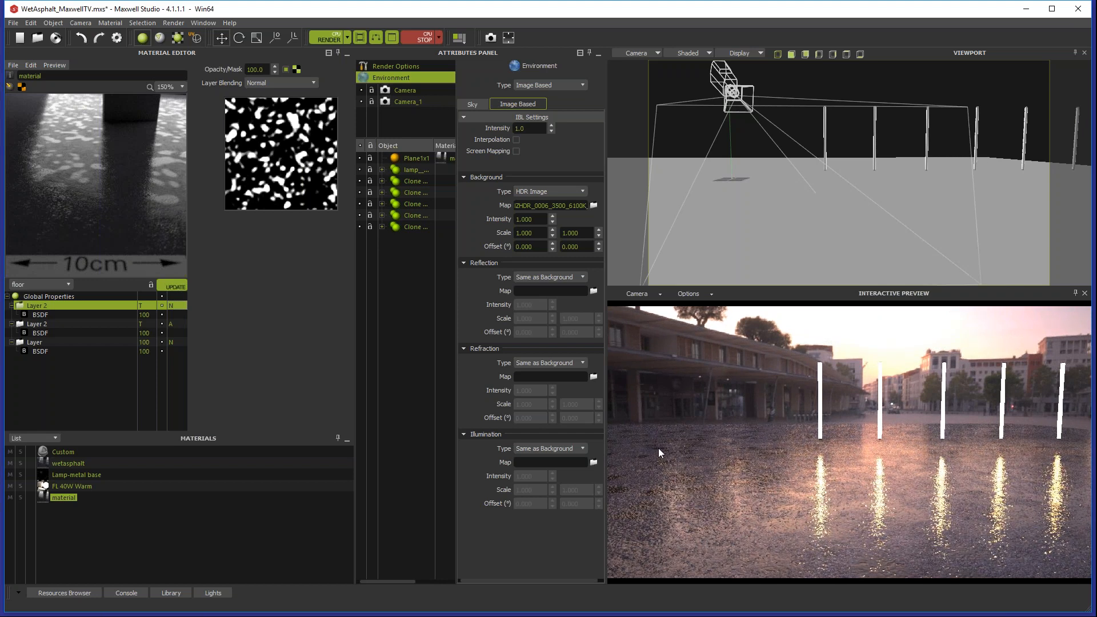
click(170, 306)
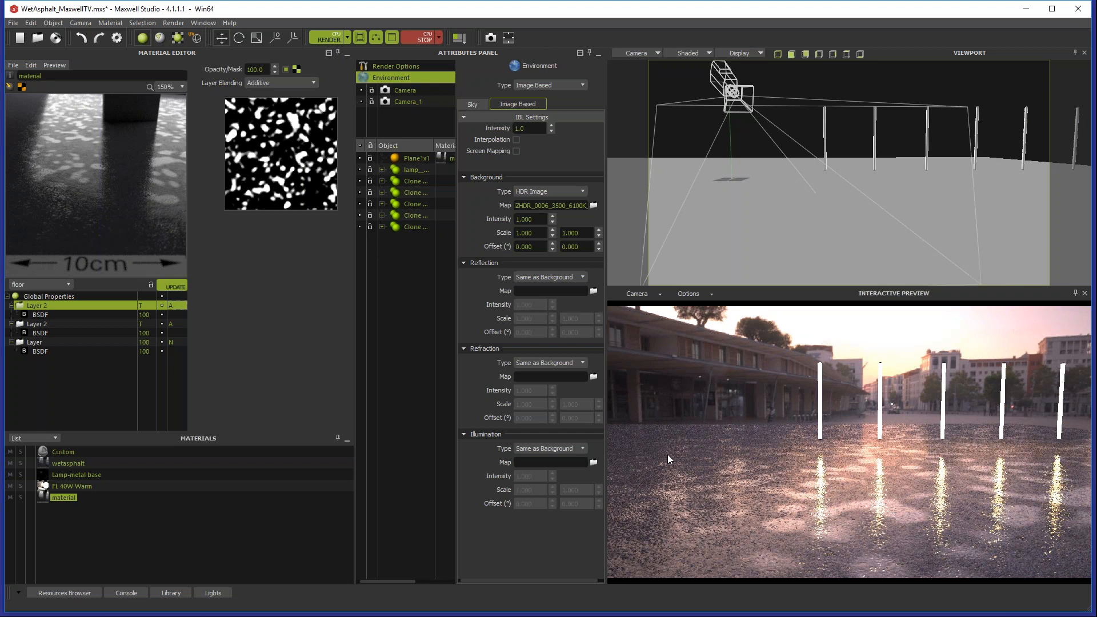
click(426, 39)
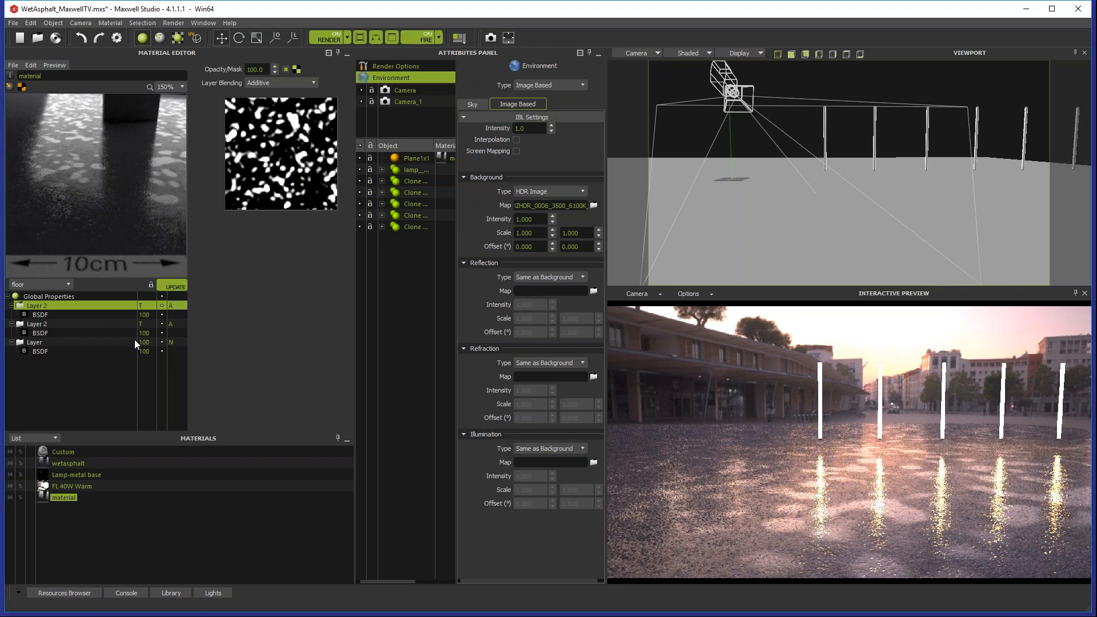
Step: Copy the normal map from the material's global bump into the bump of the middle layer's BSDF
click(52, 297)
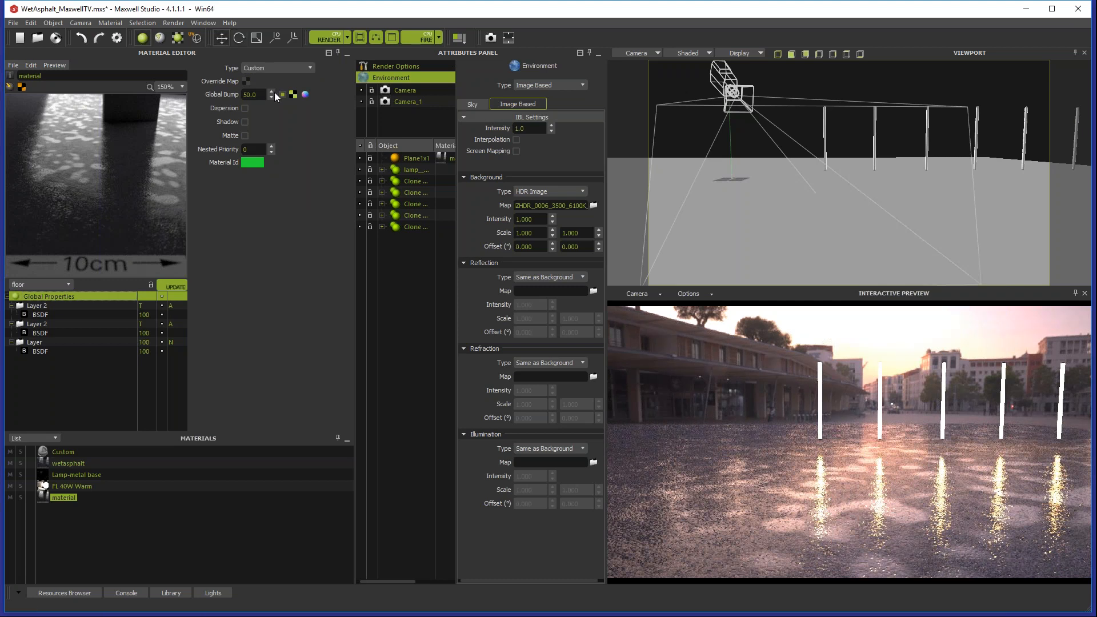
drag(294, 95, 302, 256)
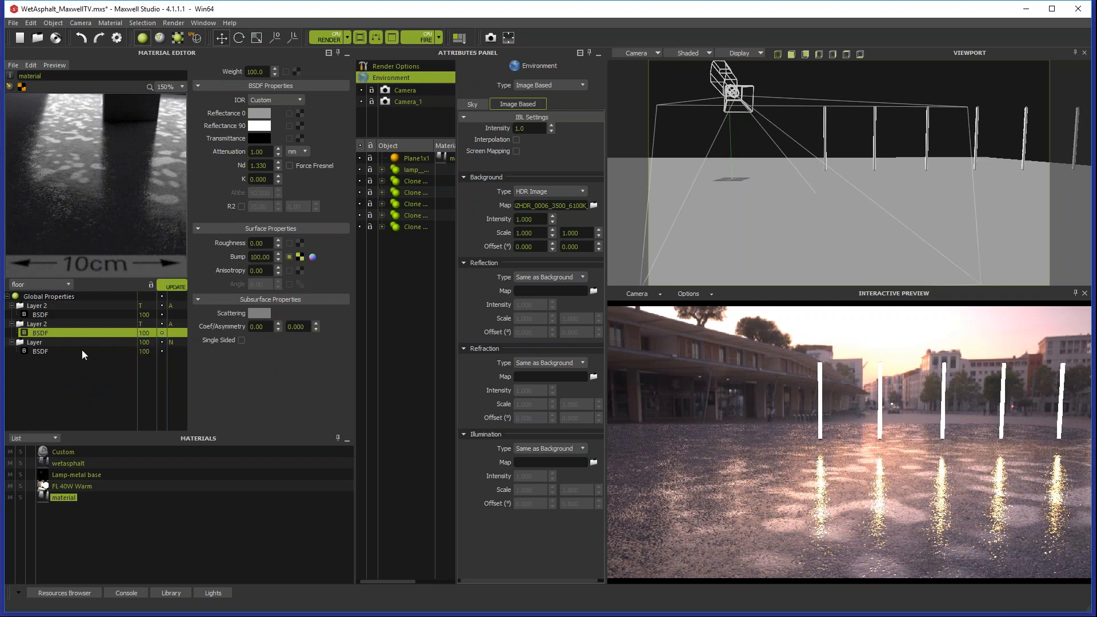
Step: Disable the material's global bump map and check the AsphaltSquare_Normal.png.jpg texture settings in the middle layer's BSDF bump
click(59, 297)
click(282, 94)
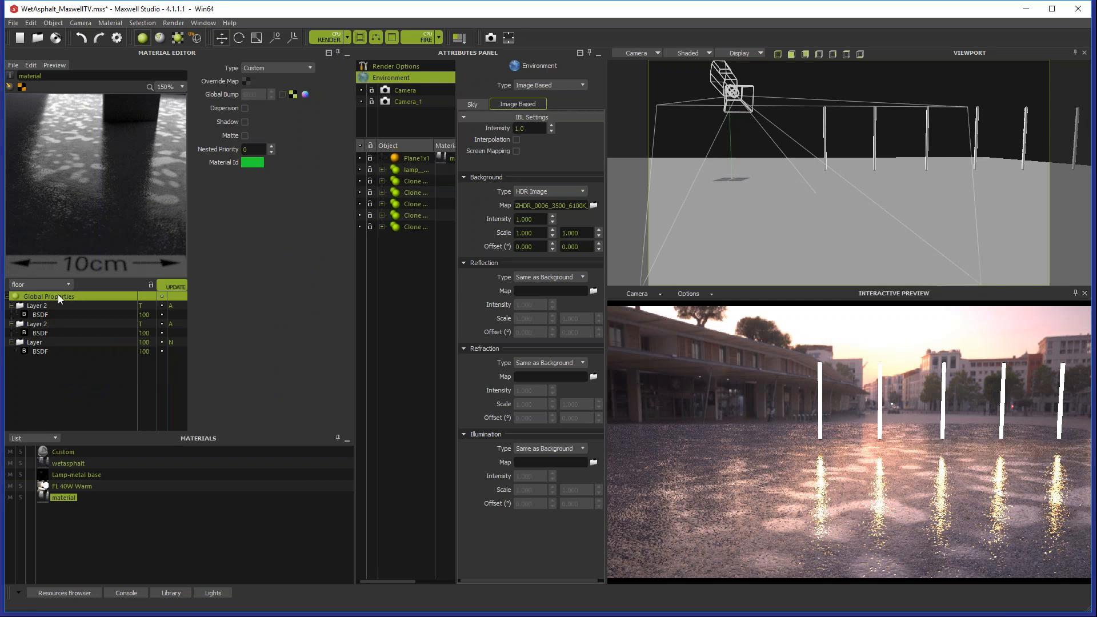
click(44, 334)
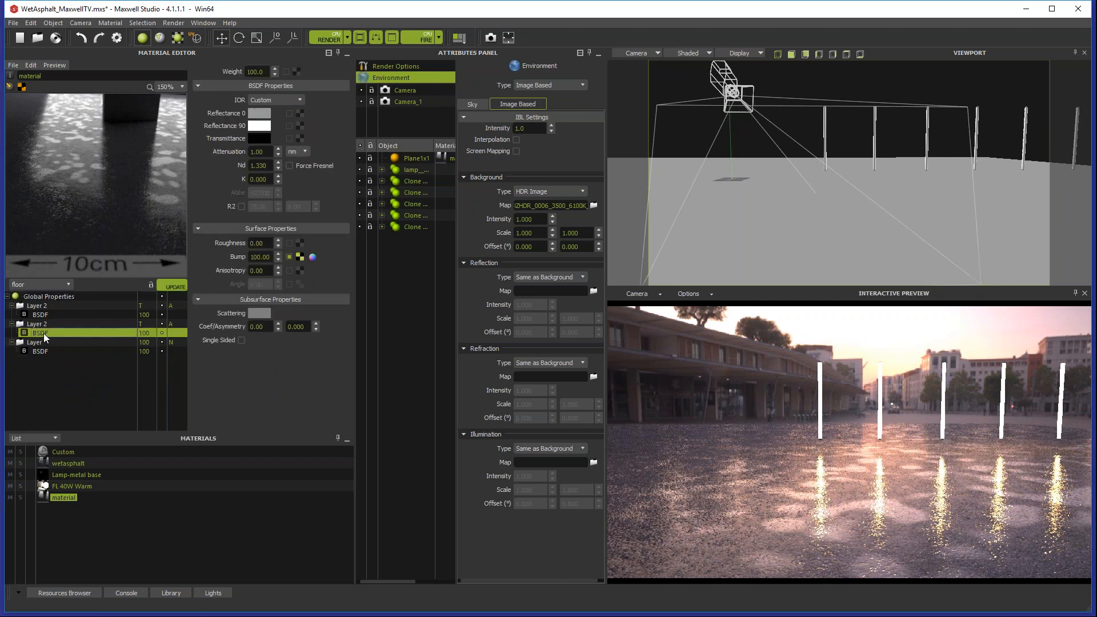
click(297, 263)
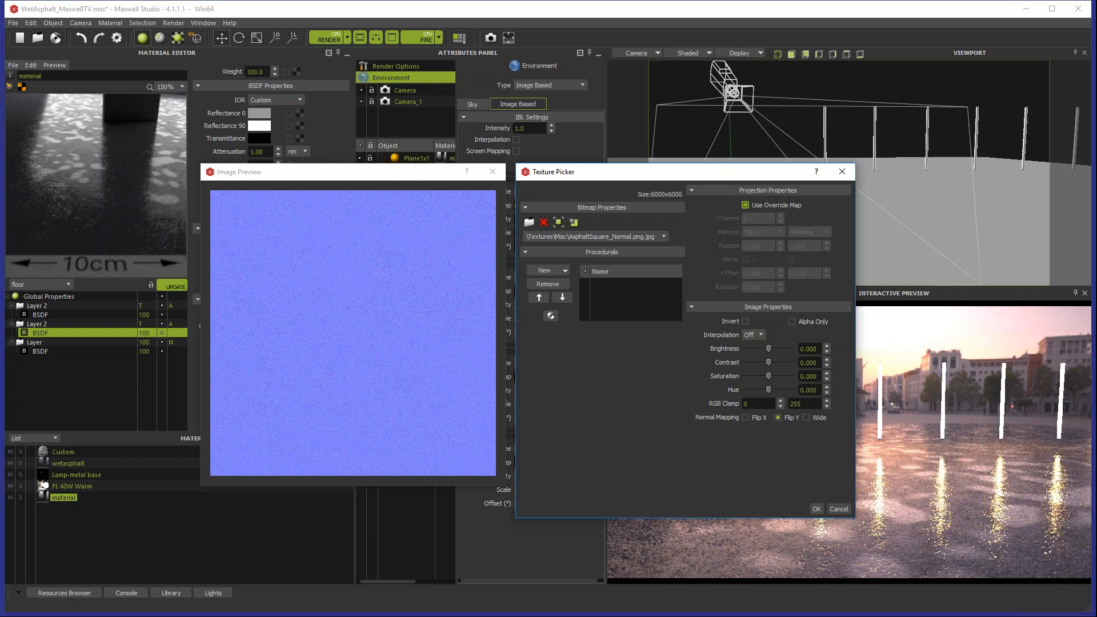
click(818, 509)
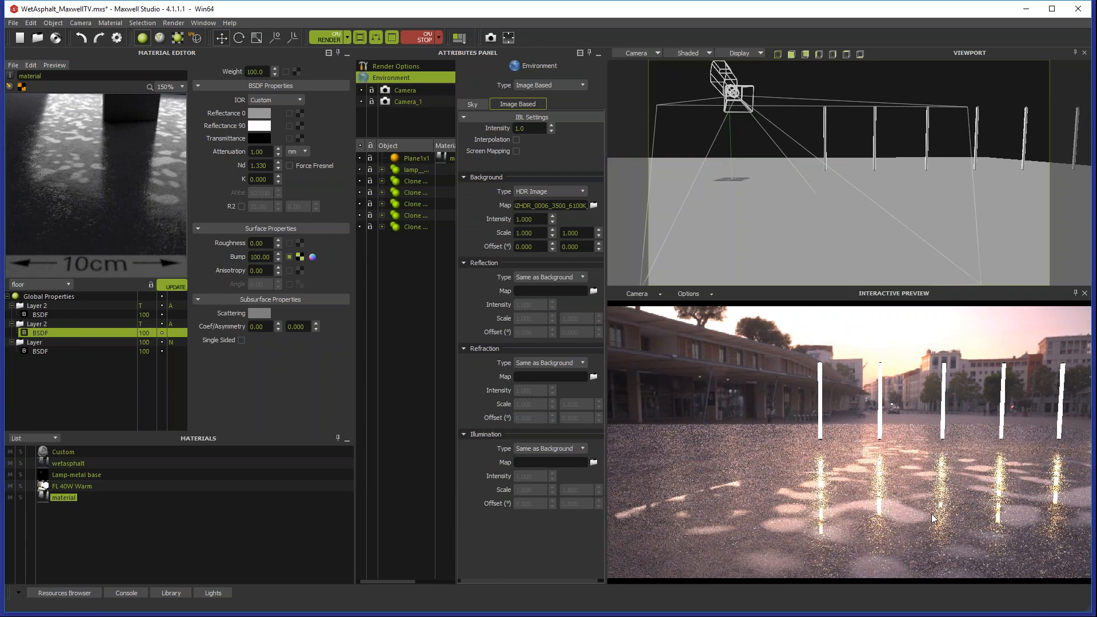
Step: Compare normal and additive blending for the top layer in the interactive preview, leaving it set to normal
click(171, 306)
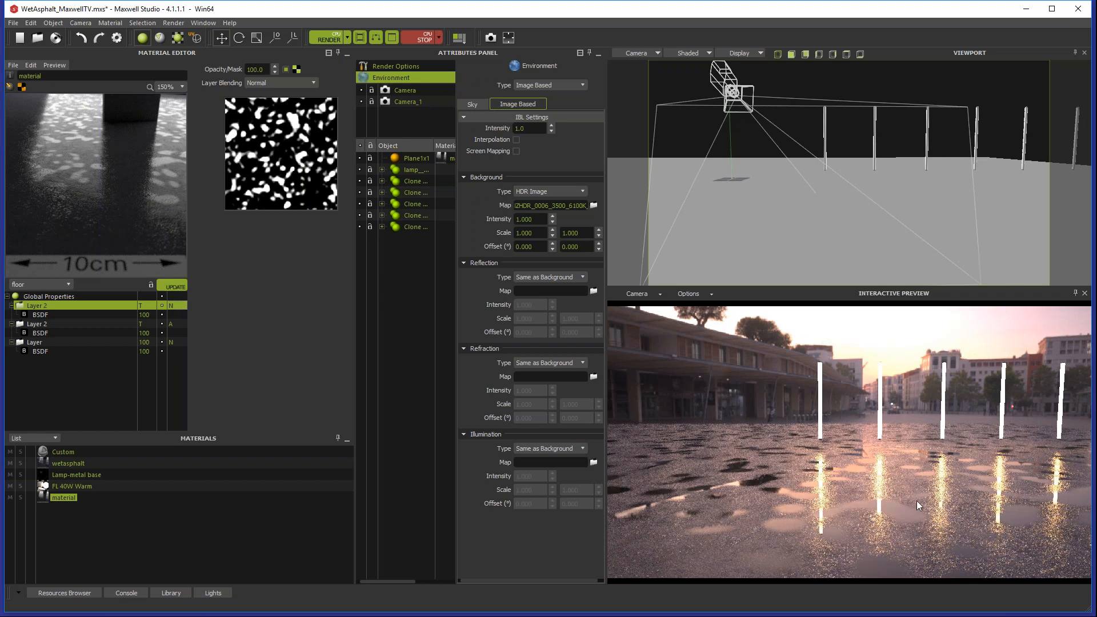
click(170, 307)
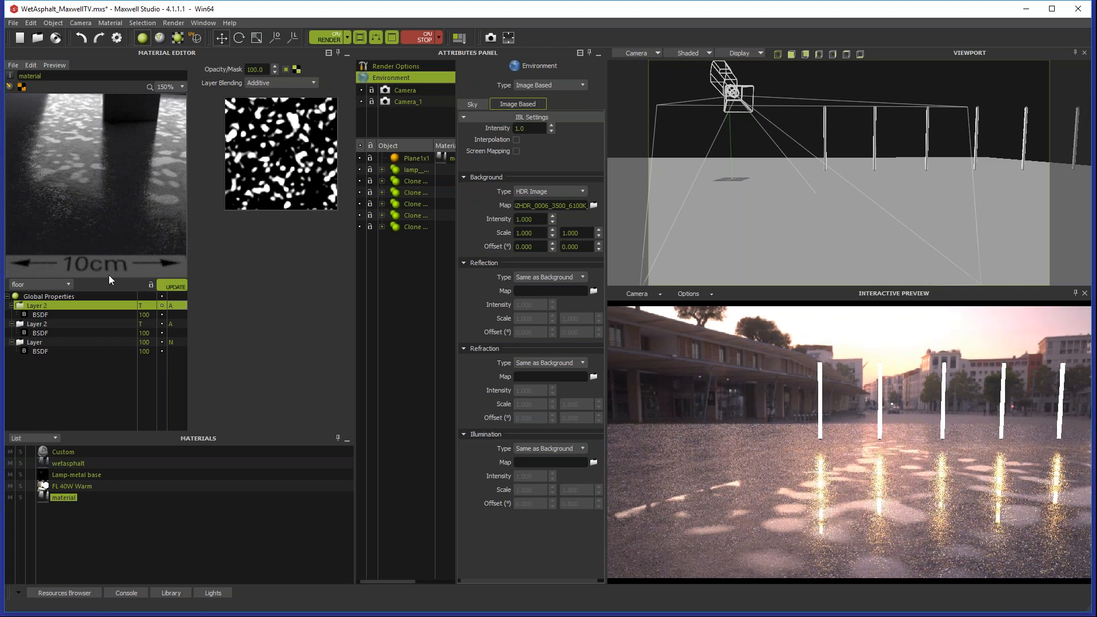
click(171, 306)
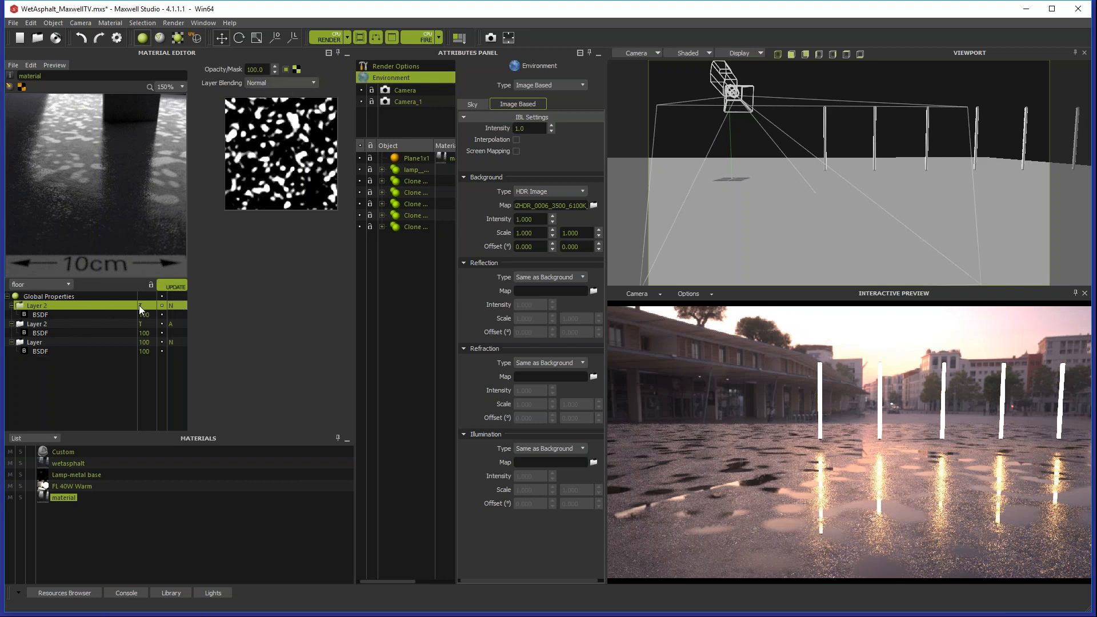
Step: Lower the top layer's opacity to 70 and review the BSDFs of the two layers beneath it
double_click(255, 69)
text(70)
key(Return)
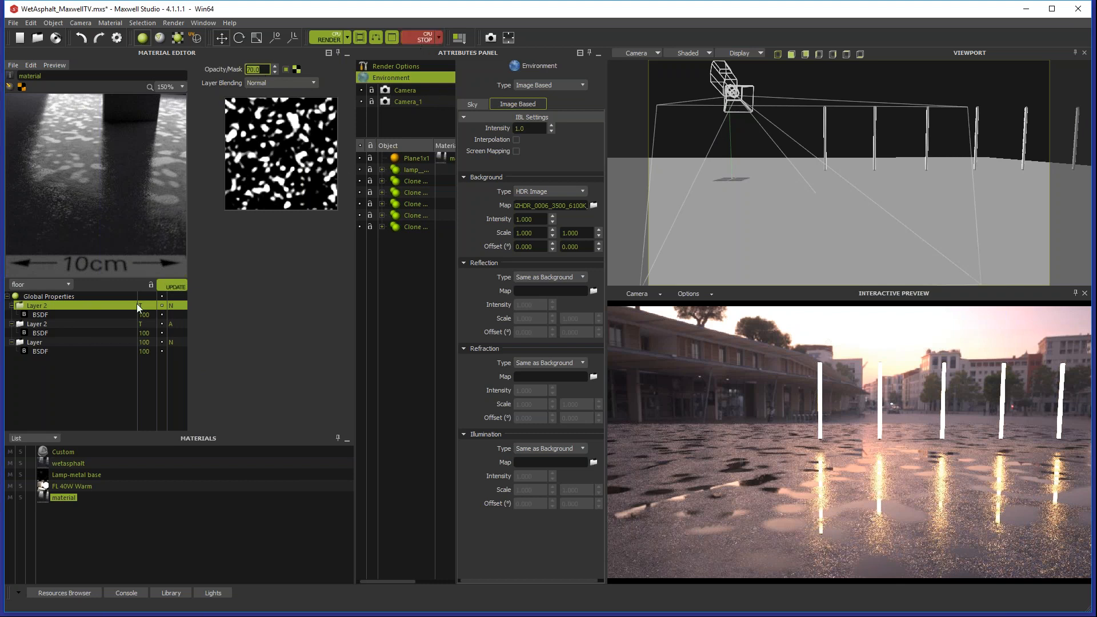
click(121, 324)
click(80, 332)
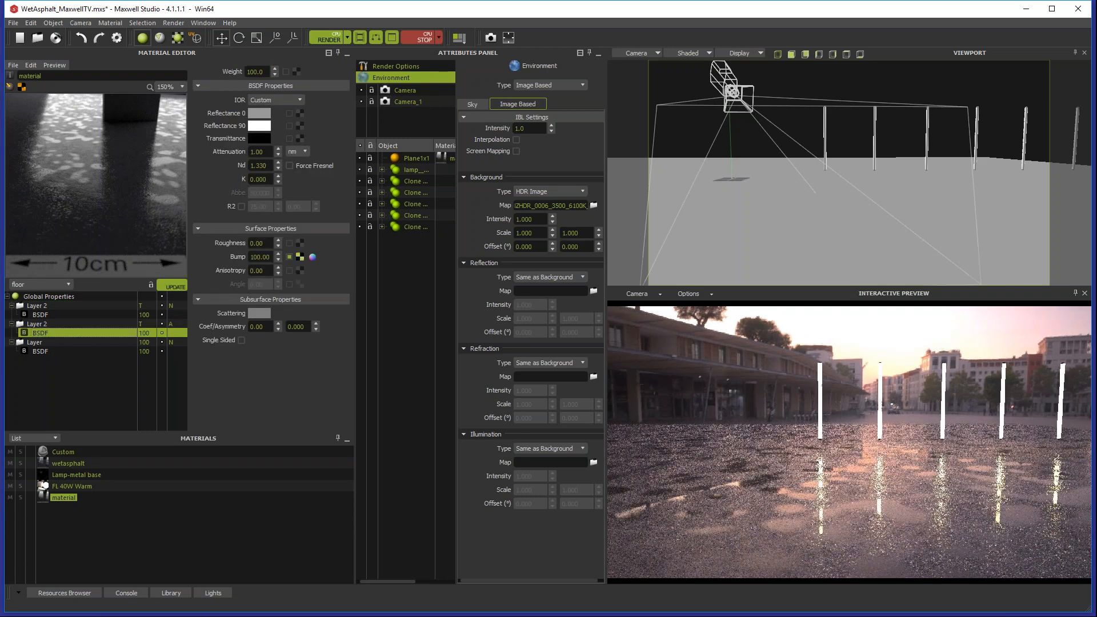
click(46, 350)
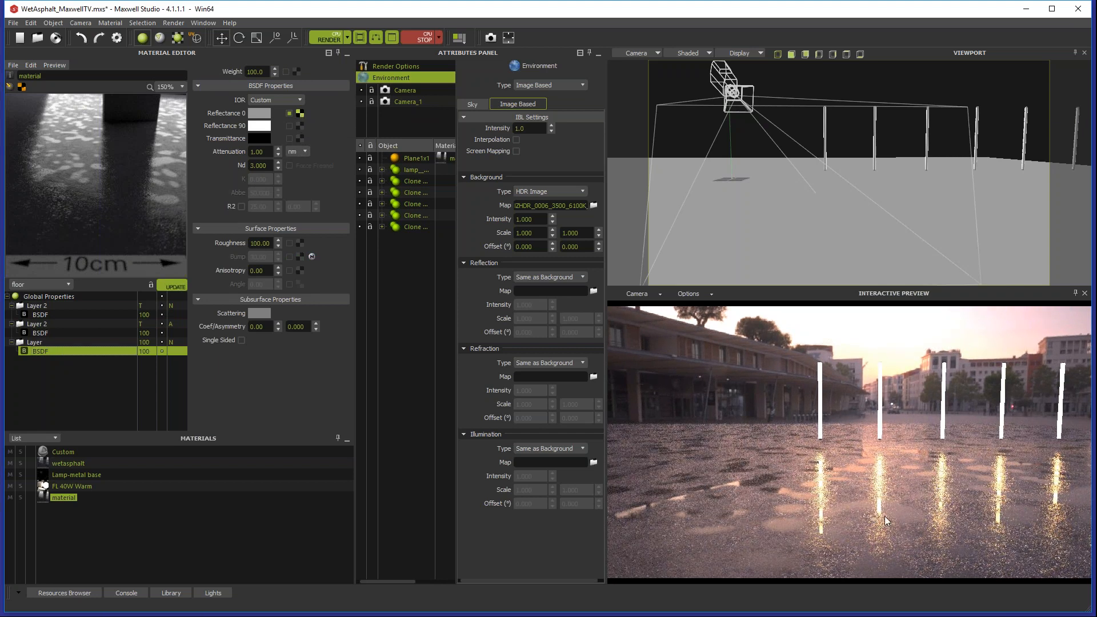
Step: Stop the interactive preview, set the top layer's opacity to 80 and refresh the material preview
click(416, 39)
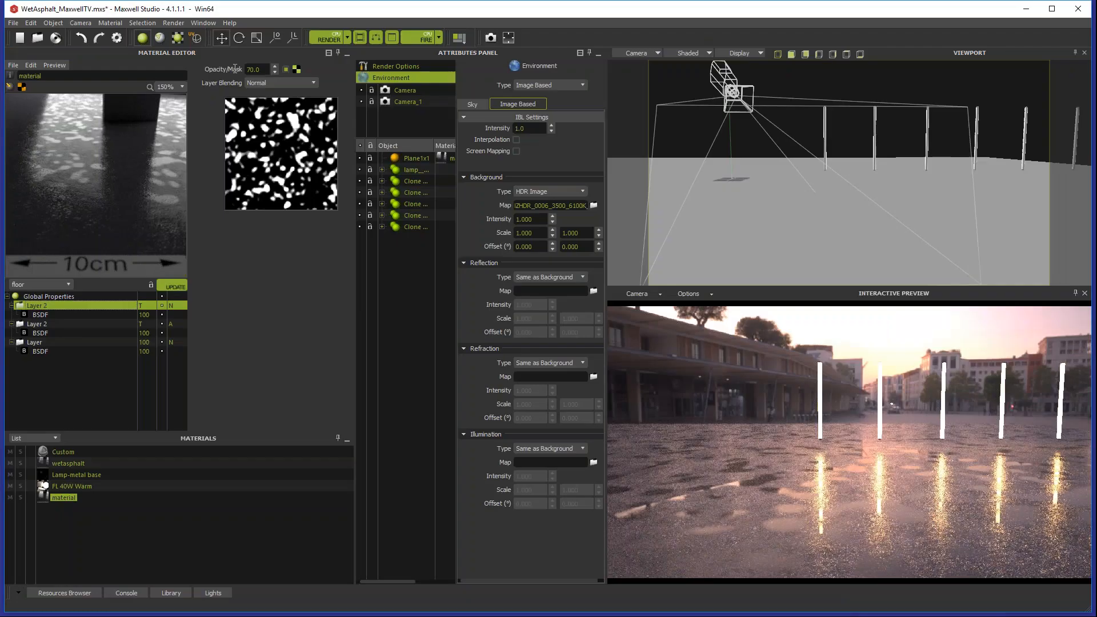
text(80)
key(Return)
click(176, 286)
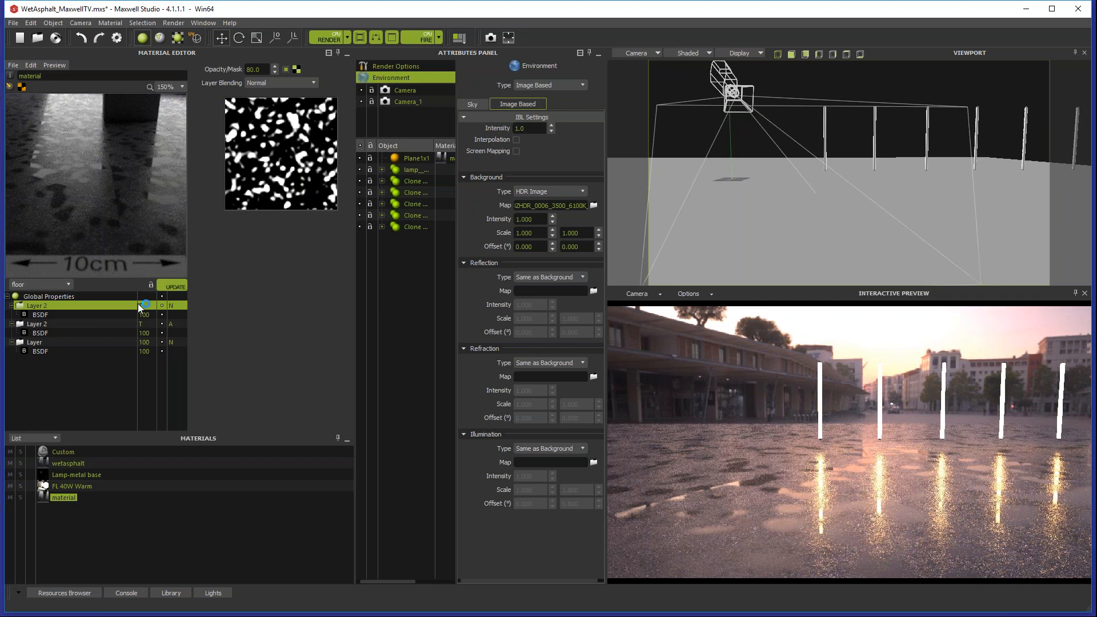
Step: Rename the top layer as PuddlesDiffuse and set its BSDF roughness to 99
double_click(38, 305)
text(Puddles)
key(Return)
double_click(38, 306)
click(37, 315)
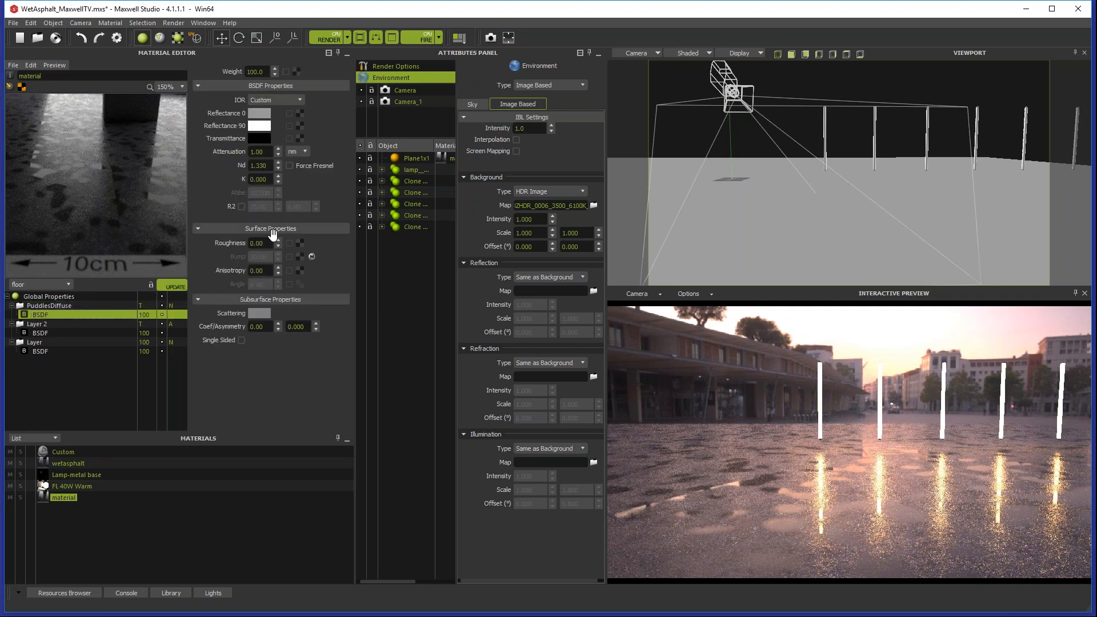
click(262, 243)
text(99)
key(Return)
Step: Set the PuddlesDiffuse layer's opacity to 100 and check the result in the material and interactive previews
click(43, 305)
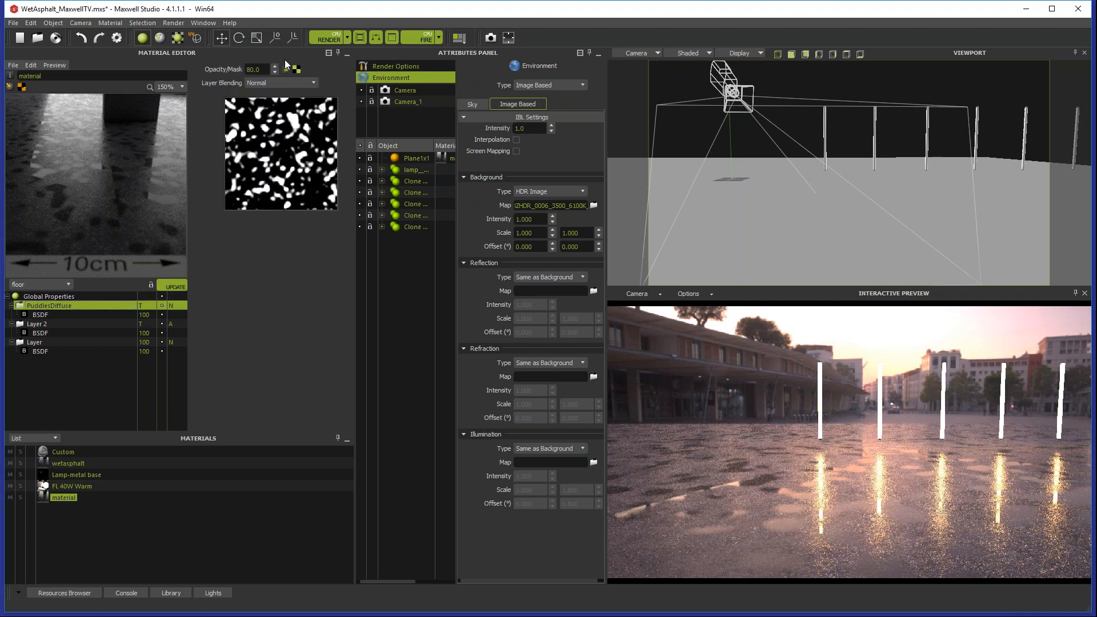
click(256, 69)
text(100)
key(Return)
click(176, 286)
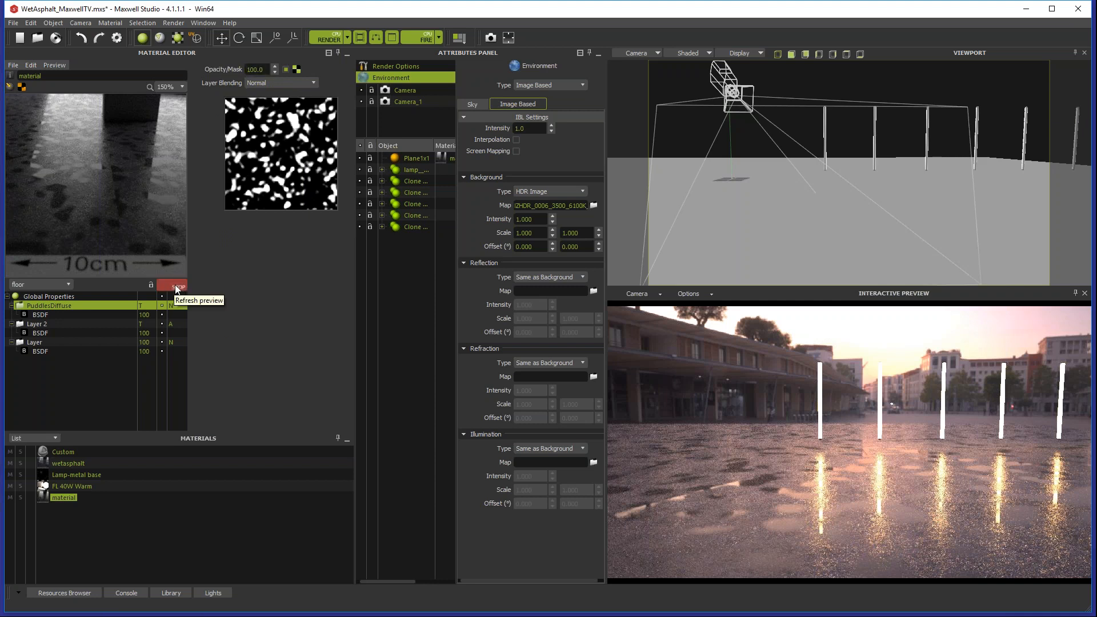
click(58, 314)
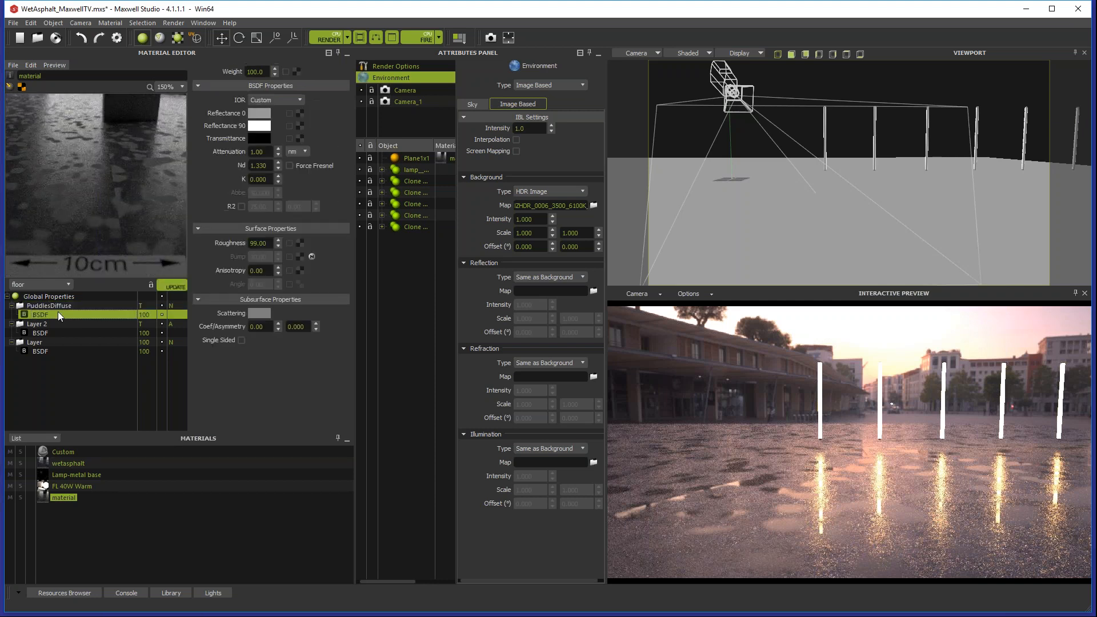
click(120, 307)
click(420, 41)
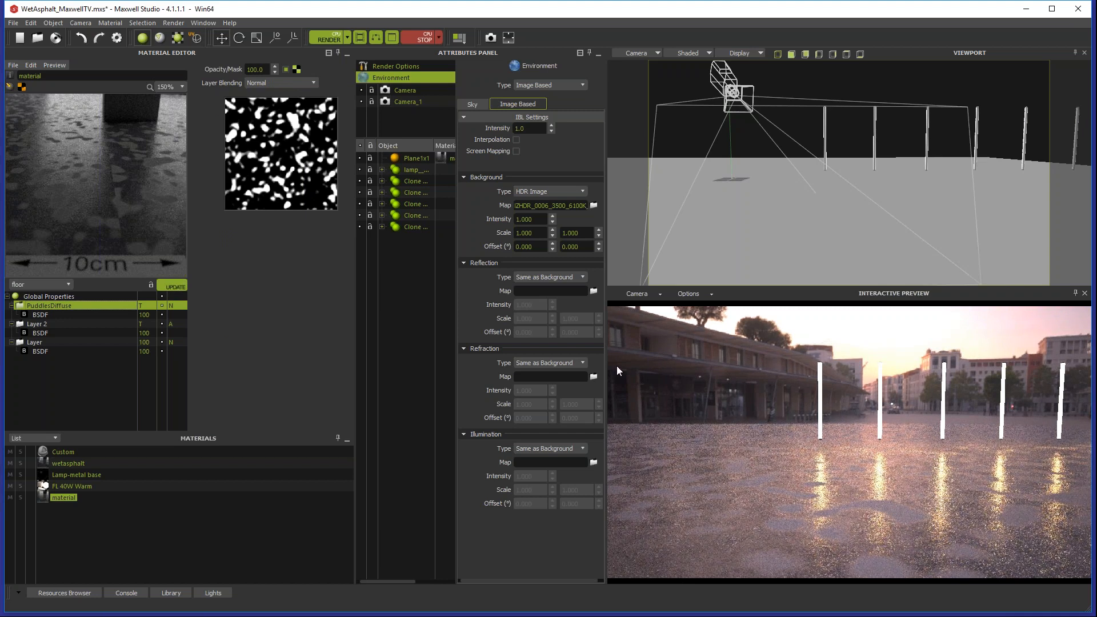
click(419, 36)
Step: Duplicate the PuddlesDiffuse layer, place the copy at the top of the stack and rename it as PuddlesWater
right_click(53, 304)
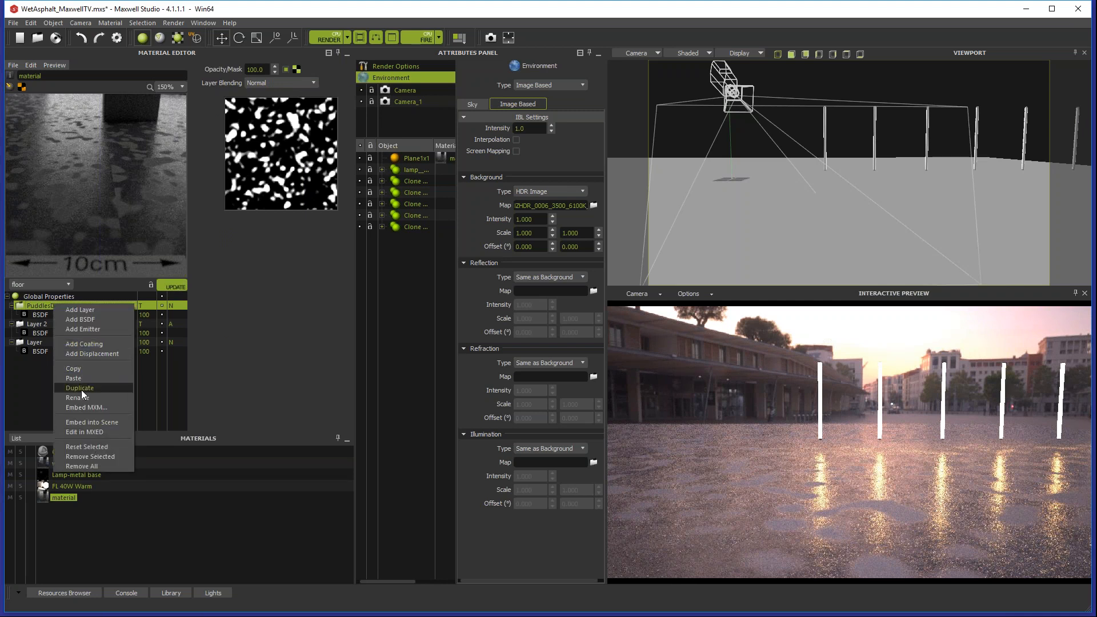
click(85, 388)
drag(67, 359, 50, 307)
double_click(73, 306)
text(Water)
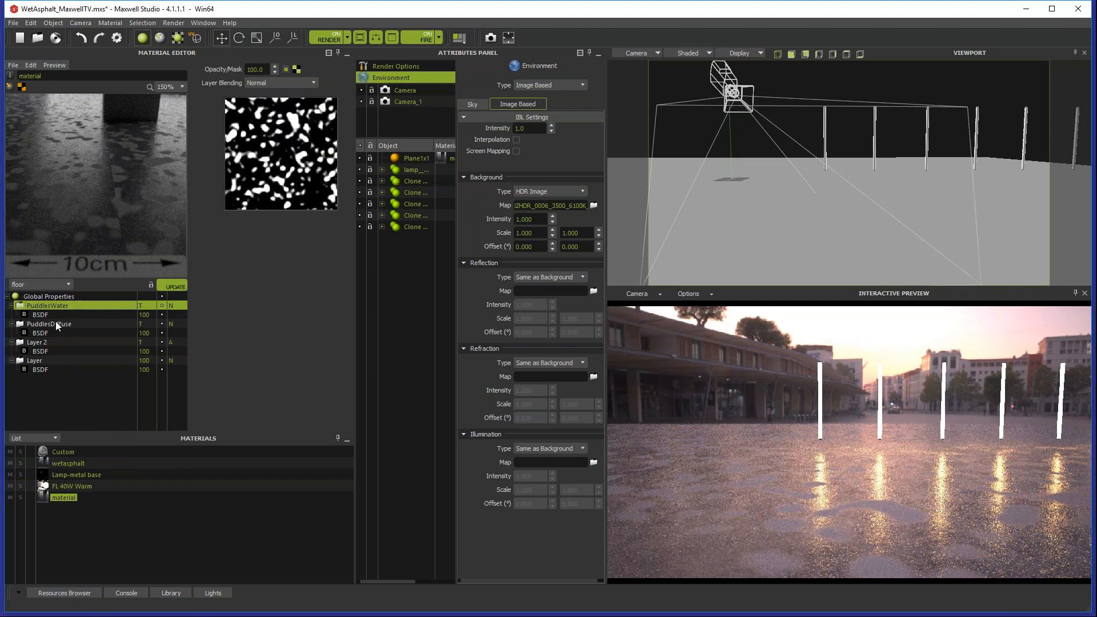
Step: Set the roughness of the PuddlesWater BSDF to 0 and compare it with the PuddlesDiffuse BSDF
click(45, 314)
drag(266, 243, 204, 245)
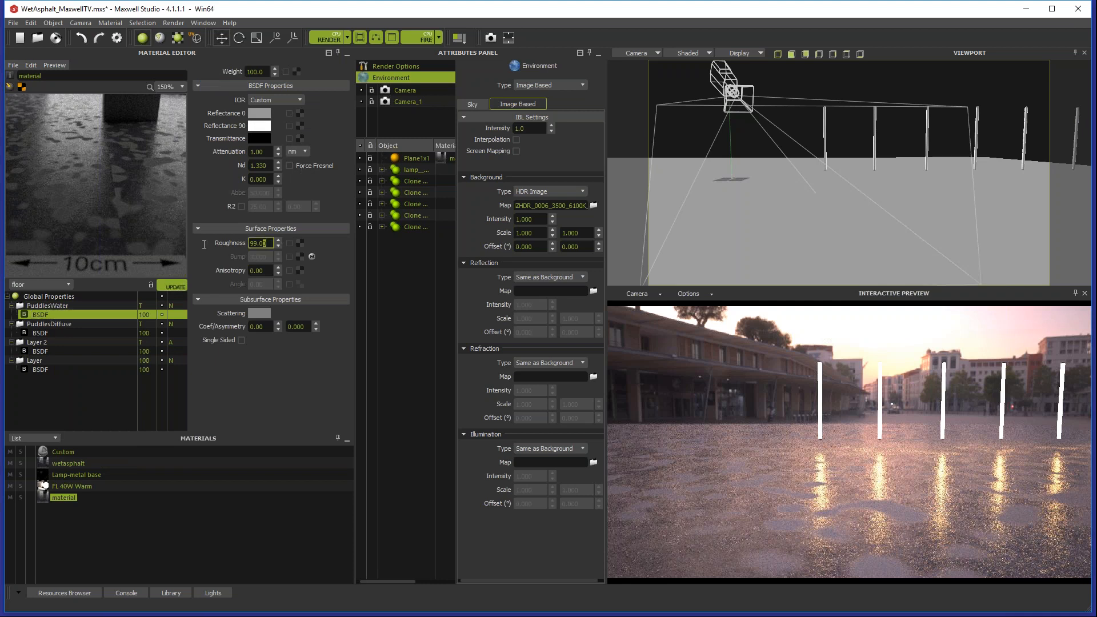
text(0)
key(Return)
click(44, 334)
click(40, 311)
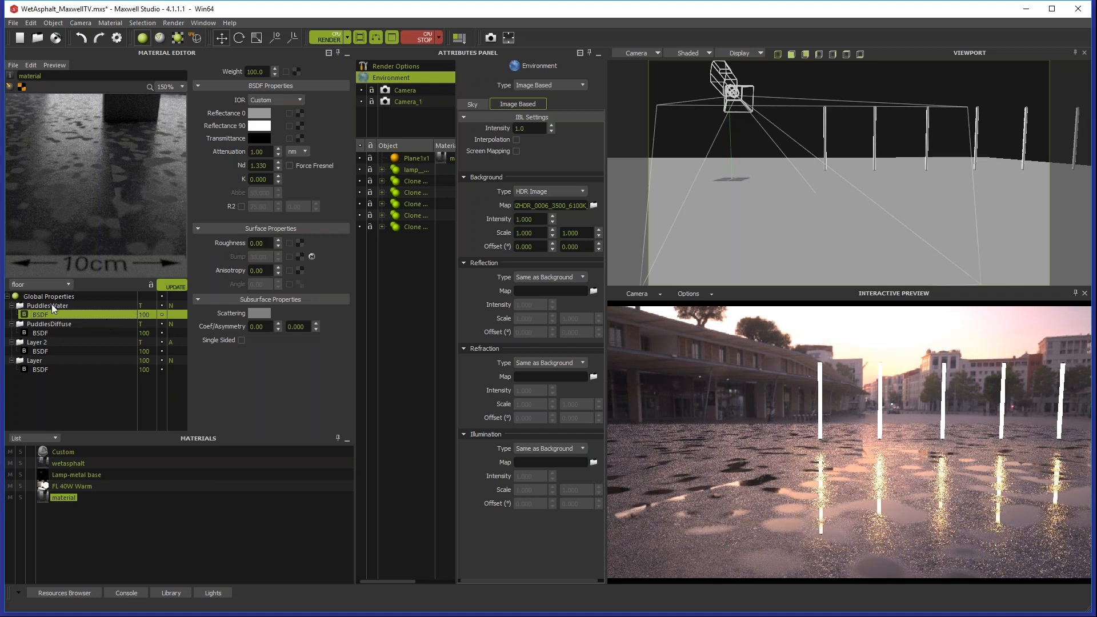
Step: Lower the PuddlesWater layer's opacity to 70
click(81, 307)
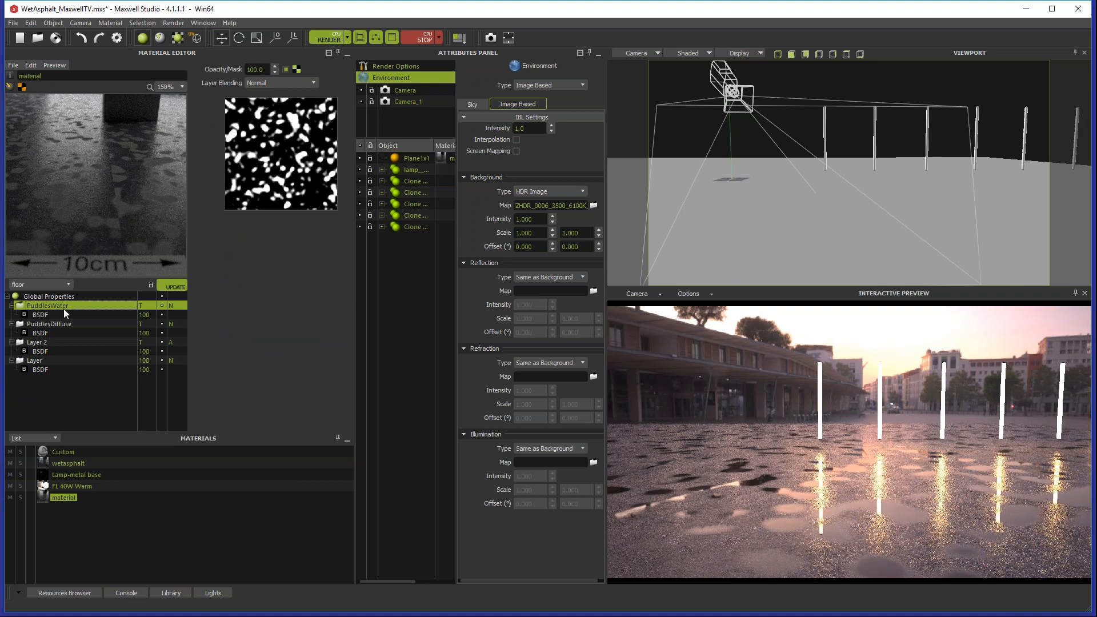
double_click(255, 69)
text(70)
key(Return)
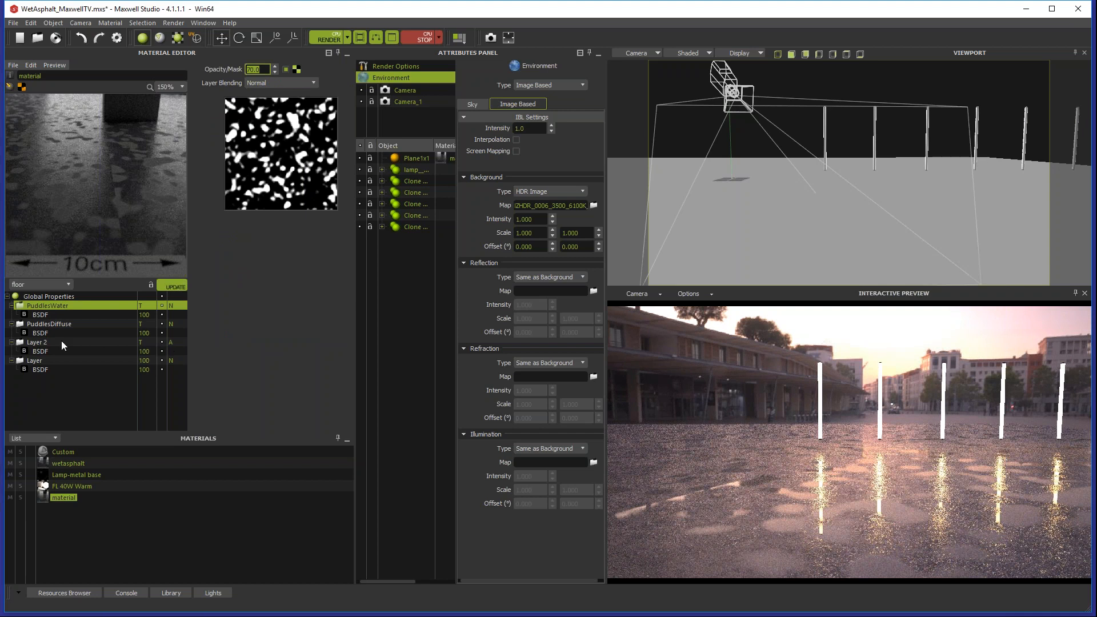
Step: Rename the additive layer below PuddlesDiffuse as wetasphalt and check its BSDF
click(46, 342)
text(wetl)
text(alt)
key(Return)
click(80, 352)
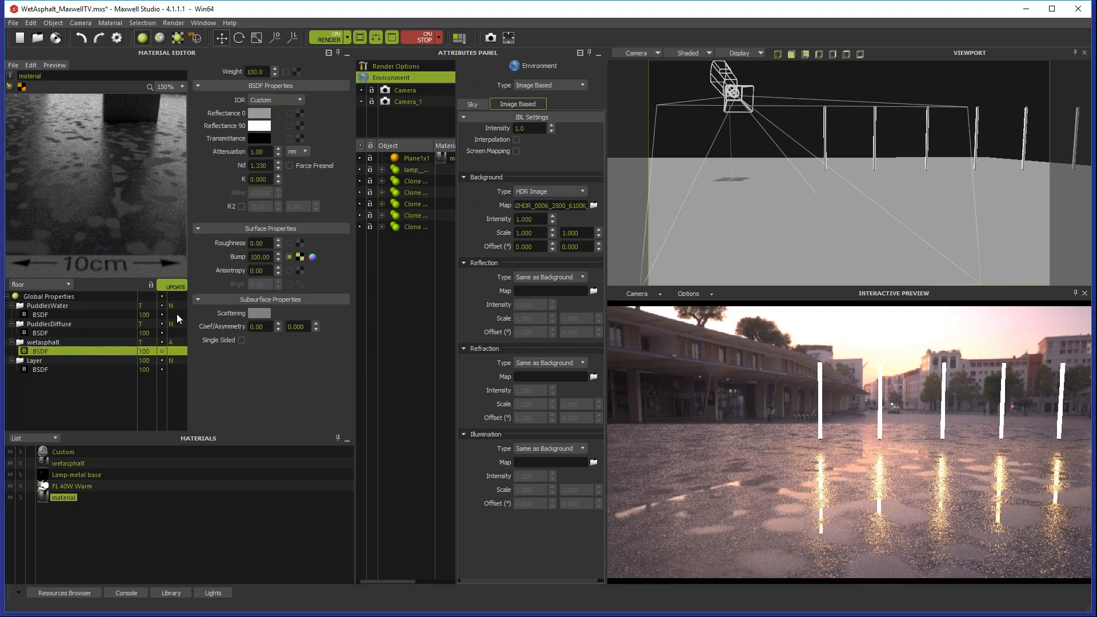
Step: Copy the base layer's AsphaltSquare.png texture into Reflectance 0 of the PuddlesDiffuse BSDF and set its brightness to 1
click(50, 324)
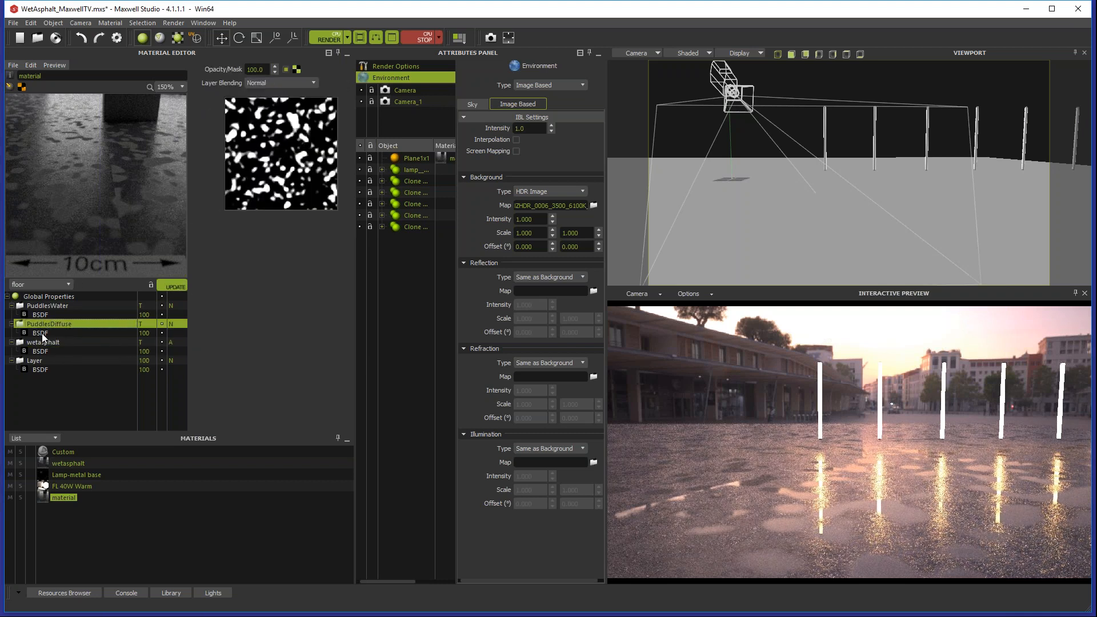
click(42, 333)
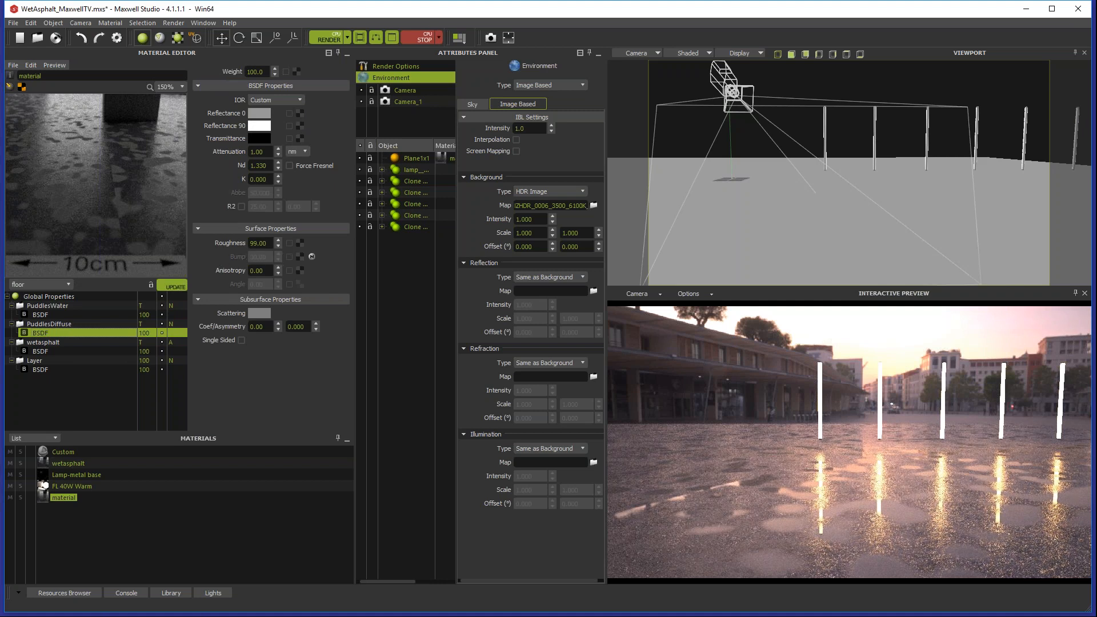
click(46, 324)
click(43, 369)
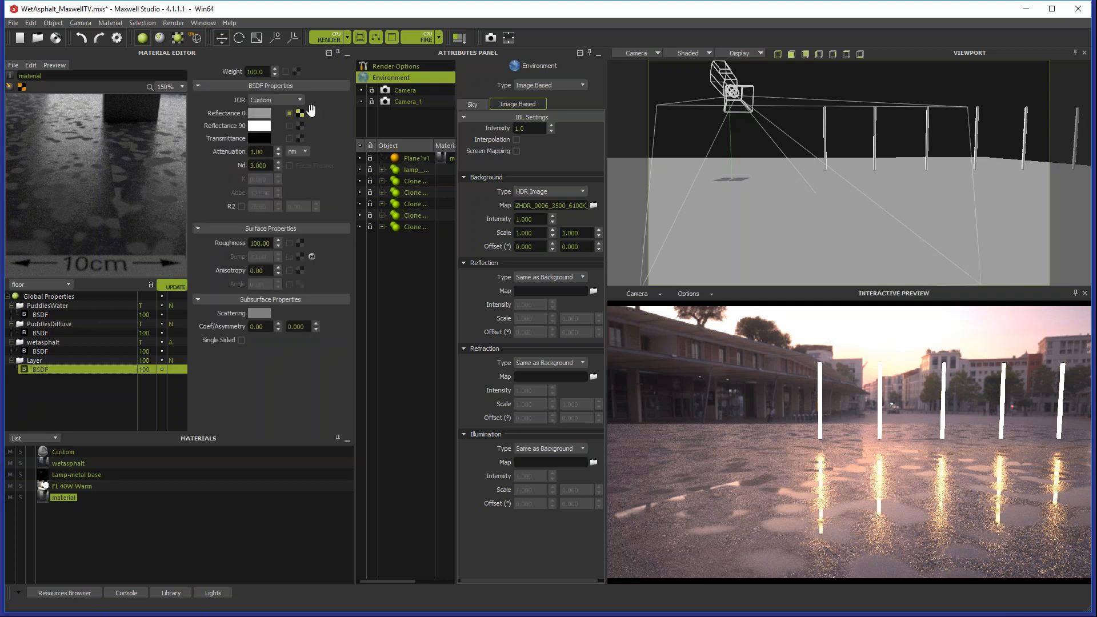
click(46, 324)
click(40, 333)
drag(40, 332, 299, 114)
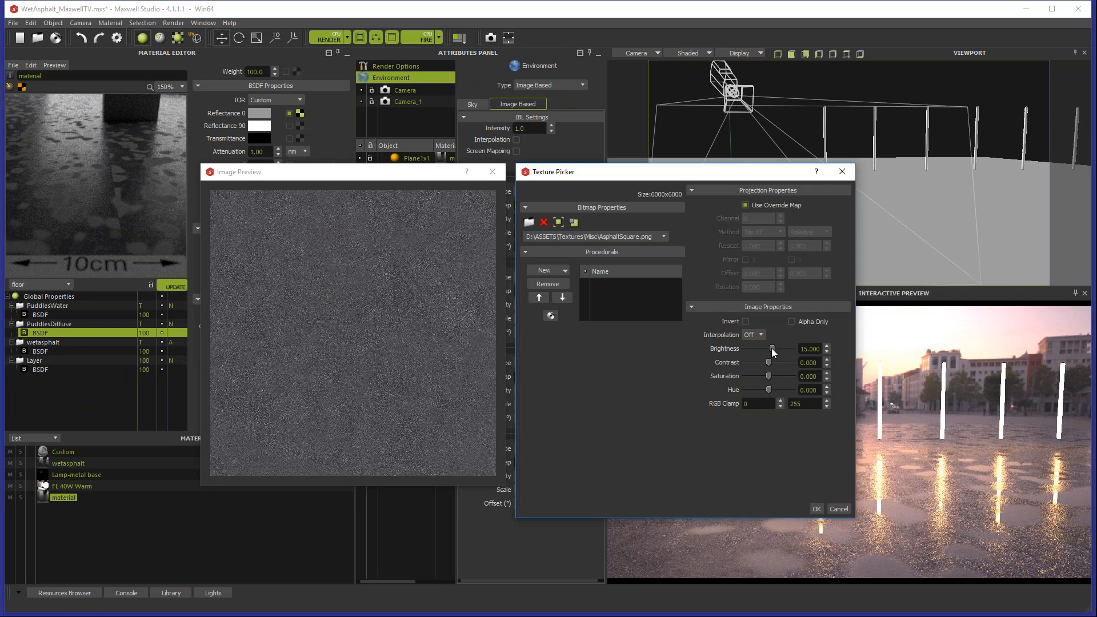
drag(770, 348, 770, 348)
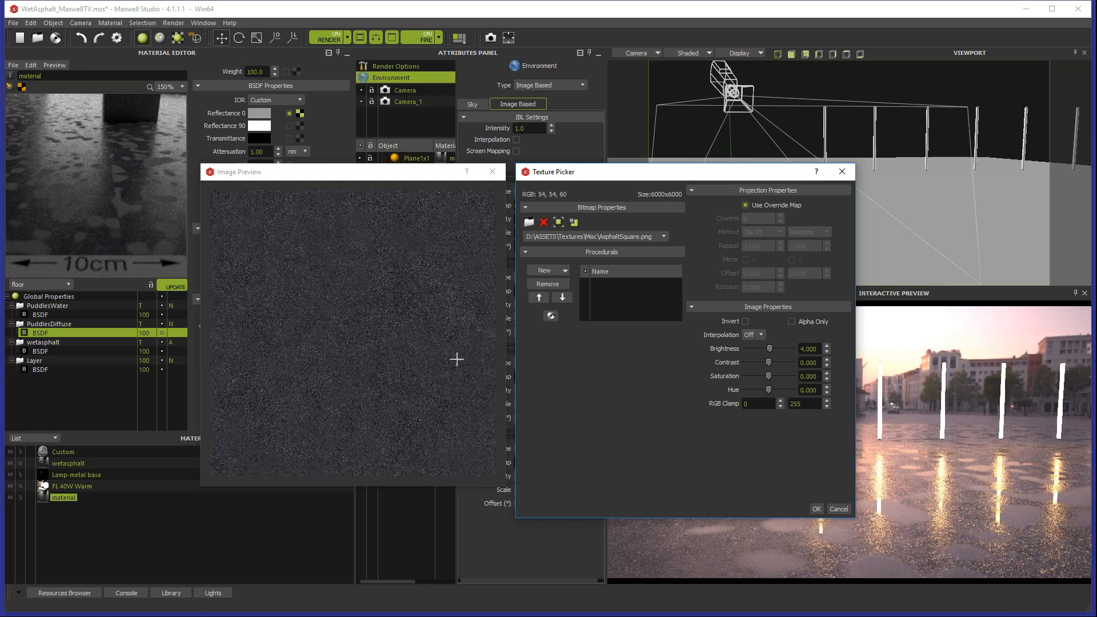
drag(769, 348, 768, 348)
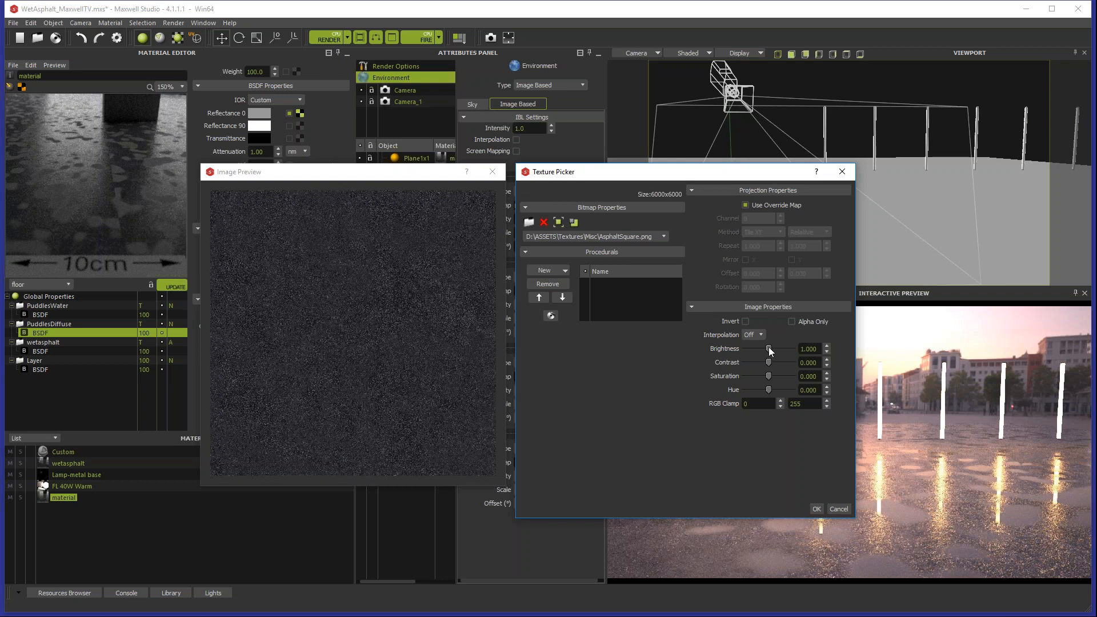
click(816, 508)
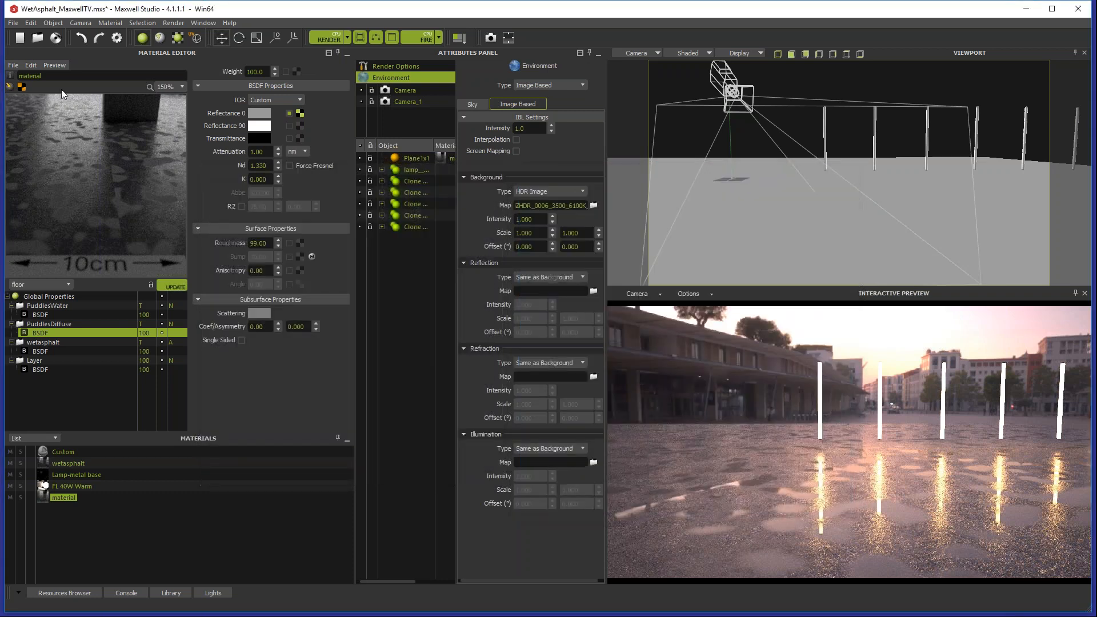
Step: Hide the PuddlesWater layer and readjust the brightness of the PuddlesDiffuse Reflectance 0 texture, checking the puddles in the interactive preview
click(163, 305)
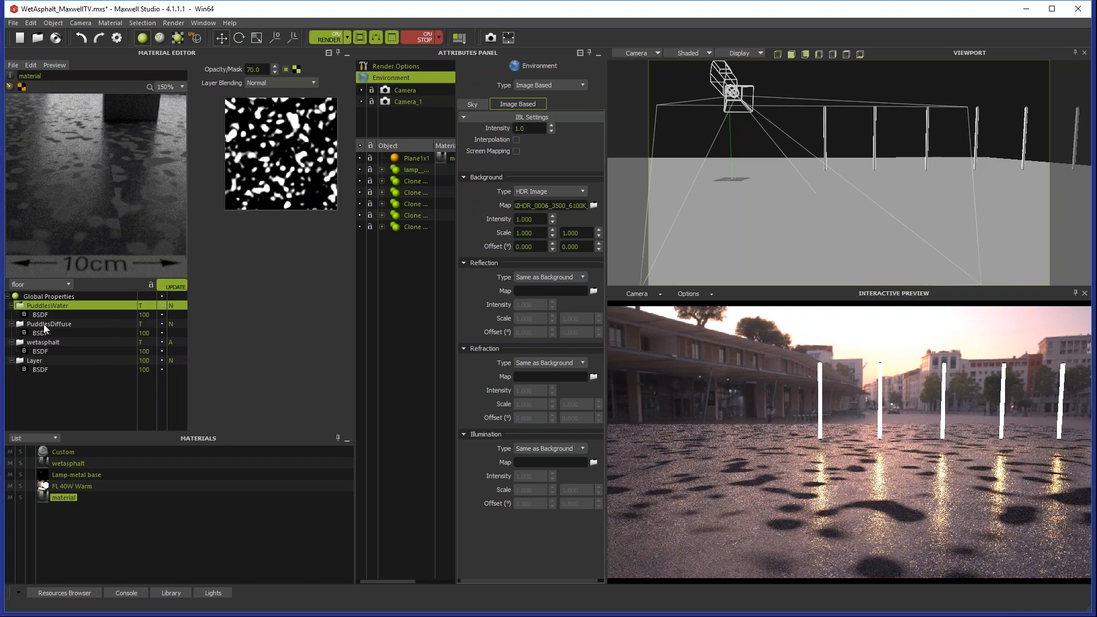
click(54, 332)
click(300, 114)
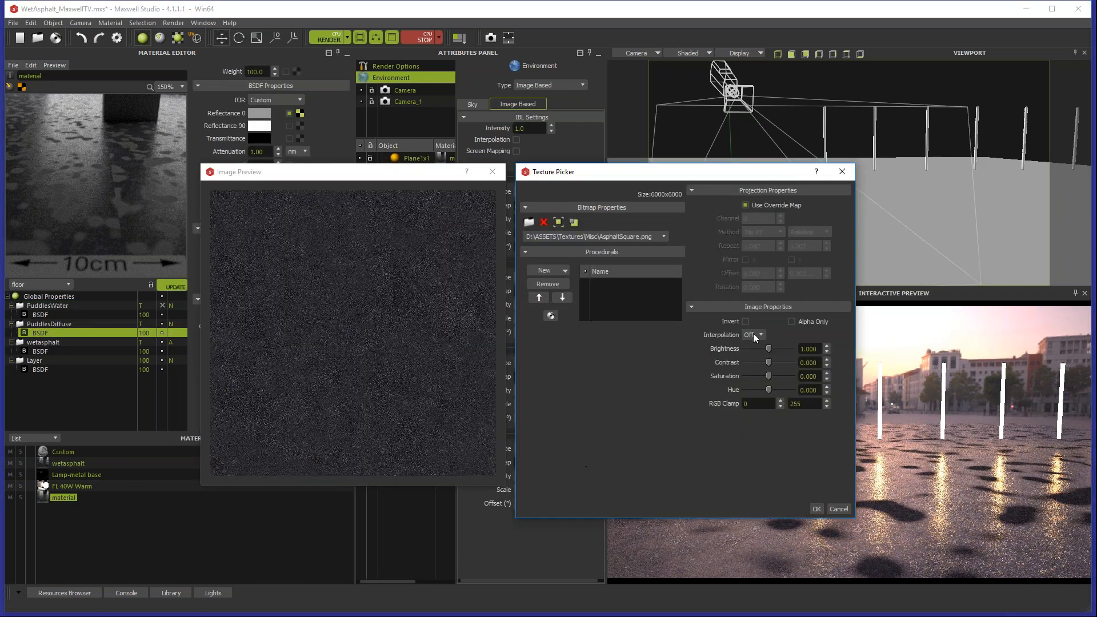
drag(818, 350, 781, 352)
key(Return)
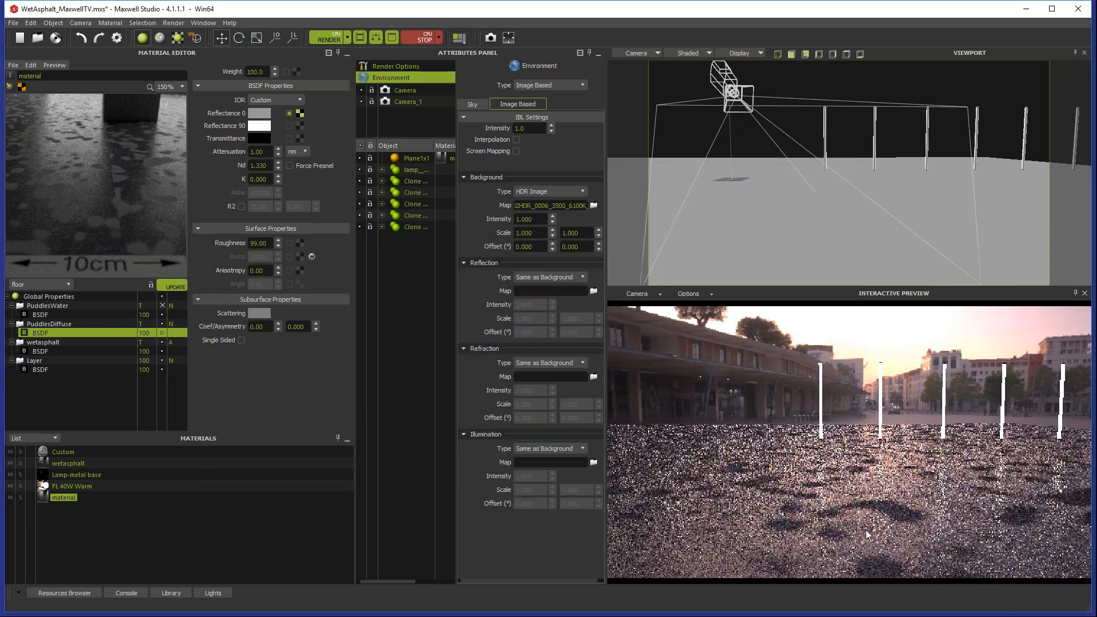
click(420, 38)
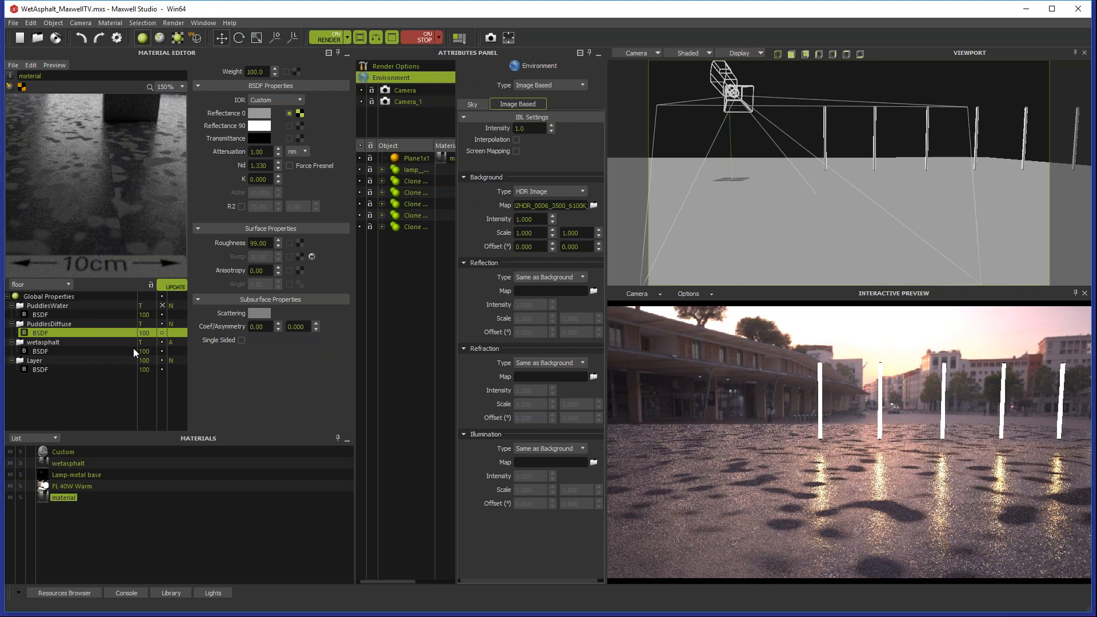
Step: Set the brightness of the PuddlesDiffuse Reflectance 0 texture to 15
click(300, 113)
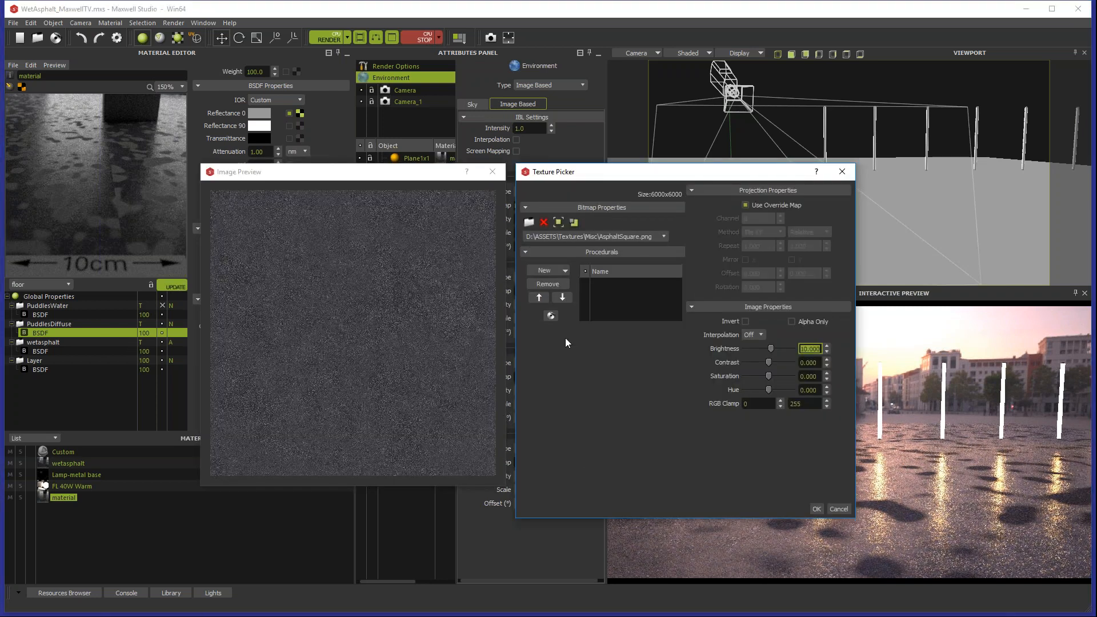
text(15)
click(812, 363)
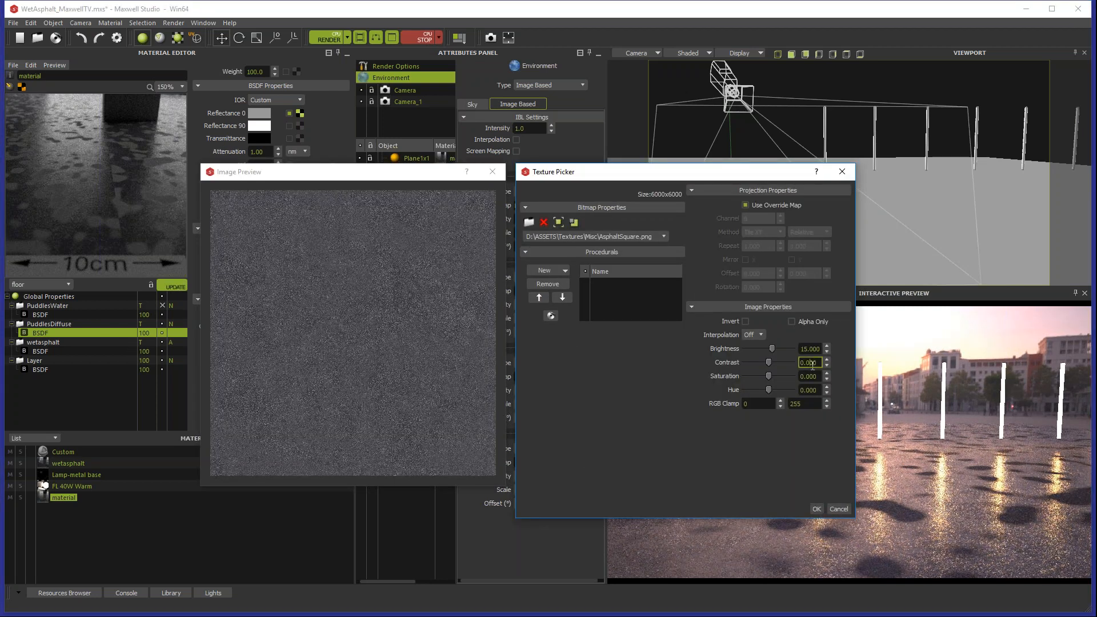
click(819, 509)
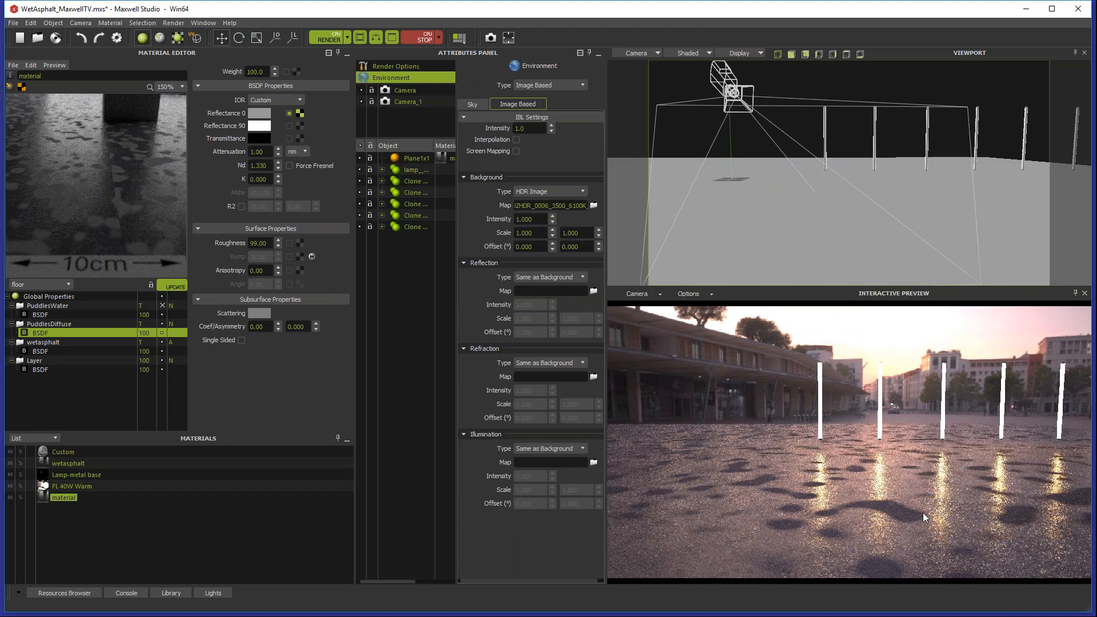
Step: Show the PuddlesWater layer again and check its opacity against the PuddlesDiffuse BSDF
click(163, 305)
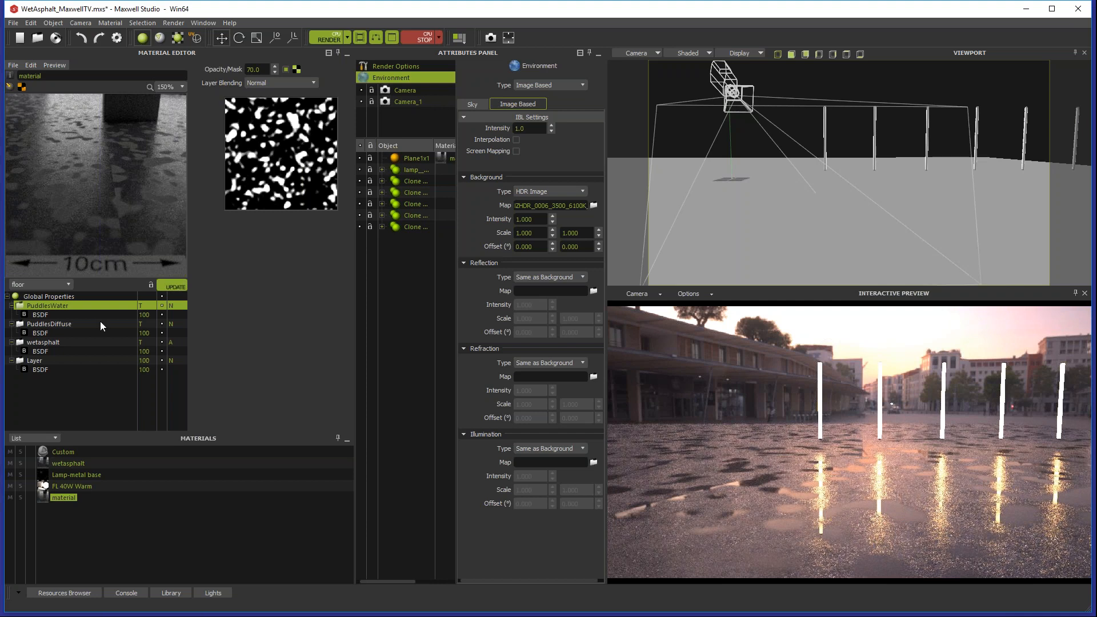
drag(261, 68, 237, 69)
click(49, 309)
click(61, 305)
click(38, 334)
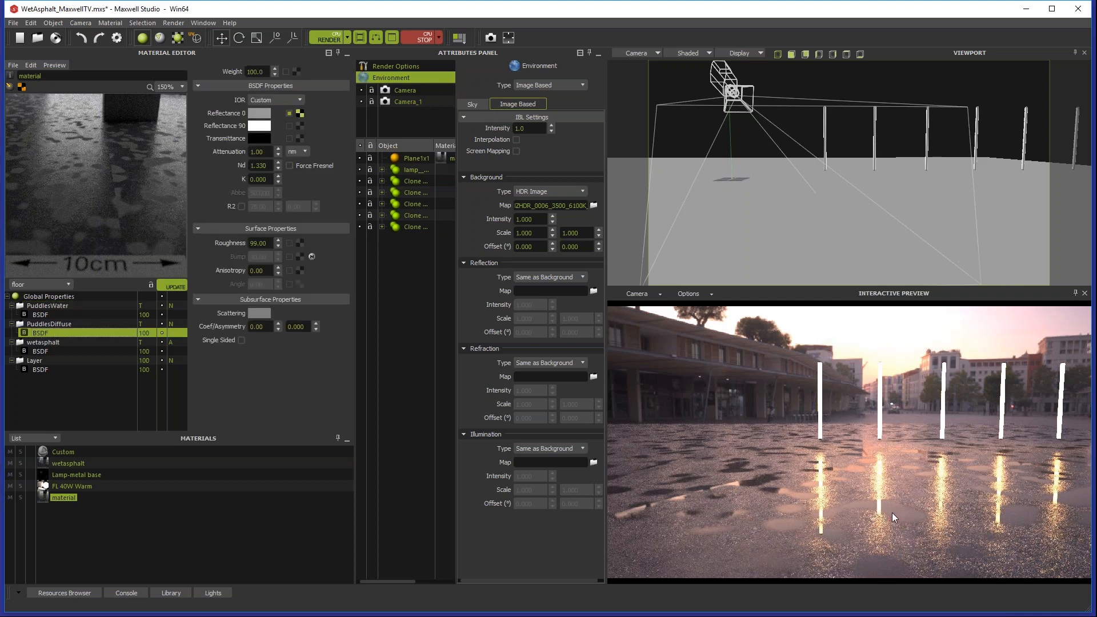
Step: Adjust the contrast of the PuddlesWater mask texture, trying 100 and 9 while watching the puddle edges in the image preview
click(80, 306)
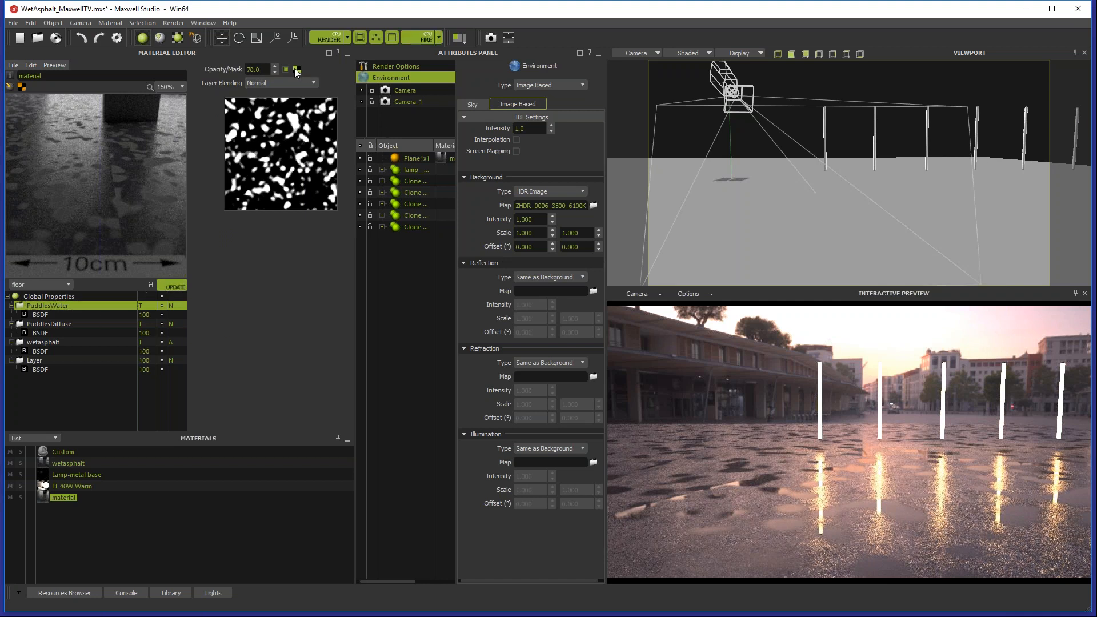
click(280, 153)
drag(570, 179, 583, 107)
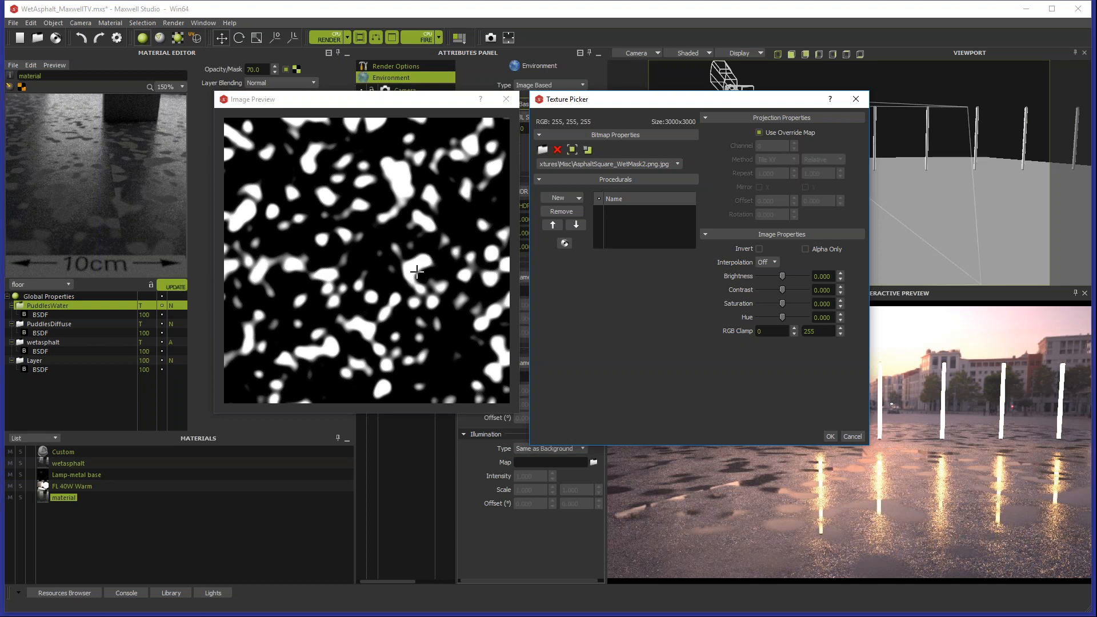
drag(784, 290, 803, 293)
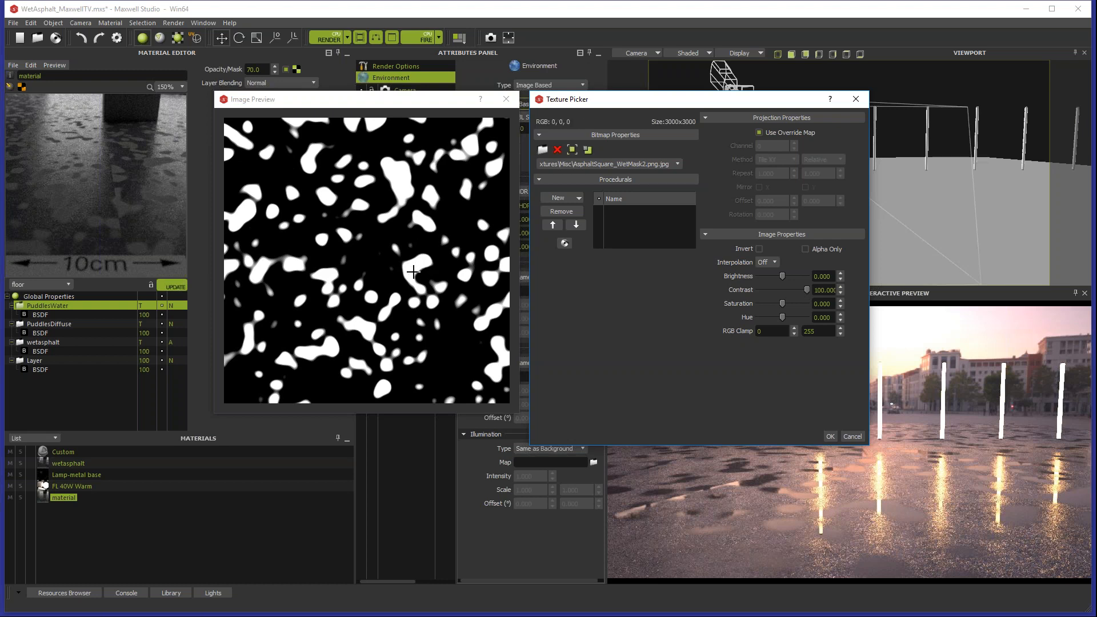
drag(806, 291, 784, 296)
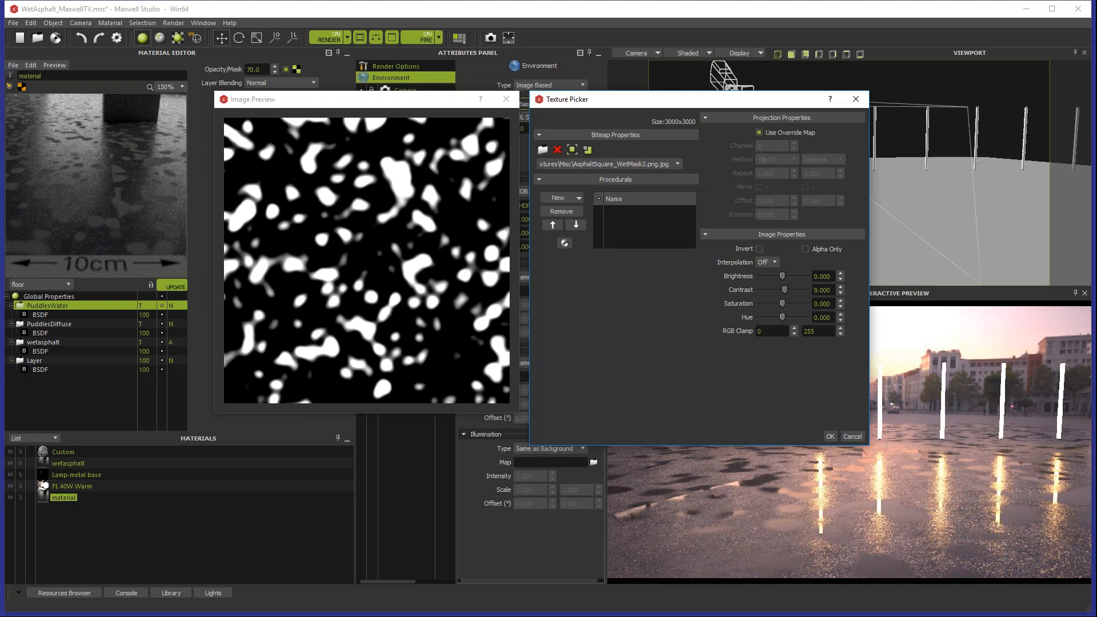
mouse_move(783, 290)
mouse_down()
mouse_move(825, 289)
mouse_move(786, 290)
mouse_up()
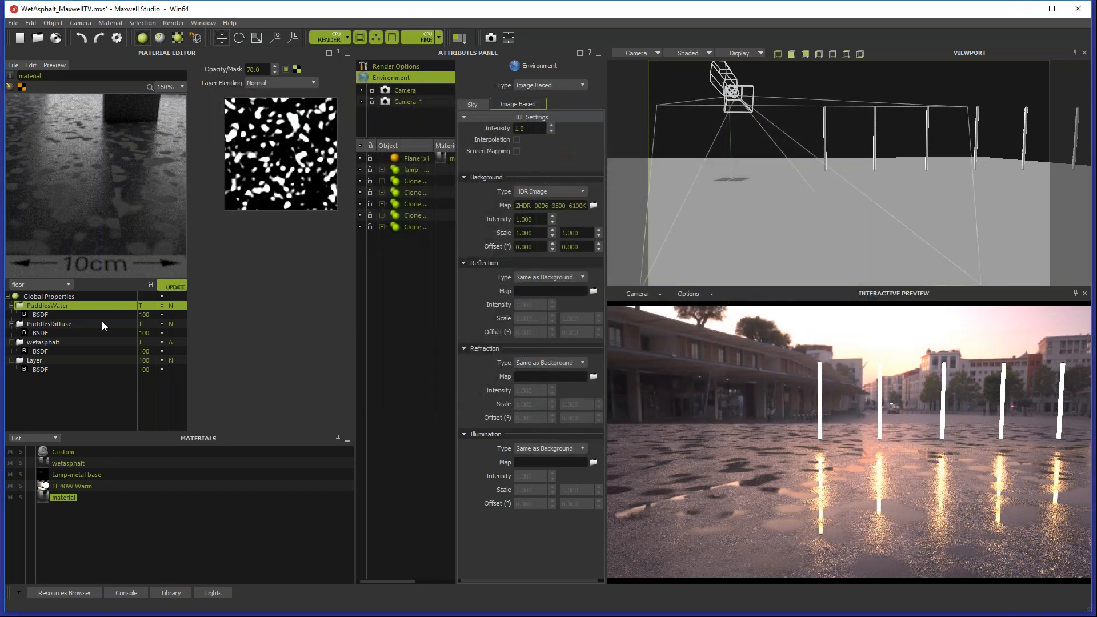
Step: Compare the layer settings and masks of PuddlesDiffuse and PuddlesWater
click(57, 324)
click(63, 307)
click(55, 323)
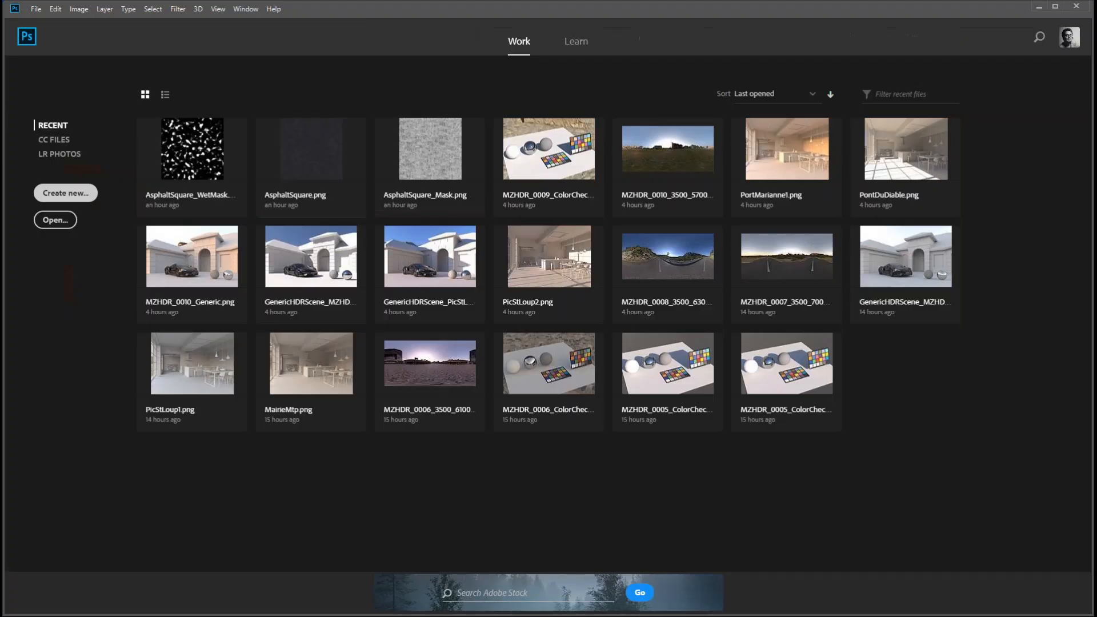
Step: In Photoshop, create a 3000 x 3000 pixel, 16-bit grayscale document and apply the Difference Clouds filter twice
click(66, 192)
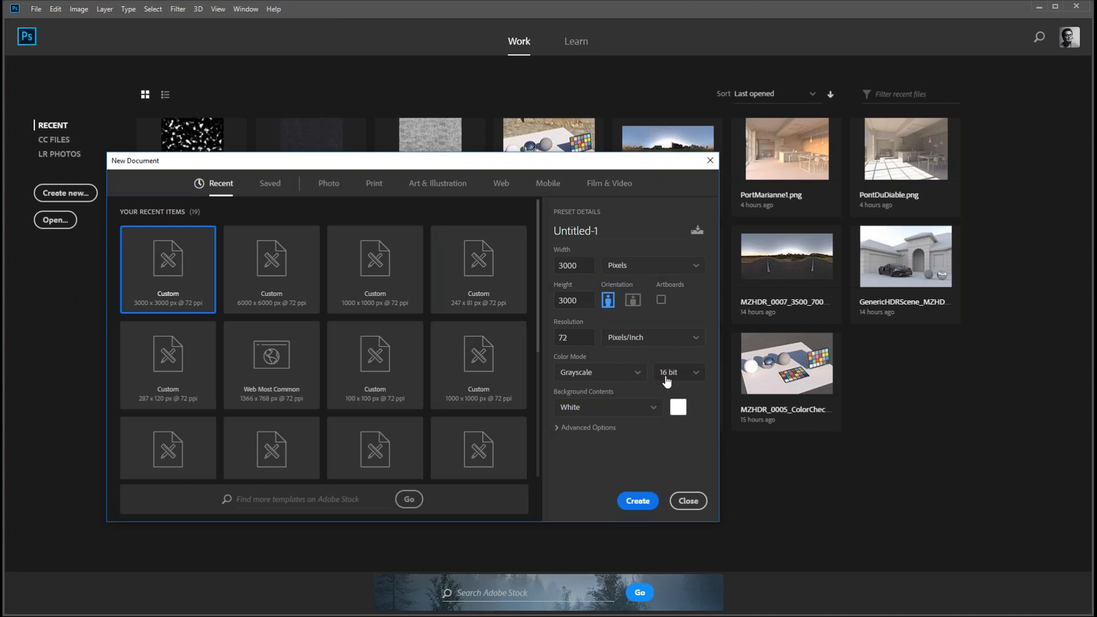
click(639, 502)
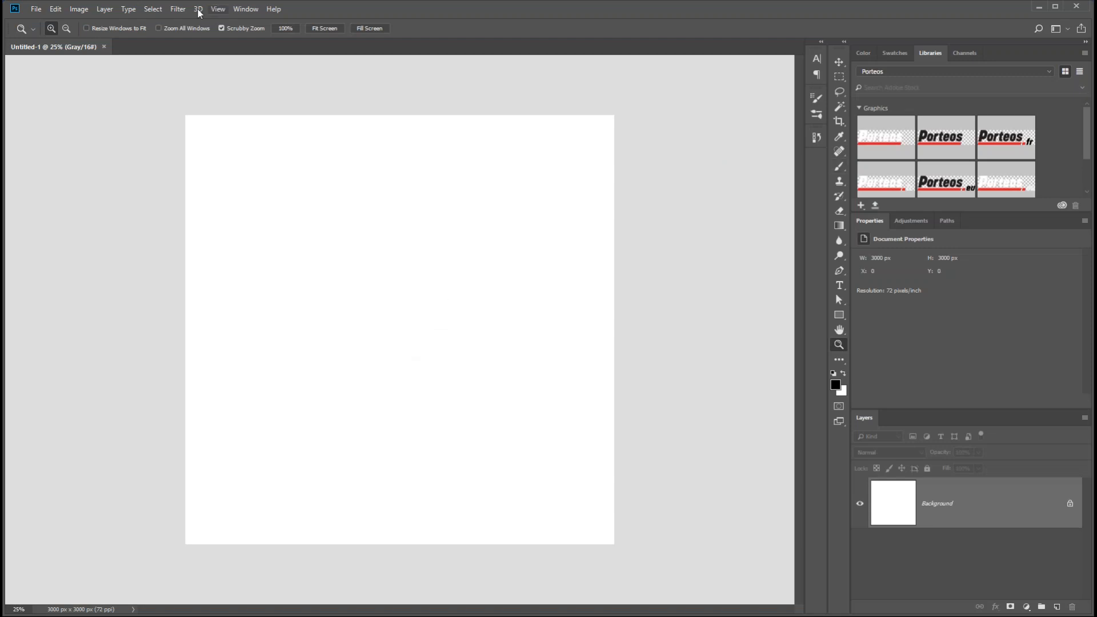
click(178, 9)
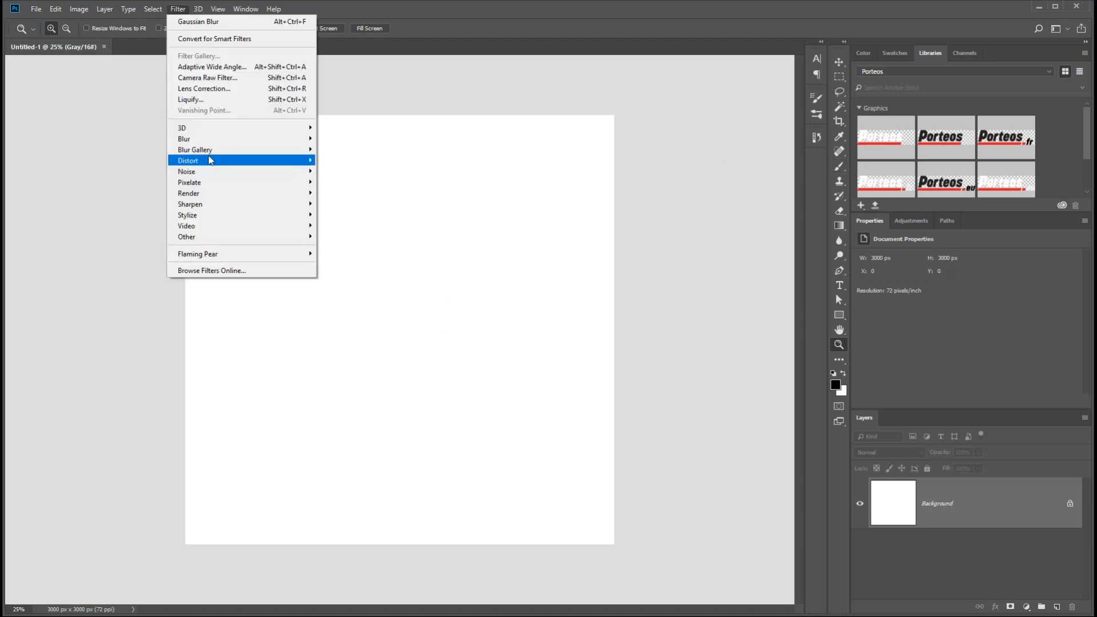
mouse_move(208, 160)
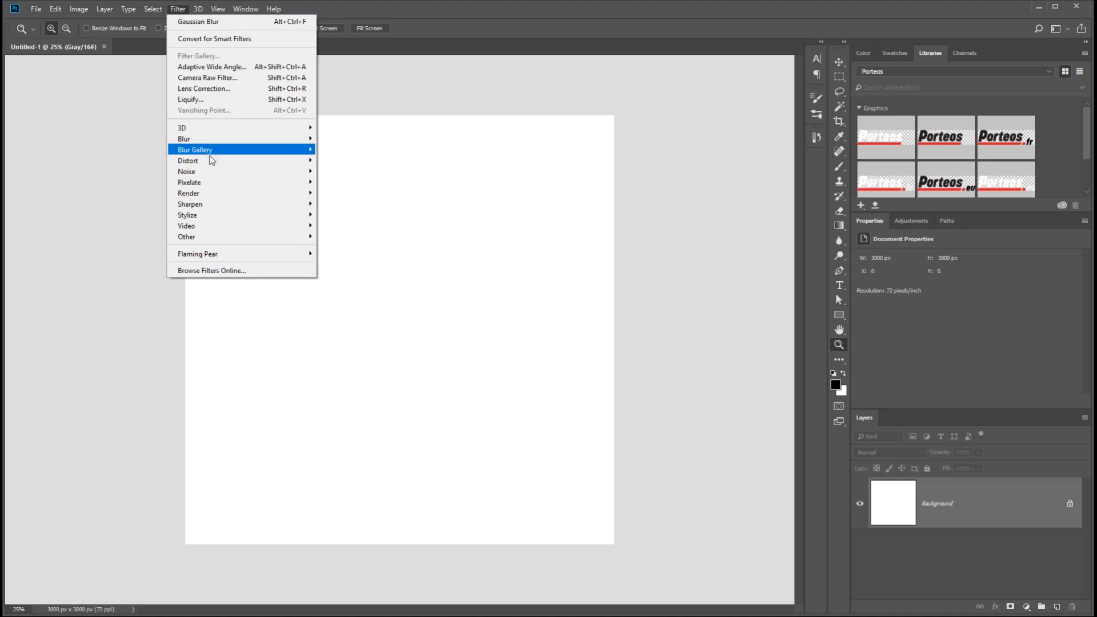
mouse_move(220, 196)
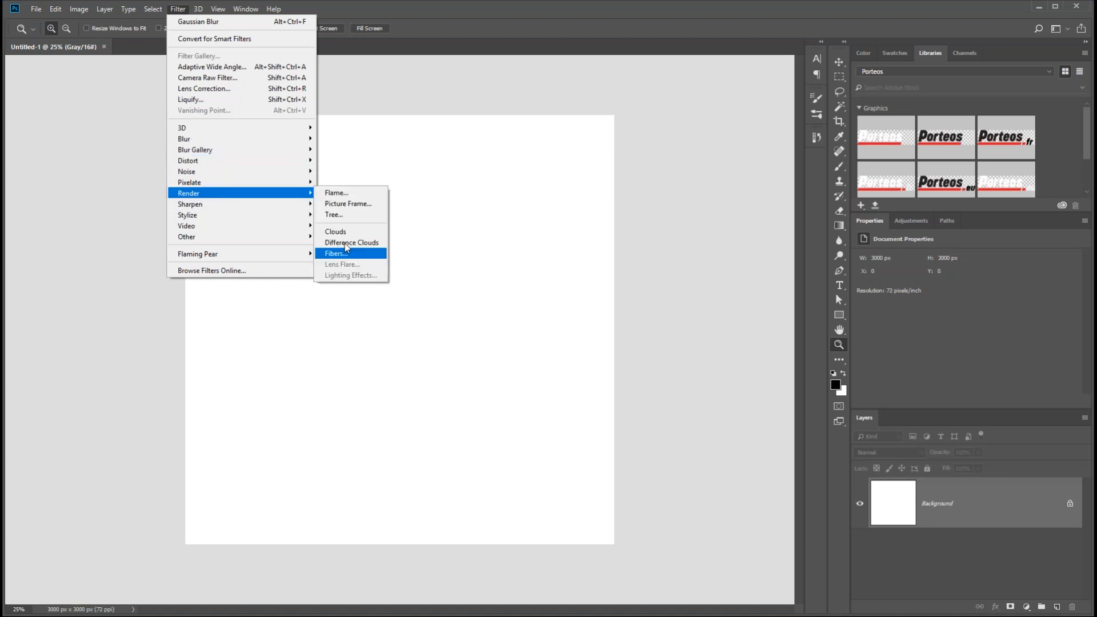
click(359, 240)
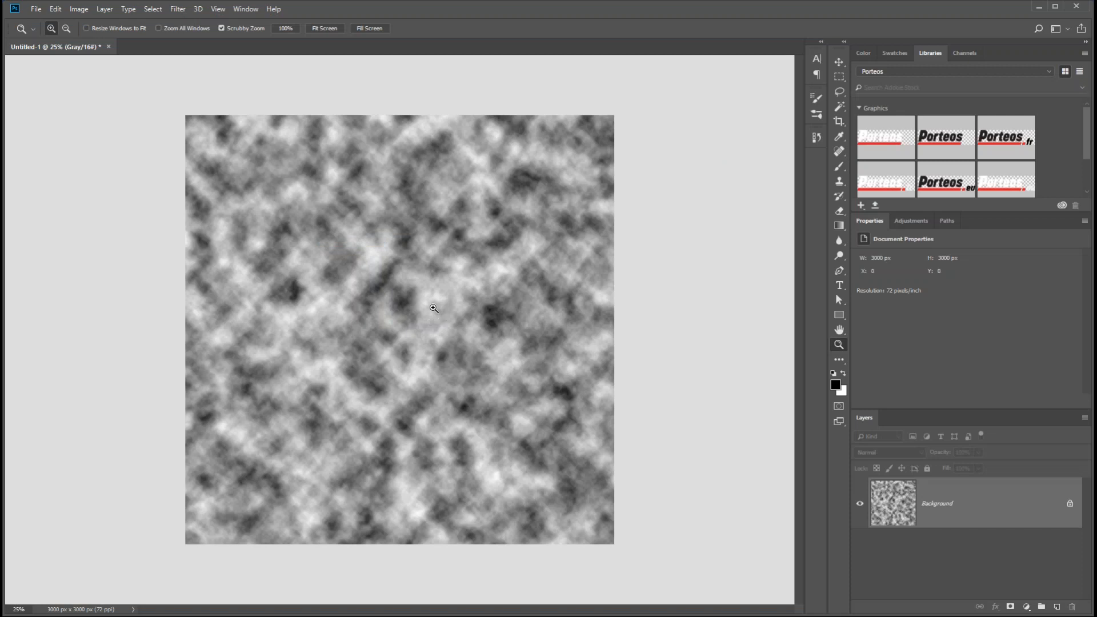
click(177, 11)
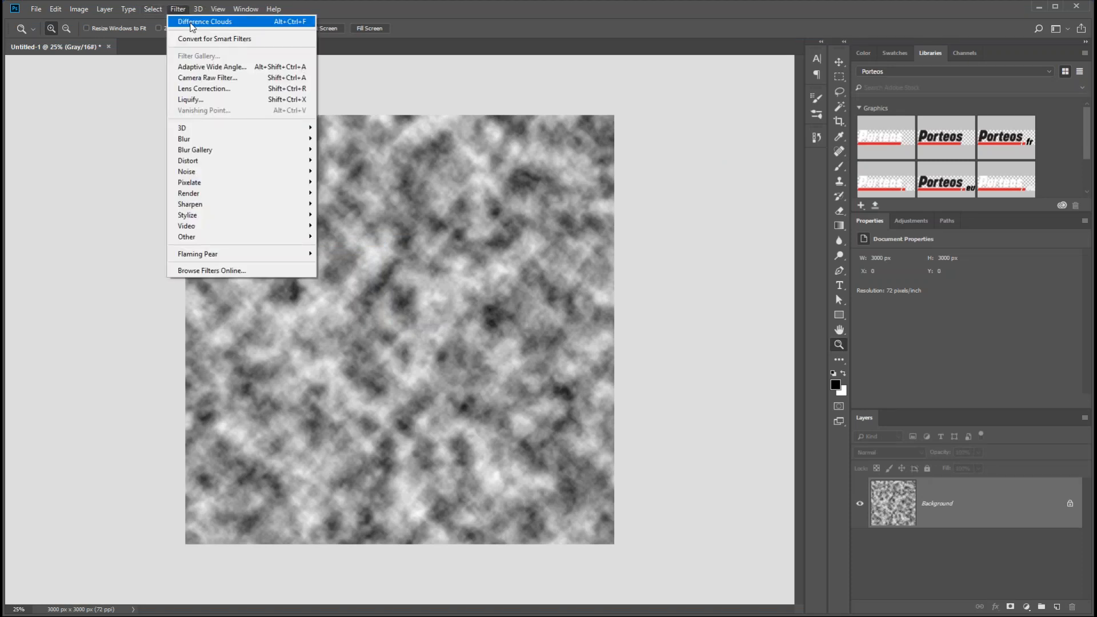
click(203, 21)
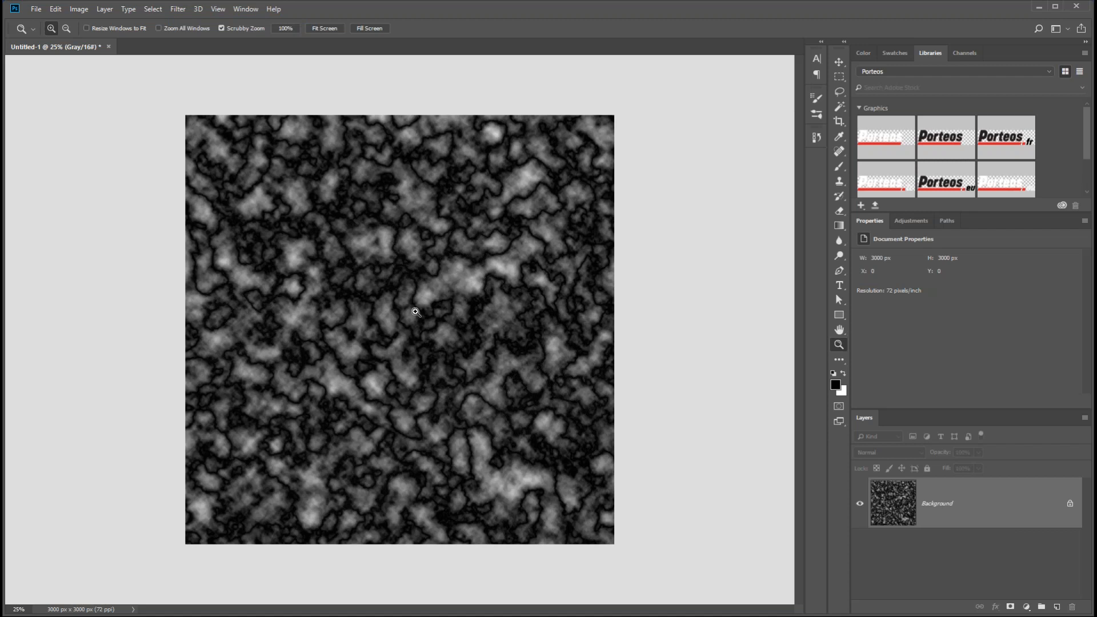
Step: Soften the clouds with a Gaussian Blur of 18.0 pixels radius
click(178, 9)
mouse_move(209, 140)
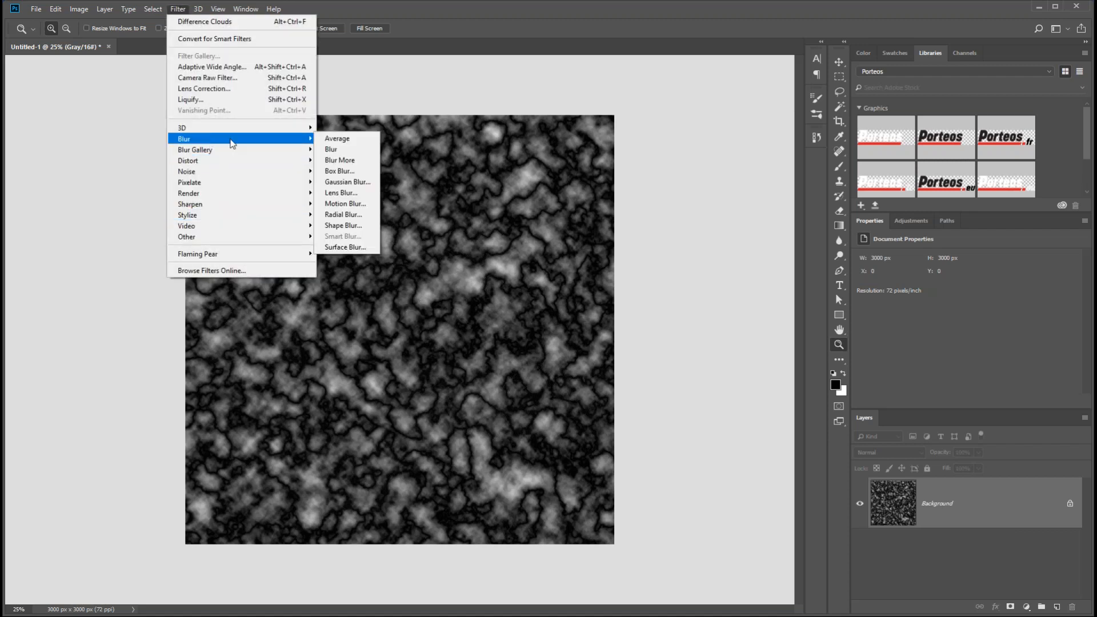
click(343, 183)
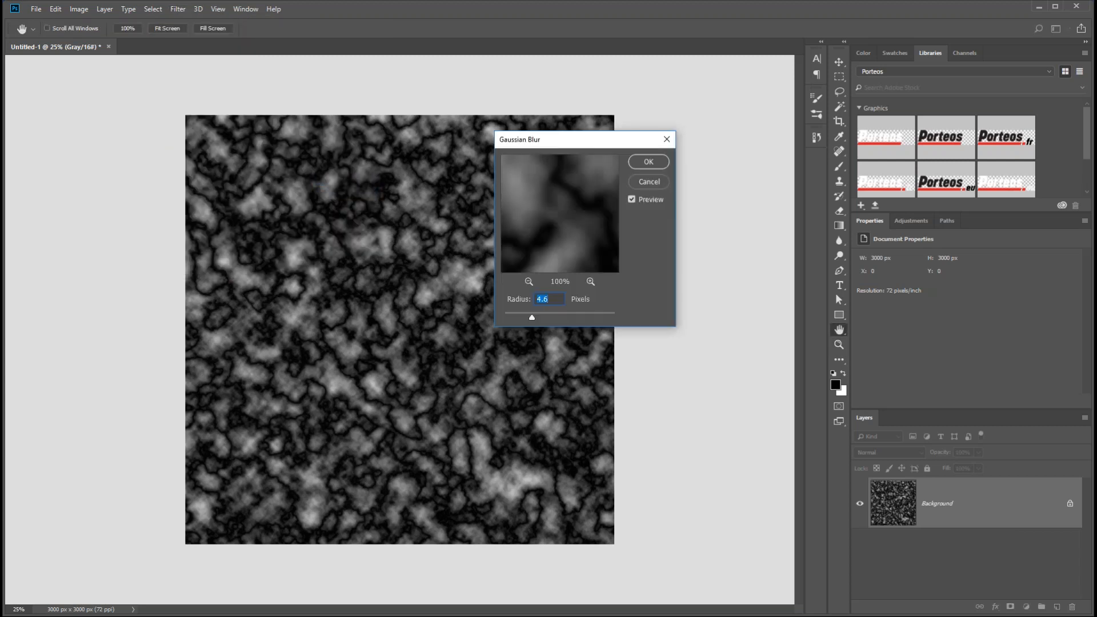
drag(533, 318, 552, 318)
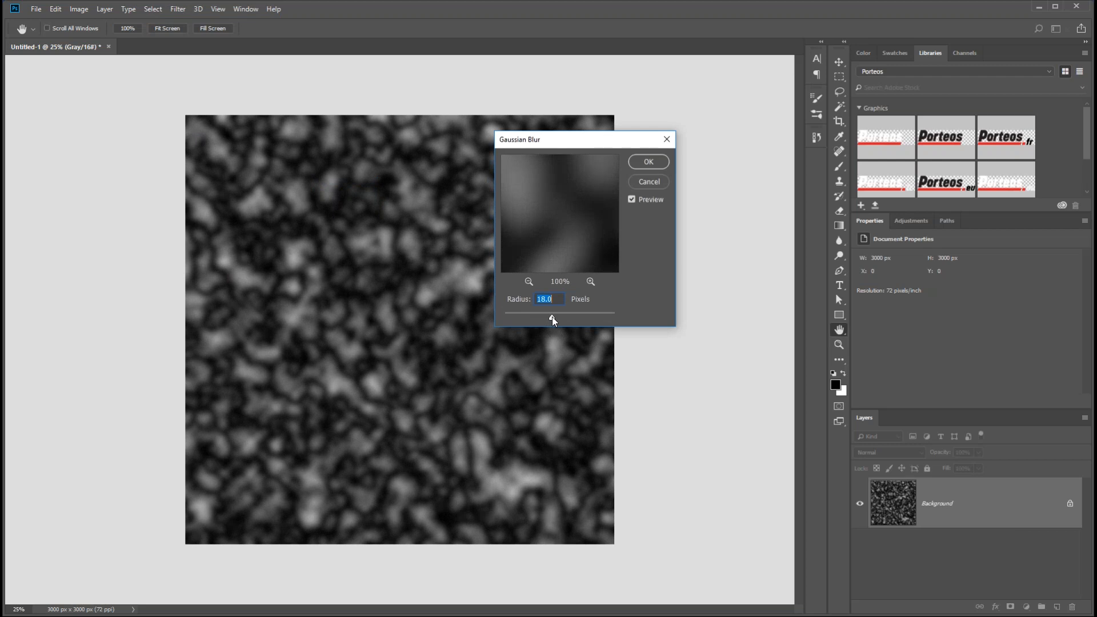
key(Return)
Step: Add a Levels adjustment with input levels 31, 0.77 and 59 to form high-contrast puddle shapes, and merge it into the background
key(z)
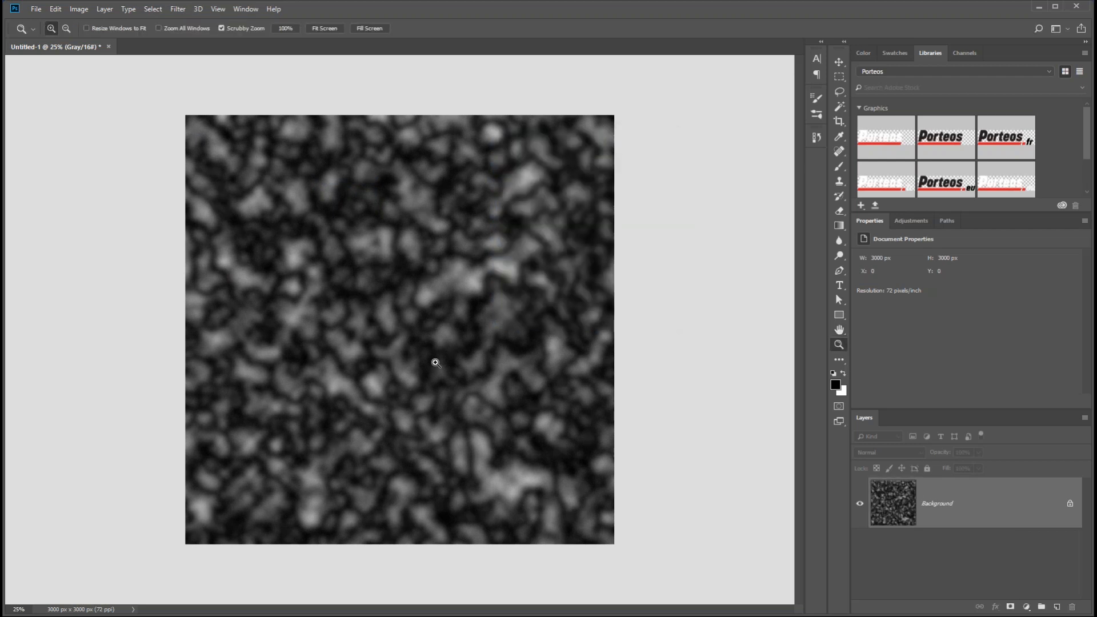
double_click(839, 345)
drag(494, 260, 336, 302)
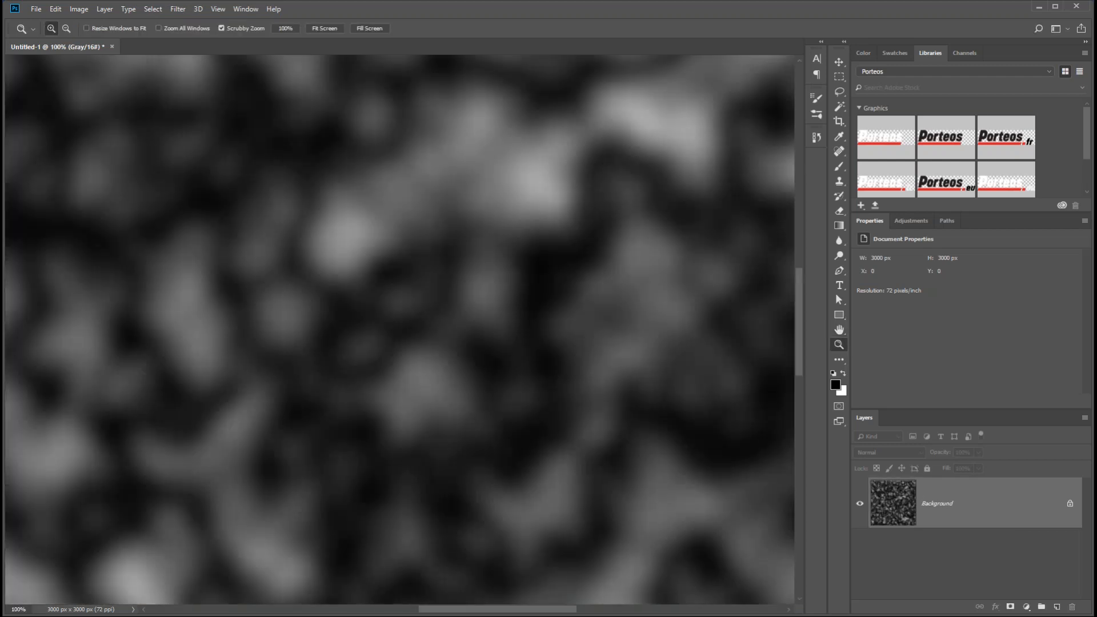
click(913, 221)
click(893, 247)
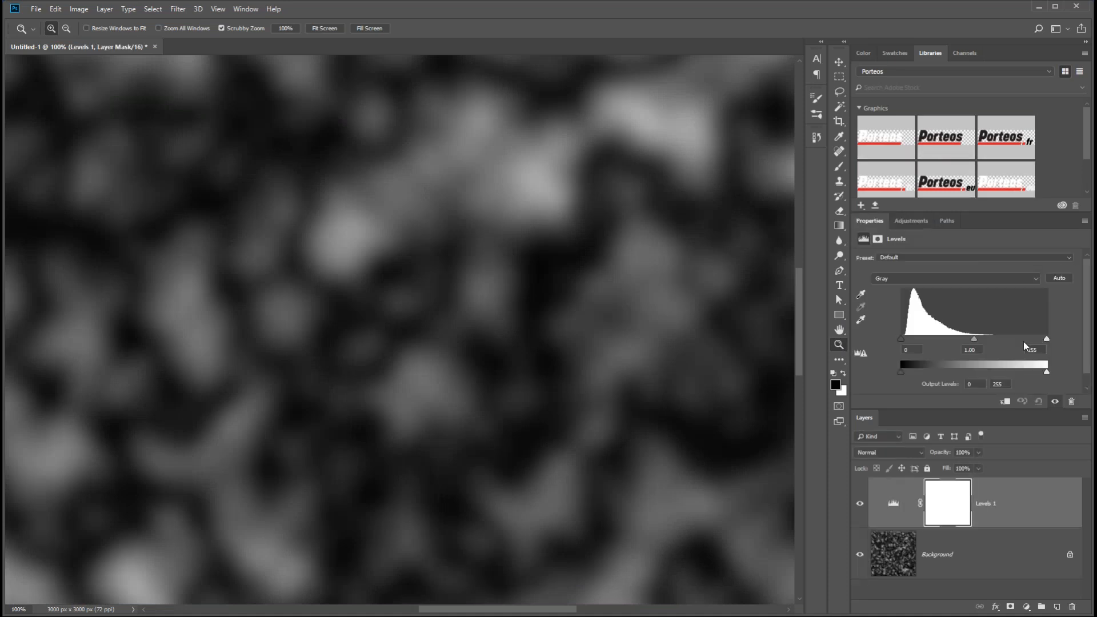
drag(1046, 339, 972, 338)
drag(903, 337, 935, 342)
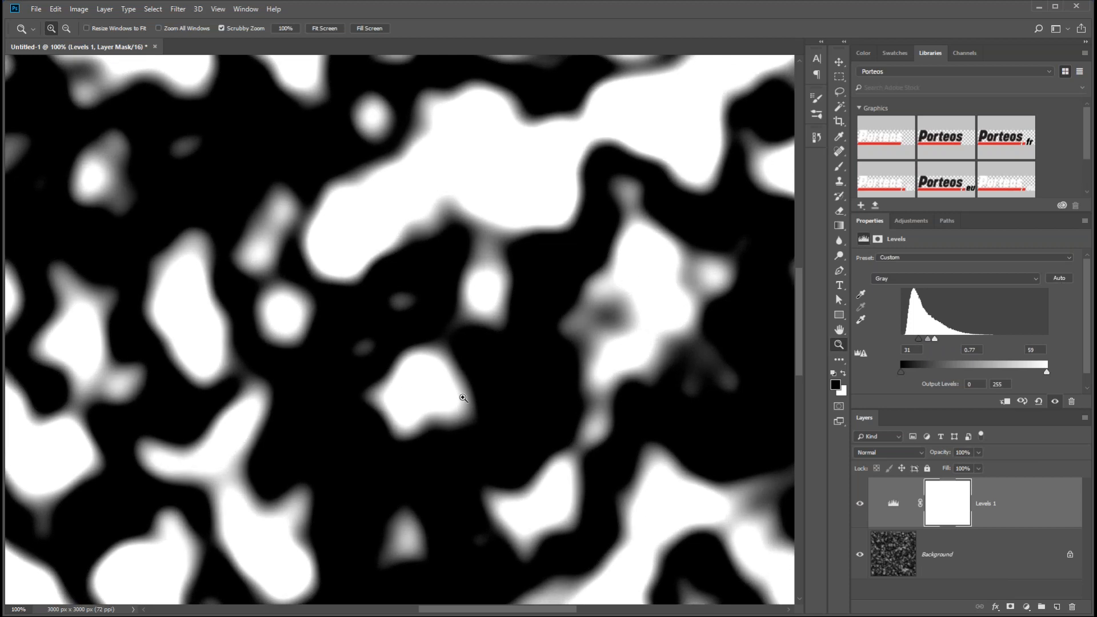
click(894, 560)
key(ctrl+shift+e)
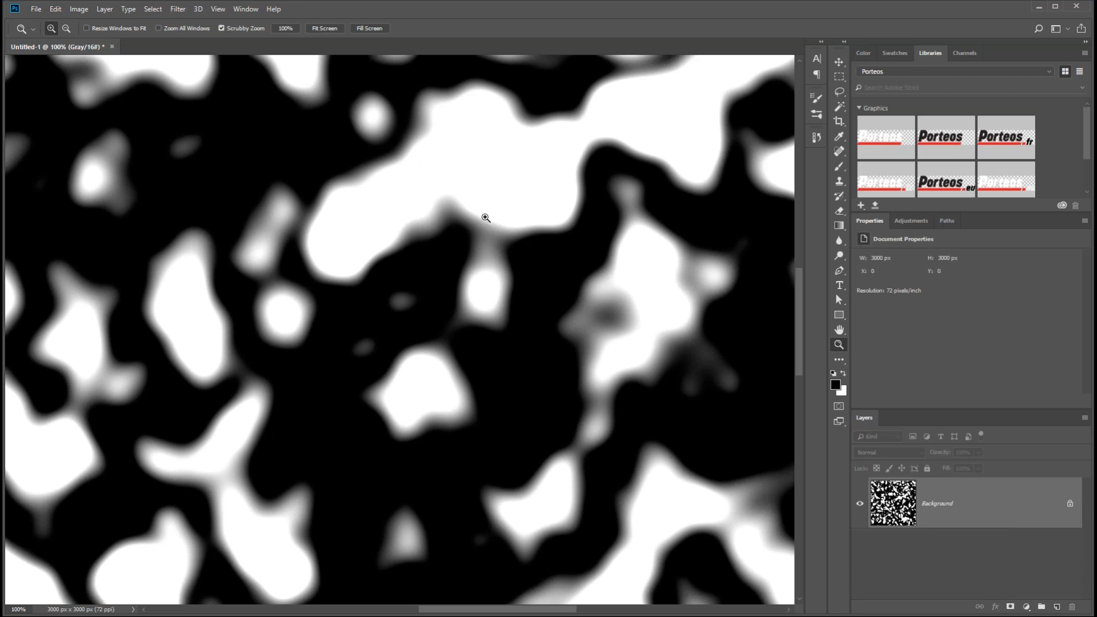
Step: Smooth the puddle edges with a Gaussian Blur of 2.7 pixels radius
click(178, 8)
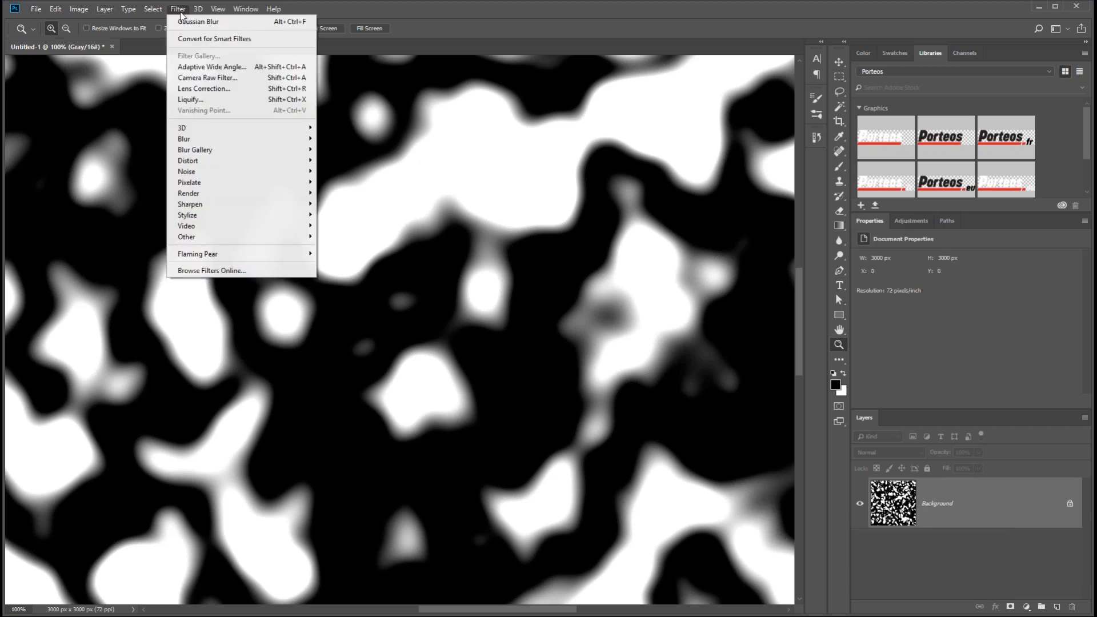
mouse_move(224, 145)
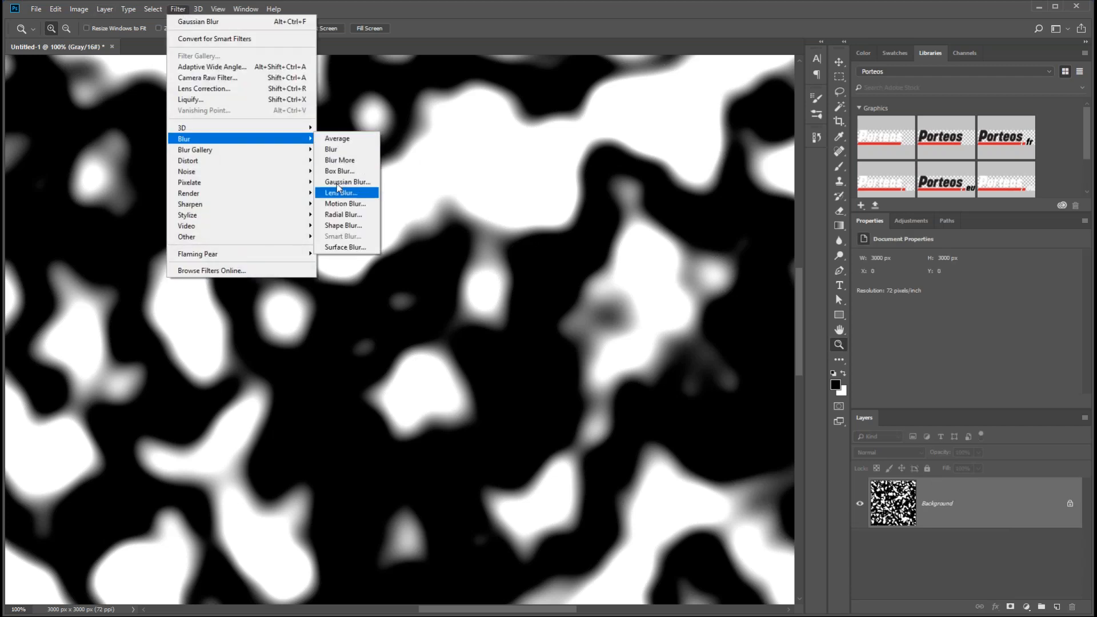
click(337, 184)
drag(573, 142, 650, 214)
drag(631, 392, 602, 392)
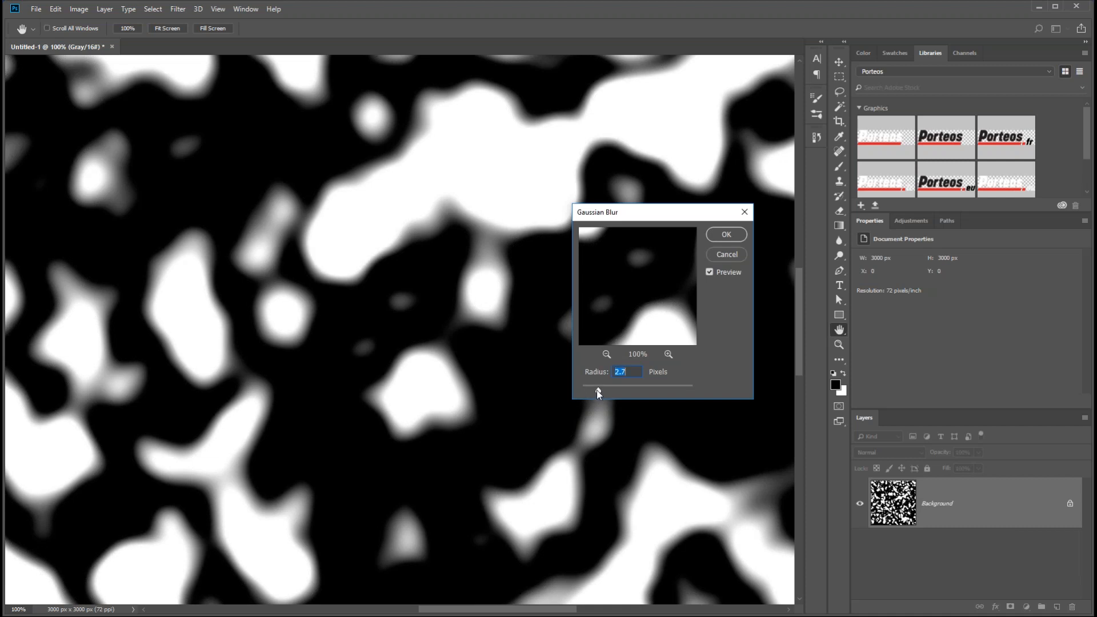
click(724, 235)
Step: Offset the mask image by 1500 pixels horizontally and 1500 pixels vertically with wrap around, bringing its tile seams to the centre
key(z)
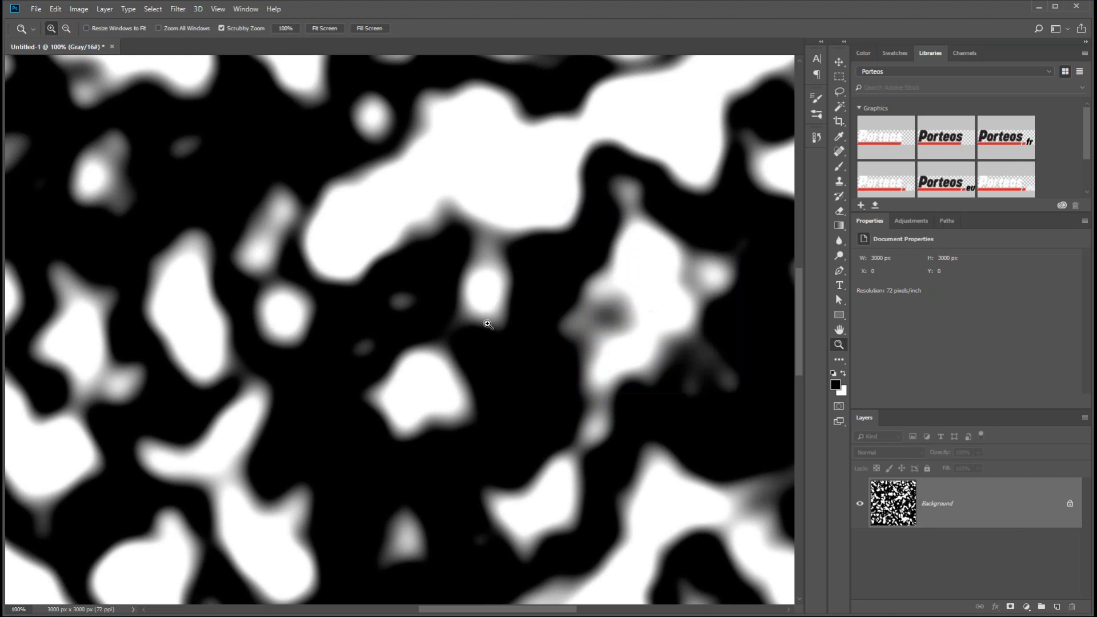
drag(447, 320, 336, 323)
click(178, 8)
mouse_move(198, 8)
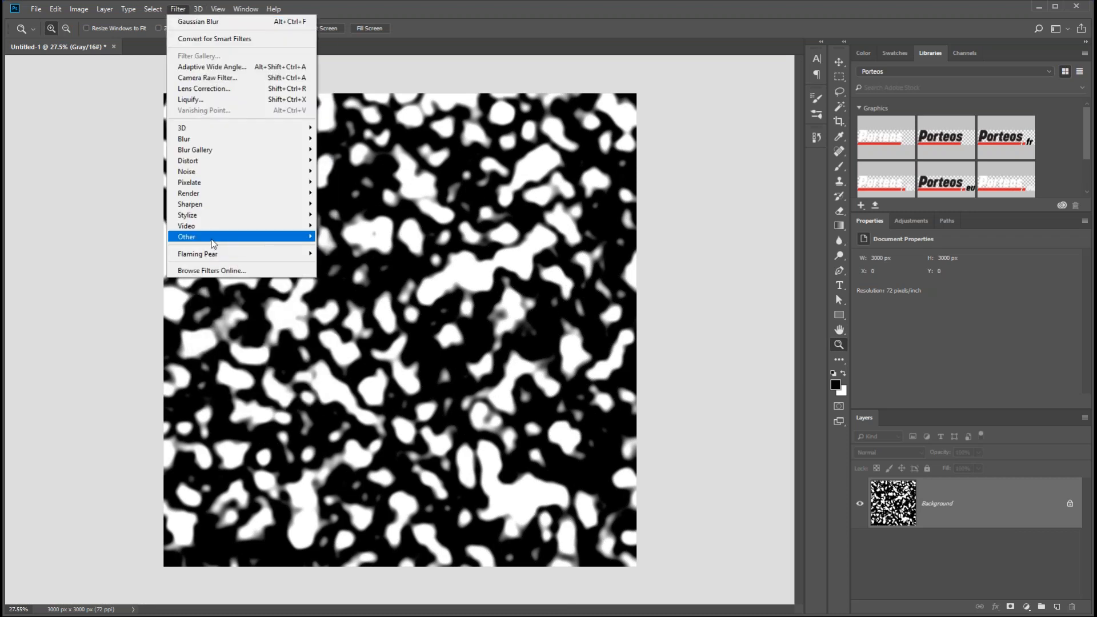
mouse_move(262, 238)
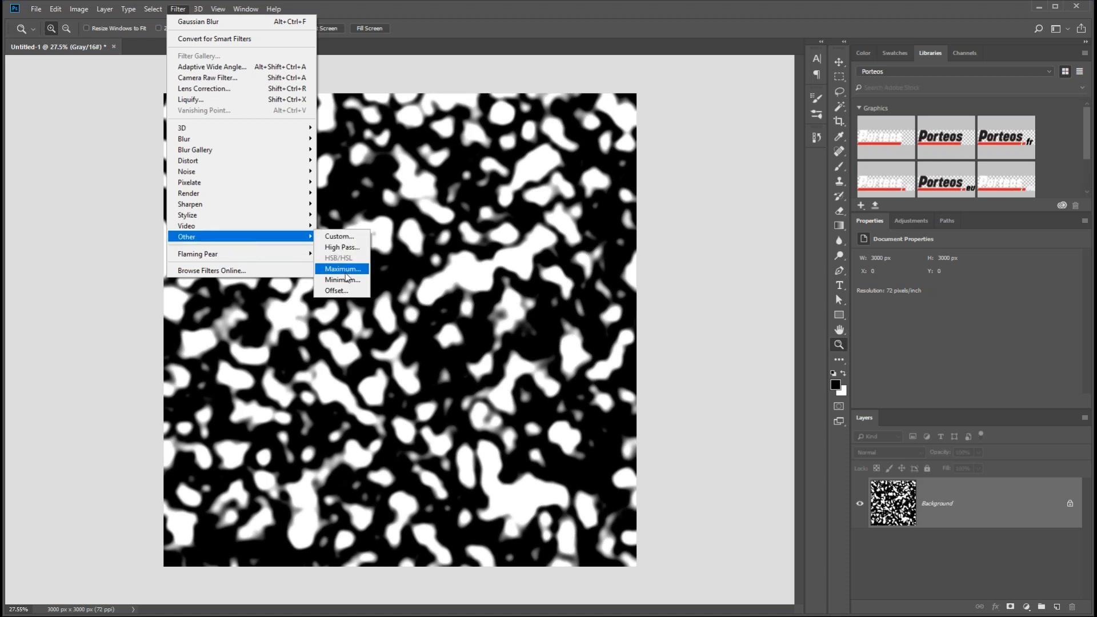
click(337, 291)
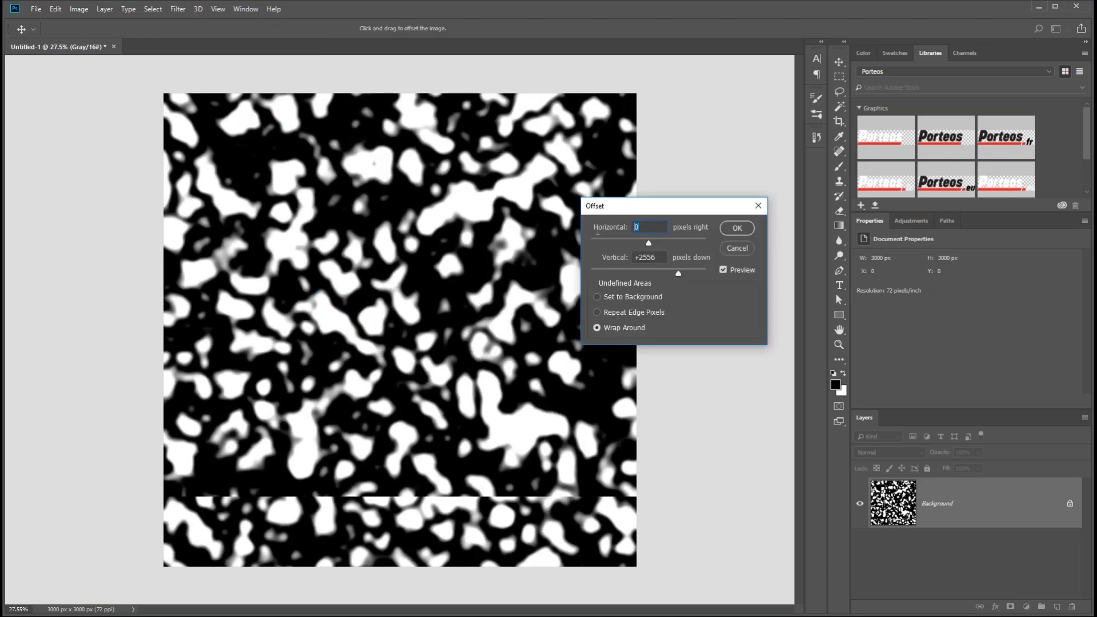
text(1500)
key(Tab)
text(50)
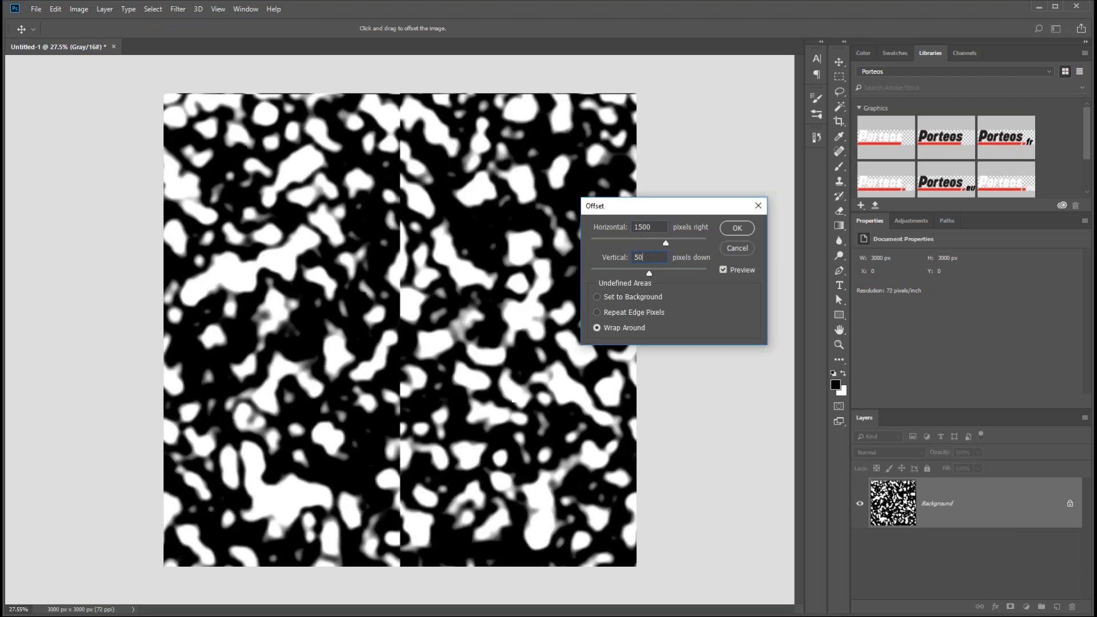
key(BackSpace)
key(BackSpace)
text(1500)
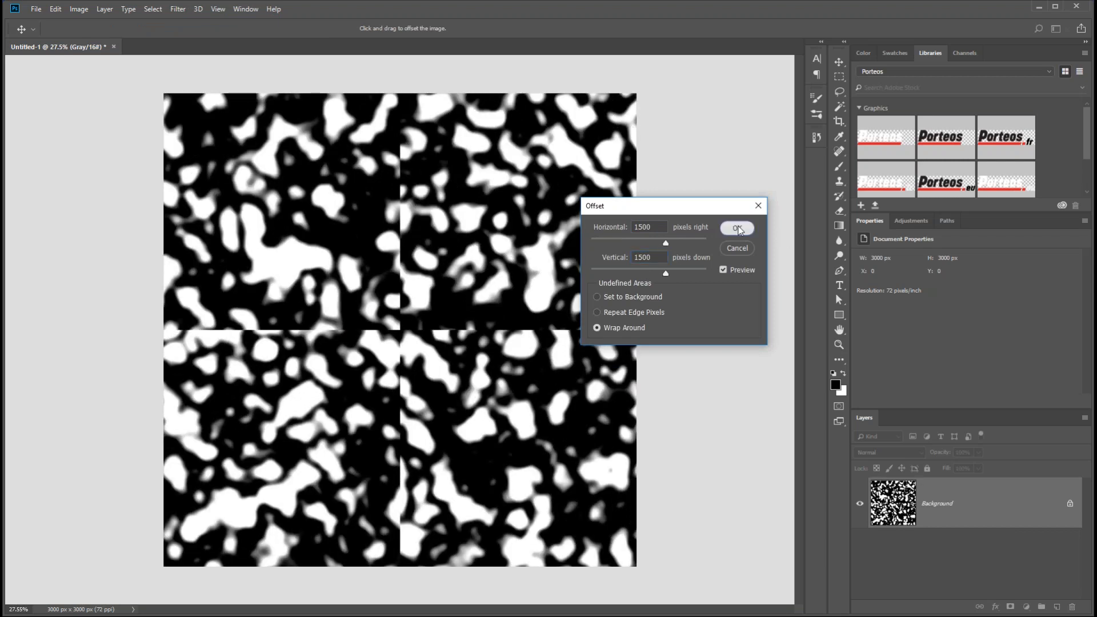
click(738, 229)
Step: Try to remove the central seams by lassoing a cross-shaped band around them and filling the selection from the surrounding pattern
drag(336, 329, 343, 330)
key(s)
key(ctrl+0)
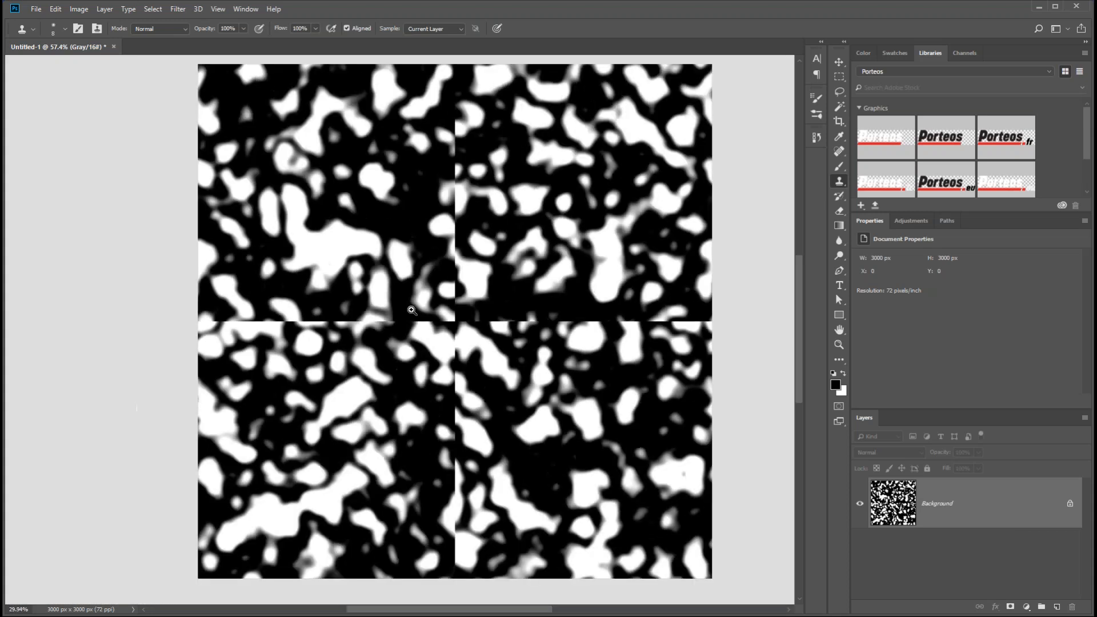
key(l)
mouse_move(142, 309)
mouse_down()
mouse_move(360, 313)
mouse_move(386, 198)
mouse_move(394, 80)
mouse_move(420, 320)
mouse_move(670, 308)
mouse_move(416, 474)
mouse_move(415, 587)
mouse_move(379, 422)
mouse_move(311, 348)
mouse_move(125, 314)
mouse_move(137, 311)
mouse_up()
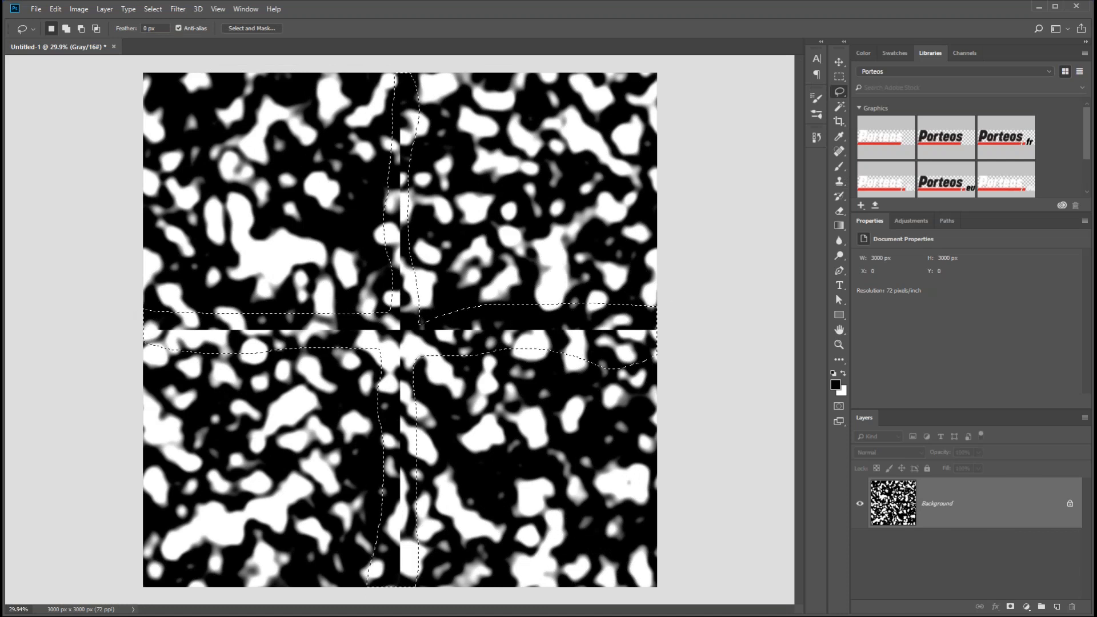
click(55, 9)
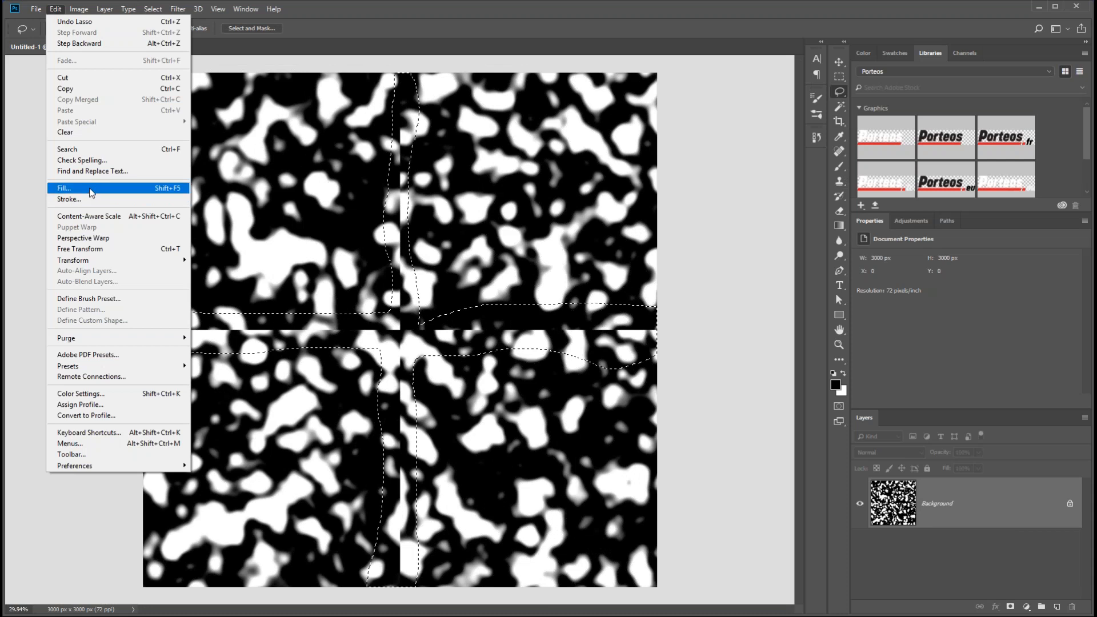
click(91, 193)
click(754, 242)
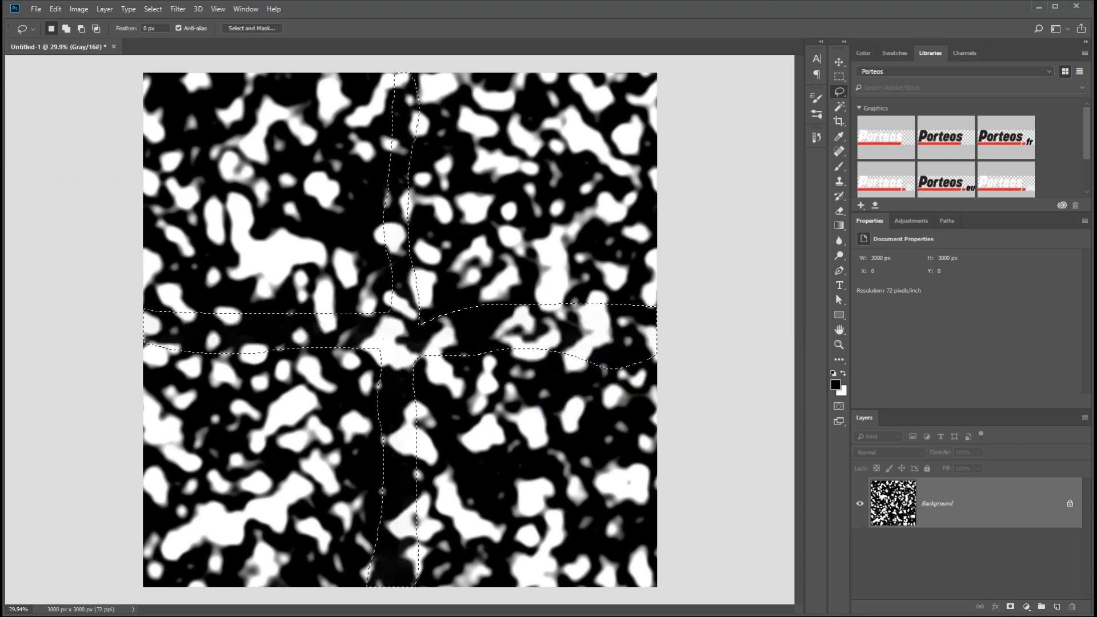
key(ctrl+d)
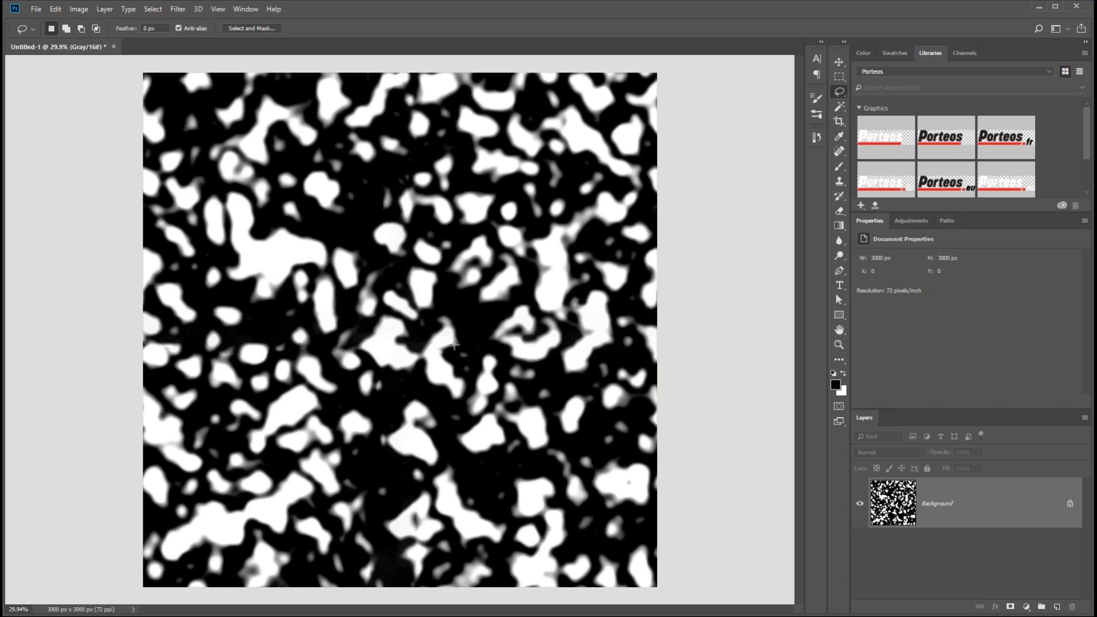
alt+scroll(429, 341, up, 2)
alt+scroll(428, 341, down, 2)
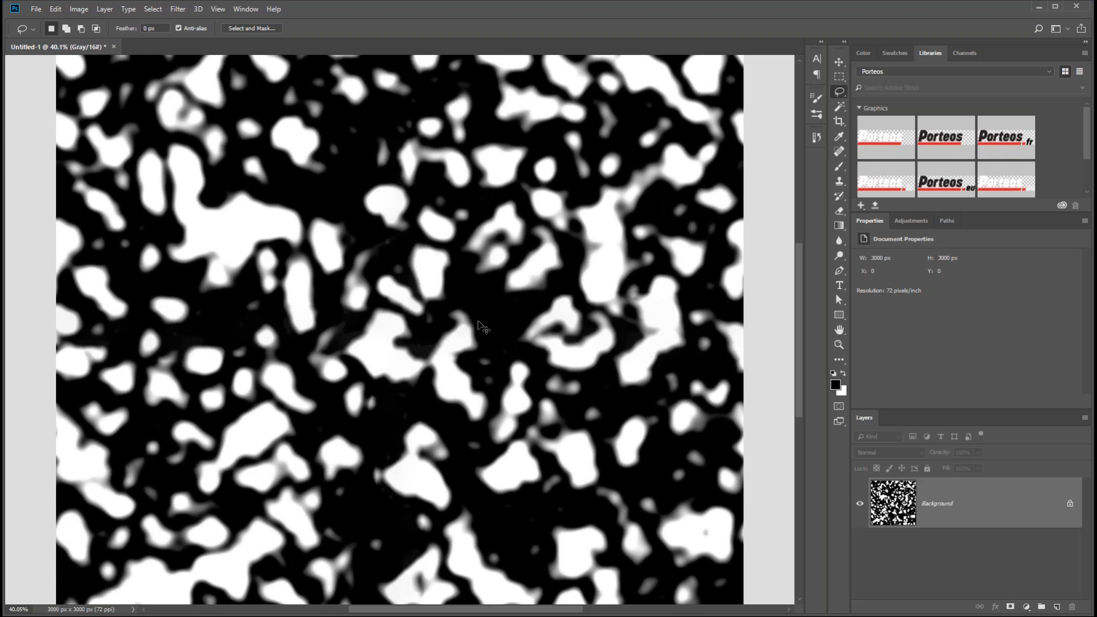
key(ctrl+shift+s)
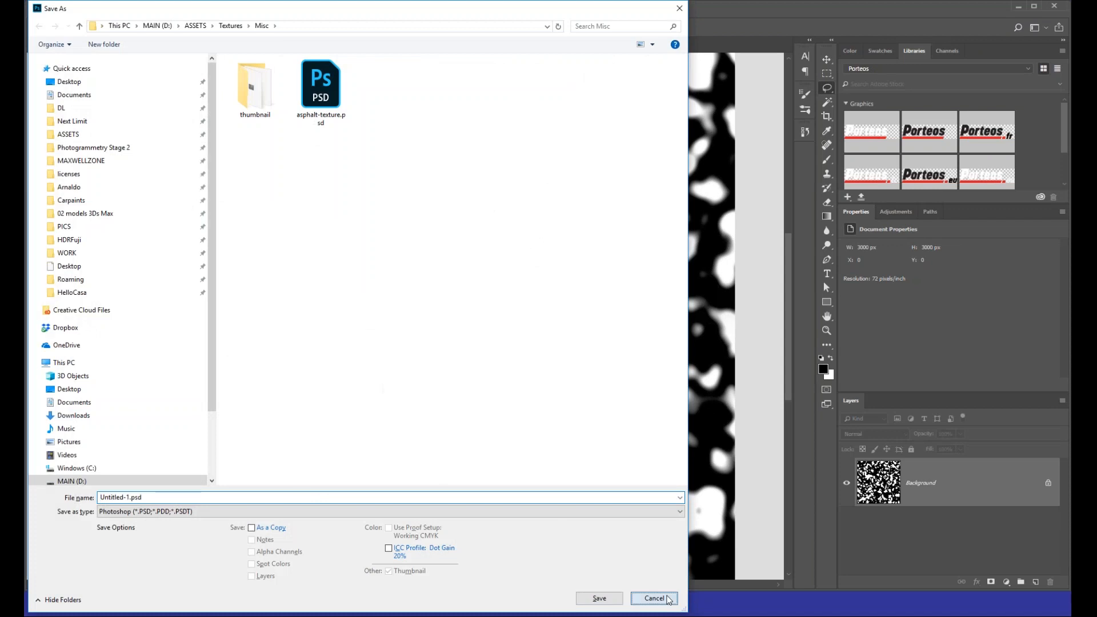
click(666, 598)
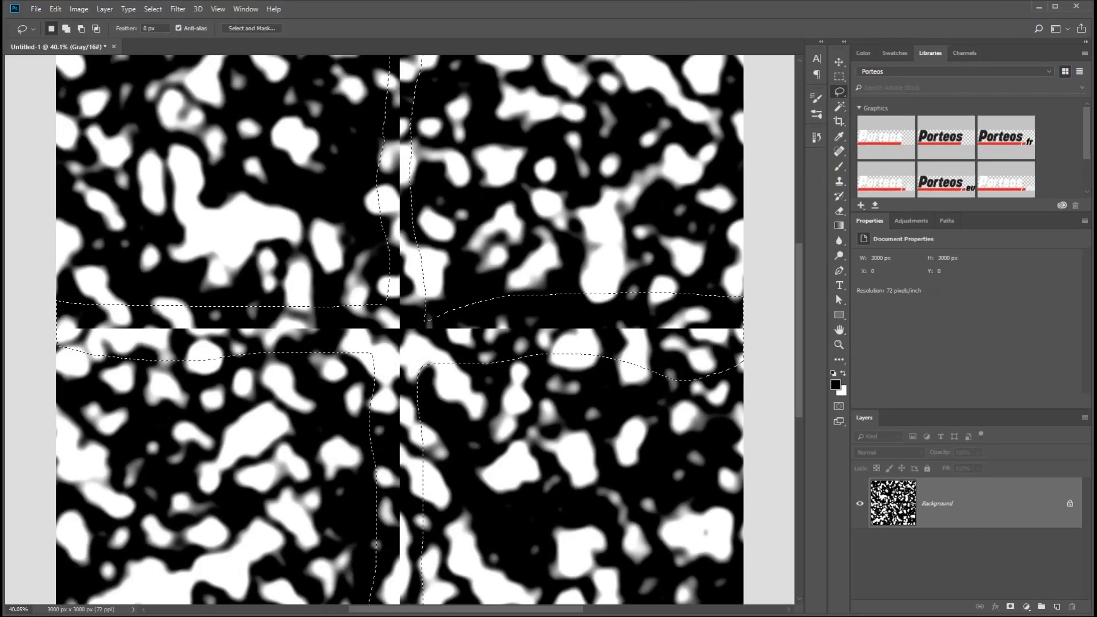
Step: Deselect the band and use the Clone Stamp with a 167-pixel brush to cover the central seams with neighbouring puddle shapes
key(s)
key(ctrl+d)
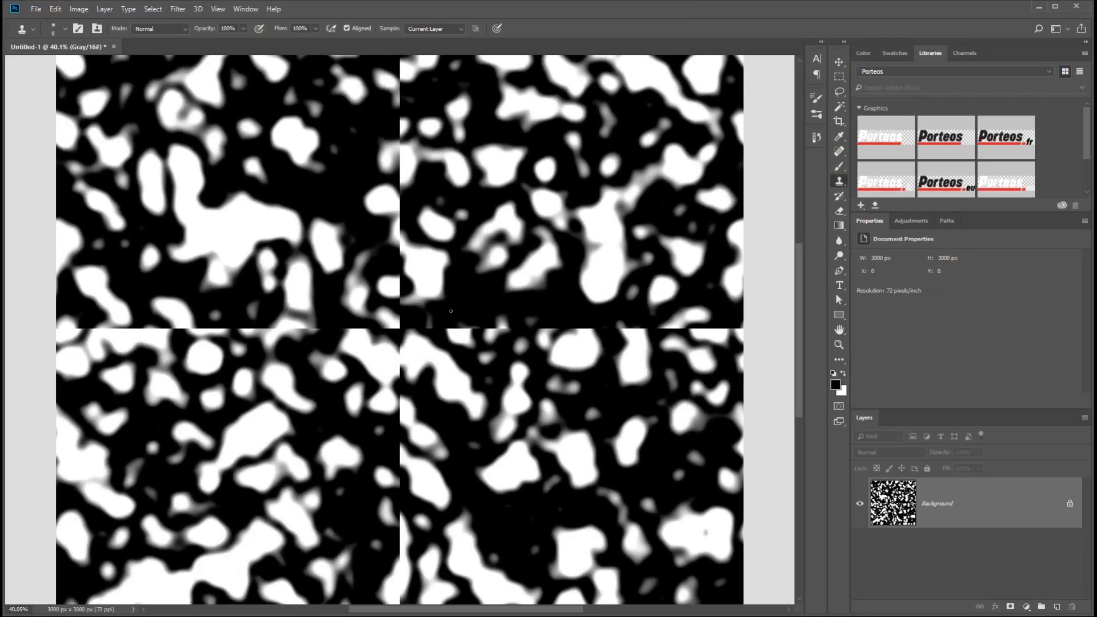
alt+right_drag(483, 282, 517, 282)
alt+click(545, 193)
mouse_move(504, 326)
mouse_down()
mouse_move(661, 326)
mouse_move(447, 310)
mouse_move(514, 318)
mouse_move(440, 315)
mouse_move(400, 346)
mouse_move(399, 117)
mouse_move(392, 137)
mouse_up()
alt+click(554, 250)
alt+click(260, 234)
mouse_move(391, 119)
mouse_down()
mouse_move(423, 264)
mouse_move(436, 177)
mouse_up()
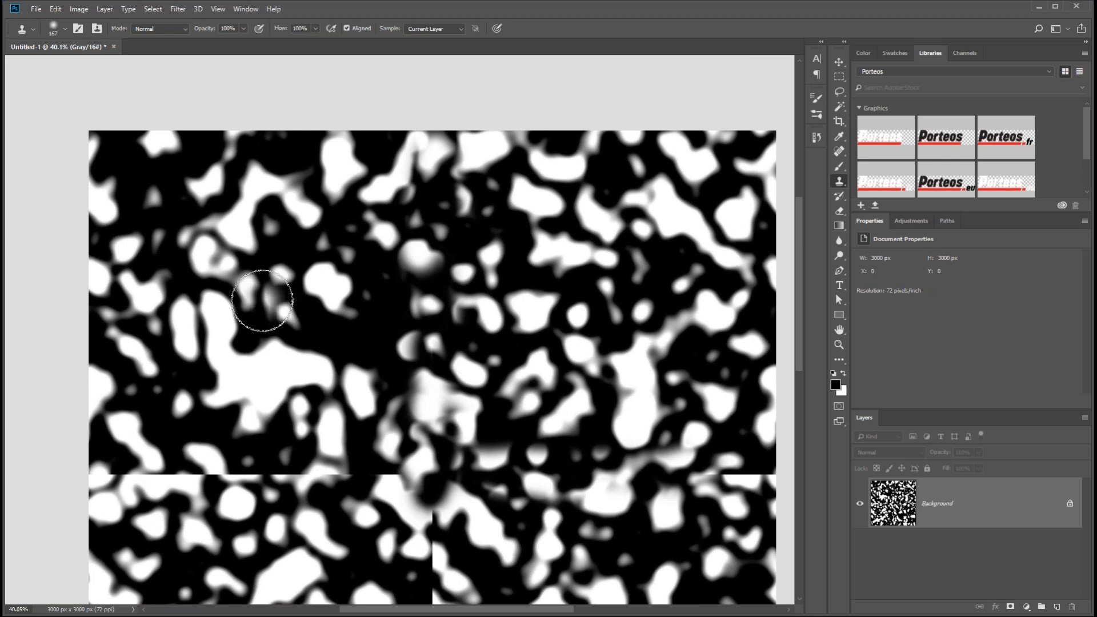
mouse_move(262, 294)
mouse_down()
mouse_move(280, 273)
mouse_move(304, 279)
mouse_up()
drag(415, 425, 392, 266)
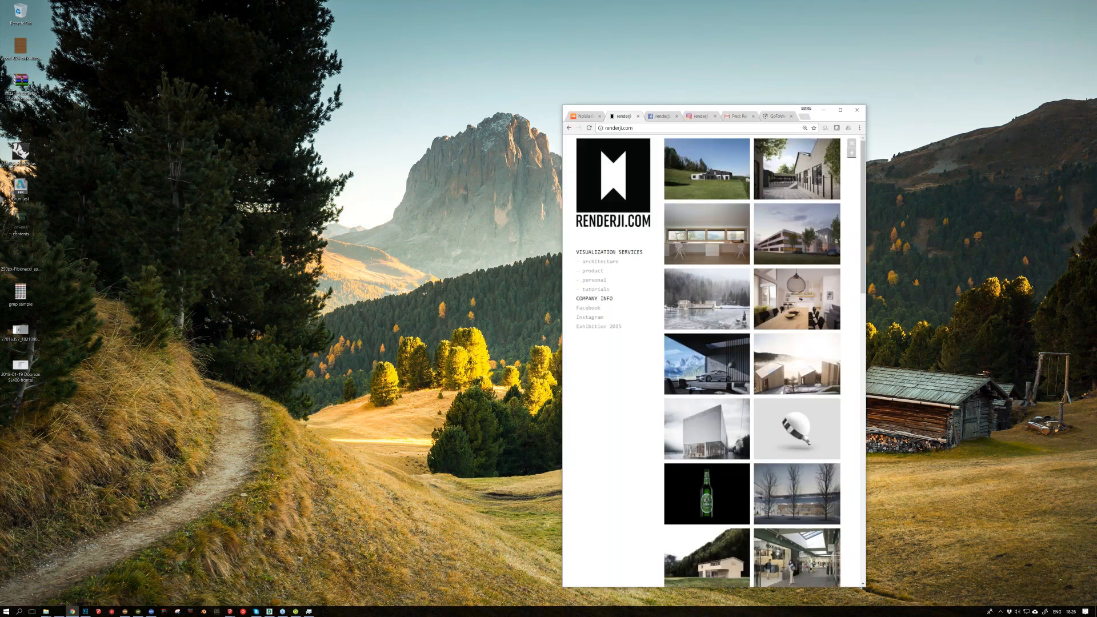
Step: Switch to the maximized browser and look through the Villa Z project images on renderji.com down to the description
key(super+Up)
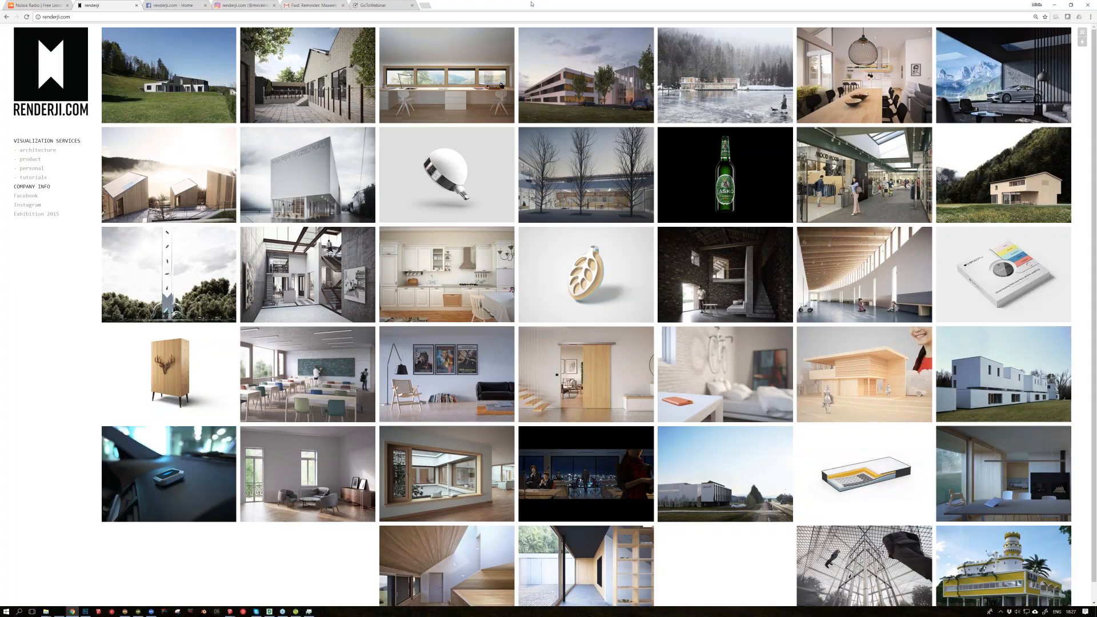
drag(530, 4, 540, 0)
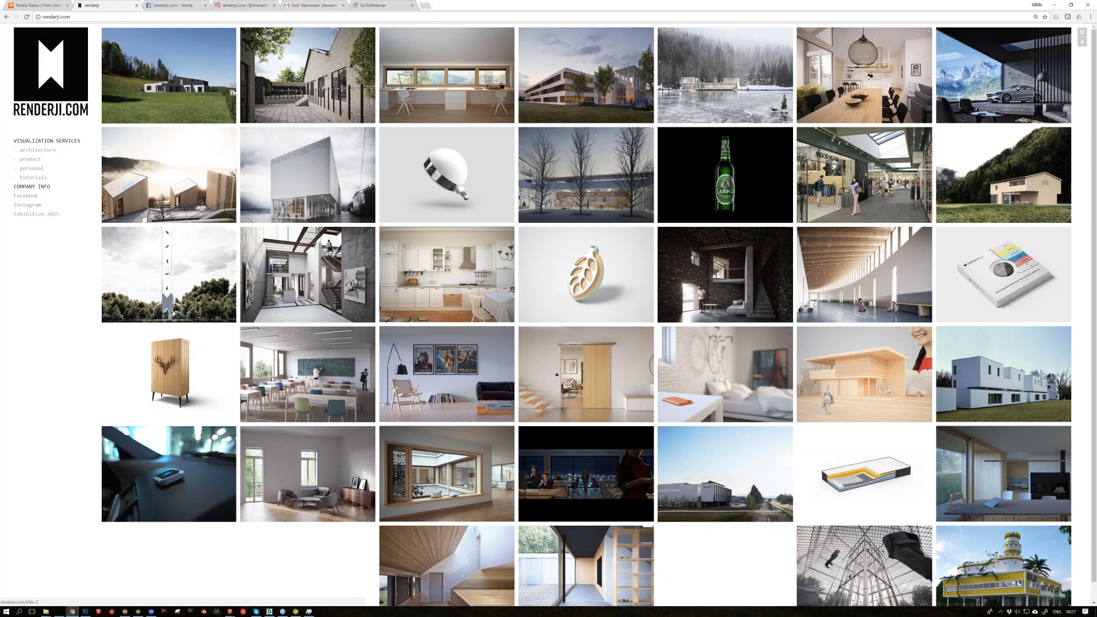
click(164, 80)
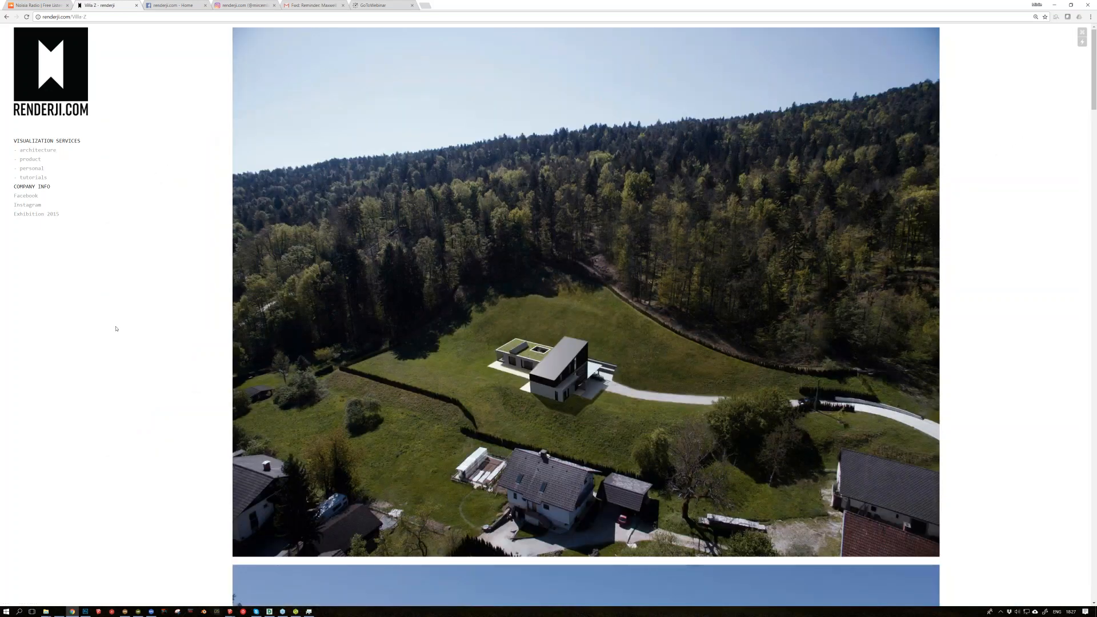
scroll(116, 328, down, 1)
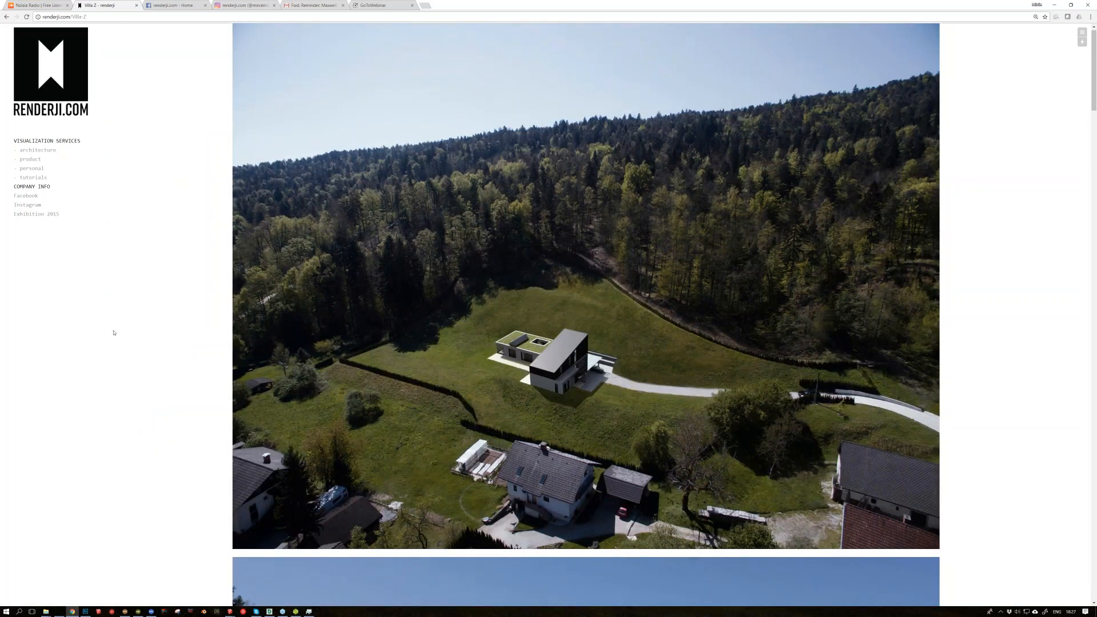
scroll(117, 337, down, 1)
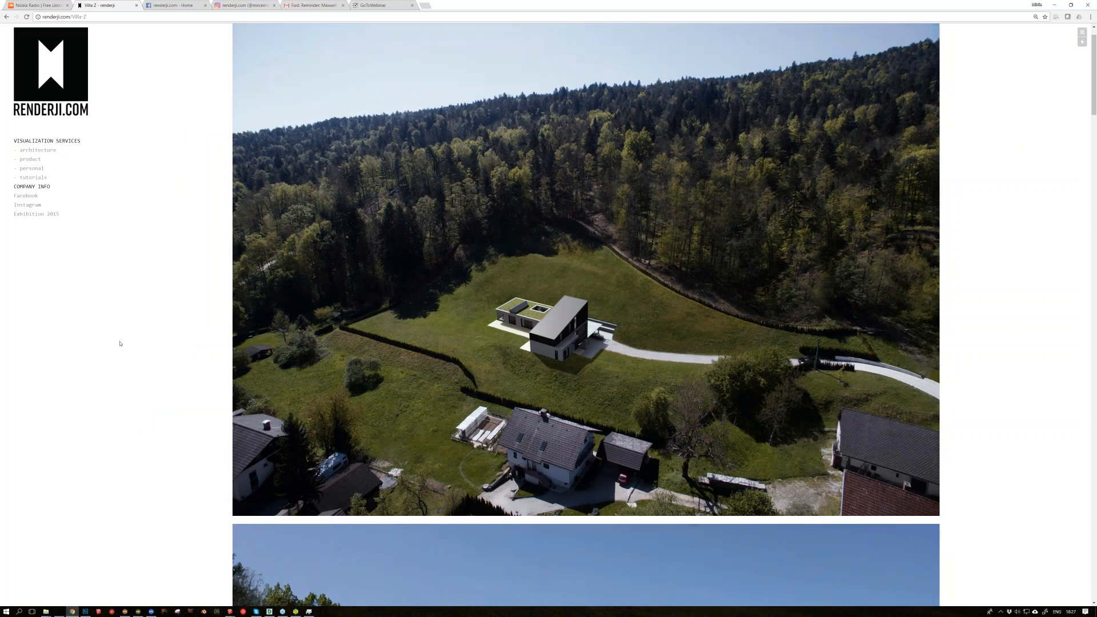
scroll(120, 344, down, 9)
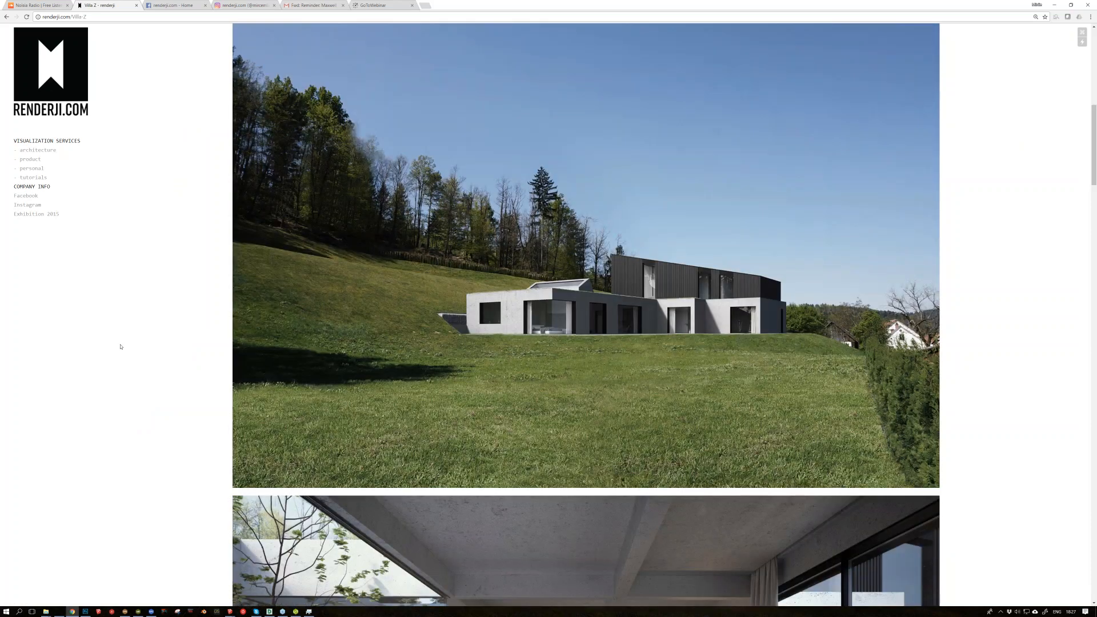
scroll(123, 334, down, 1)
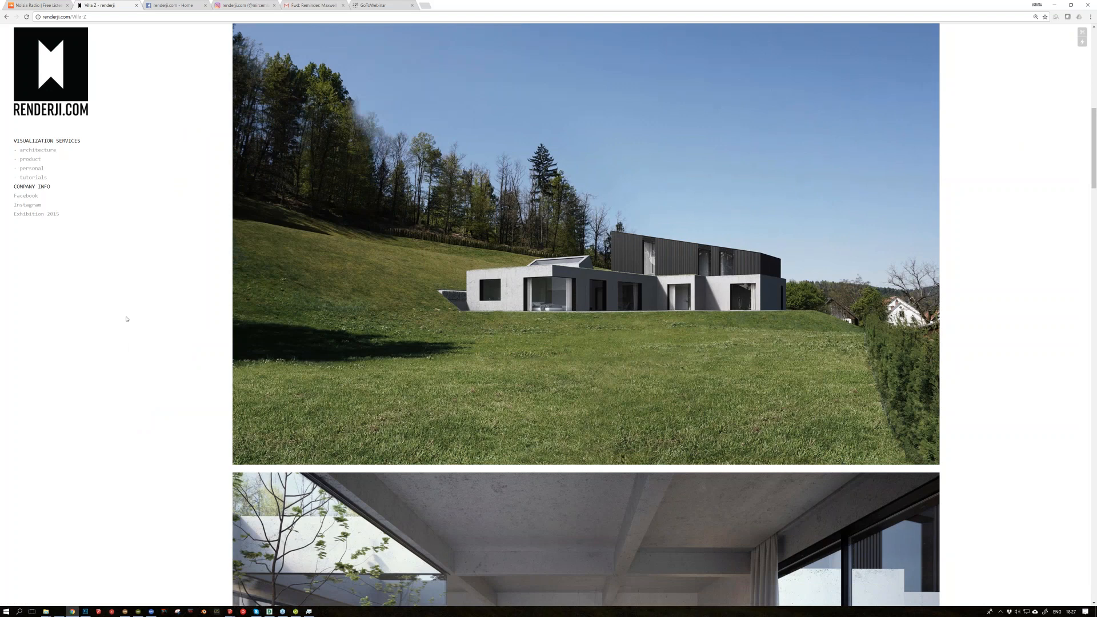
scroll(142, 340, down, 1)
scroll(155, 358, down, 7)
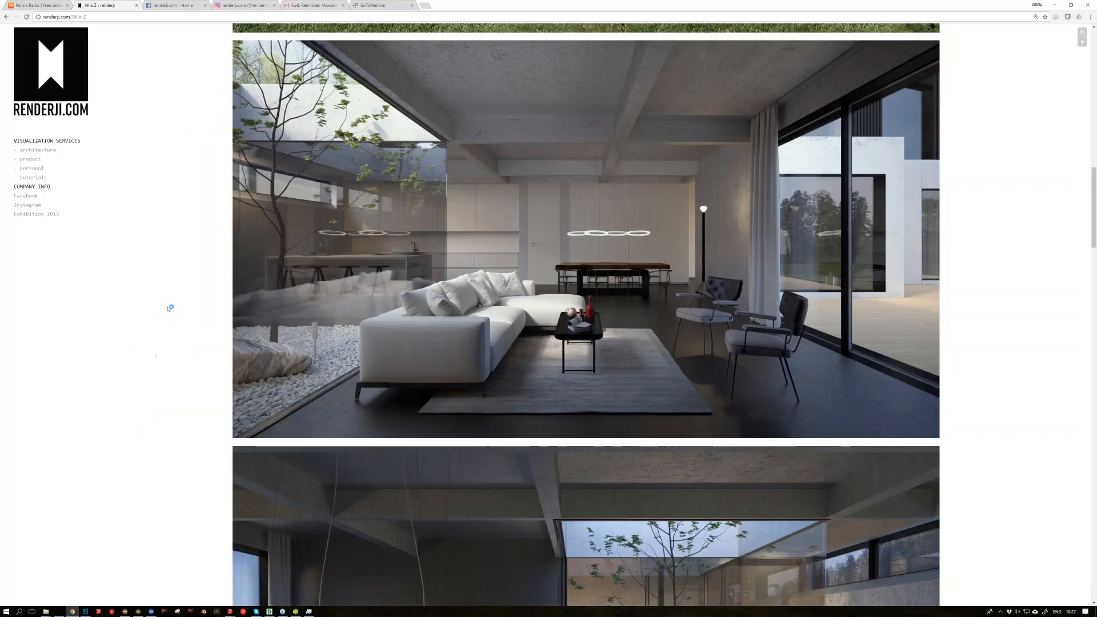
scroll(170, 308, down, 3)
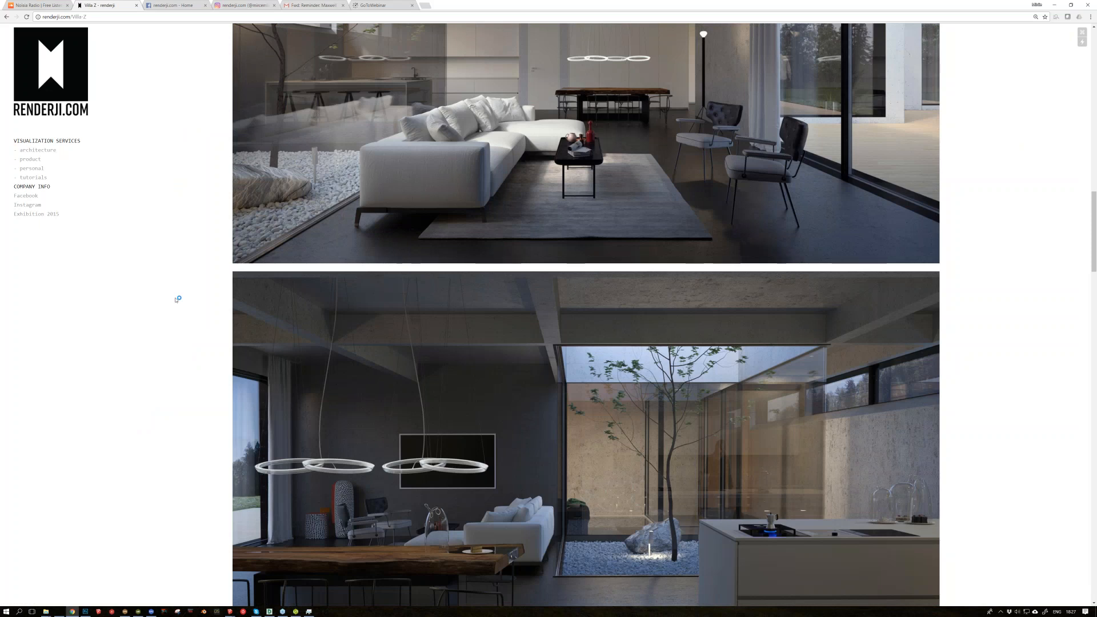
scroll(177, 298, down, 3)
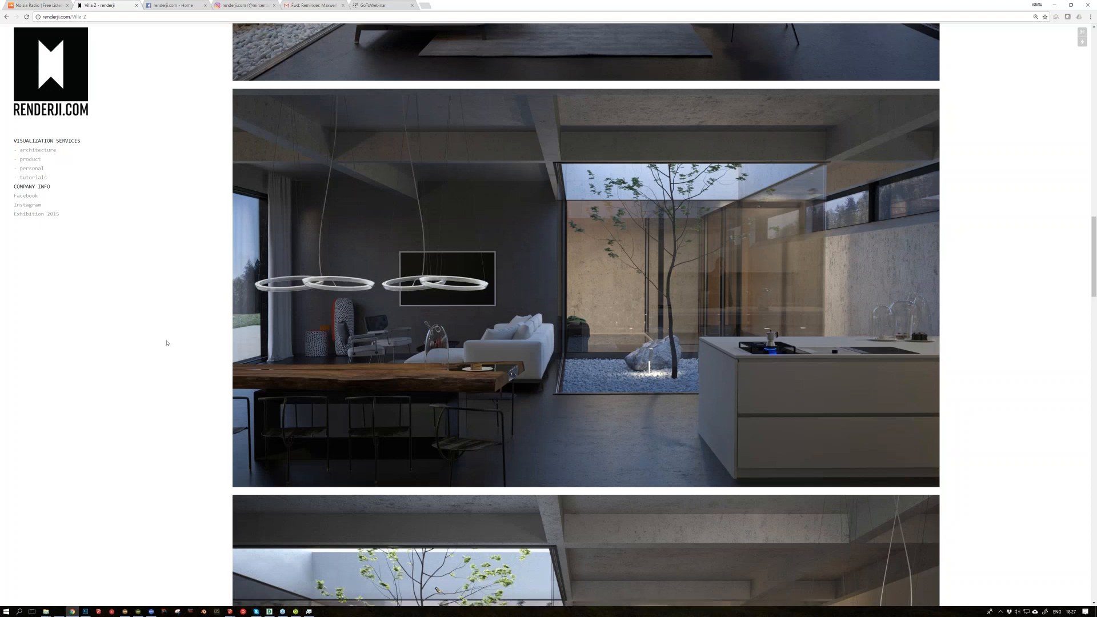
scroll(166, 342, down, 7)
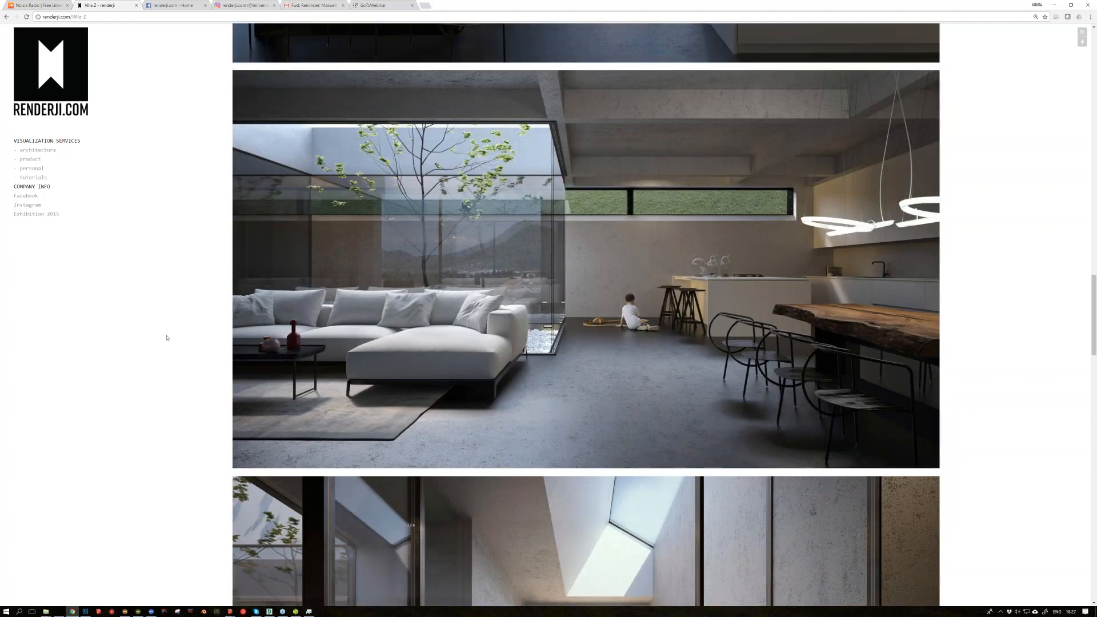
scroll(160, 319, down, 2)
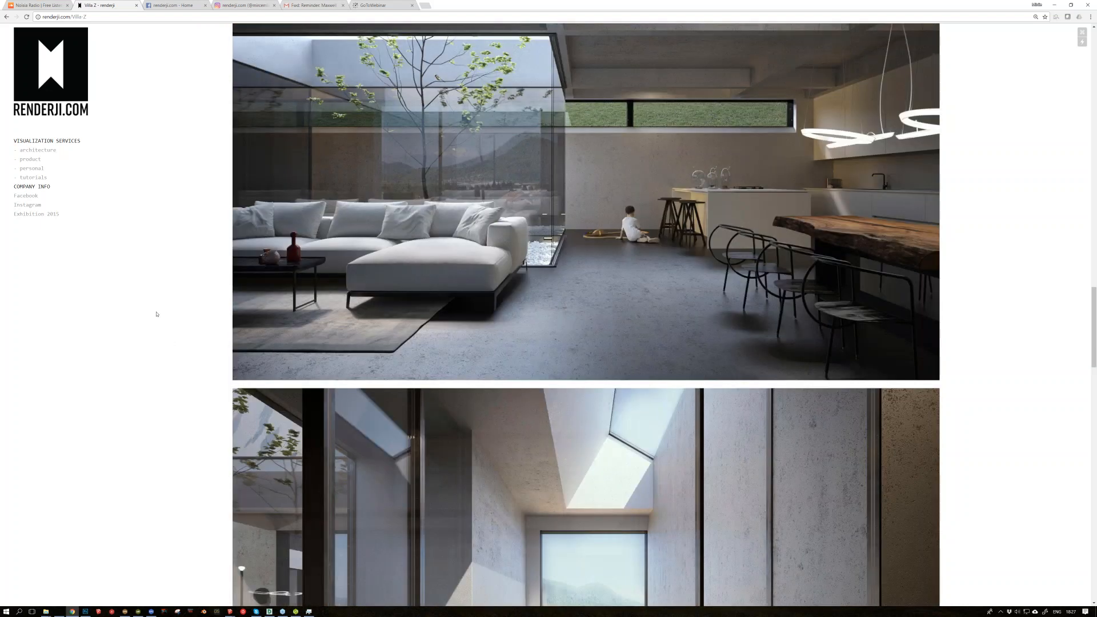
scroll(160, 307, down, 8)
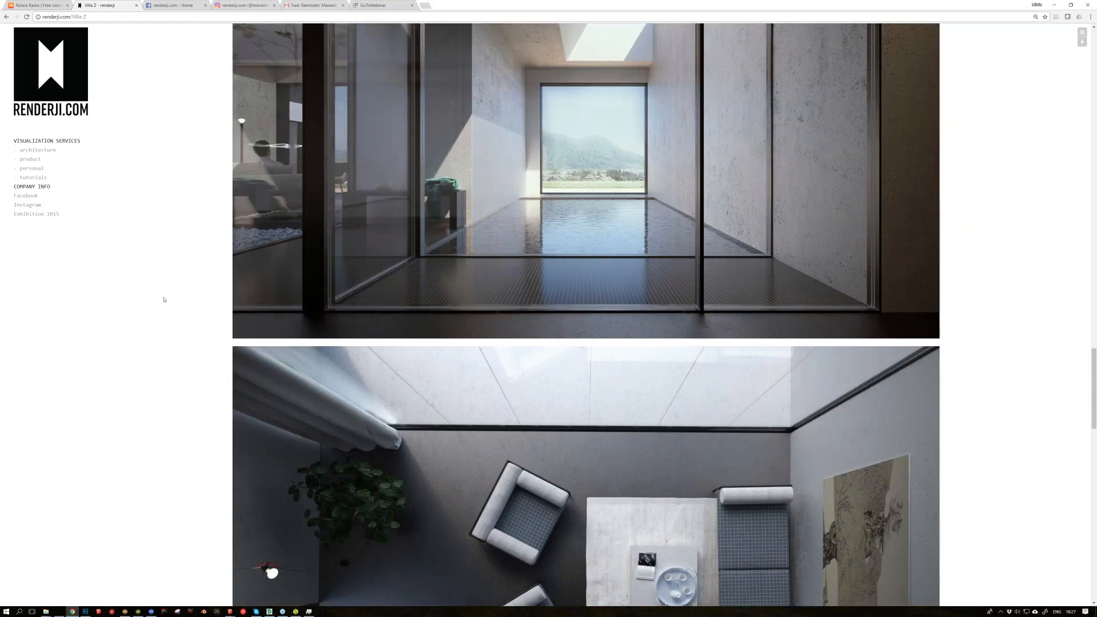
scroll(164, 299, down, 6)
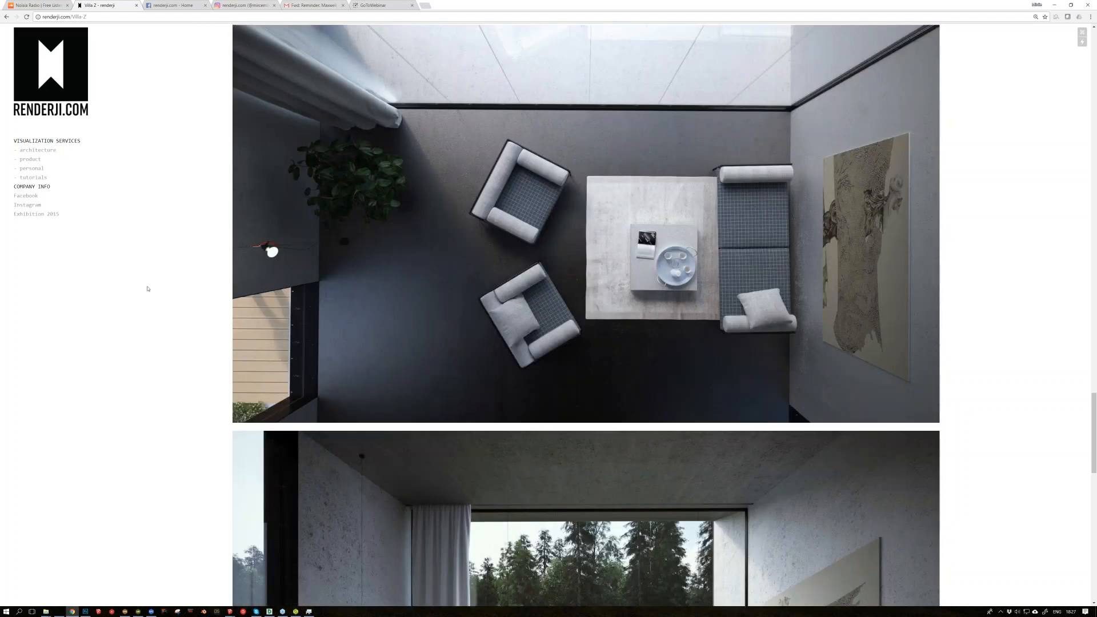
scroll(154, 290, down, 1)
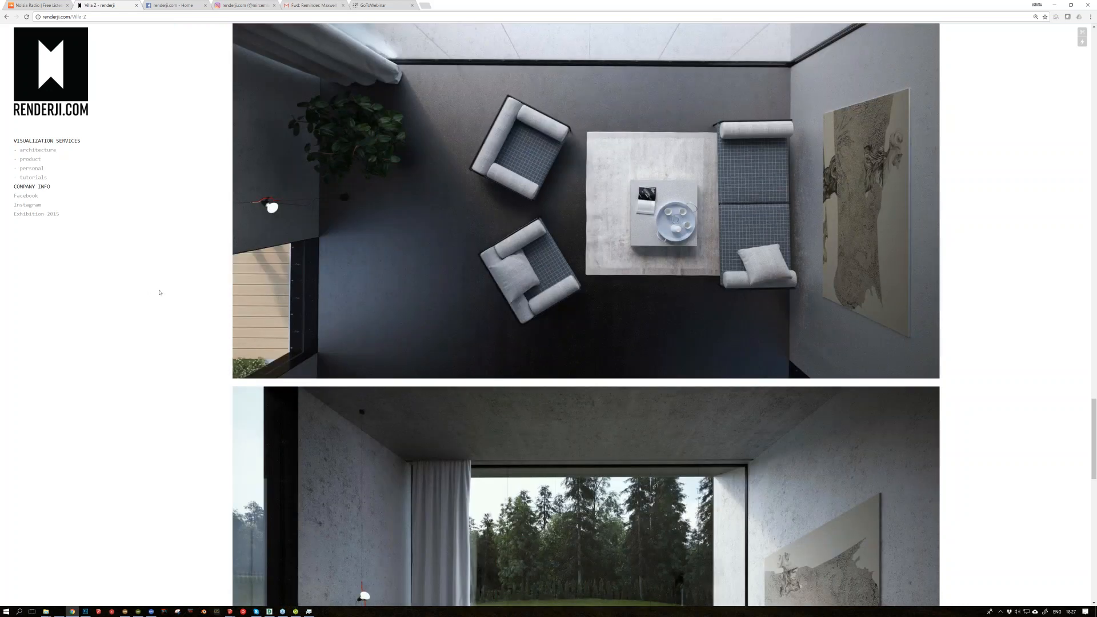
scroll(160, 293, down, 10)
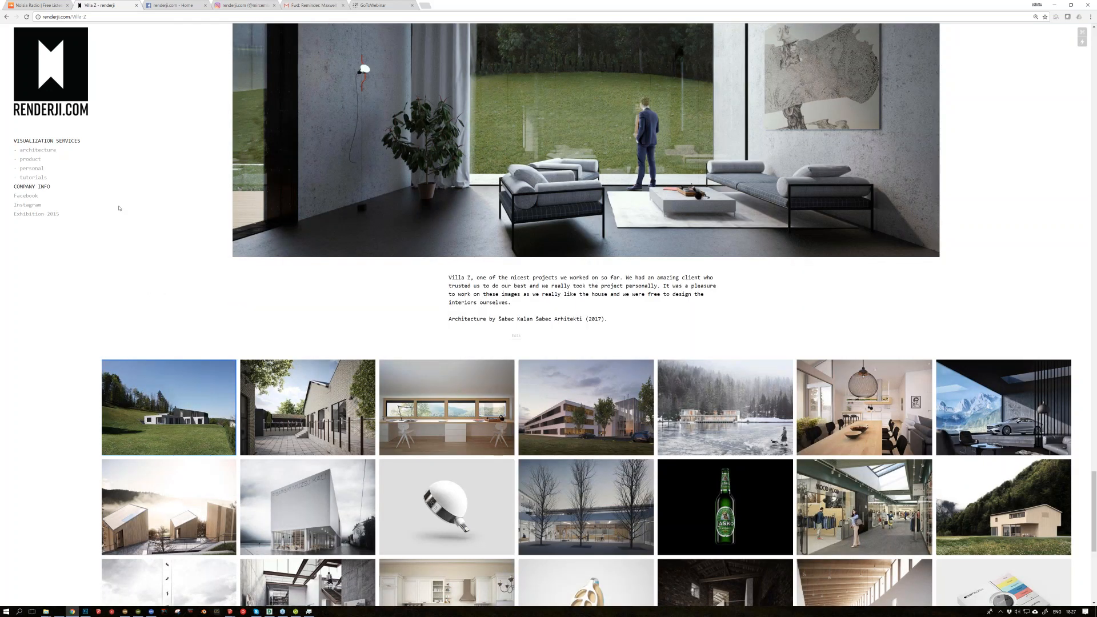
drag(822, 3, 1096, 66)
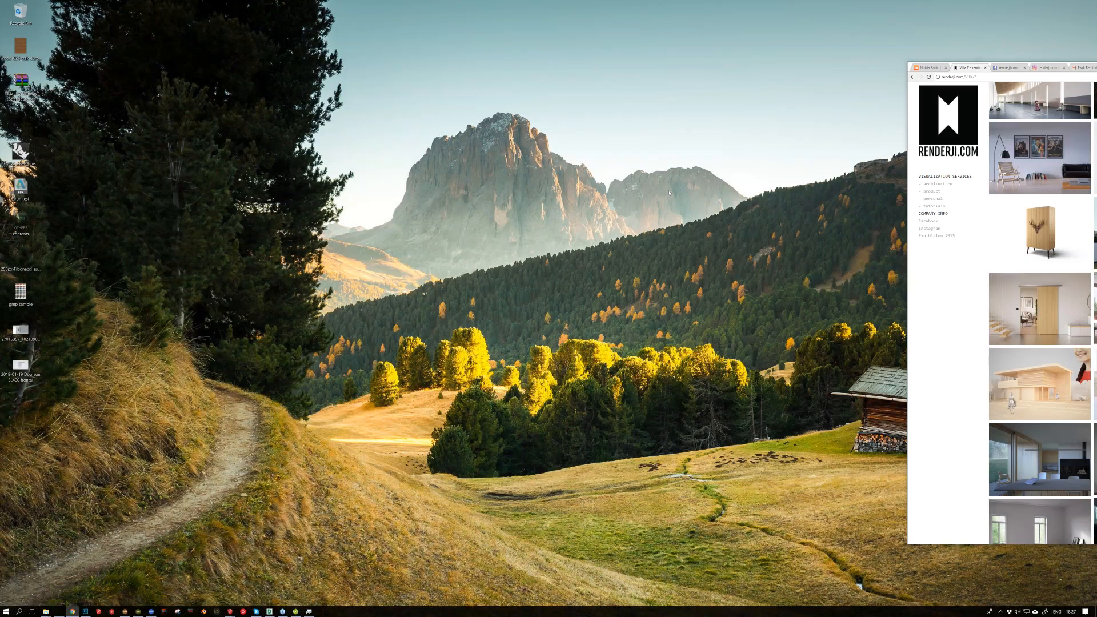
key(super+Up)
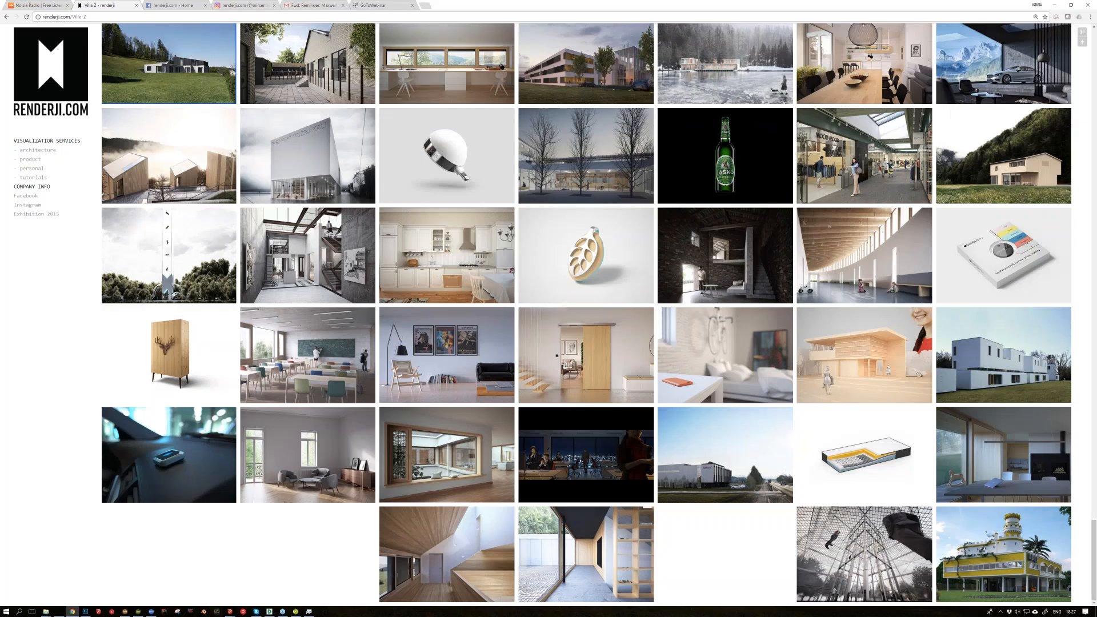
Step: Go back from the Villa Z page to the renderji.com project overview, and clear all windows to the desktop
scroll(585, 314, up, 5)
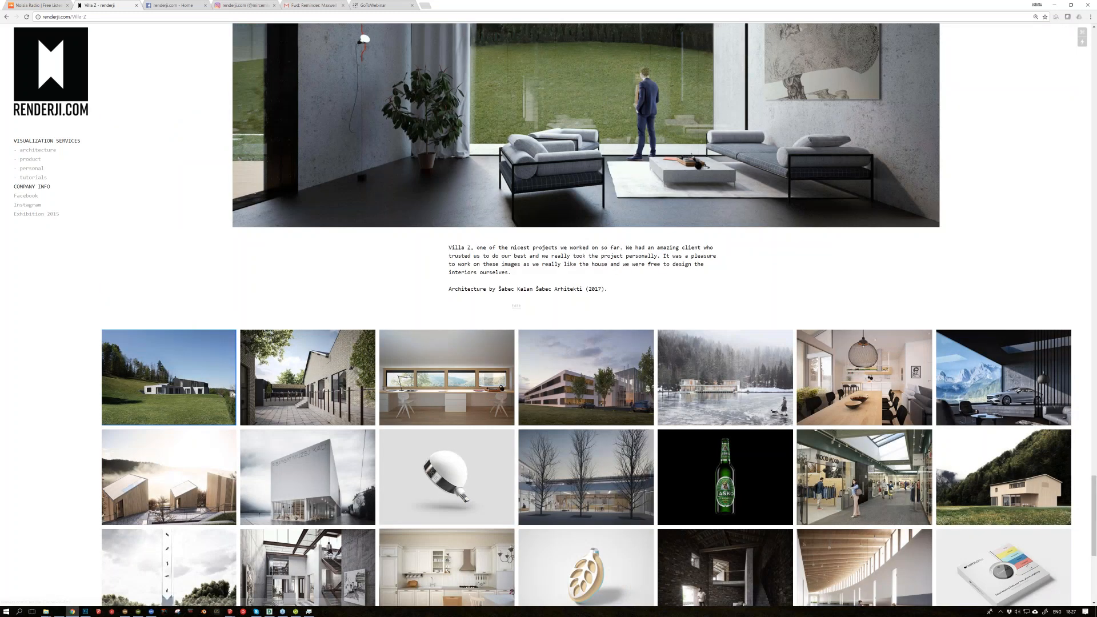
click(51, 71)
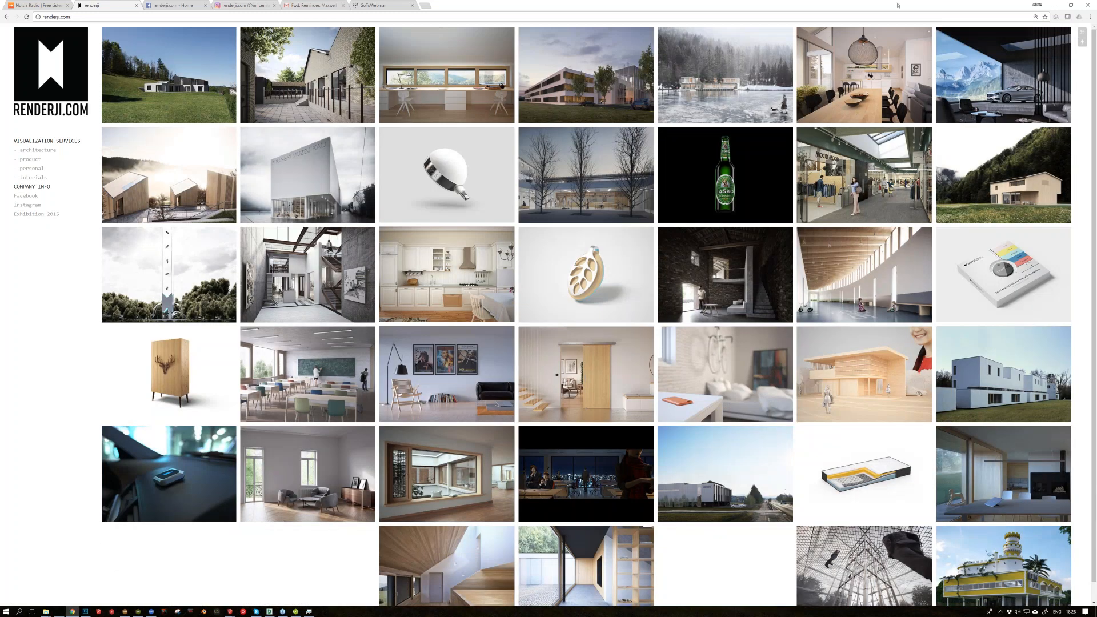
key(super+d)
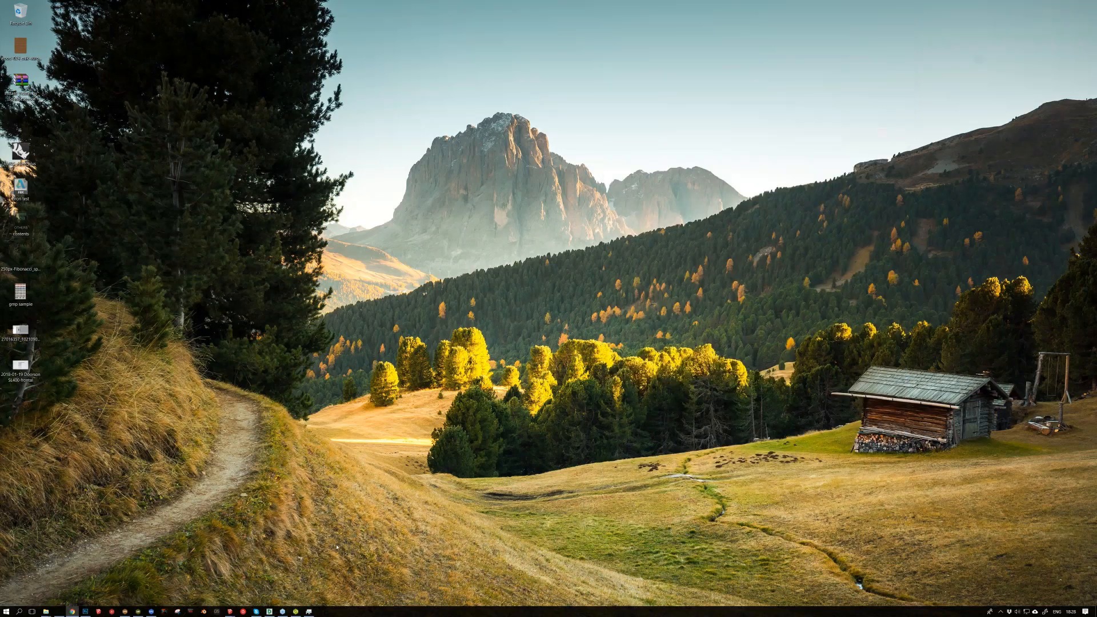
Step: Switch to DWG TrueView and look over the plan, section and elevation sheets in 1.dwg down to the lower elevations
click(269, 611)
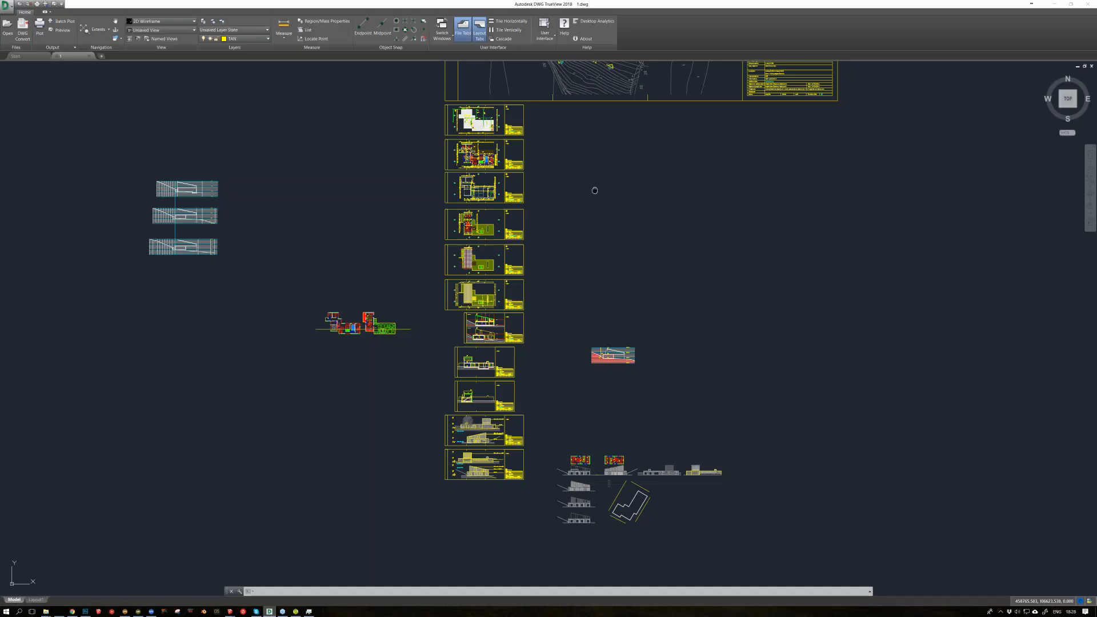
scroll(501, 413, up, 2)
mouse_move(501, 413)
middle_down()
mouse_move(571, 381)
mouse_move(612, 306)
mouse_move(658, 141)
middle_up()
scroll(663, 253, up, 2)
middle_drag(671, 481, 658, 234)
middle_drag(659, 412, 652, 185)
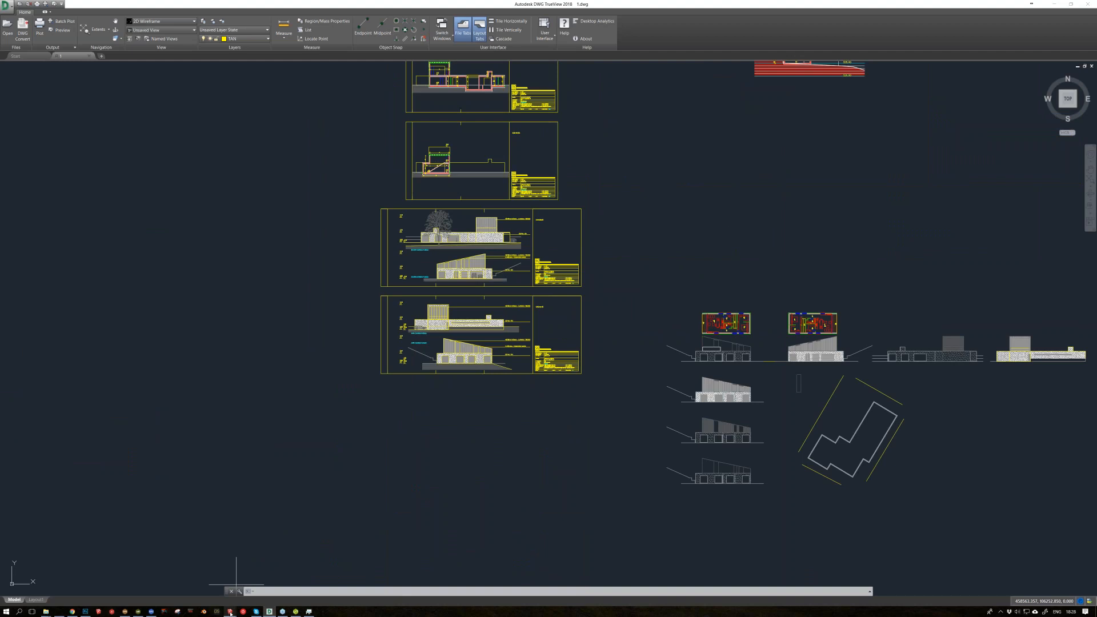
Step: Switch to SketchUp, inspect the raised plans and elevations in the modeling - beginning file, and bring up the initial model of the house
key(alt+Tab)
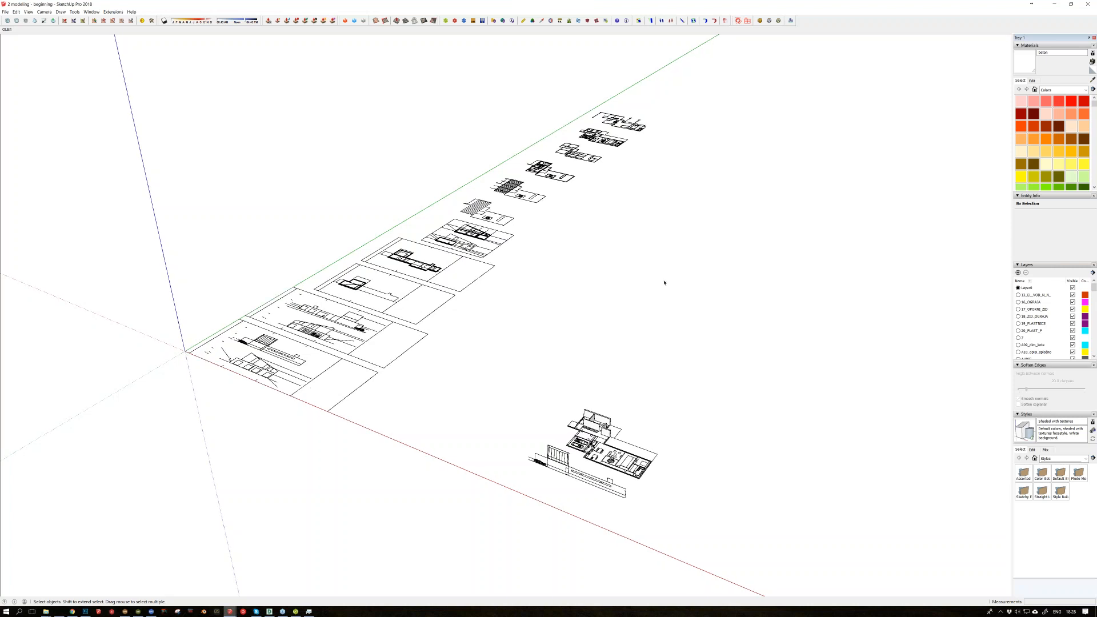
middle_drag(664, 282, 637, 347)
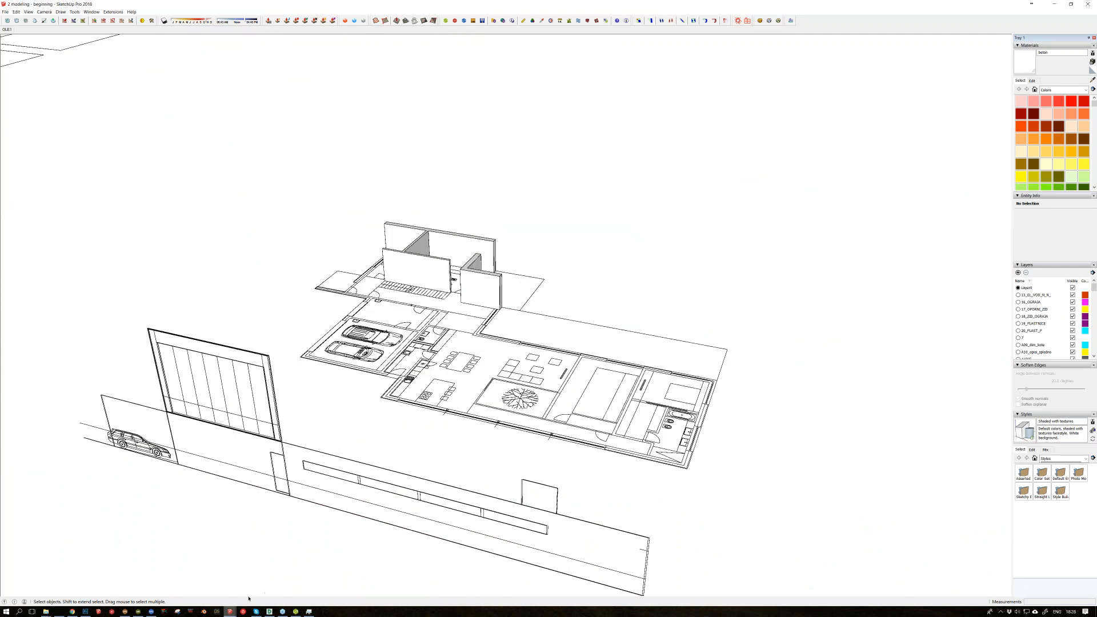
click(233, 614)
click(116, 581)
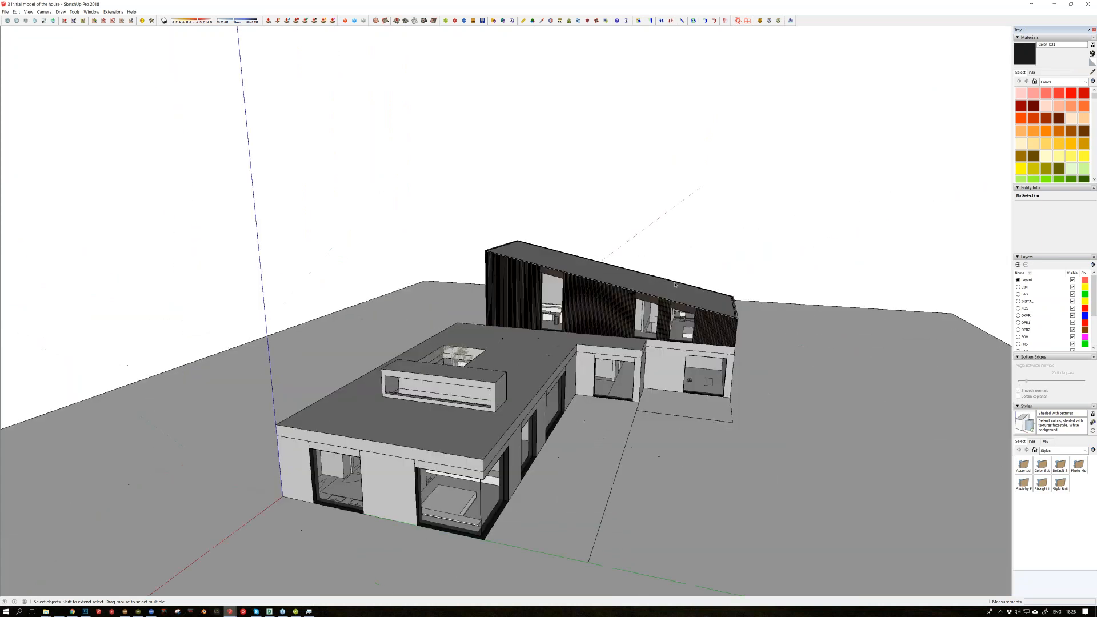
Step: Switch to the file "4 placing the model in the context" and examine the house on its hillside terrain from near and far
click(229, 611)
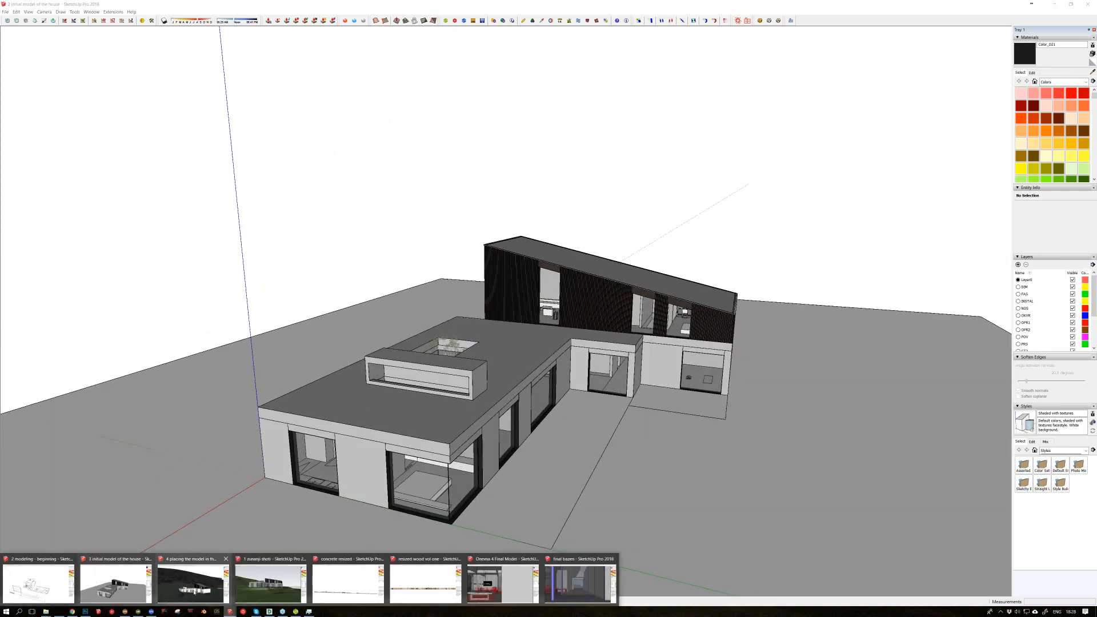
click(193, 589)
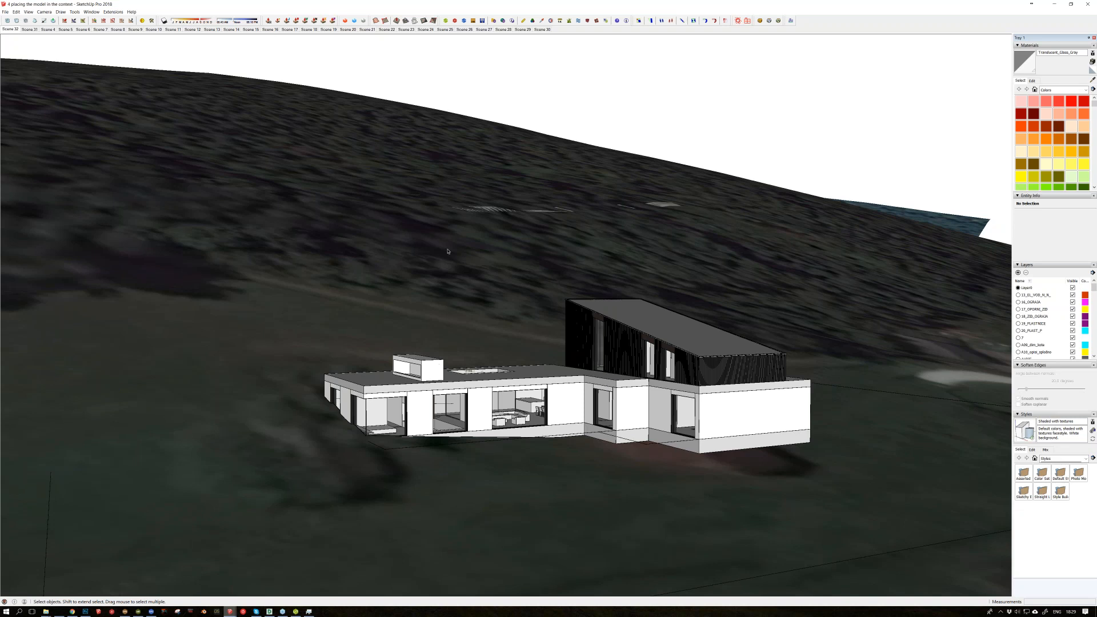
key(super+e)
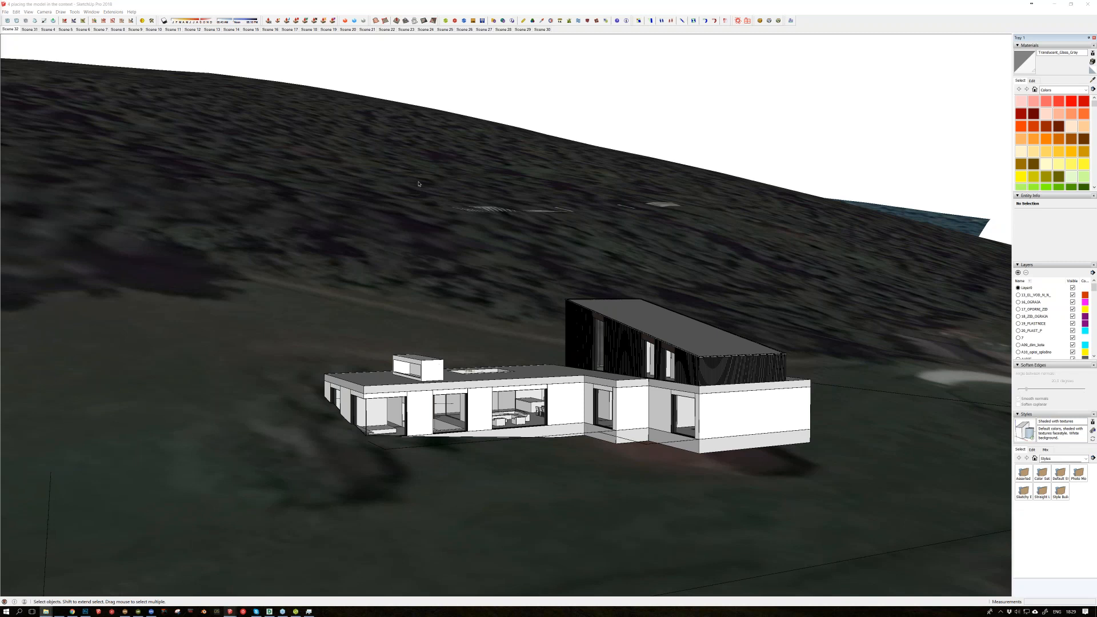
click(492, 329)
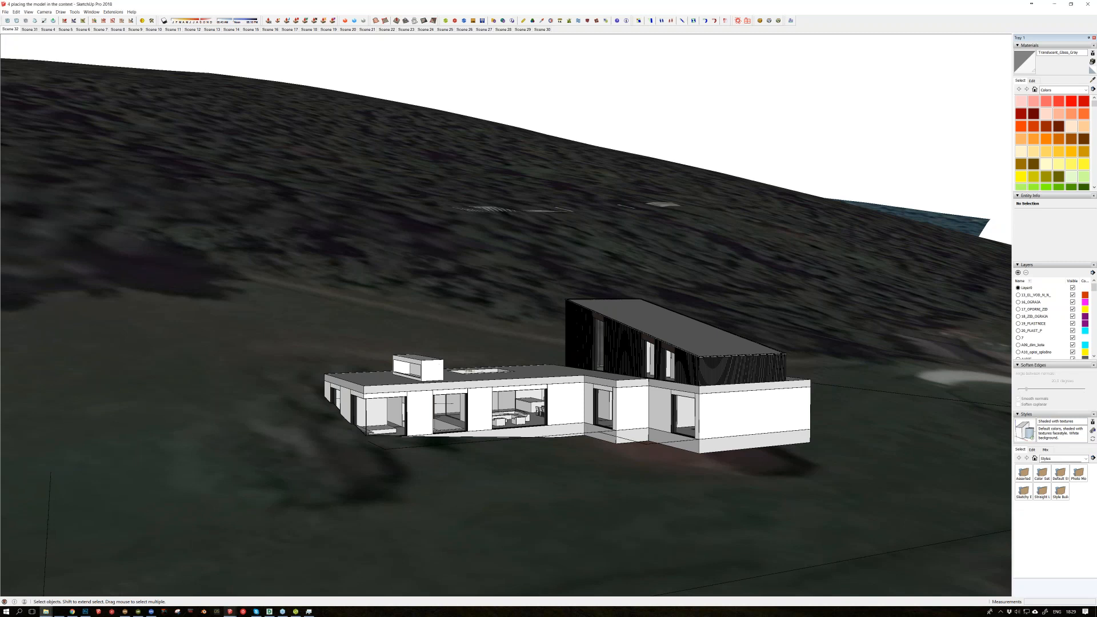
mouse_move(571, 337)
middle_down()
mouse_move(423, 411)
mouse_move(317, 378)
middle_up()
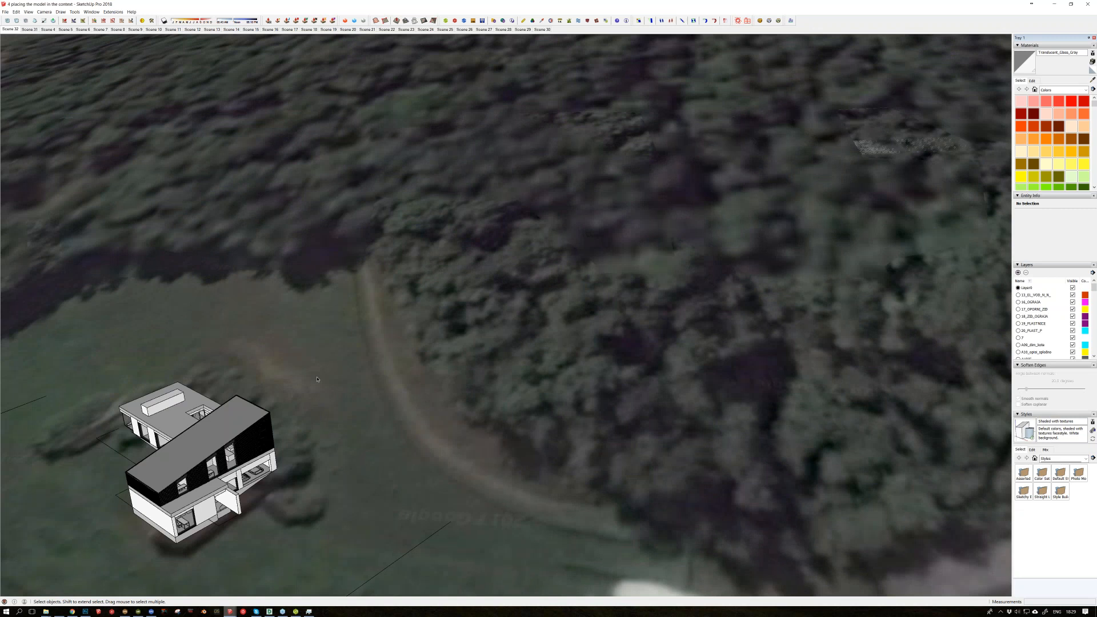
scroll(591, 379, up, 5)
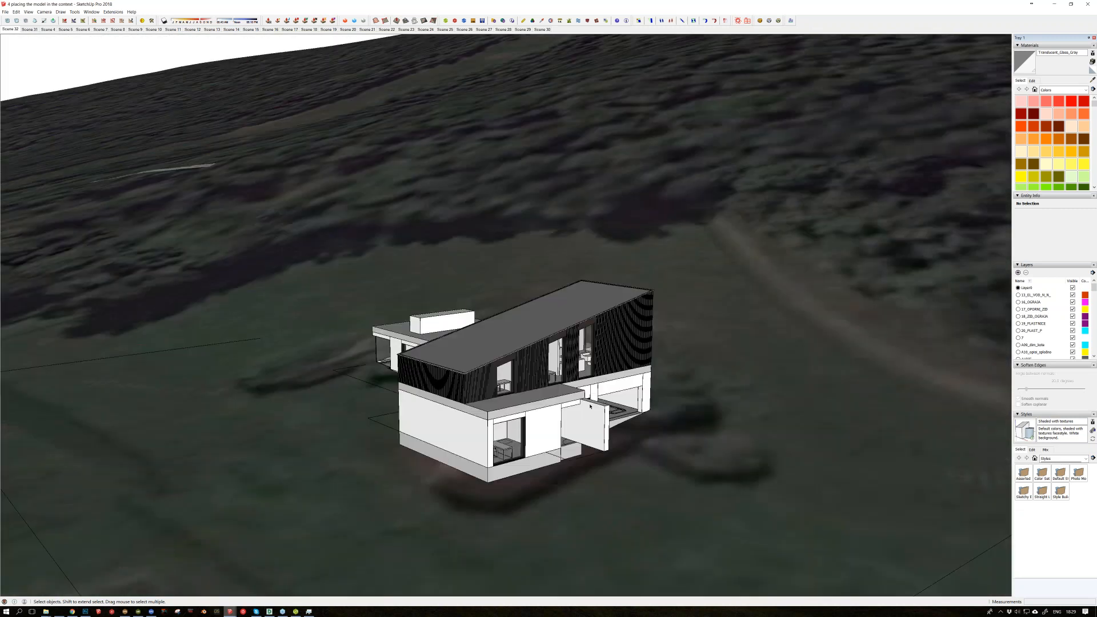
scroll(590, 406, down, 3)
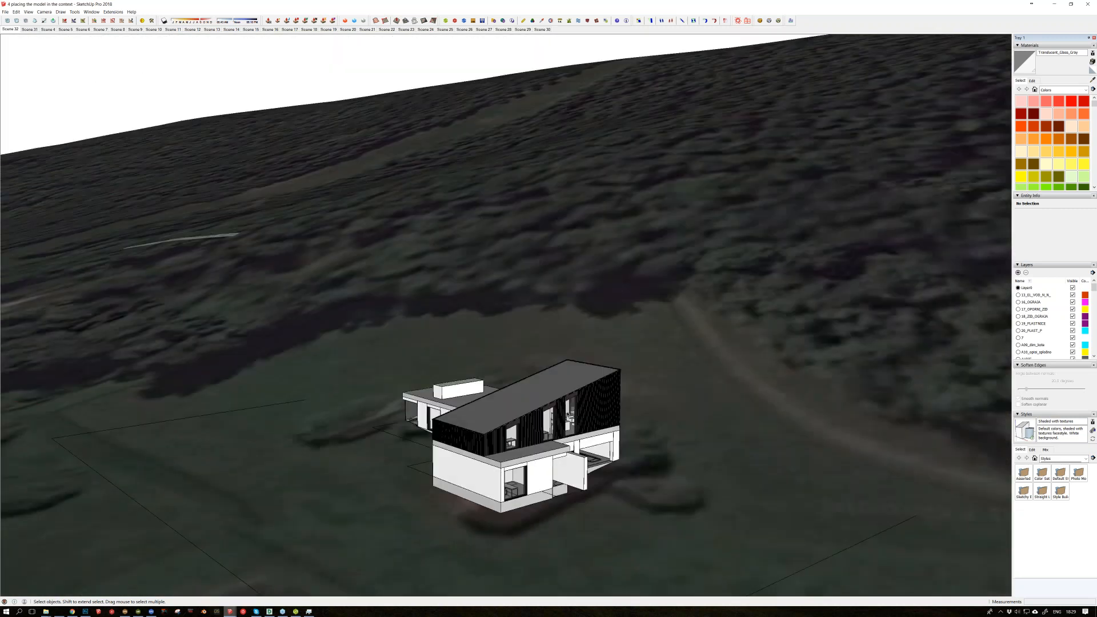
scroll(565, 364, down, 5)
middle_drag(565, 364, 538, 338)
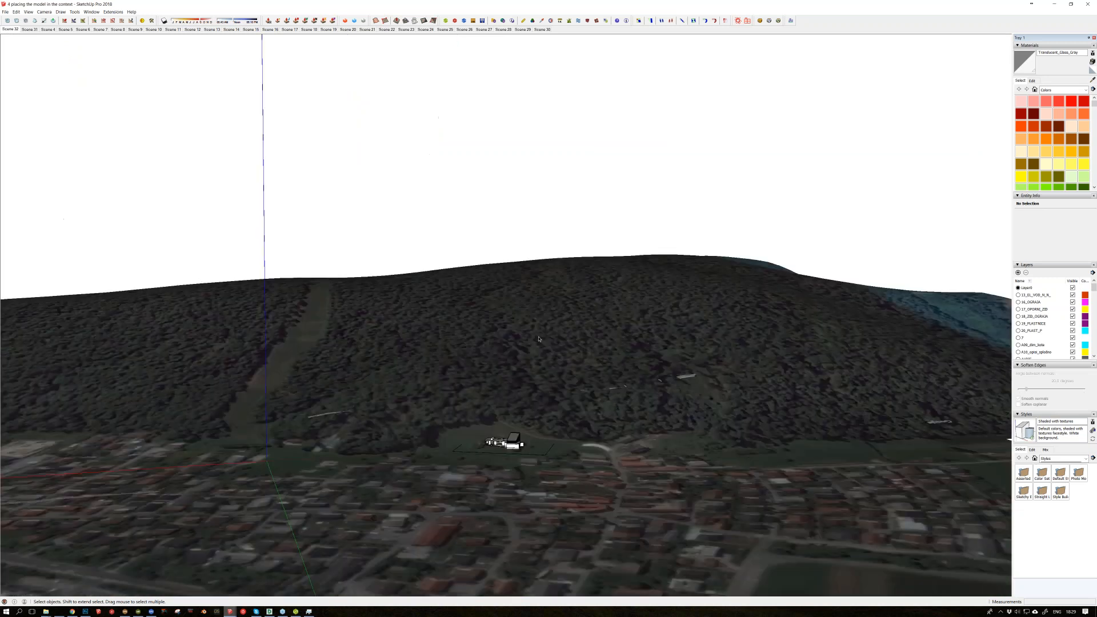
scroll(602, 389, up, 3)
scroll(602, 388, up, 2)
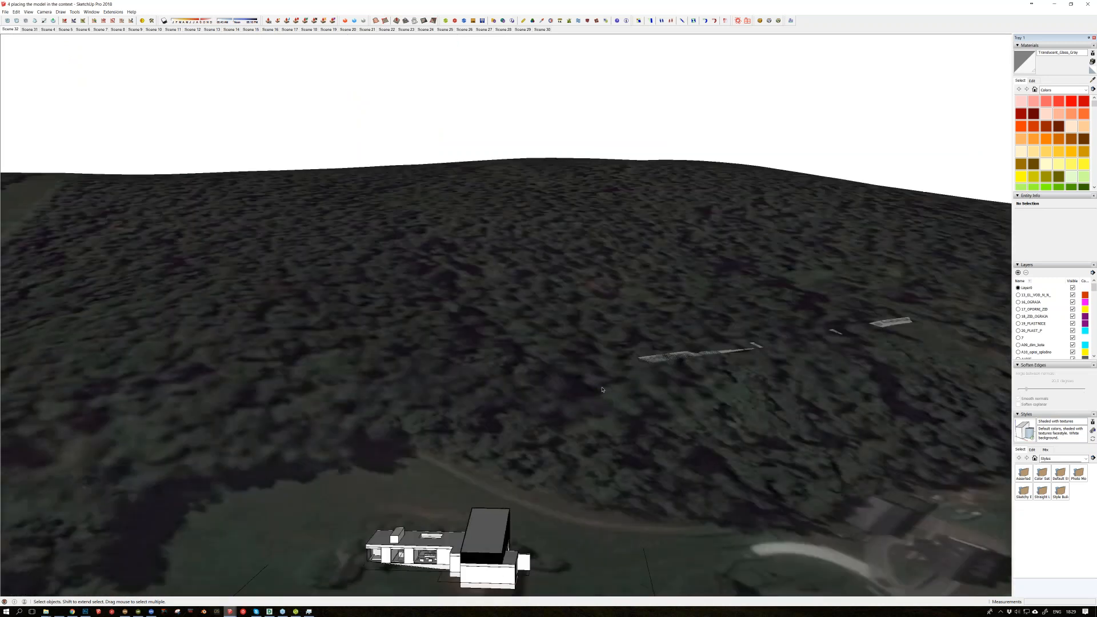
scroll(602, 389, up, 2)
middle_drag(602, 389, 725, 459)
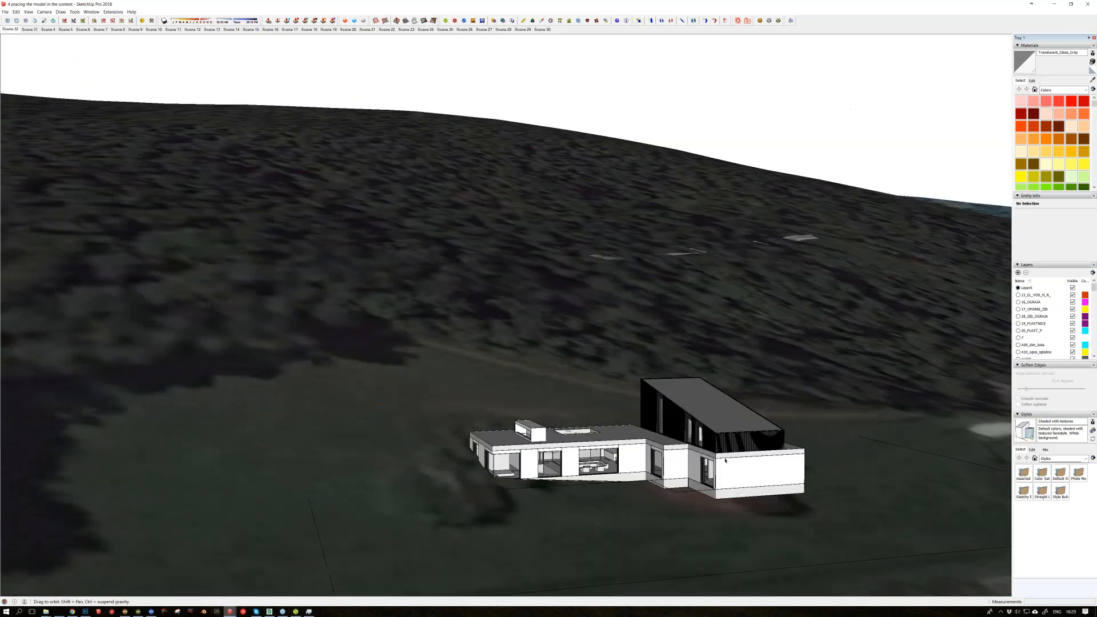
Step: Recall the second saved scene of the house and adjust the sun setting to lengthen the shadow cast on the terrain
click(29, 29)
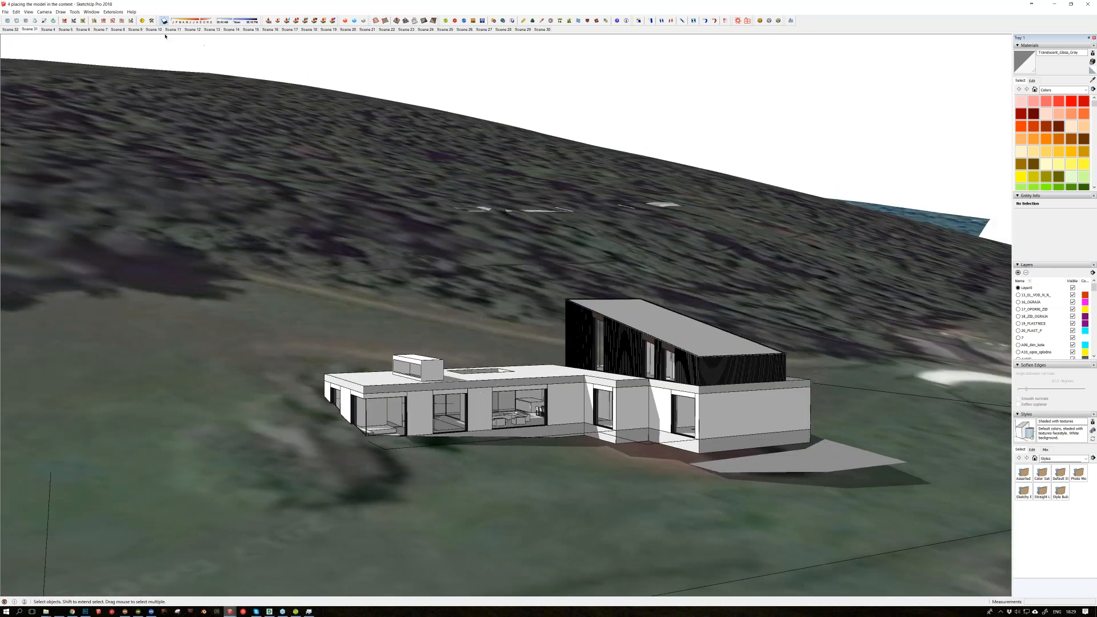
drag(192, 20, 232, 21)
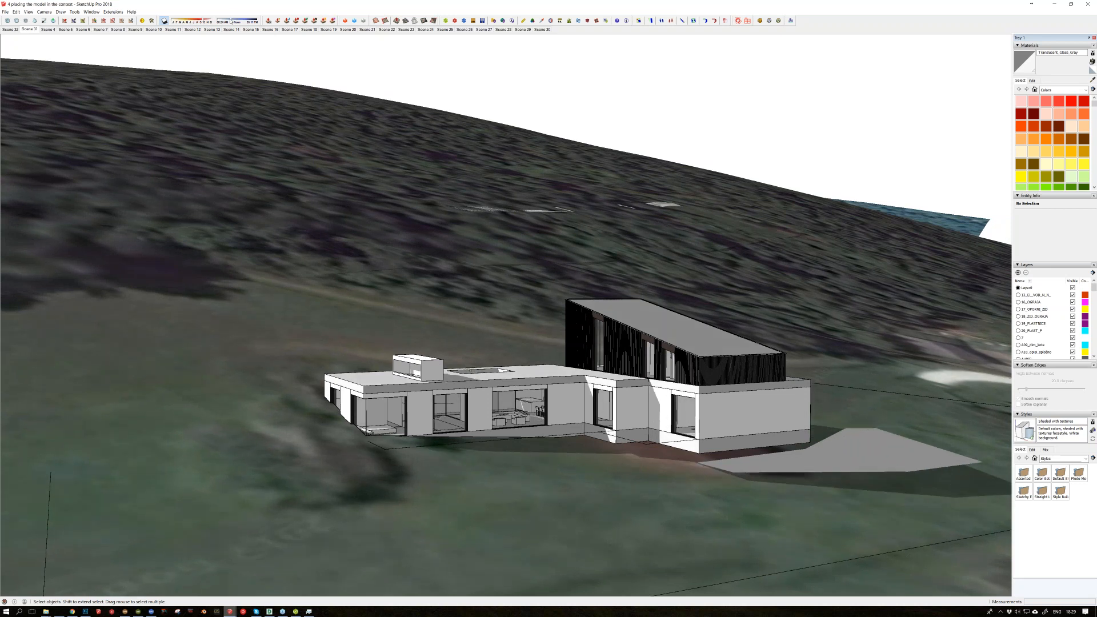
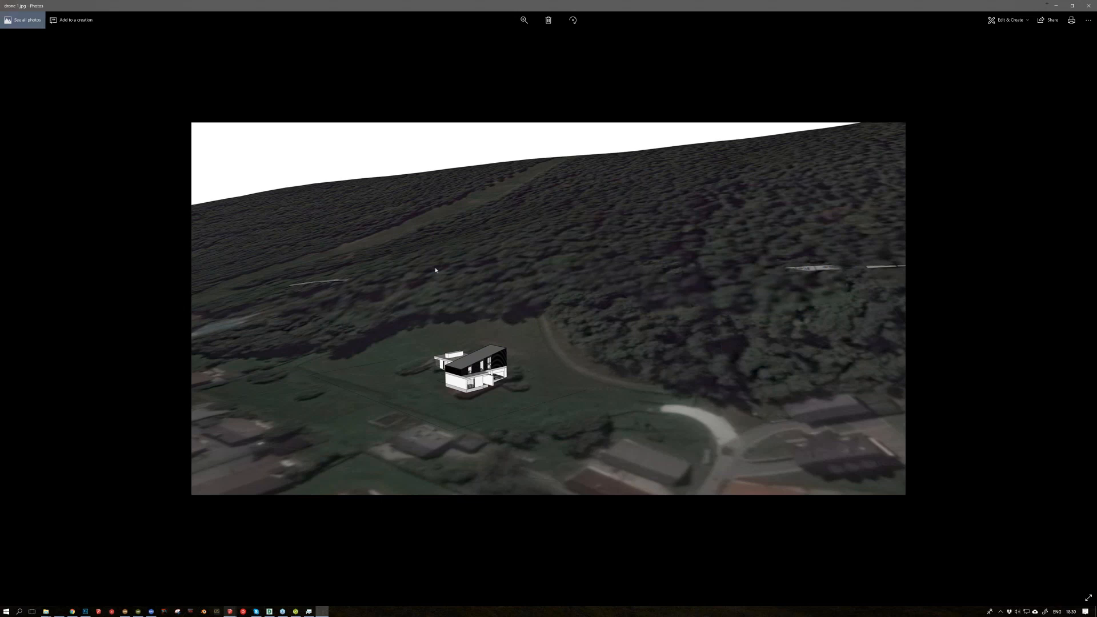
Step: Browse the drone views of the house on its hillside, comparing the second and third images
key(Right)
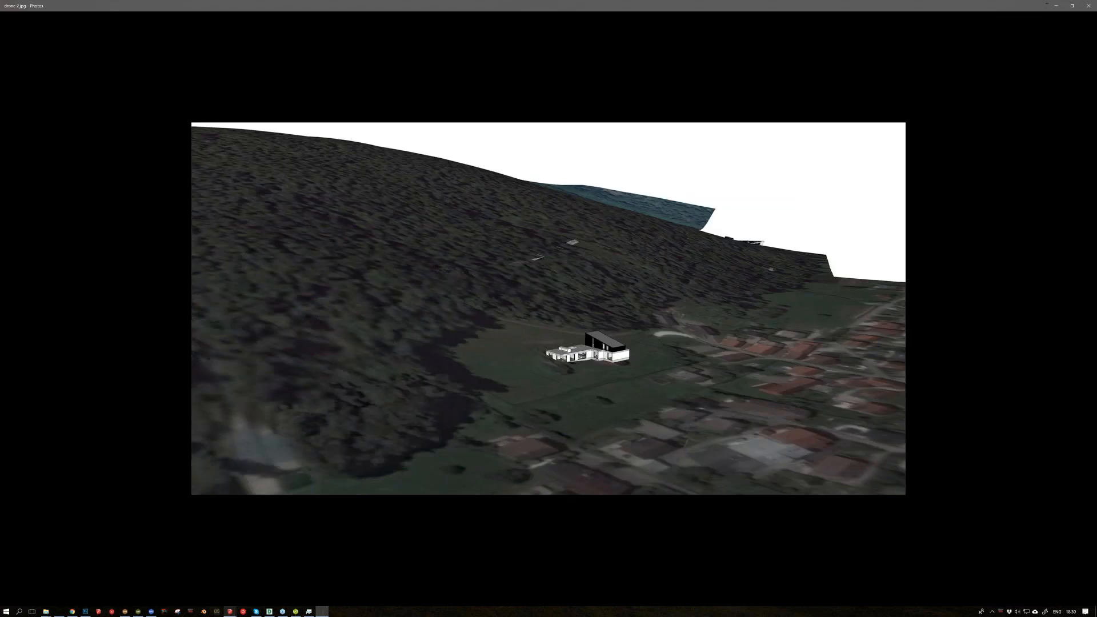
key(Right)
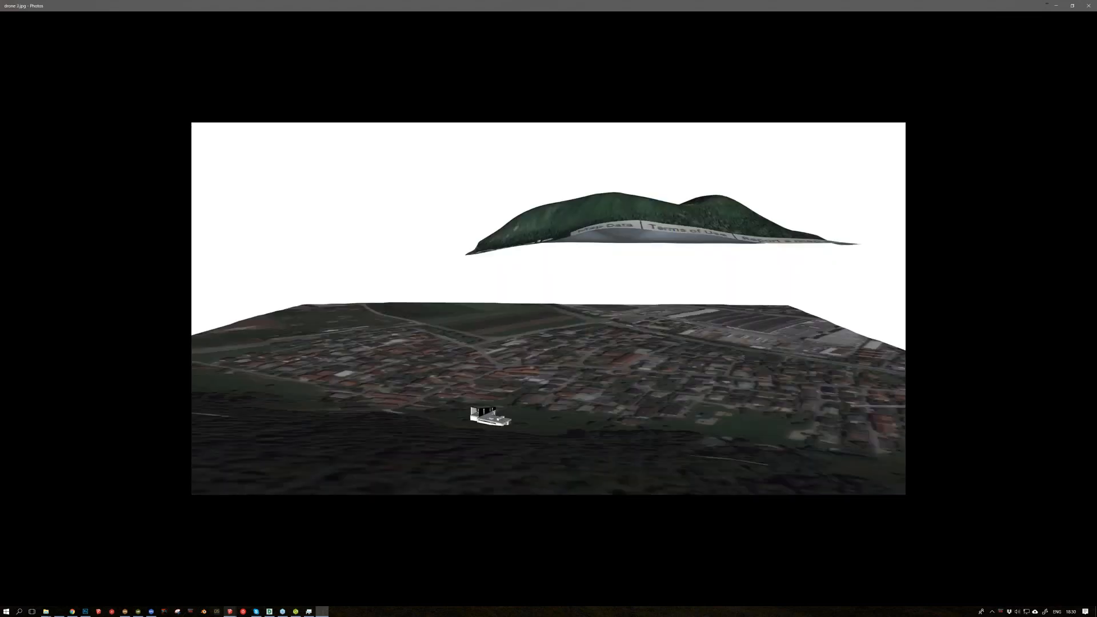
key(Left)
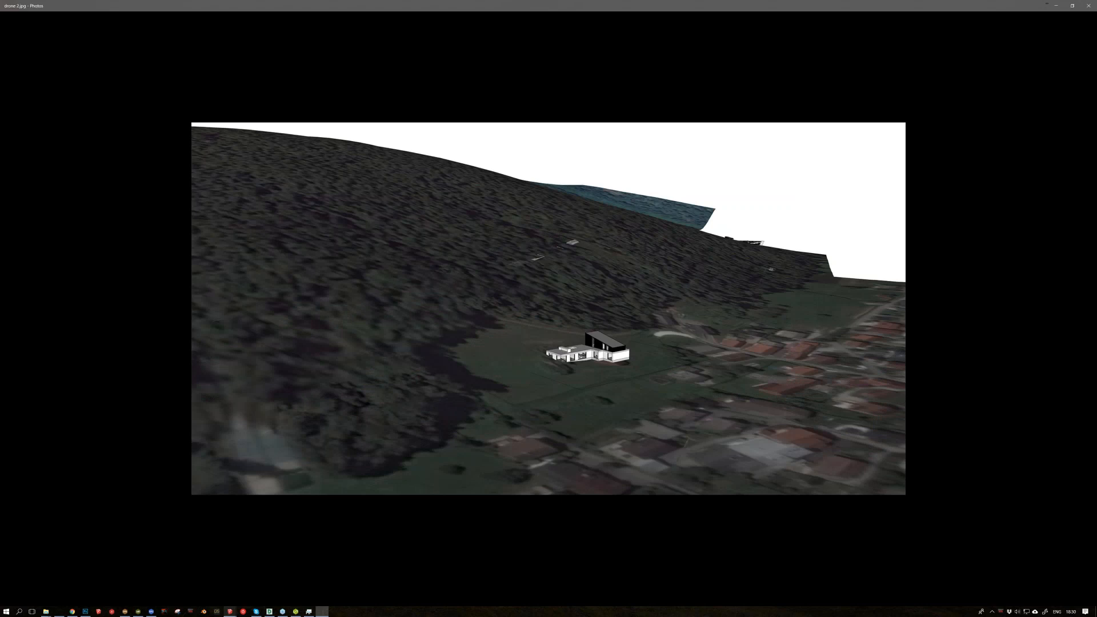
key(Right)
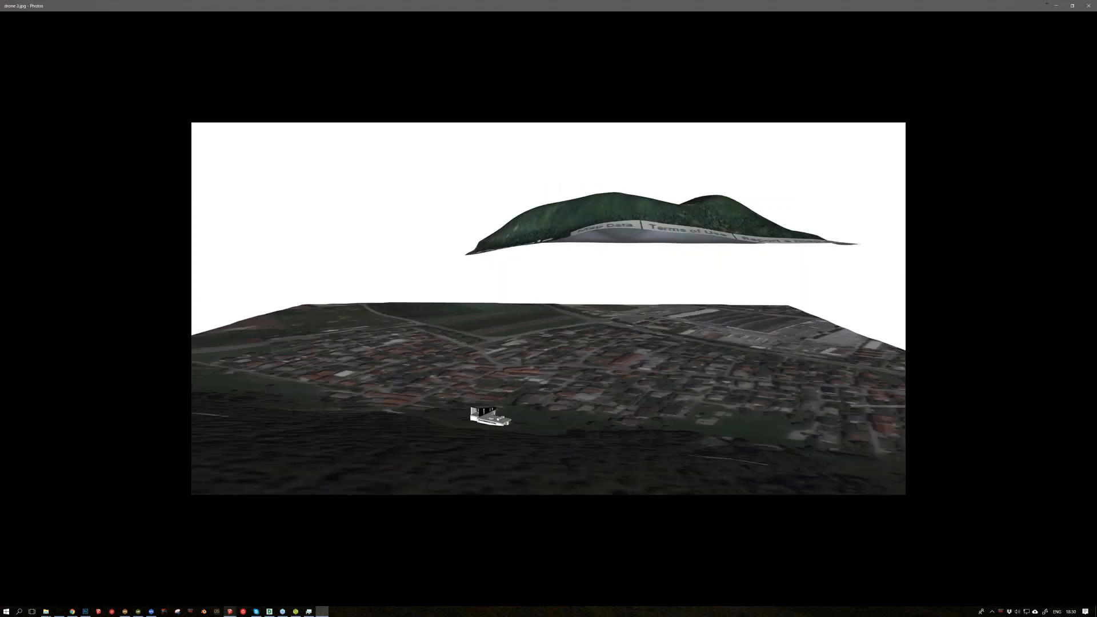
Step: Browse the two exterior photomontages and the untextured interior views through to the living room with the large window
key(Right)
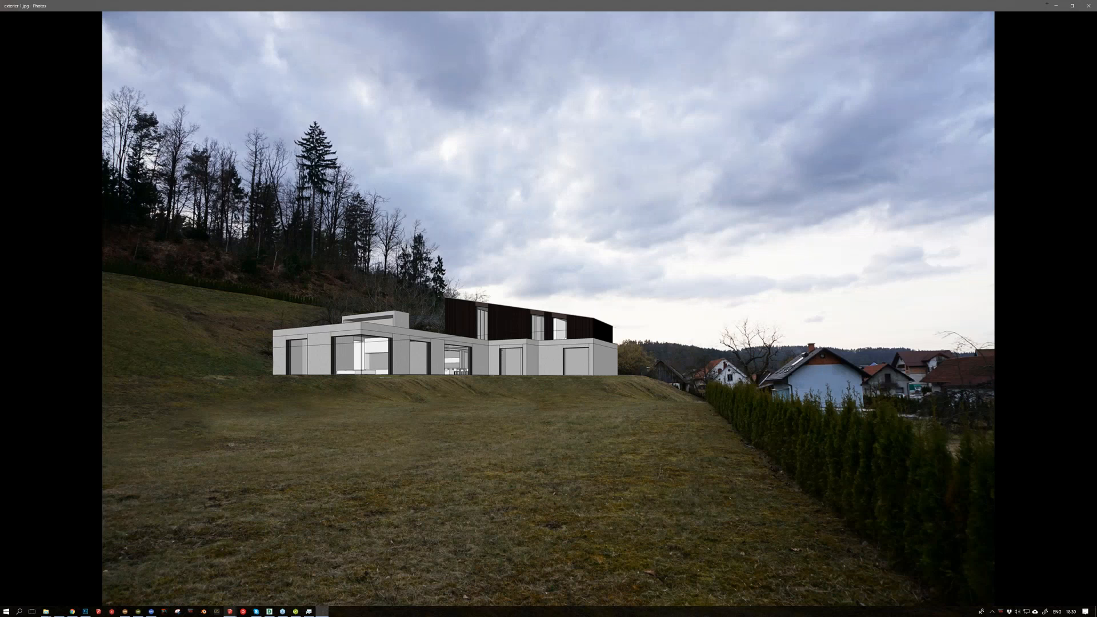
key(Right)
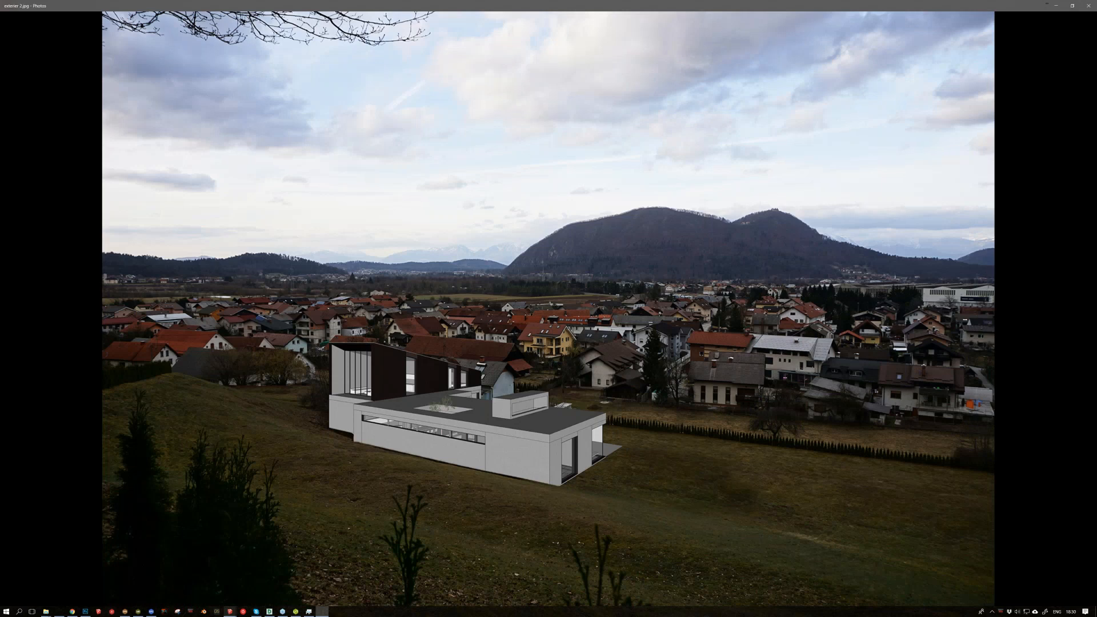
key(Right)
key(Right)
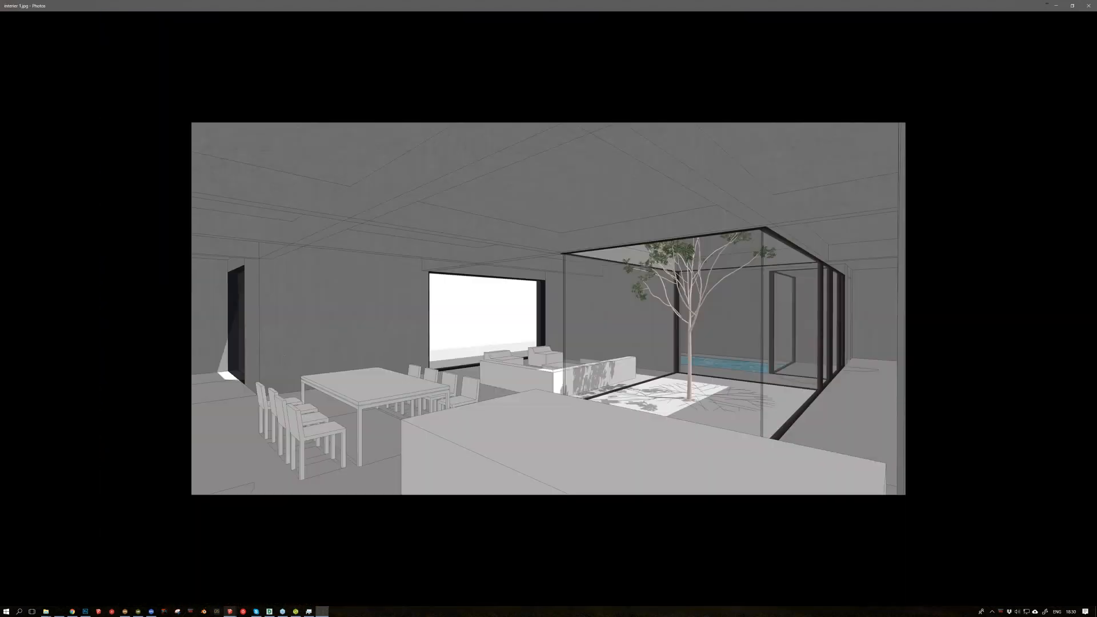
key(Right)
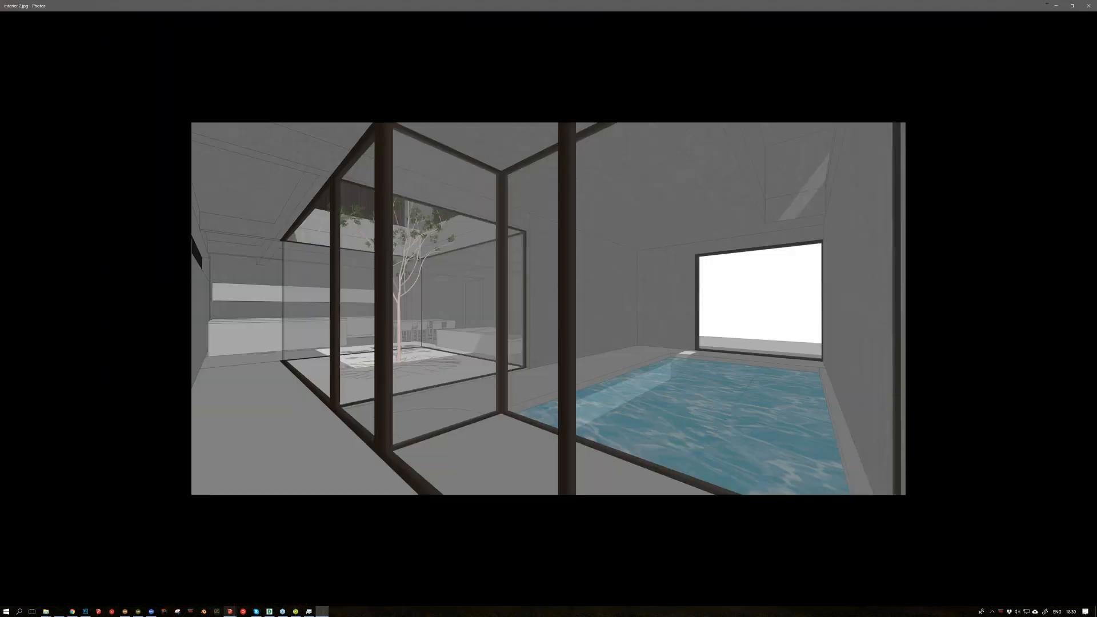
key(Right)
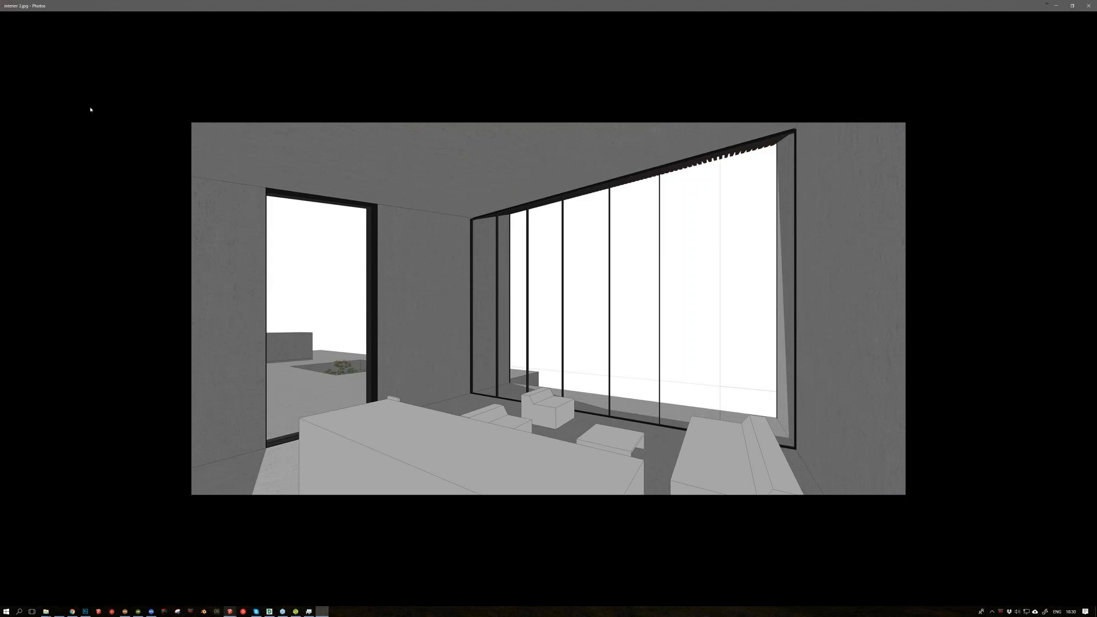
Step: Switch to the SketchUp exterior shots model and examine the house and its terraced terrain from a raised angle
key(alt+Tab)
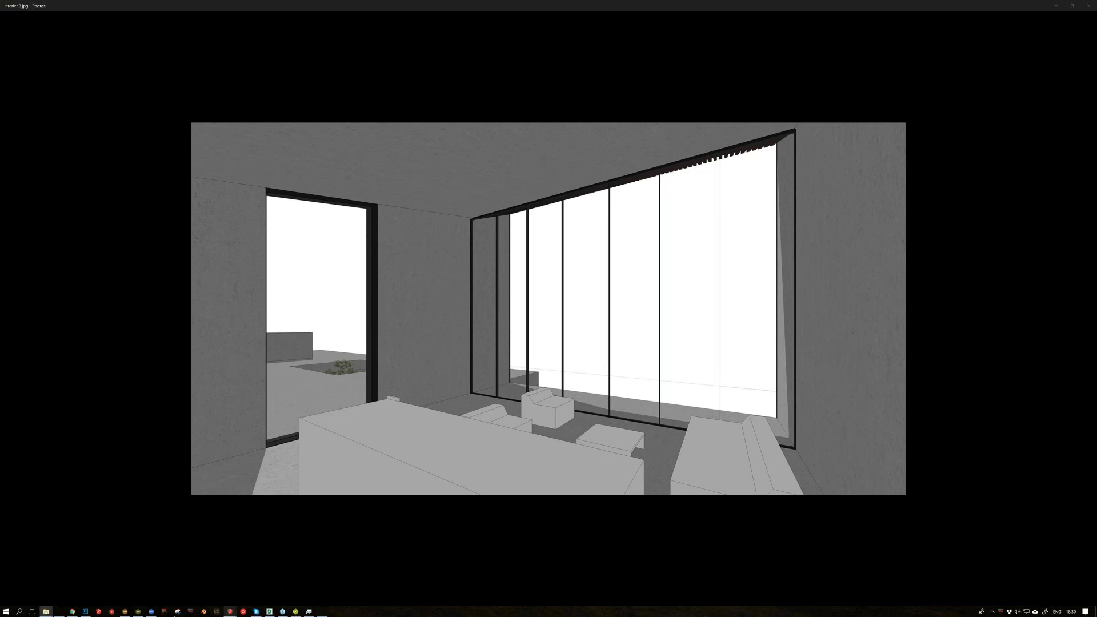
mouse_move(245, 611)
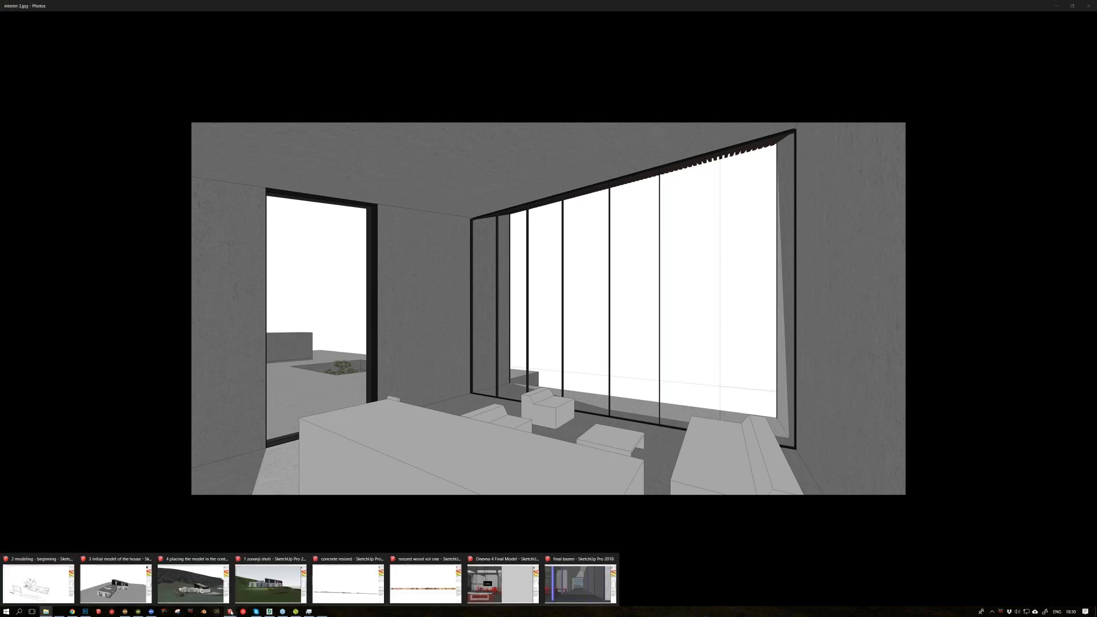
click(252, 592)
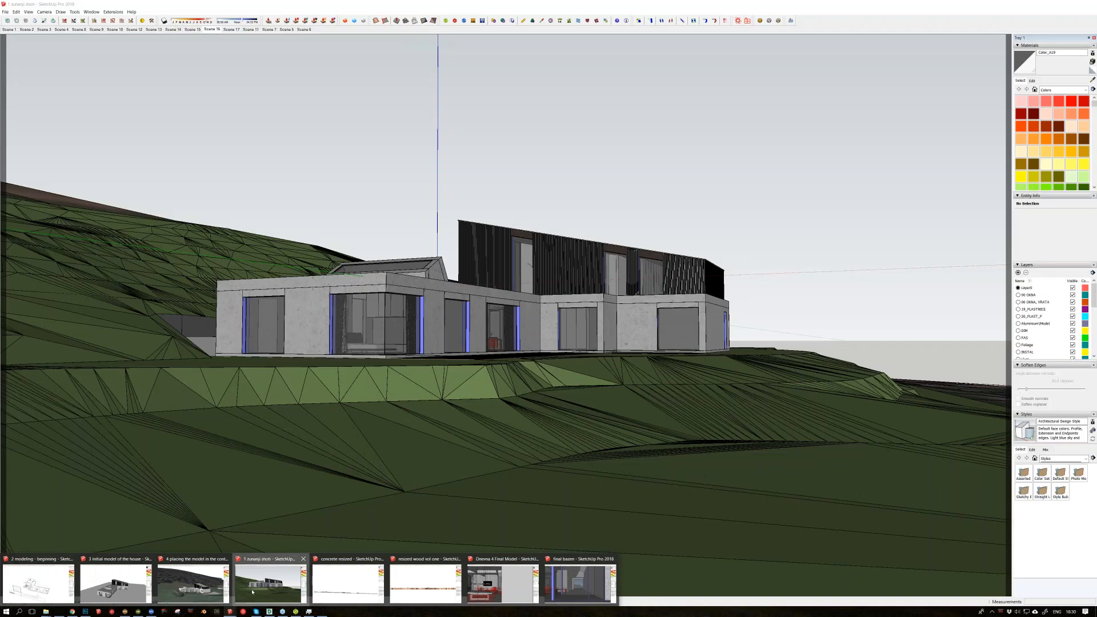
key(o)
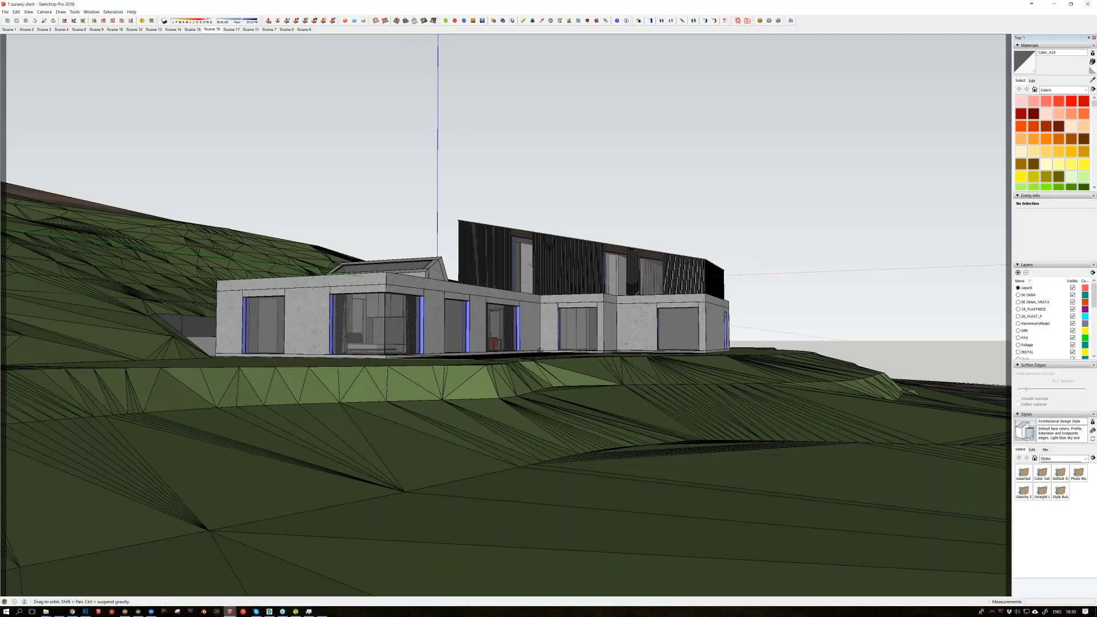
drag(540, 351, 518, 392)
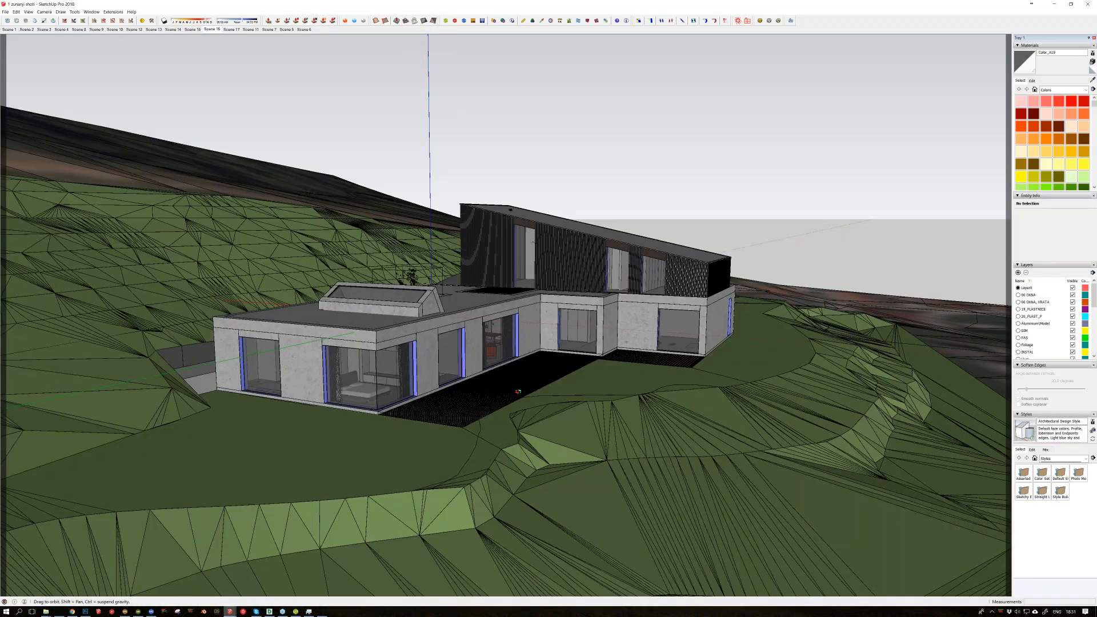
middle_drag(518, 392, 510, 398)
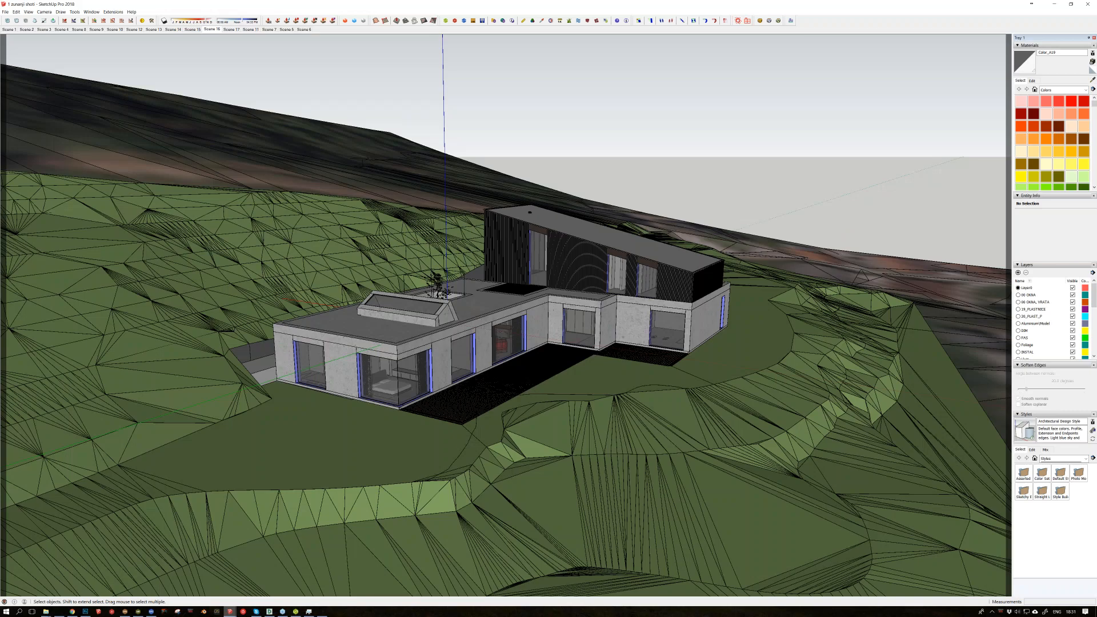
Step: Switch to DWG TrueView and look over the drawing sheets in 1.dwg up to a close view of the site plan
key(alt+Tab)
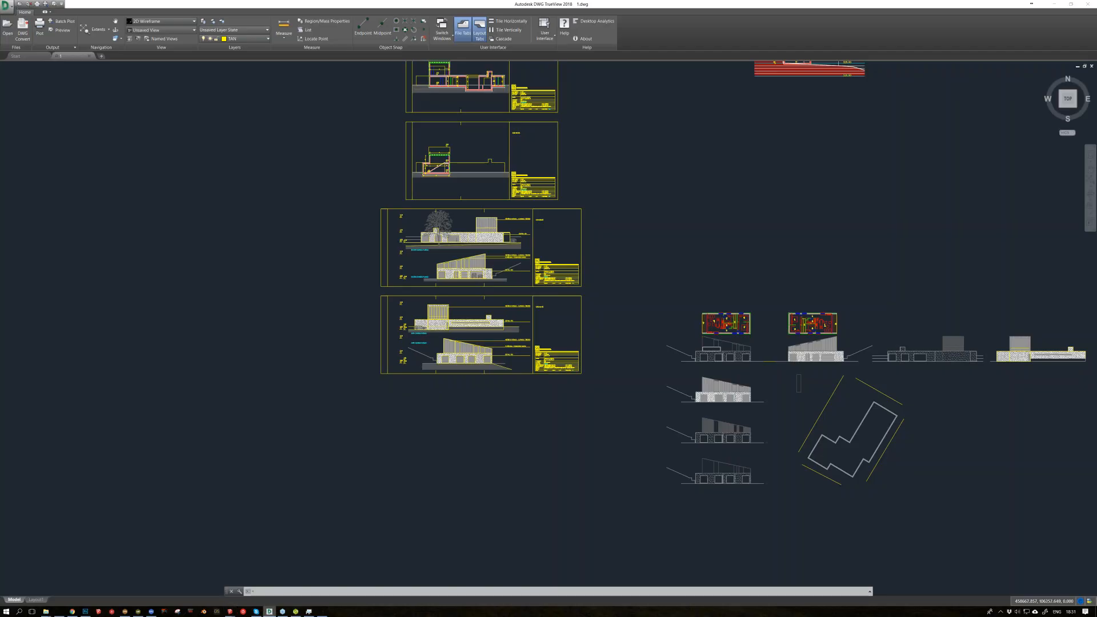
scroll(500, 403, down, 2)
middle_drag(582, 170, 587, 444)
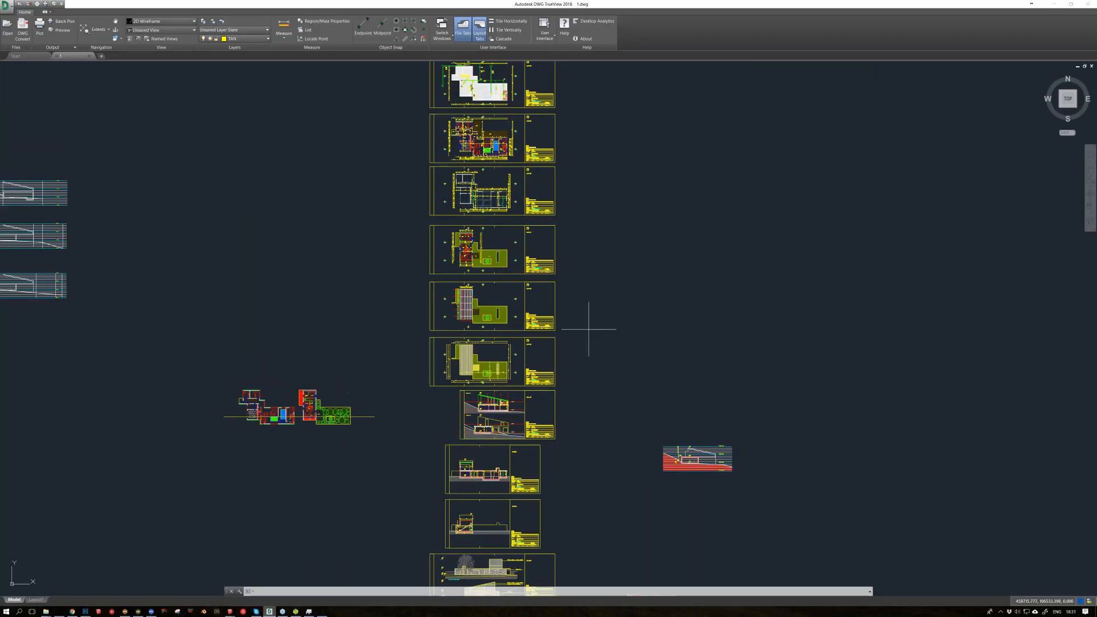
middle_drag(588, 318, 590, 594)
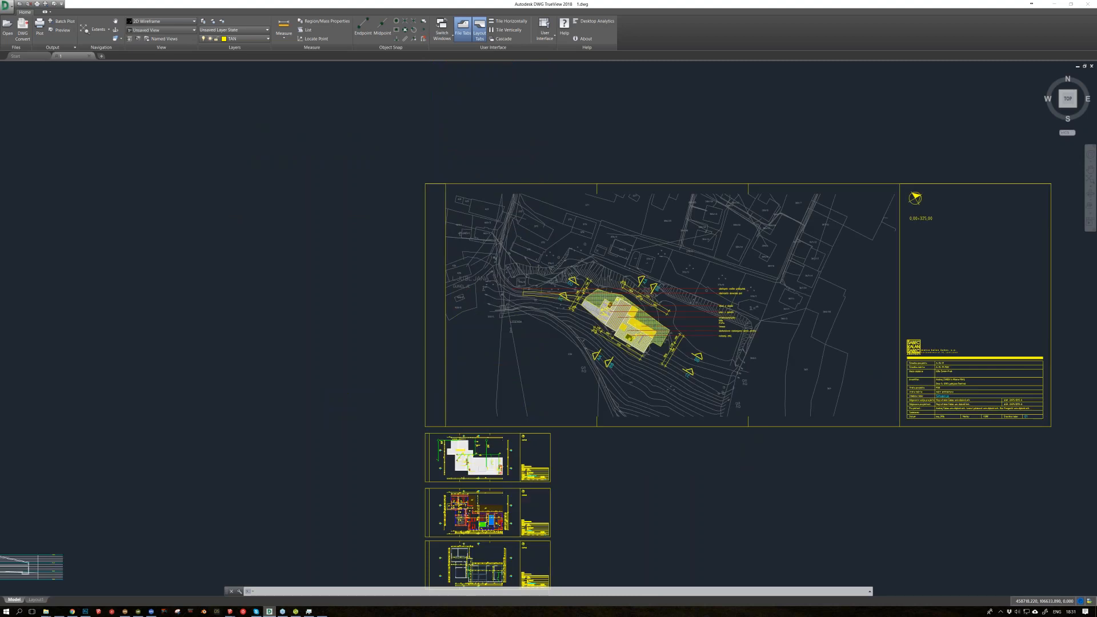
scroll(618, 341, up, 4)
Step: Return to the SketchUp exterior shots model and examine the house's concrete walls, roof and wooden terrace up close
mouse_move(229, 611)
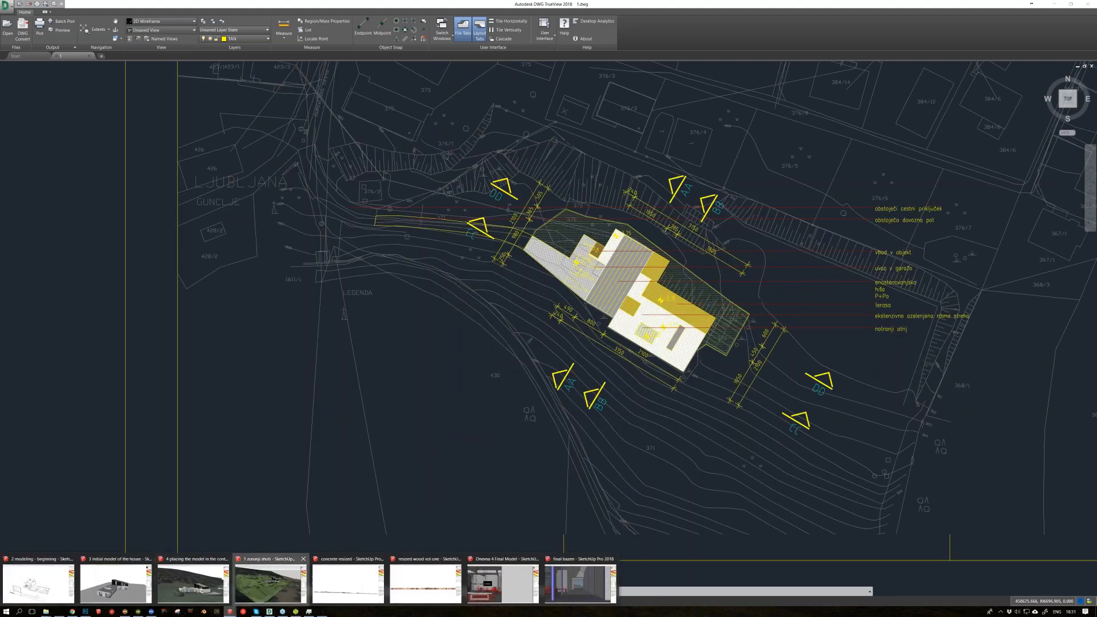
click(271, 583)
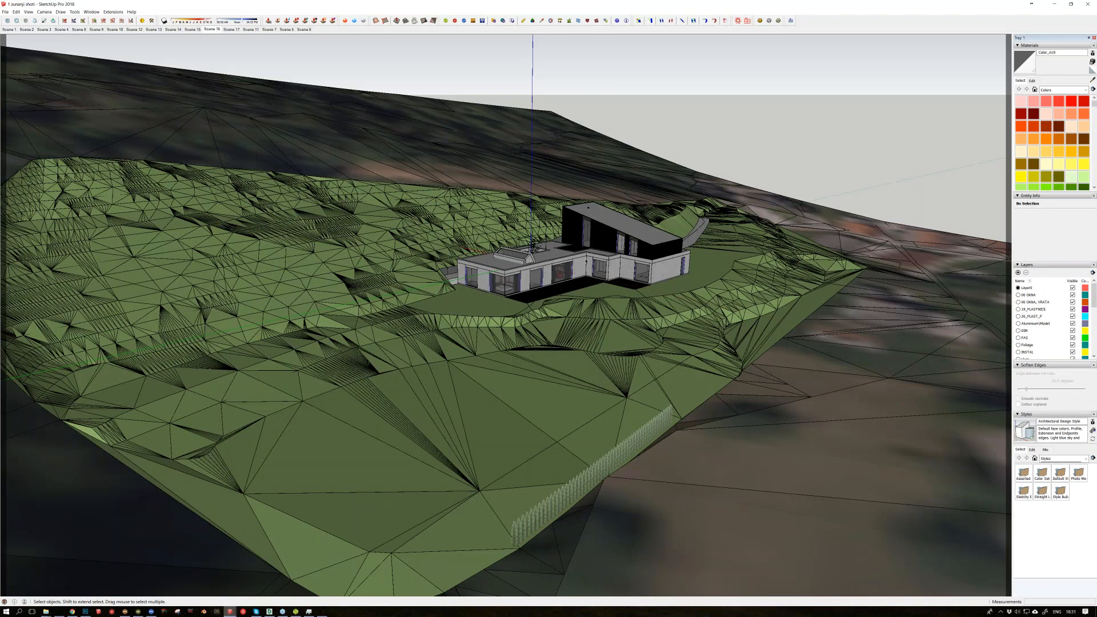
middle_drag(586, 261, 569, 259)
scroll(569, 258, up, 5)
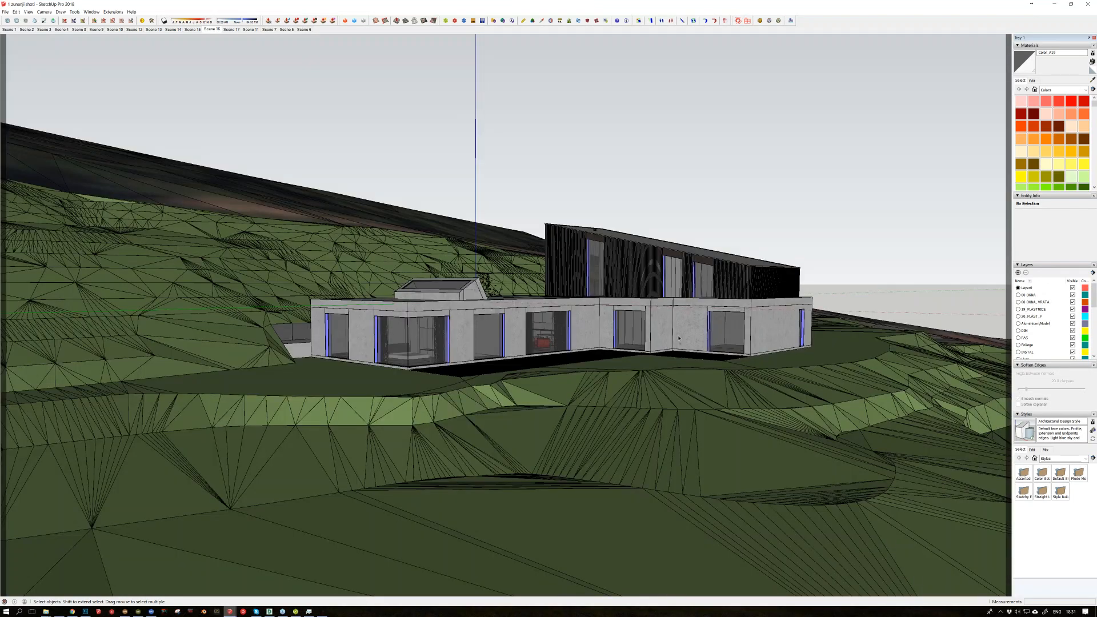
middle_drag(678, 338, 640, 347)
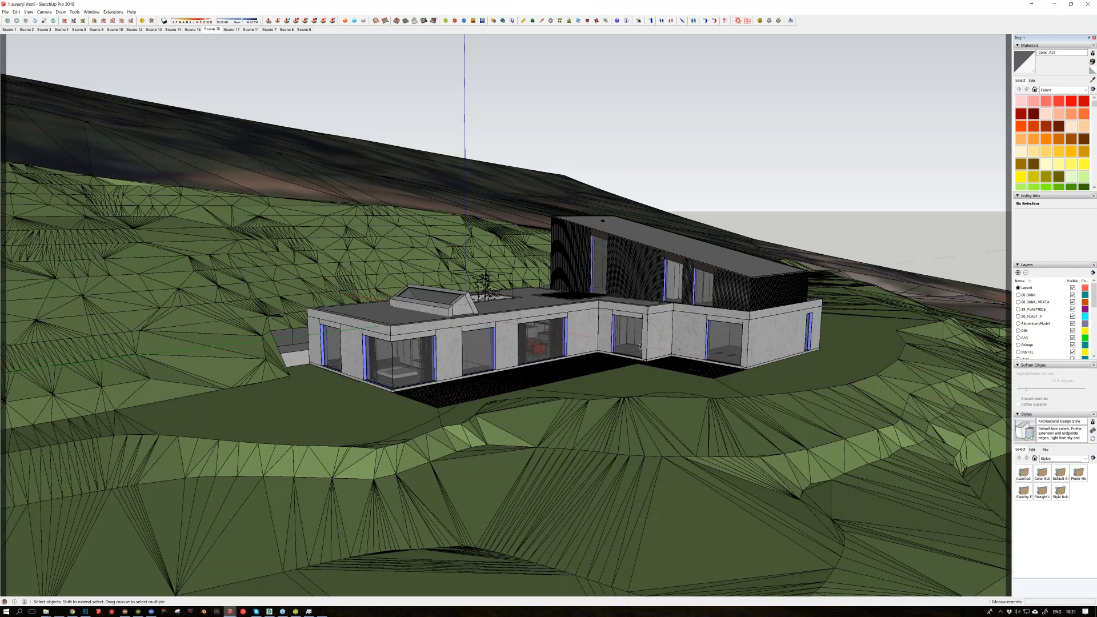
middle_drag(640, 346, 530, 350)
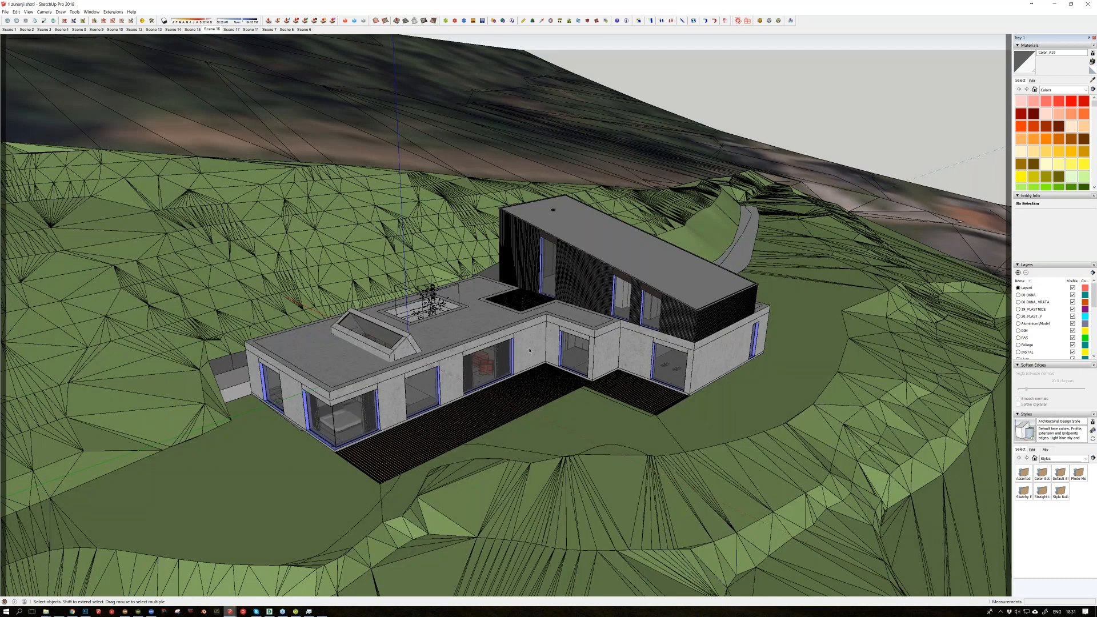
scroll(529, 350, up, 5)
Step: Switch to the SketchUp concrete materials file, examine the Concrete 12 sample up close, and move the Scene Manager window off the view
mouse_move(230, 611)
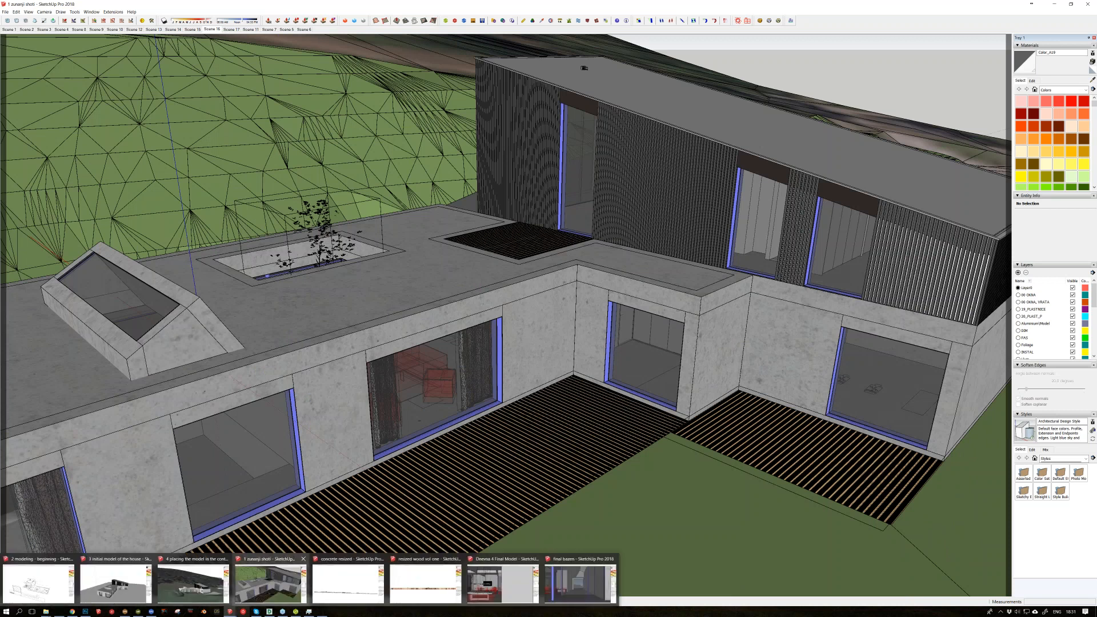
click(335, 587)
mouse_move(353, 433)
middle_down()
mouse_move(379, 432)
mouse_move(443, 472)
middle_up()
scroll(425, 400, up, 7)
scroll(443, 471, up, 8)
middle_drag(479, 409, 538, 377)
scroll(537, 377, up, 6)
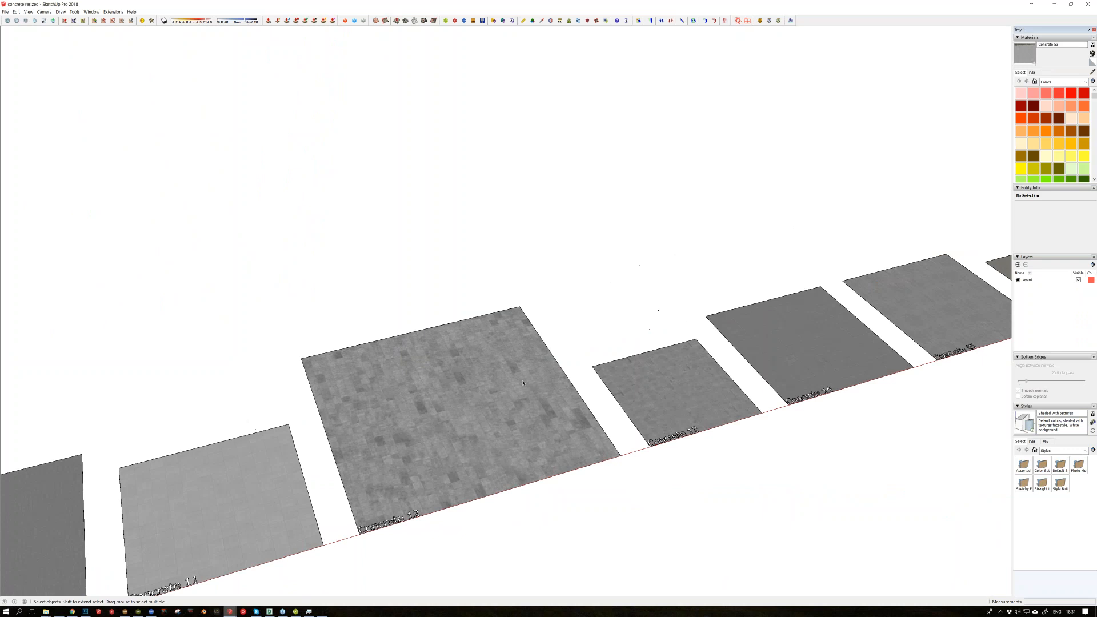
scroll(538, 377, up, 2)
scroll(494, 369, up, 2)
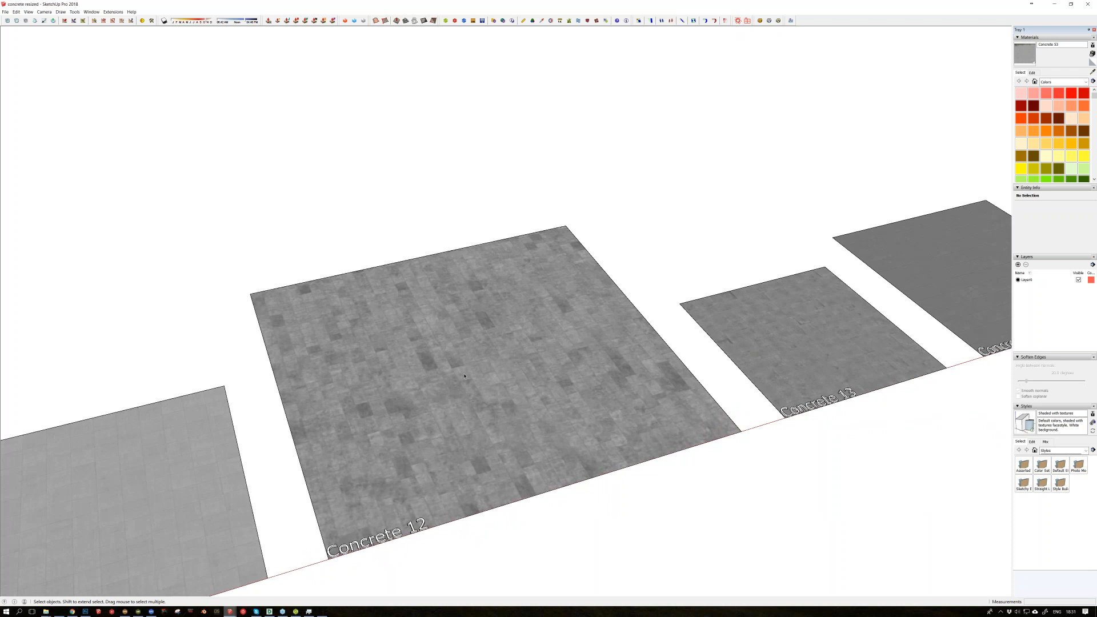
middle_drag(464, 375, 458, 381)
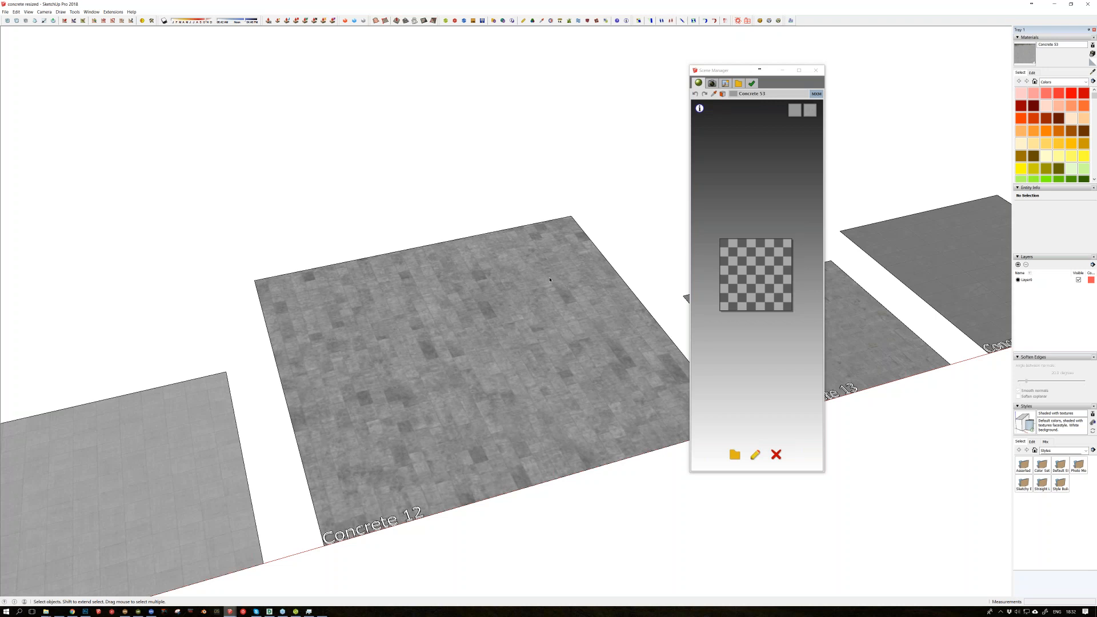
drag(736, 73, 0, 66)
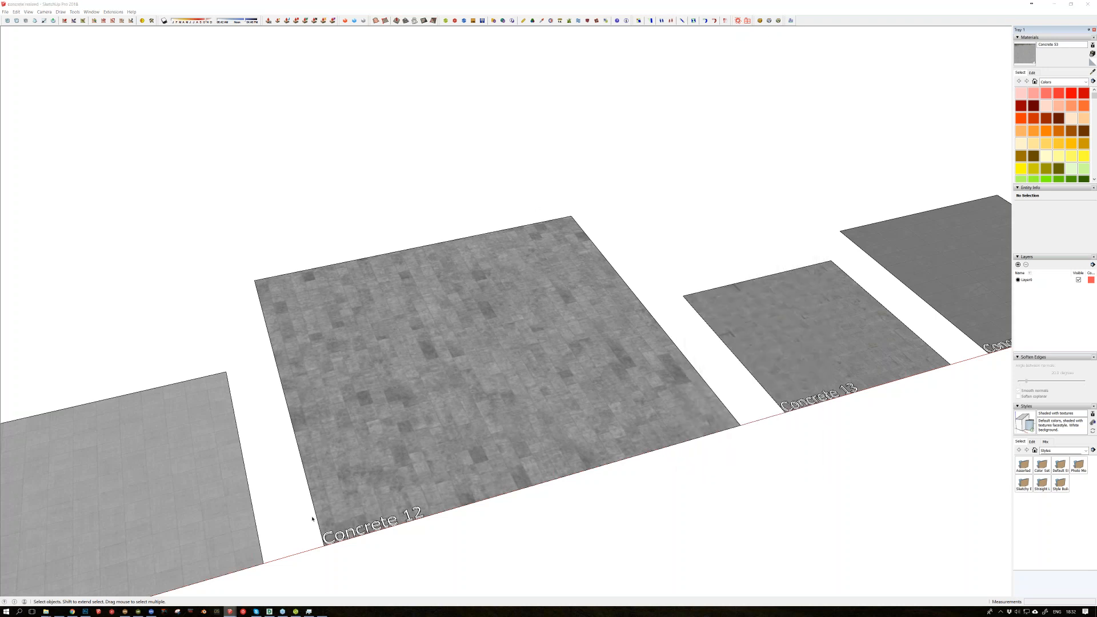
mouse_move(233, 614)
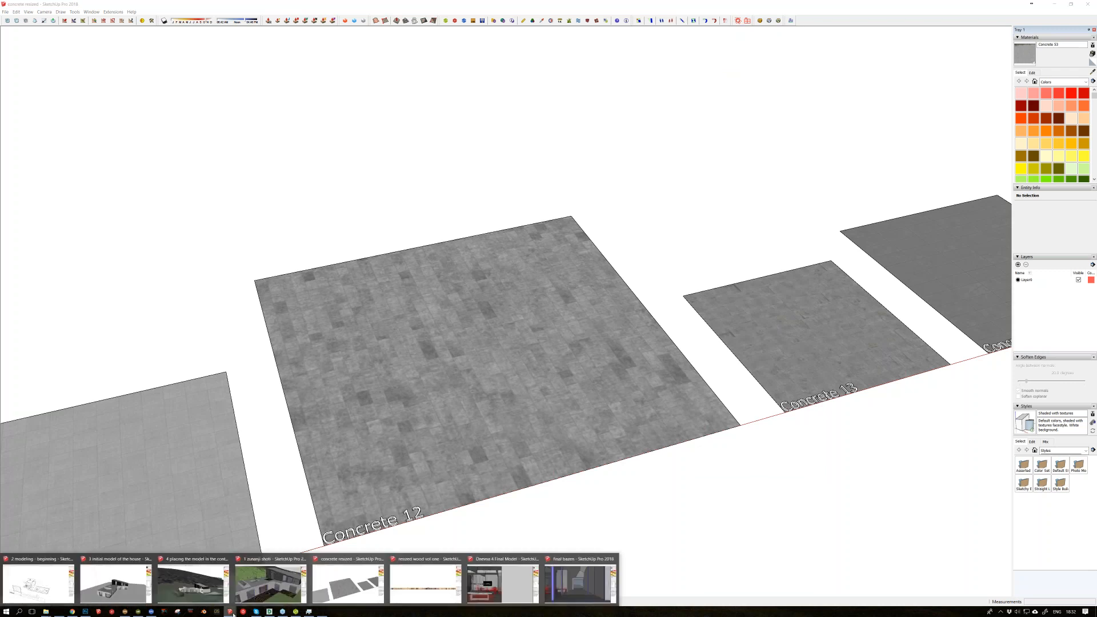
click(406, 152)
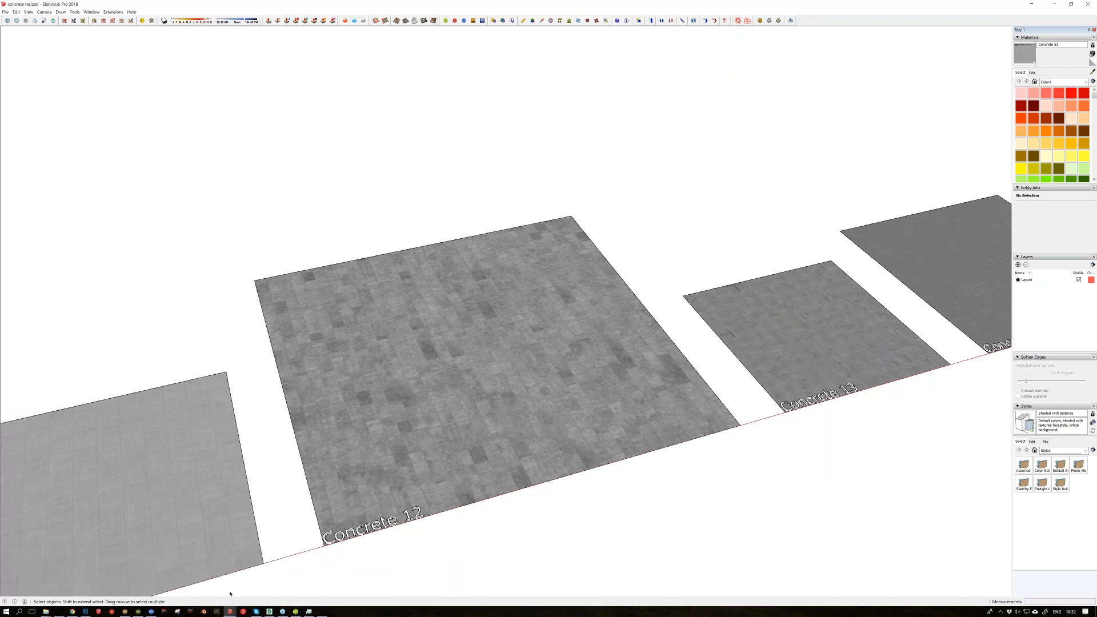
click(229, 611)
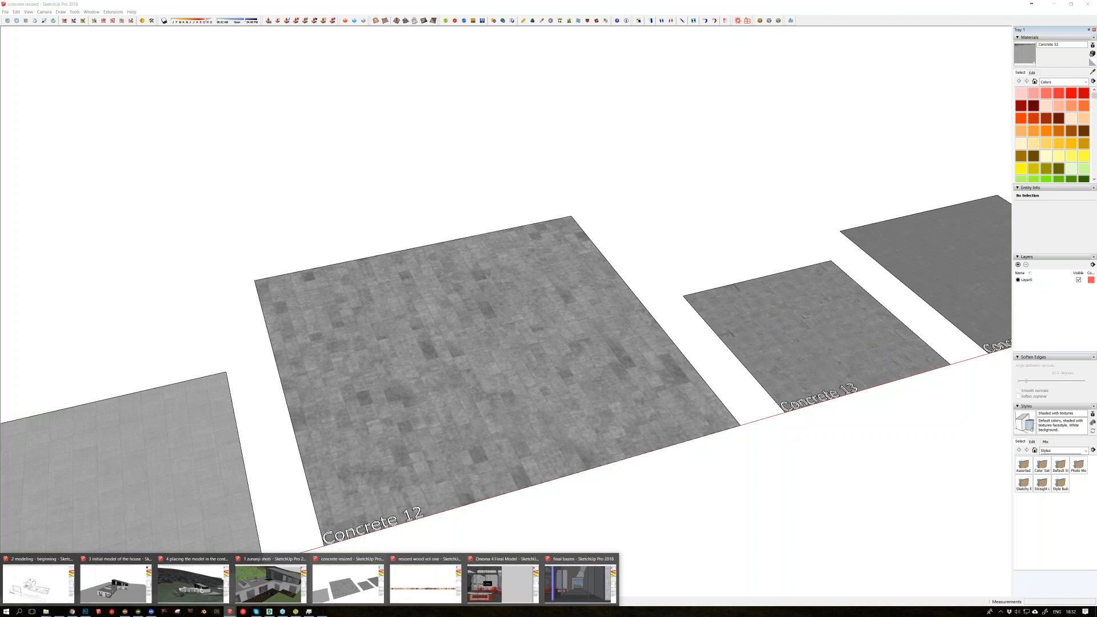
click(547, 510)
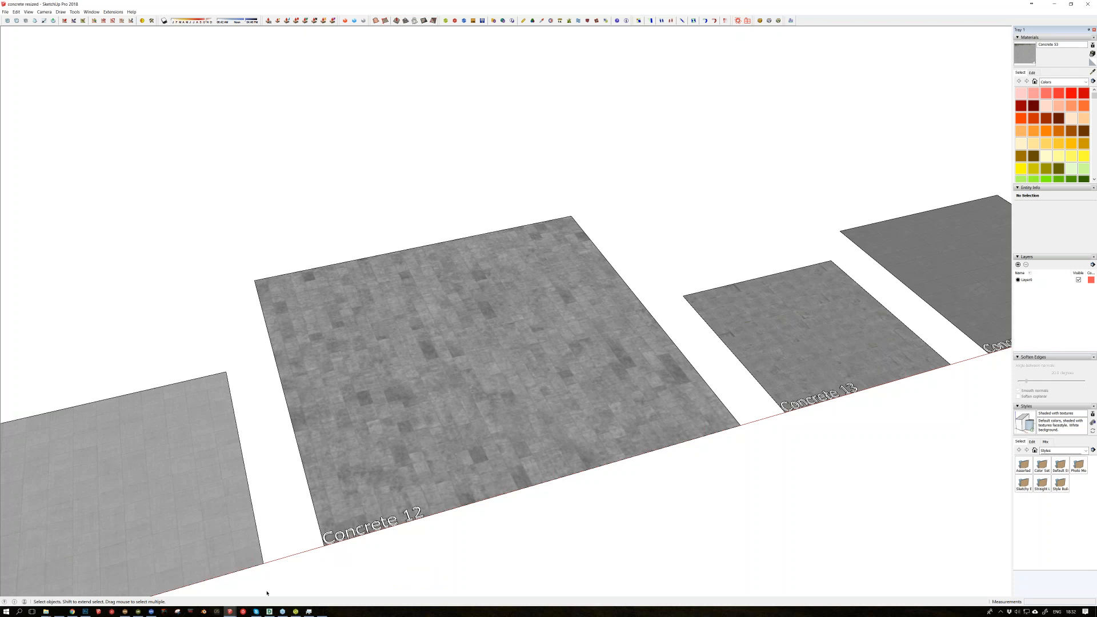
Step: Switch back to the exterior shots model to compare the concrete on the house's facade with the sample
click(230, 611)
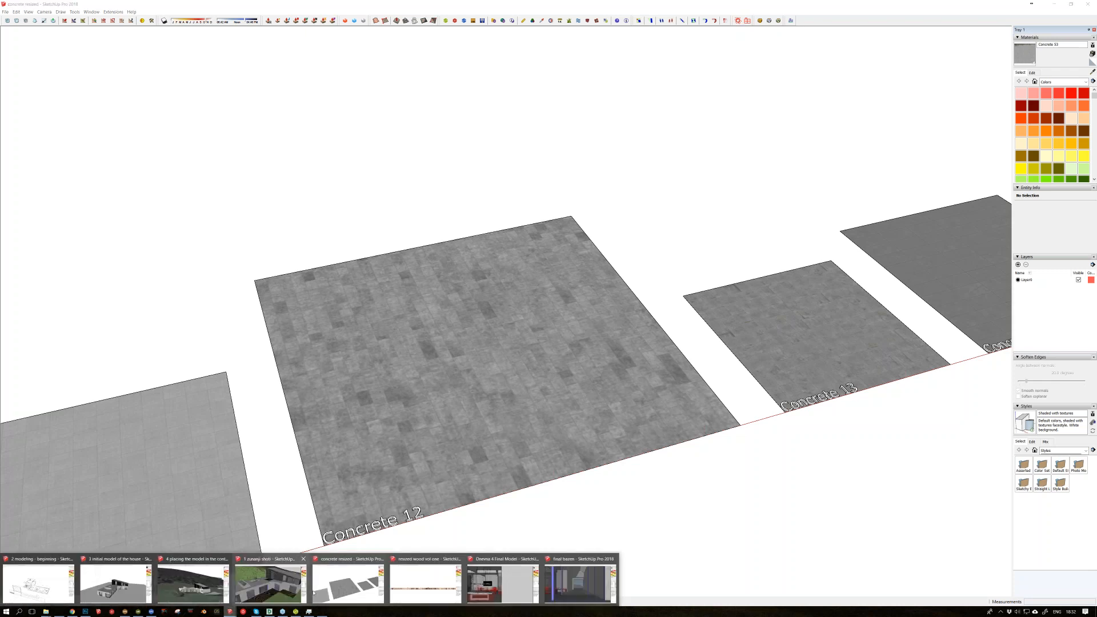
click(265, 589)
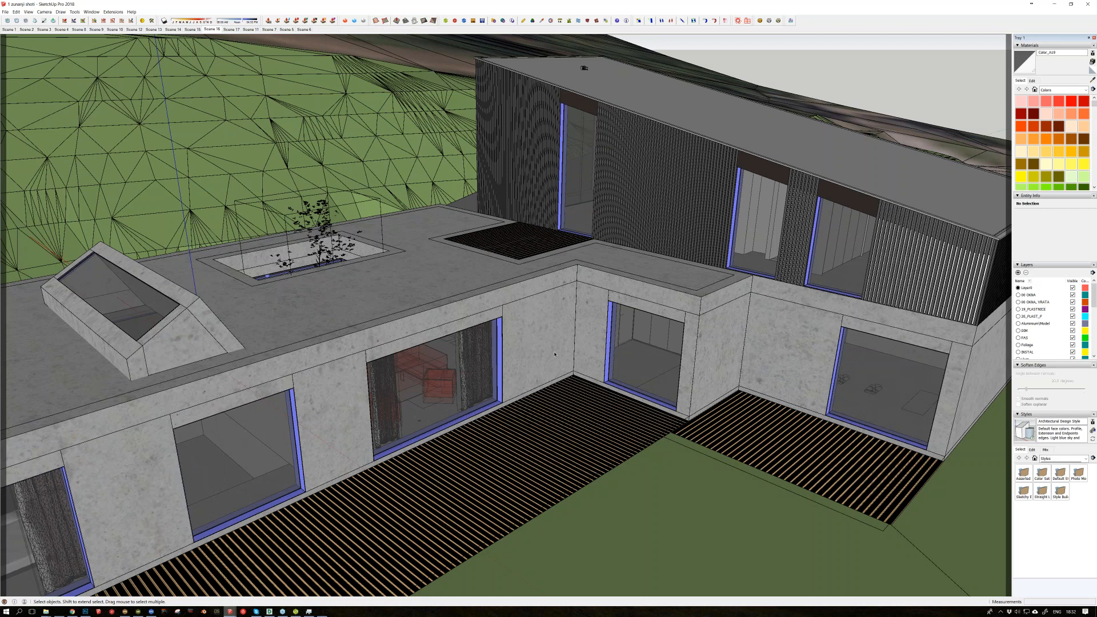
middle_drag(554, 354, 541, 322)
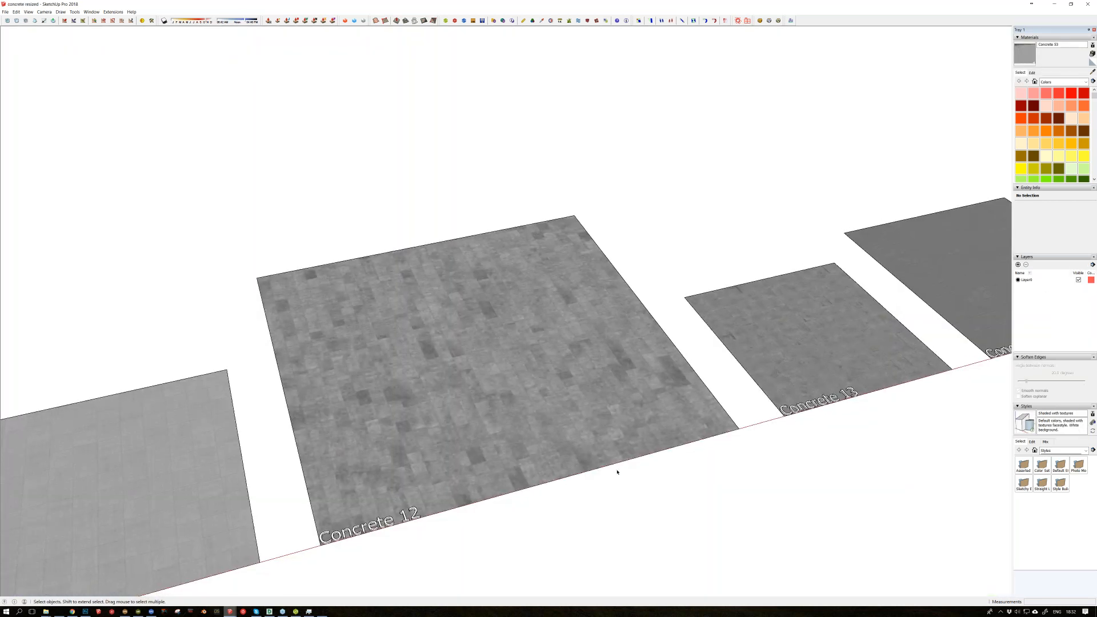
Step: Look over the row of concrete samples and copy the Concrete 12 sample
middle_drag(617, 472, 607, 458)
scroll(600, 443, down, 8)
scroll(597, 436, down, 2)
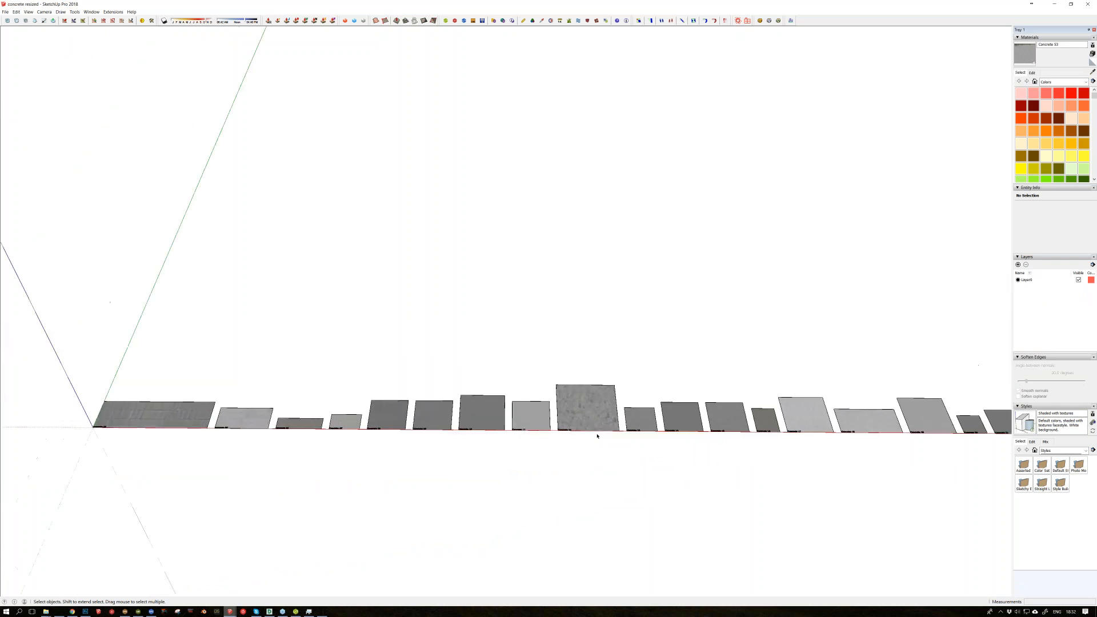
scroll(520, 411, up, 4)
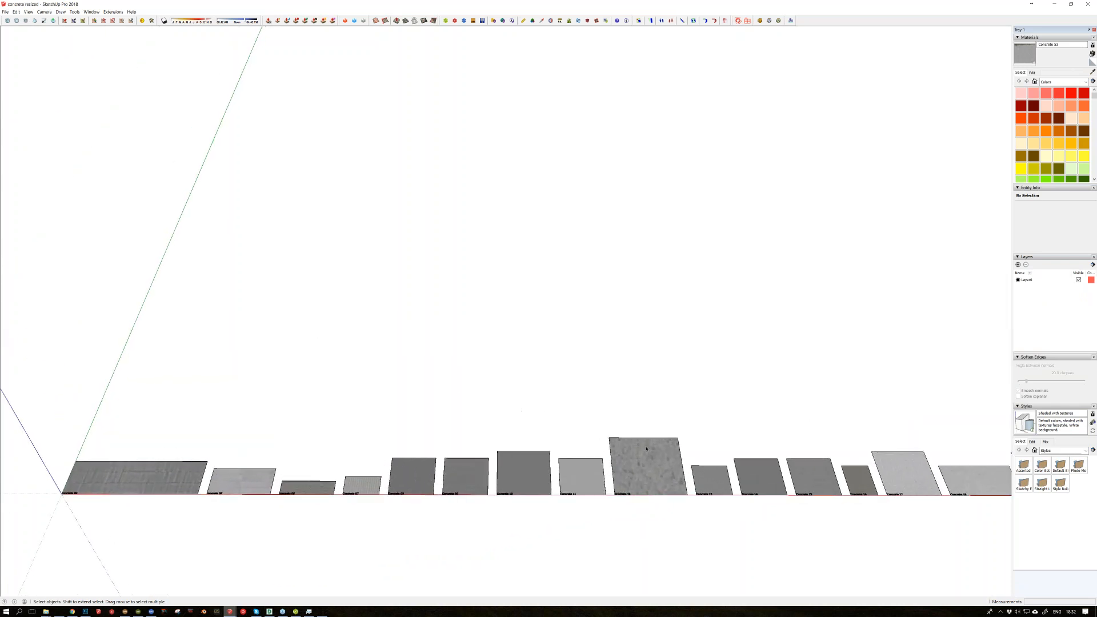
middle_drag(534, 420, 543, 421)
scroll(457, 414, up, 1)
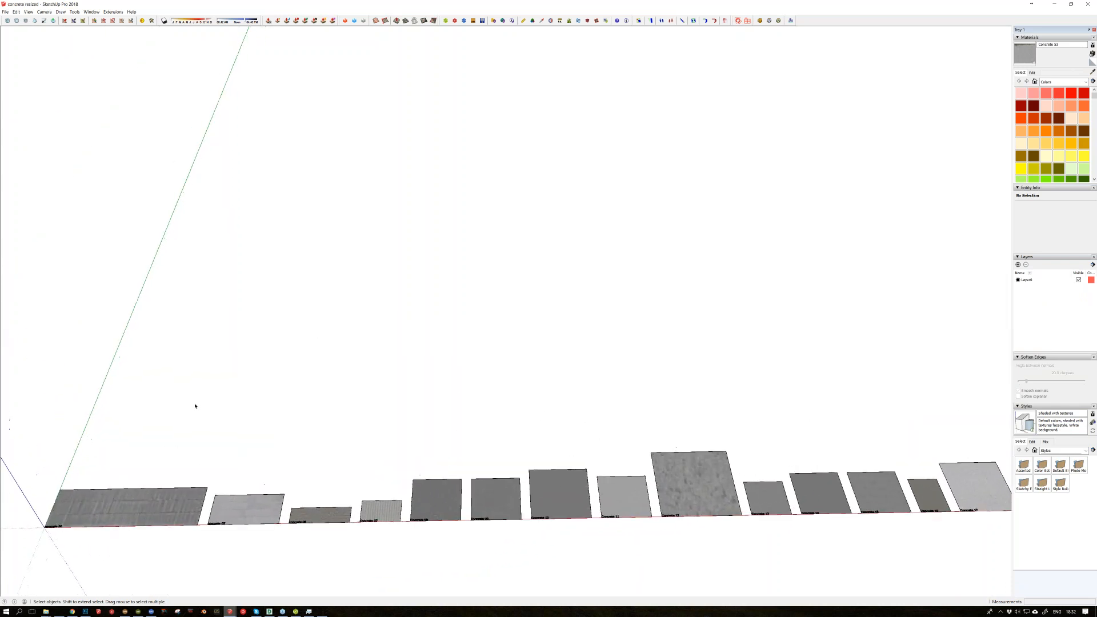
shift+middle_drag(694, 464, 655, 460)
scroll(656, 460, up, 5)
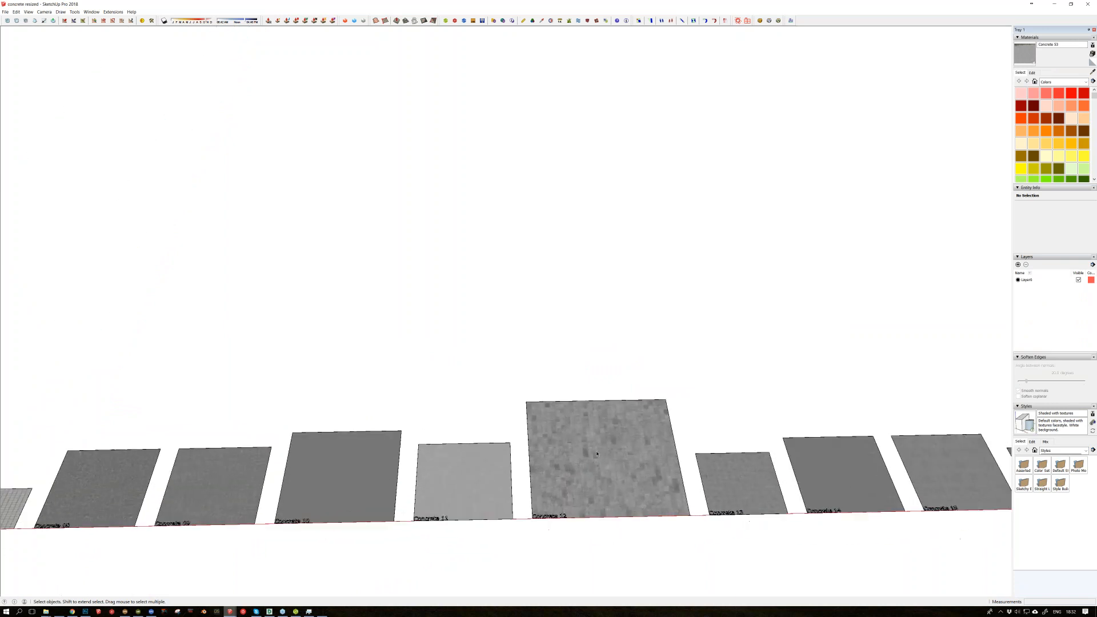
click(569, 399)
scroll(571, 406, up, 4)
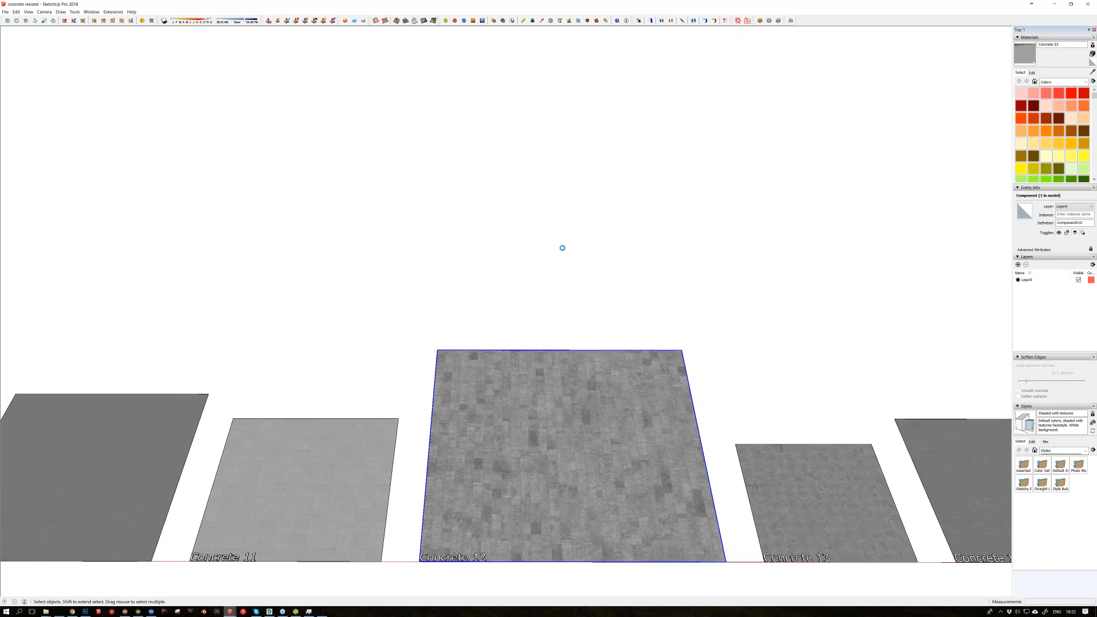
Step: Switch to the exterior shots model and paste the concrete sample on the lawn beside the house
mouse_move(269, 611)
click(230, 612)
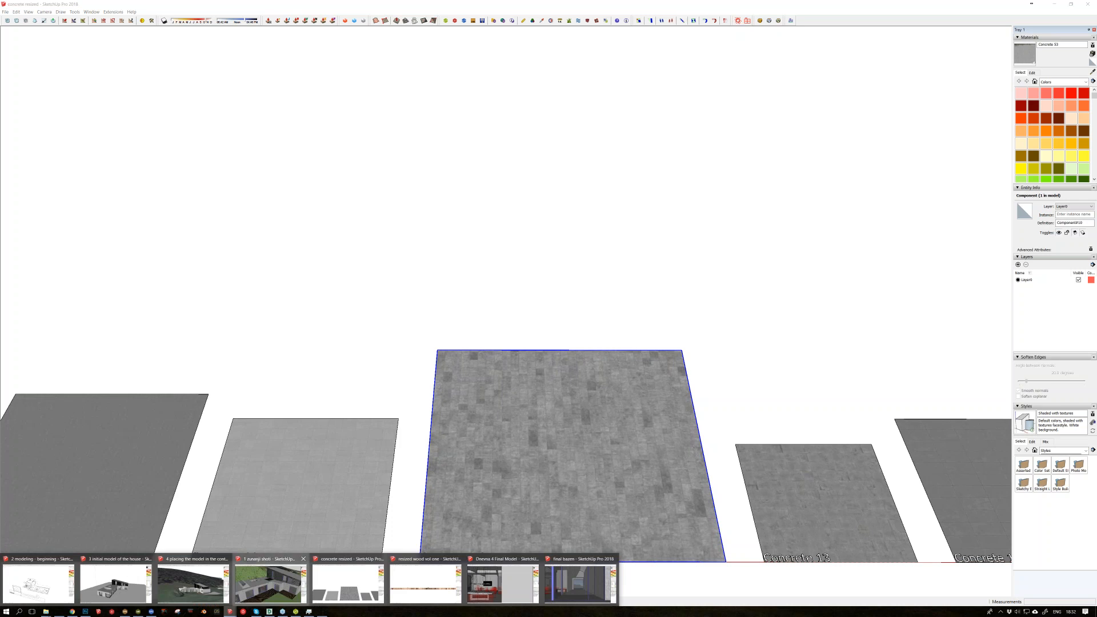
click(269, 583)
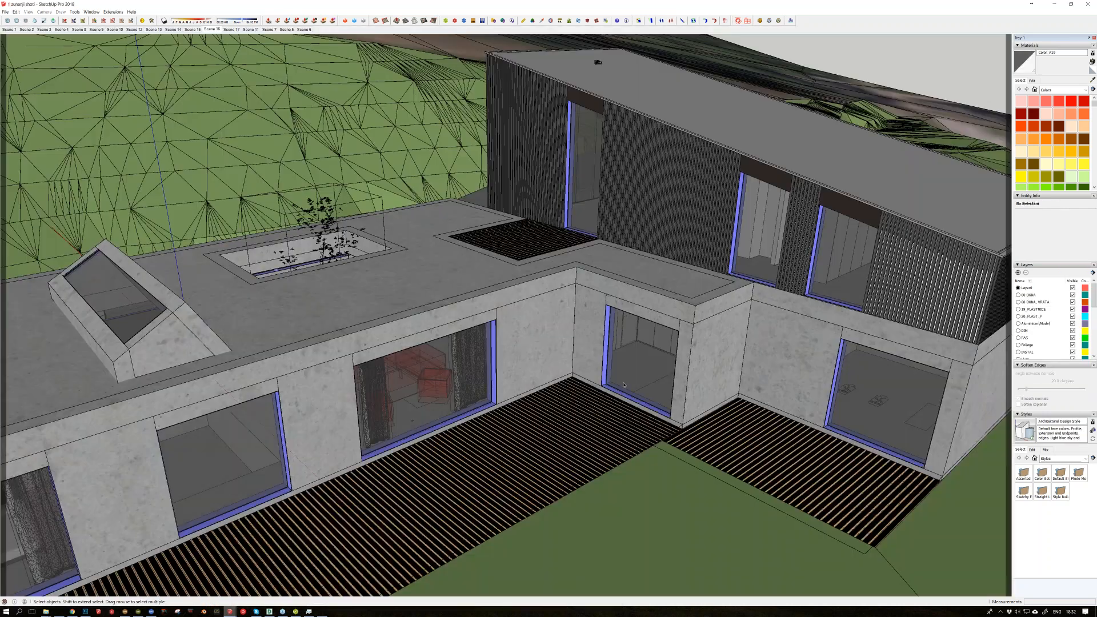
scroll(624, 384, down, 8)
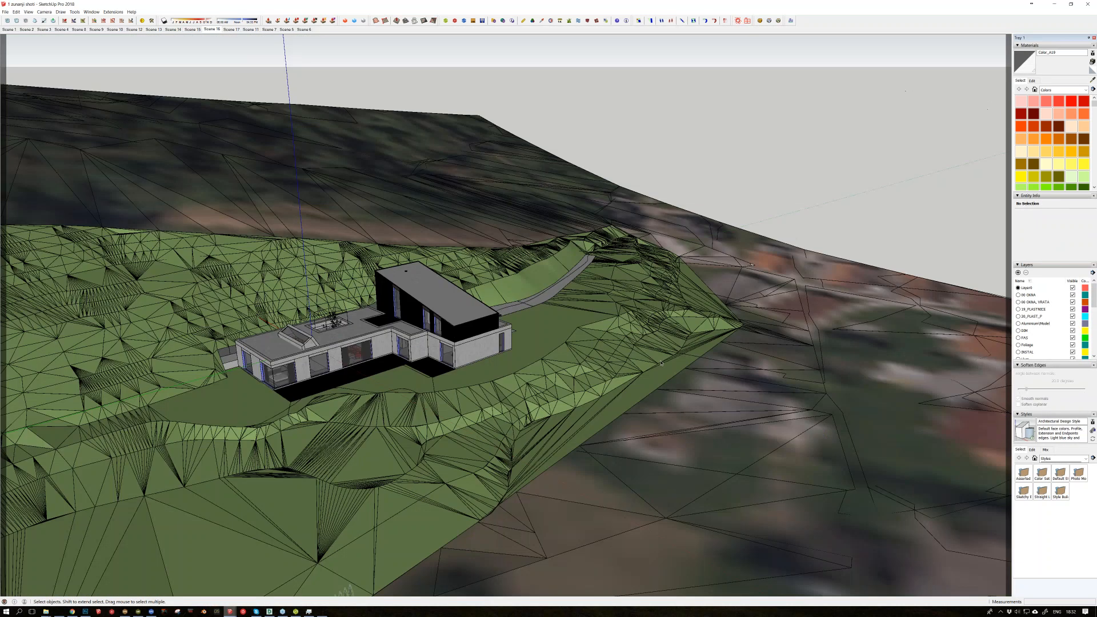
key(m)
scroll(502, 365, up, 1)
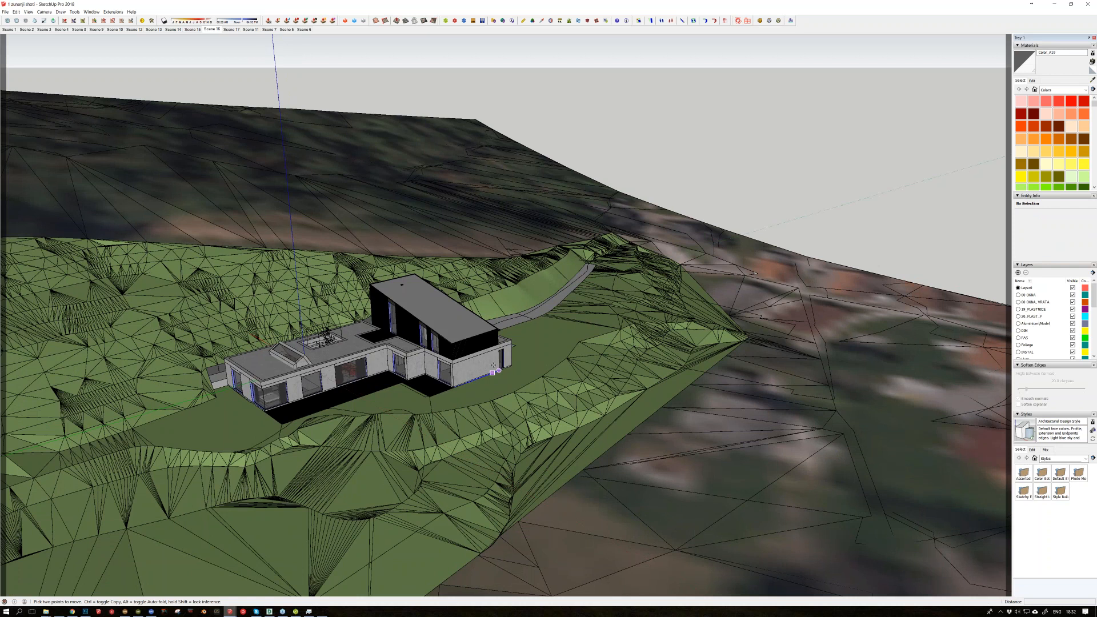
scroll(494, 365, up, 2)
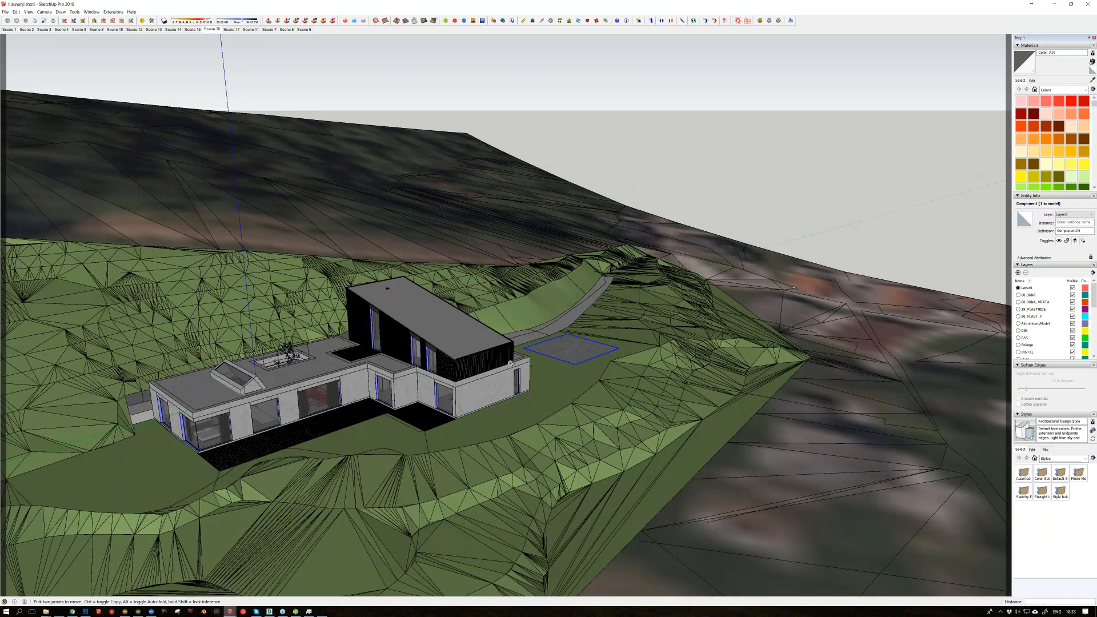
scroll(510, 363, up, 1)
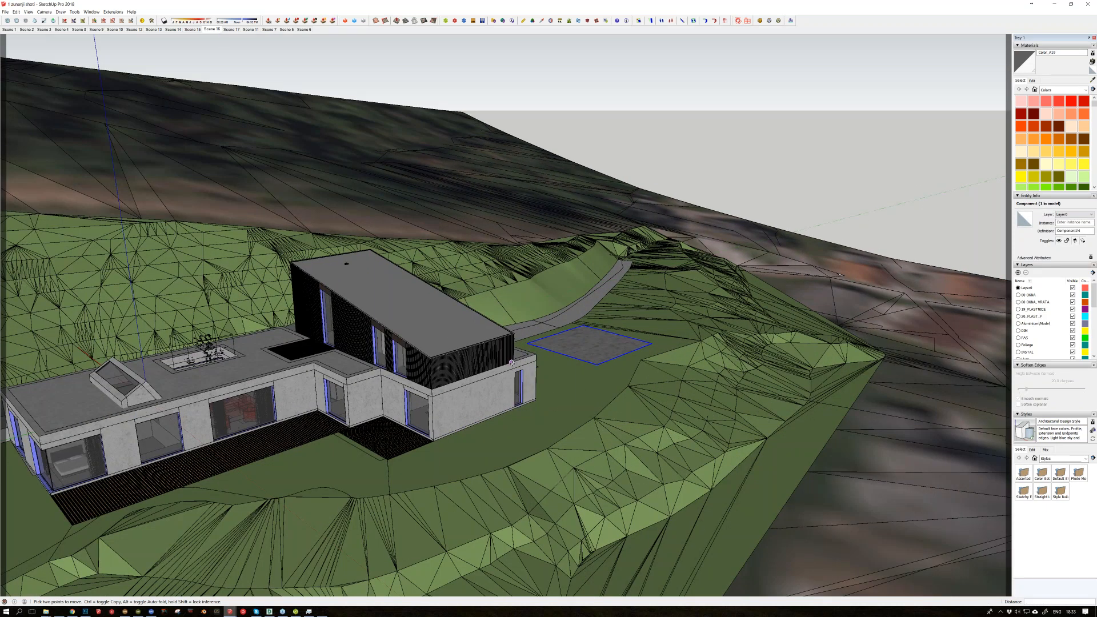
scroll(512, 362, up, 1)
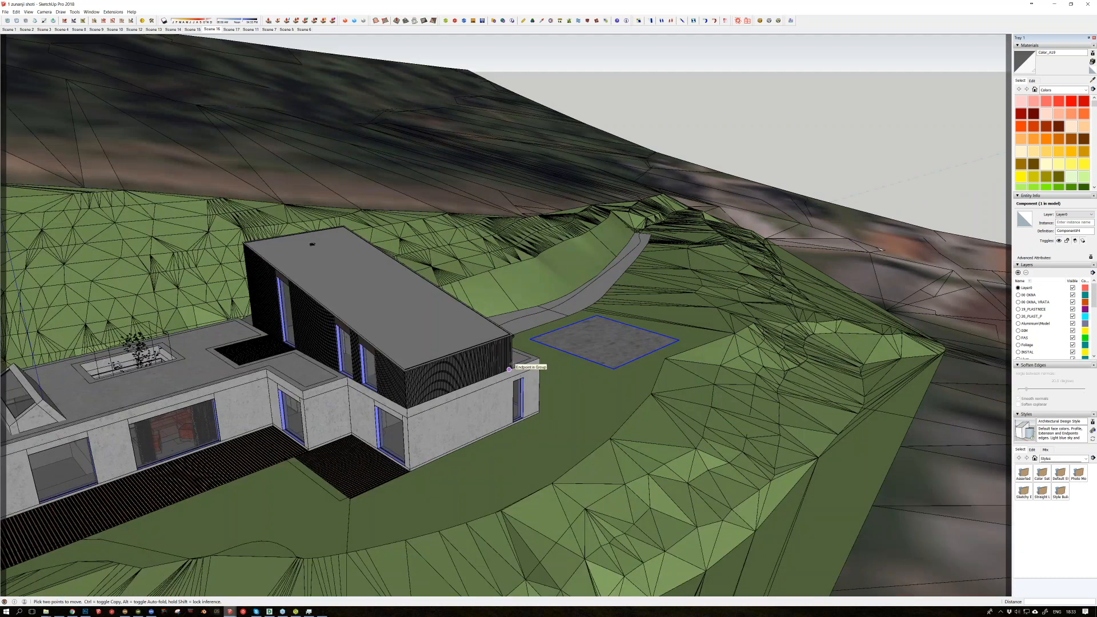
Step: Examine the pasted concrete sample up close and compare its scale with the house's facade and driveway
middle_drag(509, 369, 457, 405)
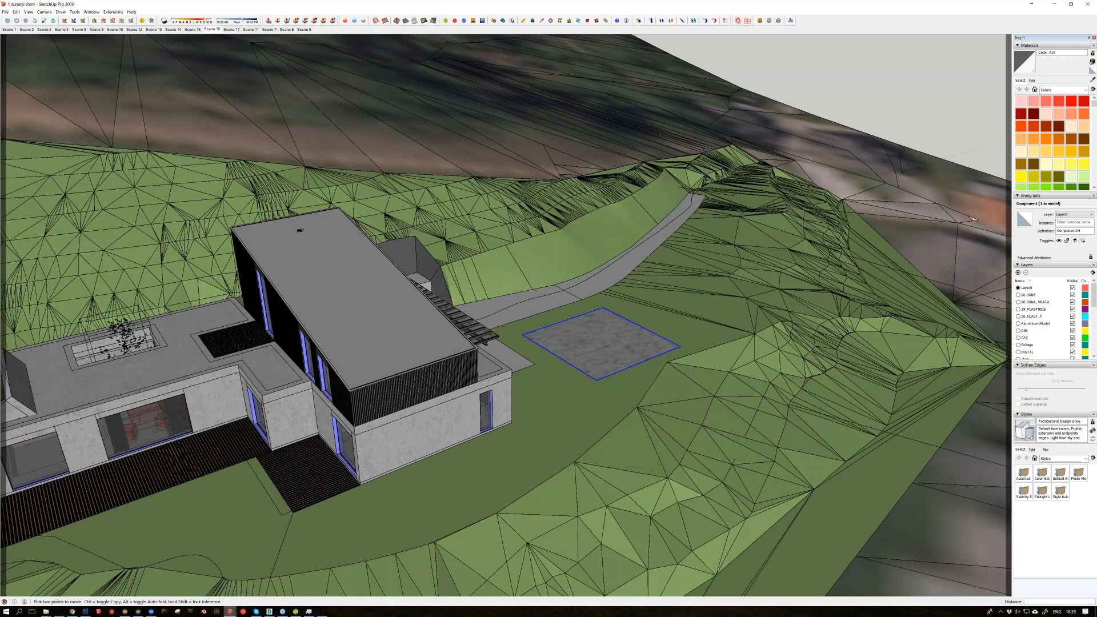
scroll(609, 345, up, 4)
key(space)
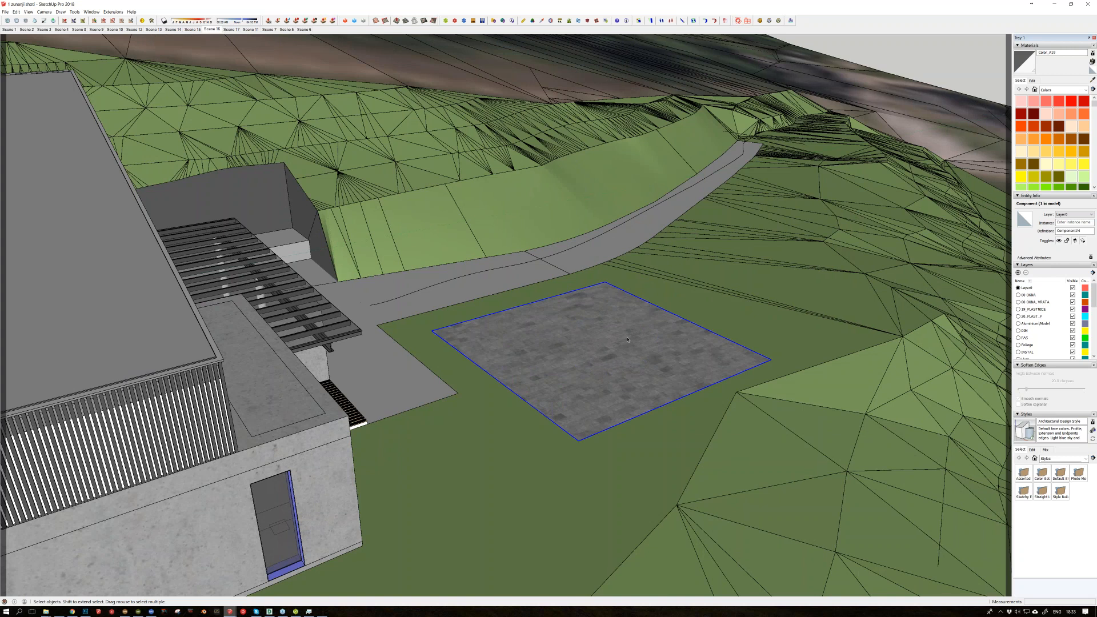
scroll(627, 339, down, 3)
mouse_move(627, 339)
middle_down()
mouse_move(681, 313)
mouse_move(496, 436)
mouse_move(633, 319)
middle_up()
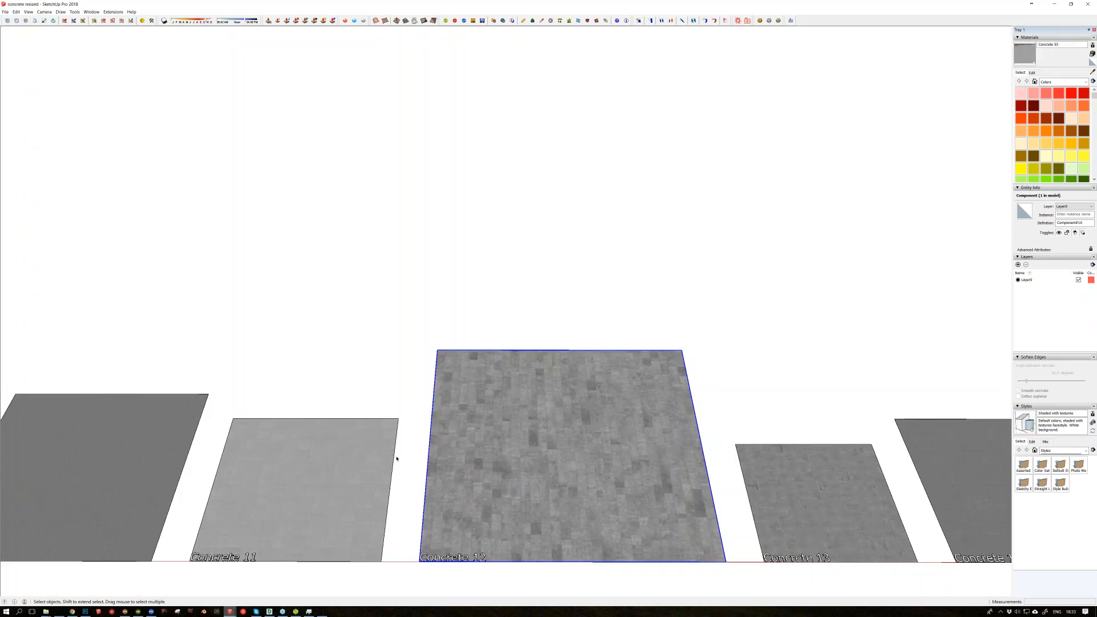
Step: Return to the concrete samples file, examine the Concrete 12 sample up close, and clear the selection
scroll(599, 398, down, 5)
scroll(599, 398, down, 3)
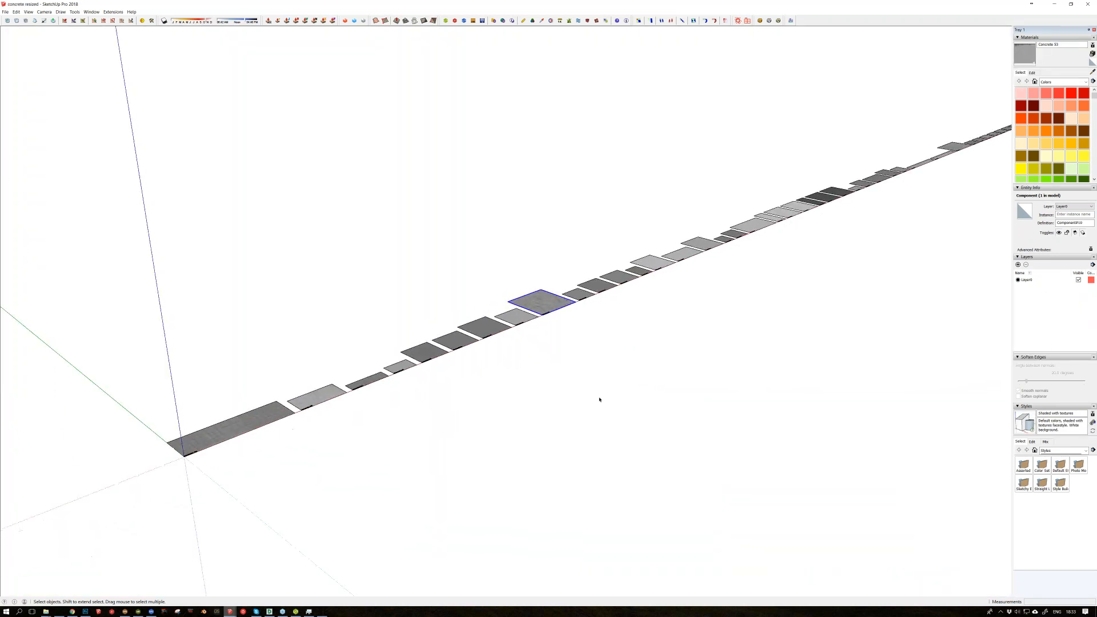
scroll(600, 399, up, 2)
scroll(600, 399, up, 4)
scroll(599, 398, up, 6)
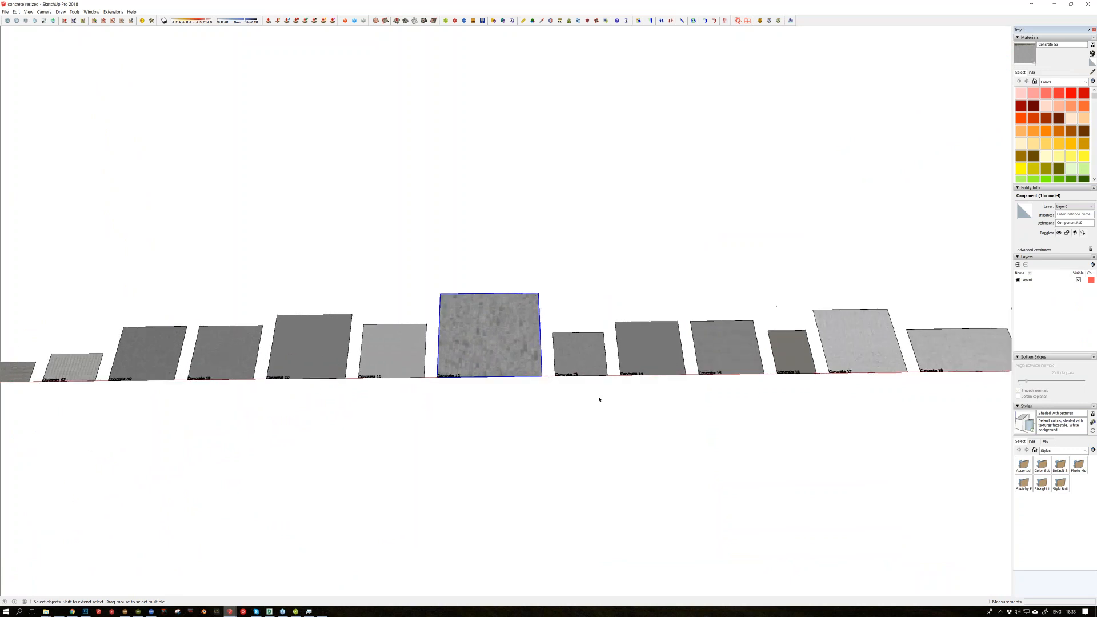
scroll(600, 398, up, 1)
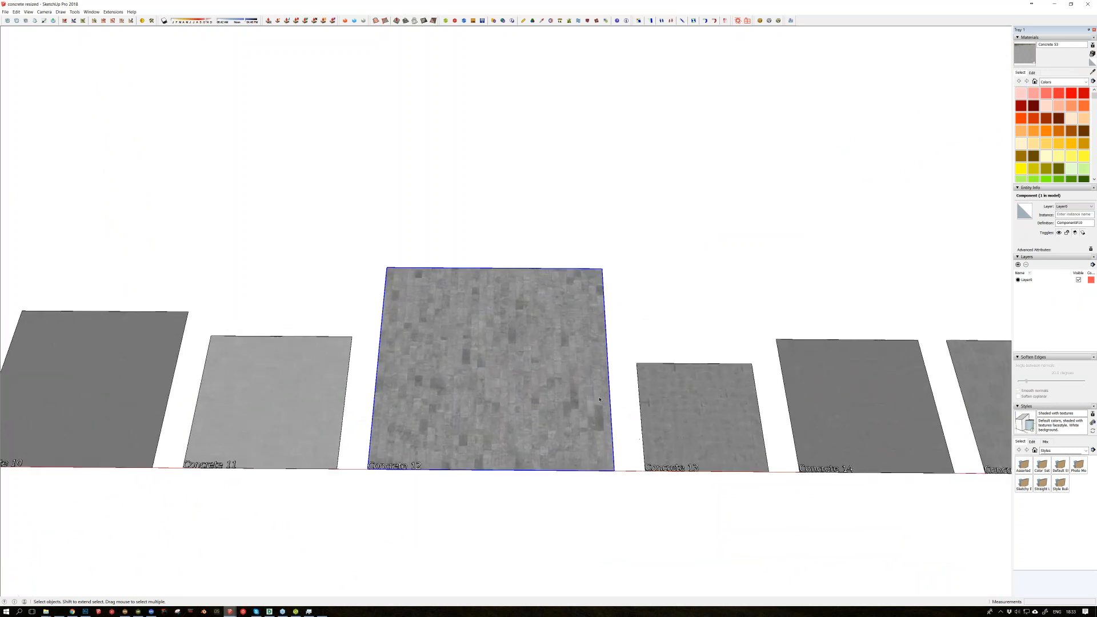
scroll(600, 399, up, 1)
click(649, 287)
middle_drag(649, 287, 607, 339)
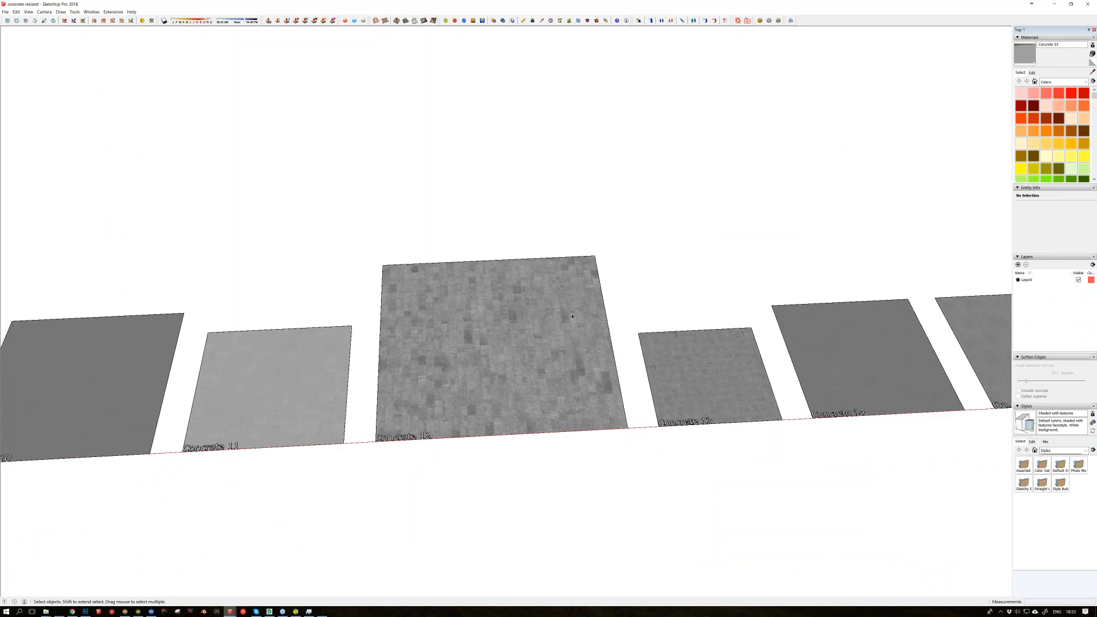
Step: Look over the full row of concrete samples from several angles
scroll(572, 315, down, 10)
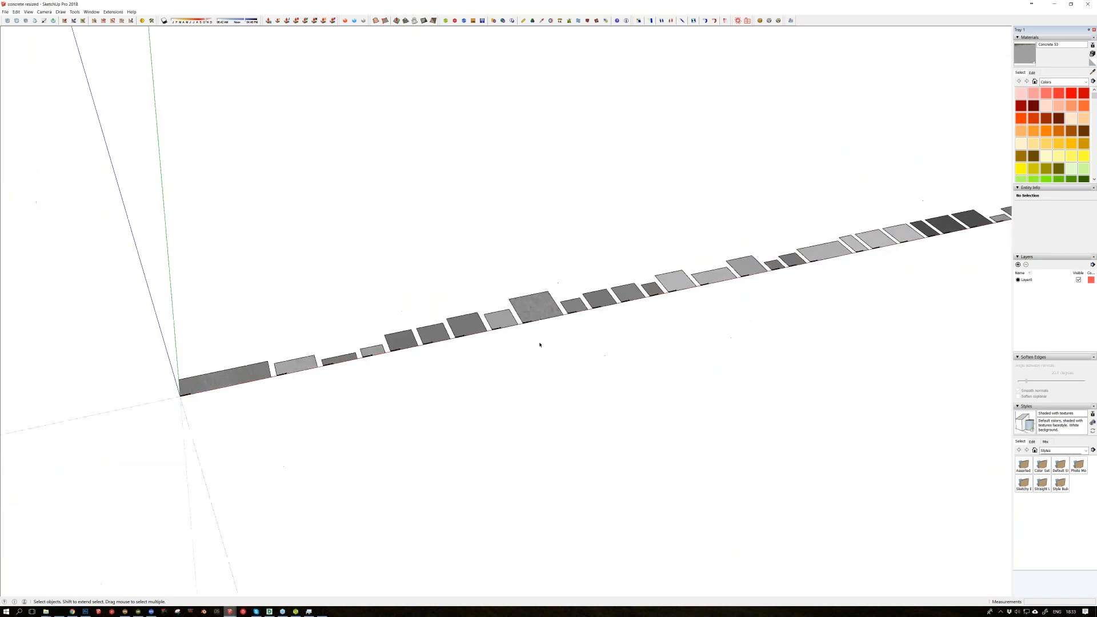
middle_drag(305, 437, 221, 430)
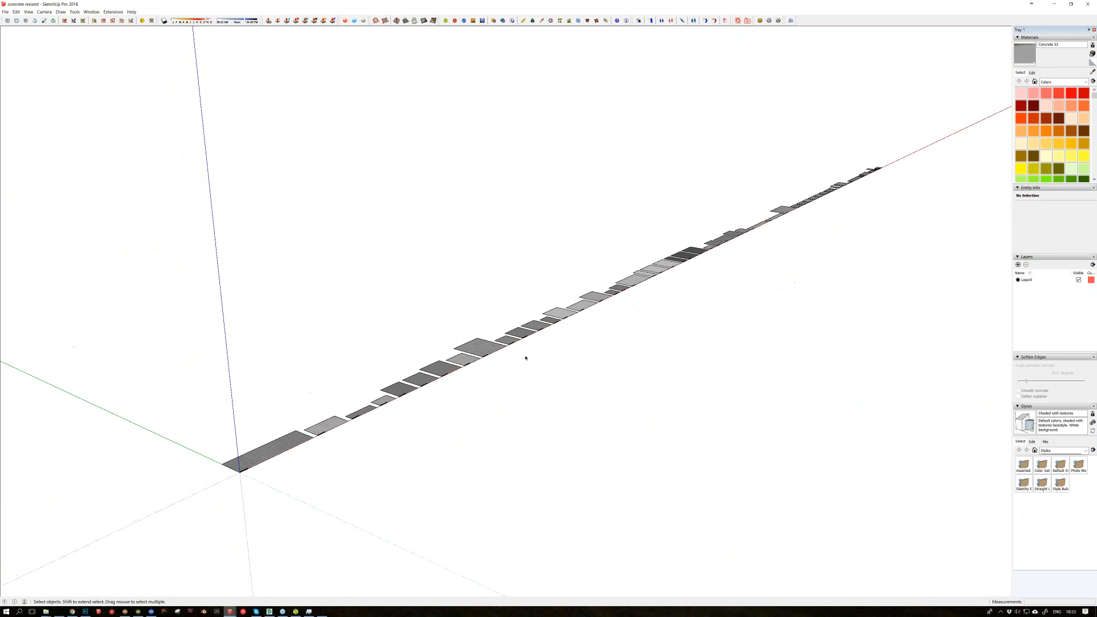
scroll(523, 359, up, 5)
scroll(467, 374, up, 8)
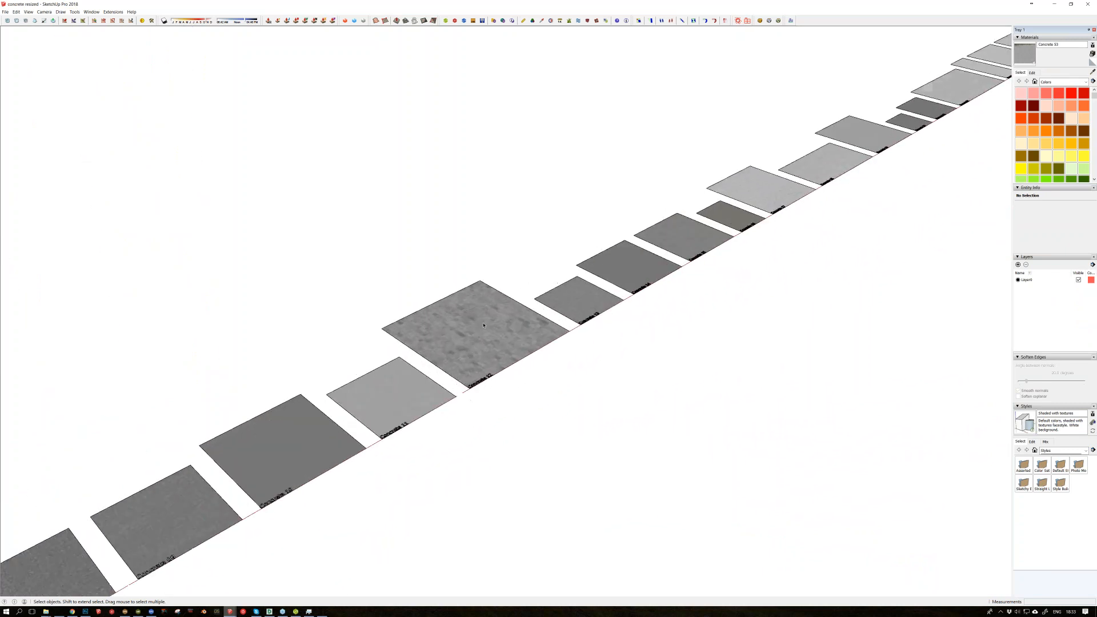
scroll(496, 349, up, 8)
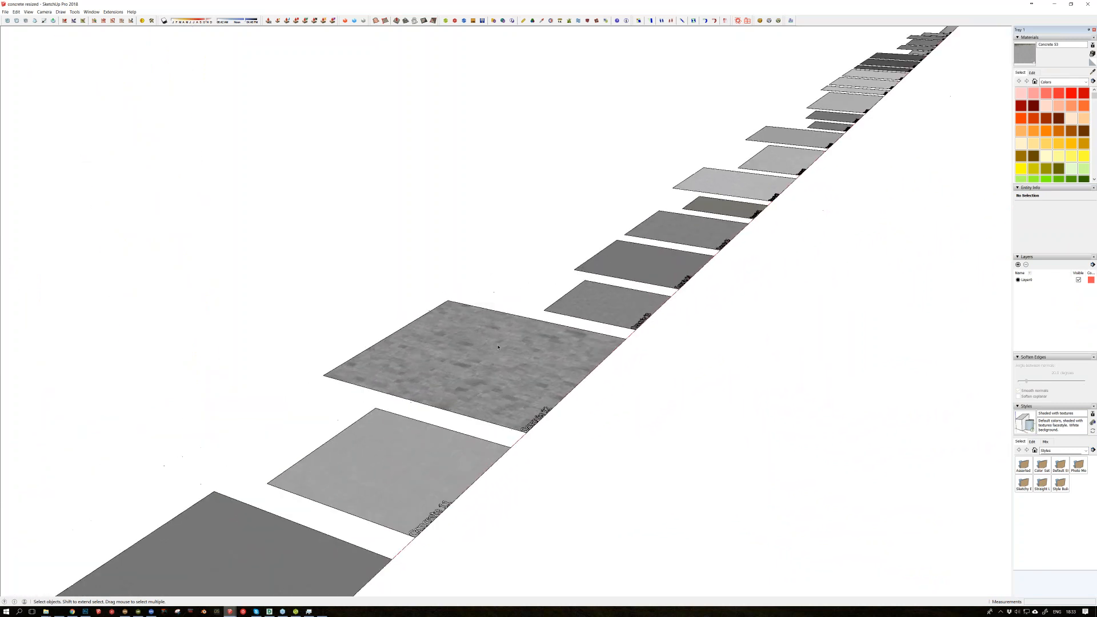
middle_drag(498, 346, 501, 351)
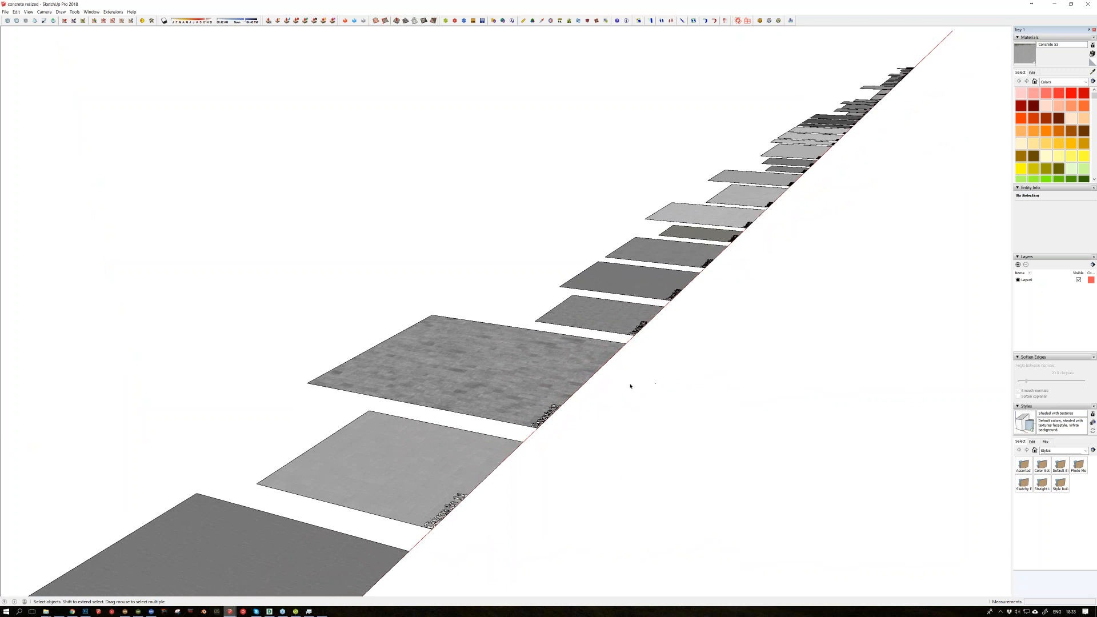
middle_drag(600, 334, 505, 358)
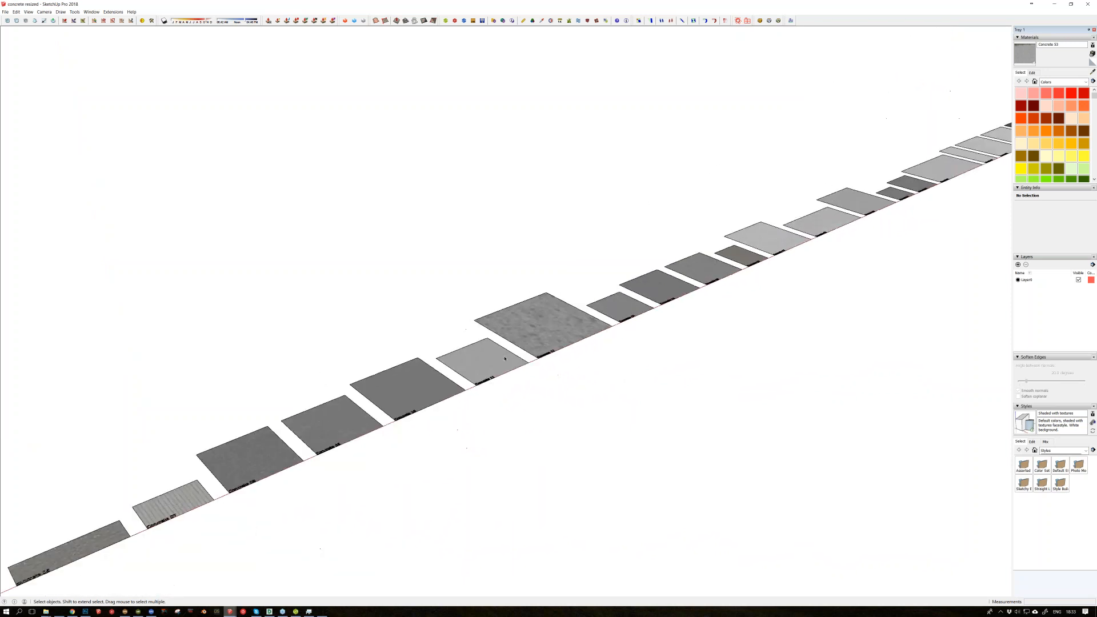
scroll(505, 358, down, 10)
scroll(260, 572, down, 3)
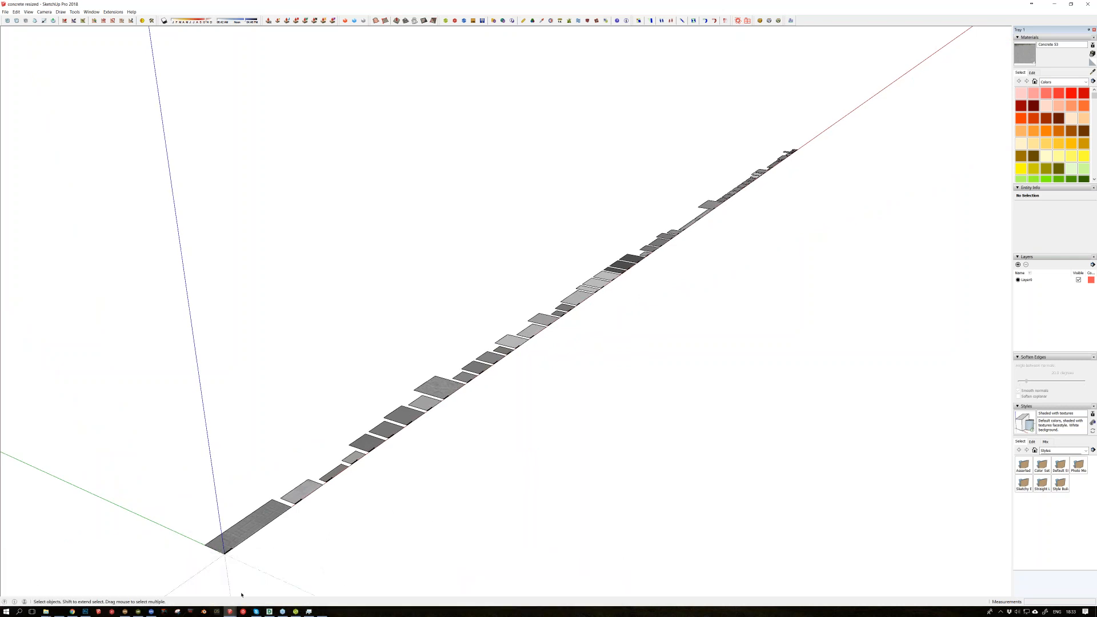
Step: View the samples in the resized wood vol one file, and return to the exterior shots model to view the house's front
mouse_move(230, 611)
click(425, 578)
mouse_move(365, 486)
middle_down()
mouse_move(517, 424)
mouse_move(559, 386)
mouse_move(388, 356)
middle_up()
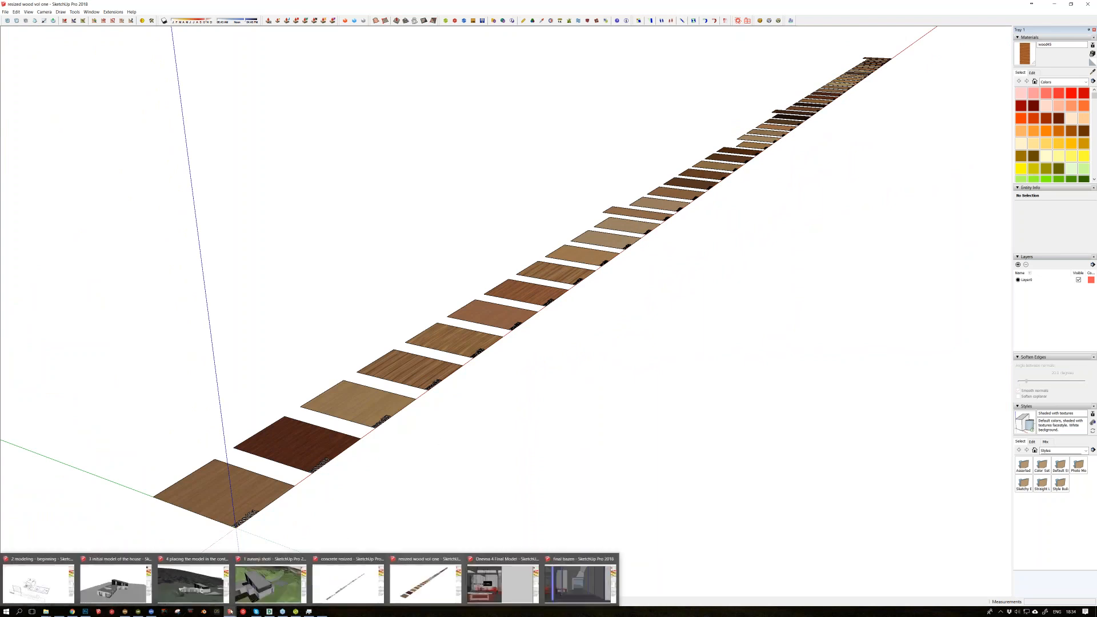
click(239, 601)
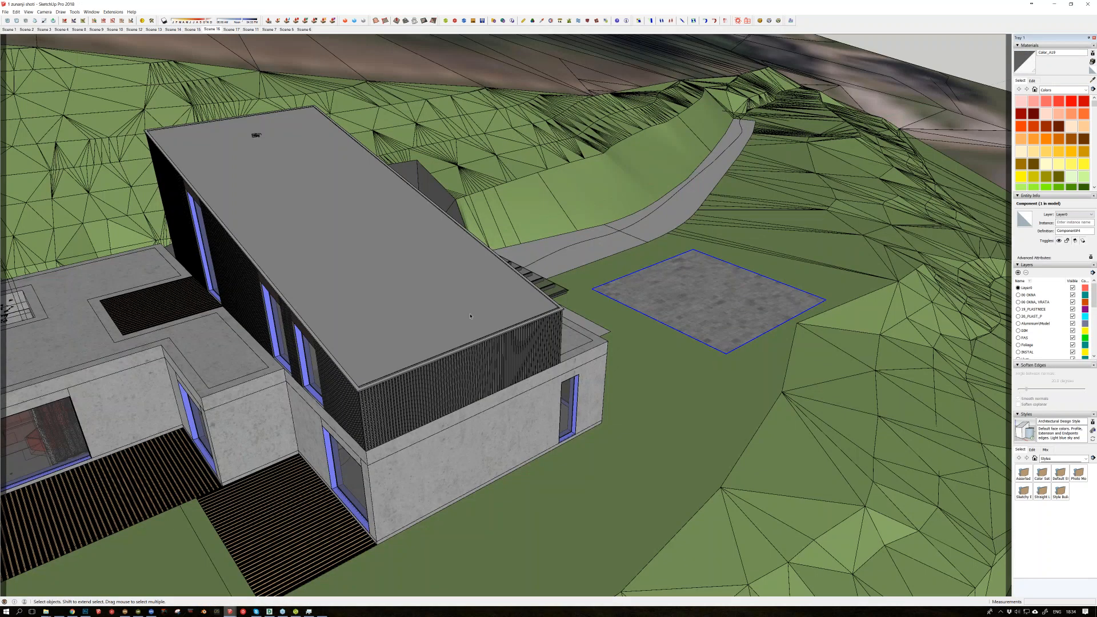
middle_drag(471, 316, 726, 267)
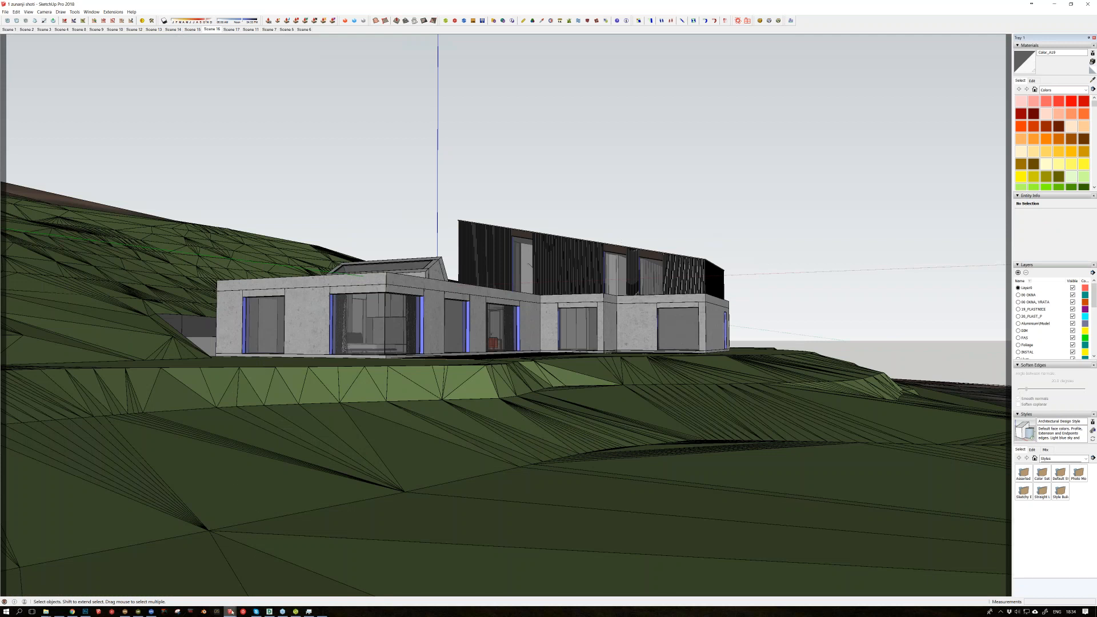
Step: Switch to Photoshop and bring up the first document with the SketchUp house overlaid on the aerial site photo
mouse_move(231, 615)
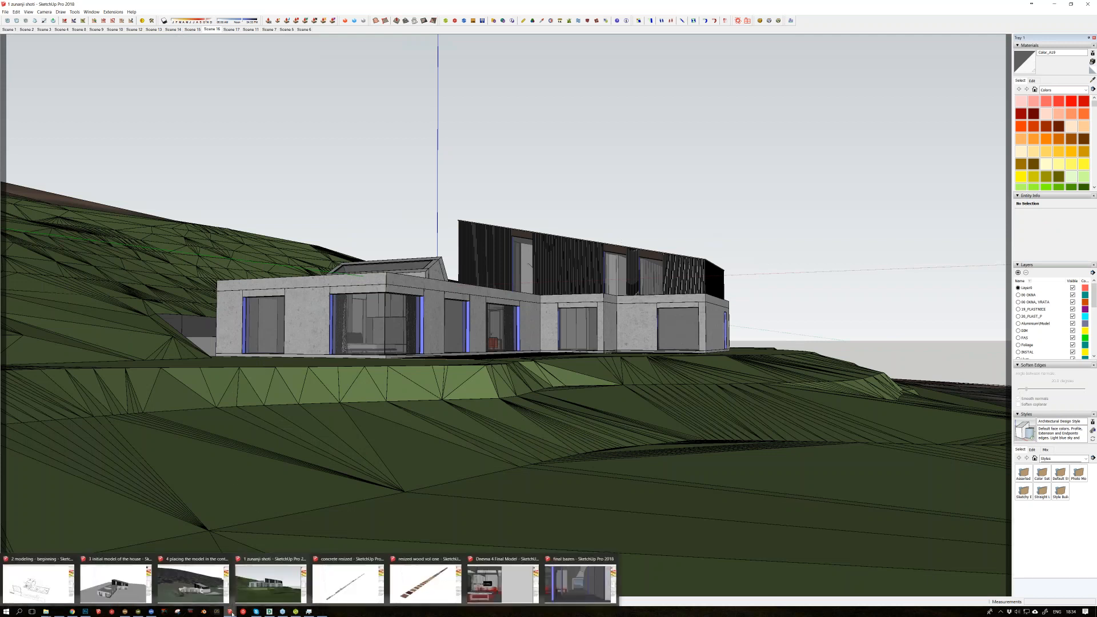
click(88, 612)
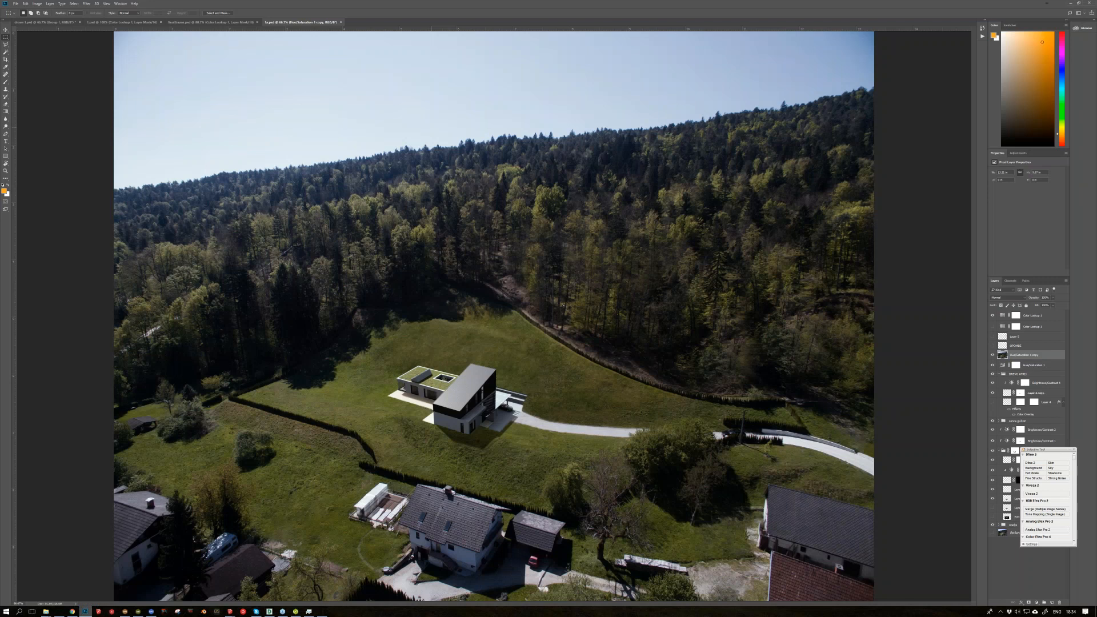
key(ctrl+Tab)
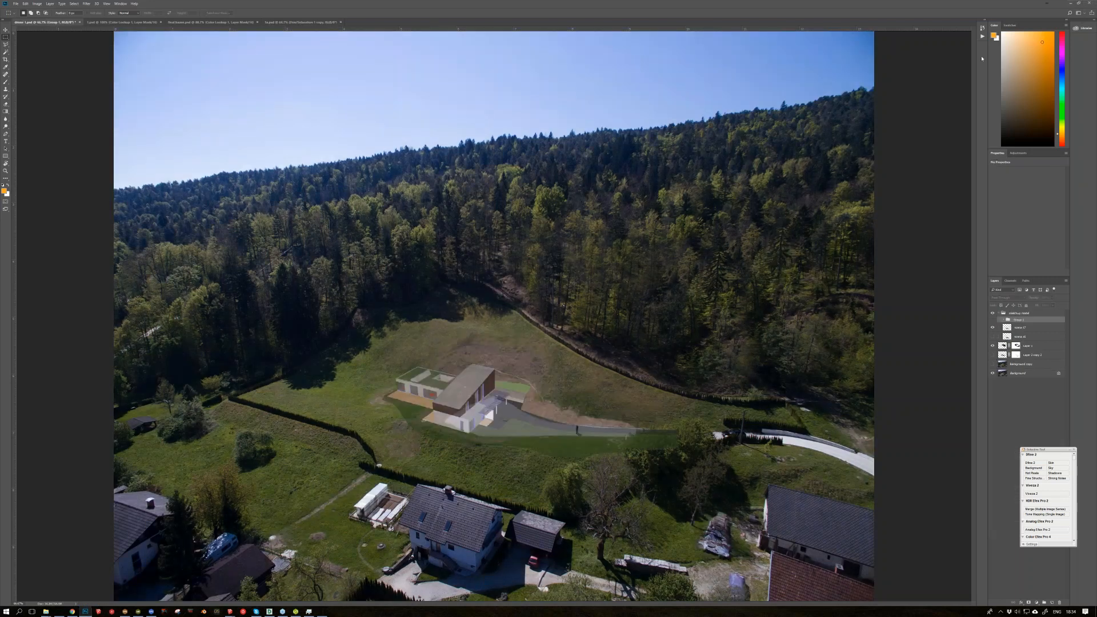
Step: Hide and show the SketchUp model group to compare the aerial photo with and without the house
click(992, 328)
click(993, 313)
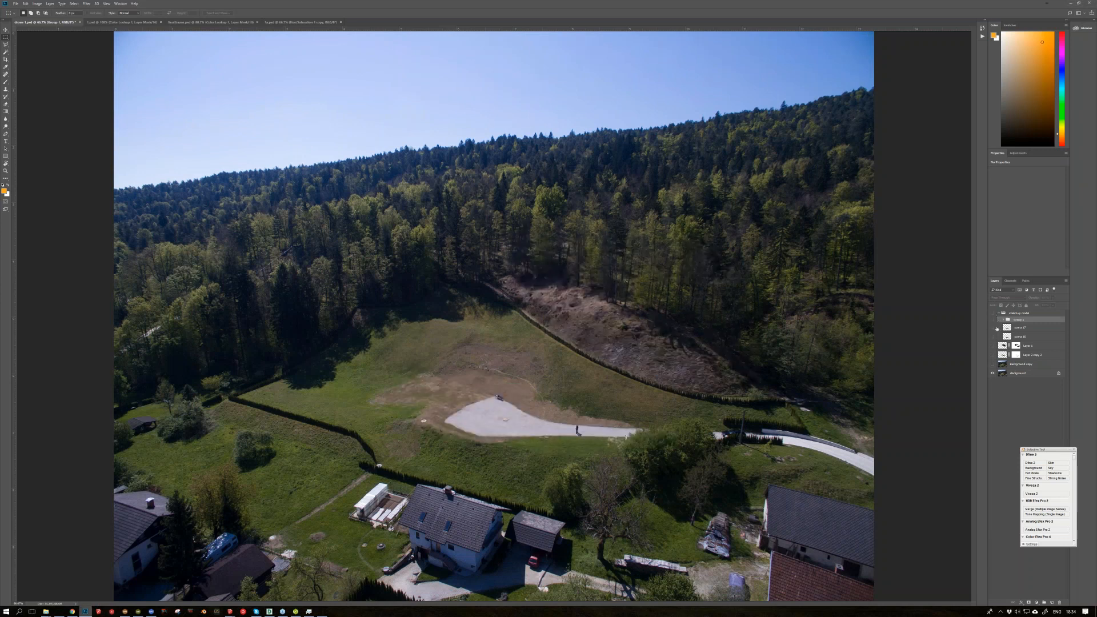
click(992, 314)
click(993, 336)
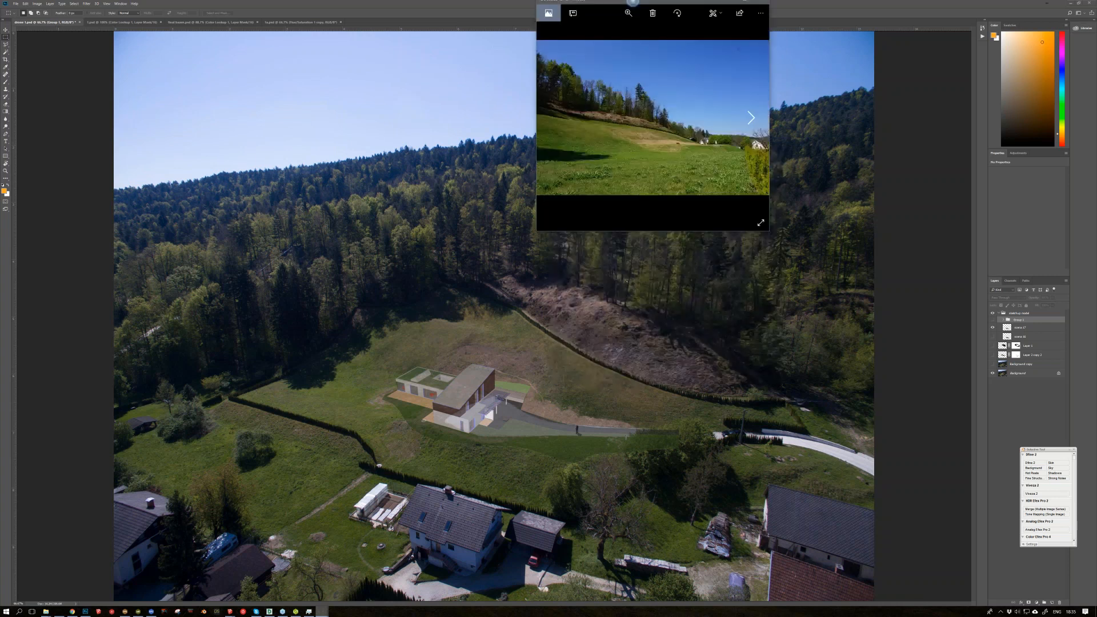
Step: Enlarge the ground-level photo of the grassy site to full screen in the Photos app
drag(632, 2, 632, 0)
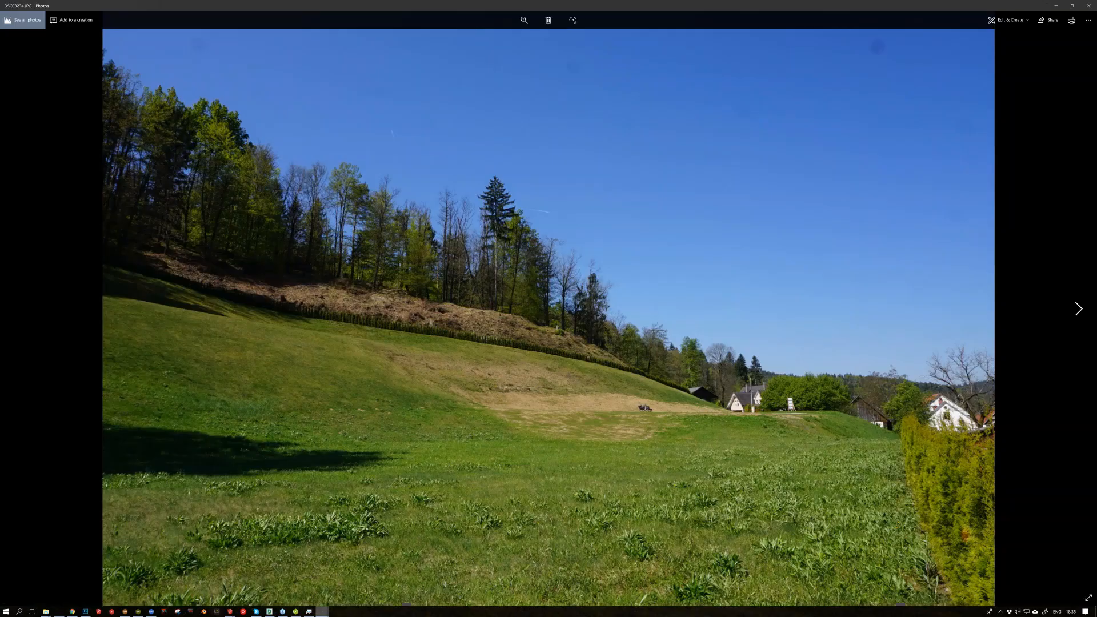
Step: Browse the remaining ground-level site photos of the meadow, forest edge and gravel driveway, and return to the Photoshop composite
key(Right)
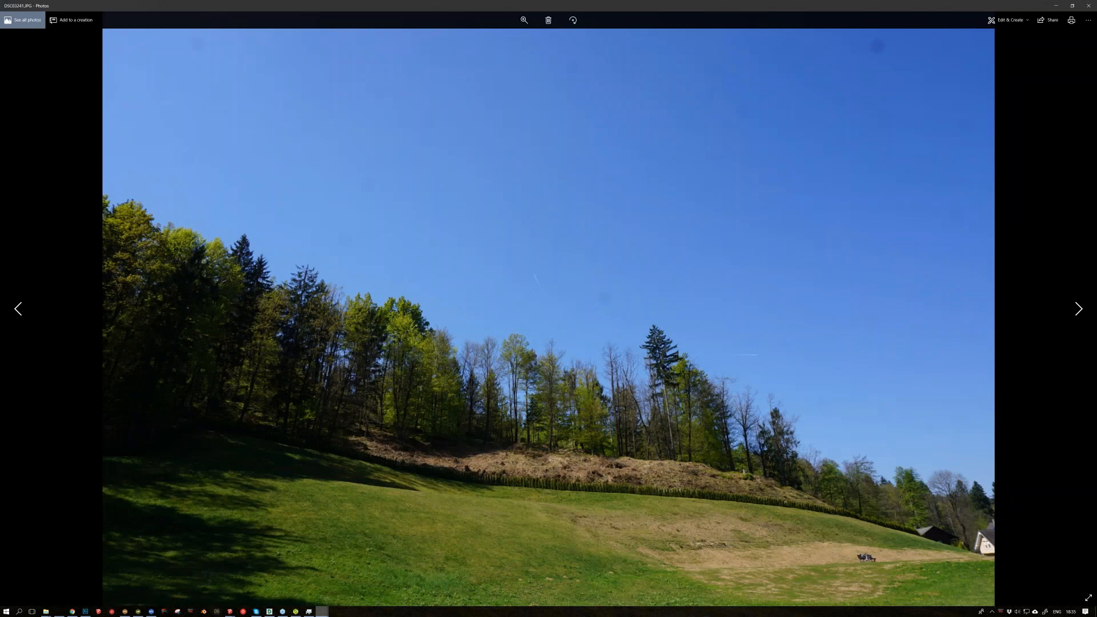
key(Right)
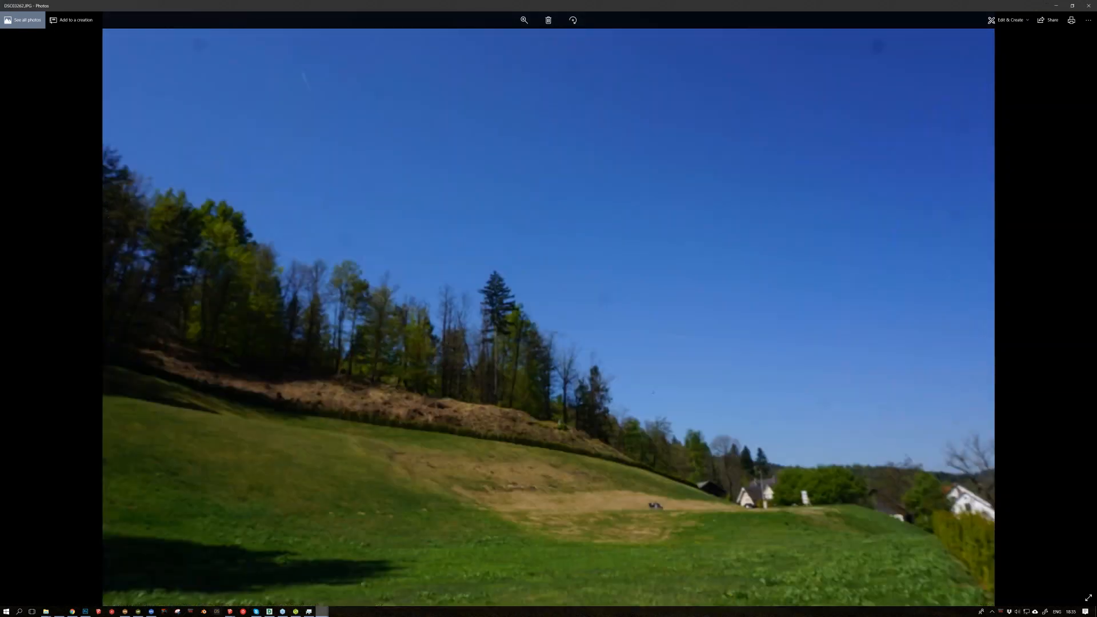
key(Right)
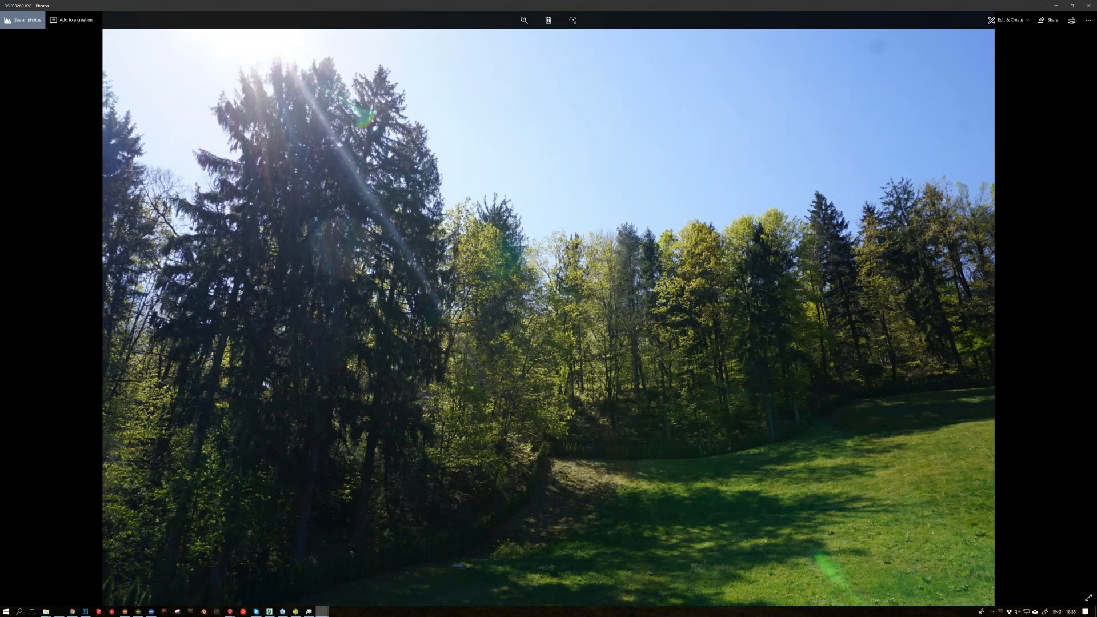
key(Right)
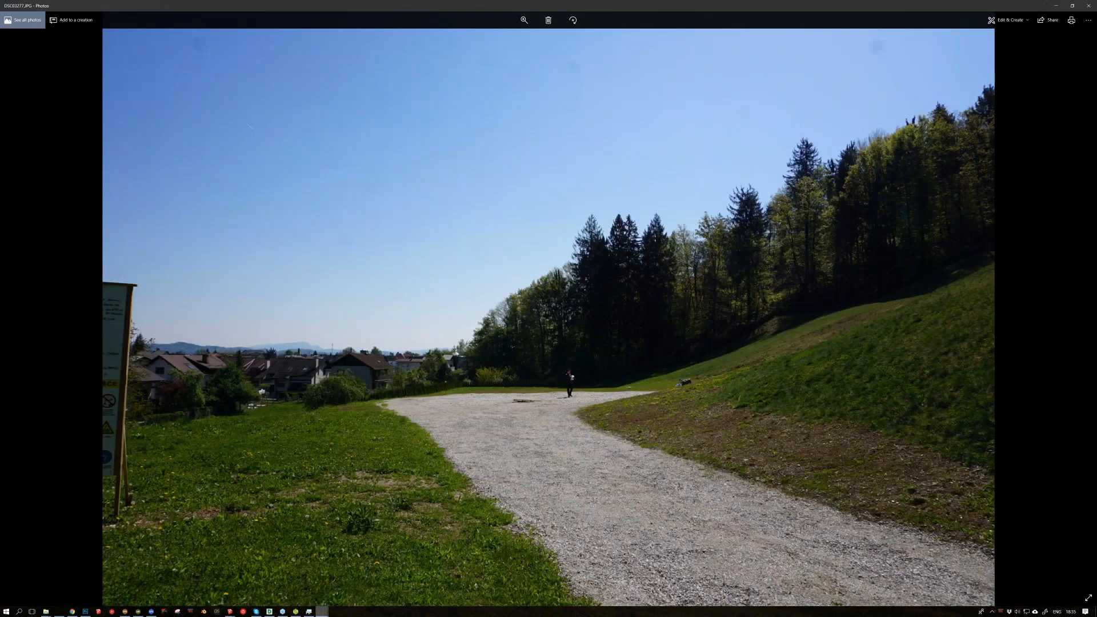
key(Right)
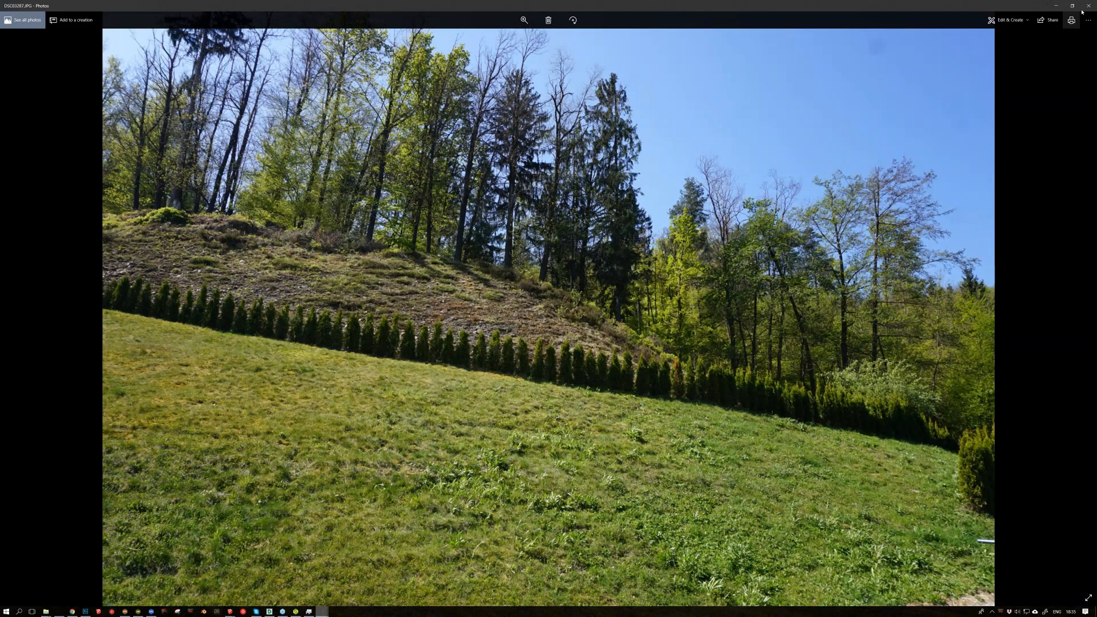
click(1086, 6)
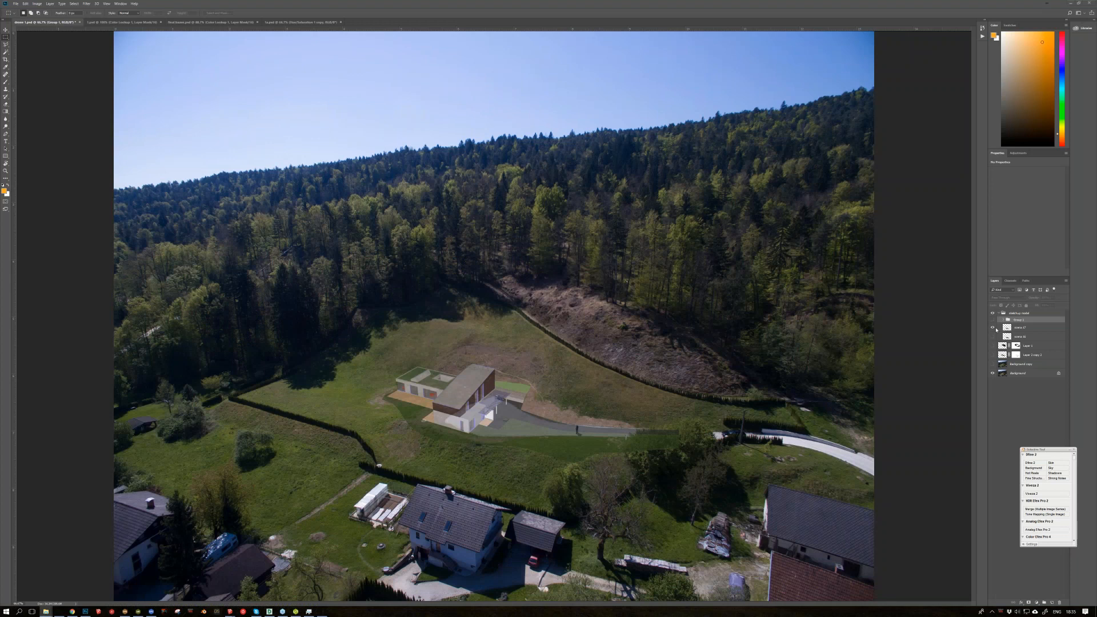
Step: Toggle the SketchUp house layer and the group with the enlarged house view to compare them over the aerial photo
click(993, 327)
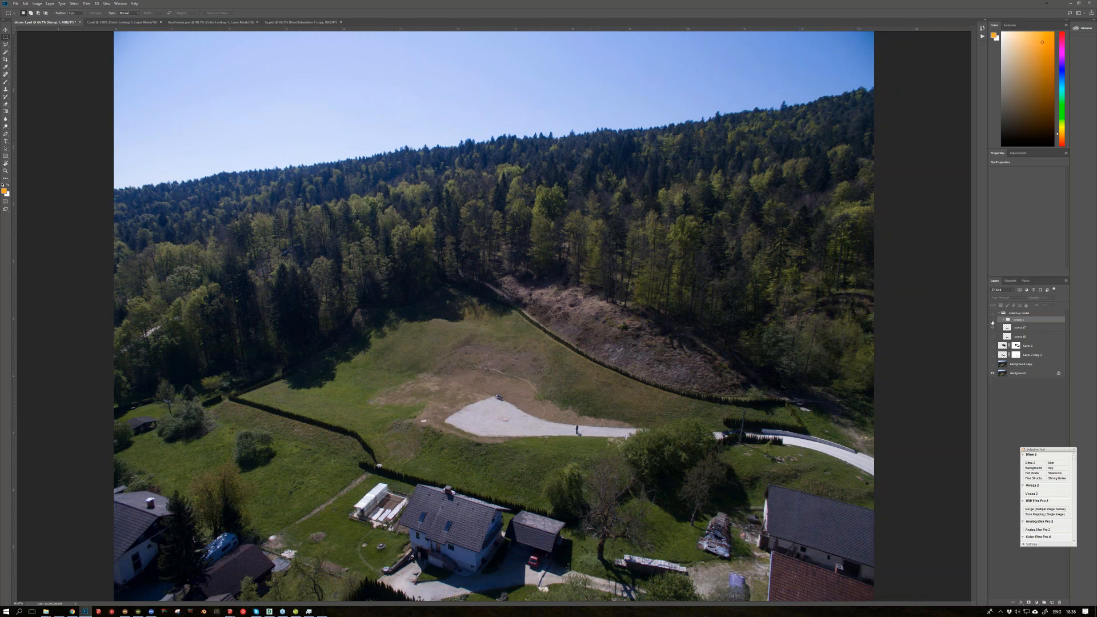
click(992, 320)
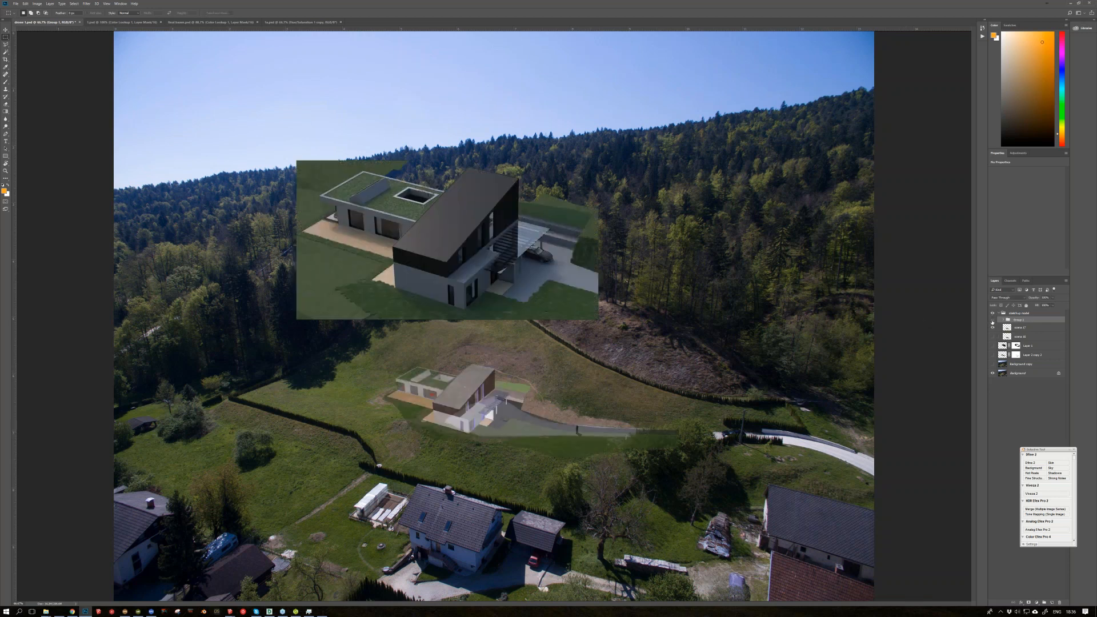
click(992, 320)
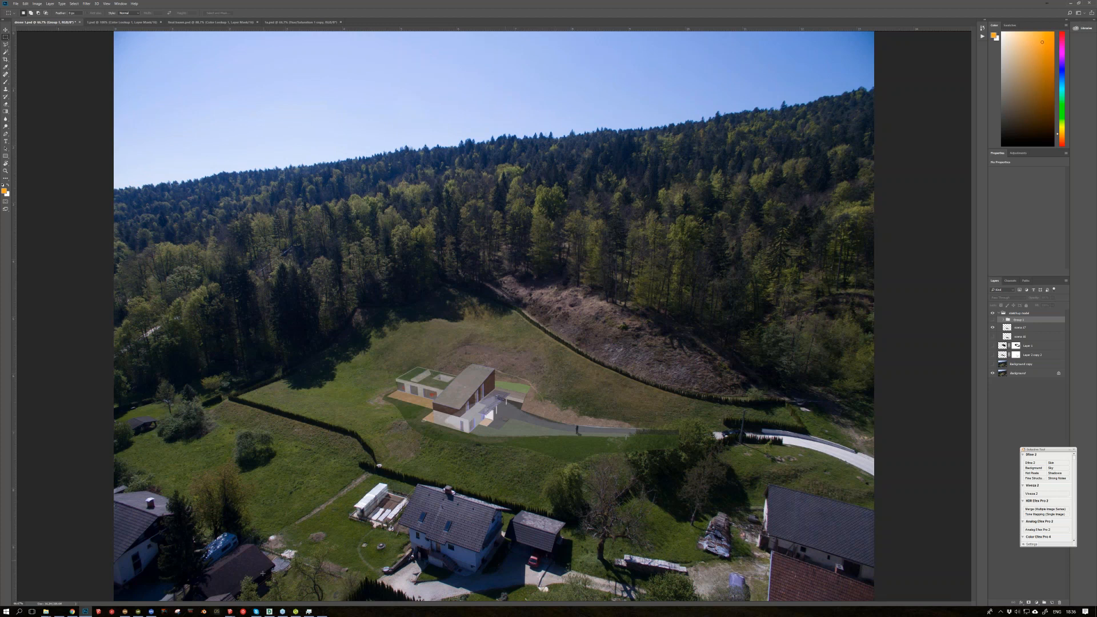
Step: Switch to the exterior shots model in SketchUp, view the house from above with its whole terrain, and return to Photoshop
mouse_move(230, 611)
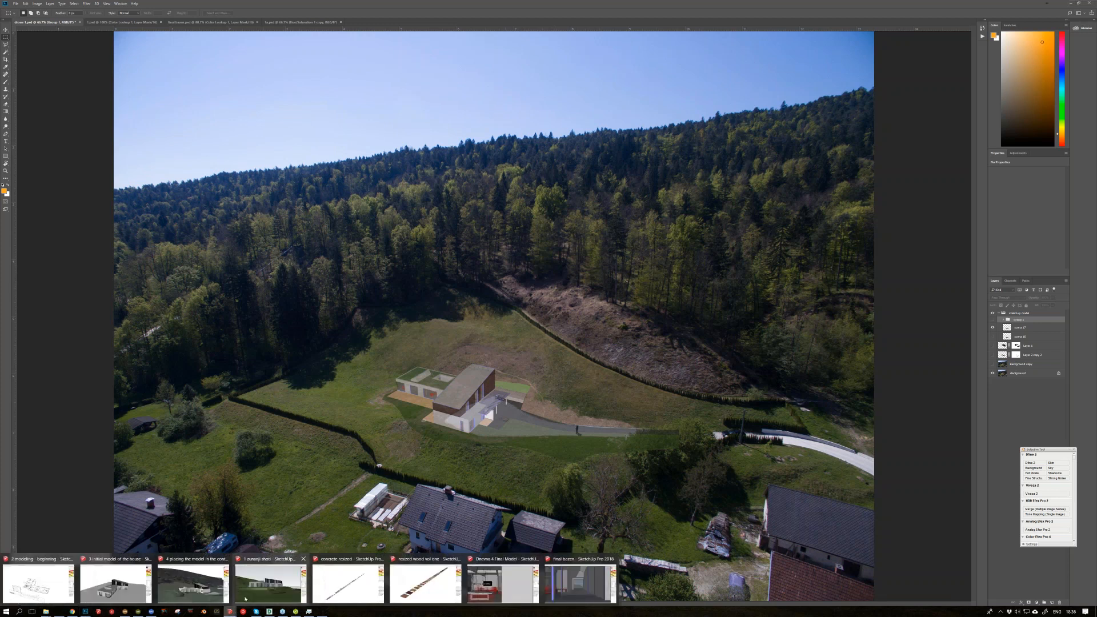
click(264, 594)
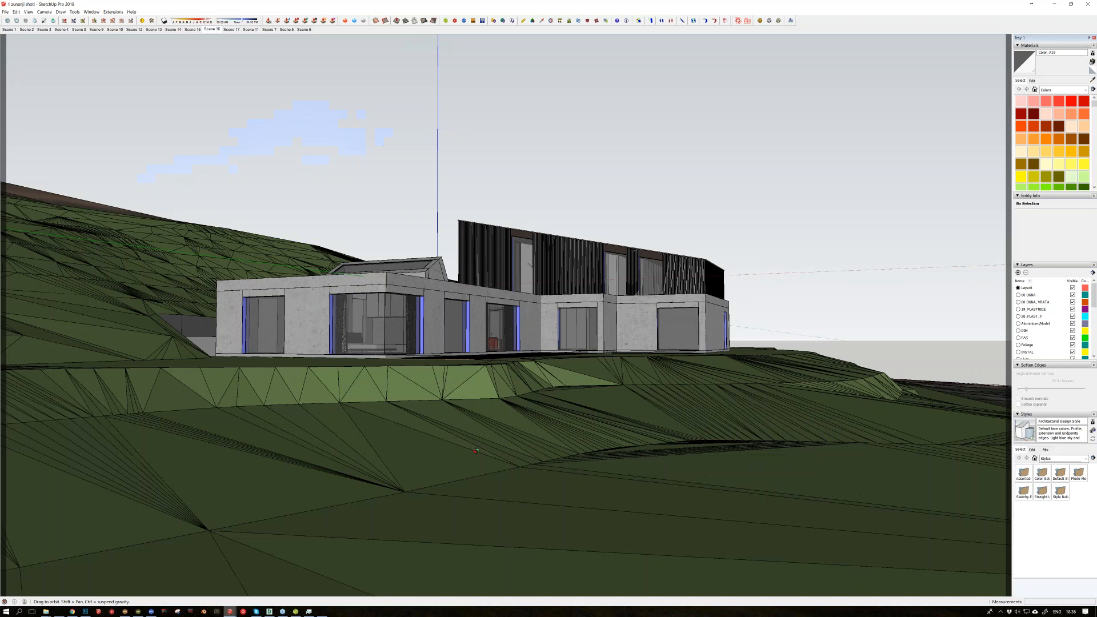
middle_drag(475, 451, 329, 531)
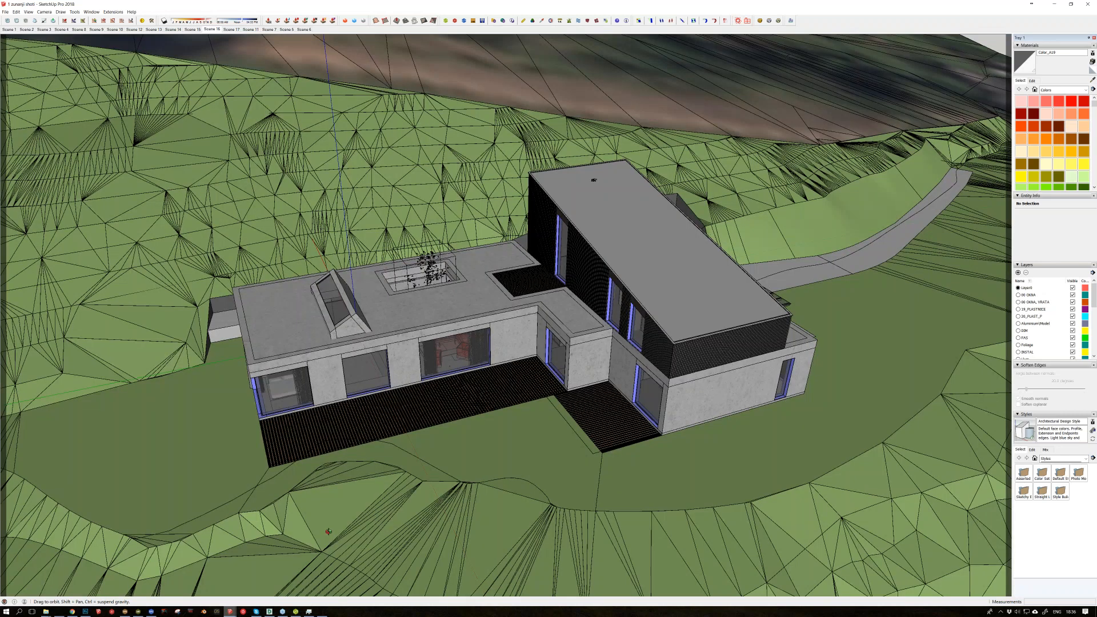
scroll(329, 532, down, 5)
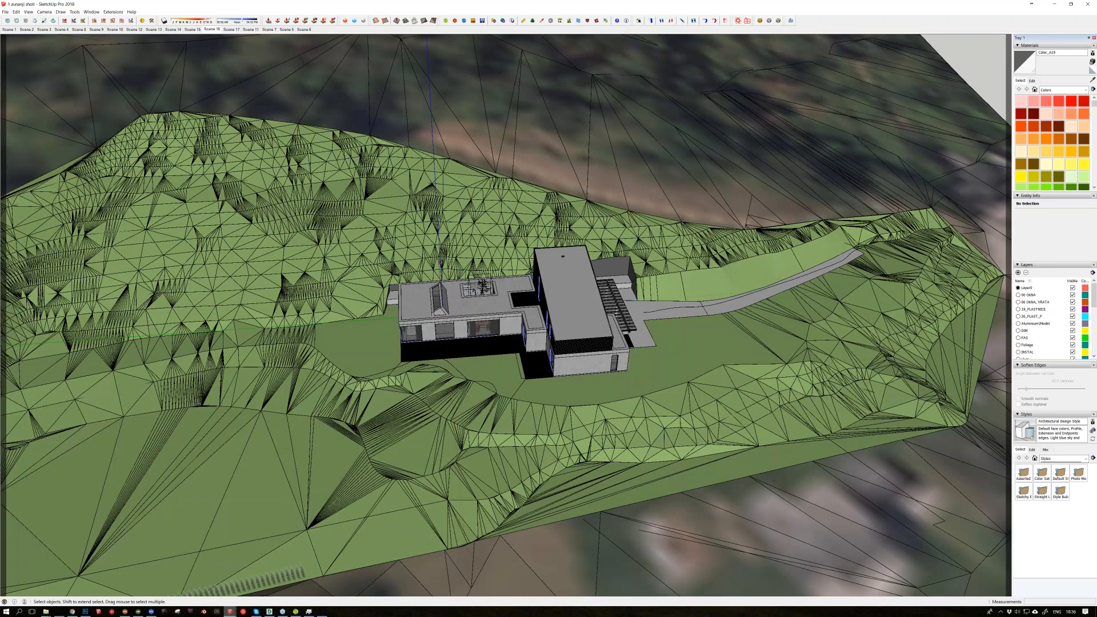
scroll(514, 394, down, 3)
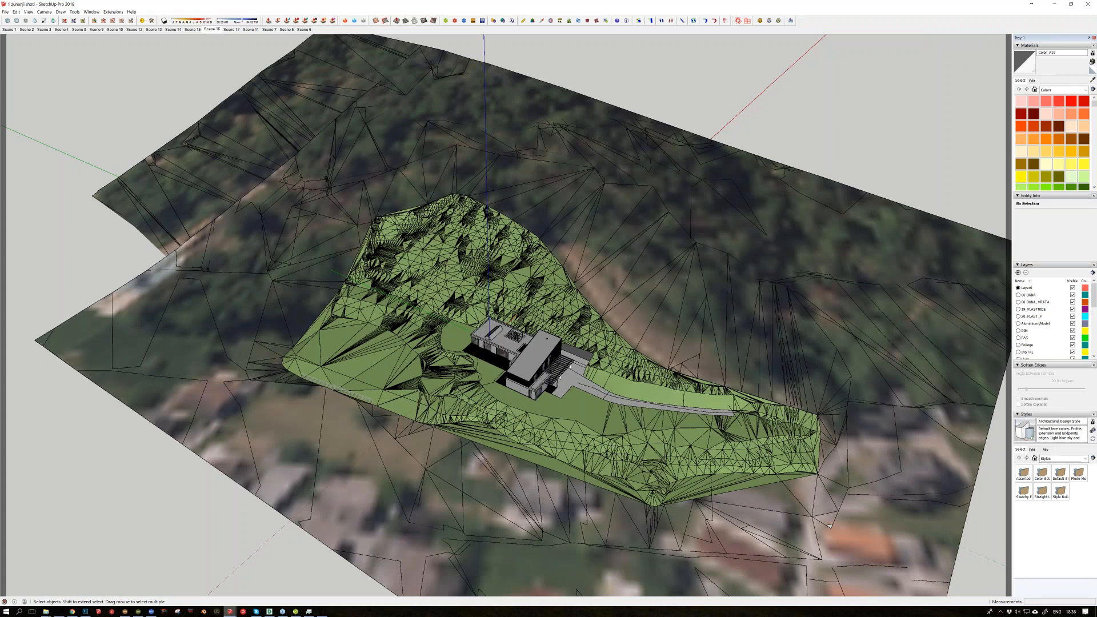
middle_drag(560, 377, 521, 404)
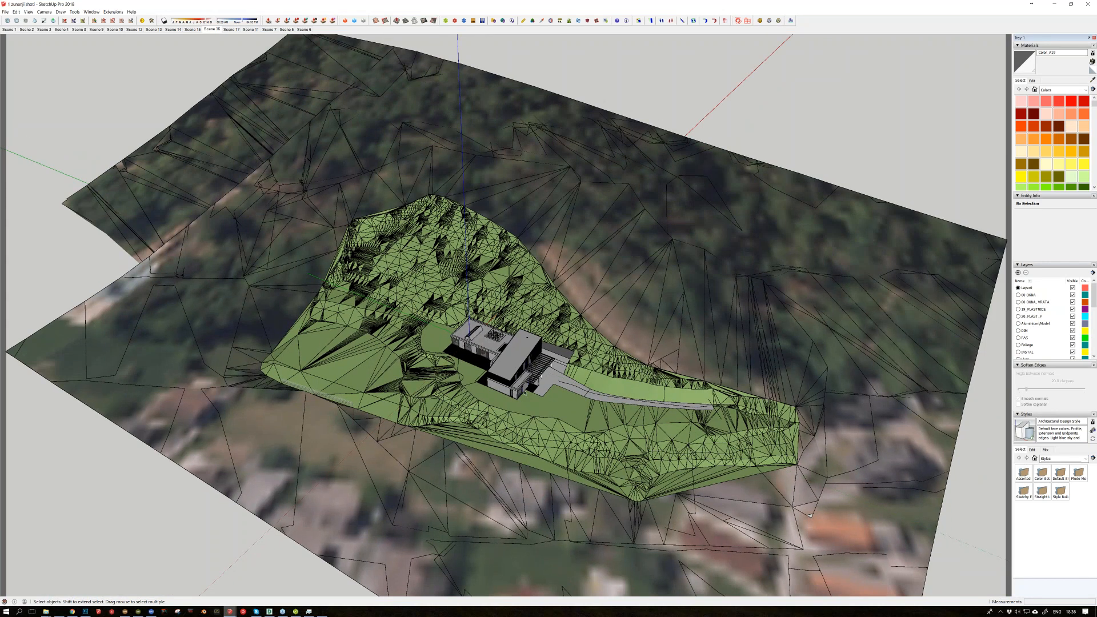
middle_drag(810, 515, 820, 505)
mouse_move(86, 611)
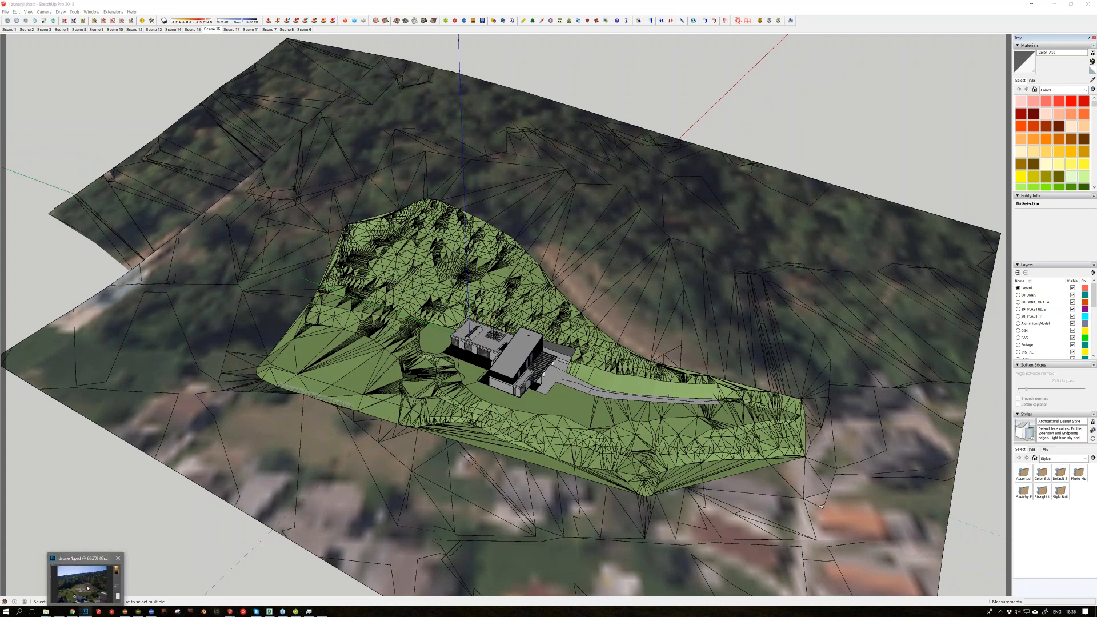
click(87, 587)
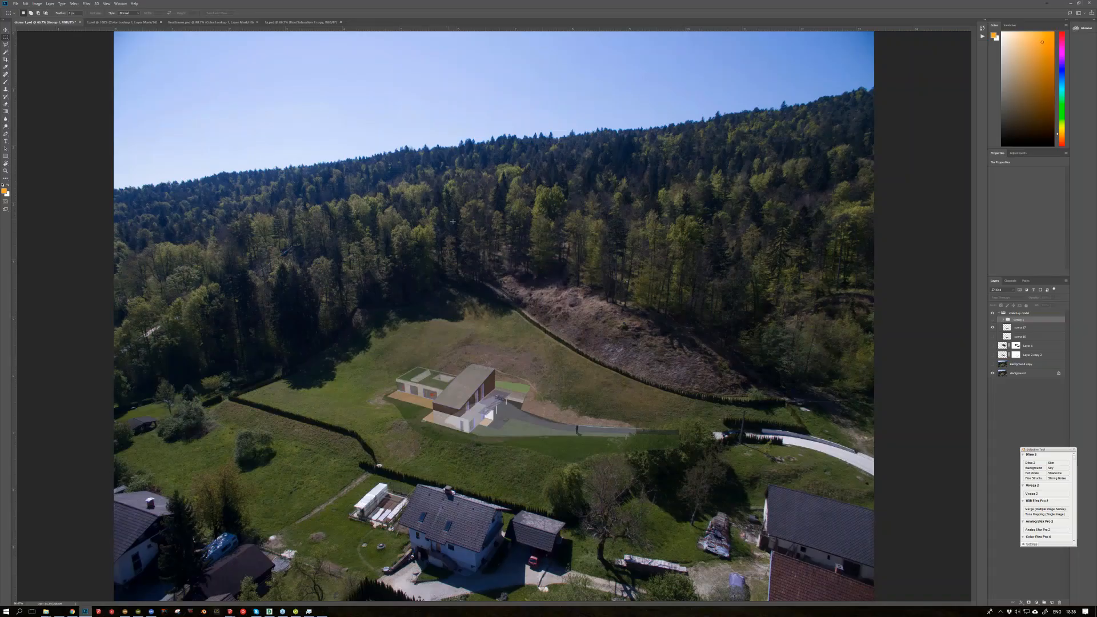
Step: Bring up interior 3.jpg in Photos, browse back through the interior 2 and interior 1 draft views, and close the viewer
mouse_move(309, 611)
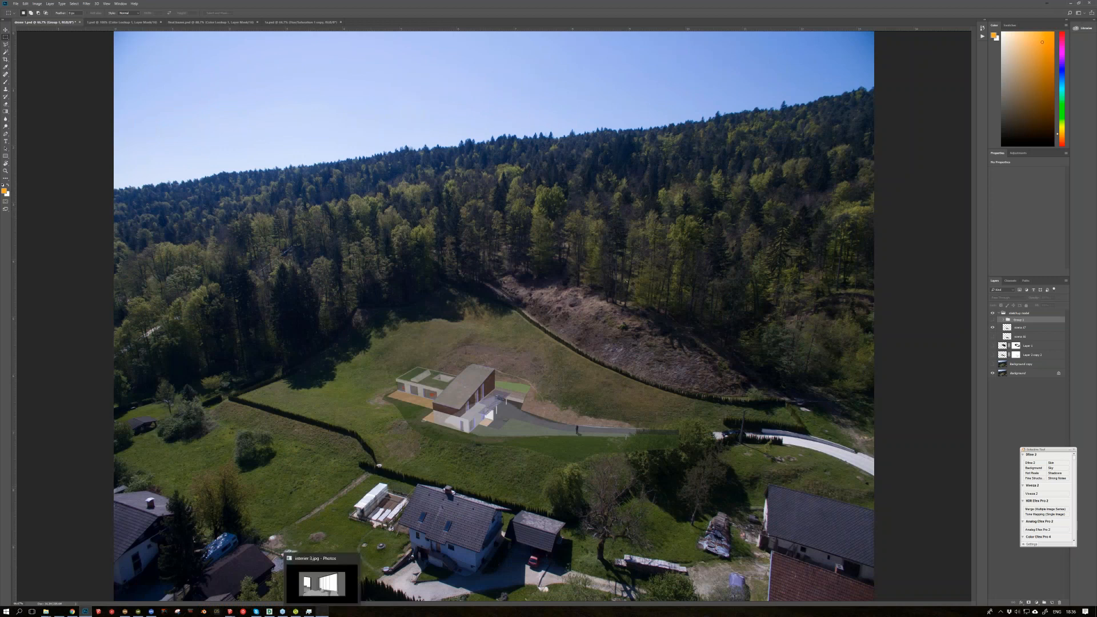
click(330, 583)
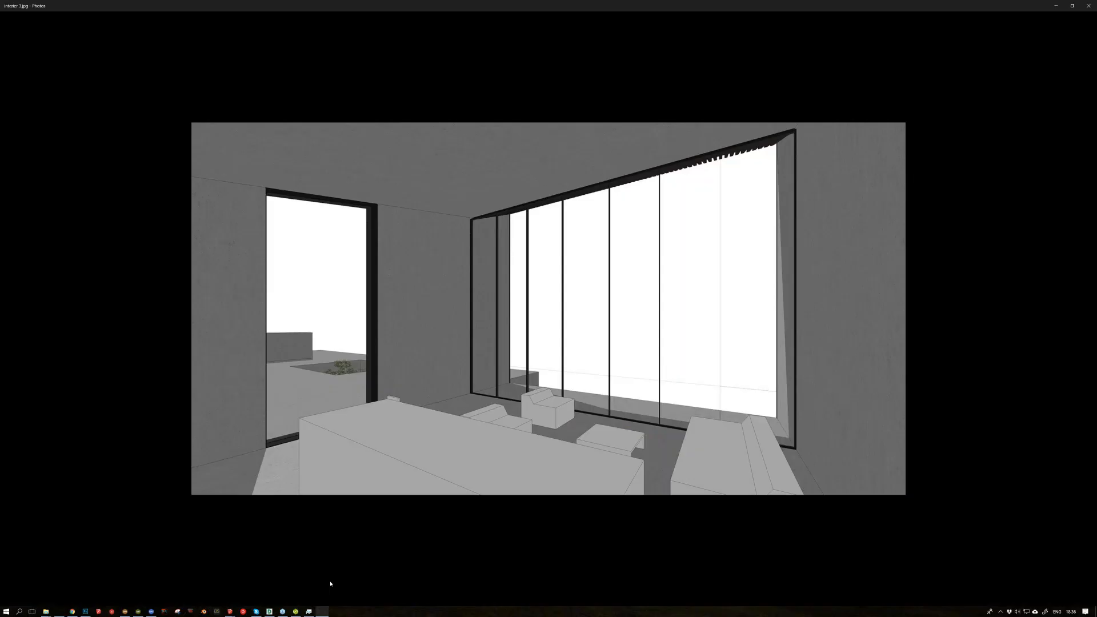
key(Left)
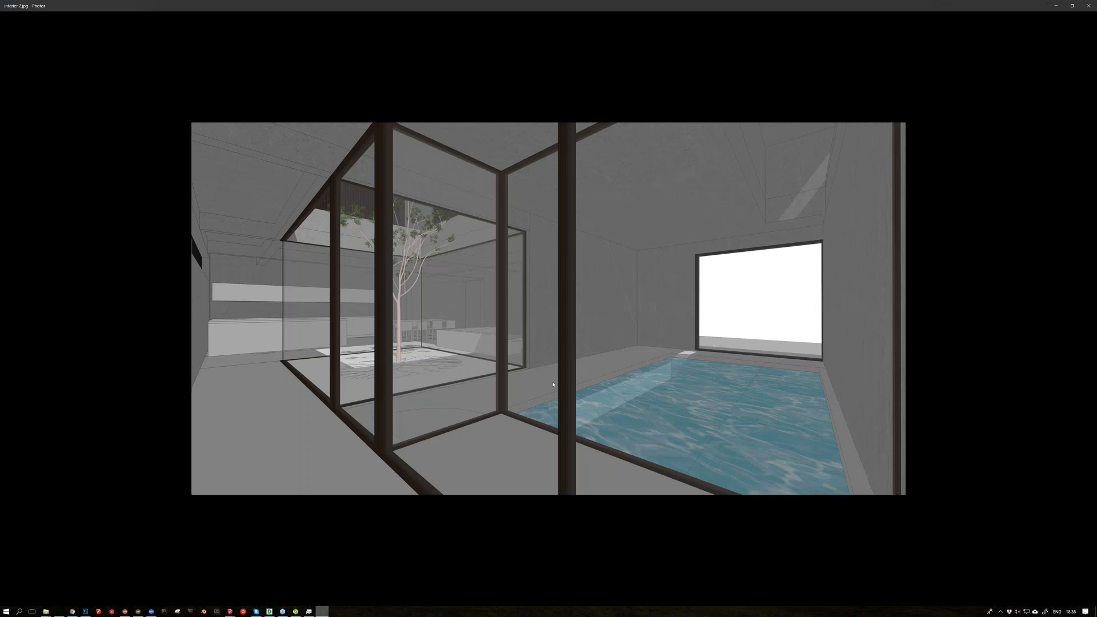
key(Left)
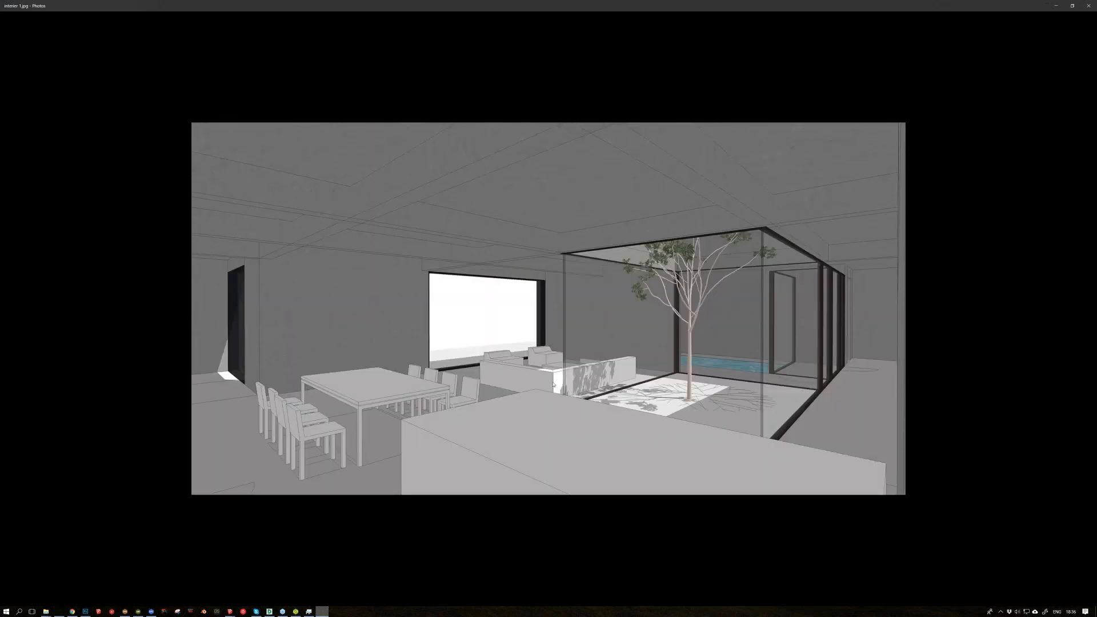
key(Left)
click(1088, 5)
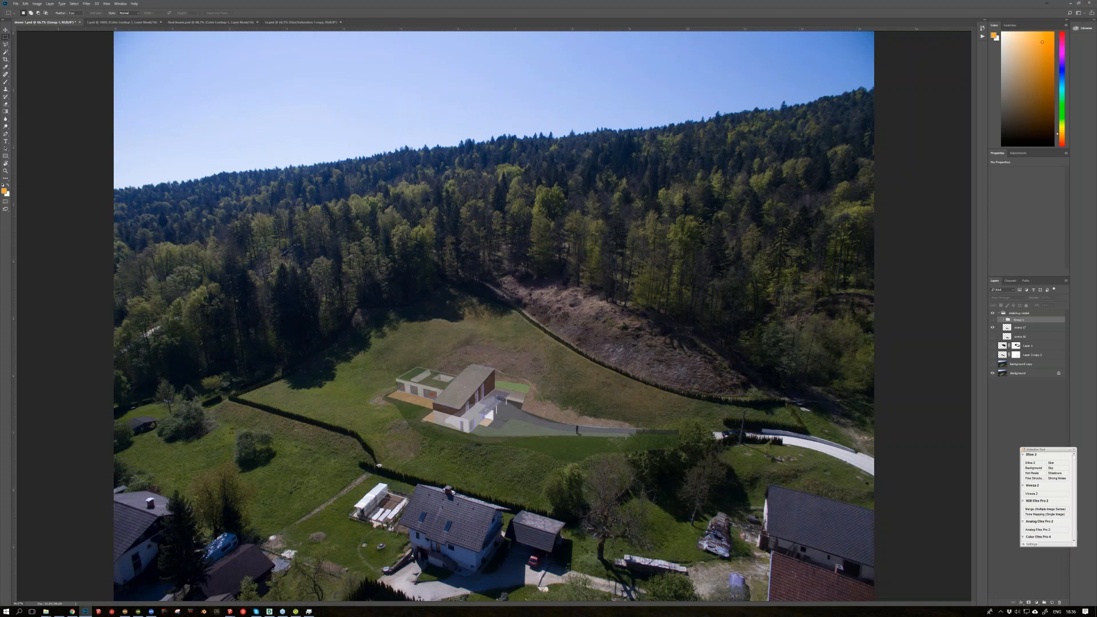
Step: Switch to the living room render in Photos and browse the interior renders and their commented versions up to the upstairs room
key(alt+Tab)
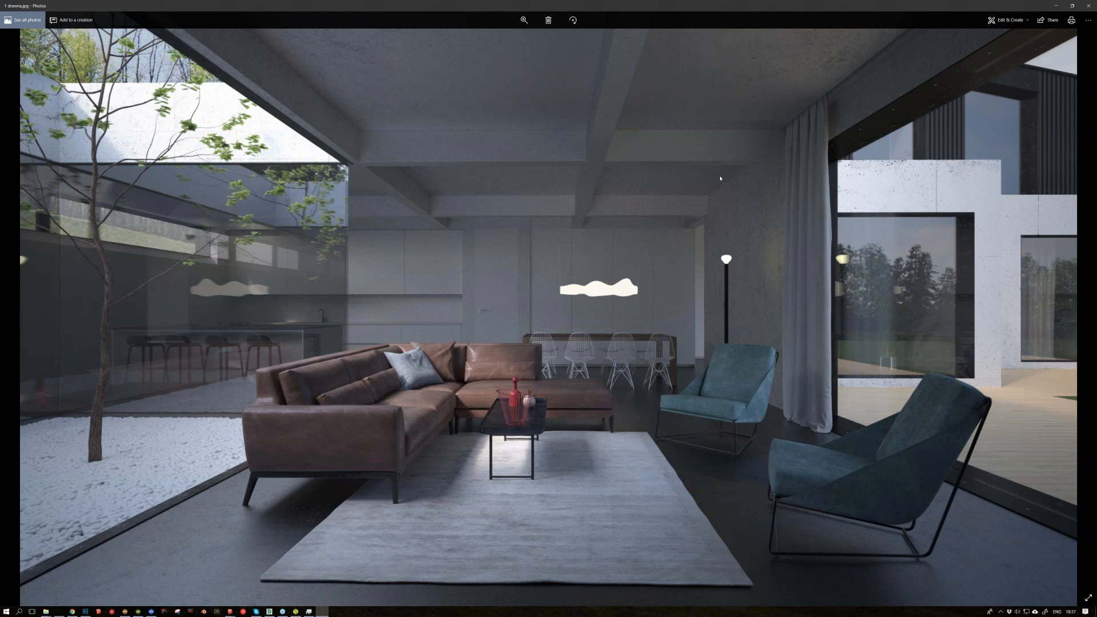
key(Right)
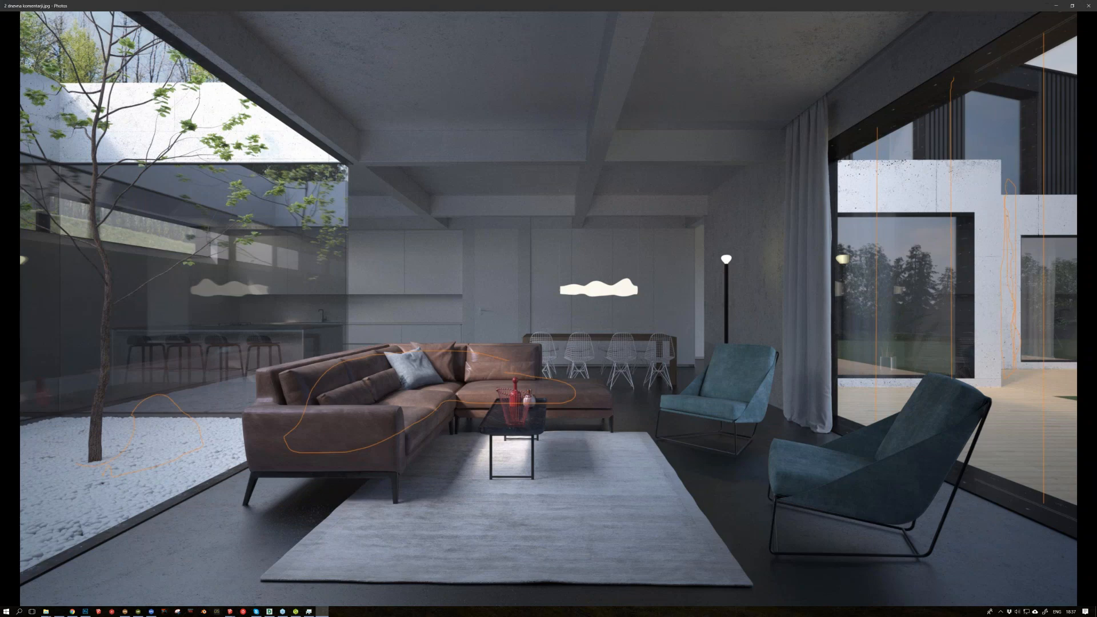
key(Right)
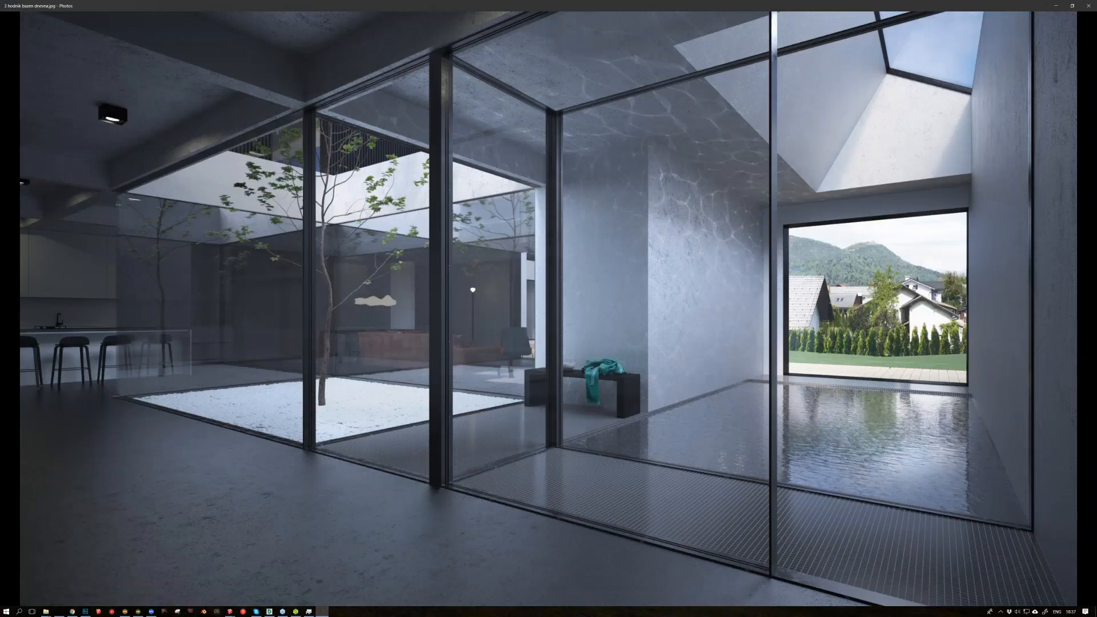
key(Right)
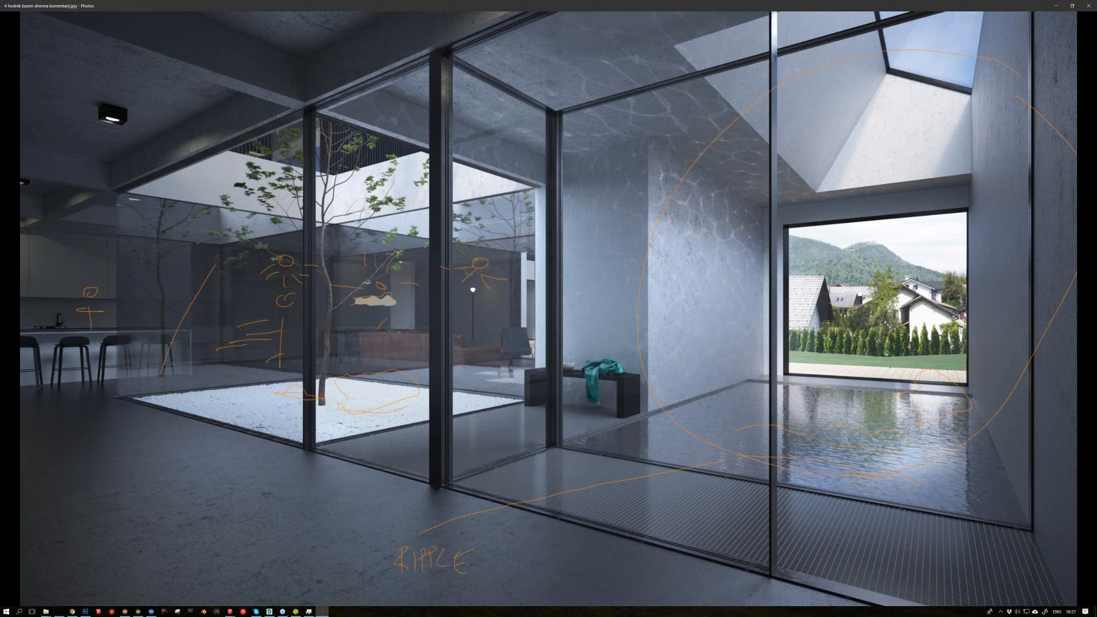
key(Right)
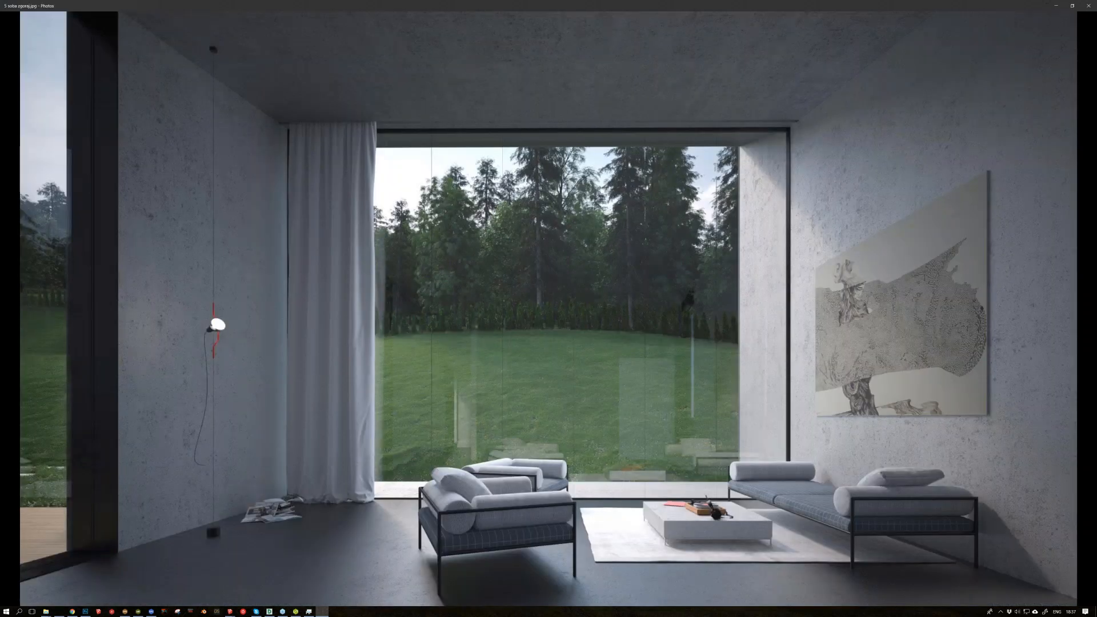
Step: Browse the exterior renders from the street view through the three aerial composites to the front view, and return to Photoshop
key(Right)
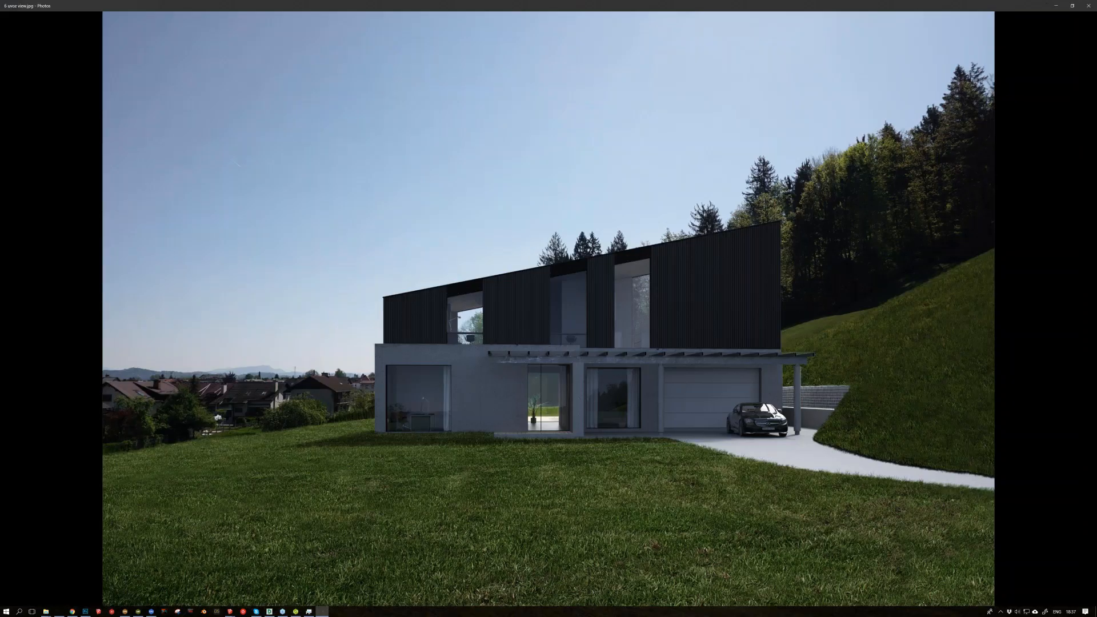
key(Right)
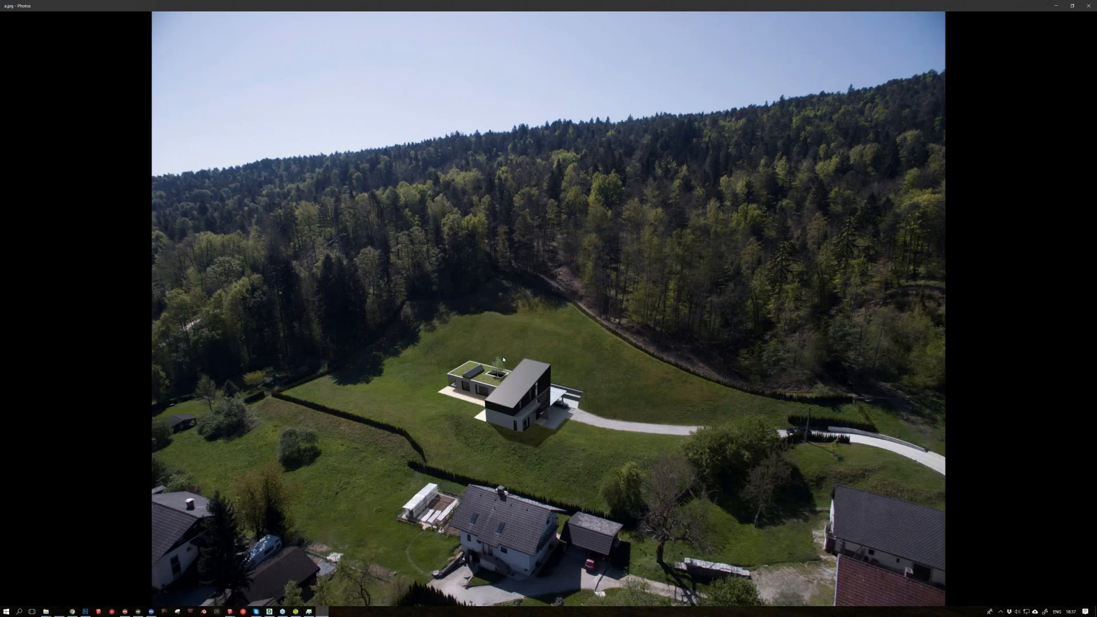
key(Right)
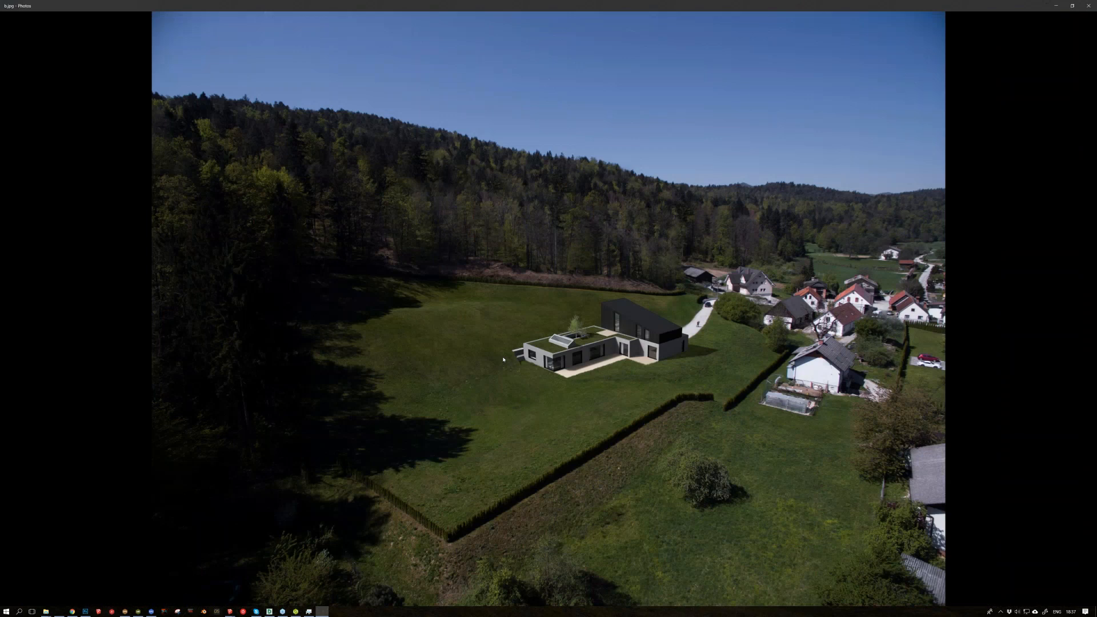
key(Right)
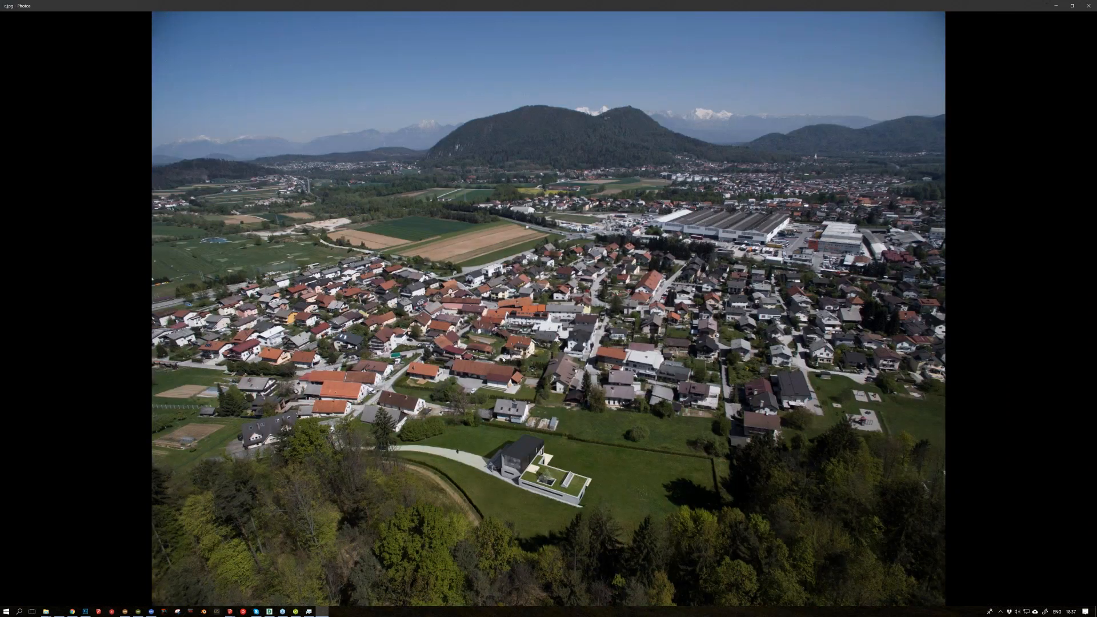
key(Right)
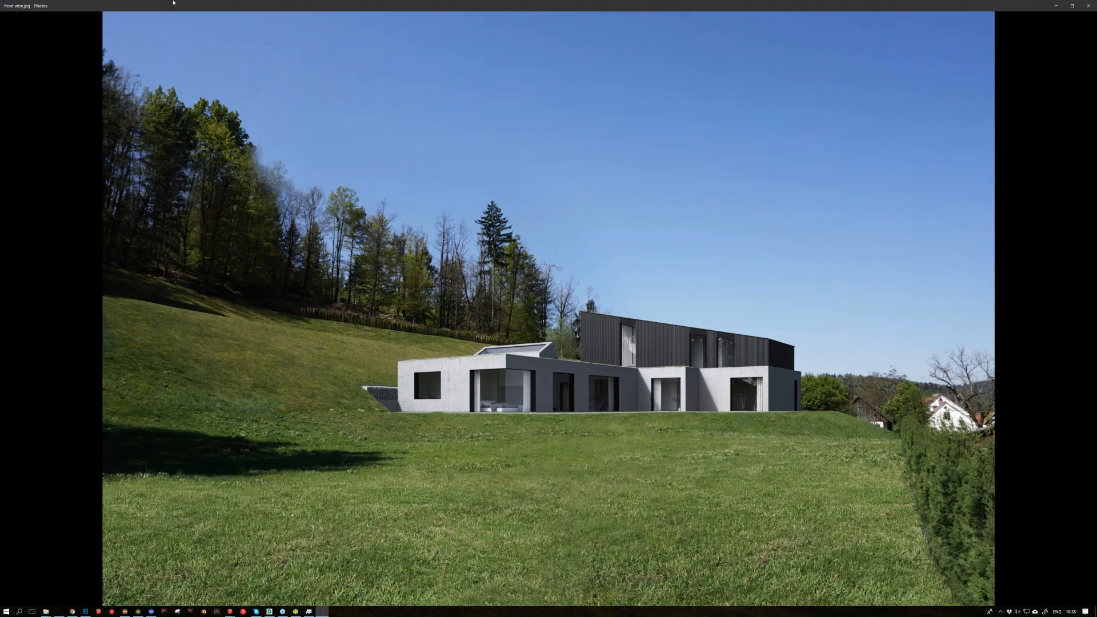
key(alt+Tab)
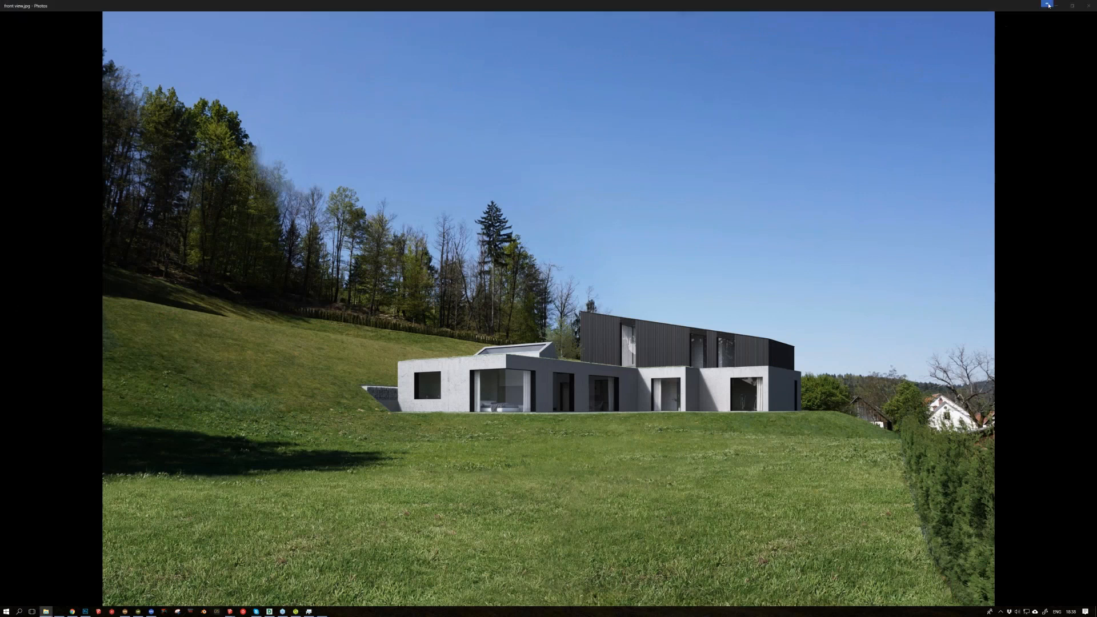
click(808, 190)
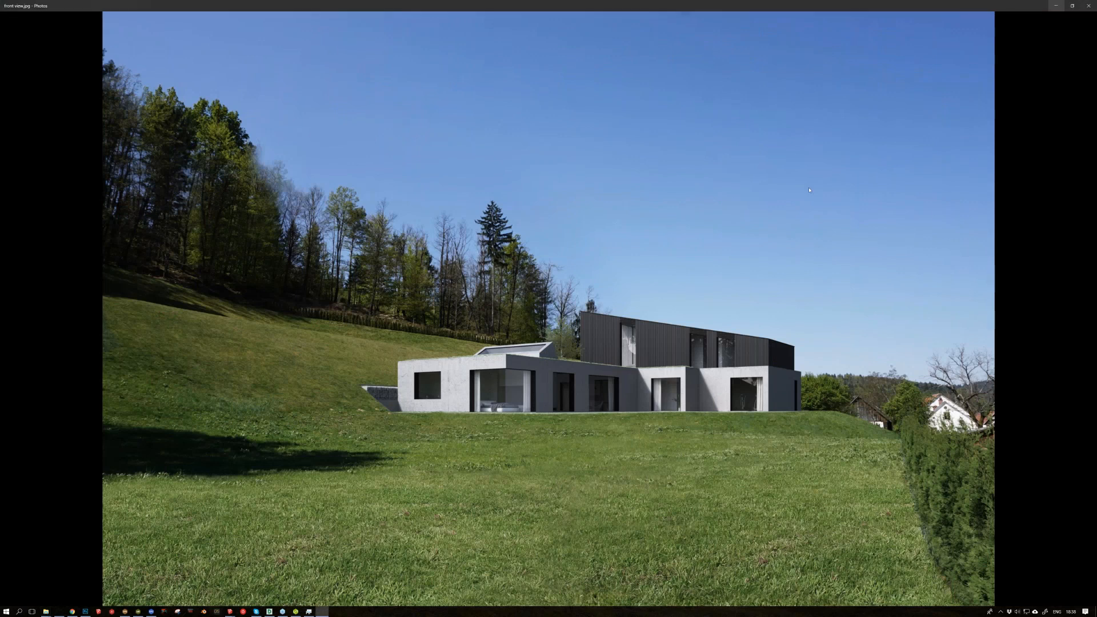
key(alt+Tab)
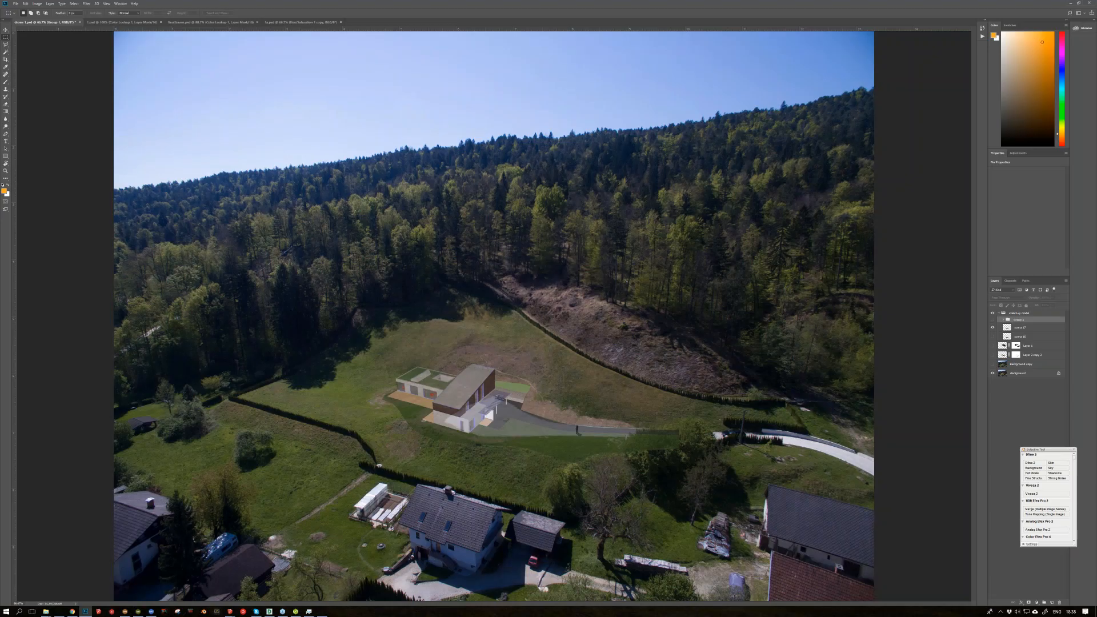
Step: Switch to Dnevna 4 Final Model in SketchUp to show the interior, and bring up its render in Maxwell Render
key(alt+Tab)
mouse_move(243, 610)
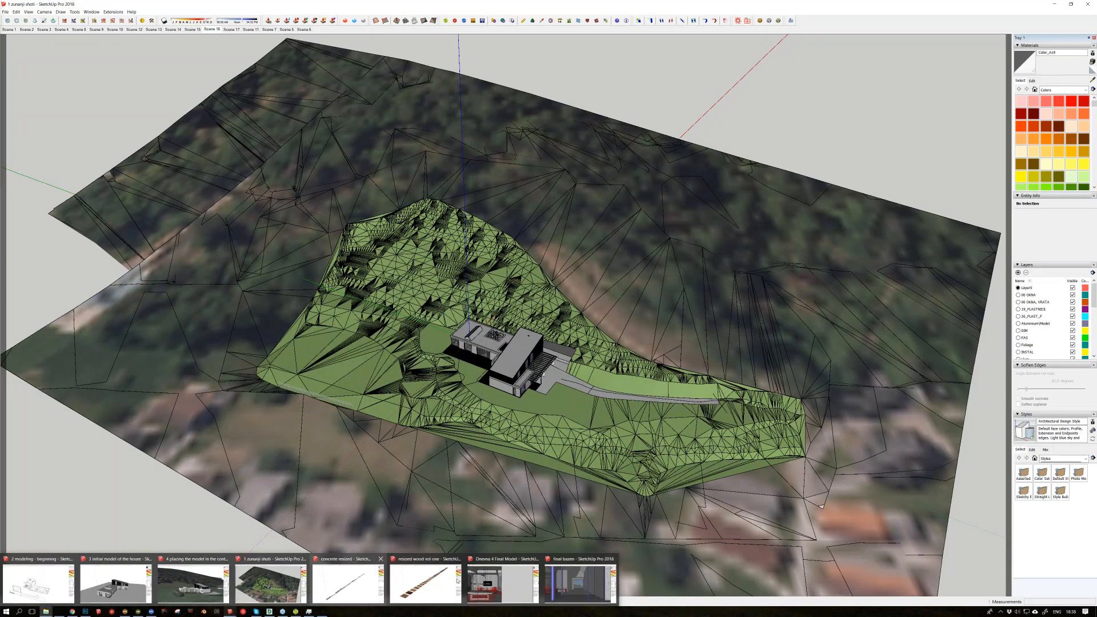
click(488, 578)
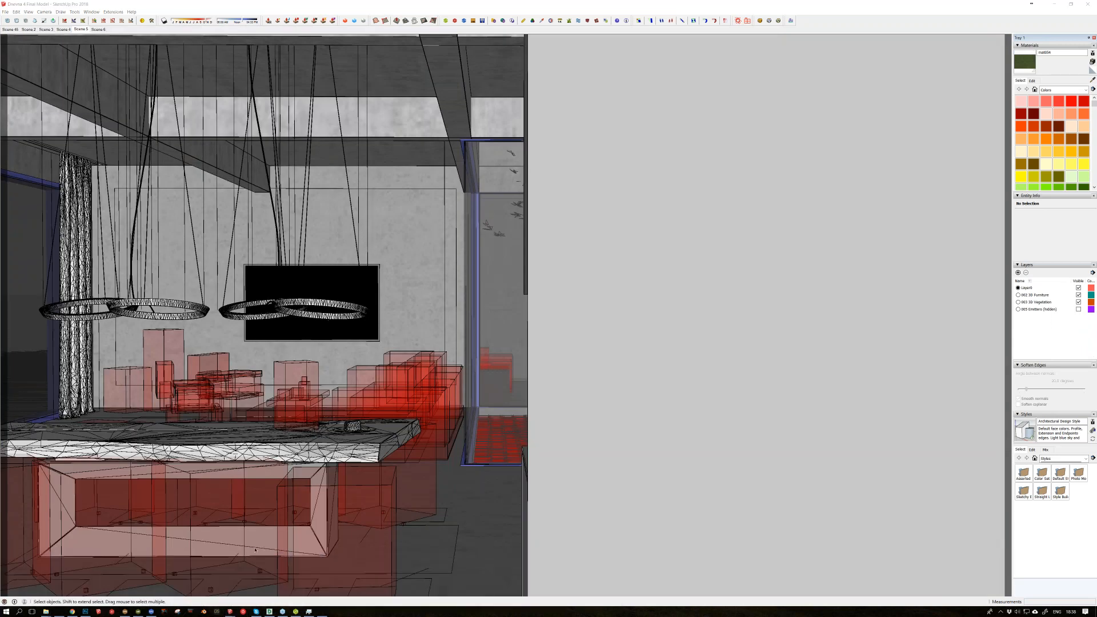
mouse_move(232, 614)
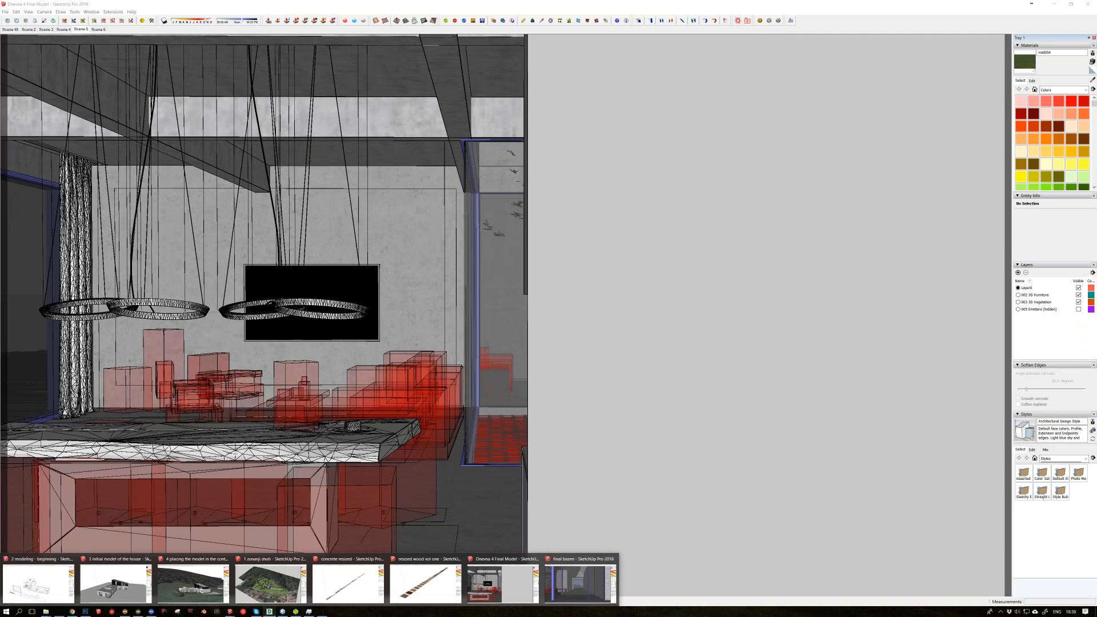
mouse_move(295, 612)
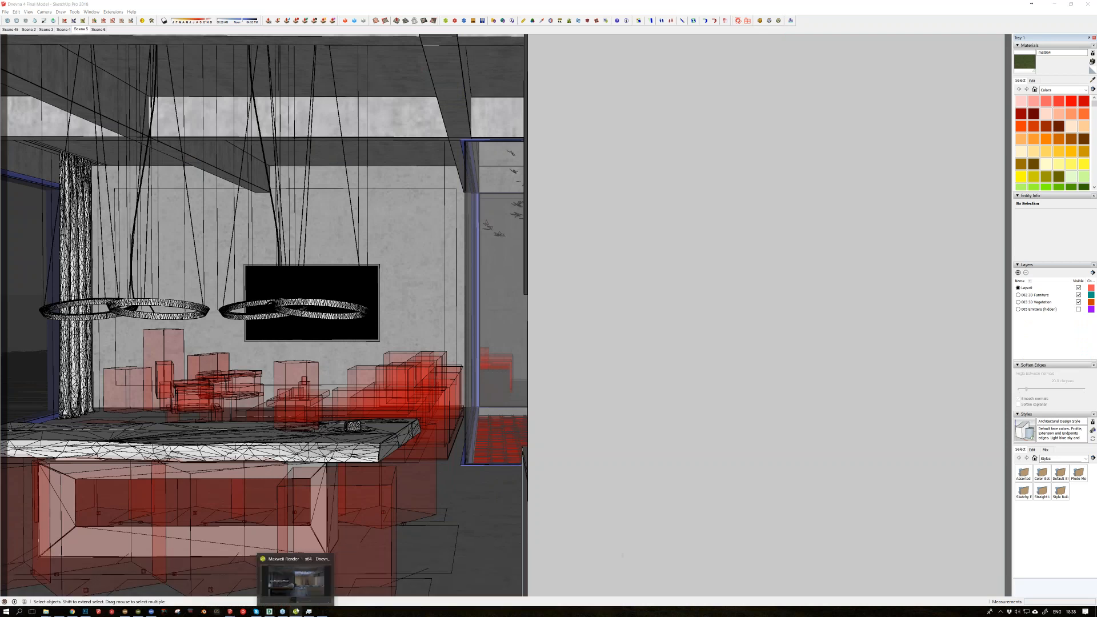
click(297, 582)
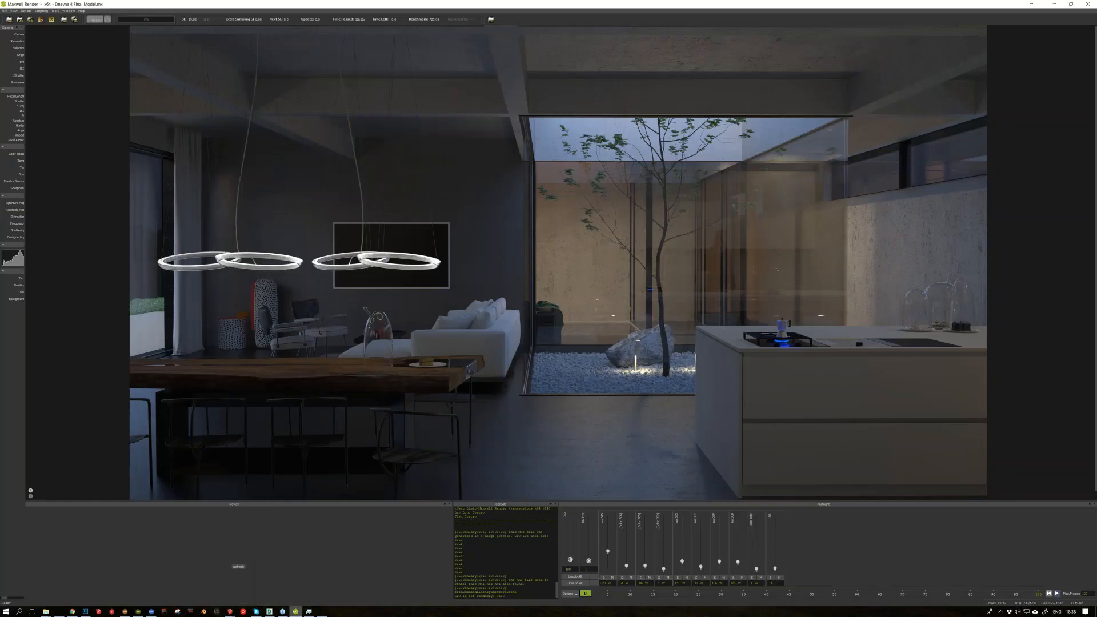
Step: Return to Dnevna 4 Final Model in SketchUp and try to delete the wall component blocking the kitchen view
mouse_move(231, 611)
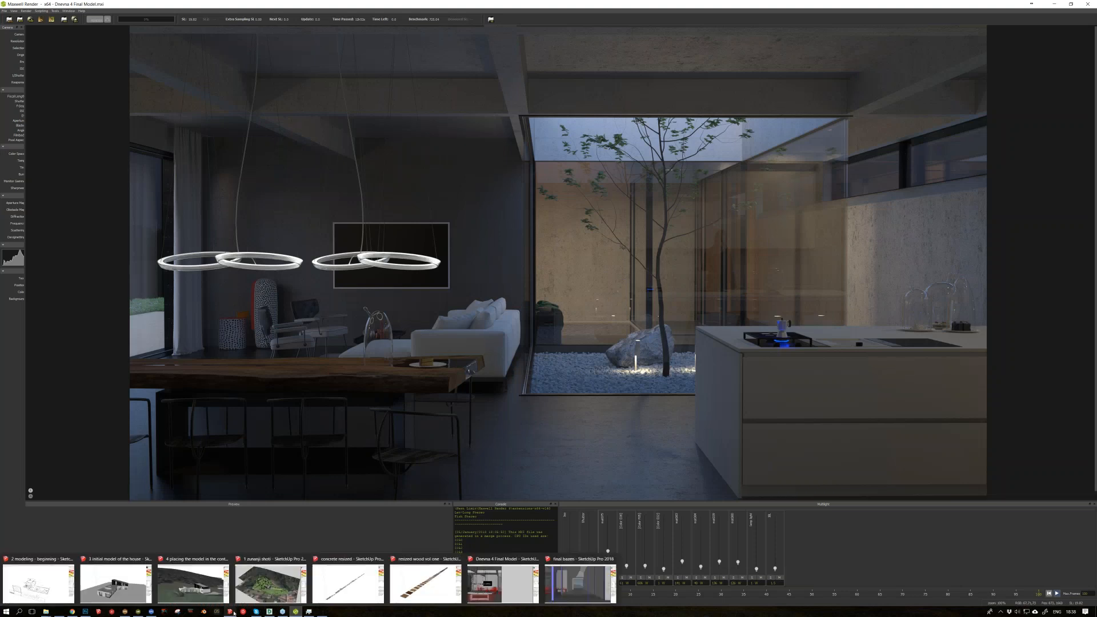
click(500, 587)
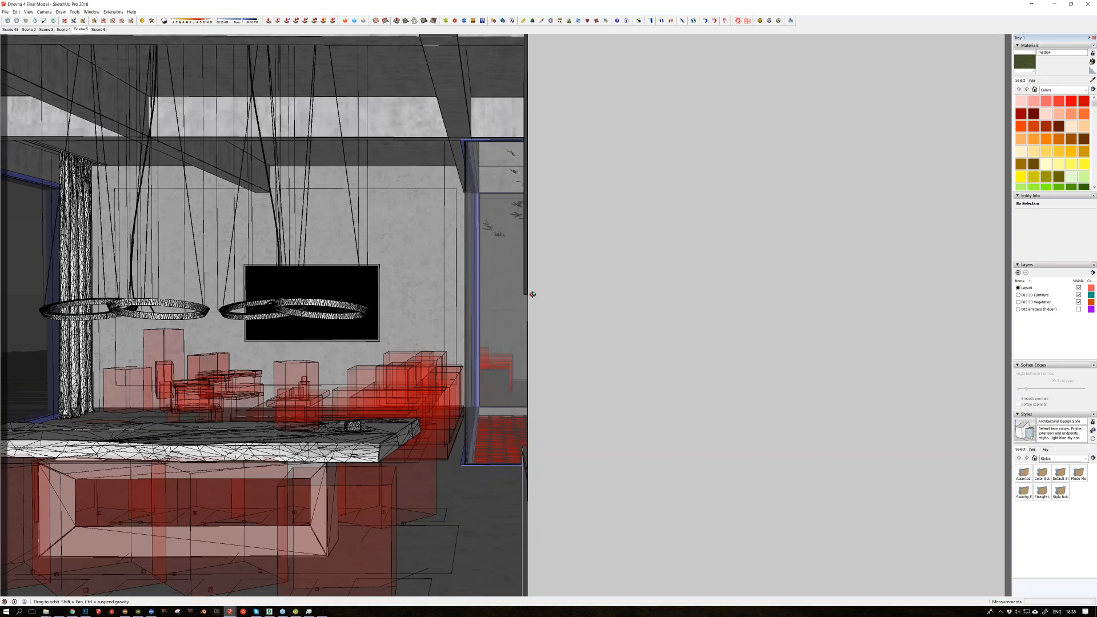
middle_drag(532, 294, 559, 299)
click(767, 333)
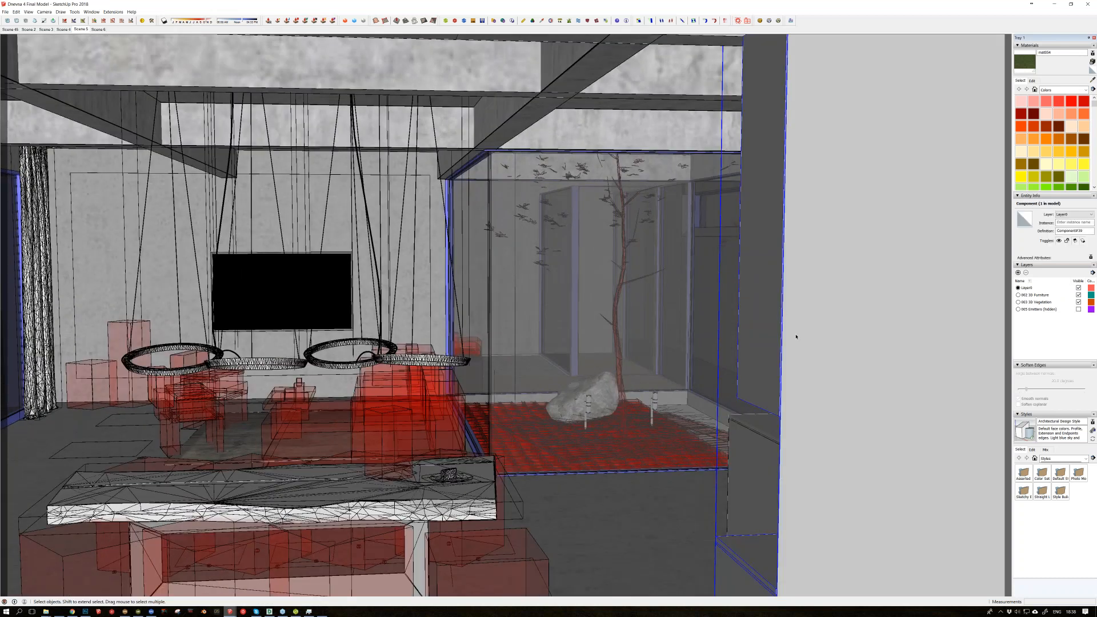
key(Delete)
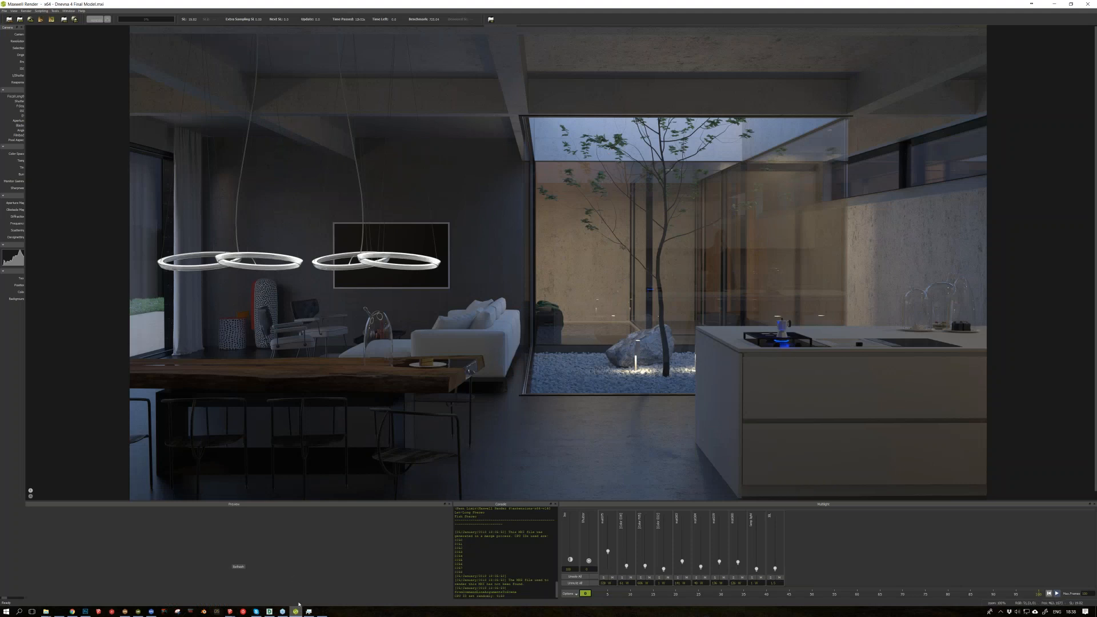
Step: Return to the SketchUp model, clear the wall component blocking Scene 5, and inspect the living area up to the sofa component
mouse_move(230, 612)
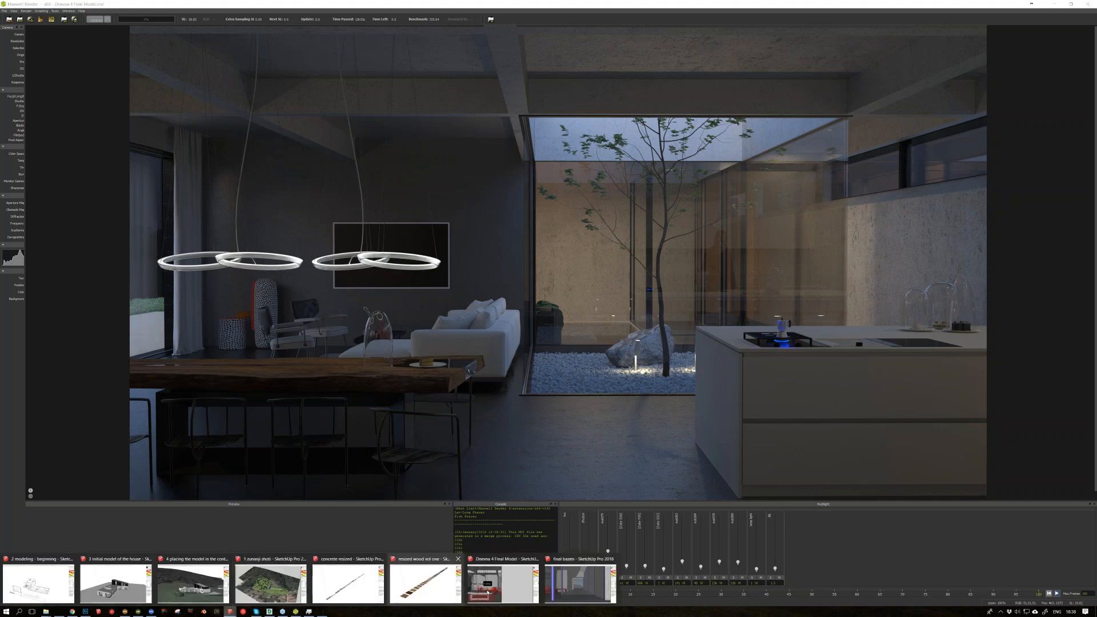
click(501, 579)
click(654, 262)
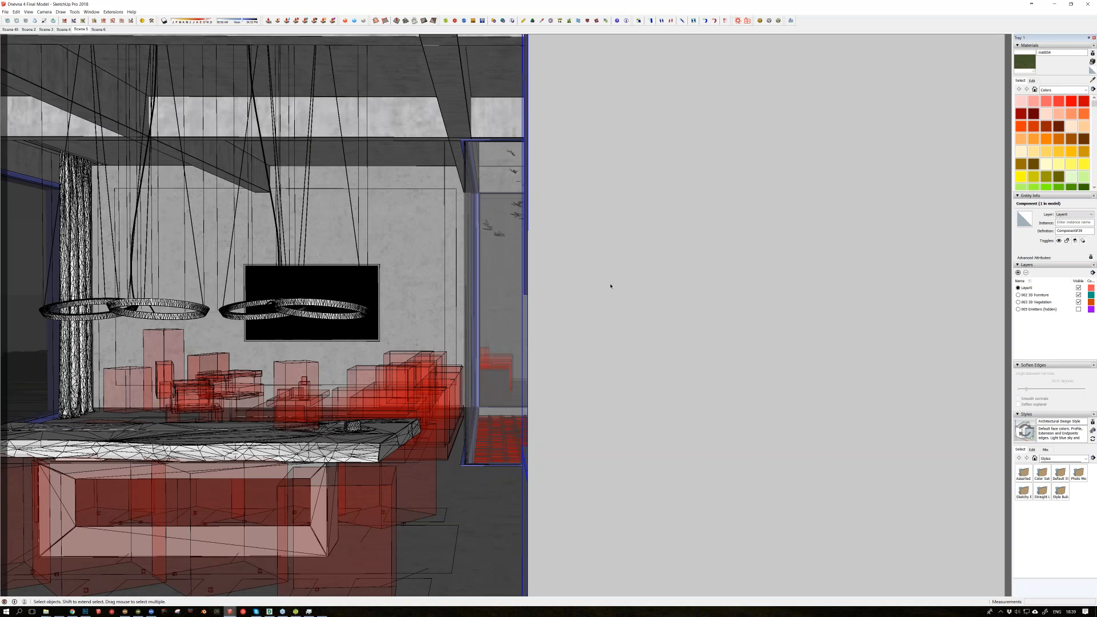
click(80, 29)
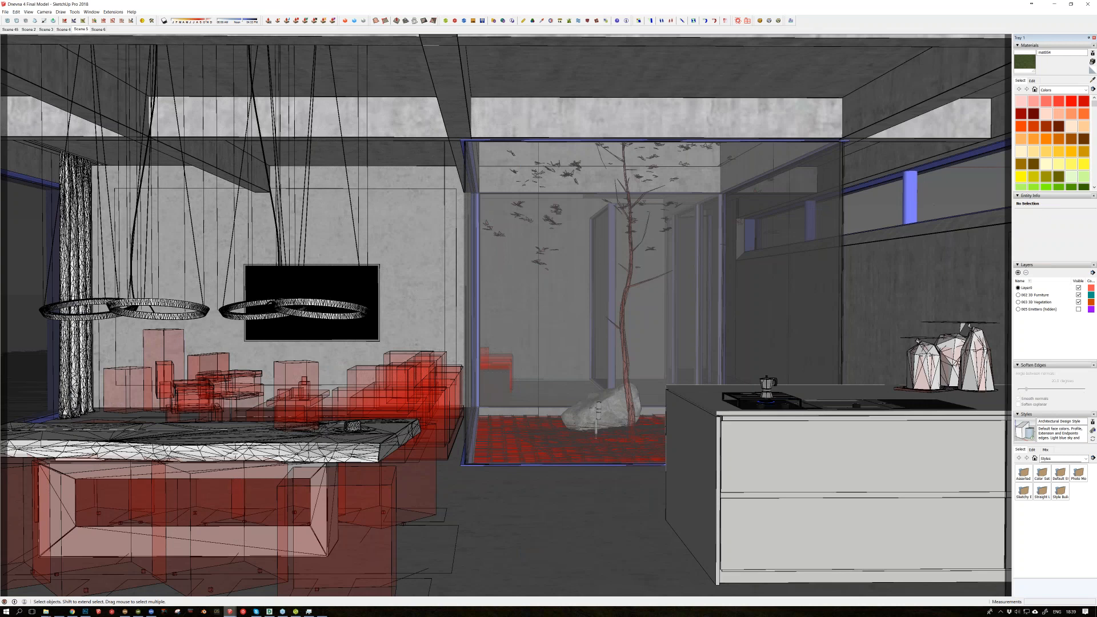
middle_drag(518, 356, 522, 357)
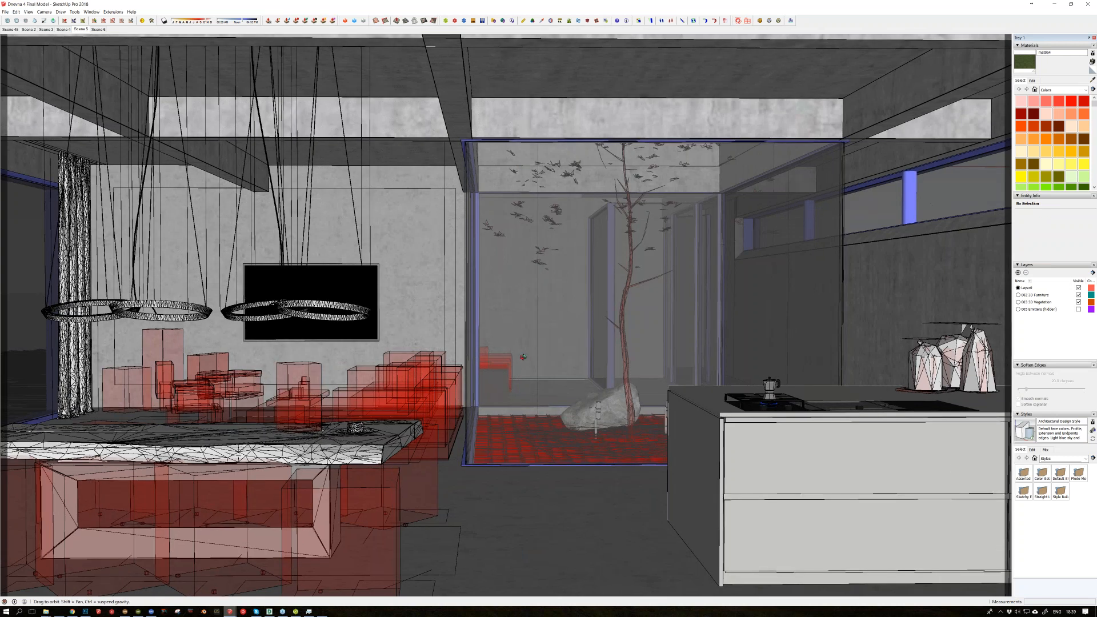
middle_drag(522, 357, 523, 422)
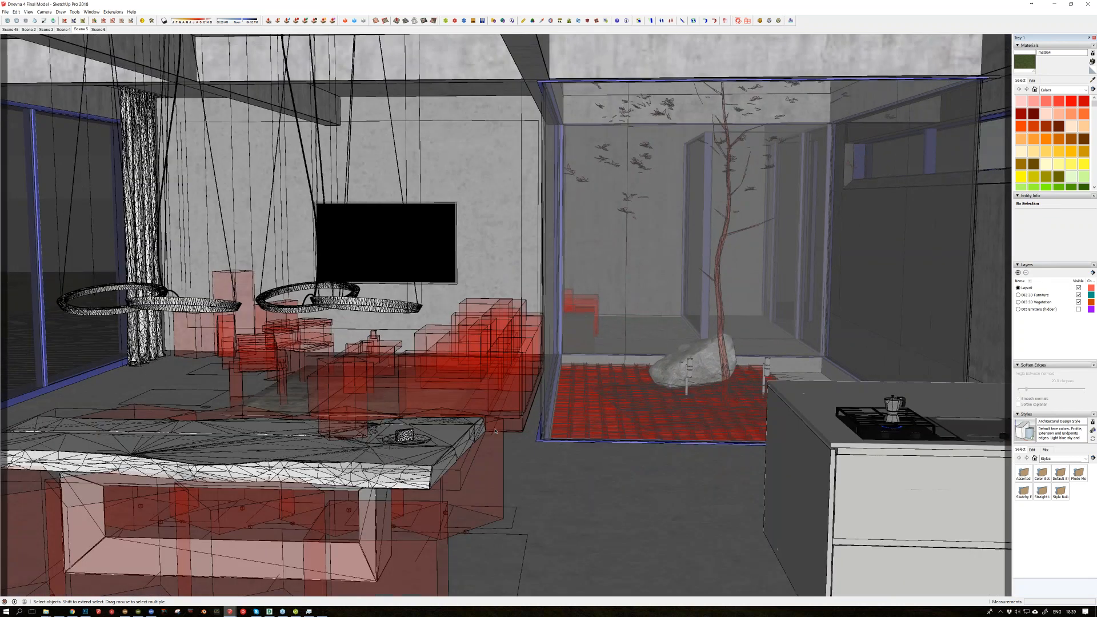
click(494, 432)
scroll(505, 339, up, 3)
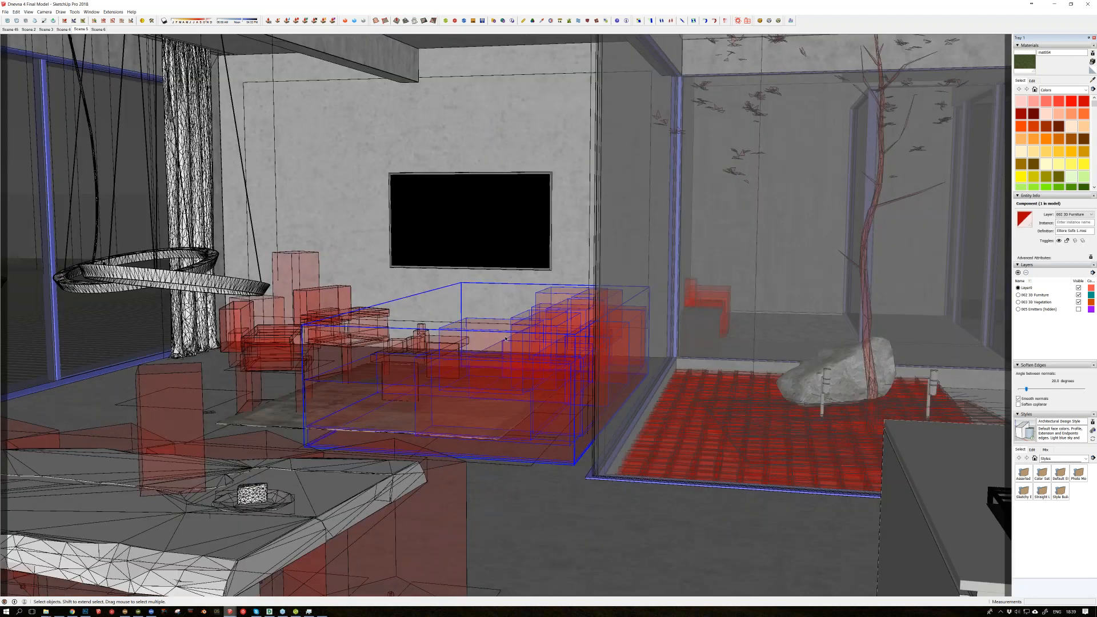
Step: Restore Scene 5, clear the selection and the blocking wall, and examine the dining area with its proxy chair components
click(82, 30)
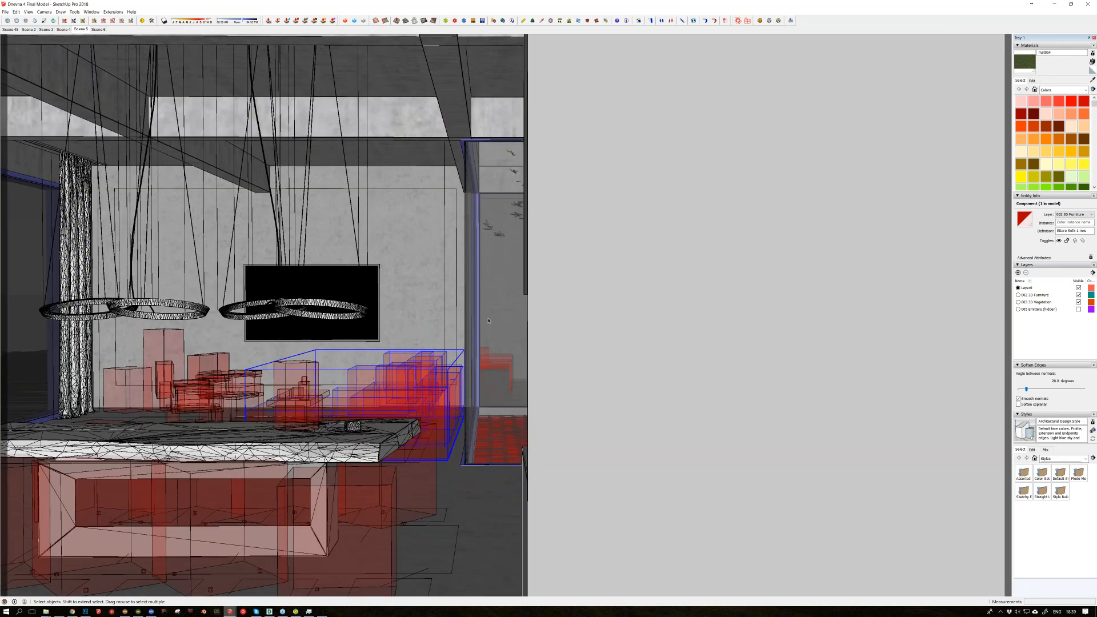
key(ctrl+t)
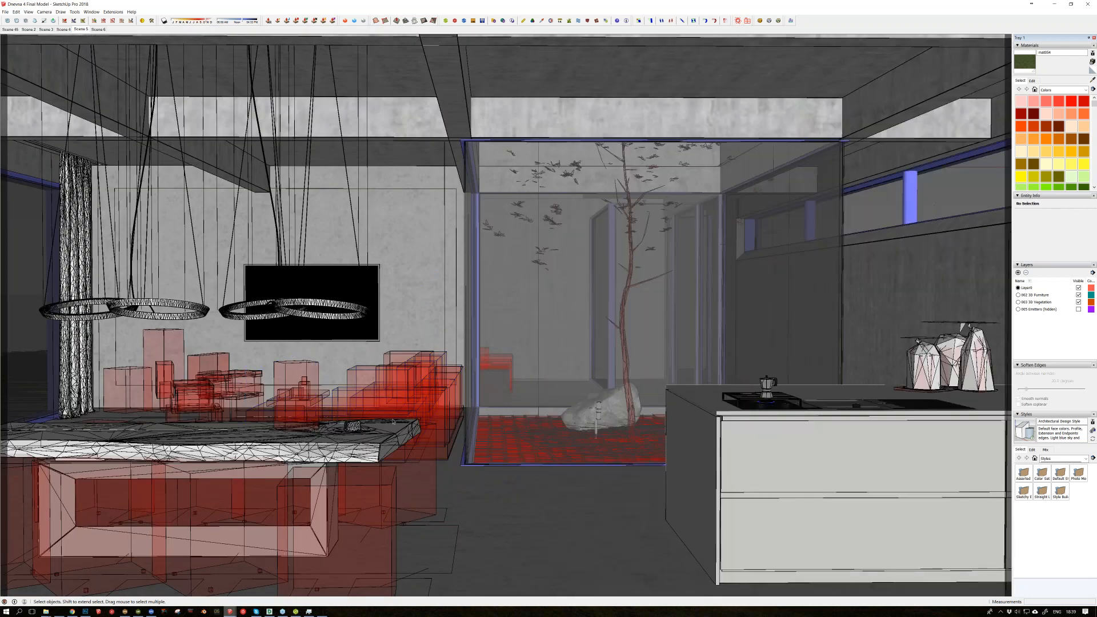
key(o)
middle_drag(369, 456, 364, 468)
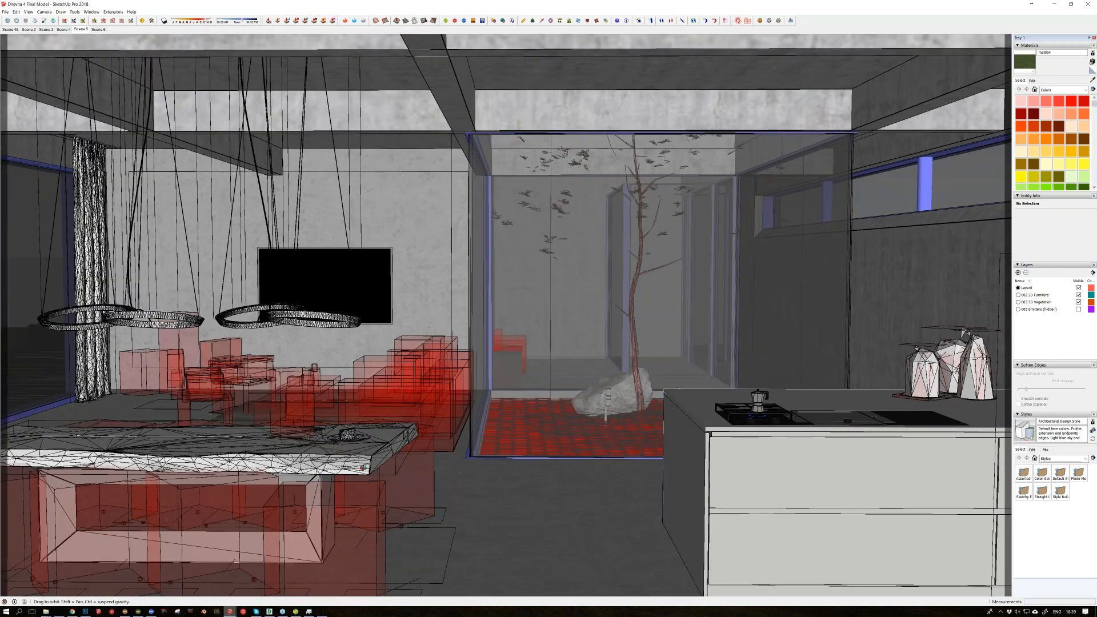
middle_drag(364, 468, 331, 501)
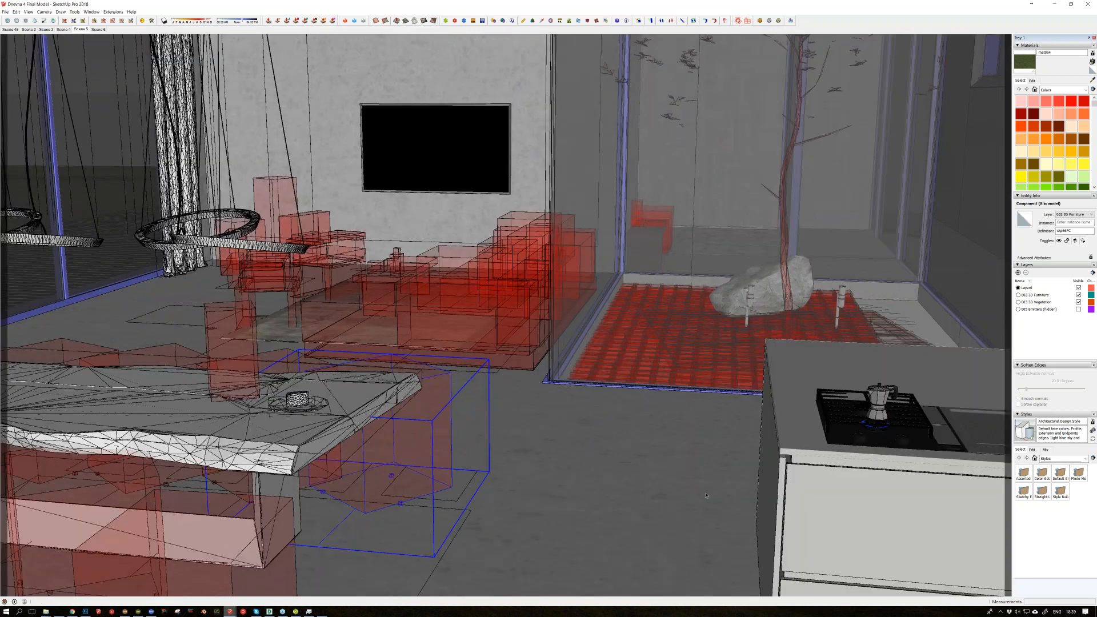
middle_drag(394, 451, 369, 480)
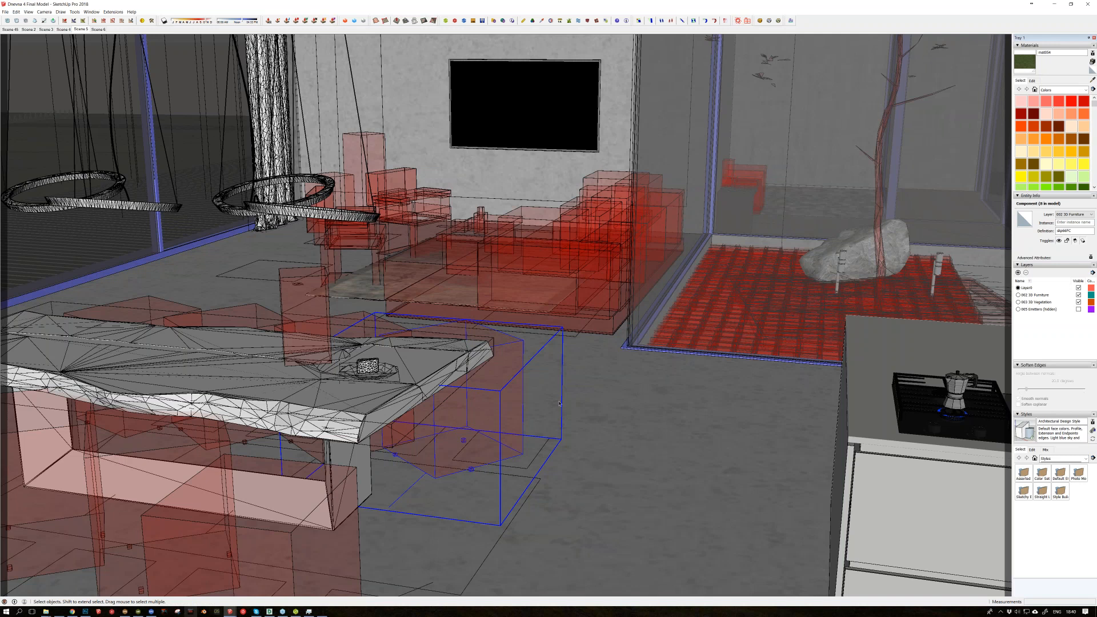
Step: Open the dining table component, examine the tabletop mesh on its own, and show the rest of the model again
click(341, 407)
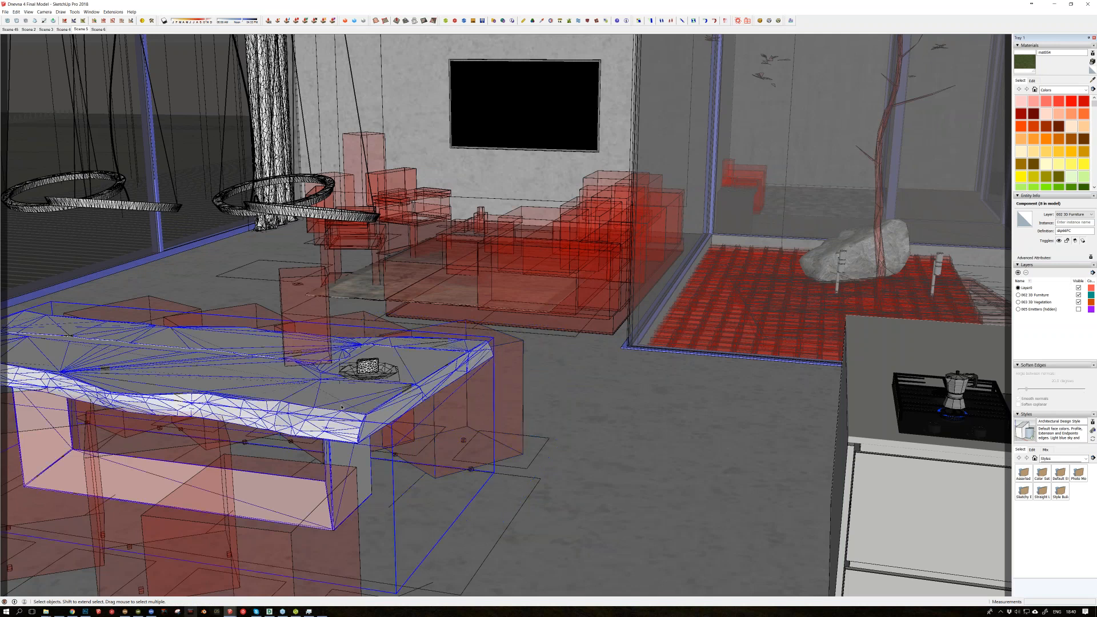
key(m)
key(space)
double_click(437, 377)
double_click(438, 376)
click(437, 376)
middle_drag(438, 376, 459, 340)
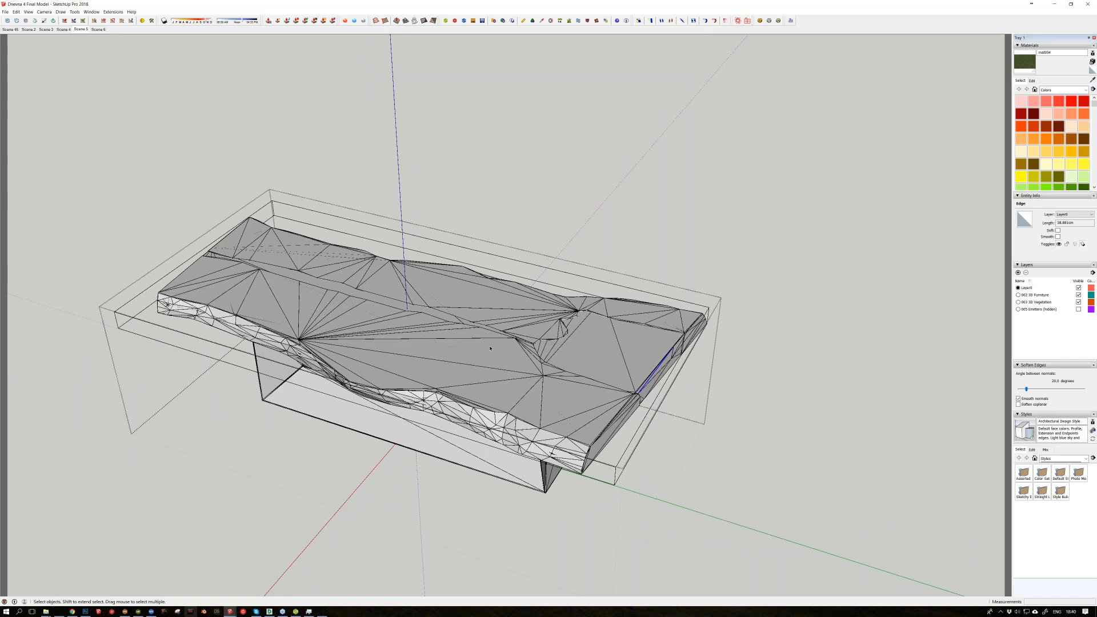
key(alt+h)
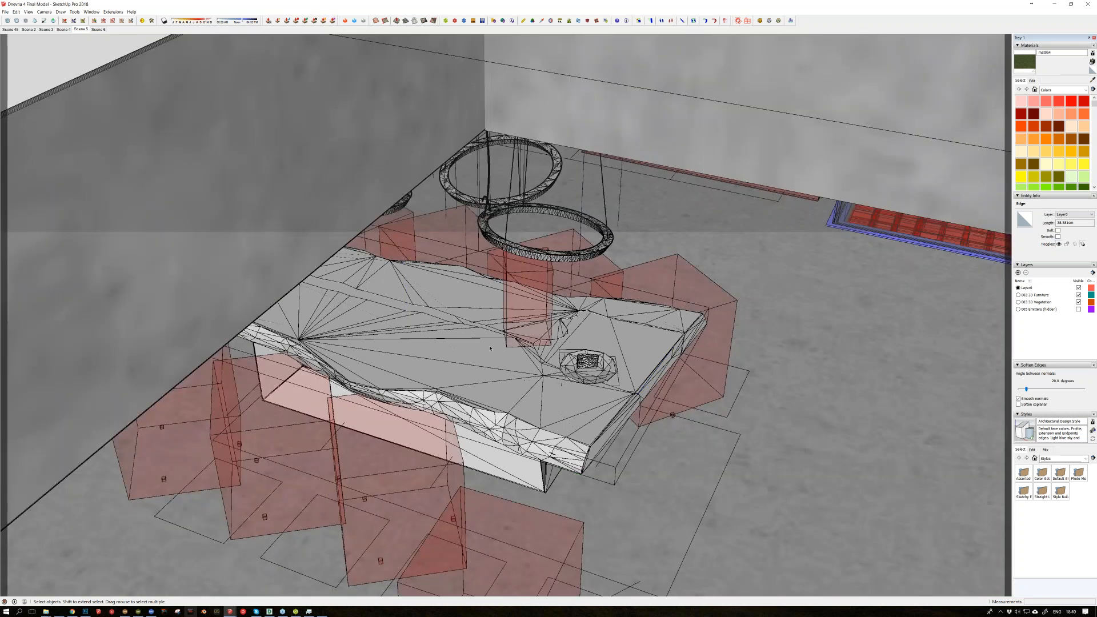
Step: Leave the table component and look around the kitchen island and the standing woman figure up close
middle_drag(489, 347, 456, 359)
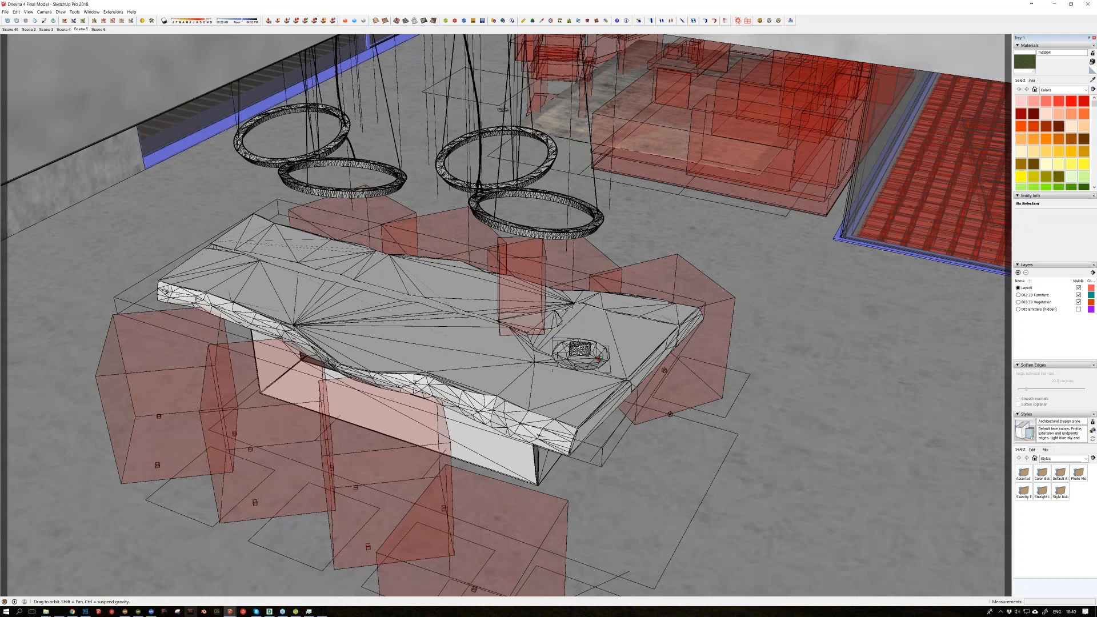
middle_drag(599, 358, 565, 360)
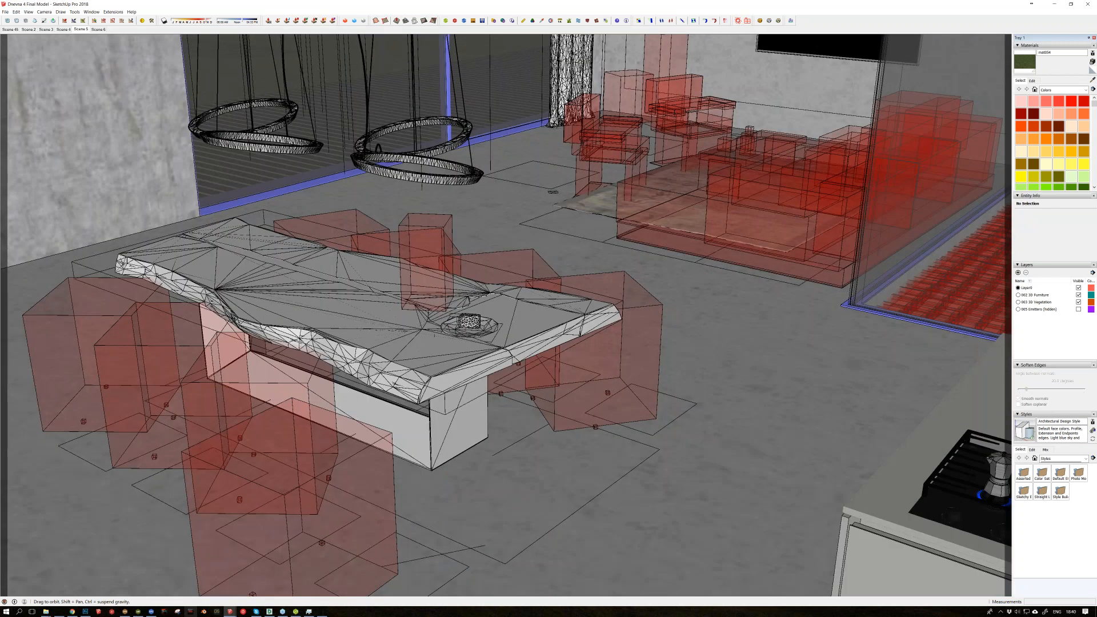
middle_drag(365, 360, 738, 324)
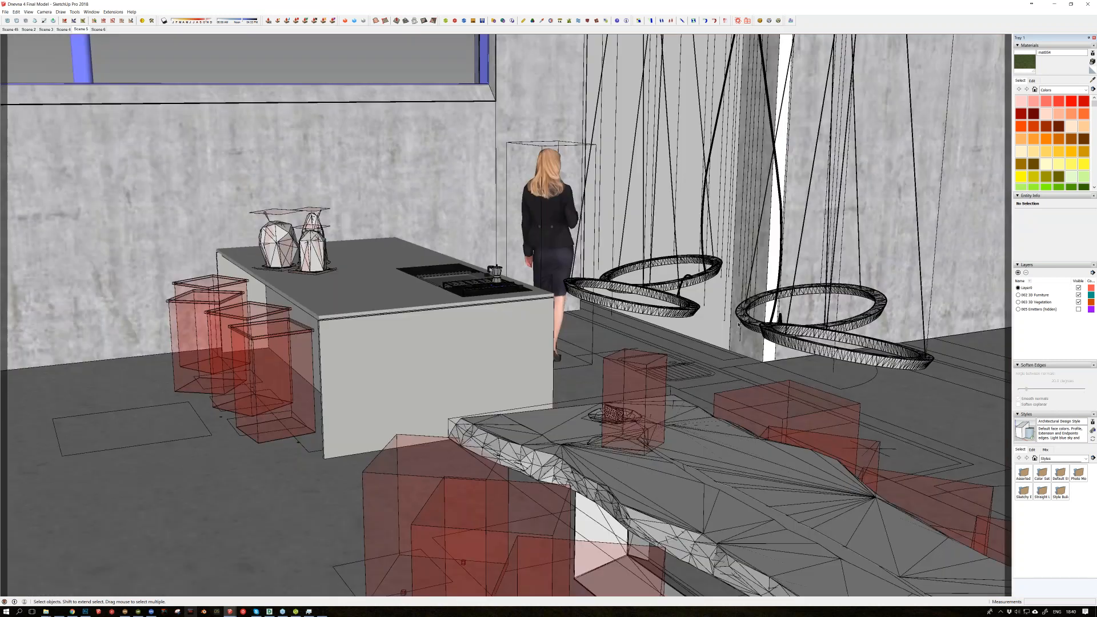
scroll(738, 324, up, 5)
middle_drag(681, 289, 297, 293)
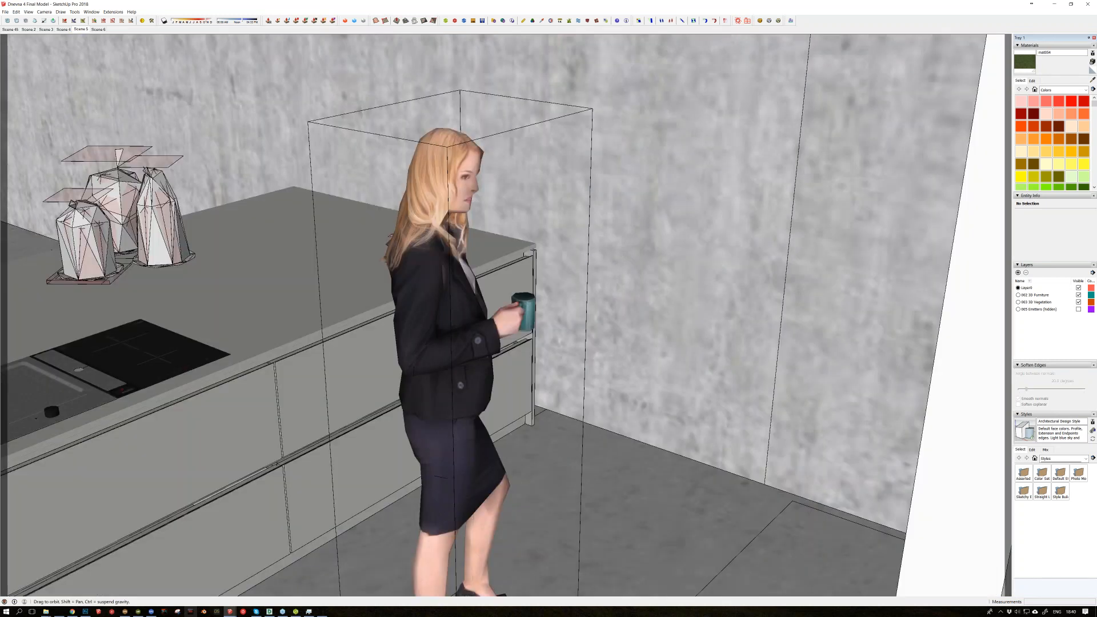
scroll(483, 189, up, 3)
middle_drag(483, 189, 581, 185)
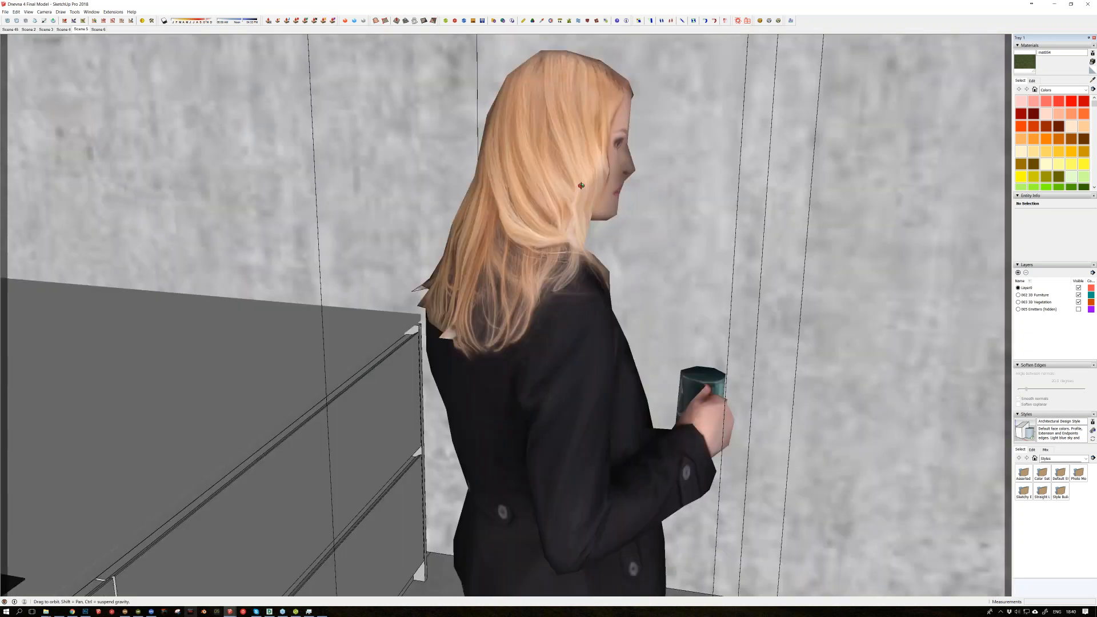
Step: Return the SketchUp model to Scene 5 and switch to its finished render in Maxwell Render
click(83, 29)
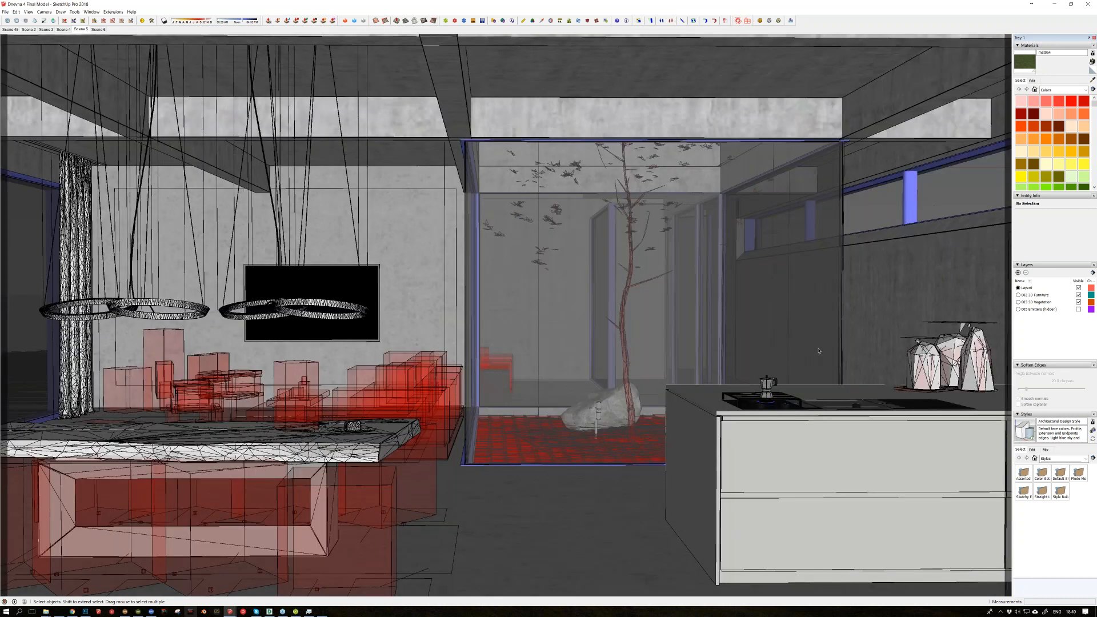
click(82, 31)
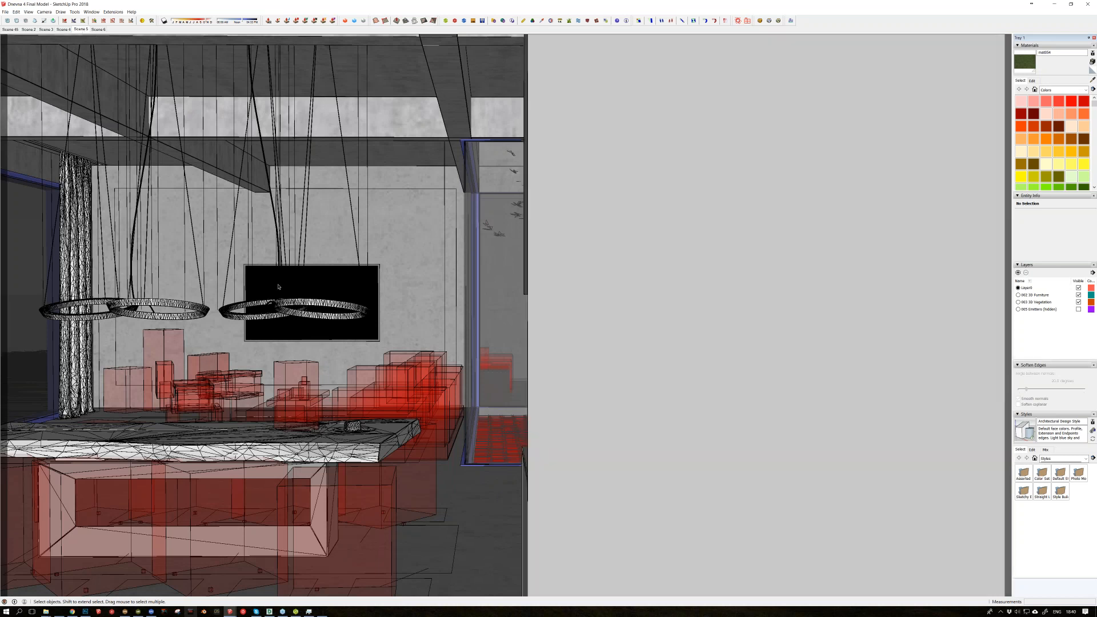
mouse_move(297, 614)
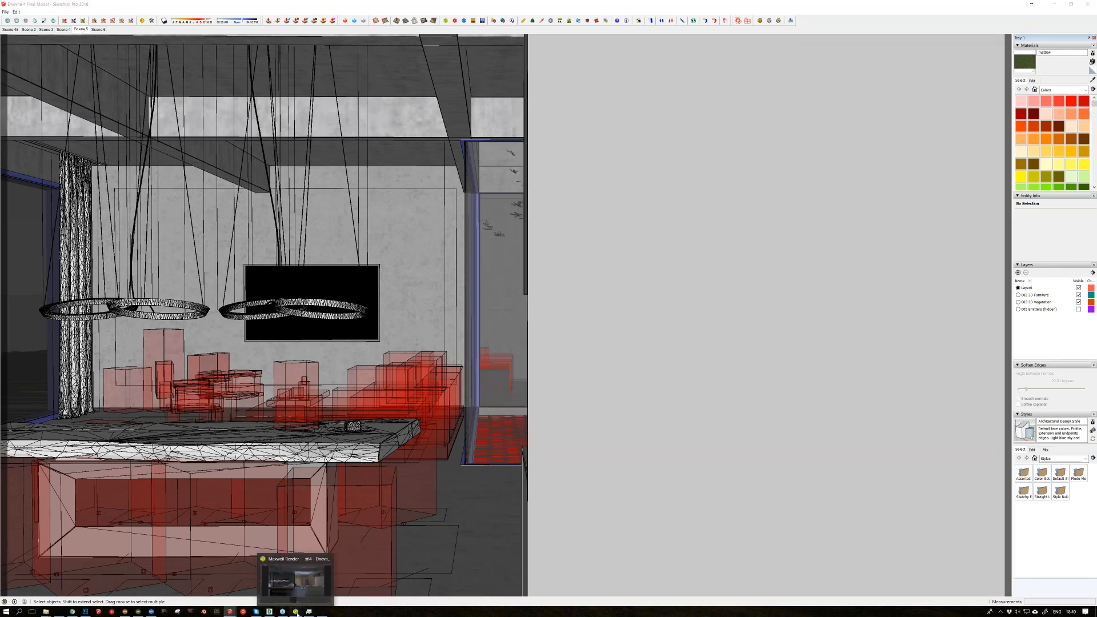
click(297, 613)
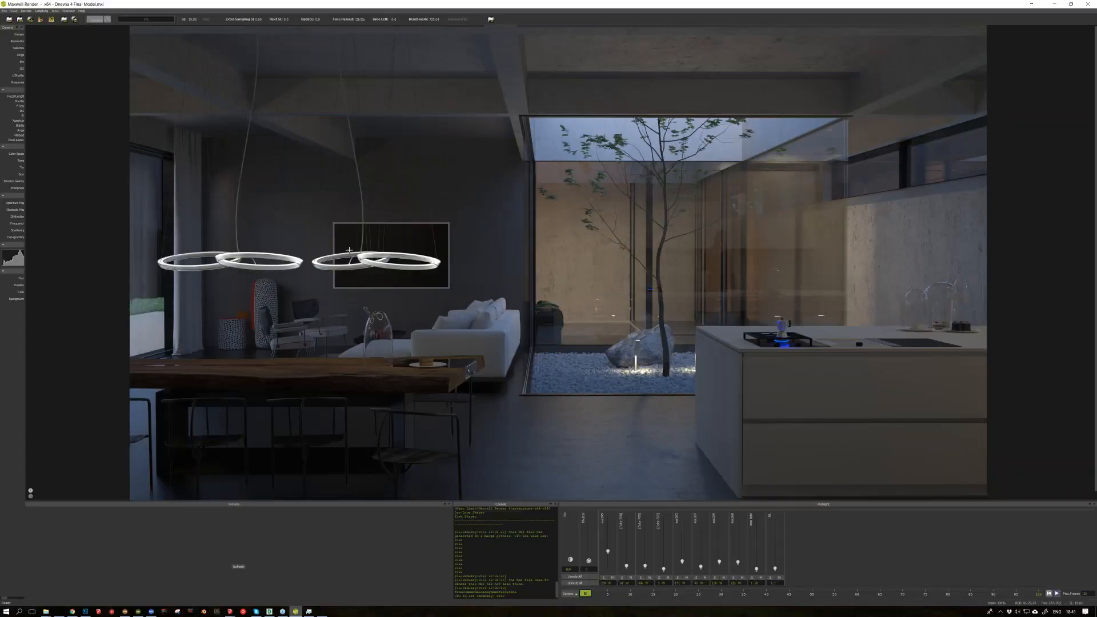
Step: Remove the outdoor daylight from the living room render by turning down the last light channel in Multilight
scroll(409, 272, down, 1)
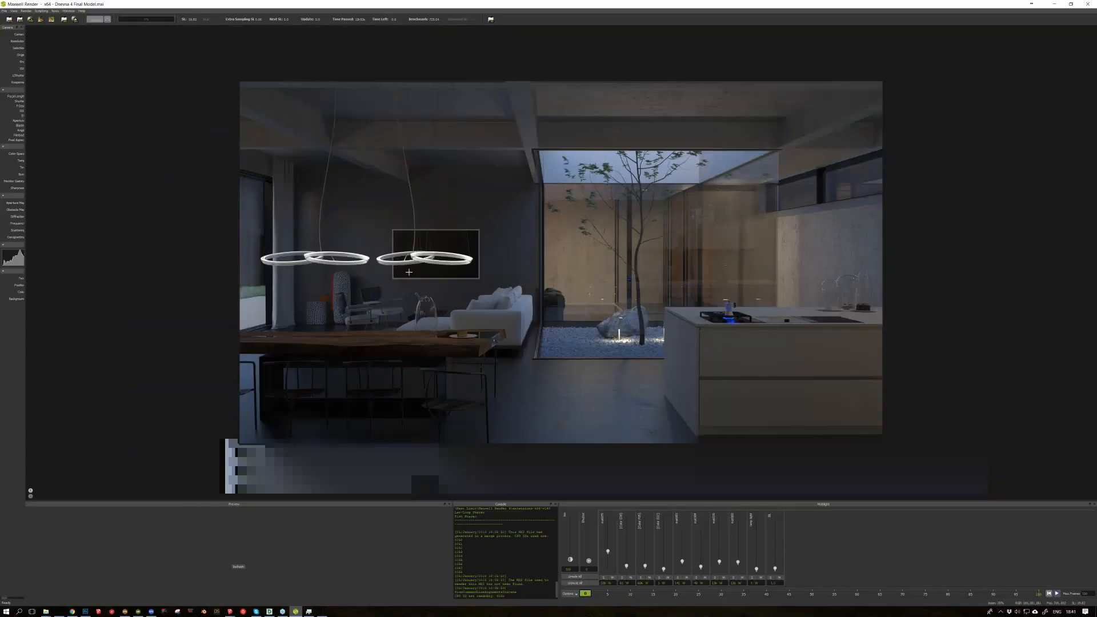
scroll(408, 272, up, 1)
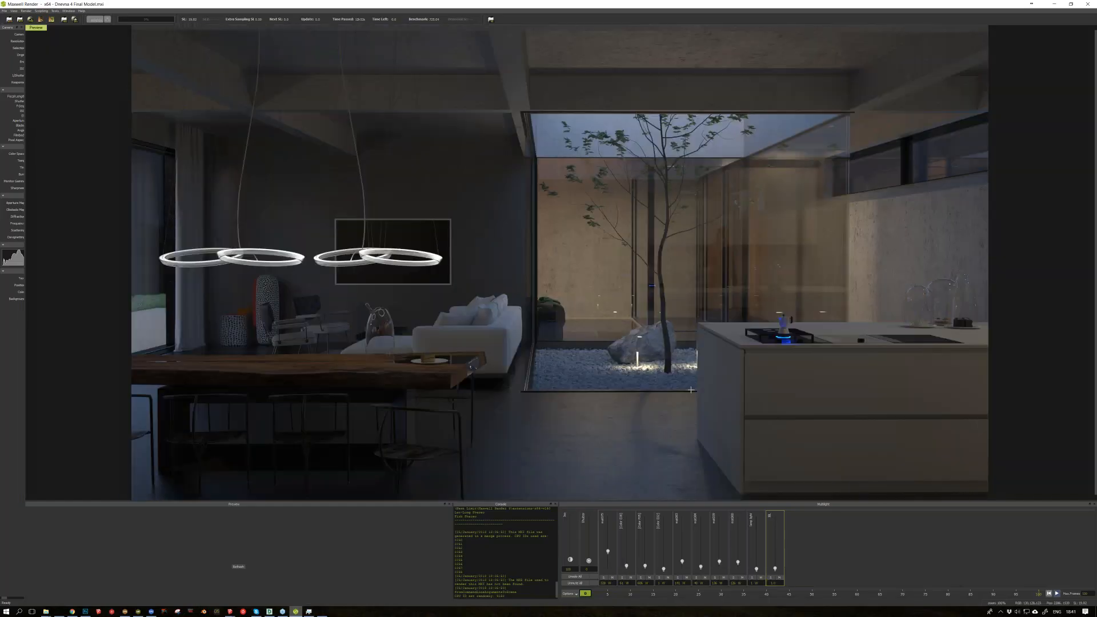
drag(774, 568, 774, 569)
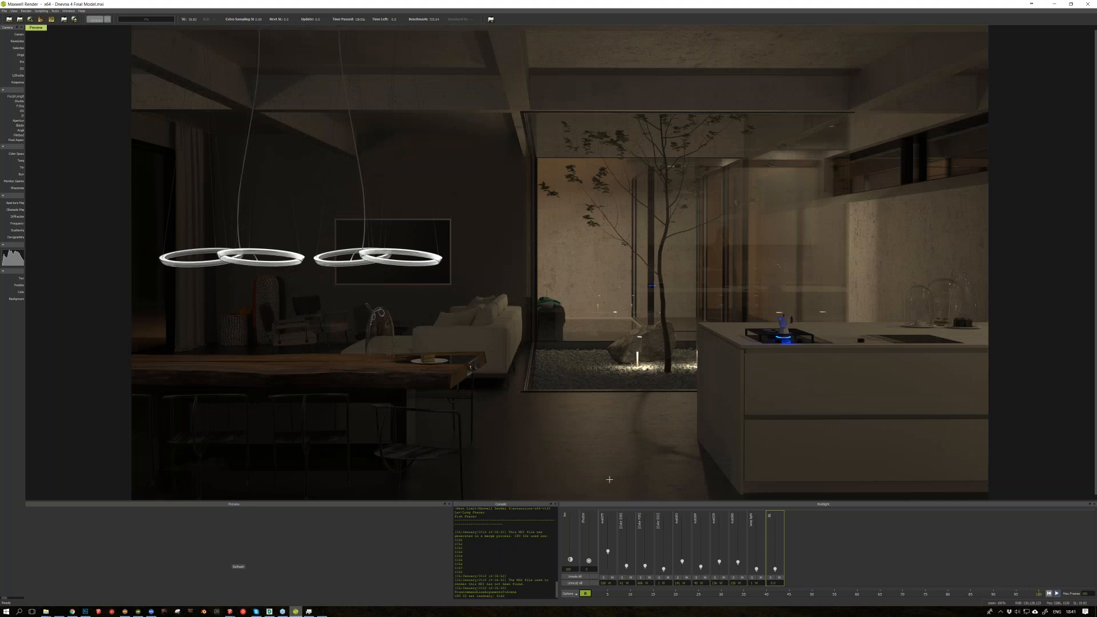
Step: Restore the outdoor daylight in the living room render by turning the last Multilight channel back up
drag(780, 583, 764, 584)
key(Return)
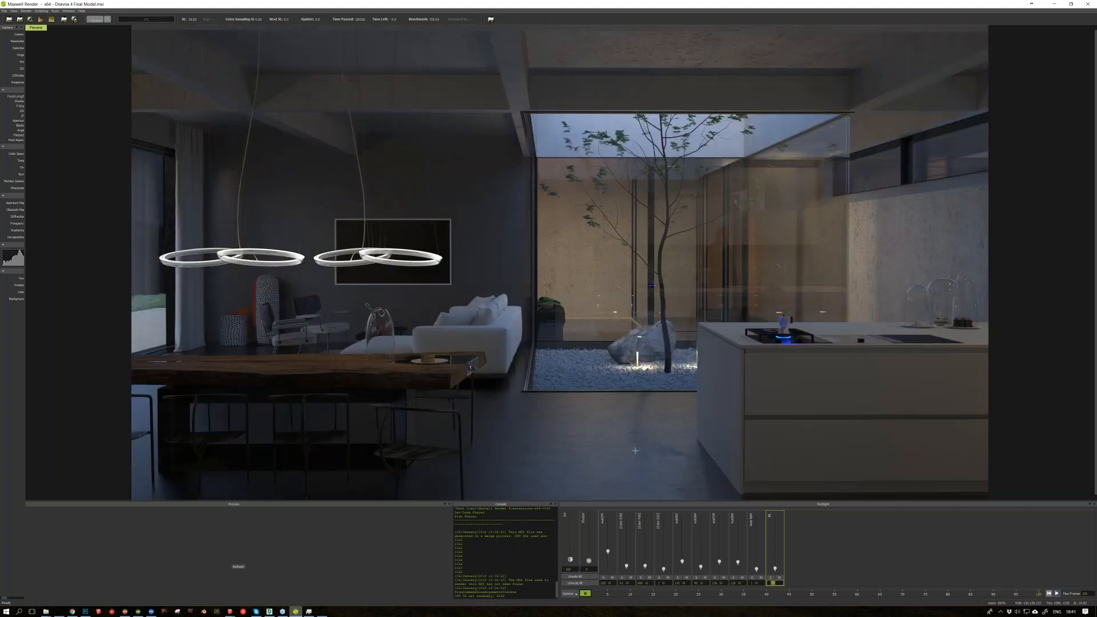
click(659, 578)
click(660, 578)
Step: Switch to Photoshop and bring up the living room composite, 1.psd
click(85, 611)
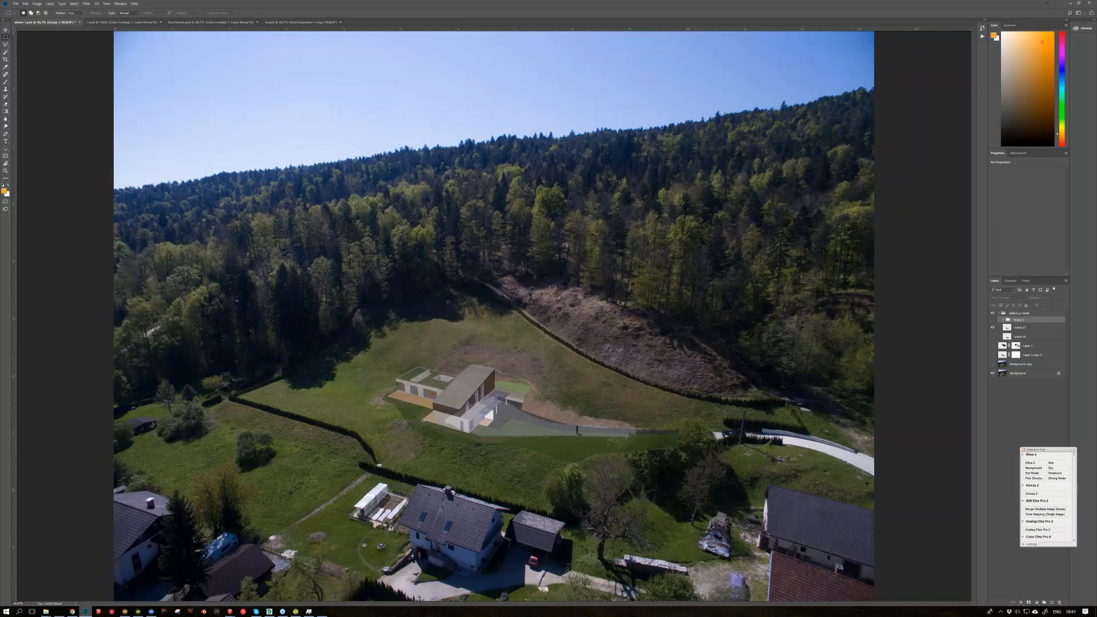
click(210, 22)
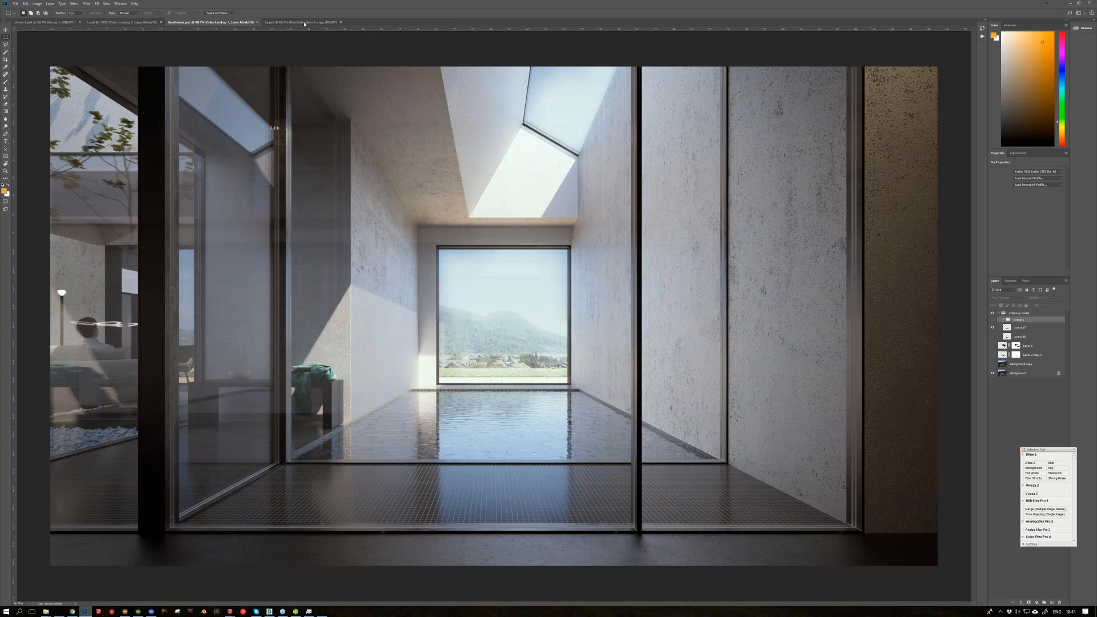
key(ctrl+shift+Tab)
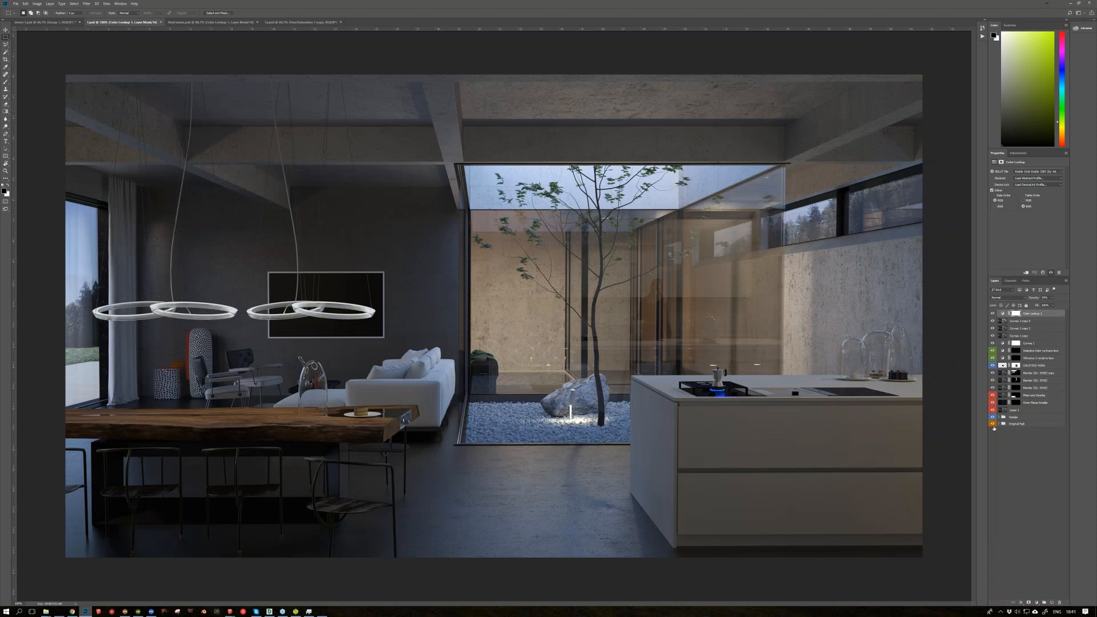
Step: Inspect the original render group and the group above it by toggling their layers' visibility, and leave the group collapsed
click(998, 425)
click(999, 424)
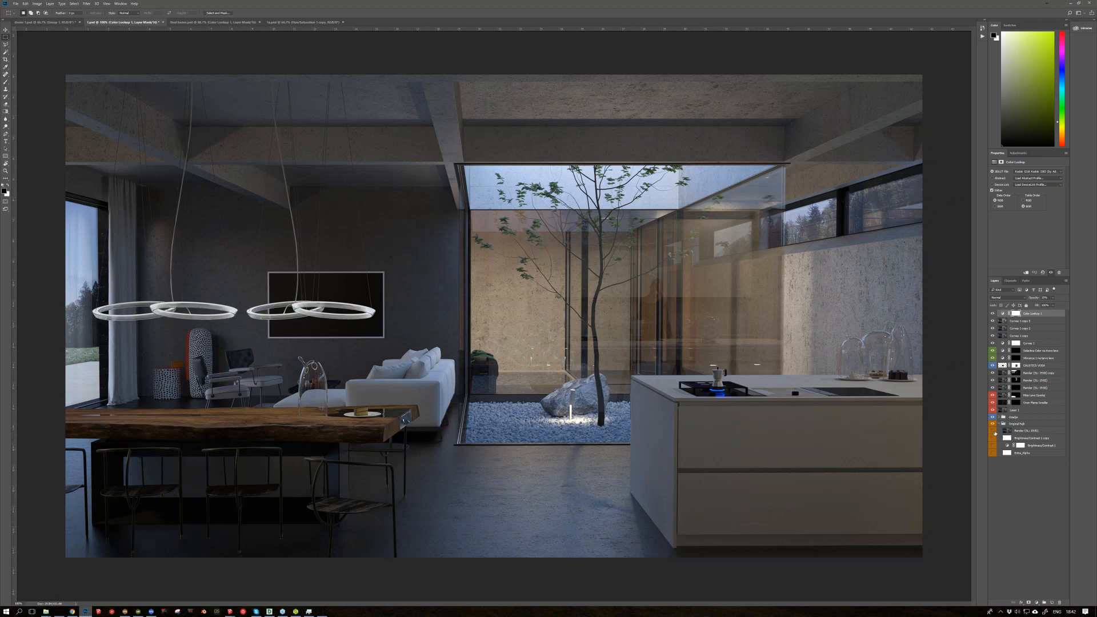
alt+click(993, 431)
alt+click(993, 431)
alt+click(992, 417)
alt+click(992, 417)
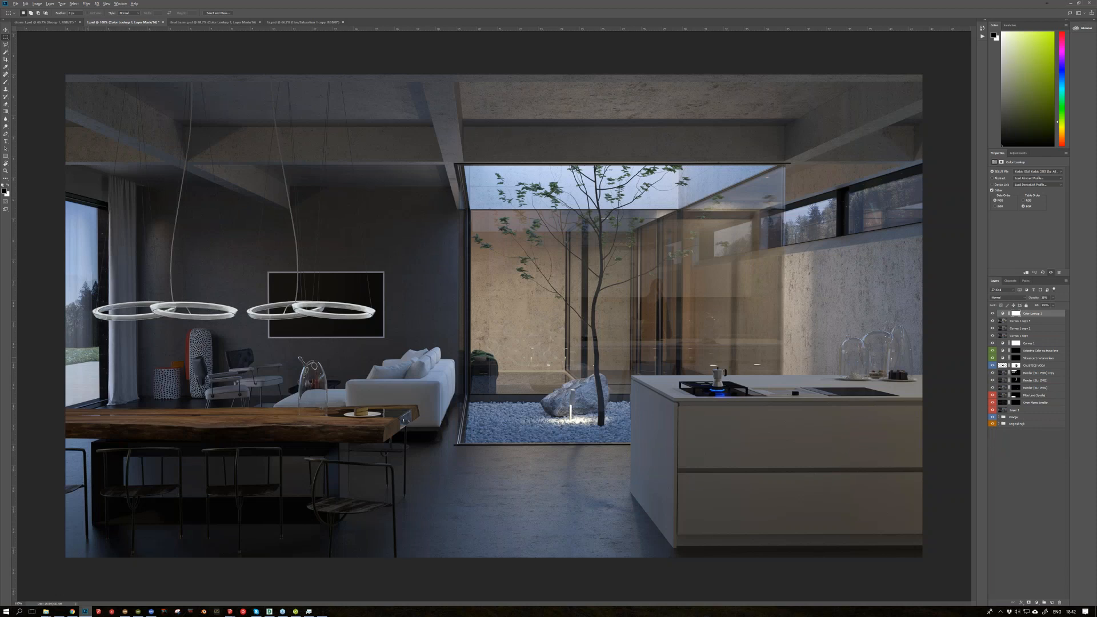
Step: Examine the ring pendant lamps, lounge chairs, glass dome and dining table in the living room composite up close
alt+scroll(63, 360, up, 1)
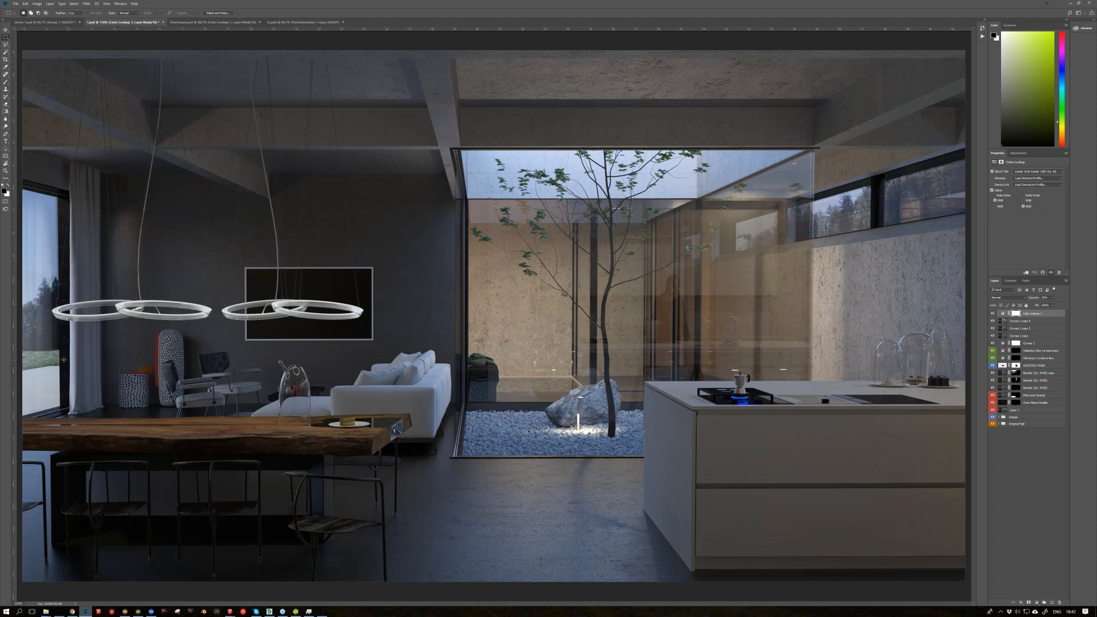
alt+scroll(64, 360, up, 3)
alt+scroll(63, 360, up, 3)
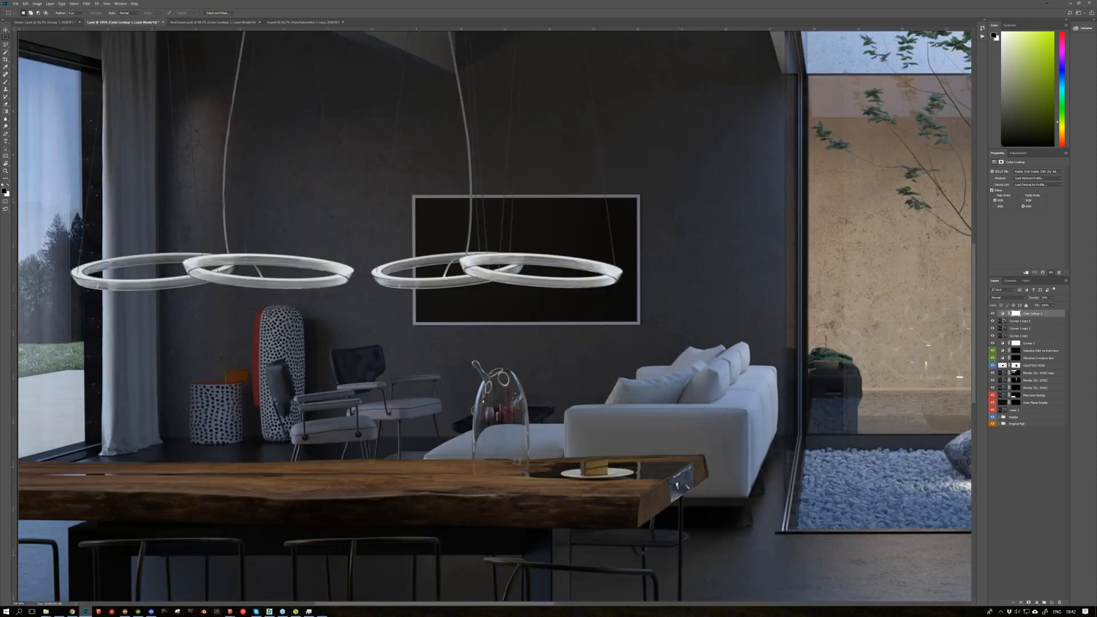
alt+scroll(109, 348, up, 5)
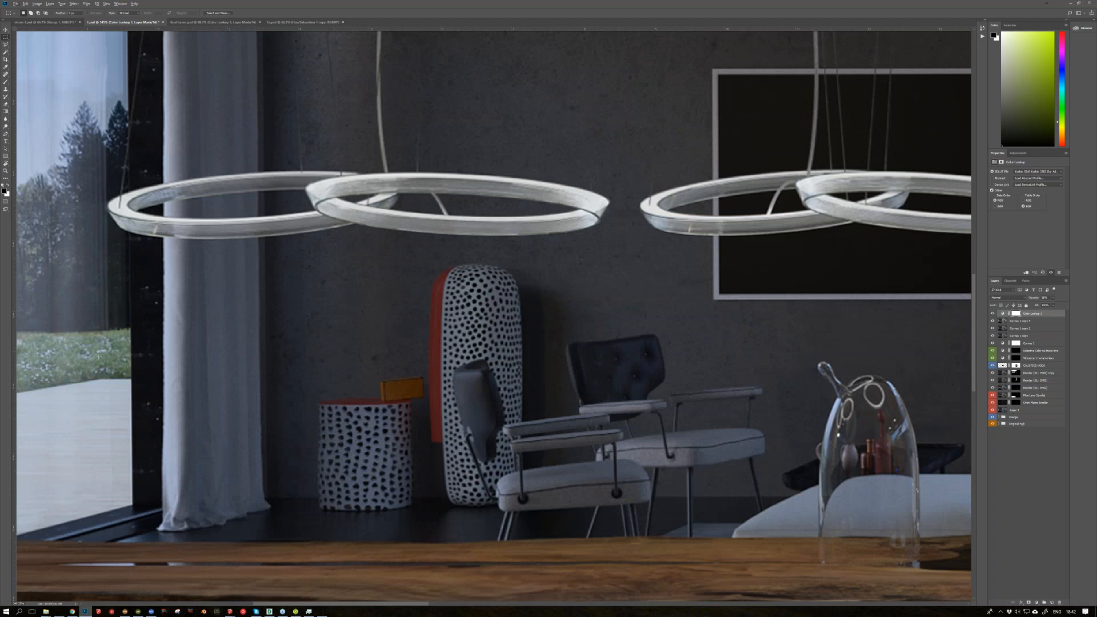
alt+scroll(99, 357, down, 4)
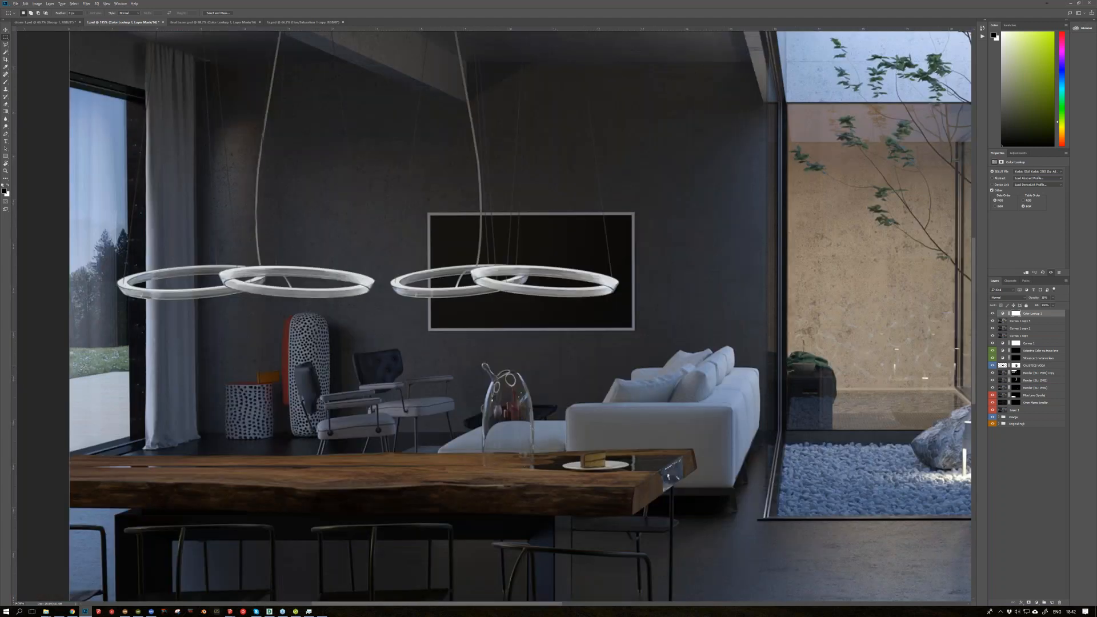
alt+scroll(97, 367, up, 2)
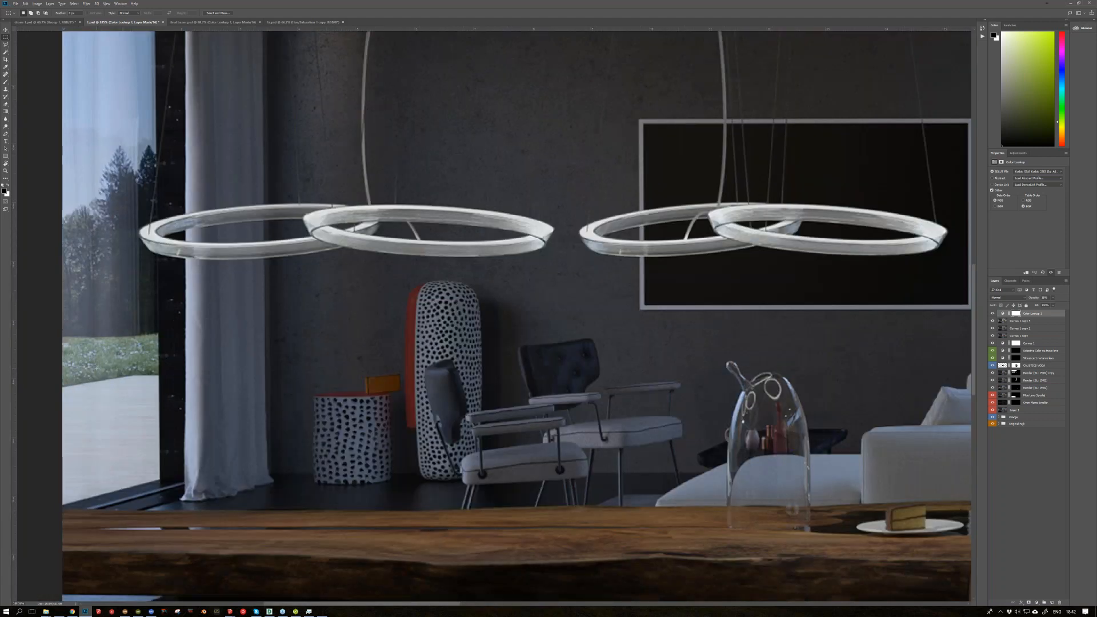
alt+scroll(97, 367, down, 3)
alt+scroll(296, 393, down, 1)
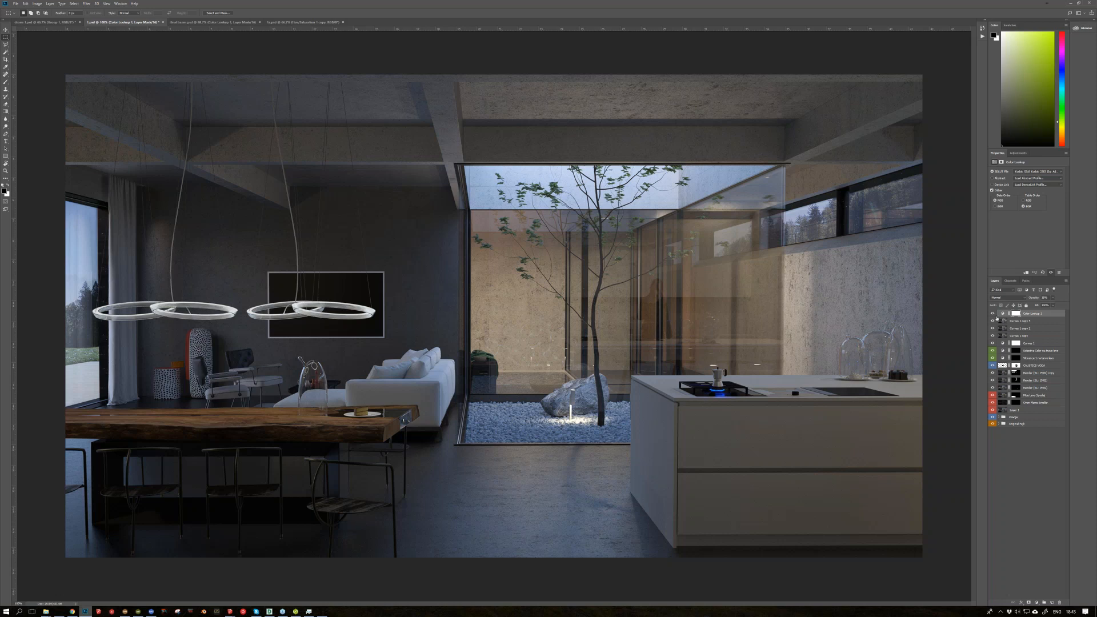
Step: Compare the living room composite with and without Color Lookup and the three layers below it, briefly toggling a masked layer too
click(990, 314)
alt+click(993, 366)
alt+click(993, 366)
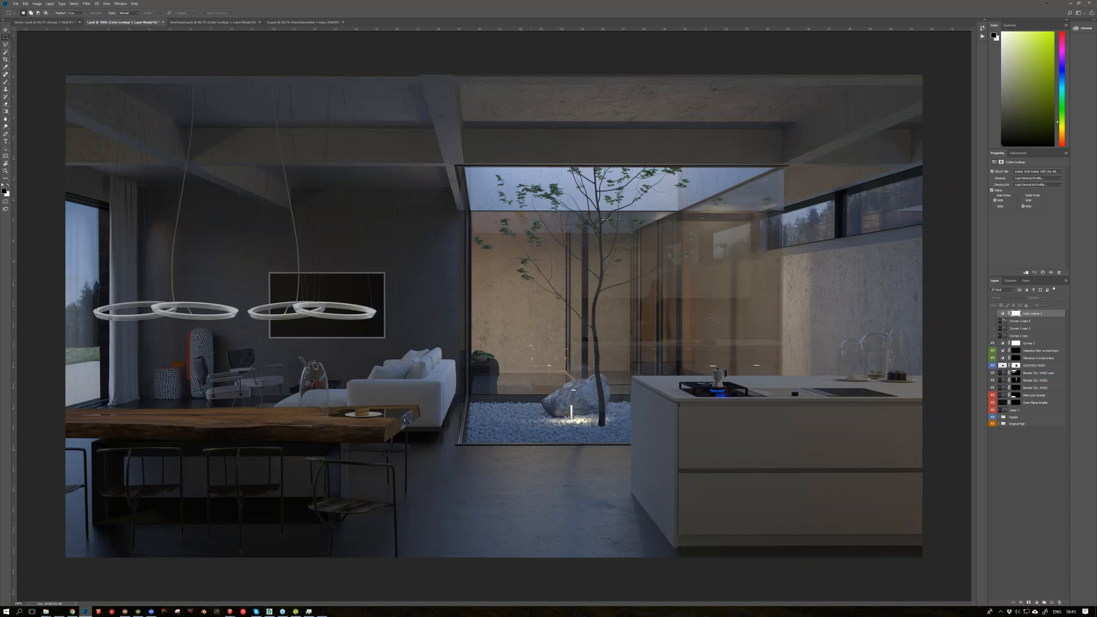
drag(994, 336, 995, 321)
click(992, 314)
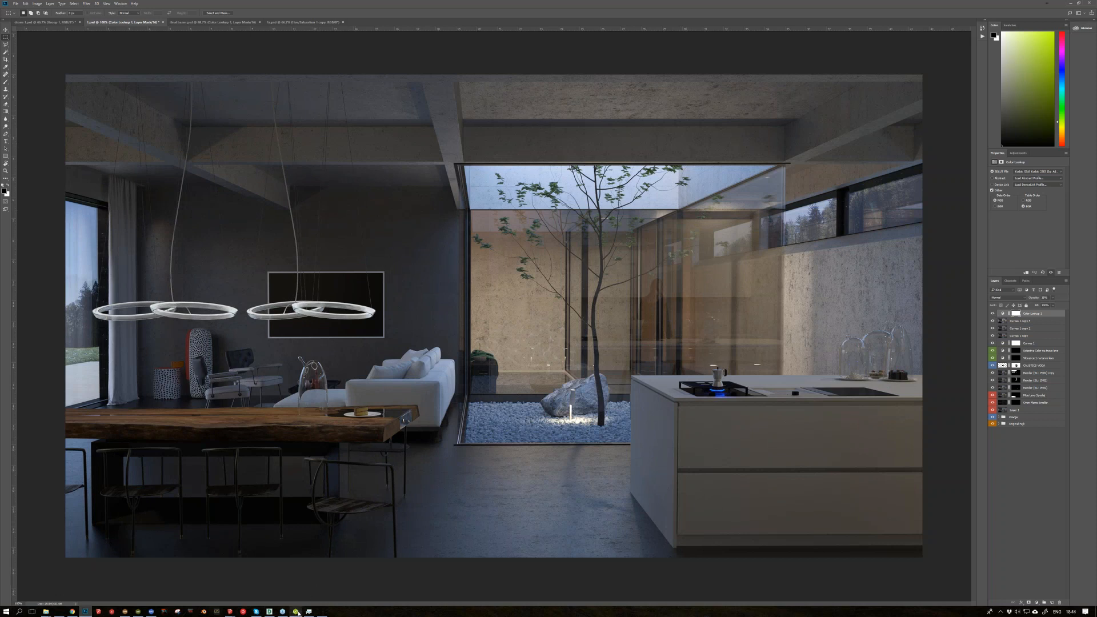
Step: Try the Color Lookup adjustment of the living room composite at 100% opacity
click(215, 24)
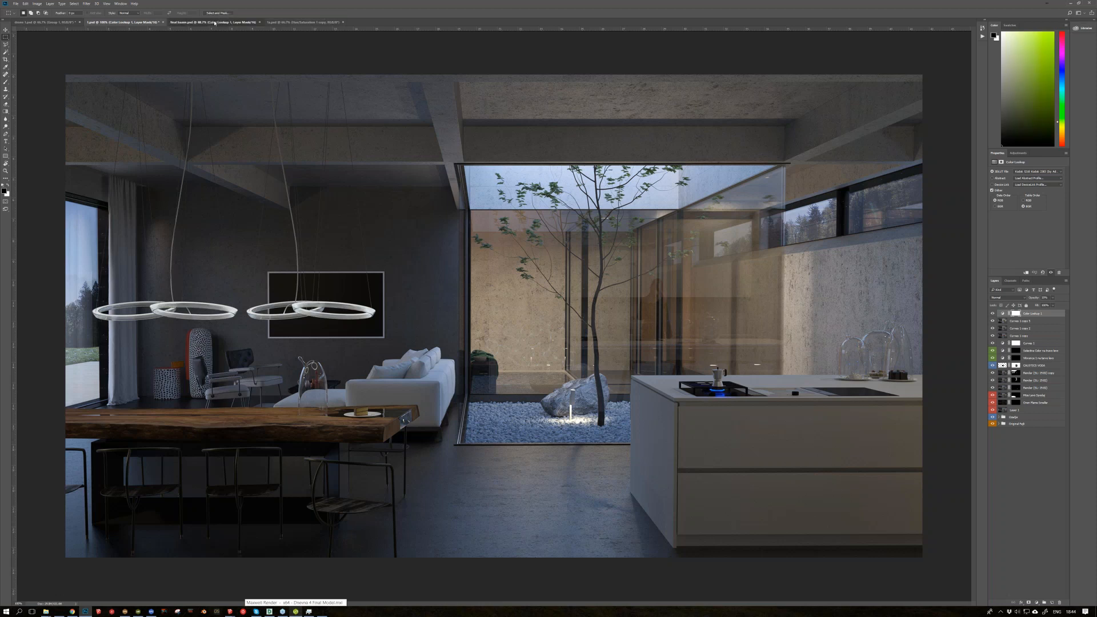
click(215, 23)
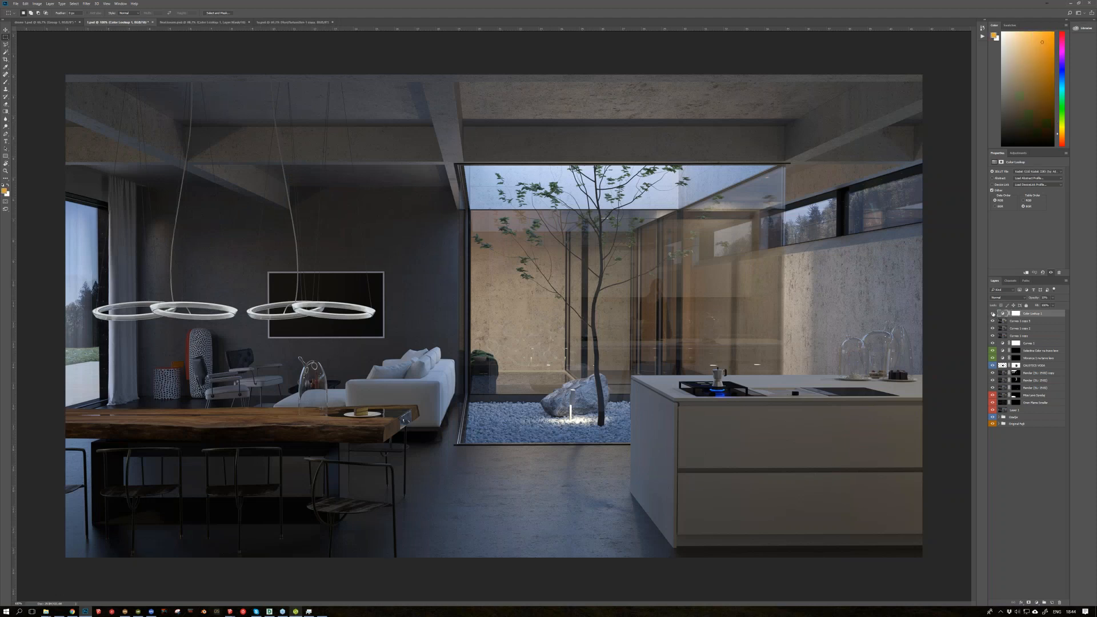
click(992, 314)
text(100)
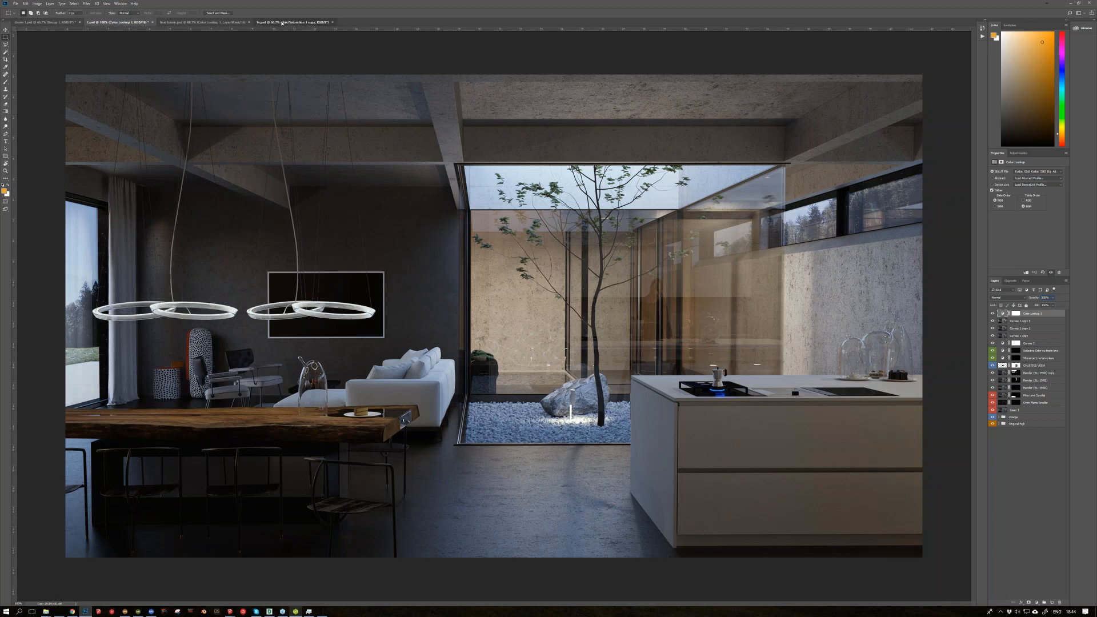
Step: Select the Color Lookup layer of the living room composite again and reduce its opacity to soften the grading
click(282, 23)
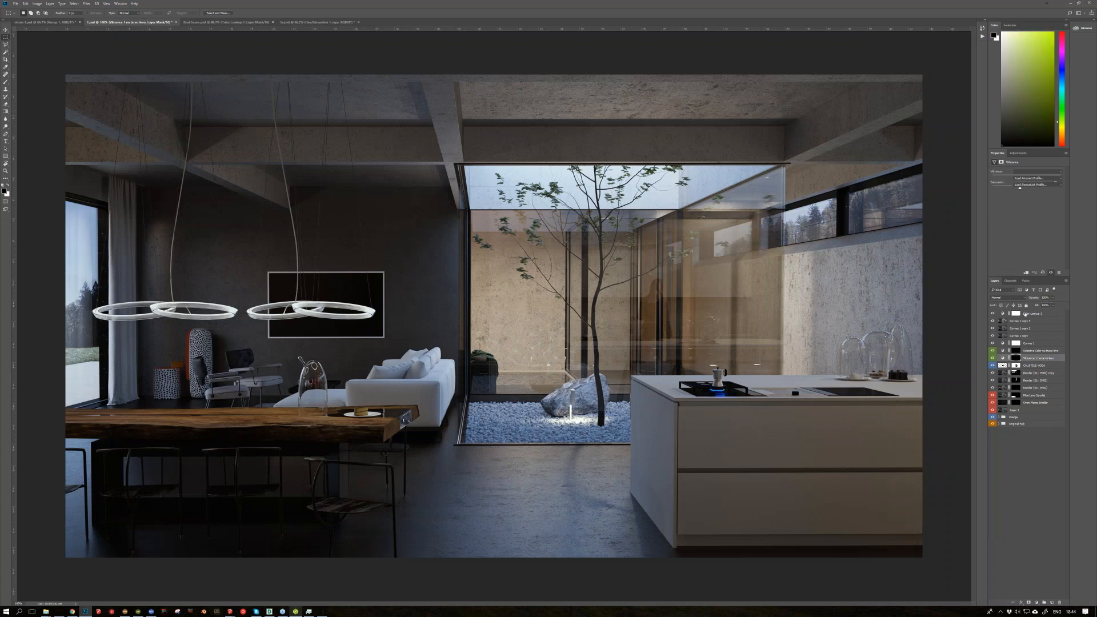
click(1025, 313)
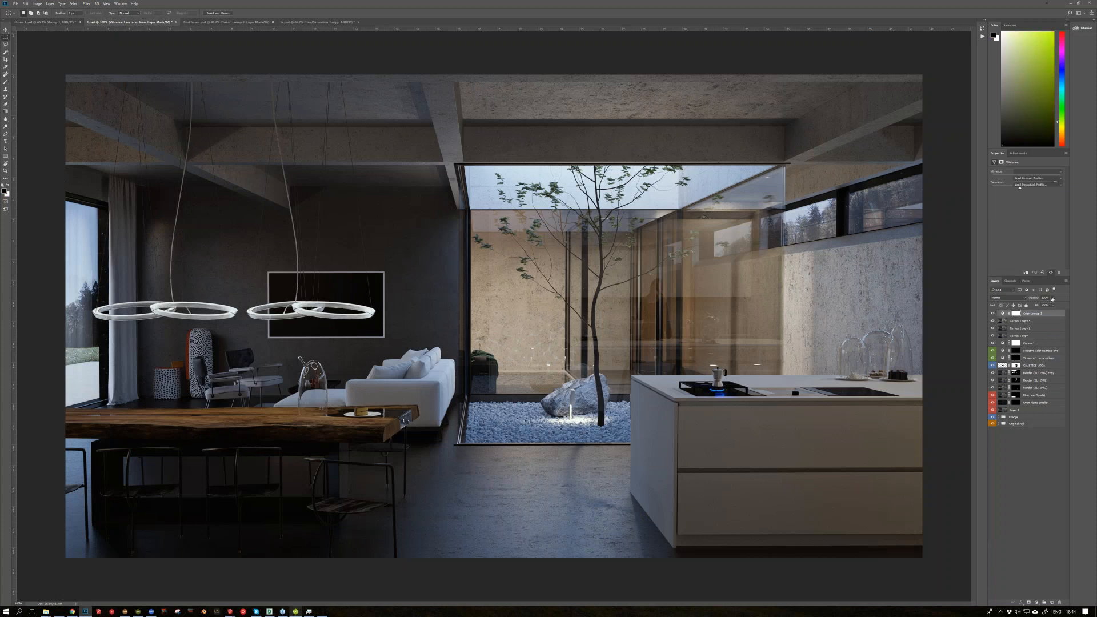
click(1051, 298)
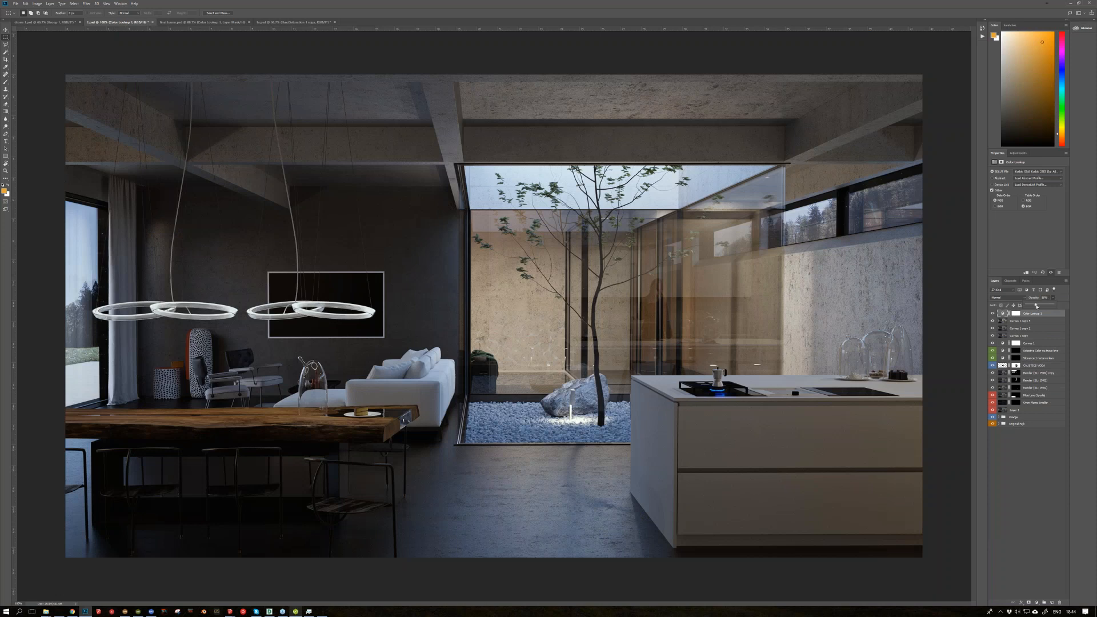
mouse_move(1036, 306)
mouse_down()
mouse_move(1052, 305)
mouse_move(1030, 306)
mouse_up()
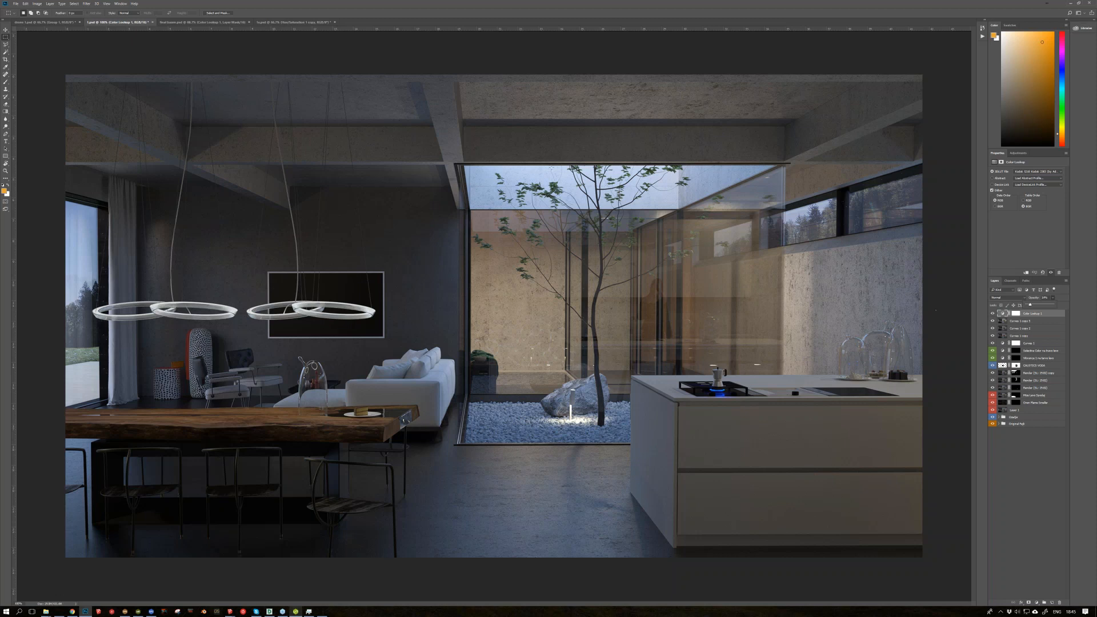
Step: Open the final bazen pool room composite and toggle its background layers, leaving the skylight's sky layer hidden
click(221, 23)
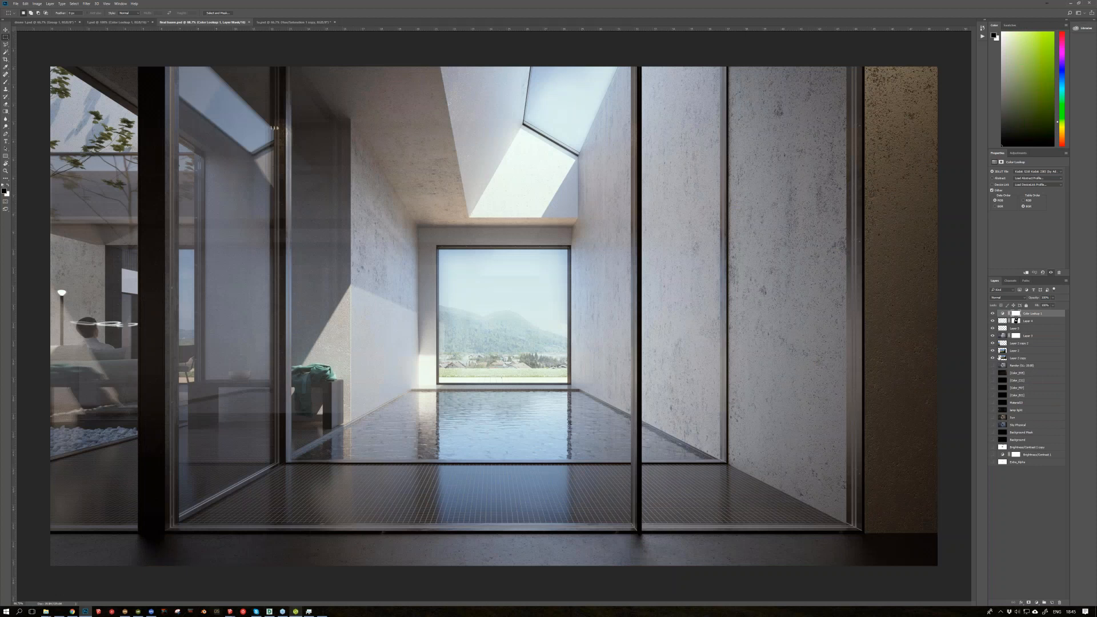
drag(992, 351, 992, 343)
drag(992, 343, 992, 351)
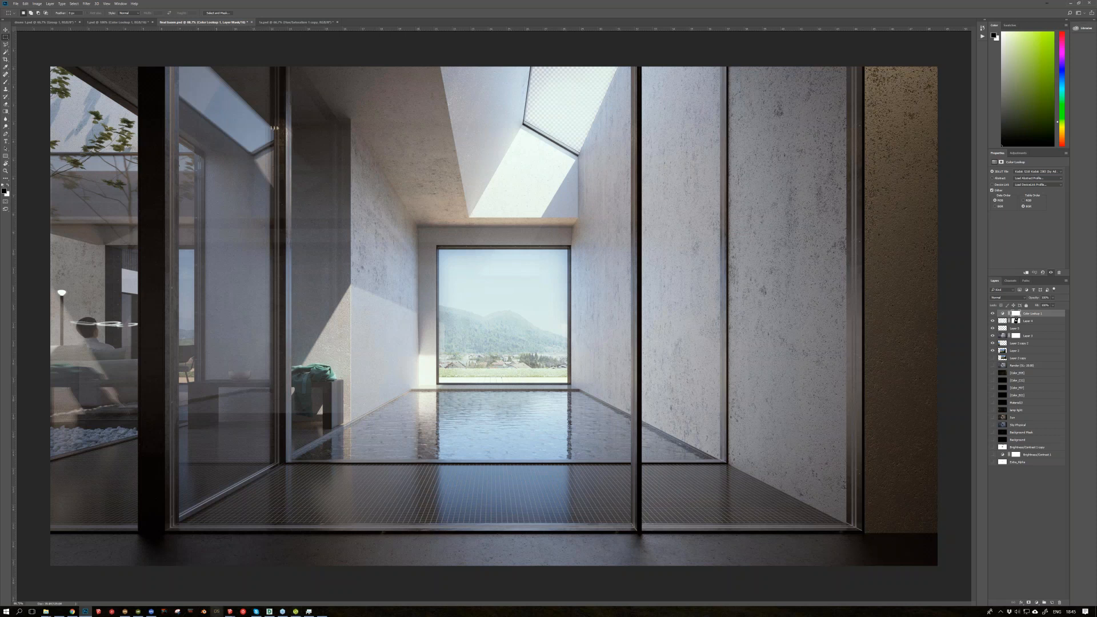
Step: Switch to the final bazen SketchUp model, examine the landscape photo backdrop outside the house, and return to the Scene 6 view
mouse_move(229, 611)
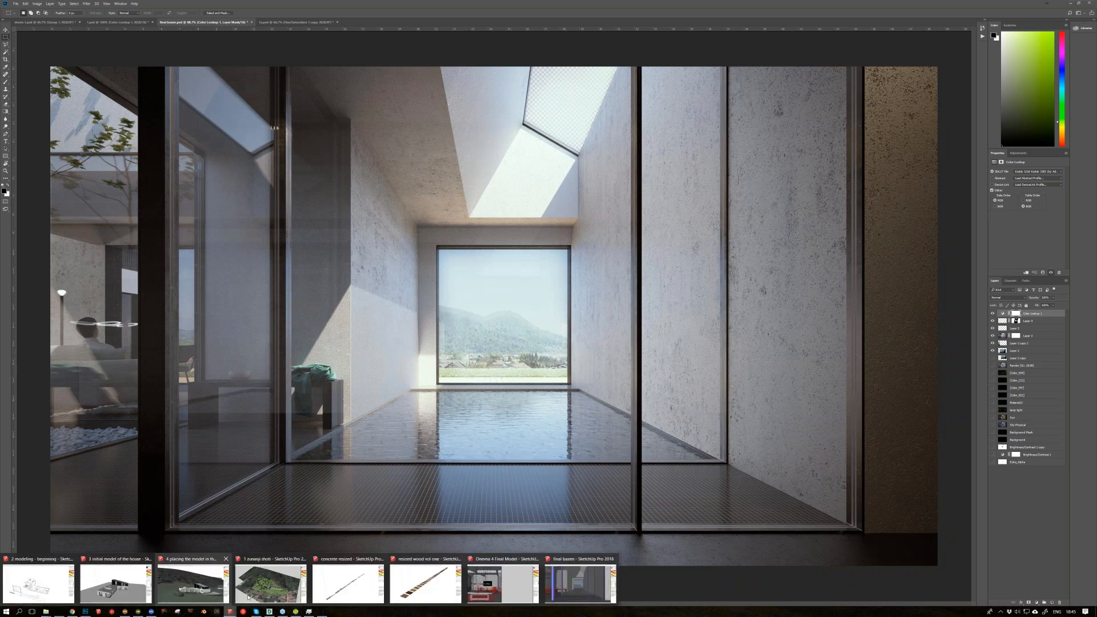
click(583, 584)
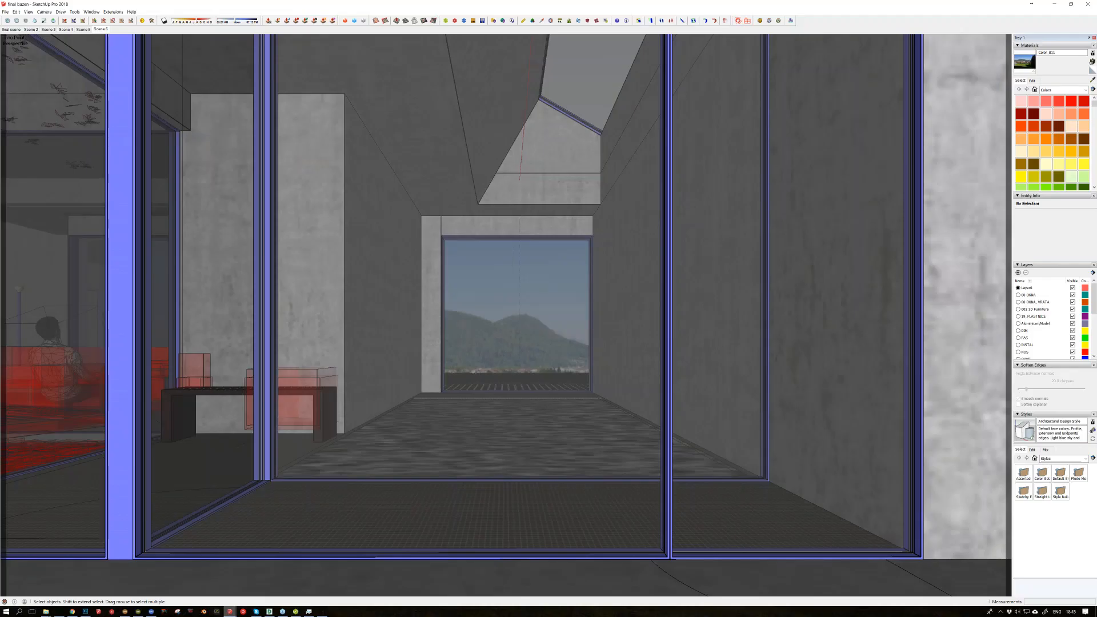
scroll(506, 171, up, 3)
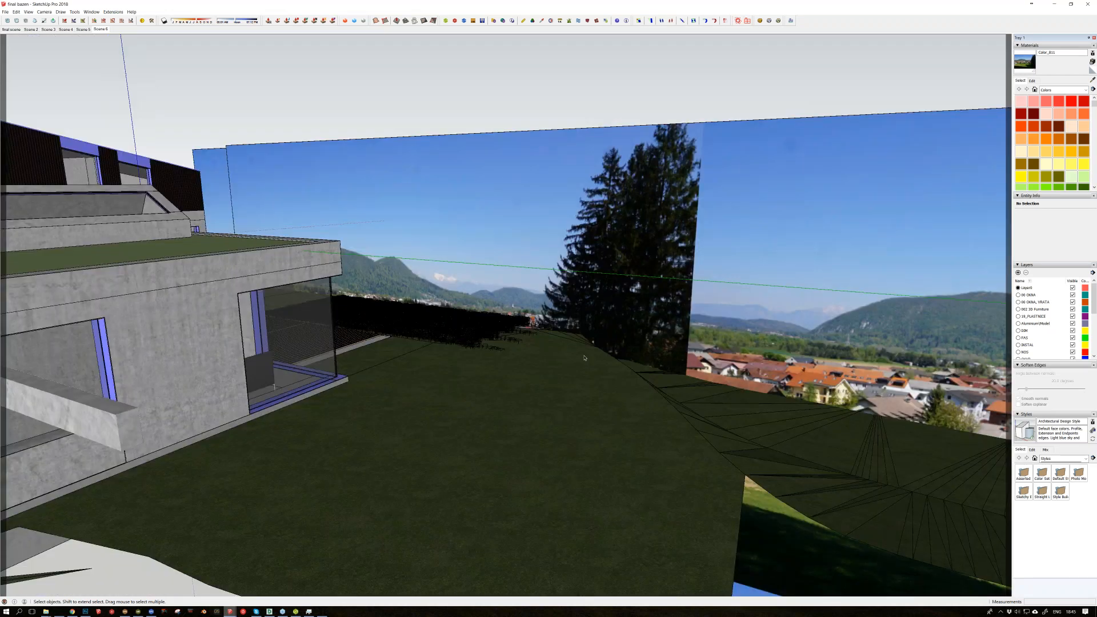
middle_drag(584, 359, 551, 268)
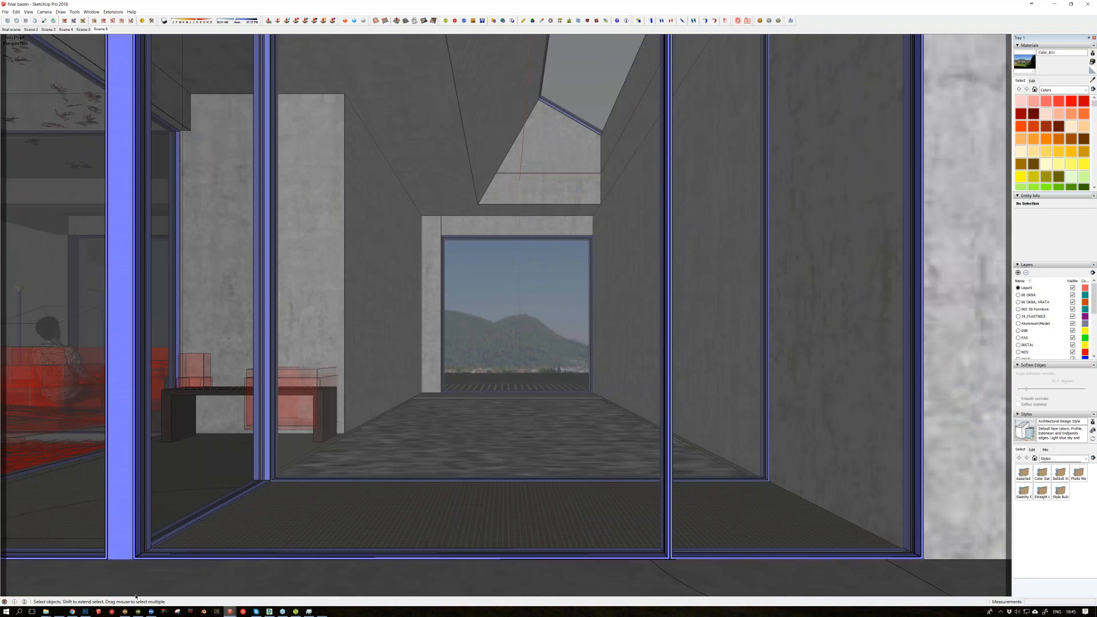
Step: Return to the pool room composite in Photoshop, check the window without its landscape layer, and show the landscape and sky layers again
click(86, 612)
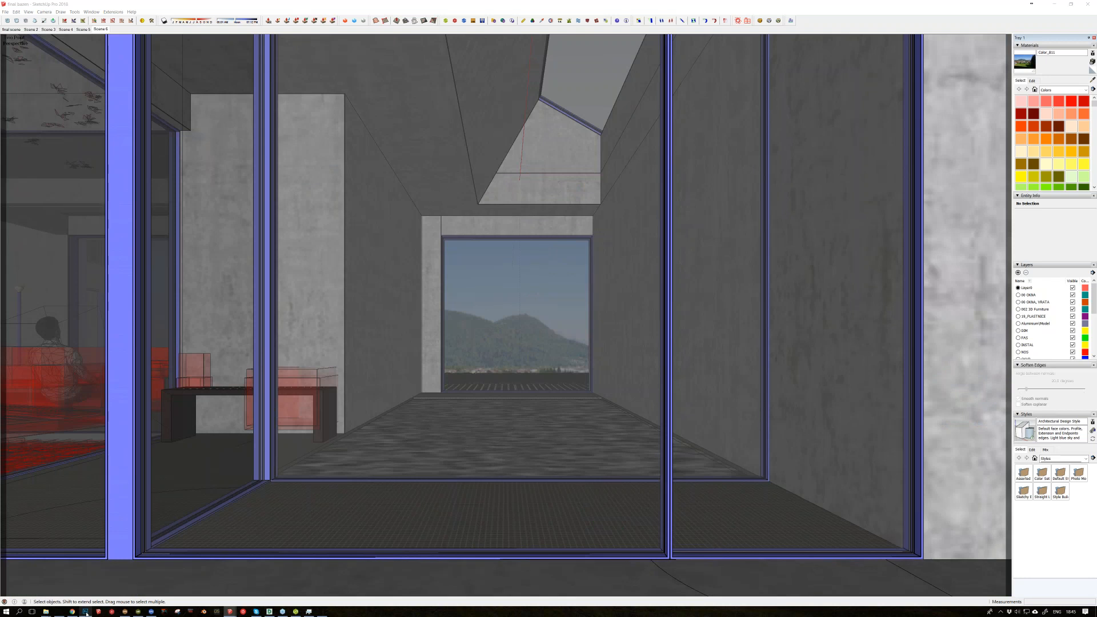
click(86, 612)
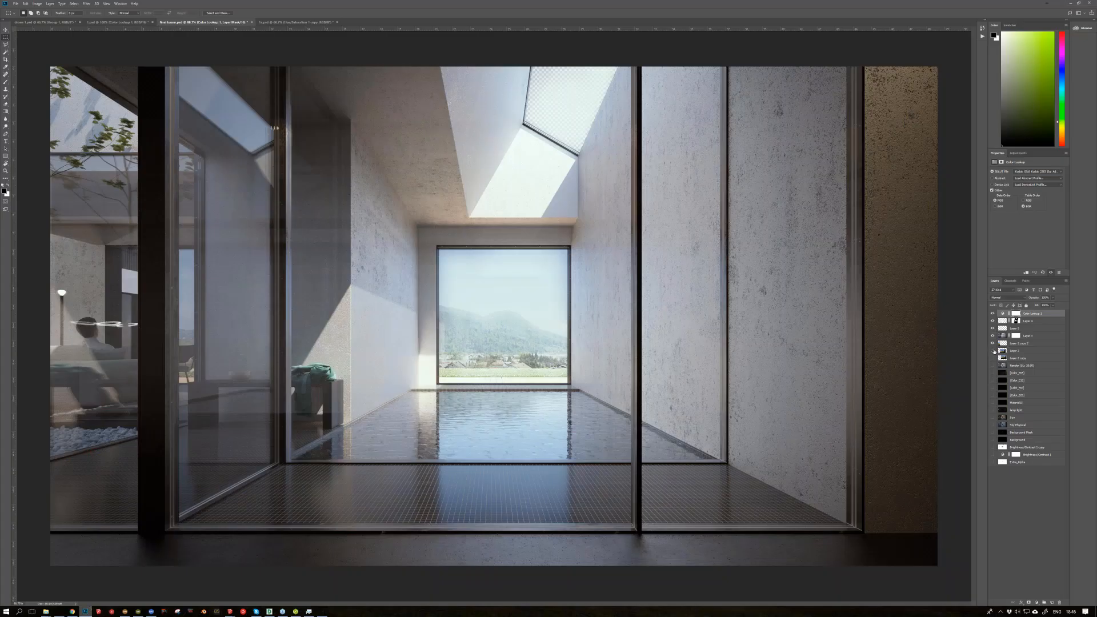
click(993, 350)
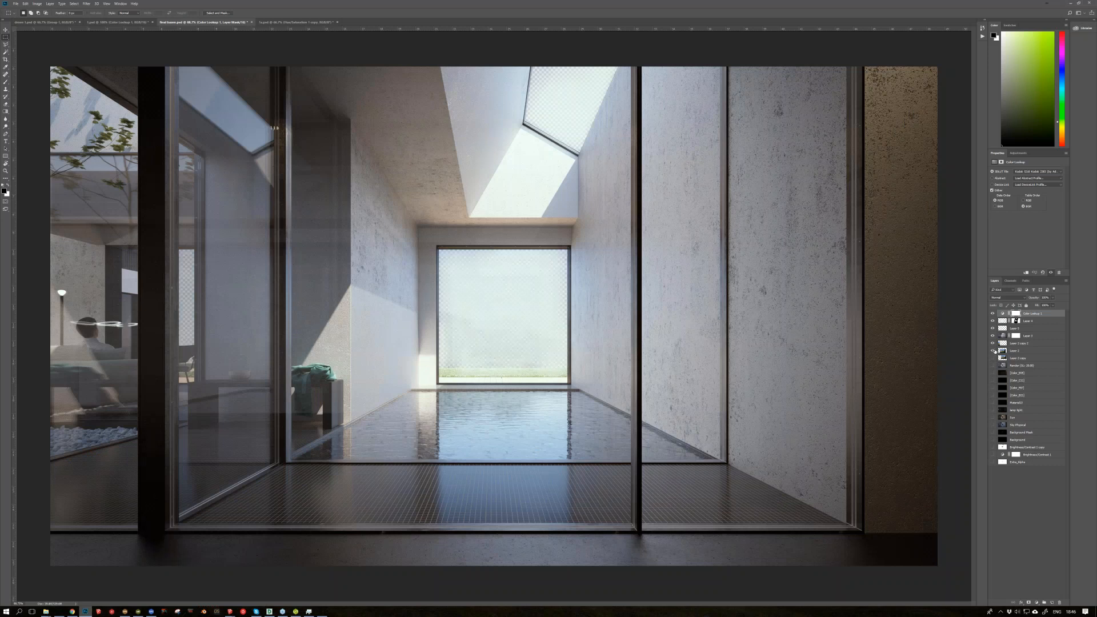
click(992, 351)
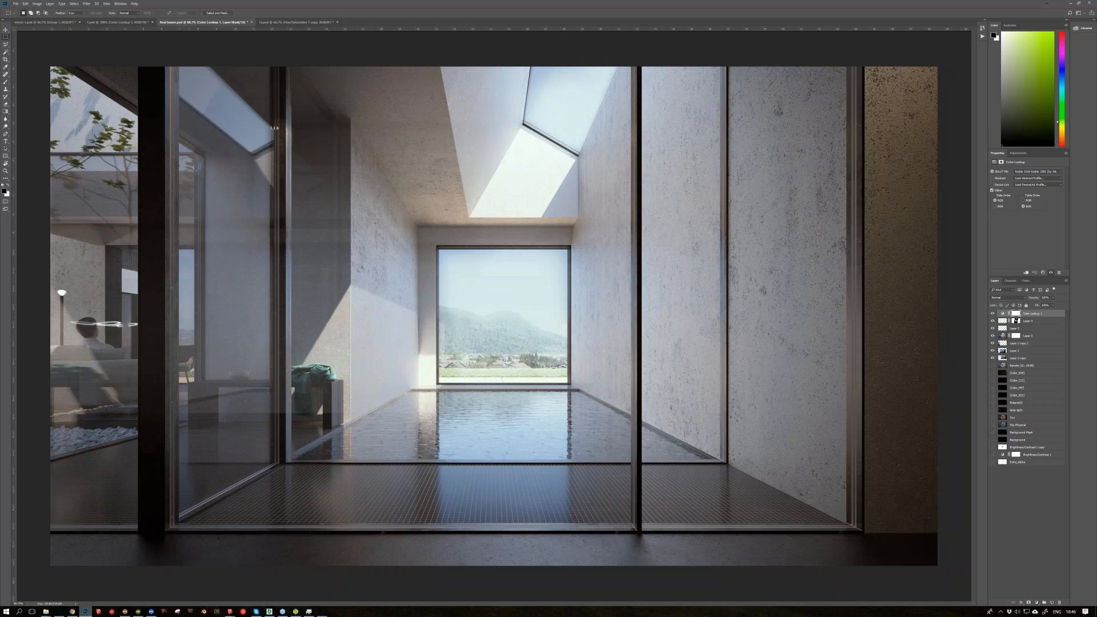
Step: Go back to the final bazen SketchUp model and view the pool room and the landscape photo planes from outside the house
mouse_move(230, 610)
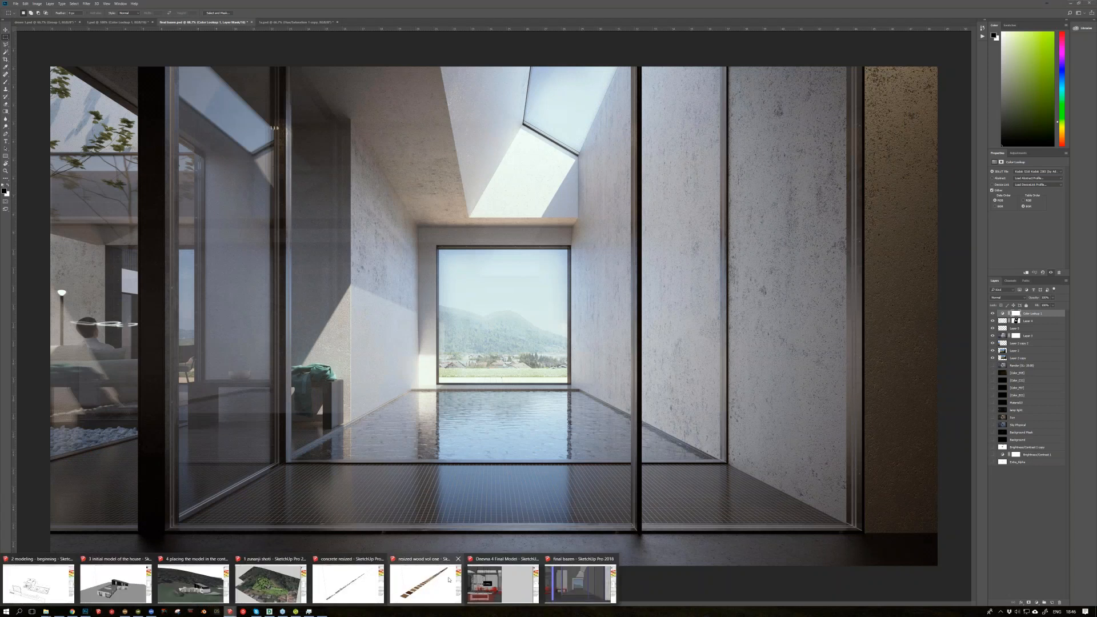
click(572, 581)
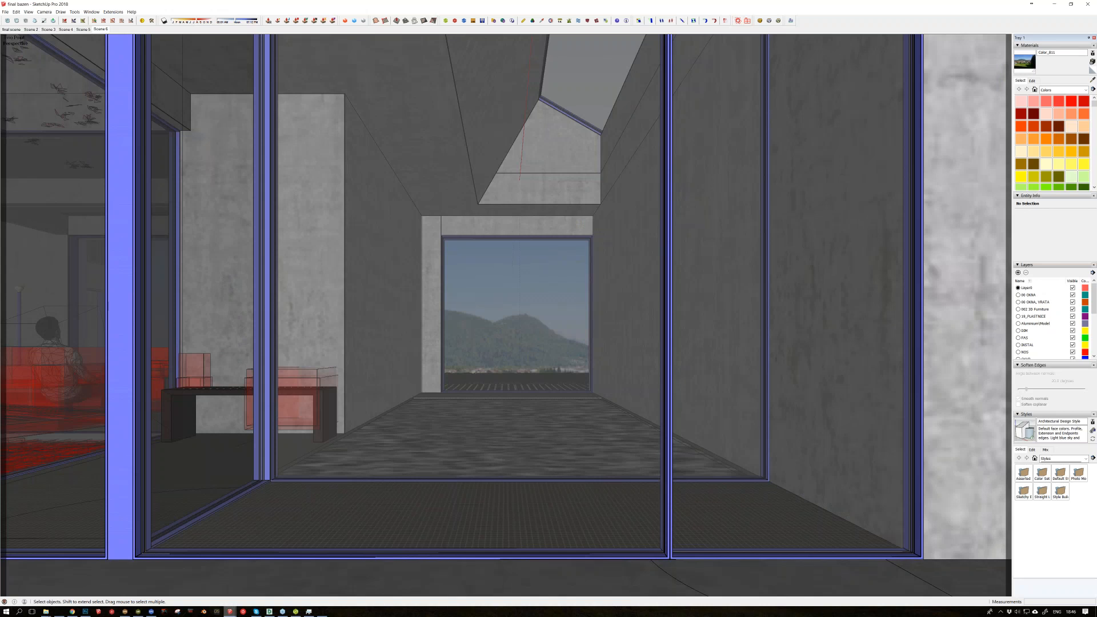
middle_drag(514, 457, 515, 432)
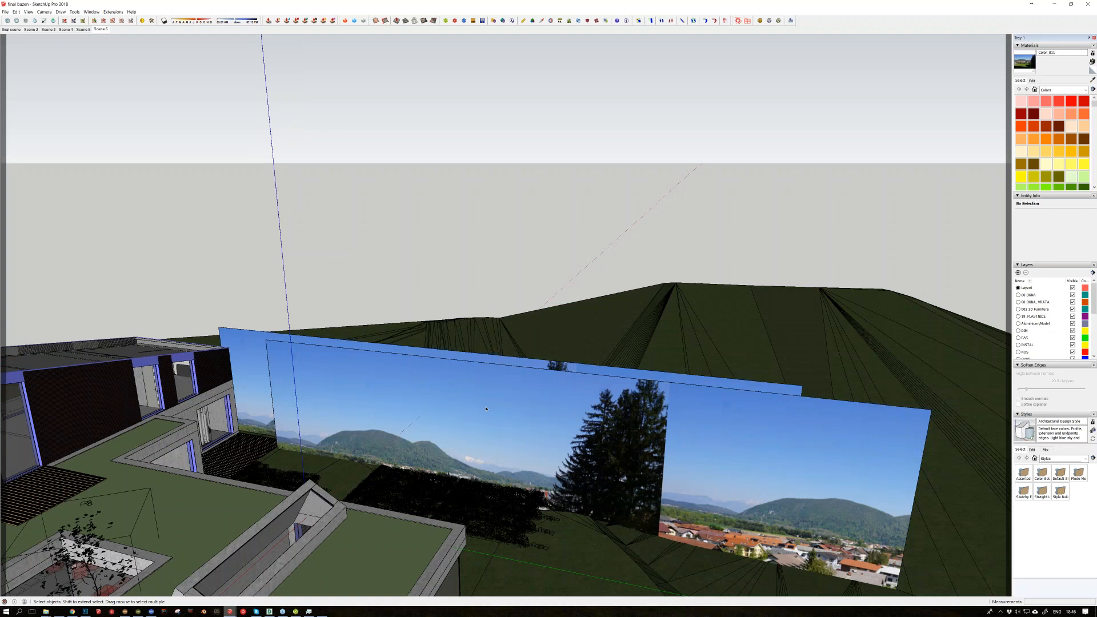
middle_drag(485, 409, 510, 305)
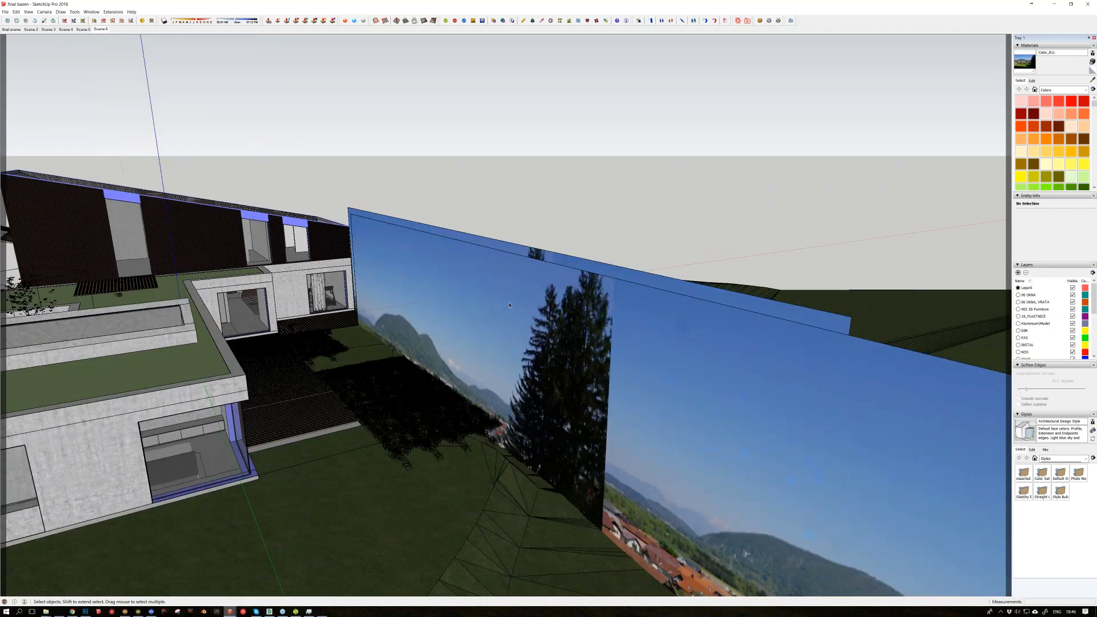
Step: Return to the Scene 6 view, sample the pool's water material, and check it in Maxwell's Scene Manager
click(103, 29)
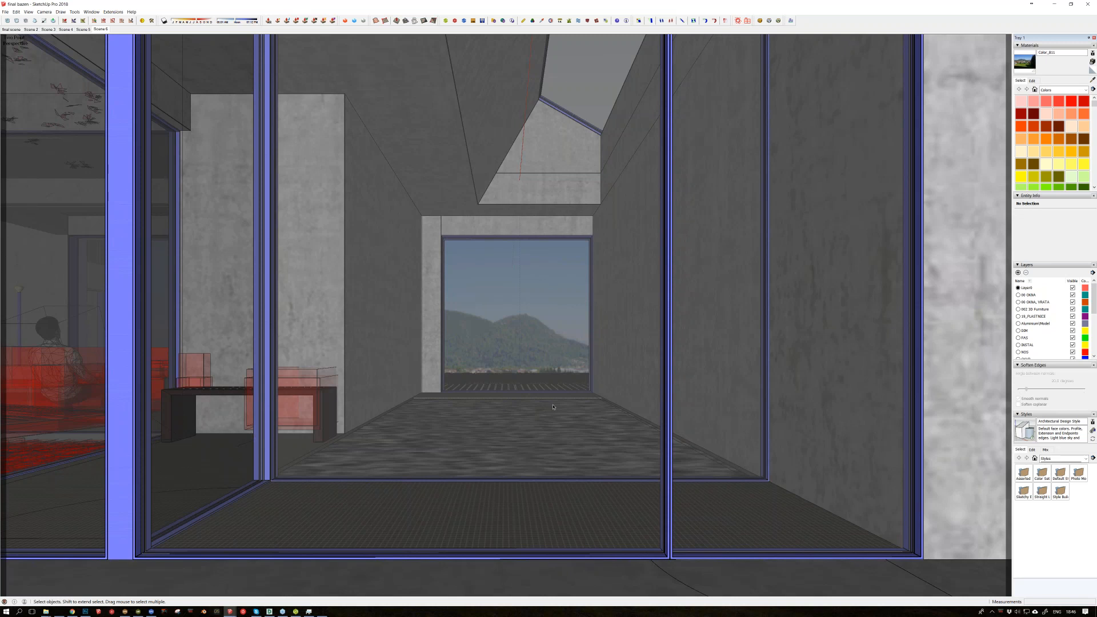
middle_drag(553, 406, 555, 433)
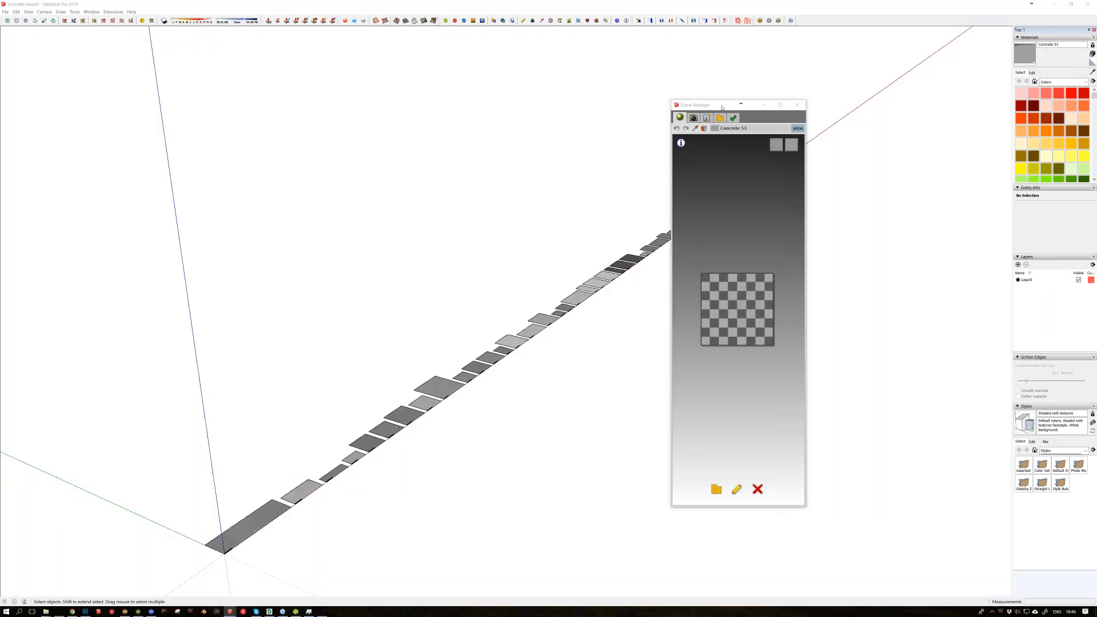
key(alt+Tab)
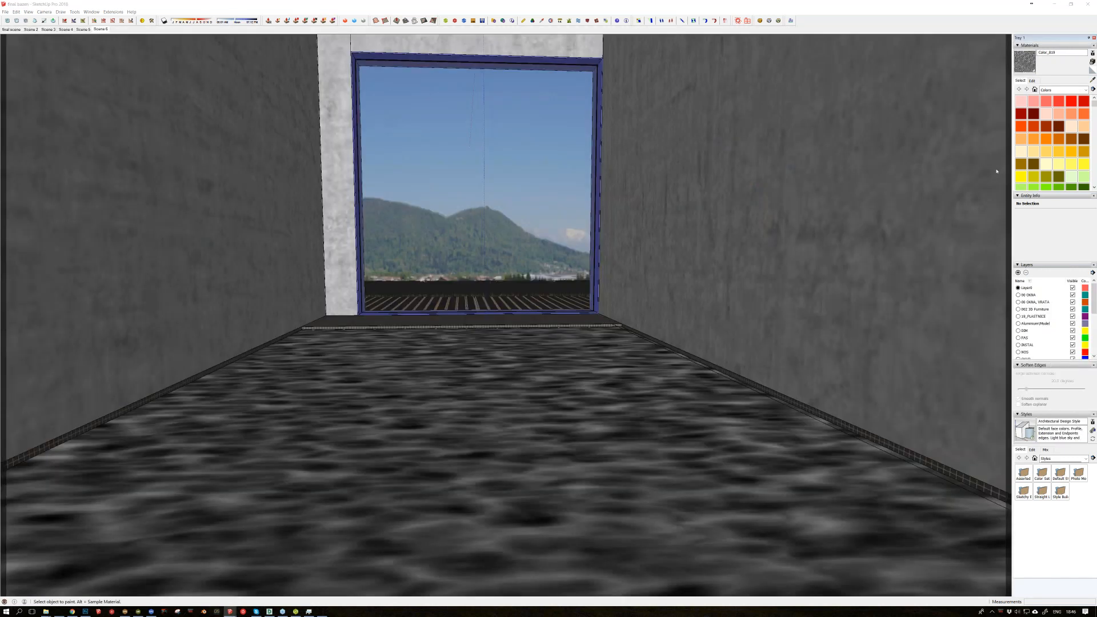
alt+click(539, 417)
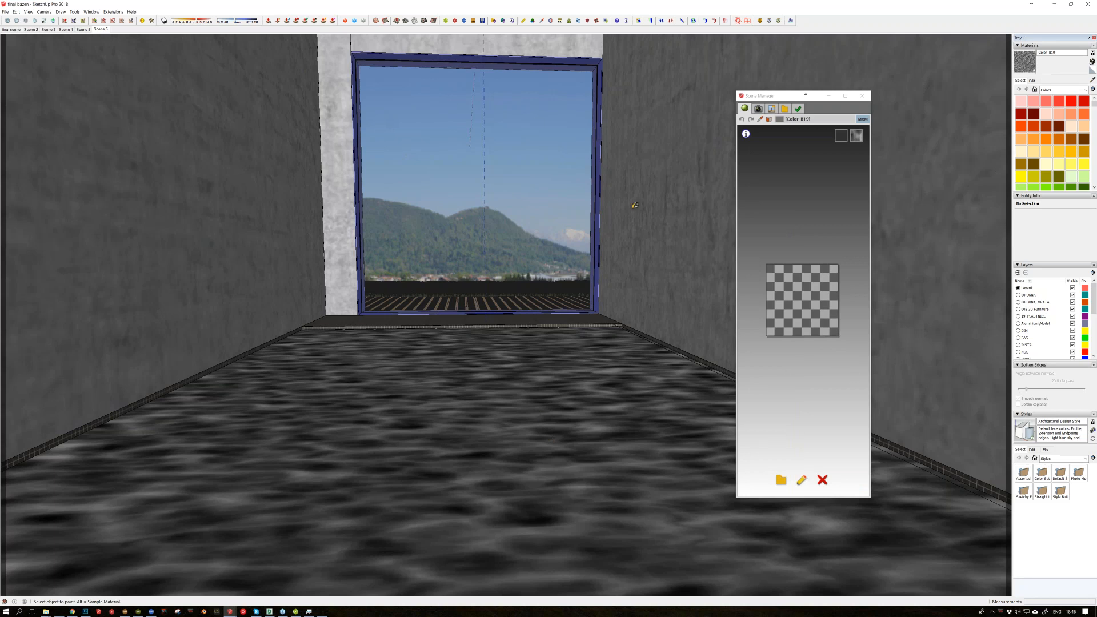
drag(762, 97, 1096, 100)
mouse_move(283, 611)
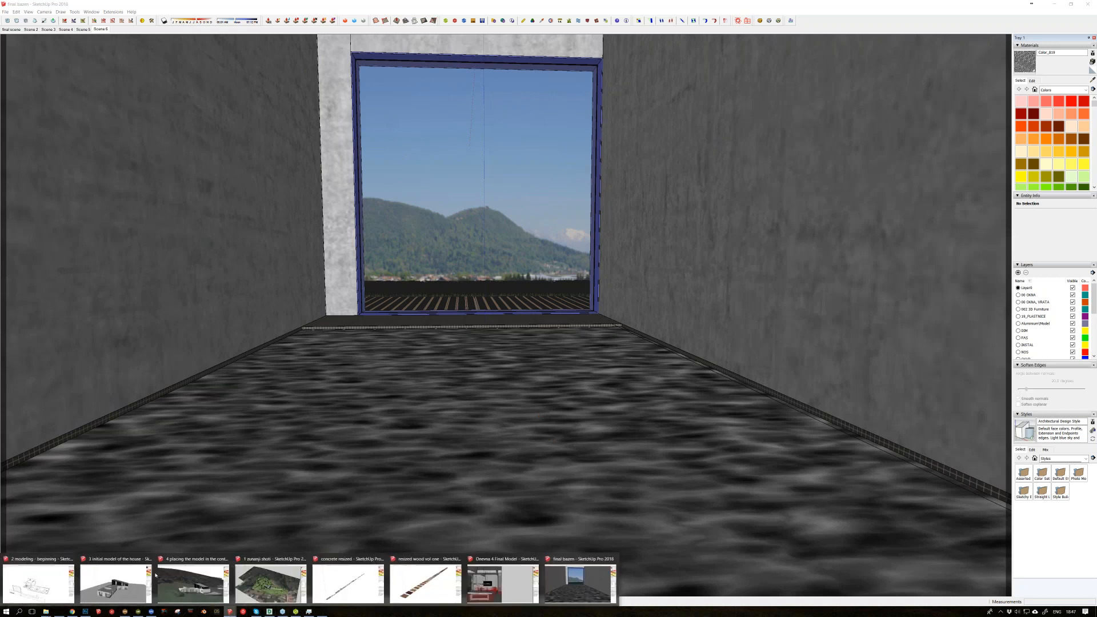
Step: Switch to the pool room composite in Photoshop and compare it with and without the Color Lookup adjustment layer, leaving the layer shown
click(84, 613)
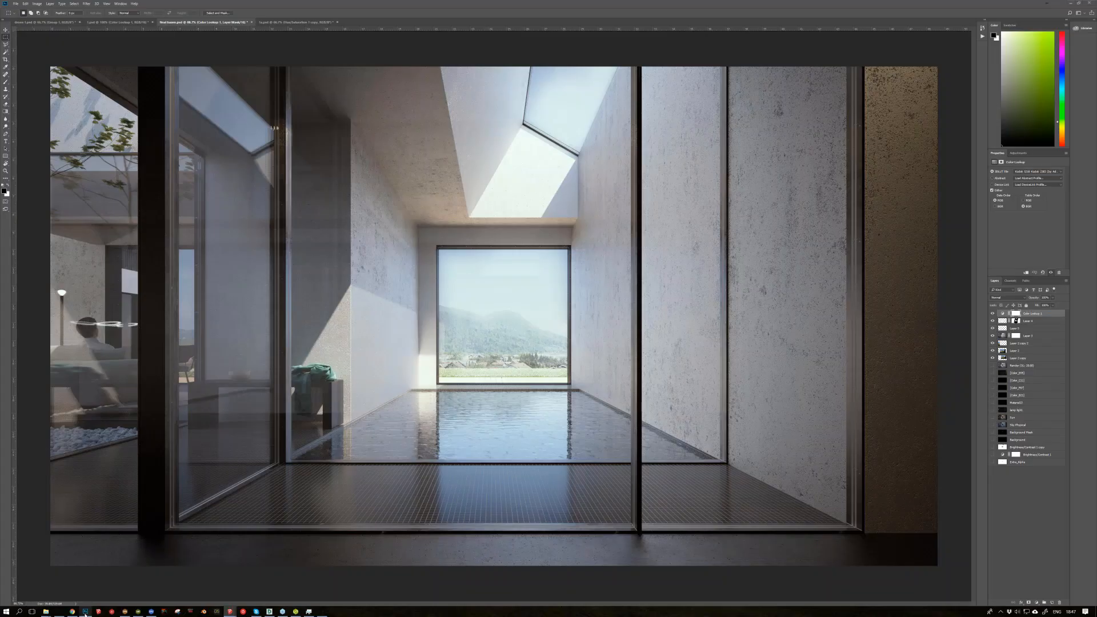
click(993, 314)
click(993, 314)
click(992, 314)
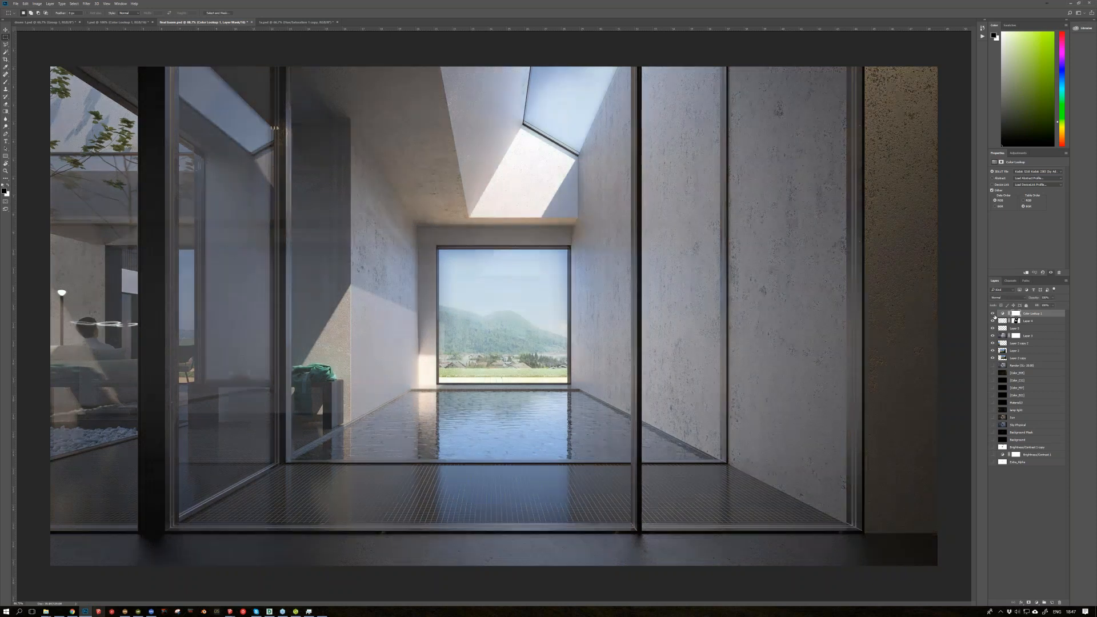
click(993, 313)
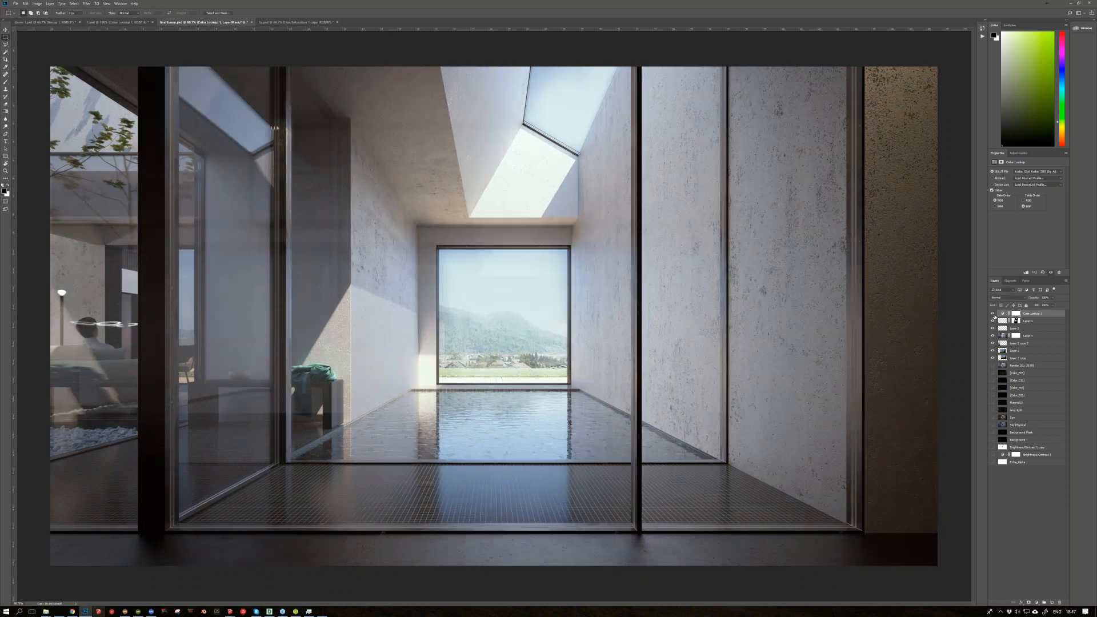
click(993, 314)
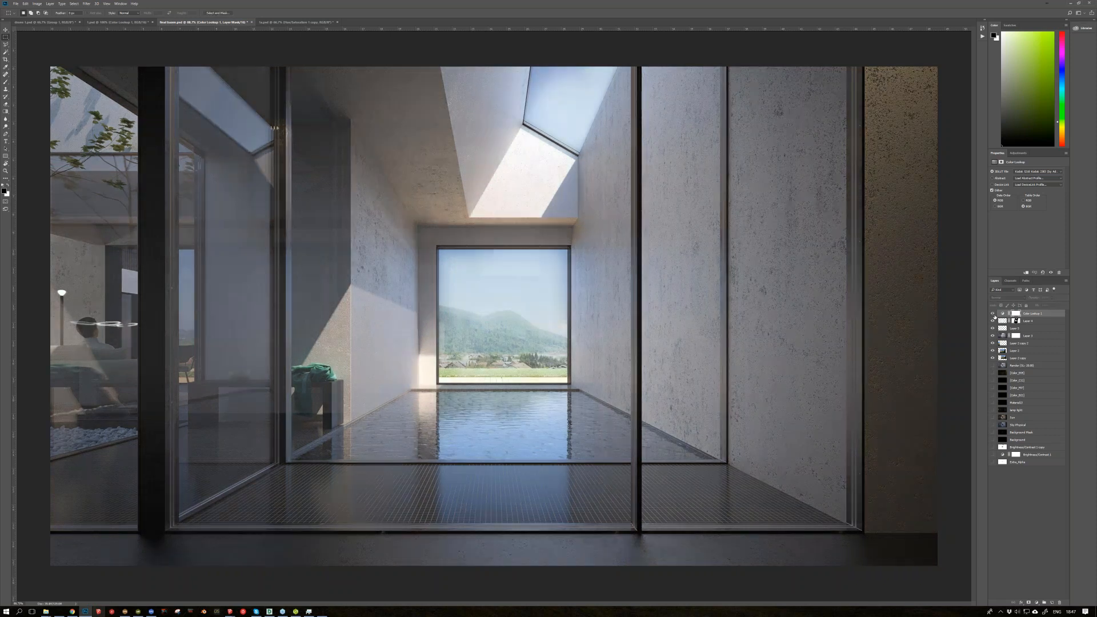
click(992, 313)
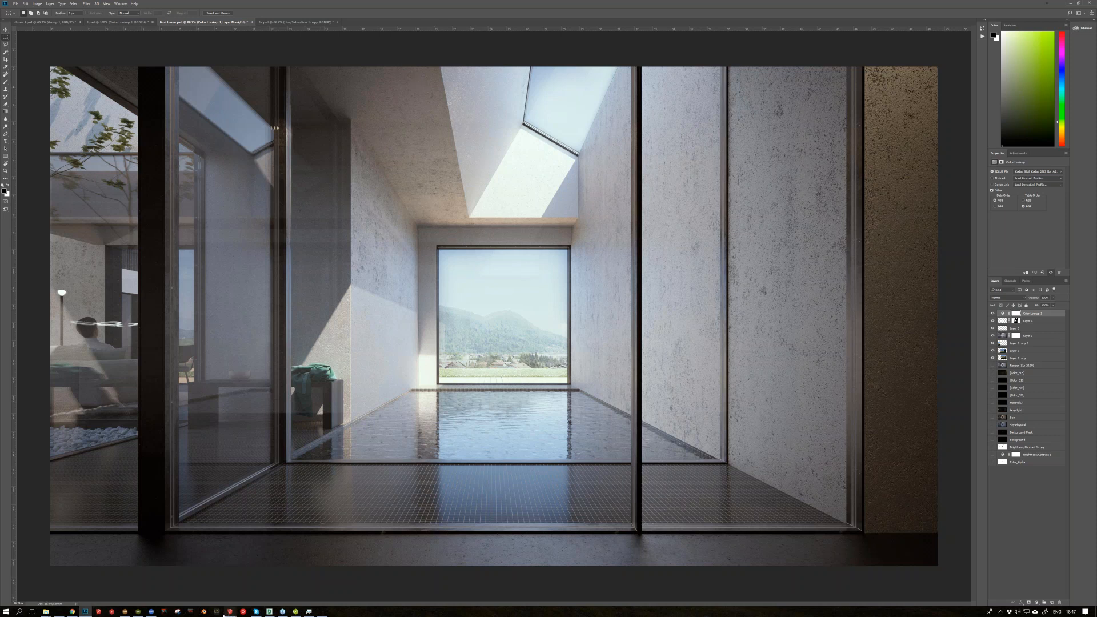
Step: Switch to the Dnevna 4 Final Model in Maxwell Render and view the first emitter's light in isolation, then restore all emitters
mouse_move(230, 613)
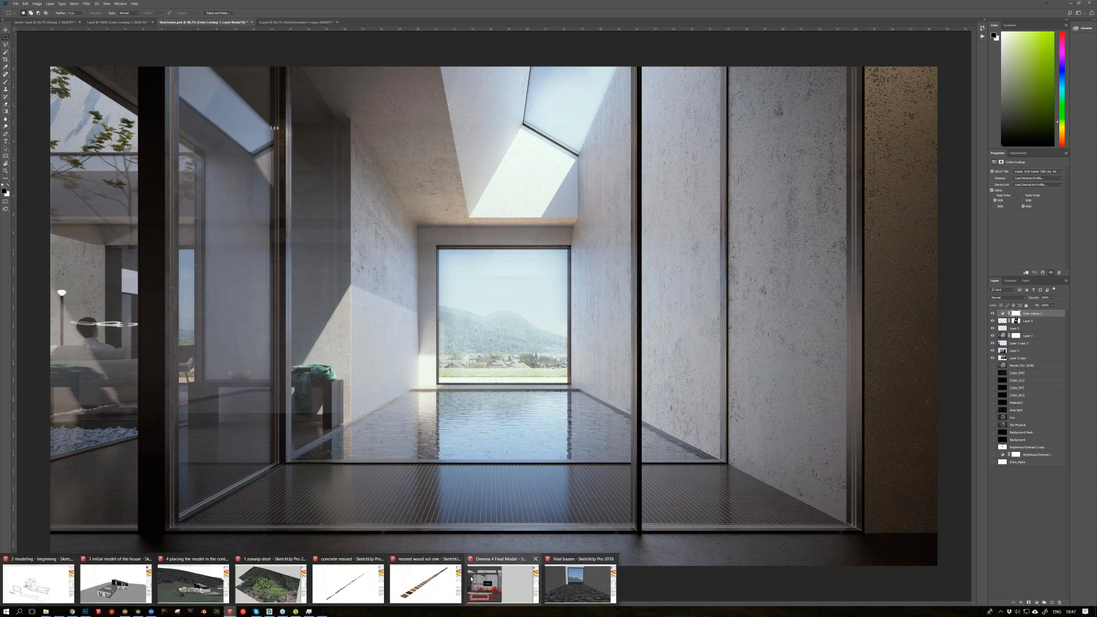
mouse_move(471, 578)
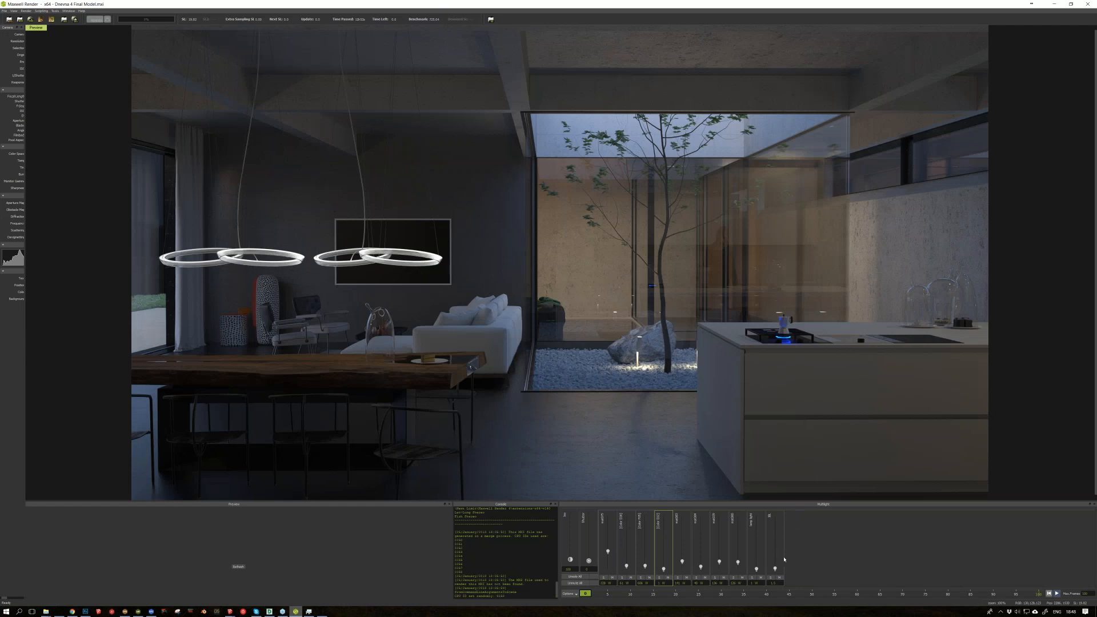
click(603, 578)
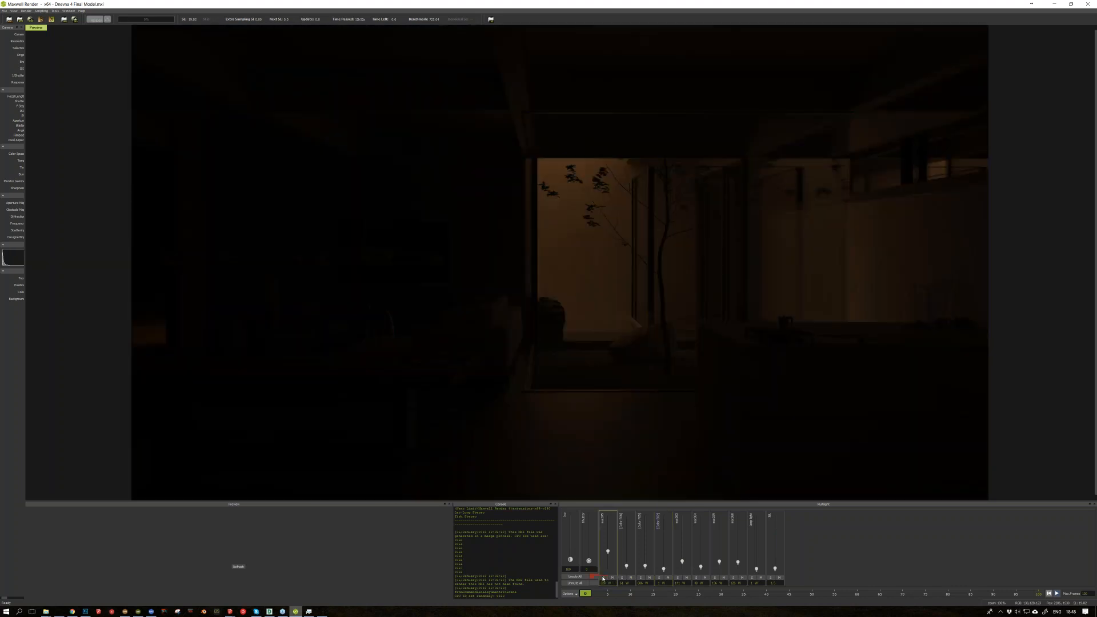
click(602, 577)
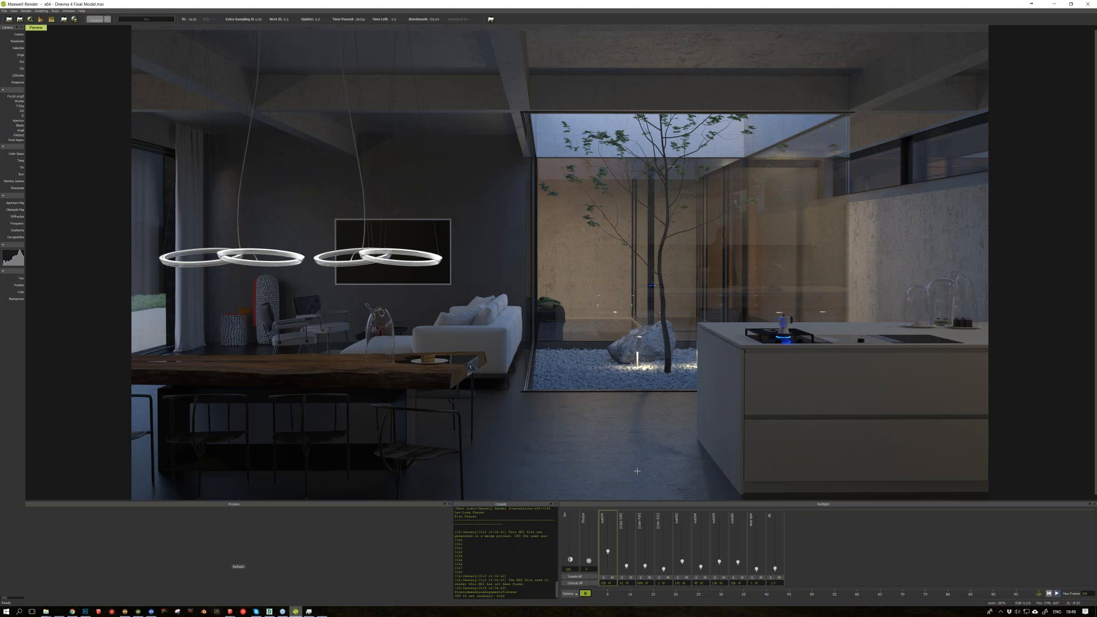
click(603, 578)
click(603, 578)
Step: Solo the second emitter repeatedly to compare its kitchen lighting with the full render, ending with all emitters active
click(622, 578)
click(622, 577)
click(622, 578)
click(623, 578)
click(622, 578)
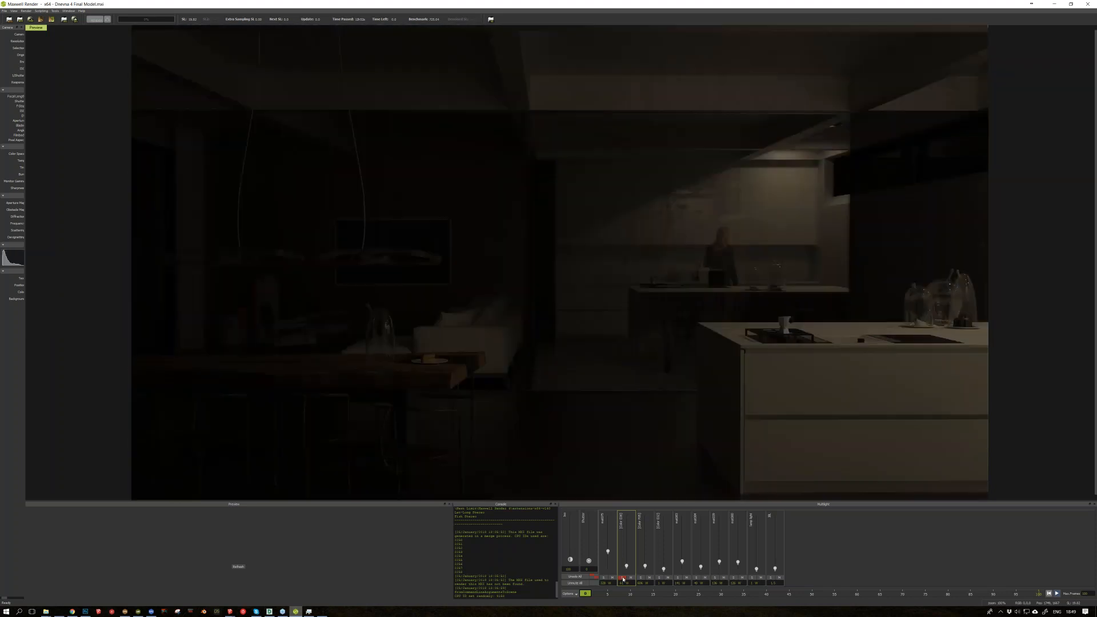
click(622, 578)
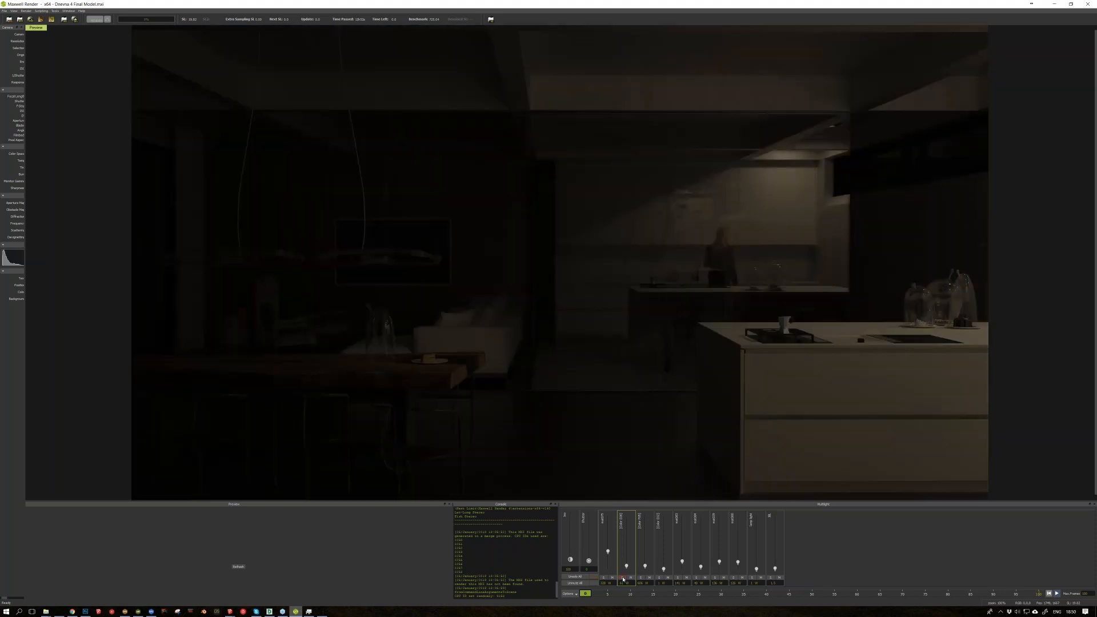
click(622, 578)
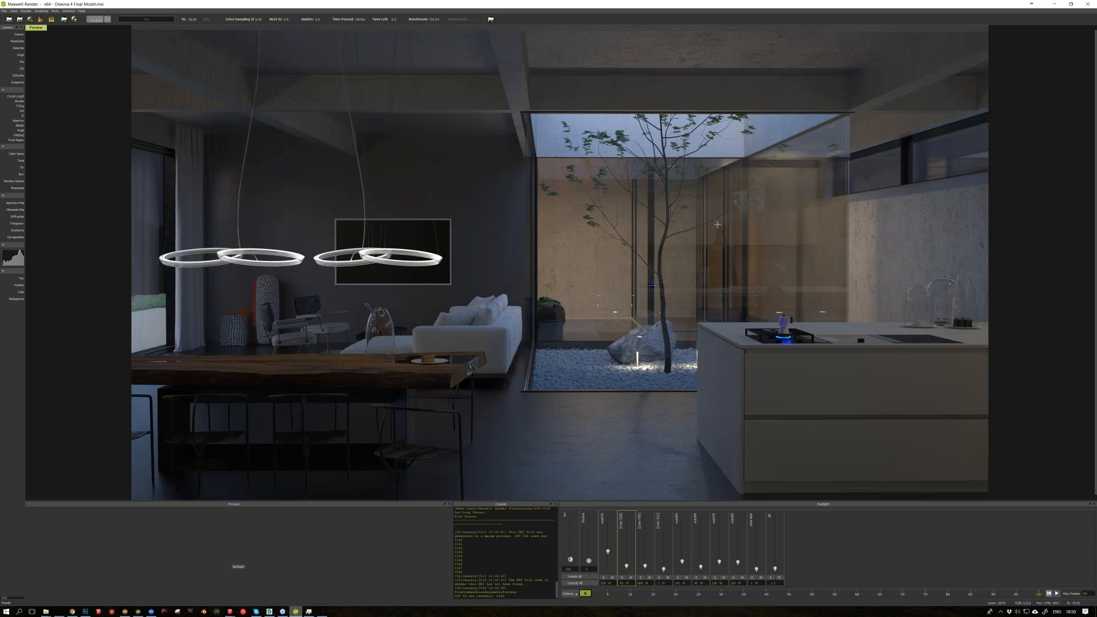
Step: Solo the third and fourth emitters in turn to view their individual contributions, restoring the full lighting after each
click(641, 577)
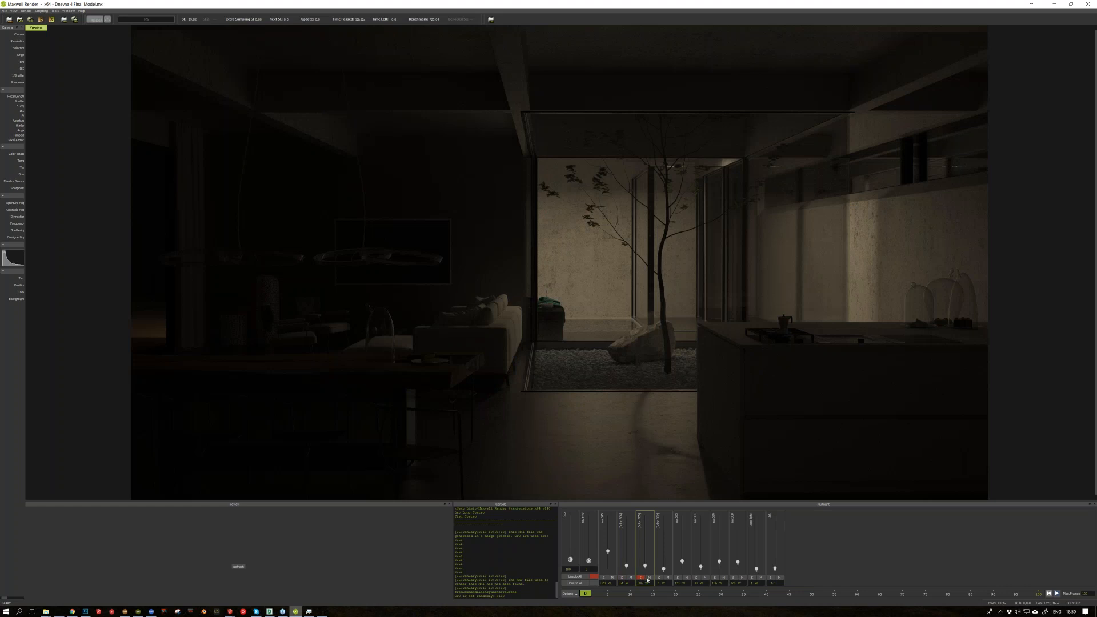
click(642, 577)
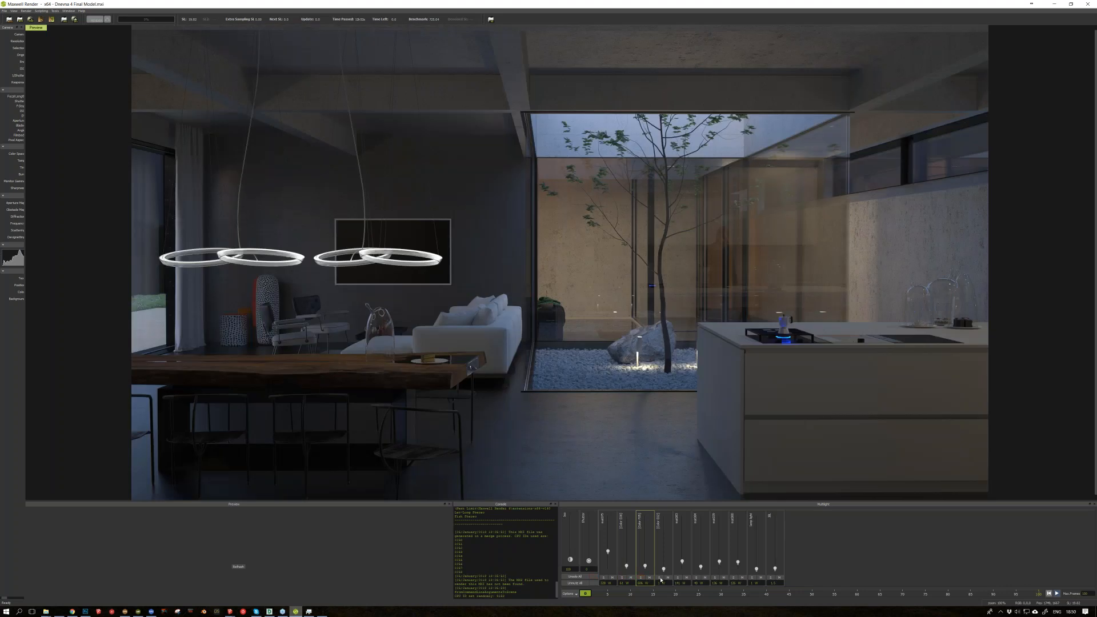
click(660, 577)
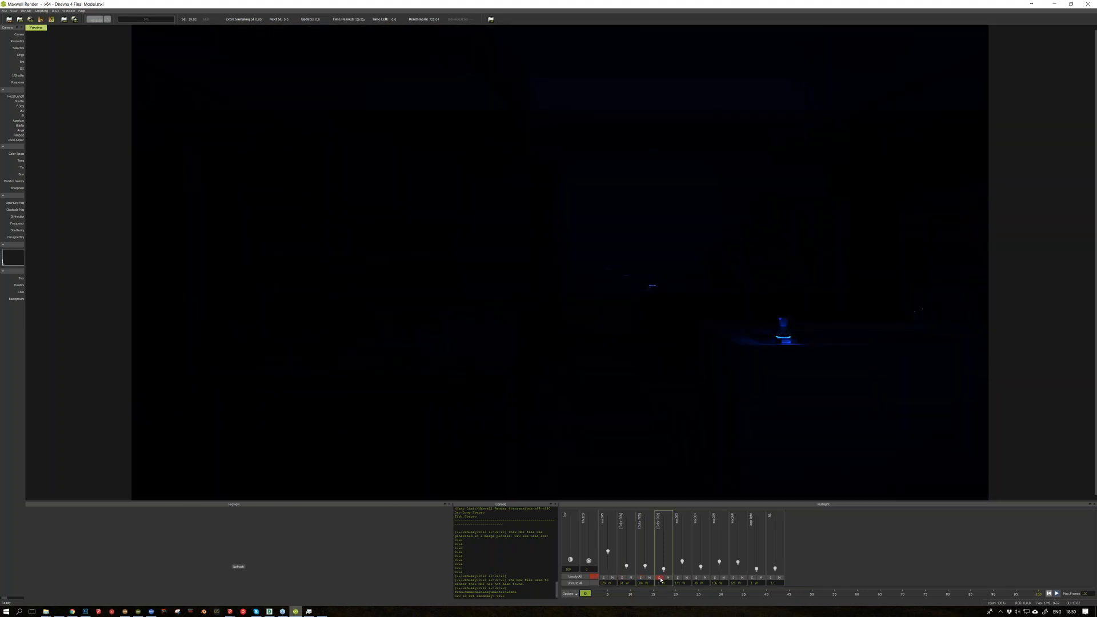
click(660, 578)
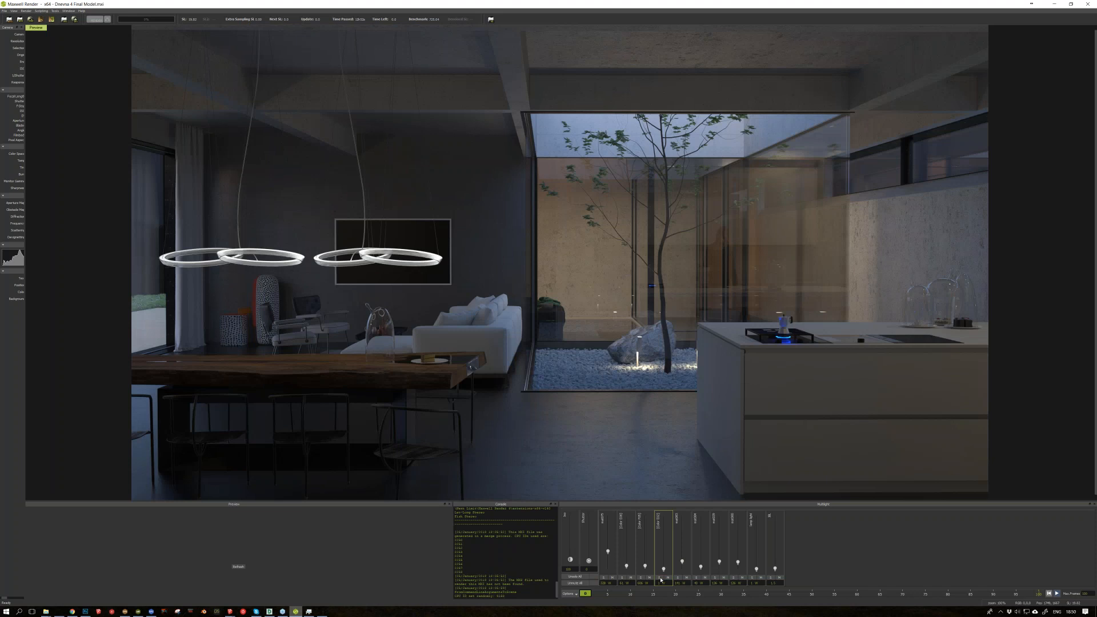
Step: Solo the fourth emitter and examine the blue burner flame under the moka pot up close
click(659, 577)
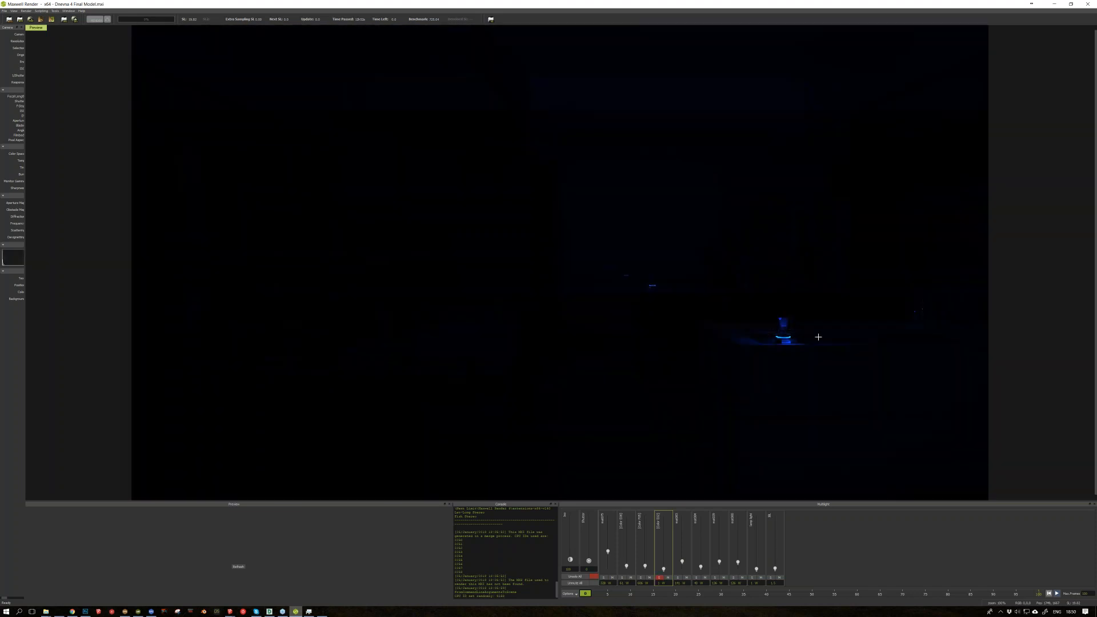
scroll(817, 337, up, 1)
mouse_move(845, 366)
mouse_down()
mouse_move(321, 295)
mouse_move(256, 237)
mouse_up()
Step: Inspect the burner's flame geometry in the Dnevna 4 SketchUp model, then return to Maxwell Render and restore all emitters
click(229, 611)
click(502, 583)
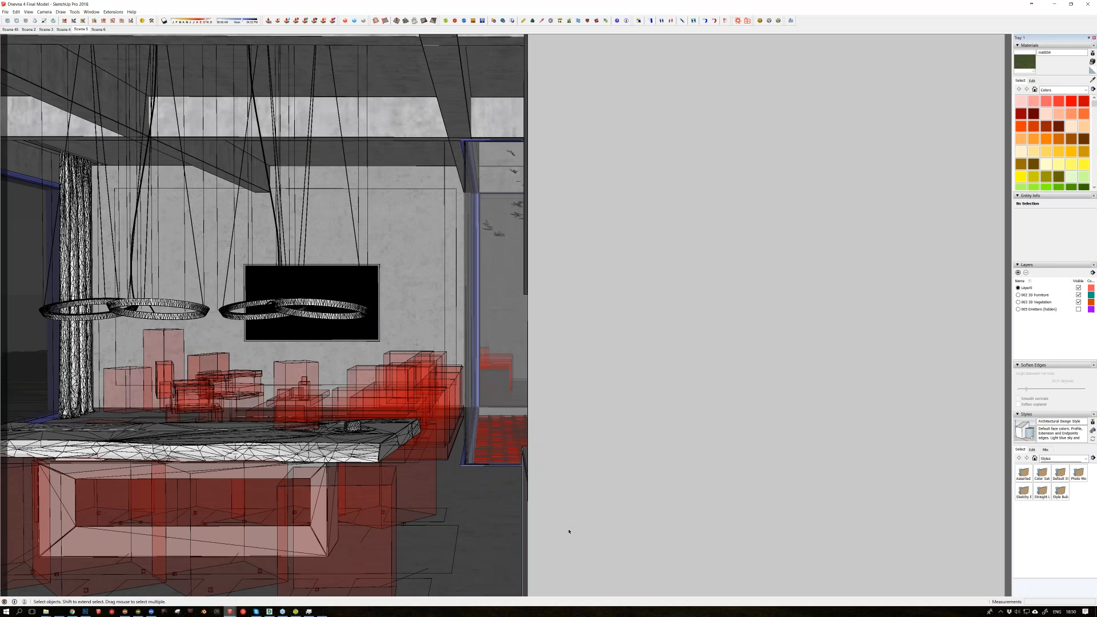
middle_drag(649, 423, 734, 407)
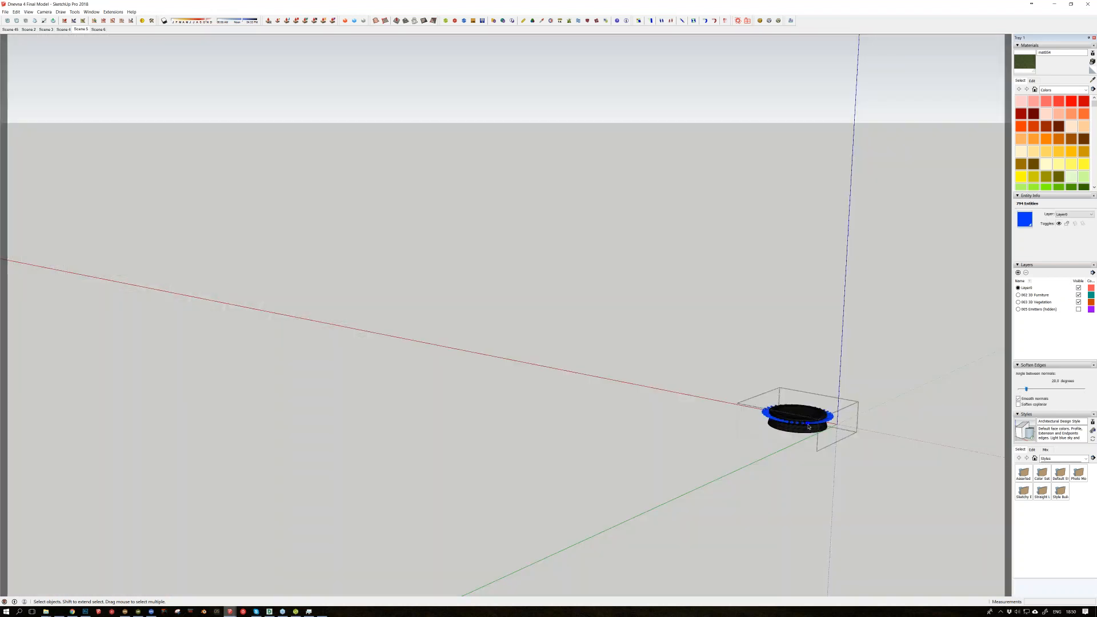
middle_drag(742, 394, 697, 378)
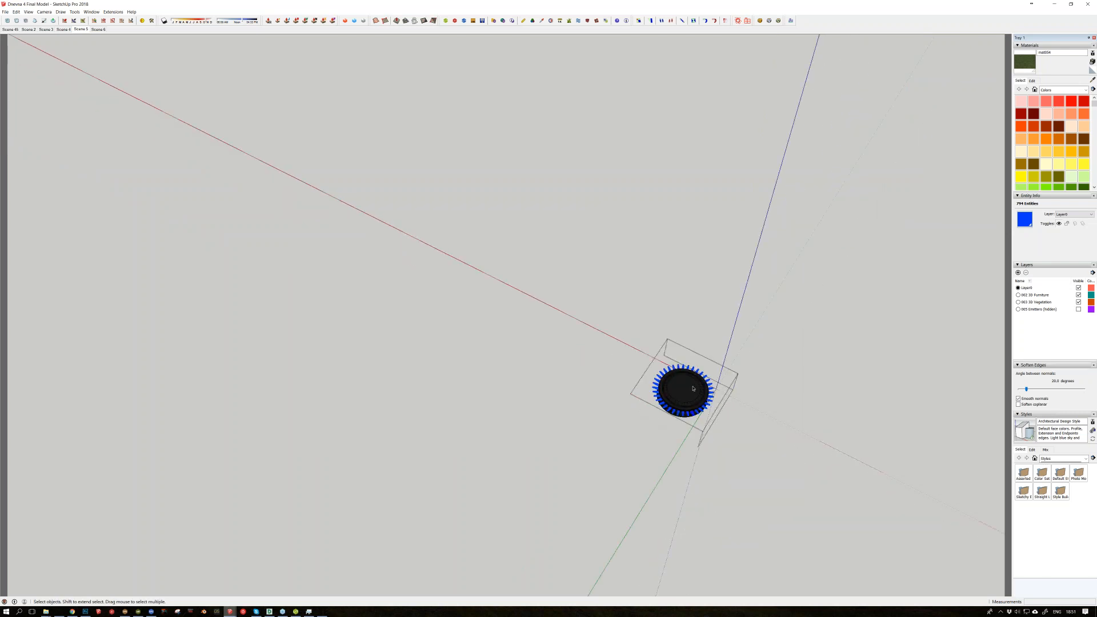
middle_drag(696, 394, 699, 382)
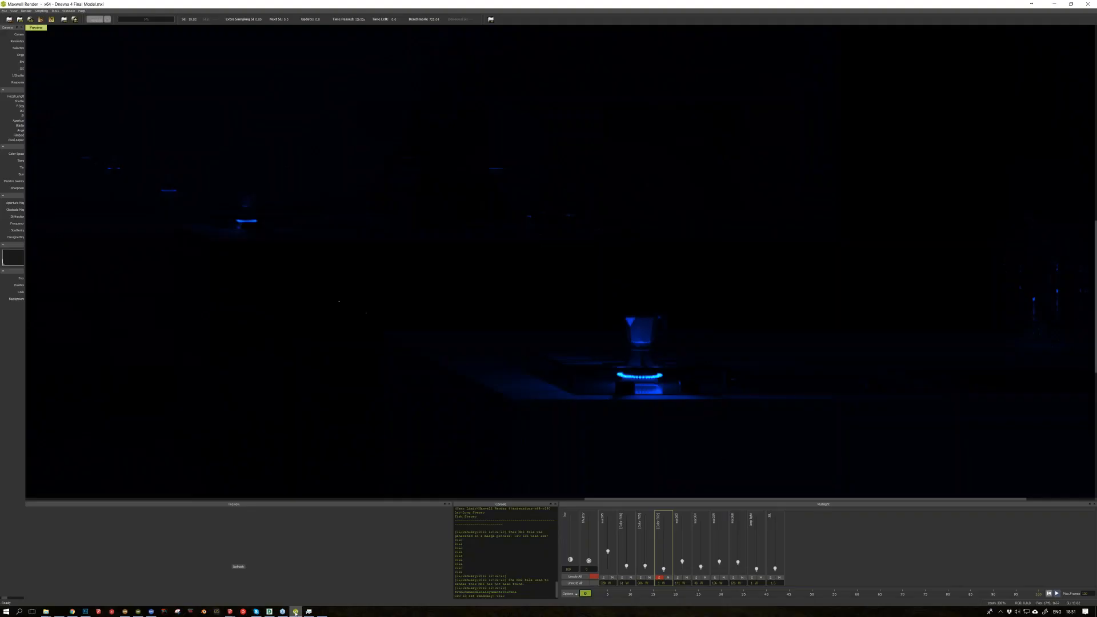
scroll(691, 375, down, 4)
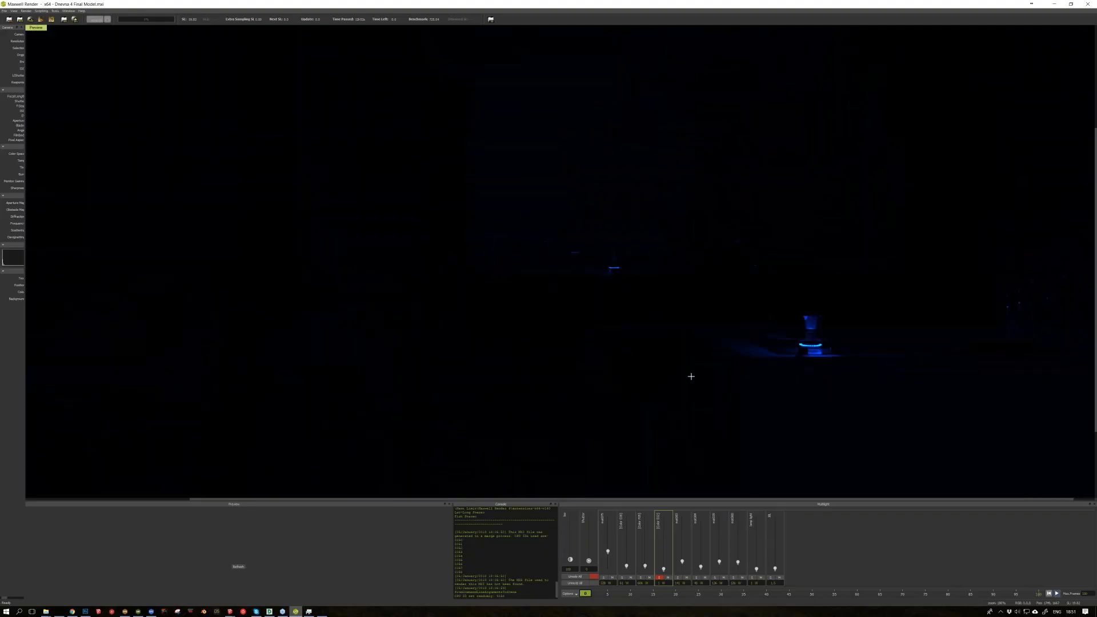
click(659, 578)
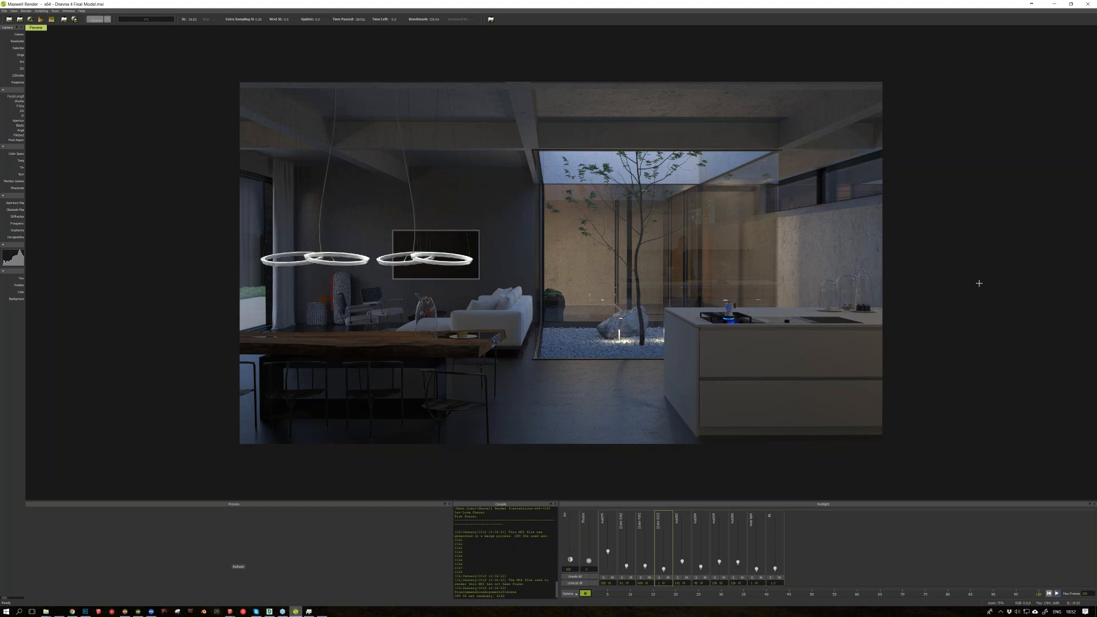
double_click(665, 582)
click(831, 544)
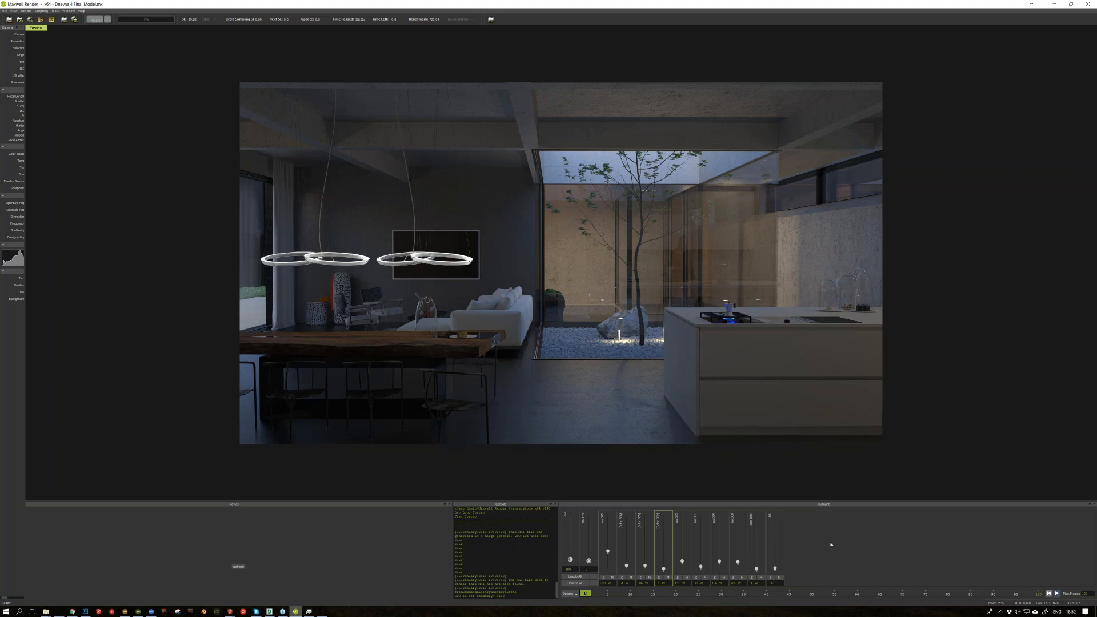
right_click(660, 582)
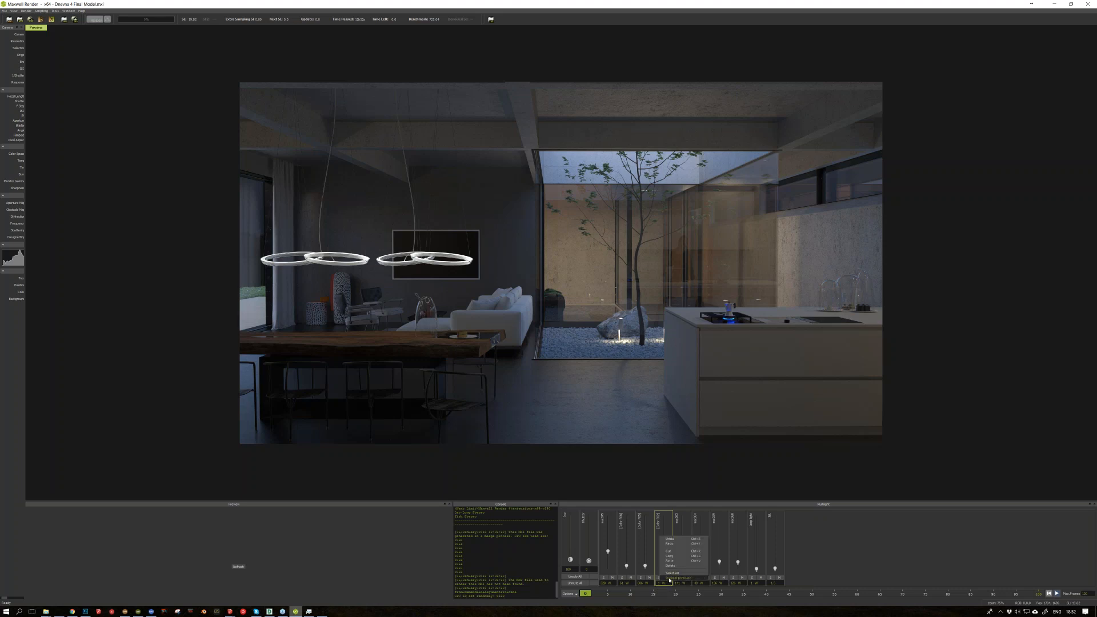
click(668, 578)
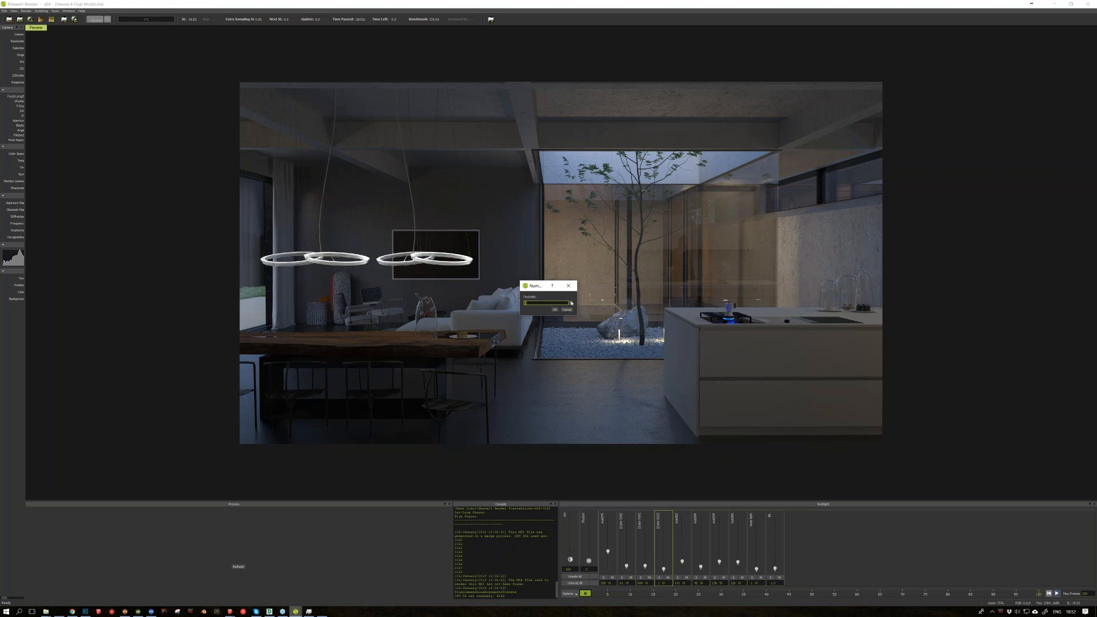
click(566, 309)
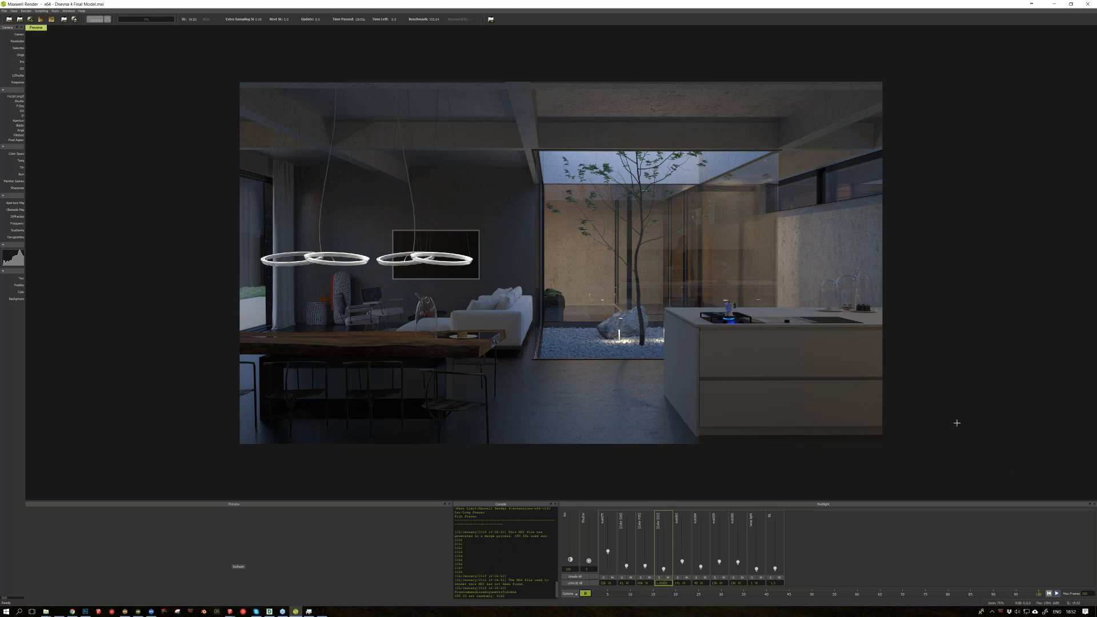
Step: Check the fifth and sixth emitters in isolation, and examine the garden lights and their glass reflections in the full render
click(677, 578)
click(678, 577)
click(698, 579)
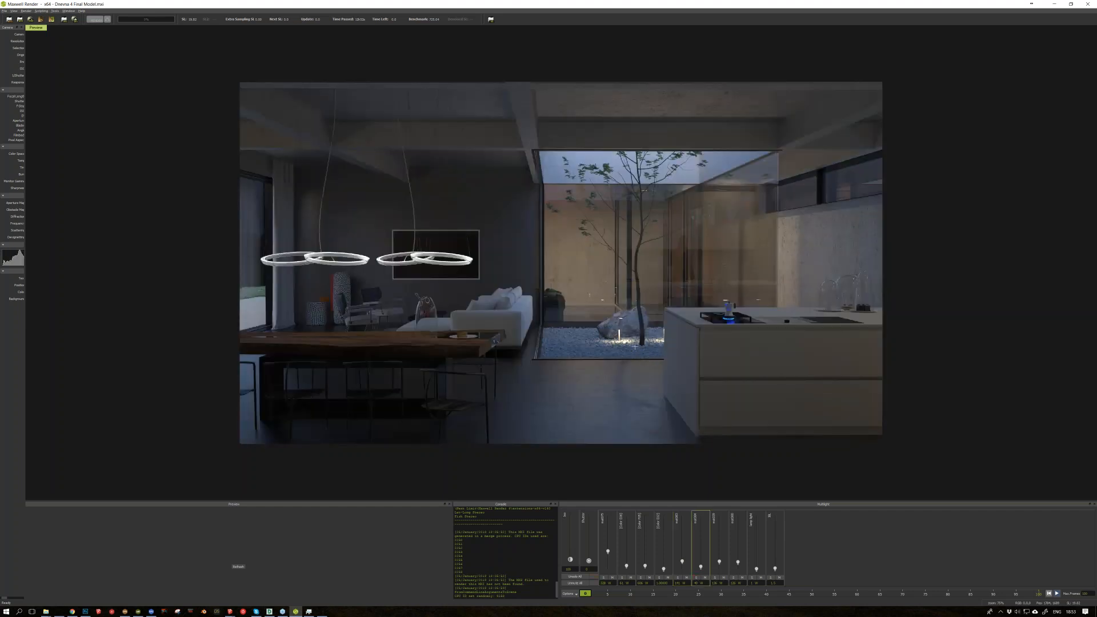
scroll(635, 346, up, 1)
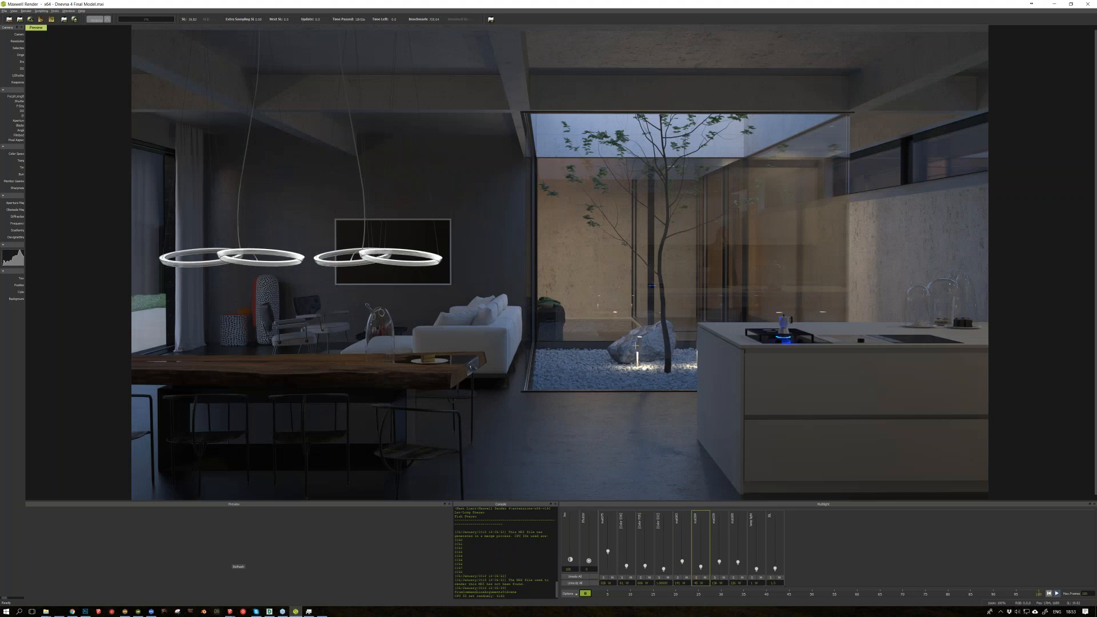
scroll(656, 376, up, 2)
drag(682, 412, 604, 349)
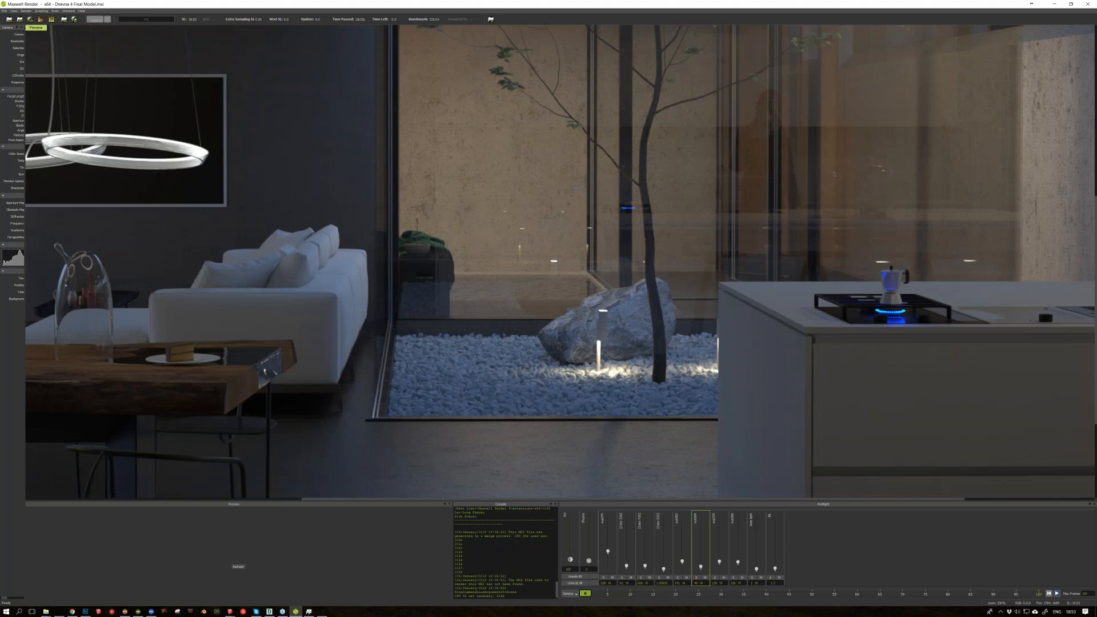
scroll(565, 372, down, 2)
scroll(565, 372, up, 2)
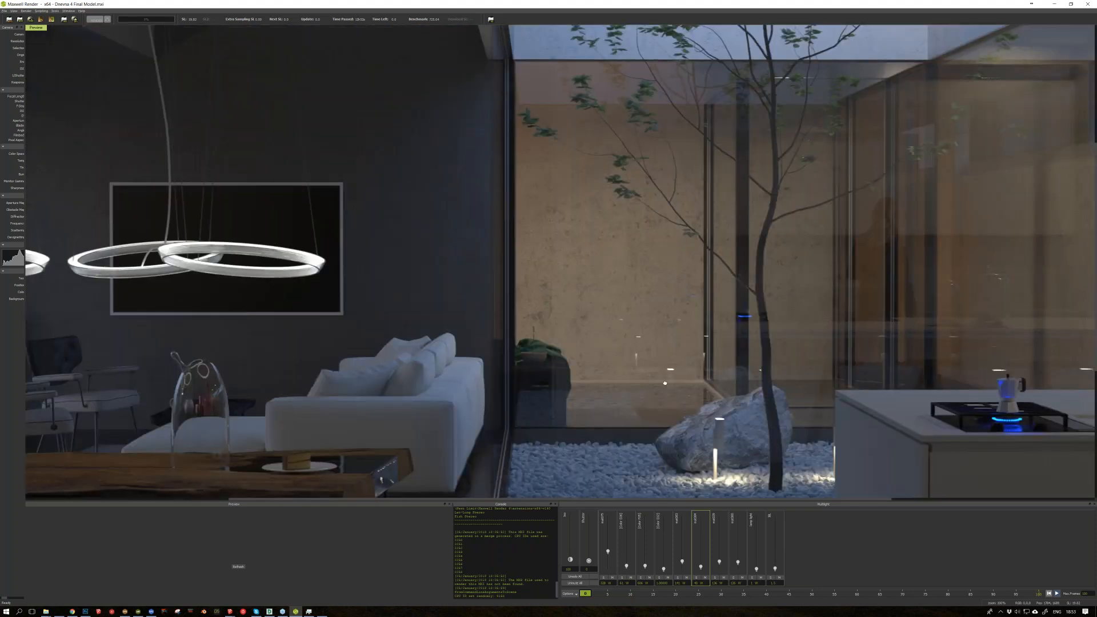
scroll(664, 383, down, 2)
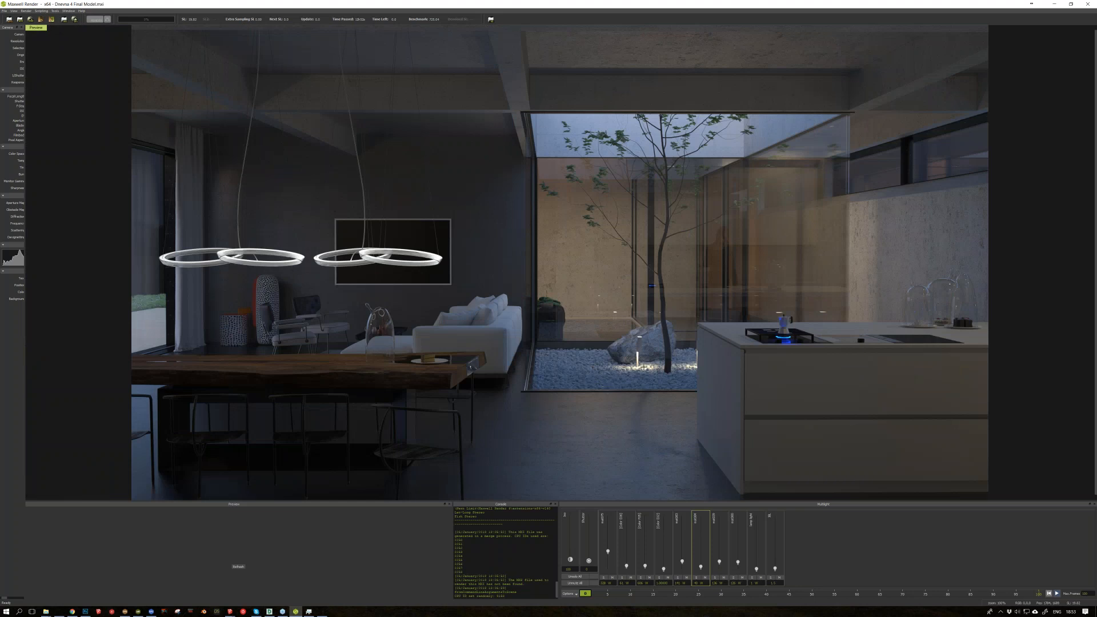
Step: Toggle the remaining Multilight emitters one at a time to compare their contributions, restoring each, and view the whole living room render
click(714, 578)
click(714, 577)
click(733, 578)
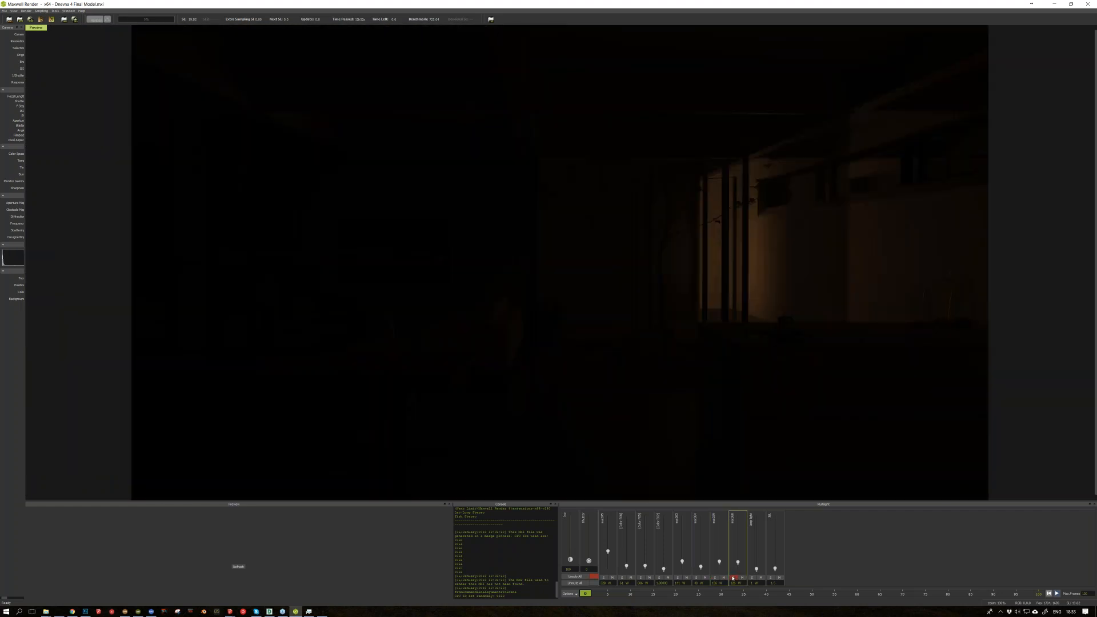
click(732, 577)
click(752, 577)
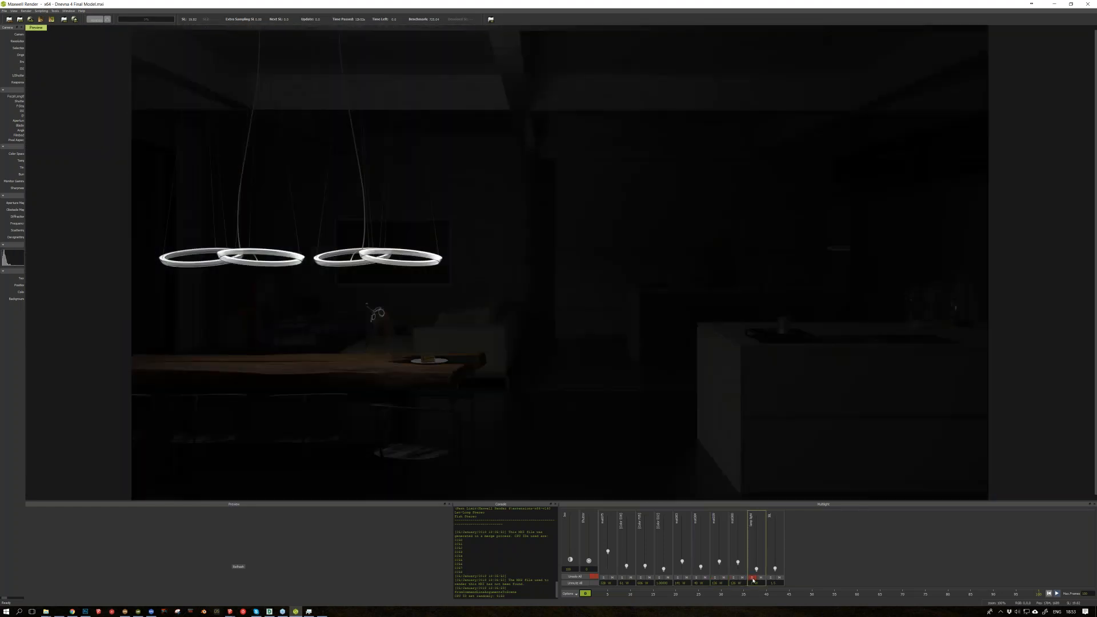
click(752, 578)
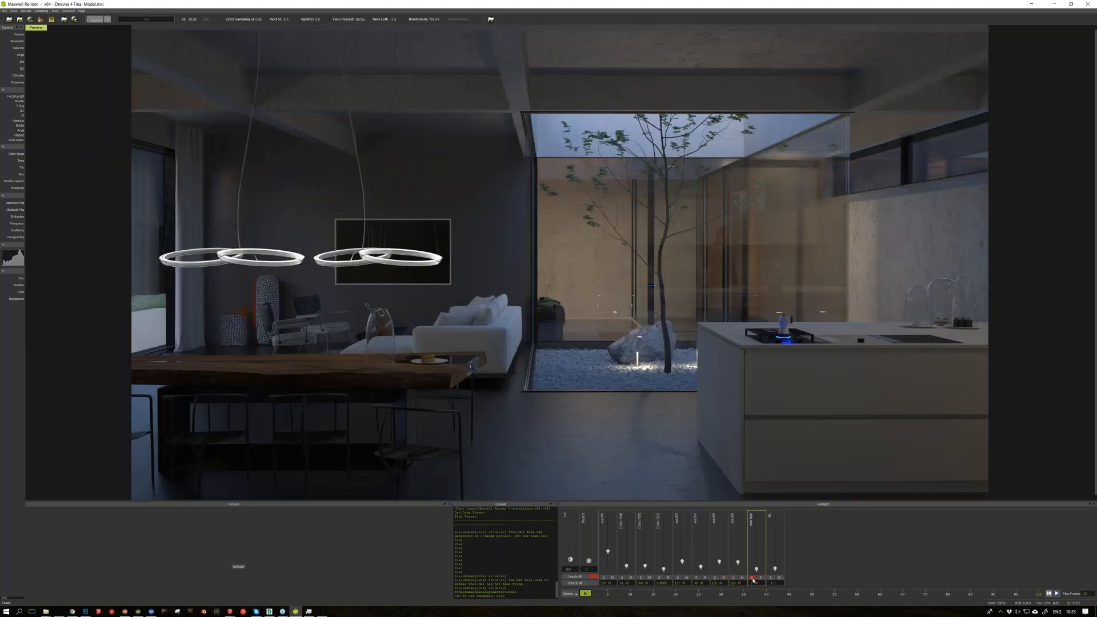
scroll(653, 313, down, 1)
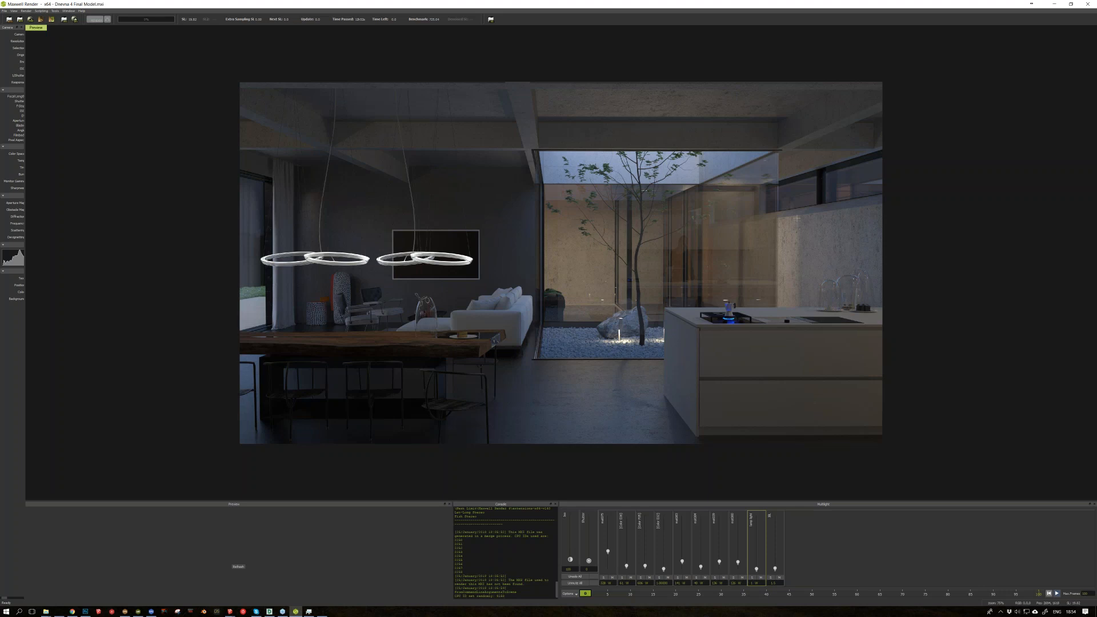
Step: Switch to Photoshop and bring up the post-produced evening living room image for comparison with the raw render
click(86, 611)
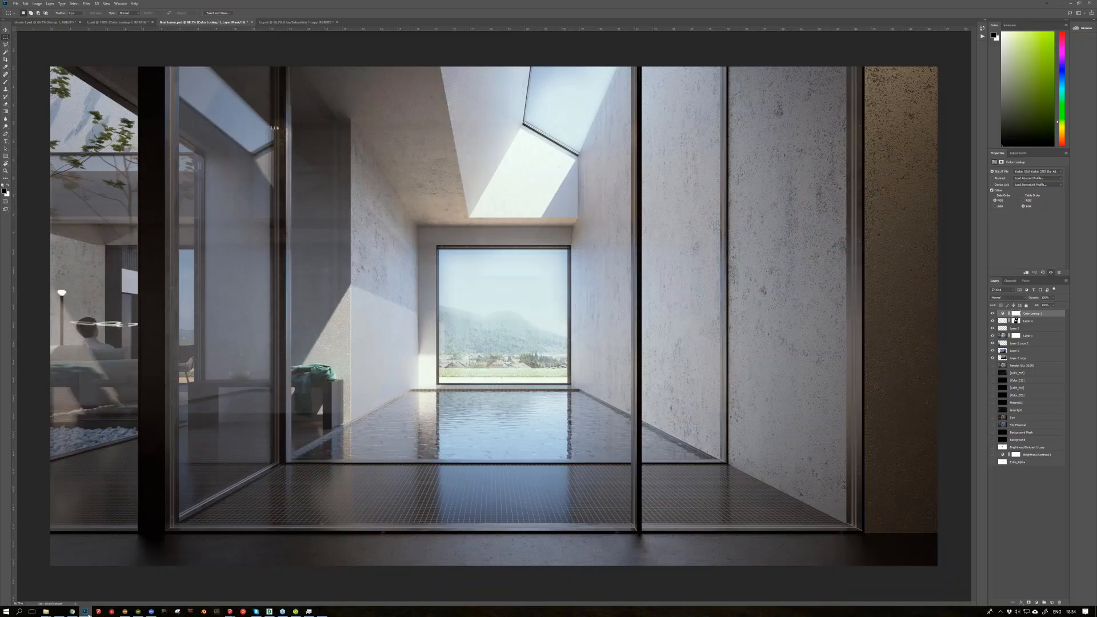
key(ctrl+Tab)
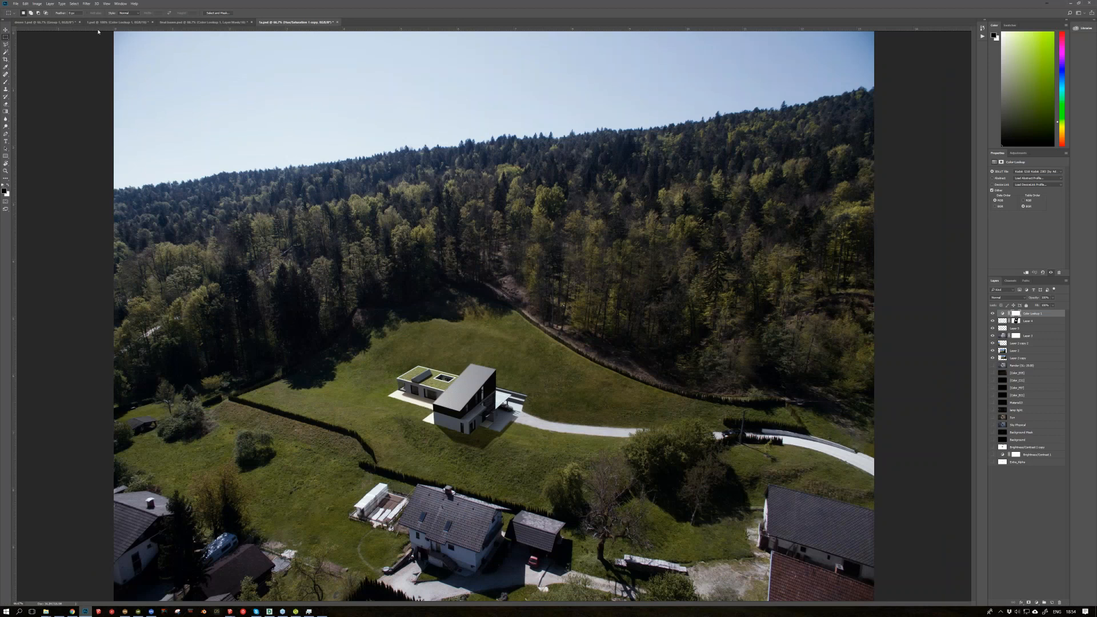
click(117, 22)
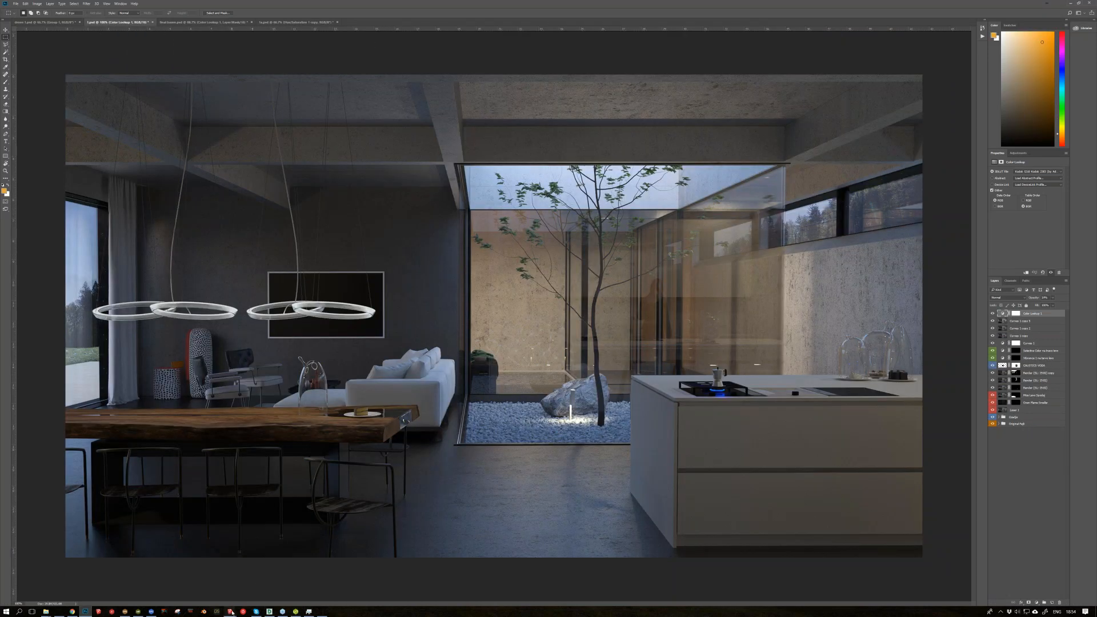
Step: Switch to the final bazen model in SketchUp and examine the roof skylight above the pool from outside
mouse_move(232, 611)
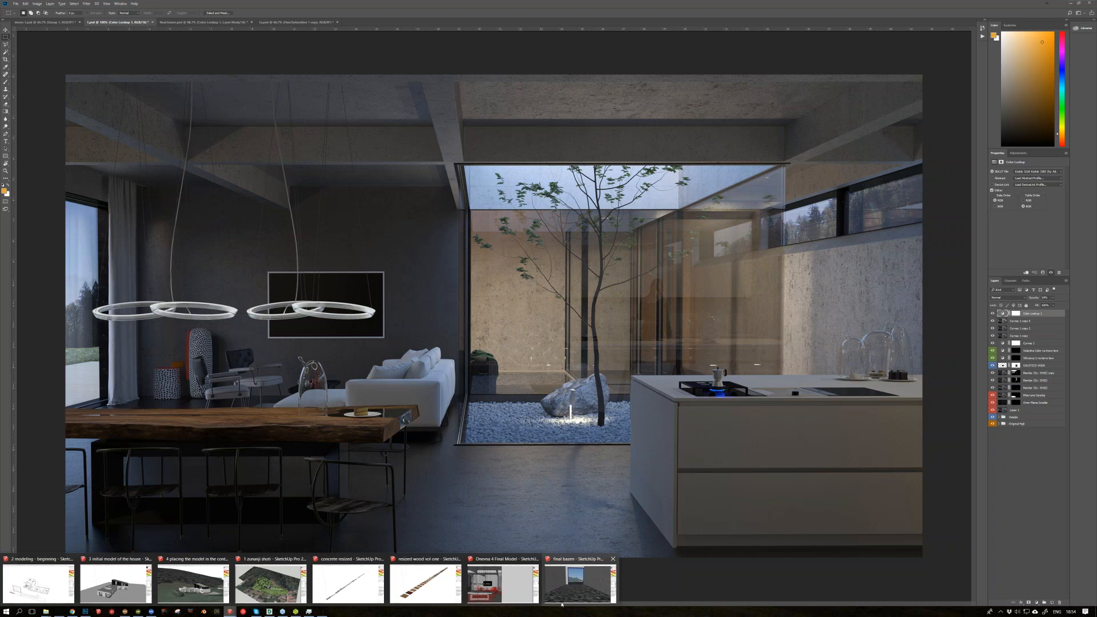
mouse_move(549, 600)
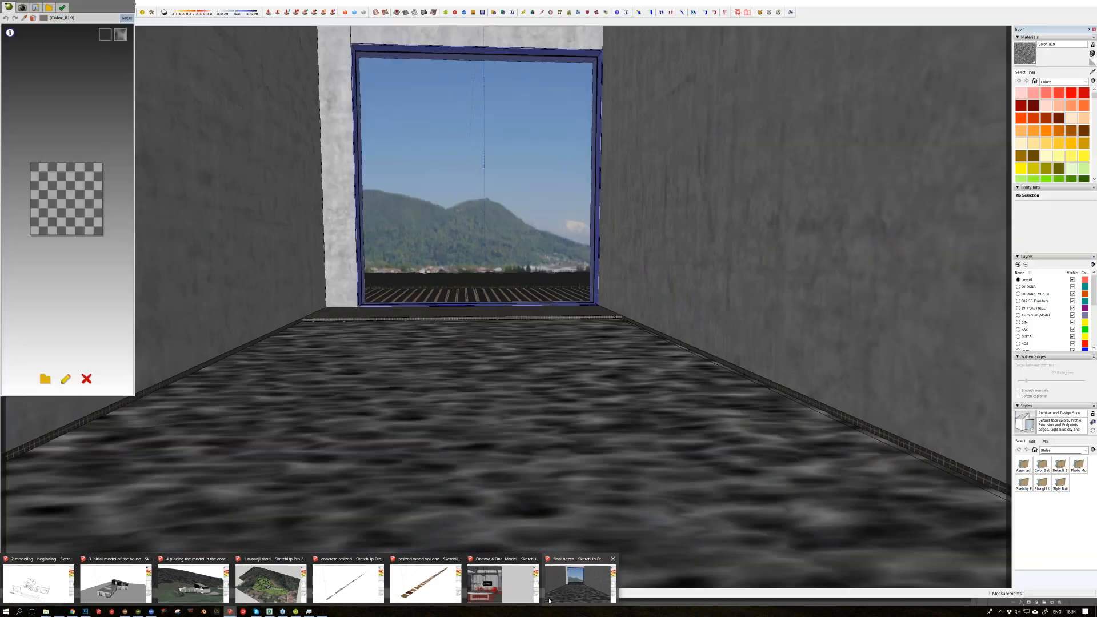
mouse_move(512, 592)
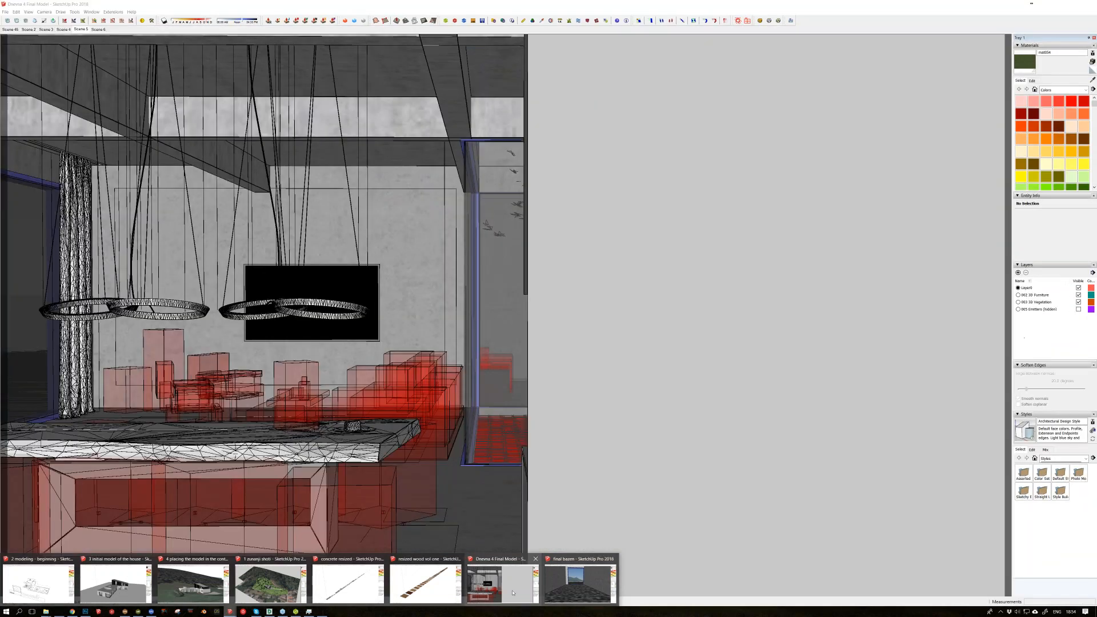
click(578, 583)
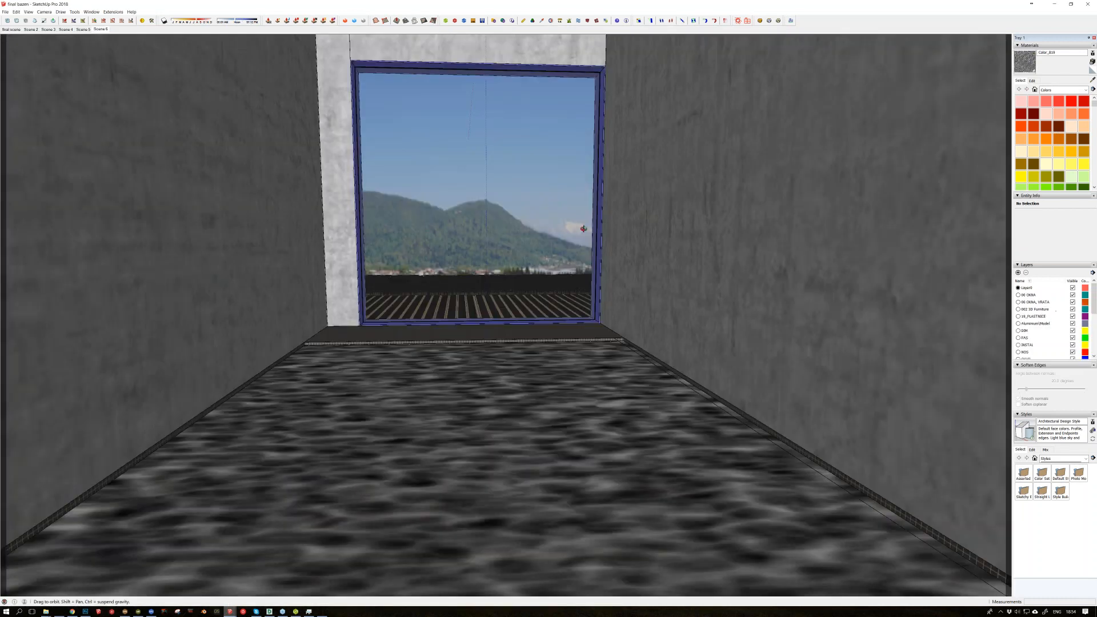
middle_drag(583, 228, 558, 274)
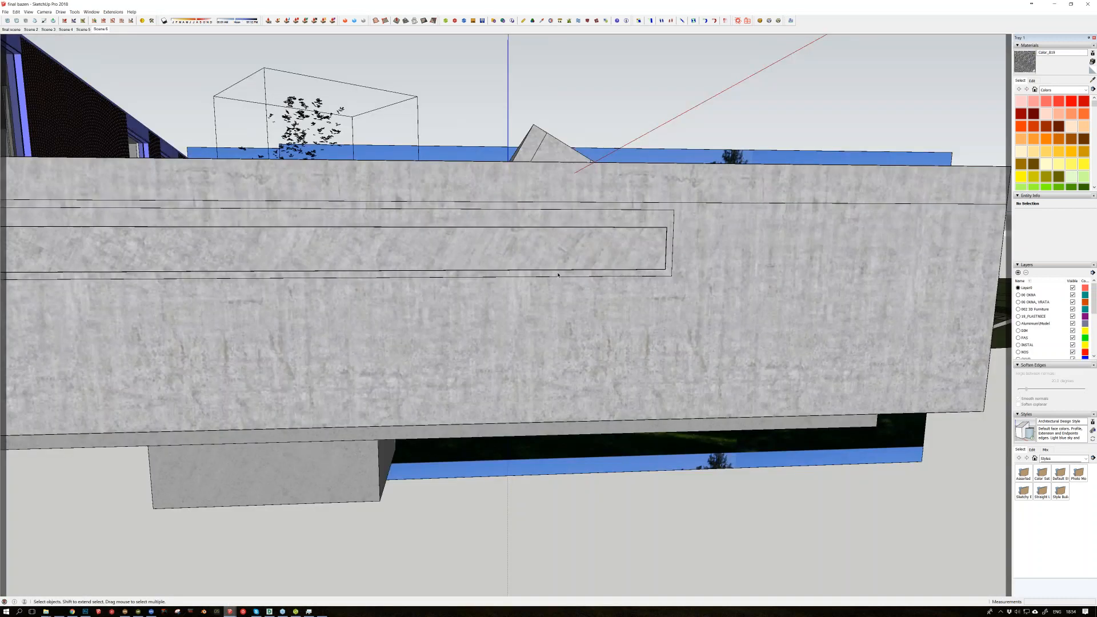
scroll(558, 275, up, 5)
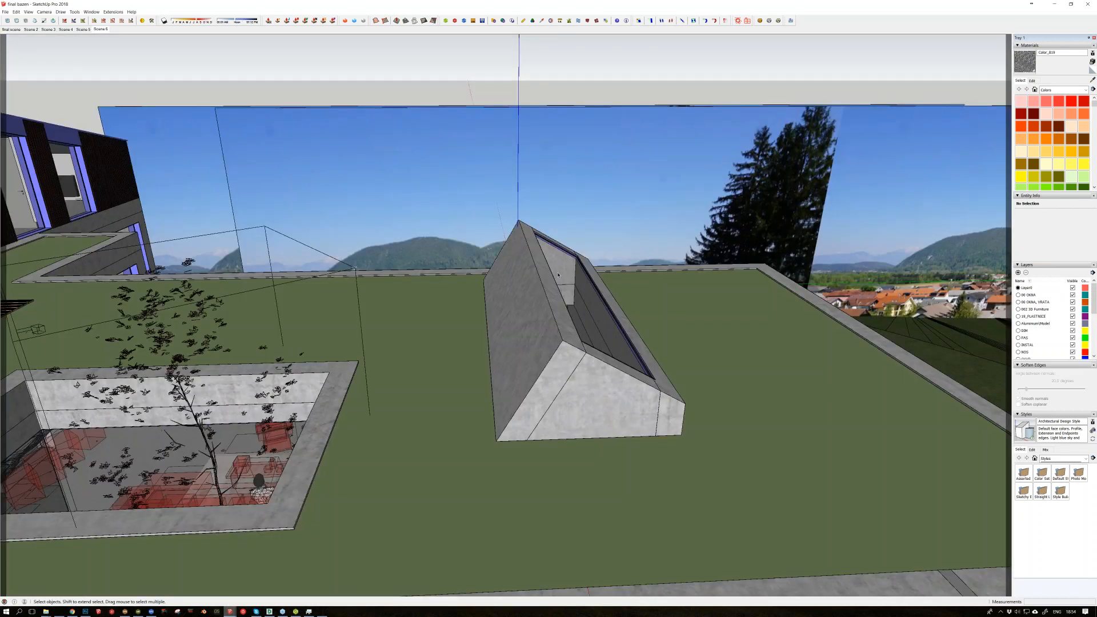
middle_drag(558, 275, 580, 282)
scroll(580, 281, up, 5)
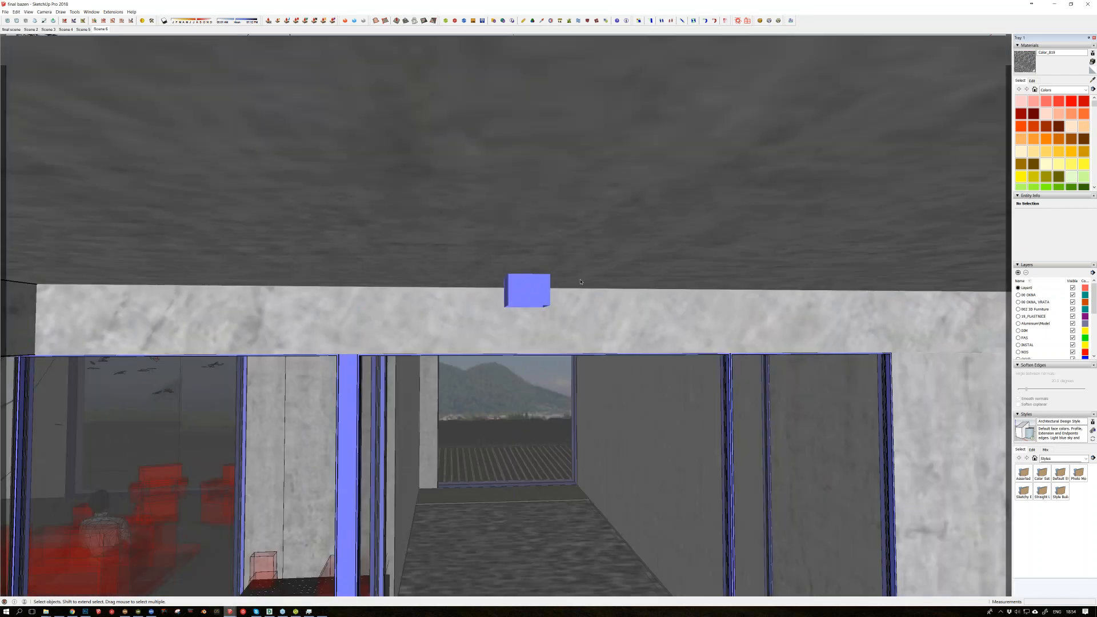
Step: Inspect the pool room and its skylight opening through the glass facade, then recall the Scene 6 camera view
scroll(565, 257, up, 5)
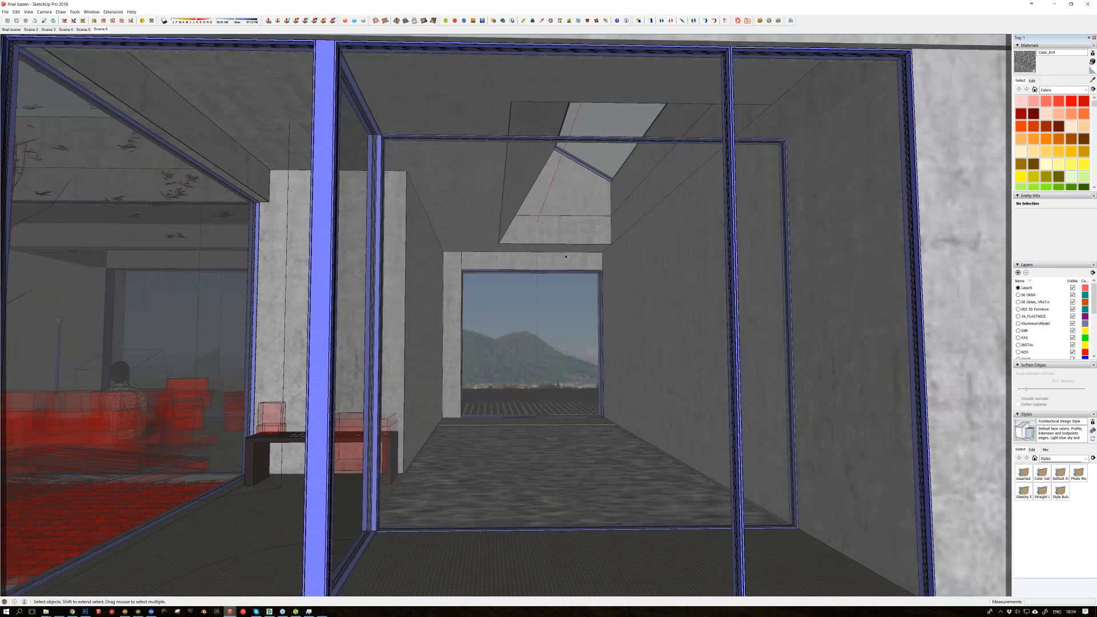
scroll(565, 257, up, 1)
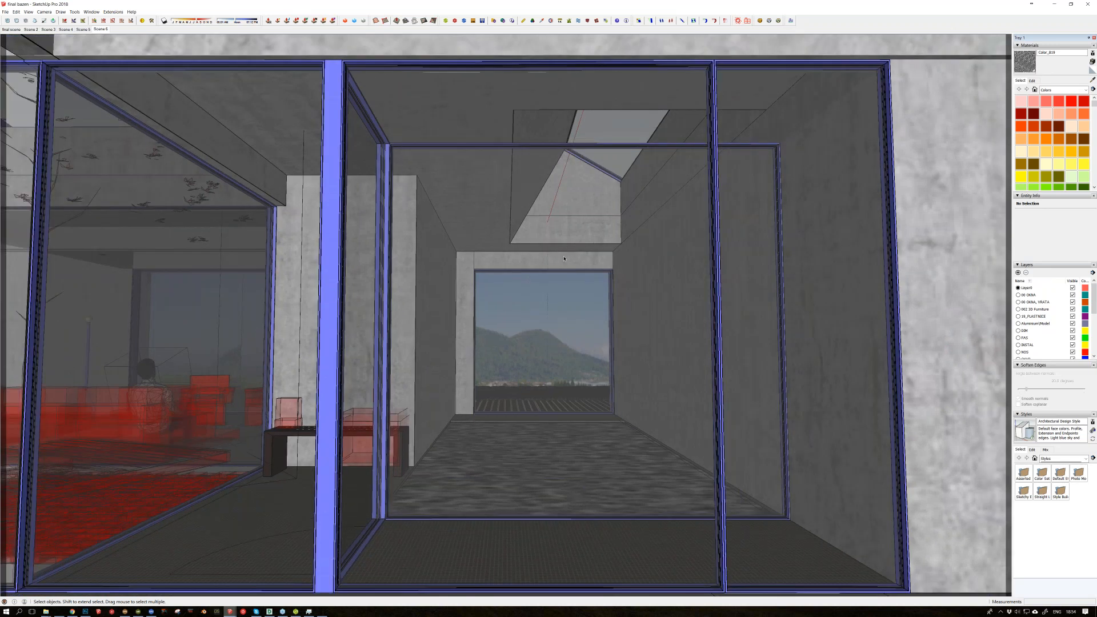
middle_drag(563, 258, 563, 266)
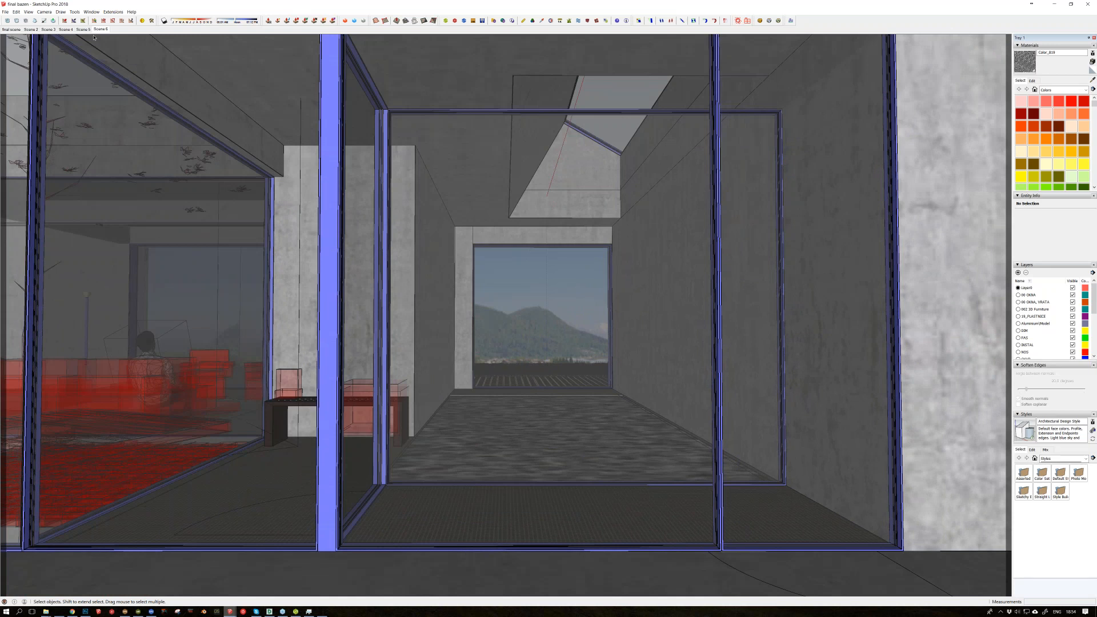
click(100, 29)
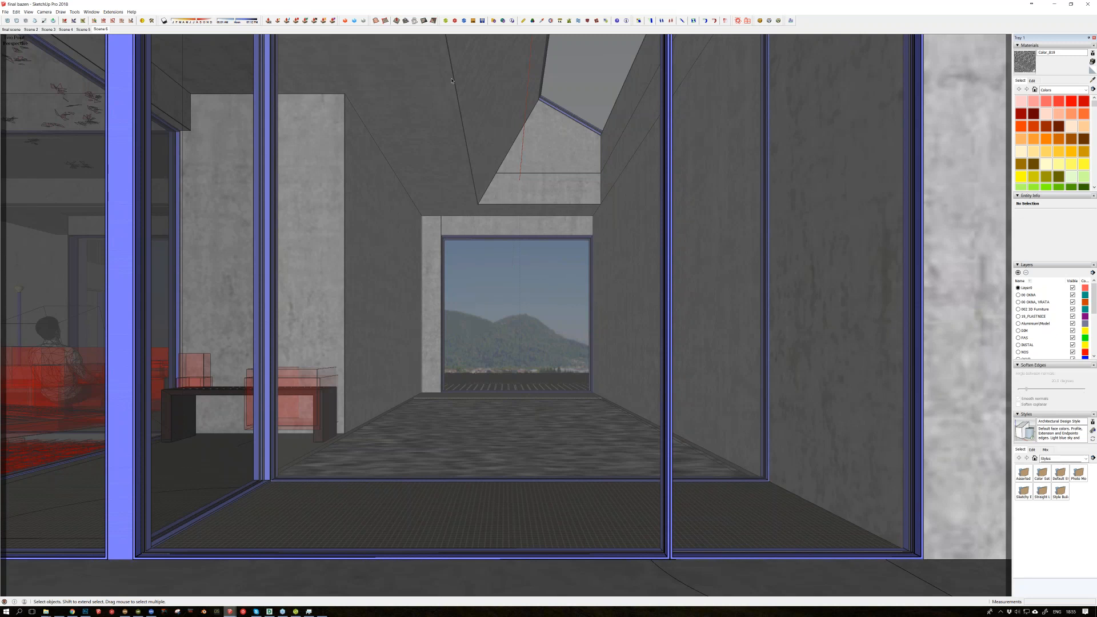
Step: Check the evening living room render in Maxwell Render, then switch to Photoshop and bring up the post-produced pool image
click(295, 611)
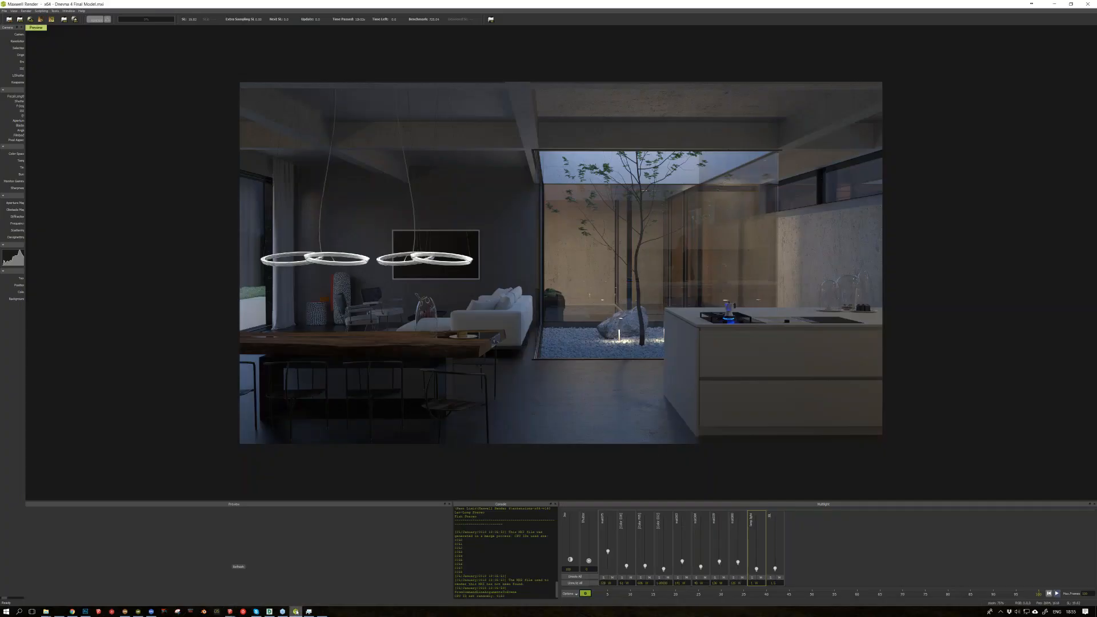
click(296, 611)
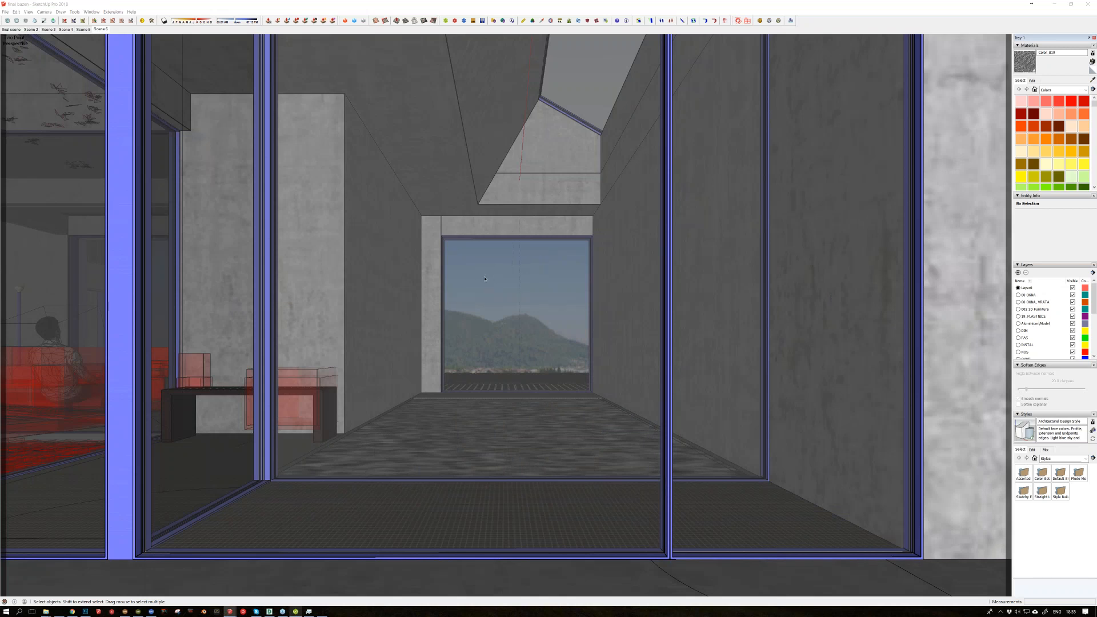
click(86, 612)
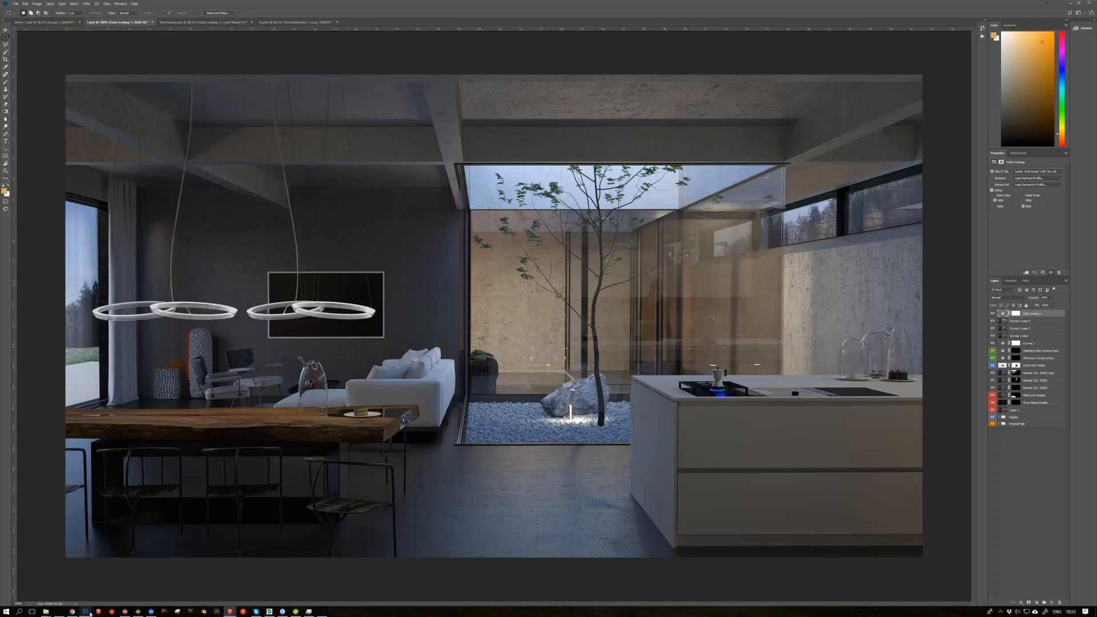
key(ctrl+Tab)
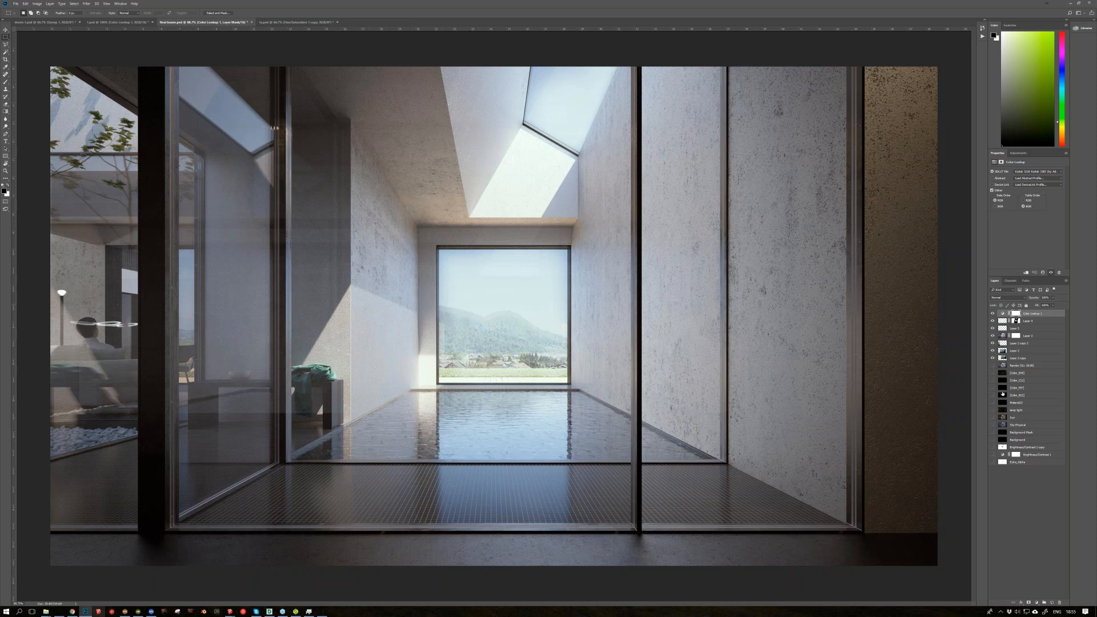
Step: Isolate the sun and physical sky light layers of the pool image in turn to compare their contributions, then restore the full composite
alt+click(993, 425)
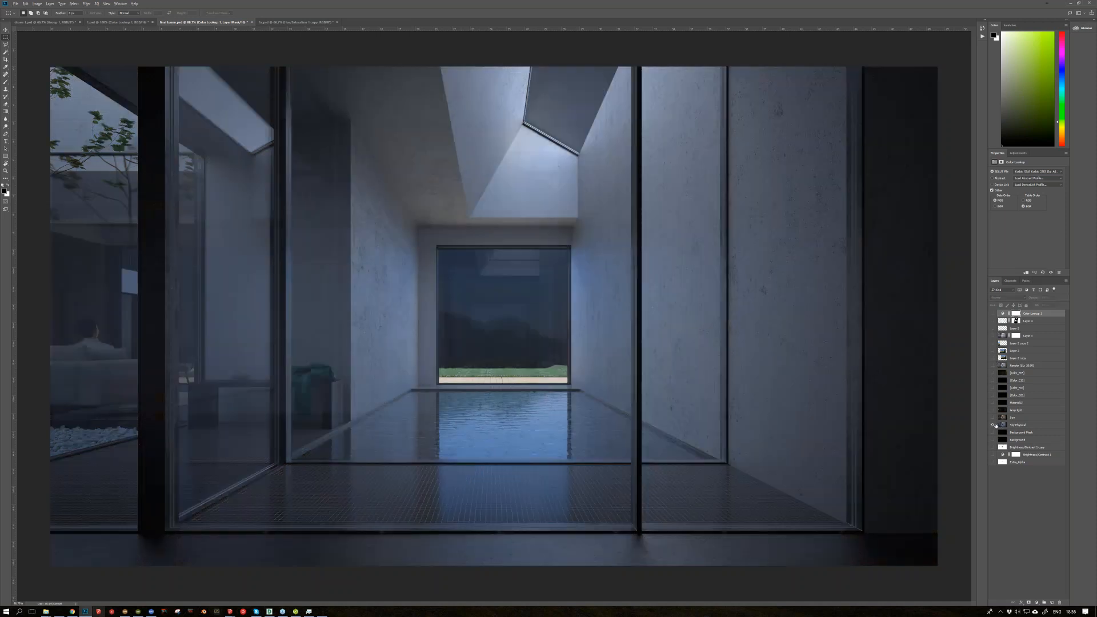
alt+click(993, 425)
alt+click(993, 418)
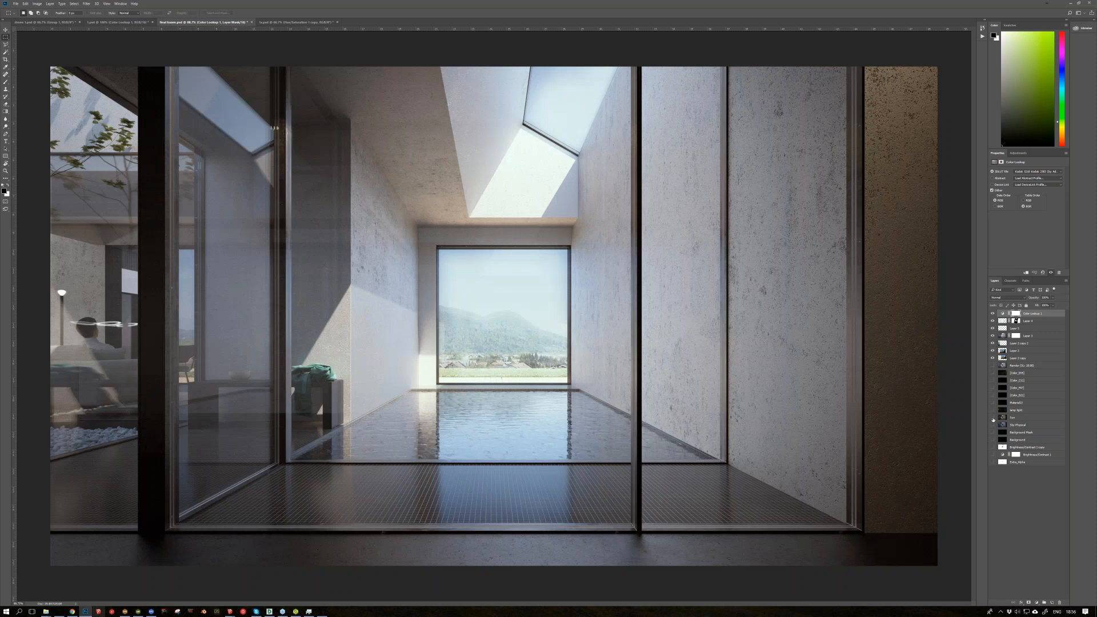
alt+click(992, 417)
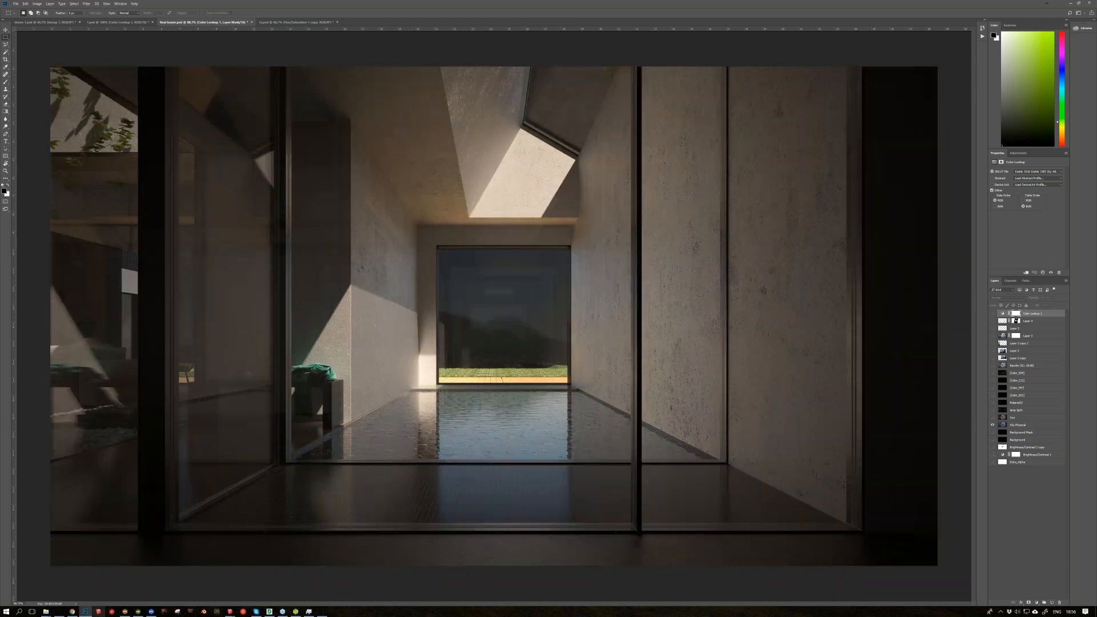
alt+click(992, 425)
alt+click(992, 418)
alt+click(993, 425)
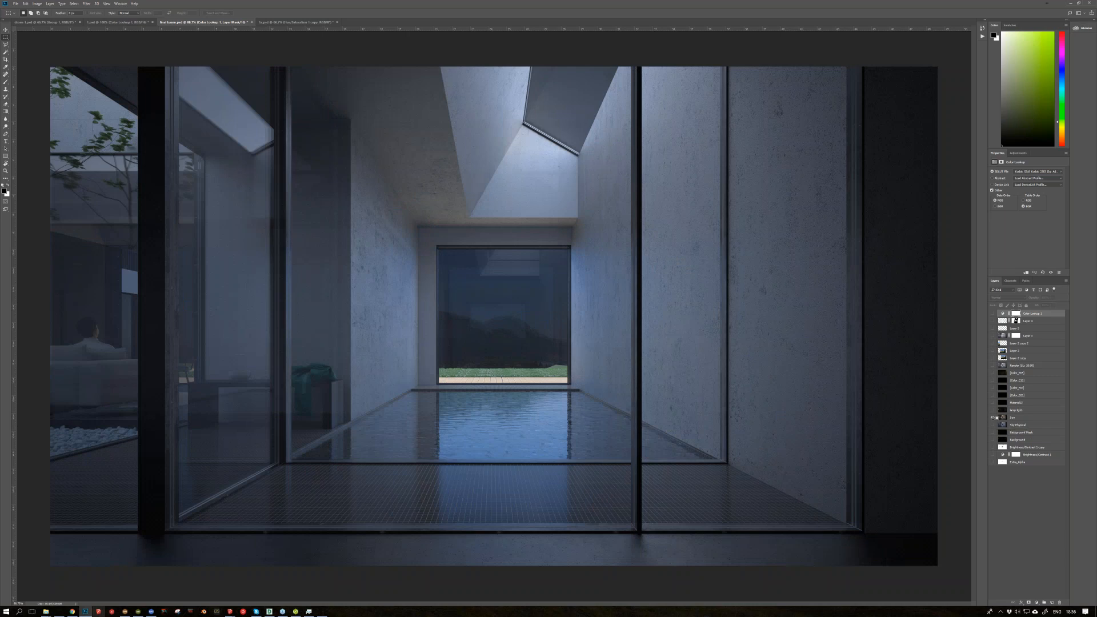
alt+click(992, 418)
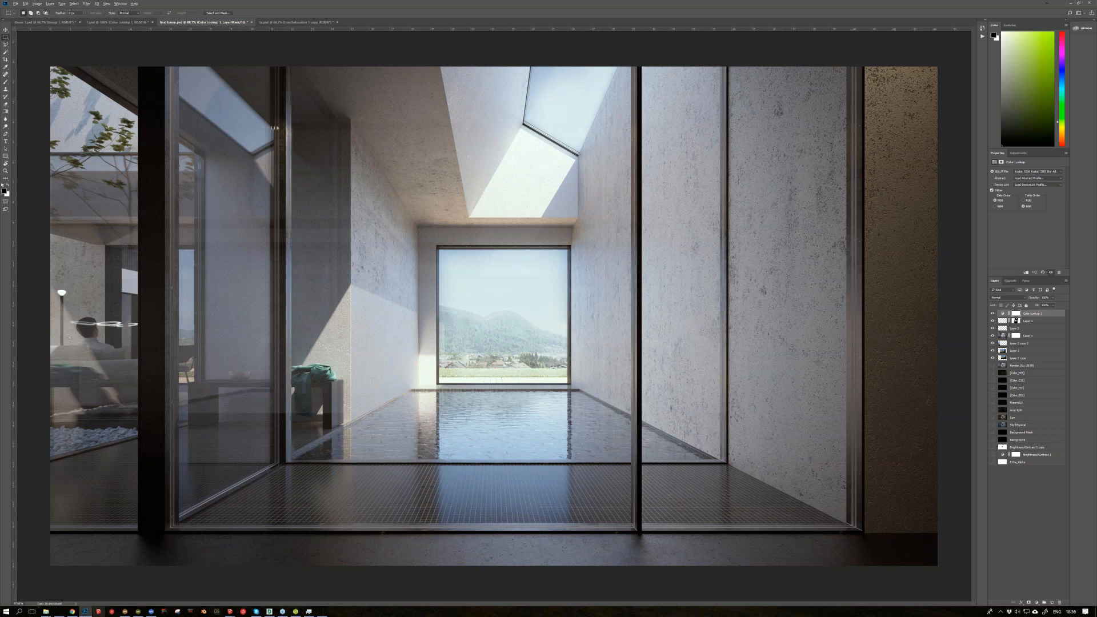
Step: Examine the glass reflections, seated figure and bench with the green towel in the pool image up close and as a whole
alt+scroll(70, 337, up, 3)
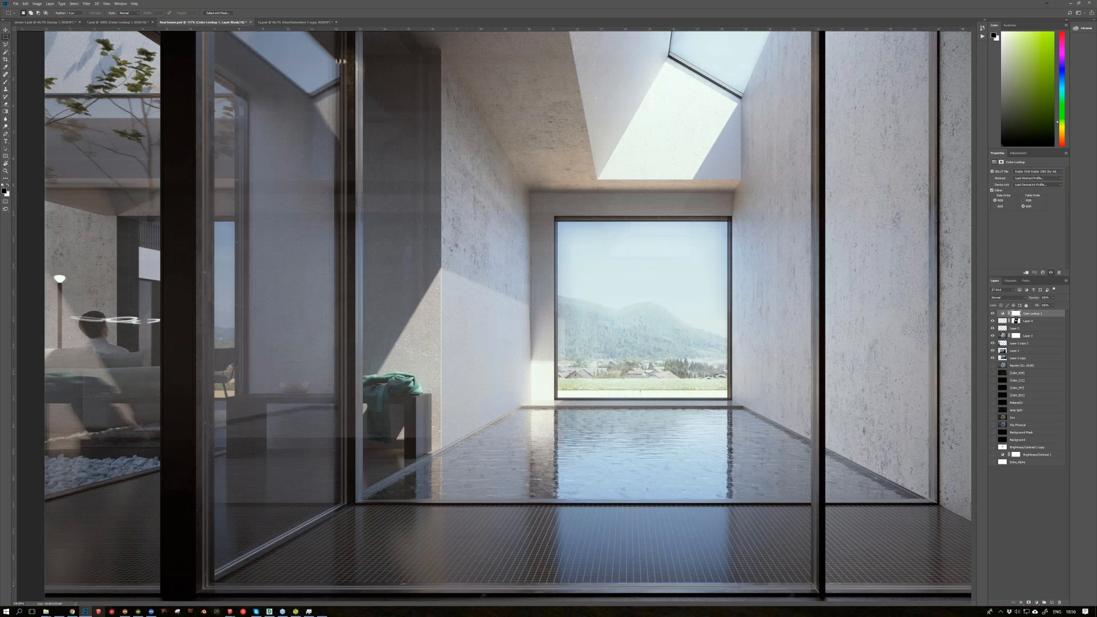
alt+scroll(70, 337, up, 3)
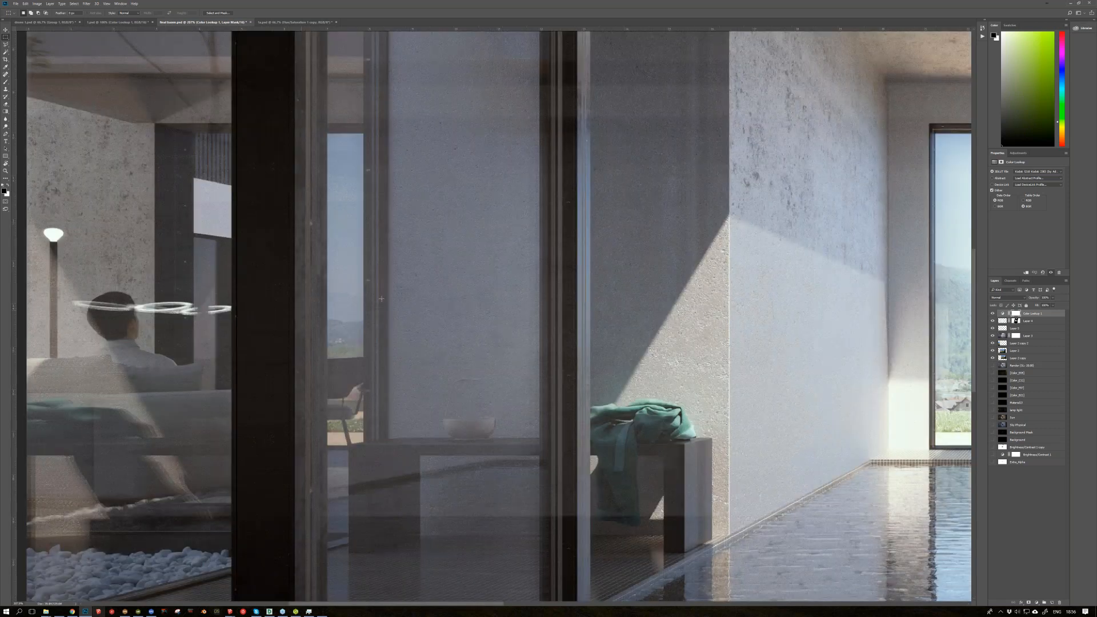
alt+scroll(381, 299, down, 3)
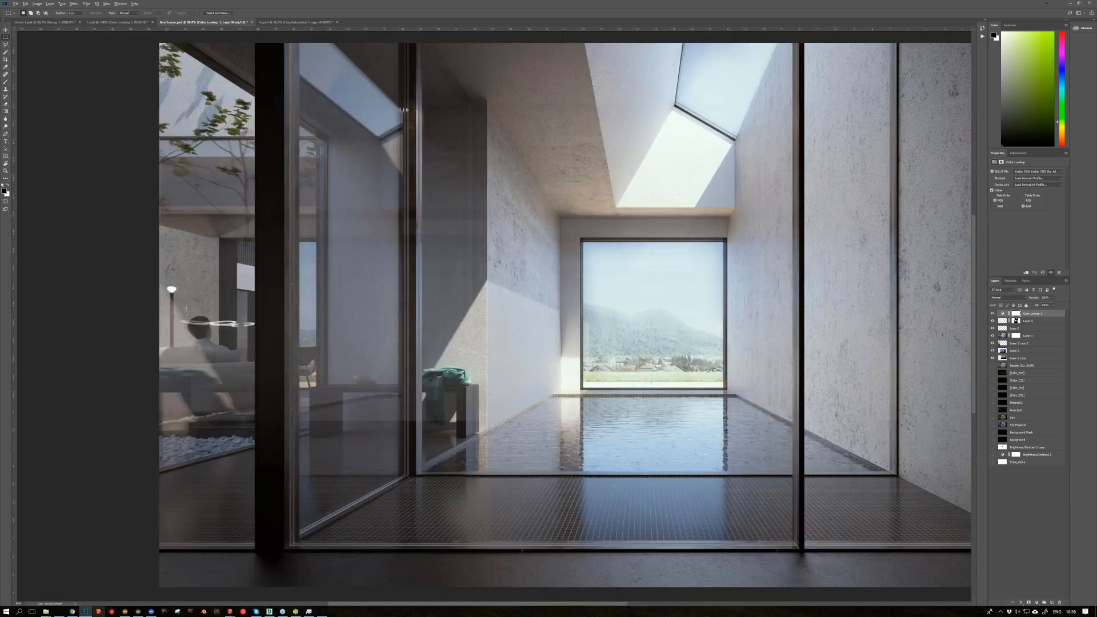
alt+scroll(186, 308, down, 1)
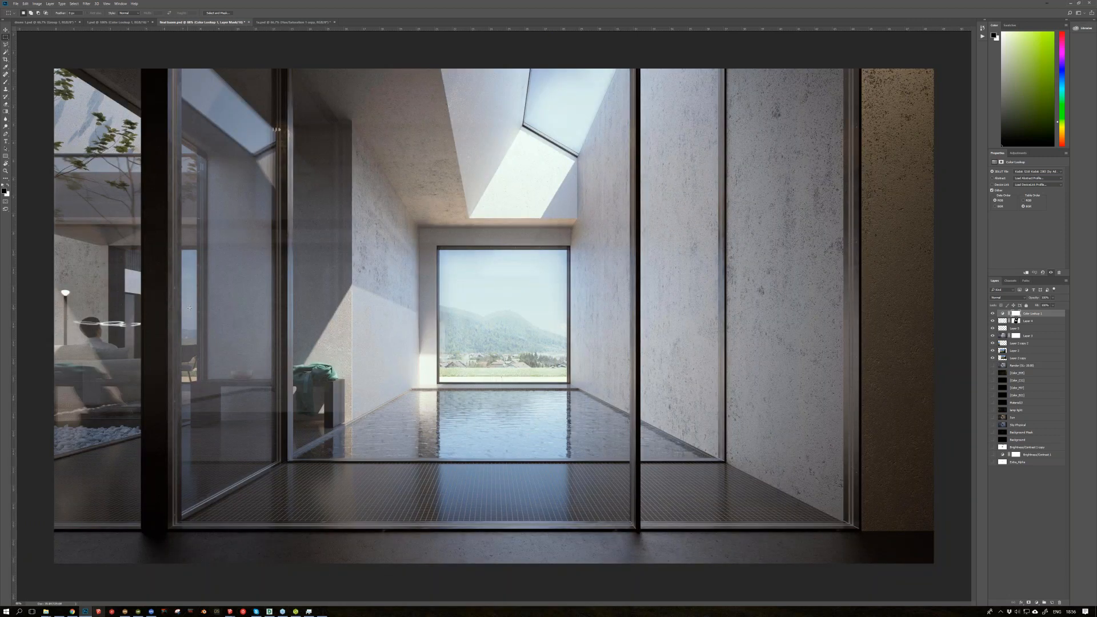
alt+scroll(75, 339, up, 3)
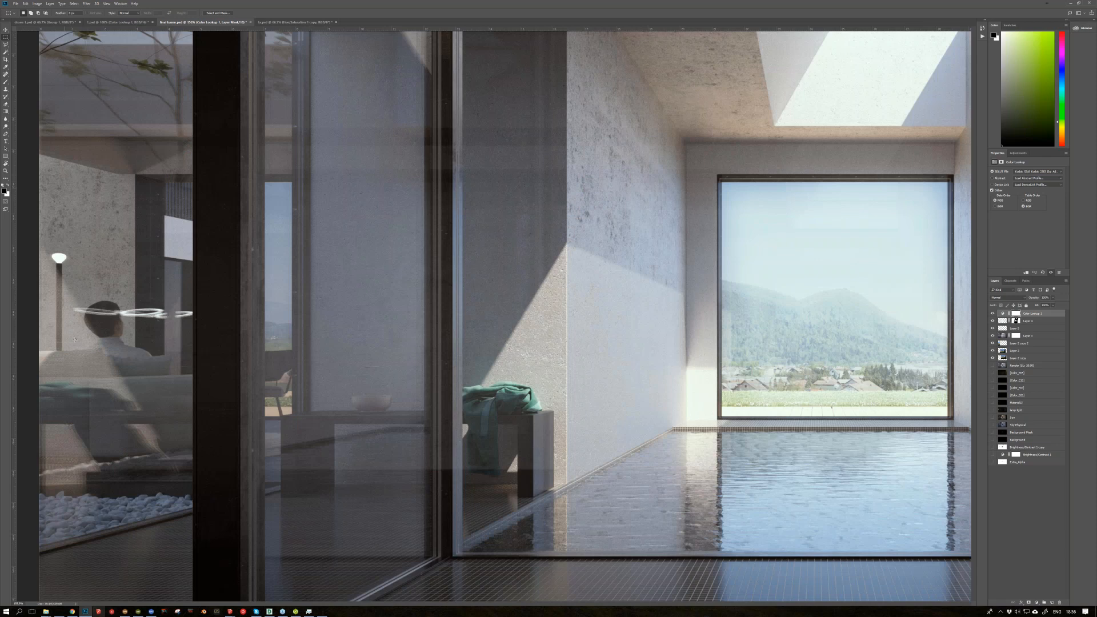
alt+scroll(75, 340, up, 2)
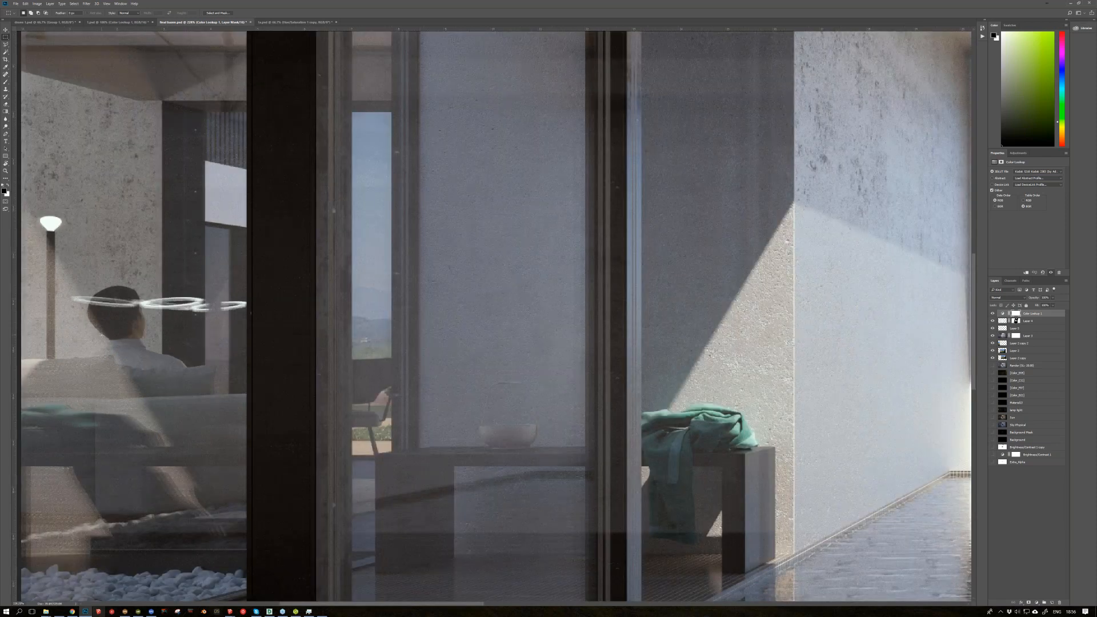
alt+scroll(102, 334, down, 4)
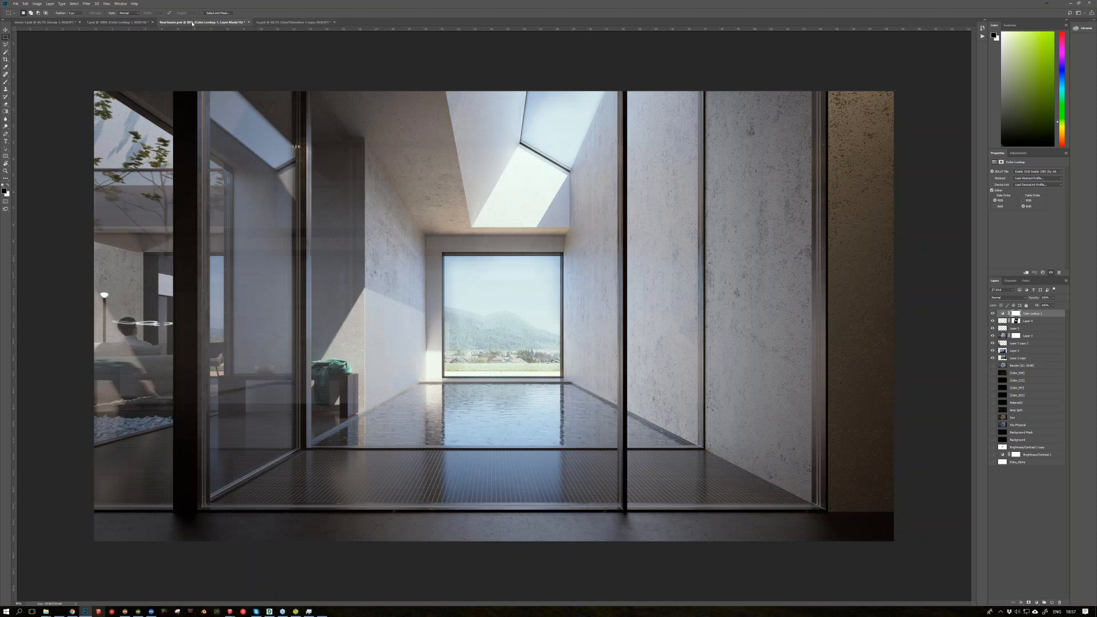
click(44, 22)
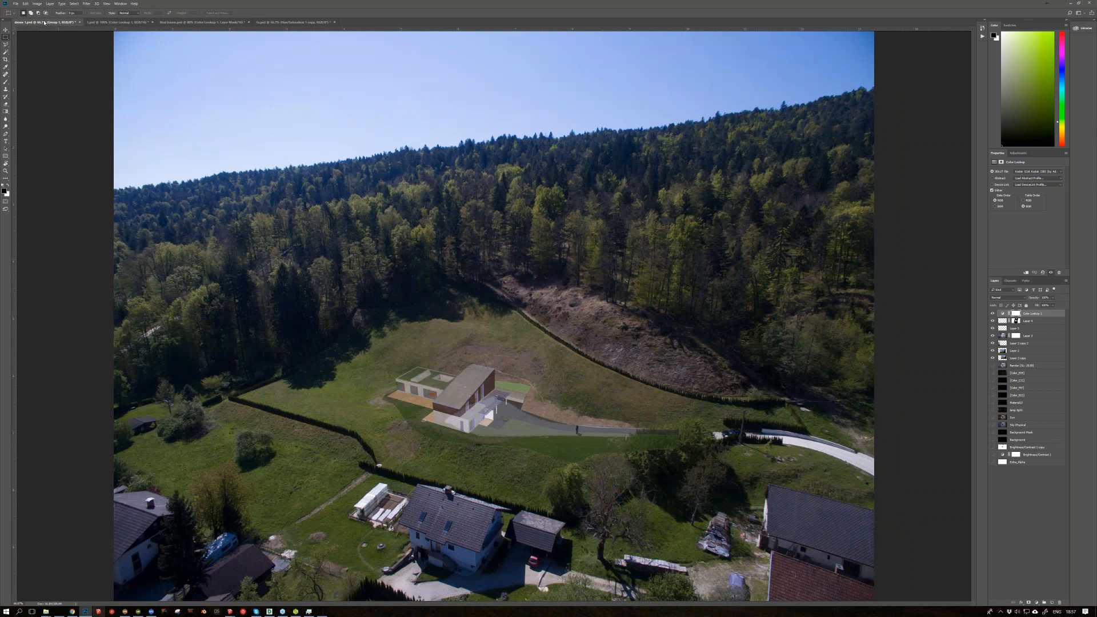
click(200, 23)
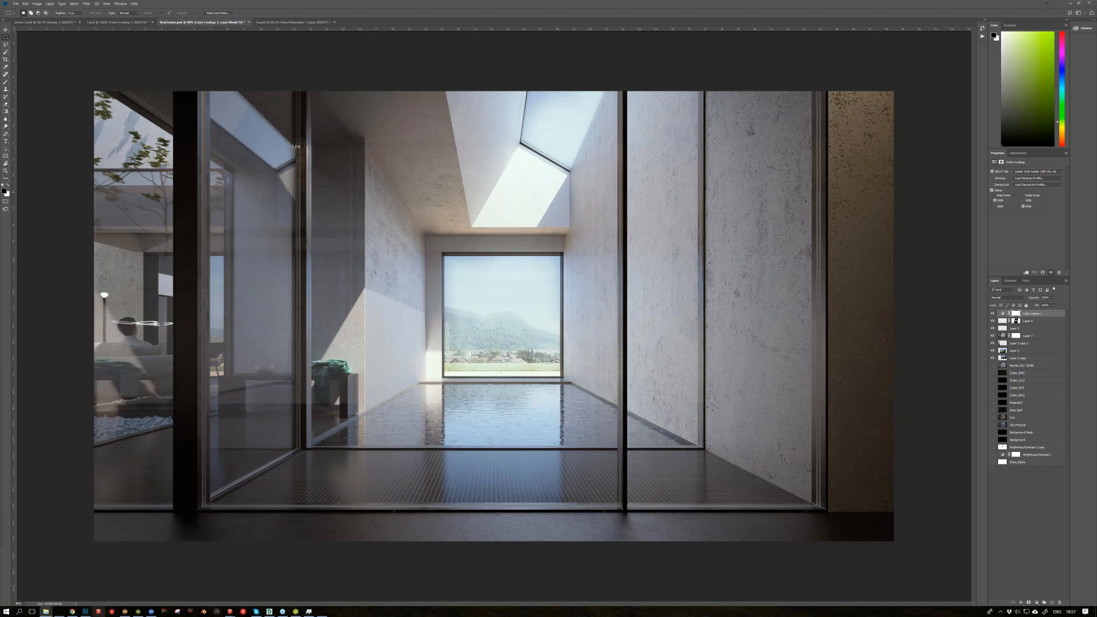
Step: Switch to File Explorer and open the "steklo za okna" window glass folder within the frequently used materials library
click(45, 611)
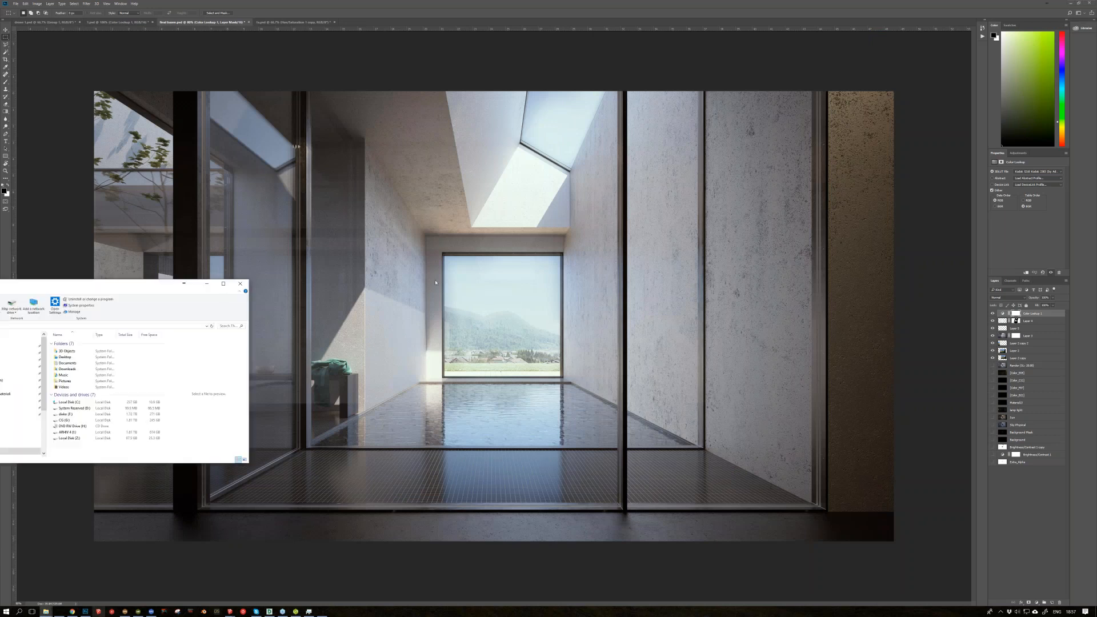
click(435, 362)
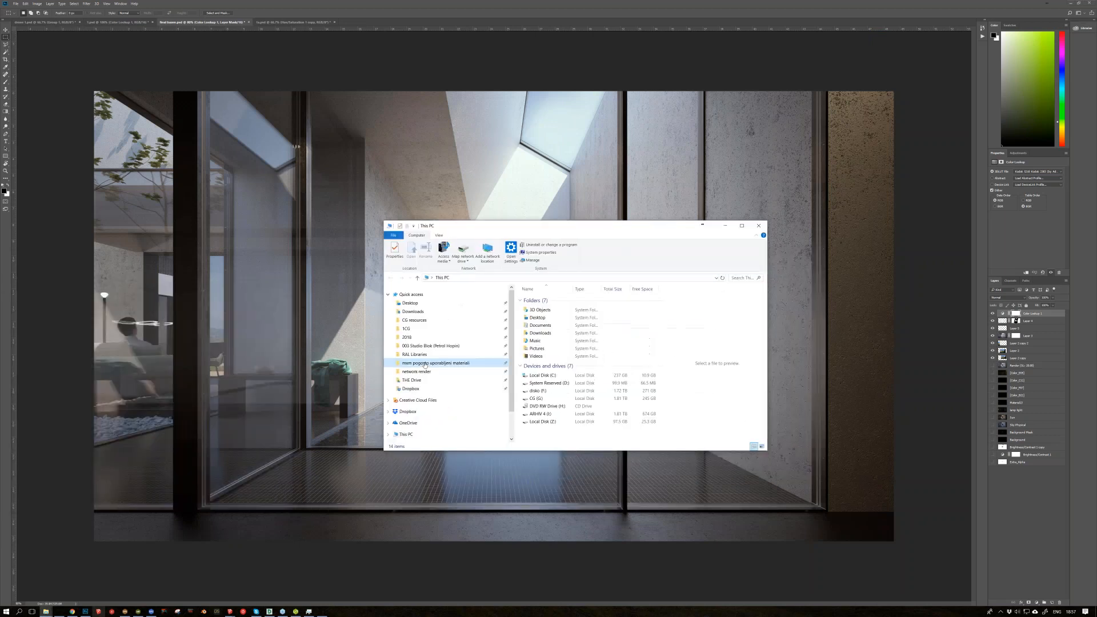
scroll(562, 363, down, 15)
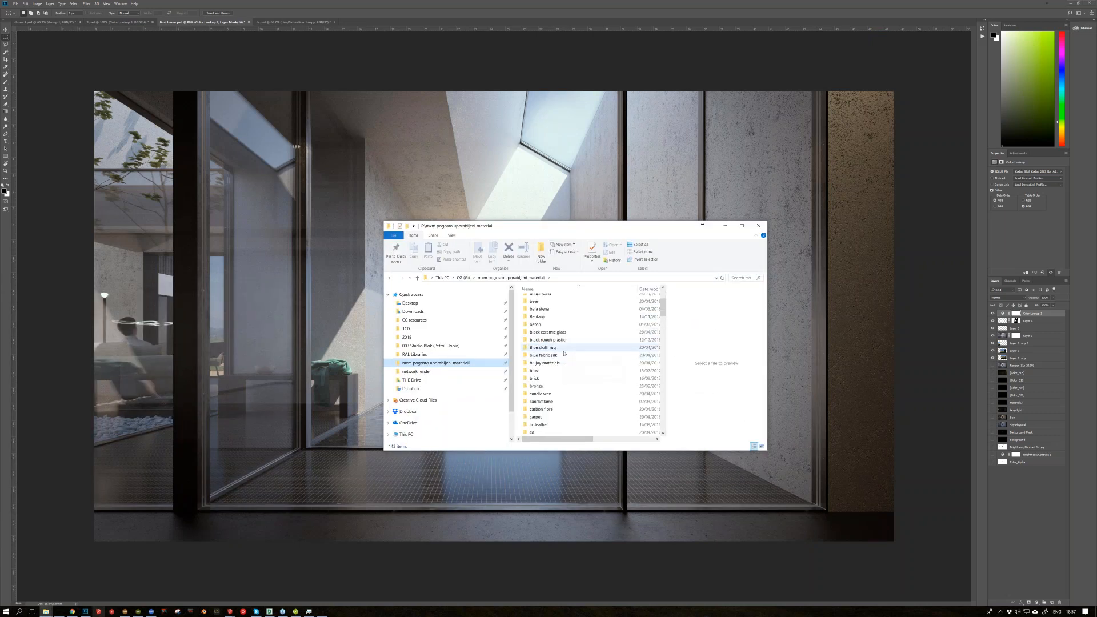
scroll(570, 371, down, 10)
scroll(570, 382, down, 2)
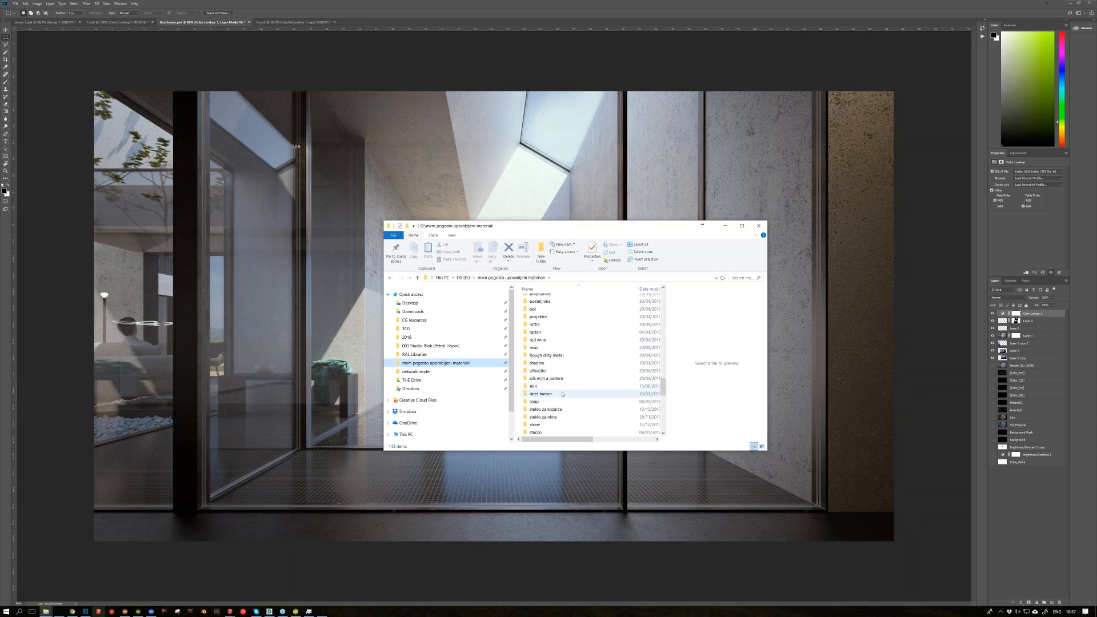
scroll(560, 394, down, 1)
double_click(555, 394)
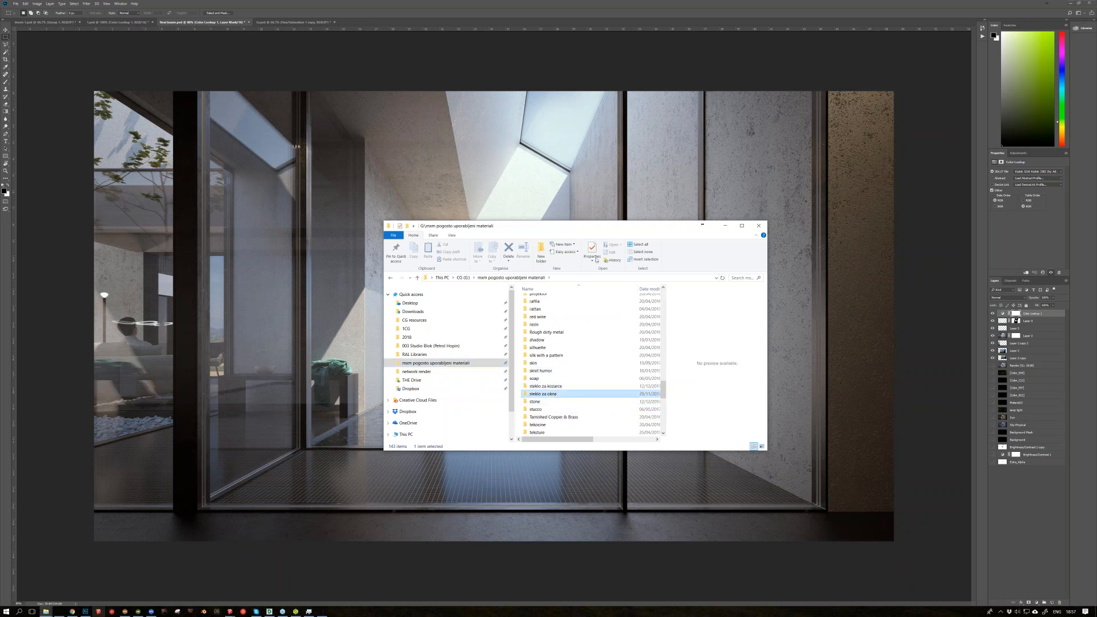
Step: Enlarge the folder window and select the glass materials from "ags clear 1 posto" to "ags clear 99 posto", then return to Photoshop
drag(462, 163, 463, 137)
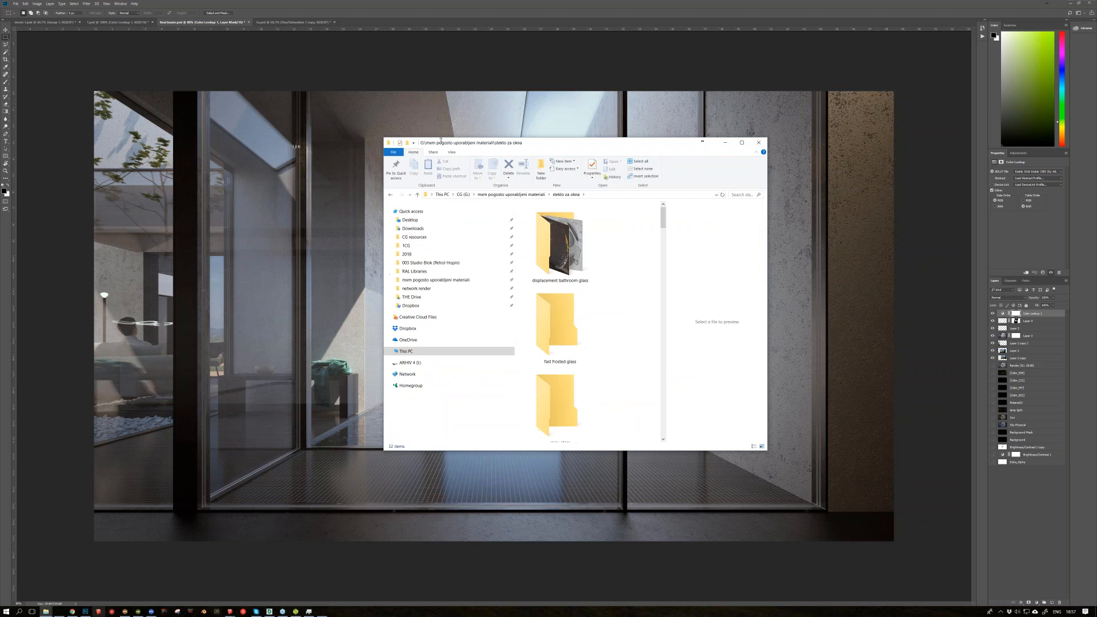
click(742, 142)
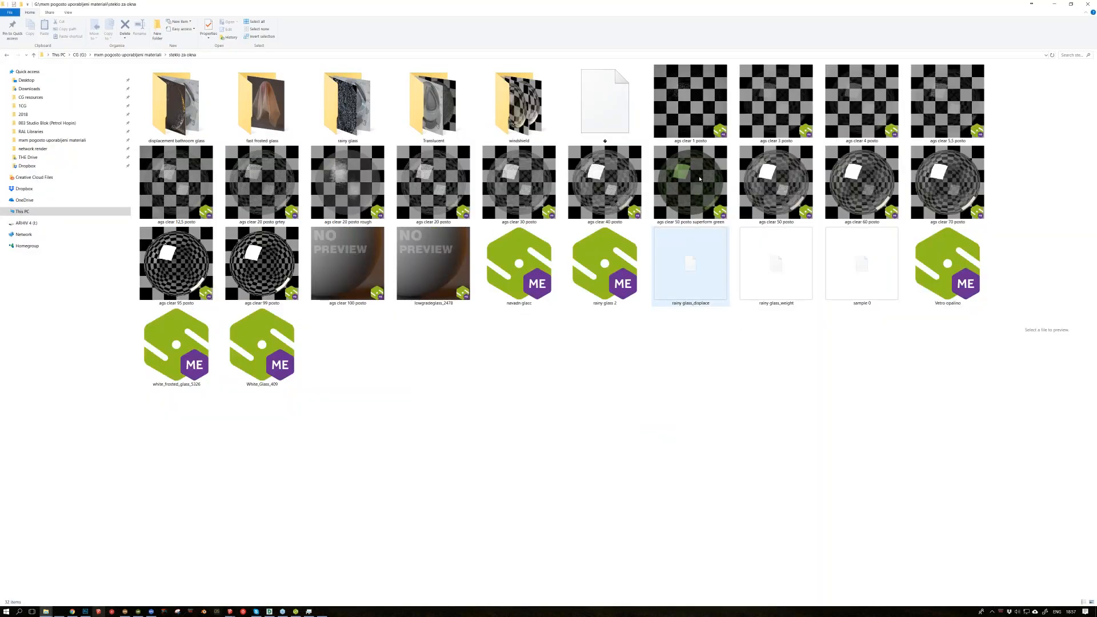
click(701, 125)
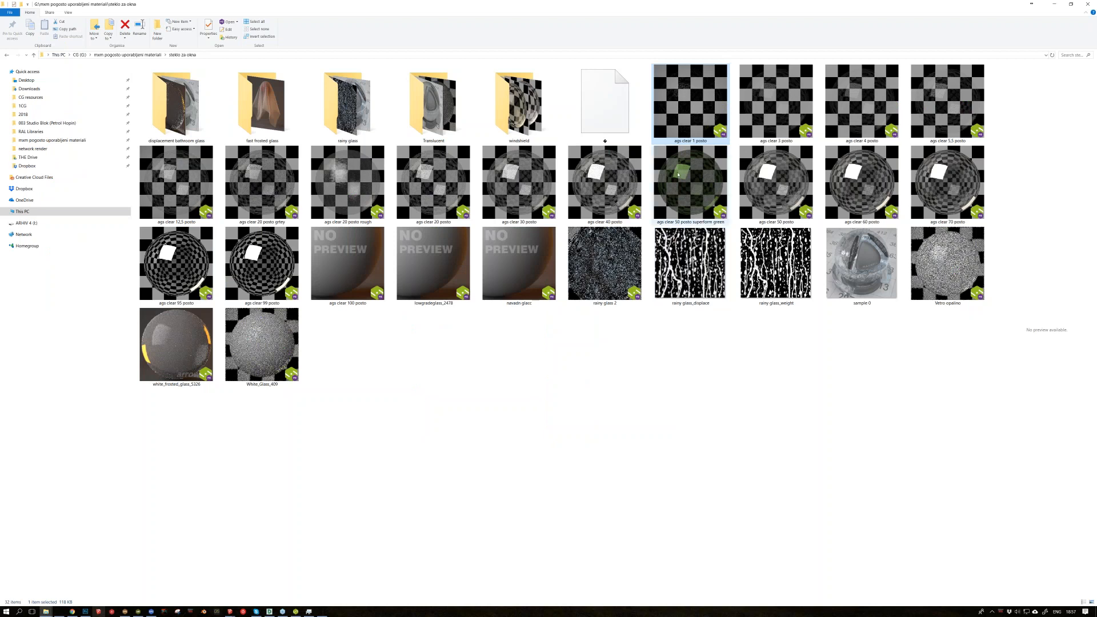
shift+click(268, 266)
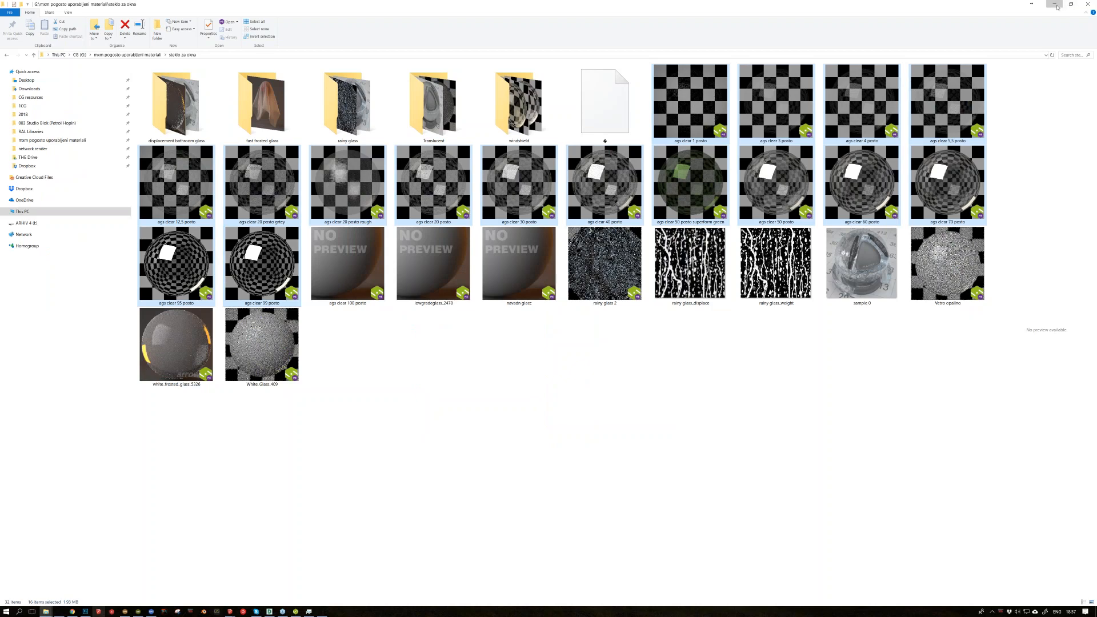
click(1055, 5)
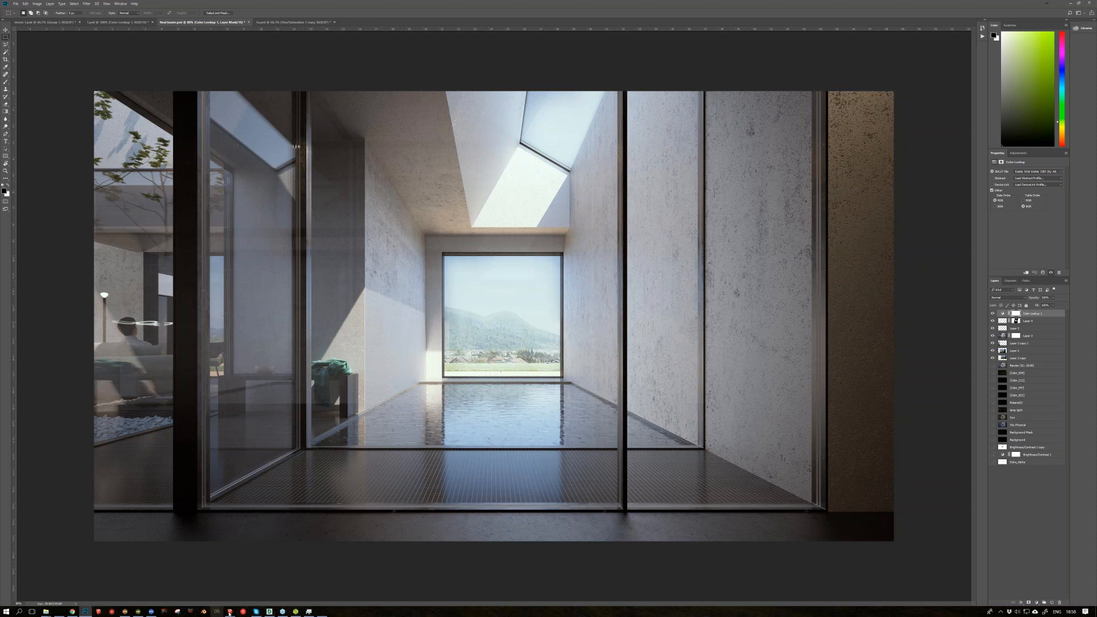
Step: Switch to Maxwell Render and inspect the atrium glazing reflections and the upper glass corner in the living room render
click(295, 611)
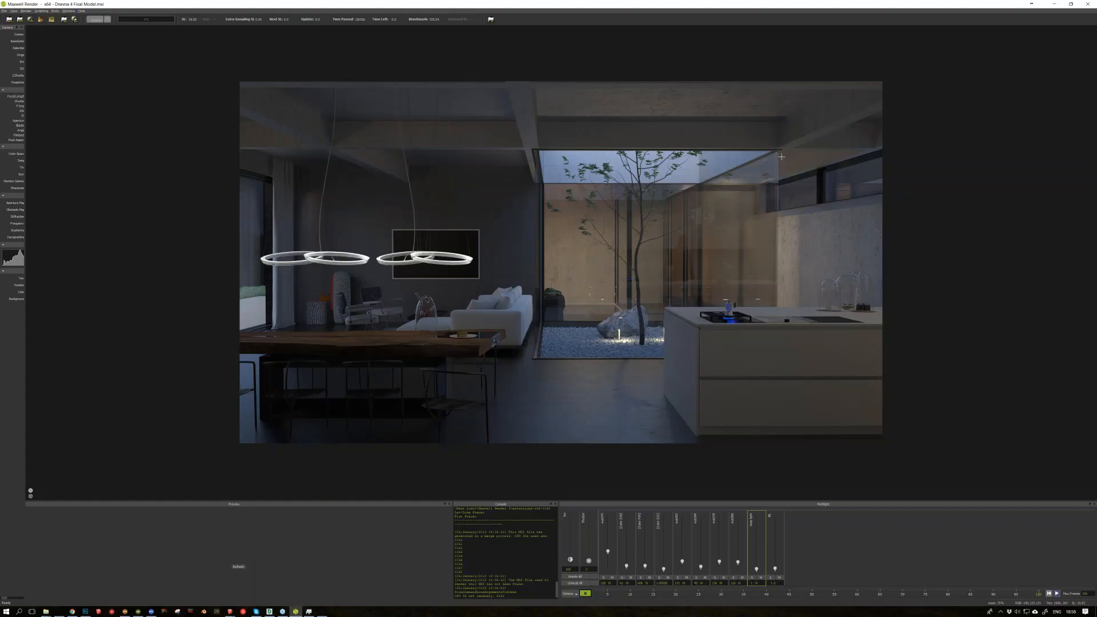
scroll(780, 156, up, 1)
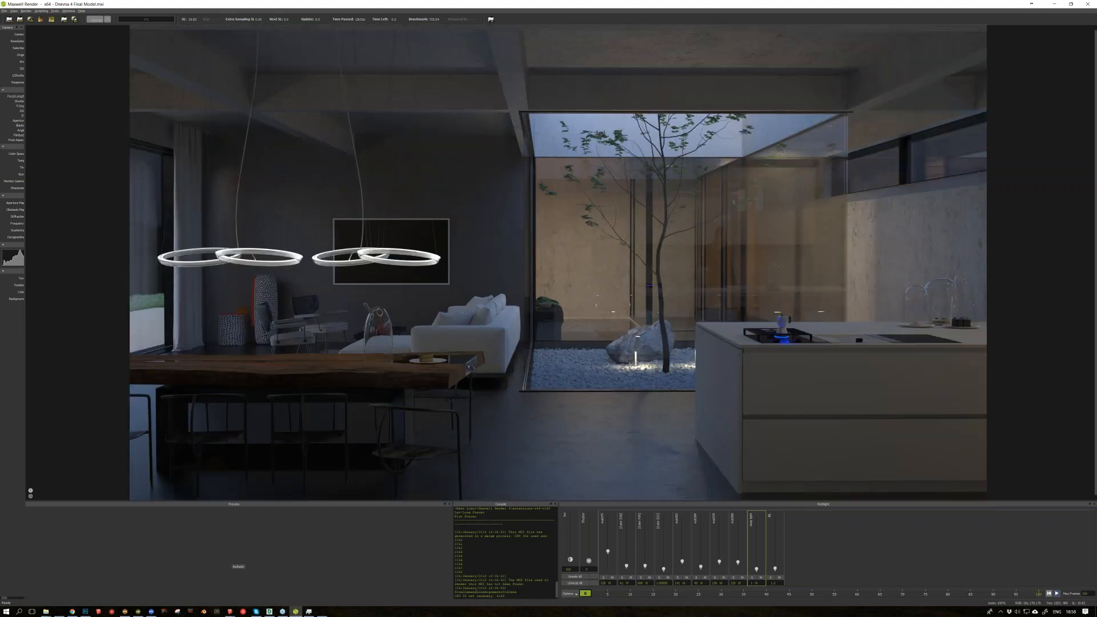
scroll(573, 199, up, 1)
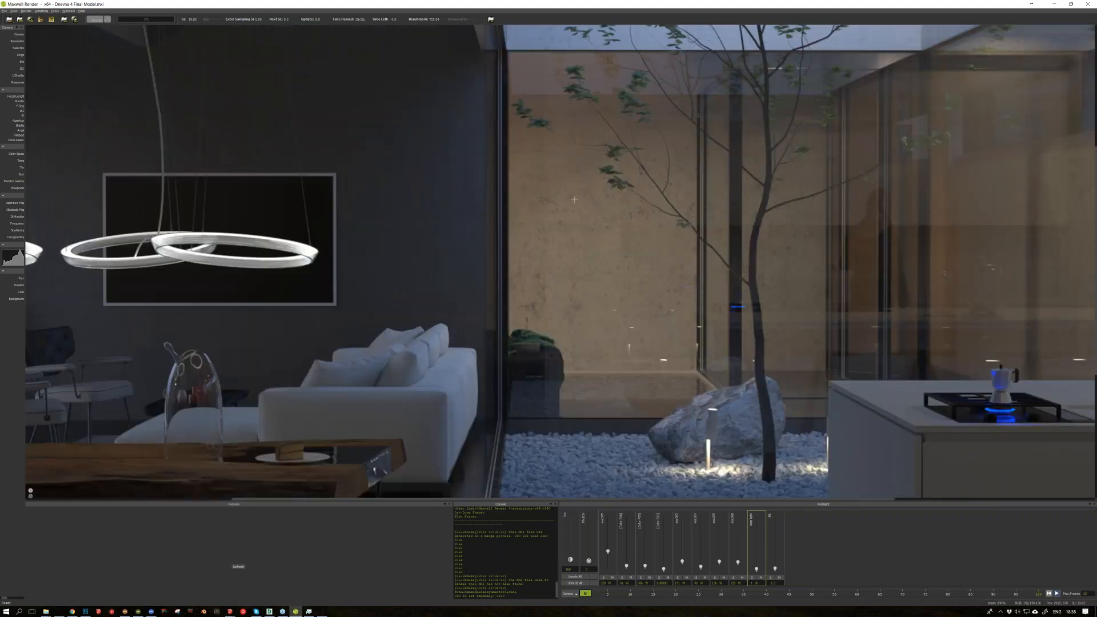
middle_drag(755, 101, 435, 208)
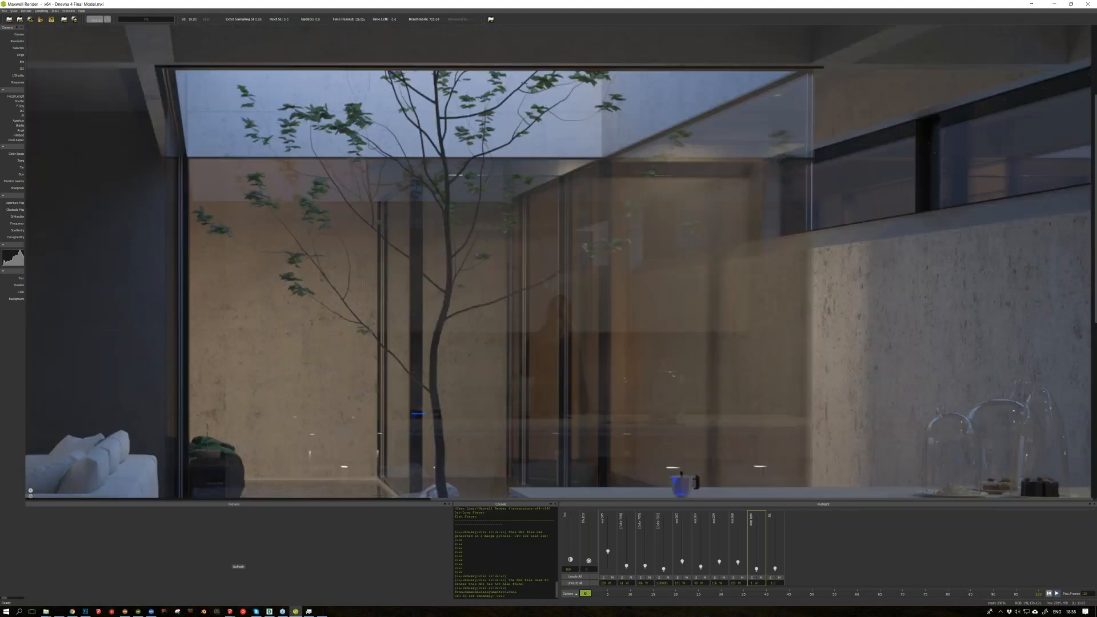
middle_drag(813, 79, 812, 121)
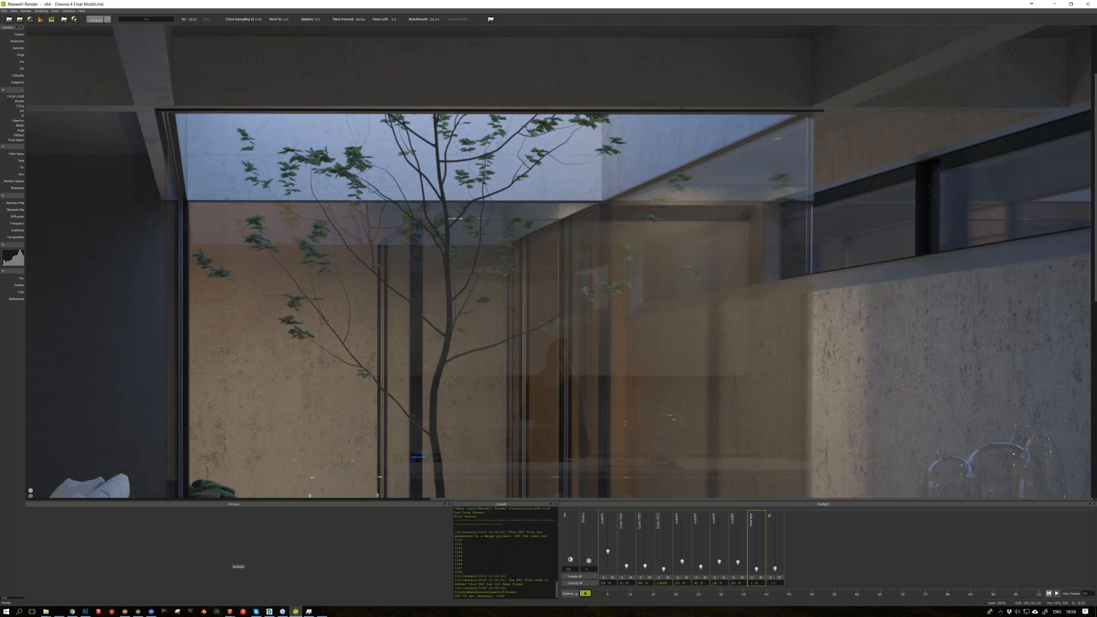
Step: Switch to the Dnevna 4 Final Model in SketchUp and view the upper corner of the atrium glazing from the kitchen side
mouse_move(229, 611)
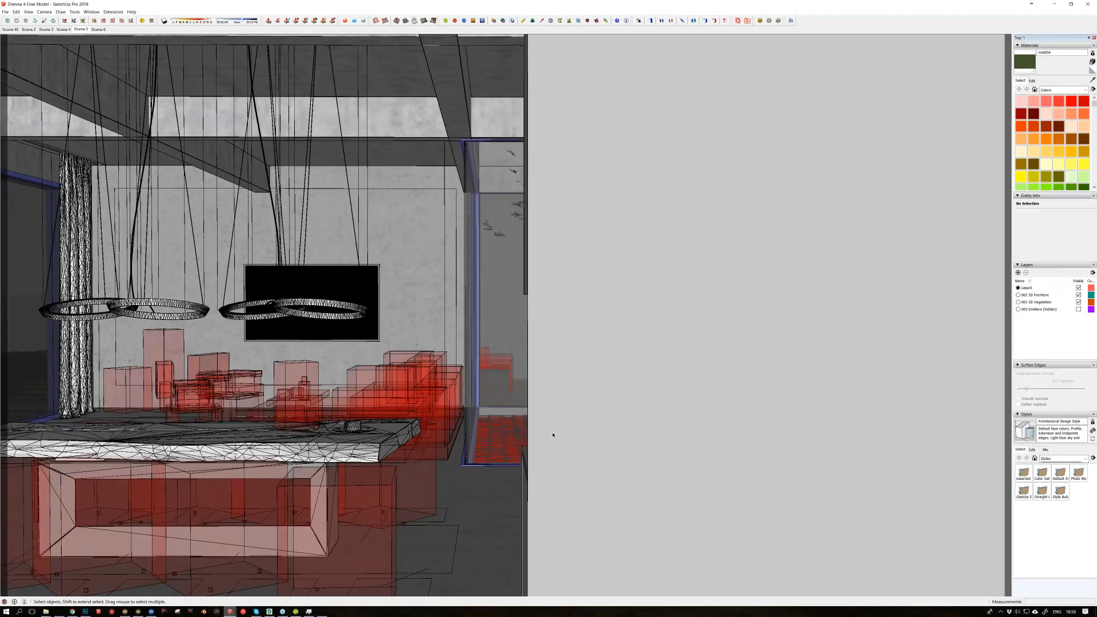
middle_drag(471, 238, 475, 245)
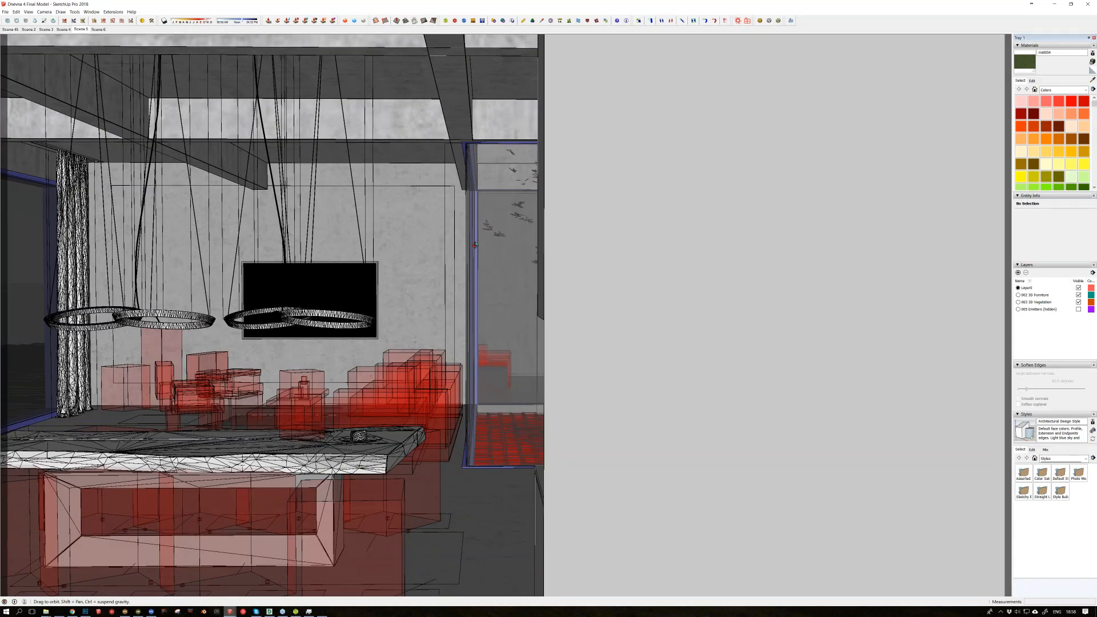
middle_drag(474, 245, 886, 160)
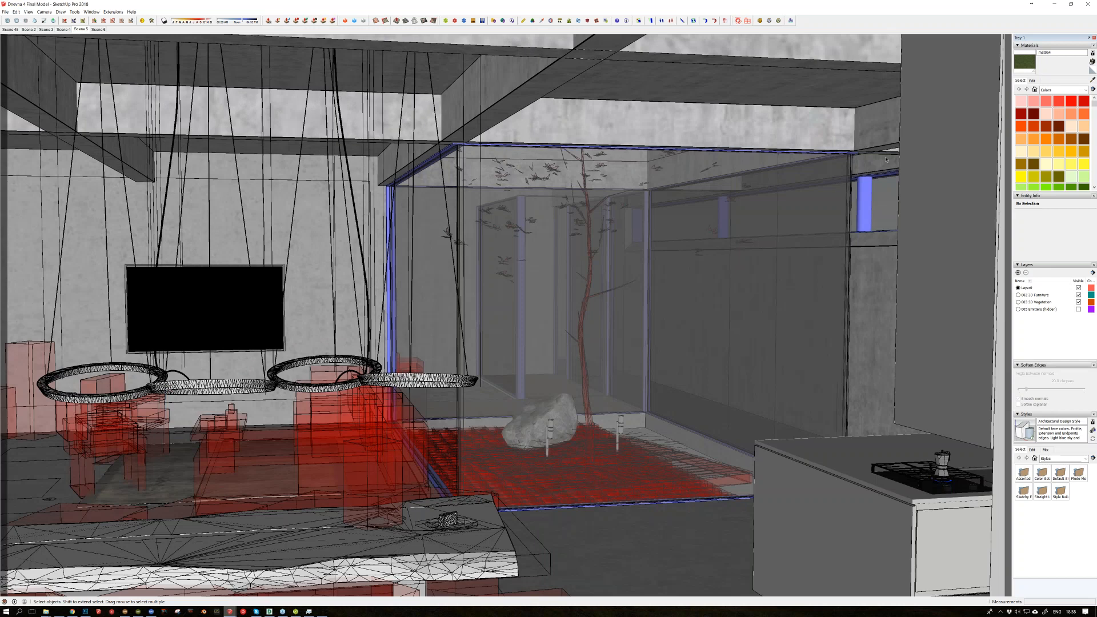
scroll(886, 159, up, 3)
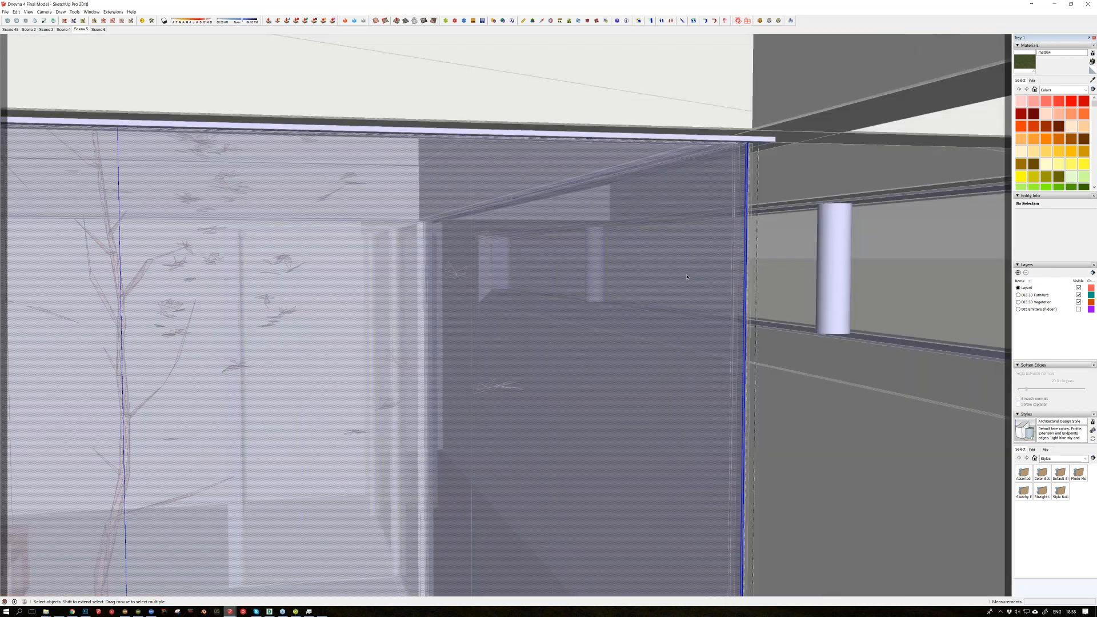
Step: Open the atrium glazing group for editing, isolate it from the rest of the model and examine its frame corner
key(i)
middle_drag(690, 274, 400, 365)
middle_drag(719, 219, 721, 112)
click(768, 204)
middle_drag(768, 205, 907, 183)
click(907, 184)
key(i)
key(i)
key(i)
key(i)
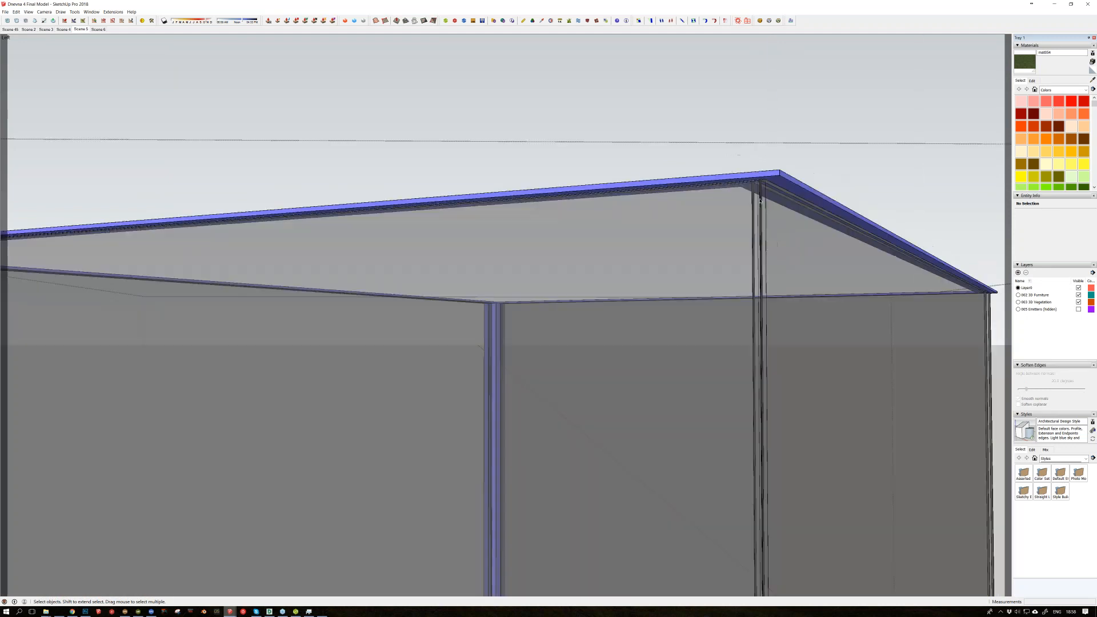
Step: Open the vertical corner profile of the glazing, select all its connected geometry and inspect it in isolation
double_click(760, 201)
triple_click(760, 201)
middle_drag(760, 202, 680, 232)
scroll(681, 232, down, 5)
scroll(681, 232, up, 3)
scroll(681, 232, up, 3)
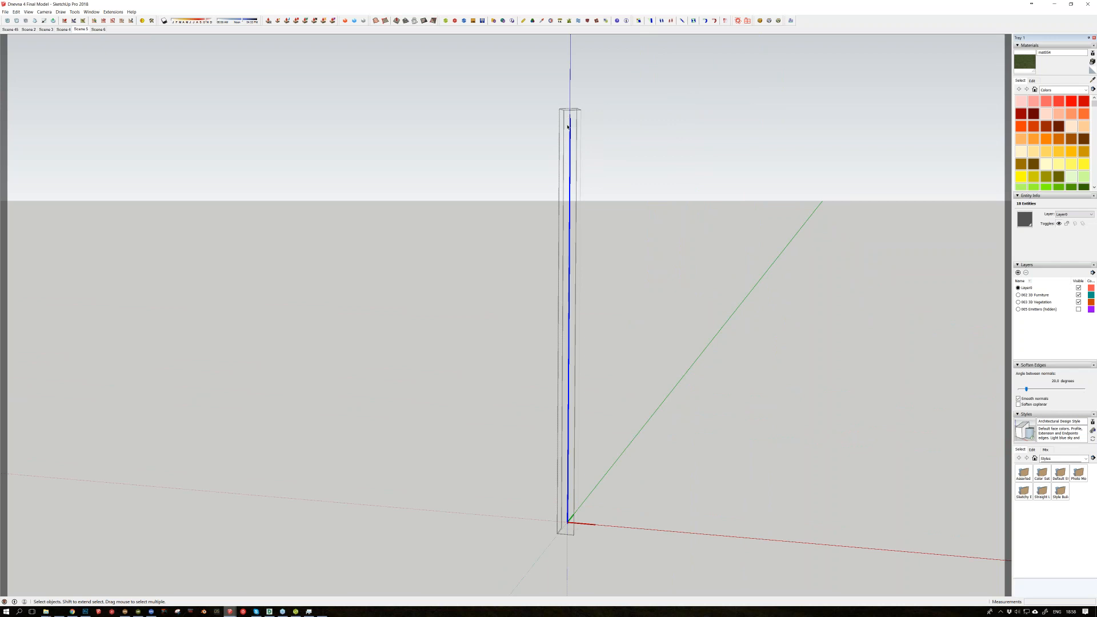
middle_drag(571, 122, 714, 130)
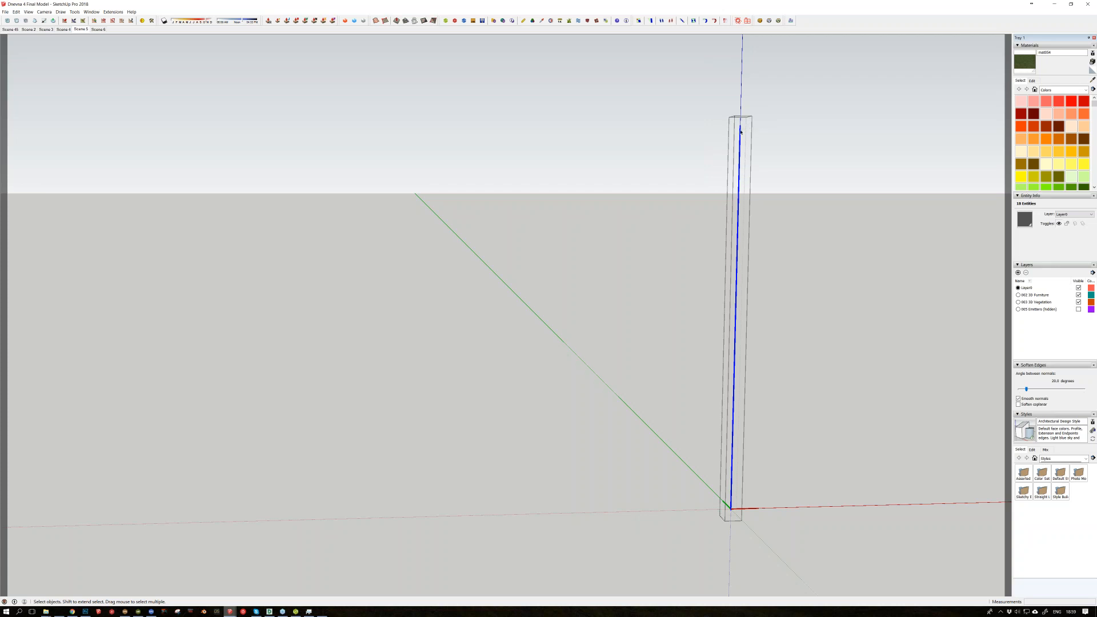
Step: Close the corner profile and the glazing group, and return to the full model view of the atrium
key(Escape)
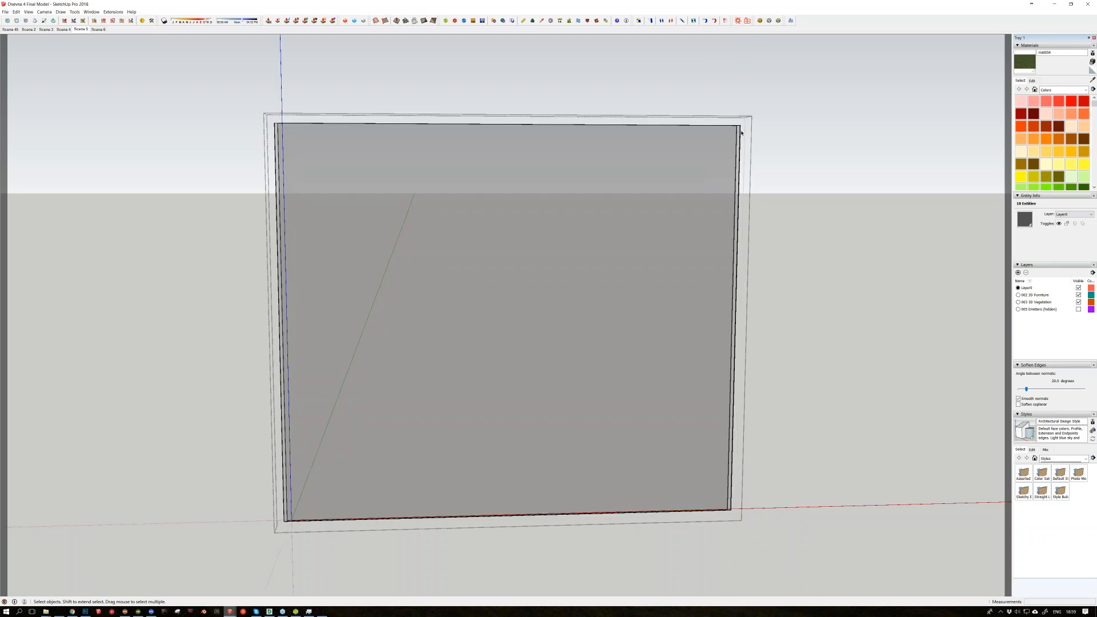
key(Escape)
middle_drag(742, 133, 971, 117)
Step: Switch to Maxwell Render and examine the atrium glass reflections, the kitchen island and the sofa area in the living room render
mouse_move(295, 614)
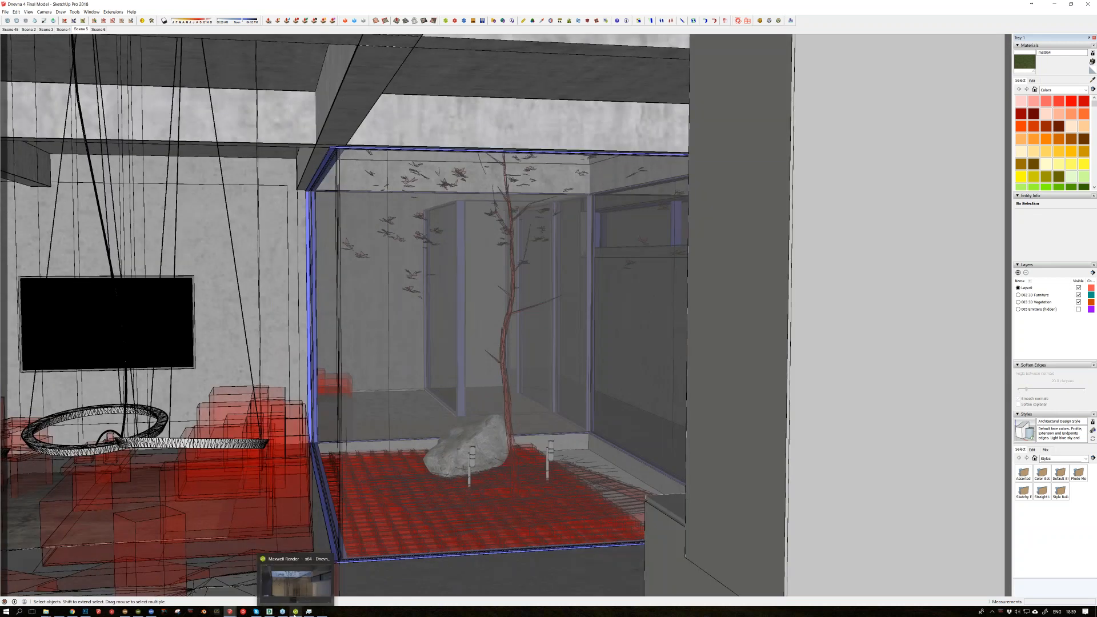
click(295, 612)
scroll(658, 193, down, 1)
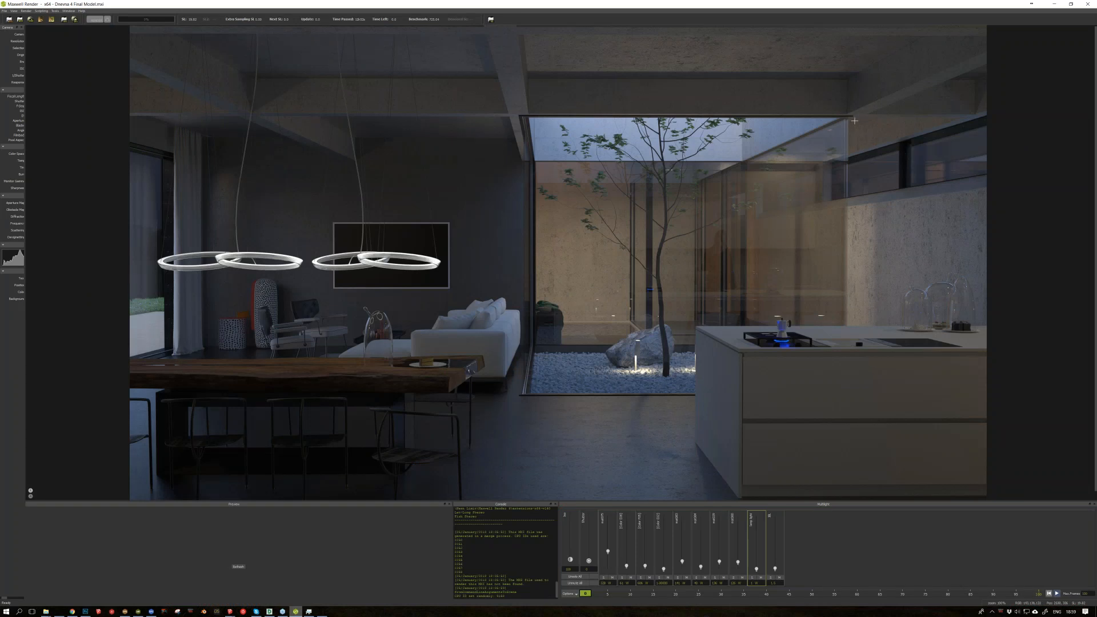
scroll(853, 121, up, 1)
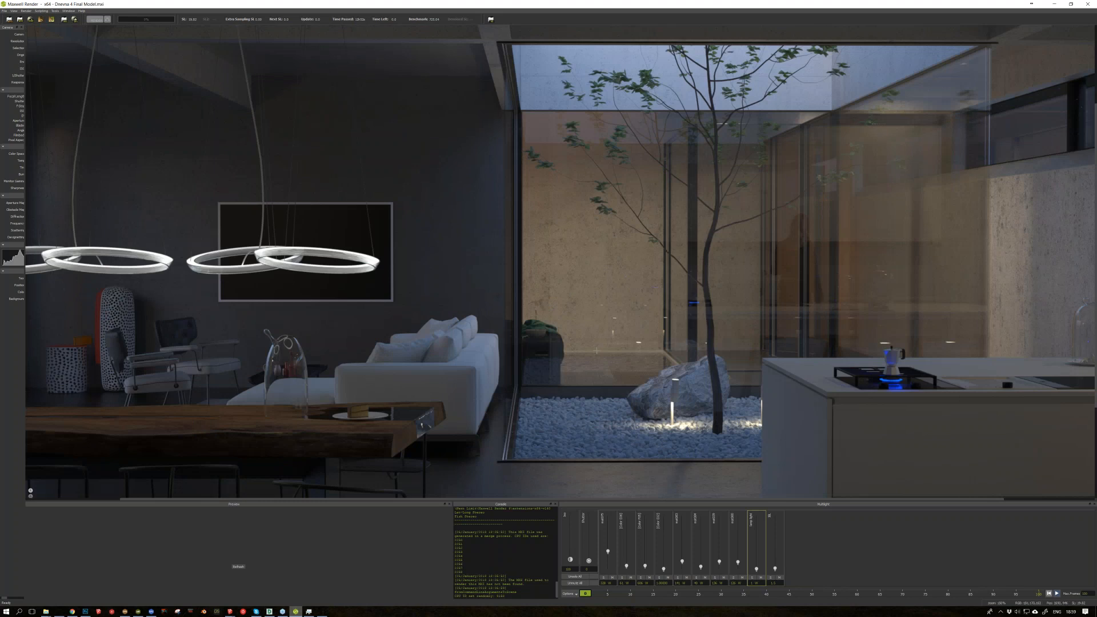
scroll(596, 349, down, 1)
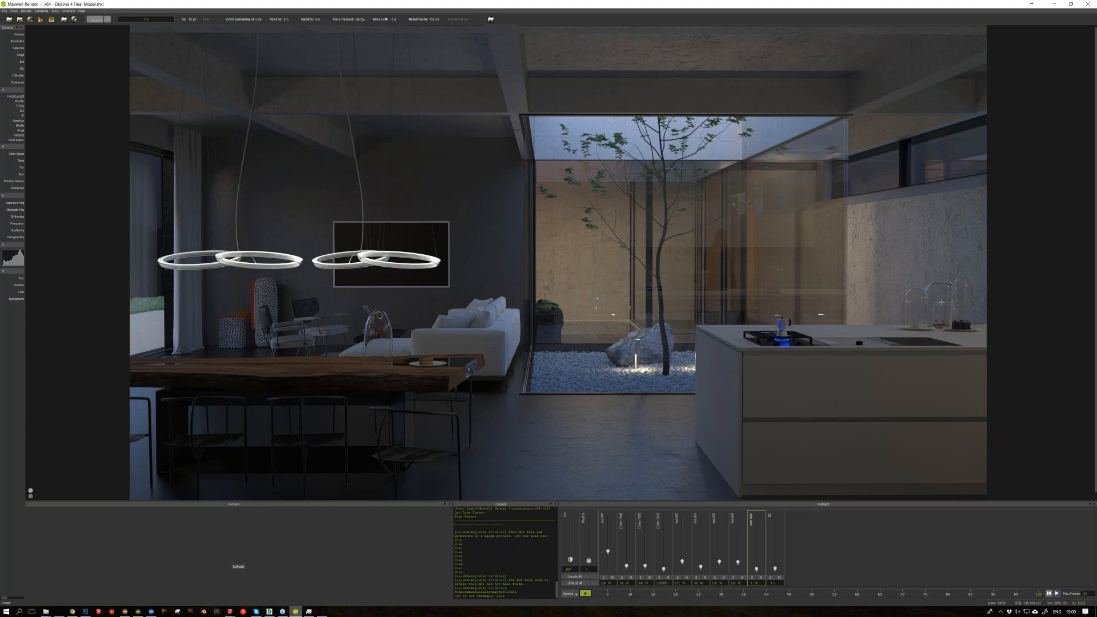
scroll(941, 302, up, 2)
middle_drag(1020, 352, 908, 311)
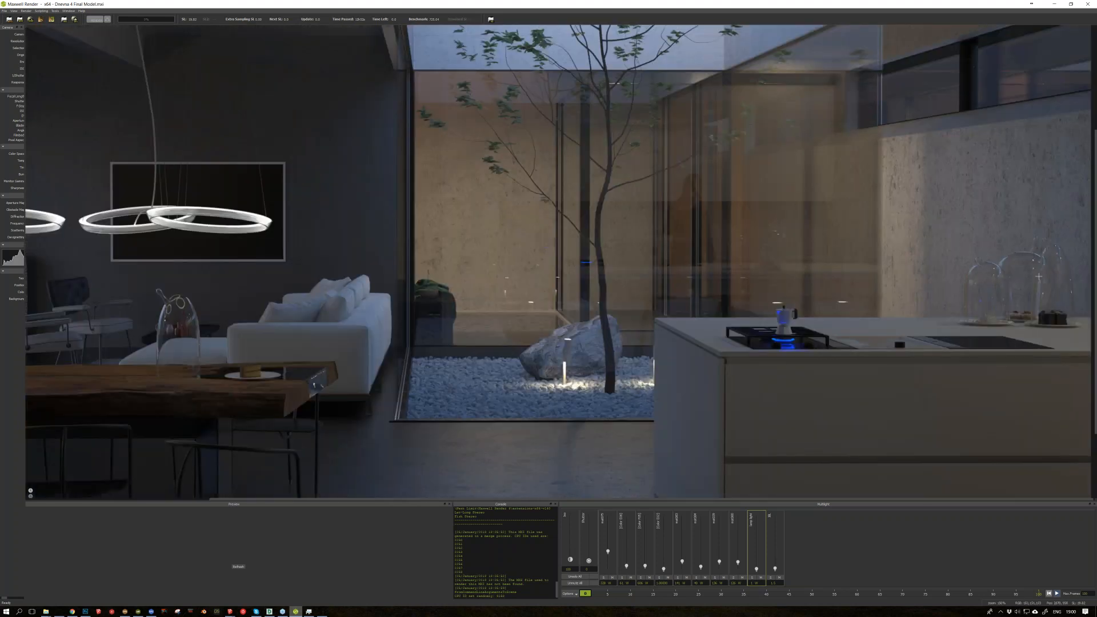
middle_drag(452, 387, 461, 381)
scroll(819, 317, down, 2)
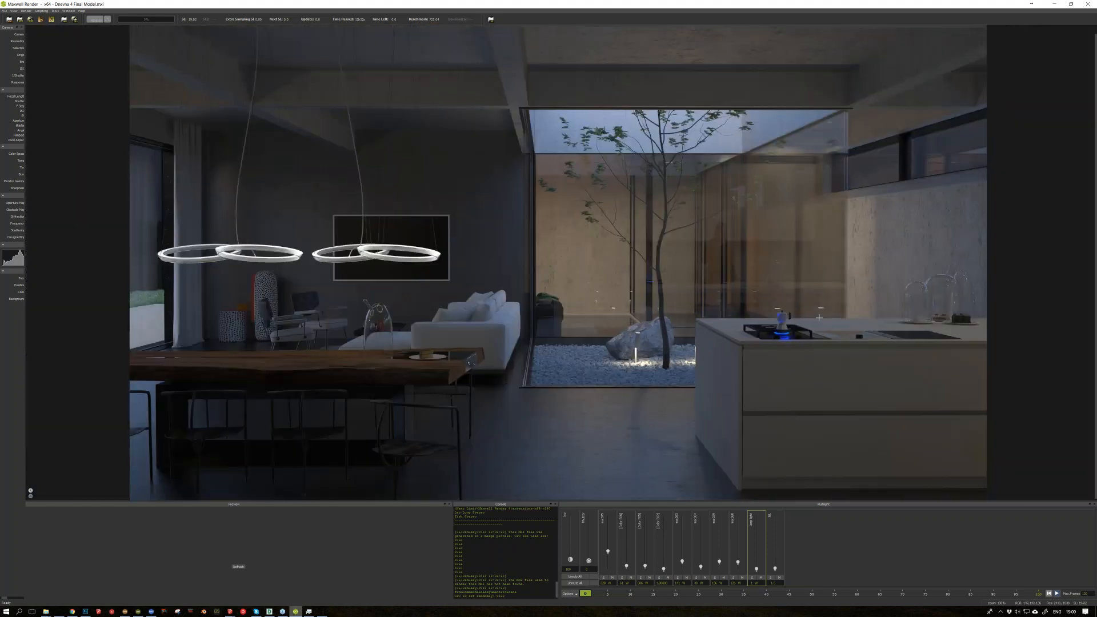
Step: Review the whole living room render and display its alpha channel before returning to the rendered image
scroll(819, 317, down, 1)
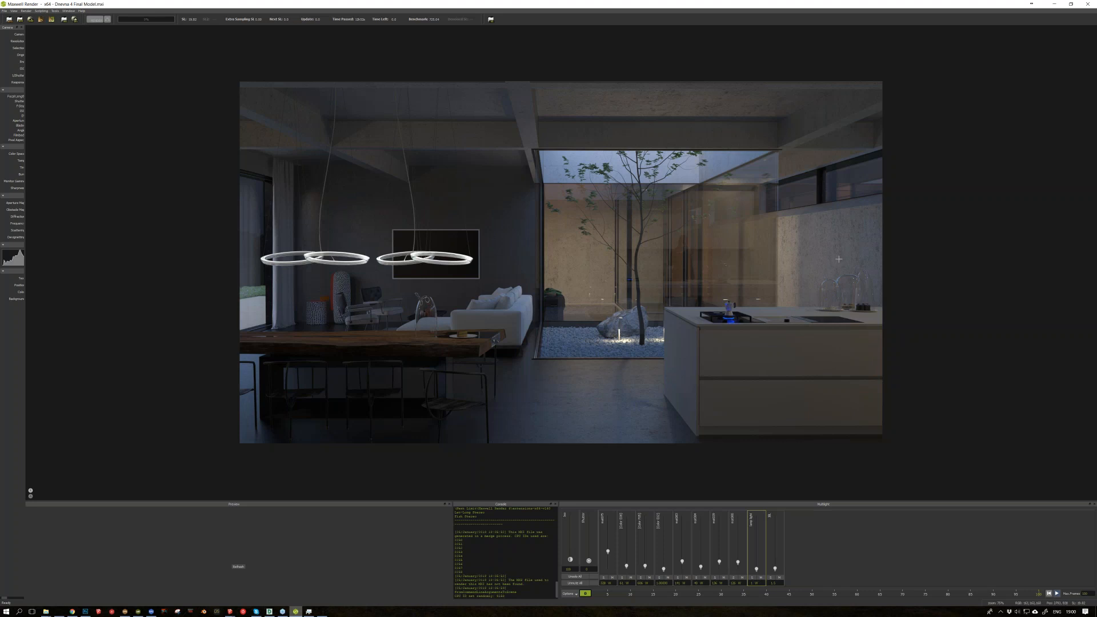
scroll(838, 259, up, 1)
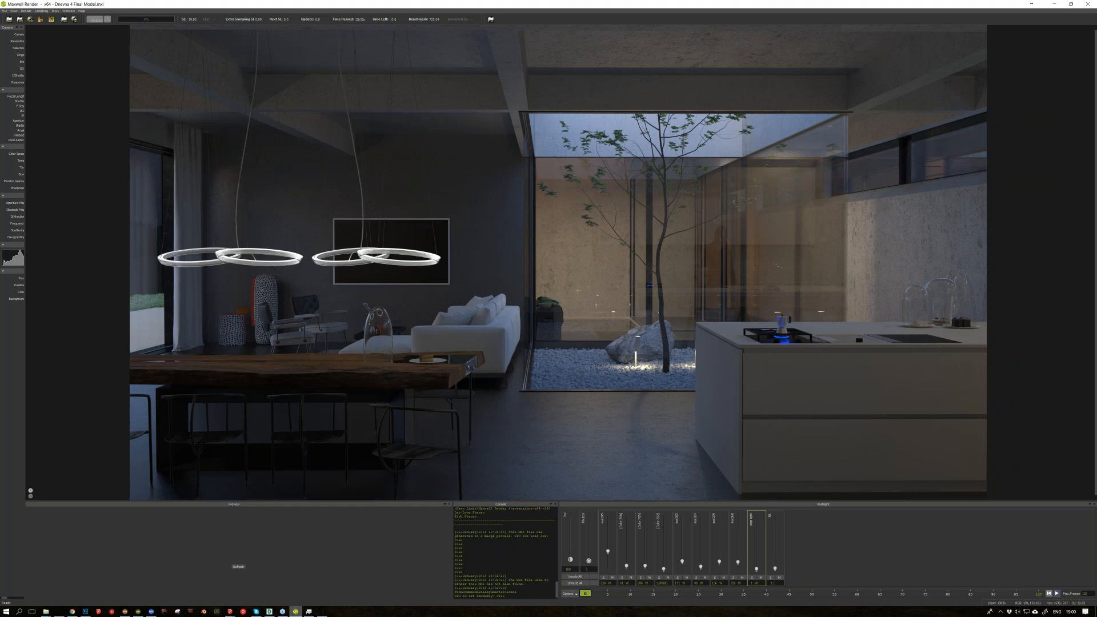
scroll(614, 337, down, 1)
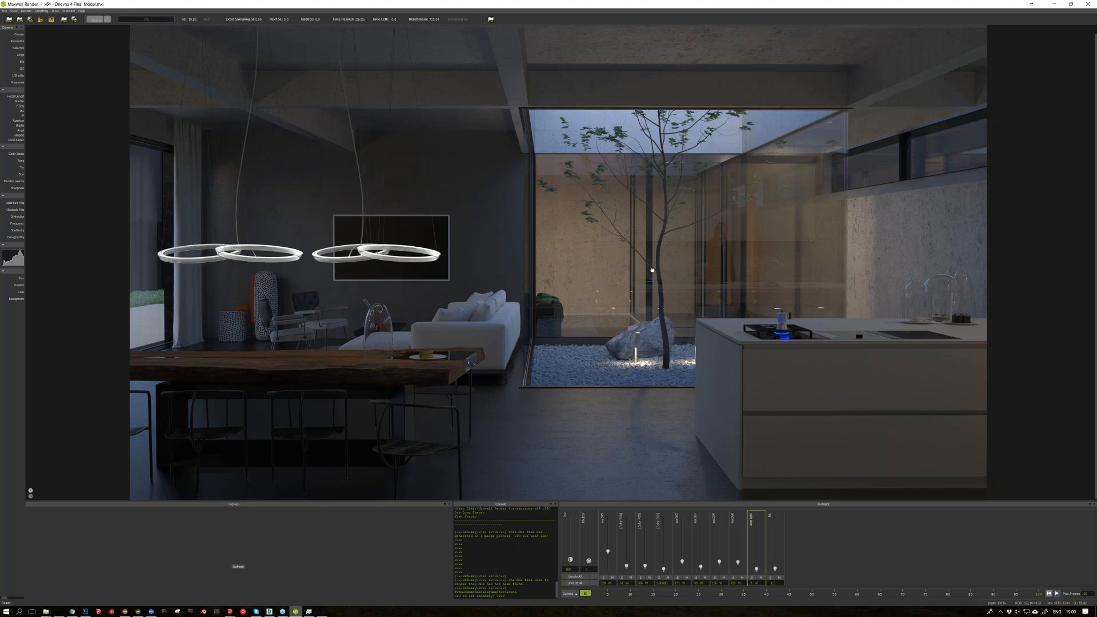
scroll(630, 341, down, 1)
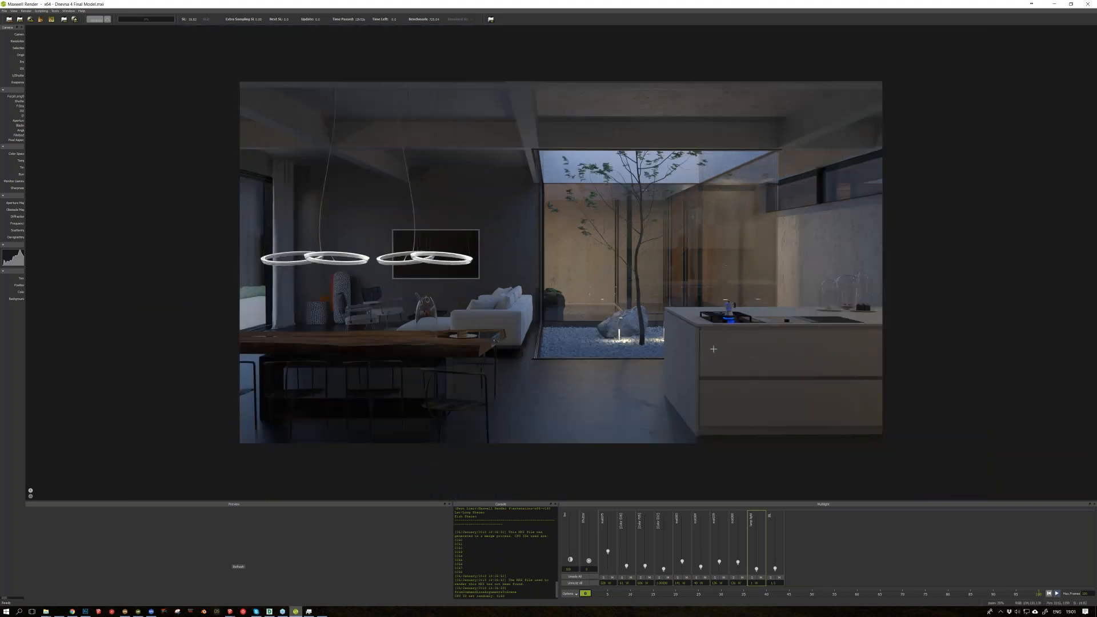
scroll(856, 342, up, 1)
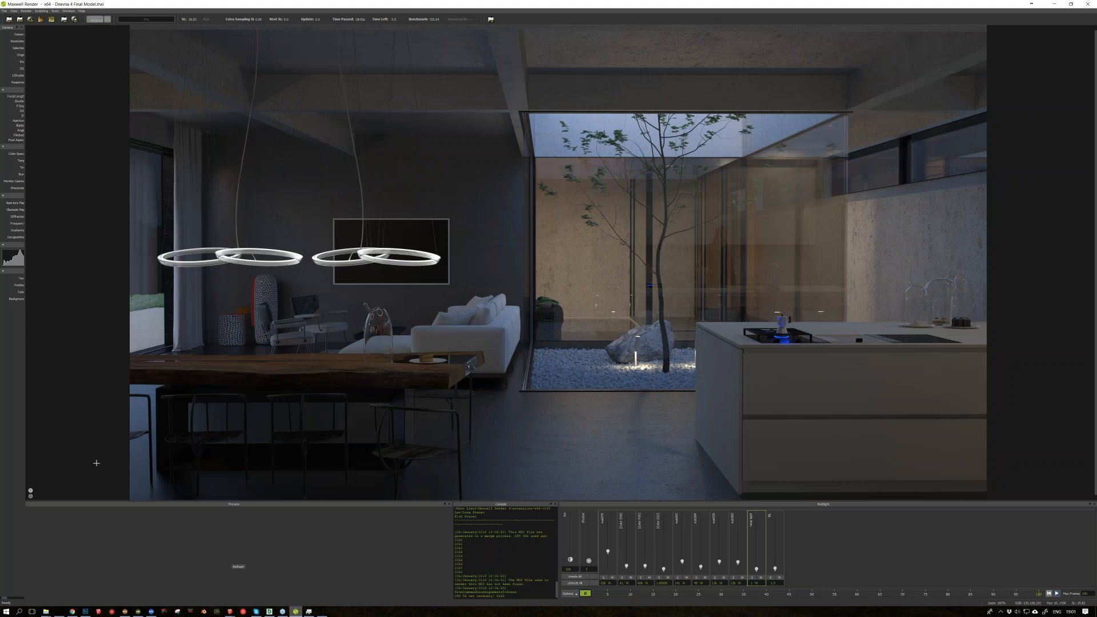
click(30, 495)
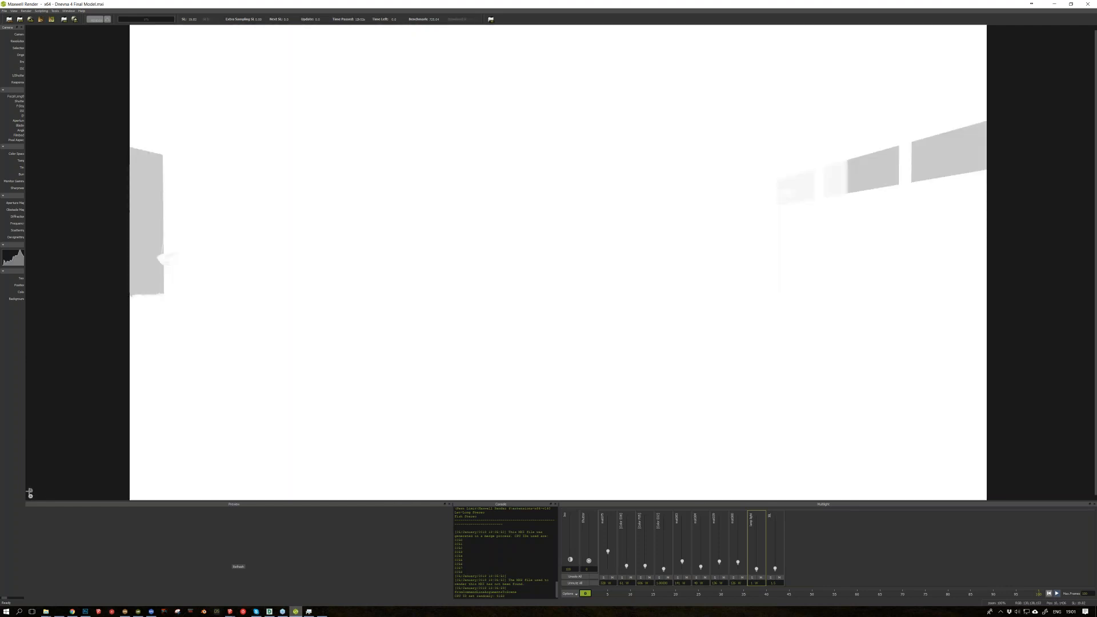
click(30, 494)
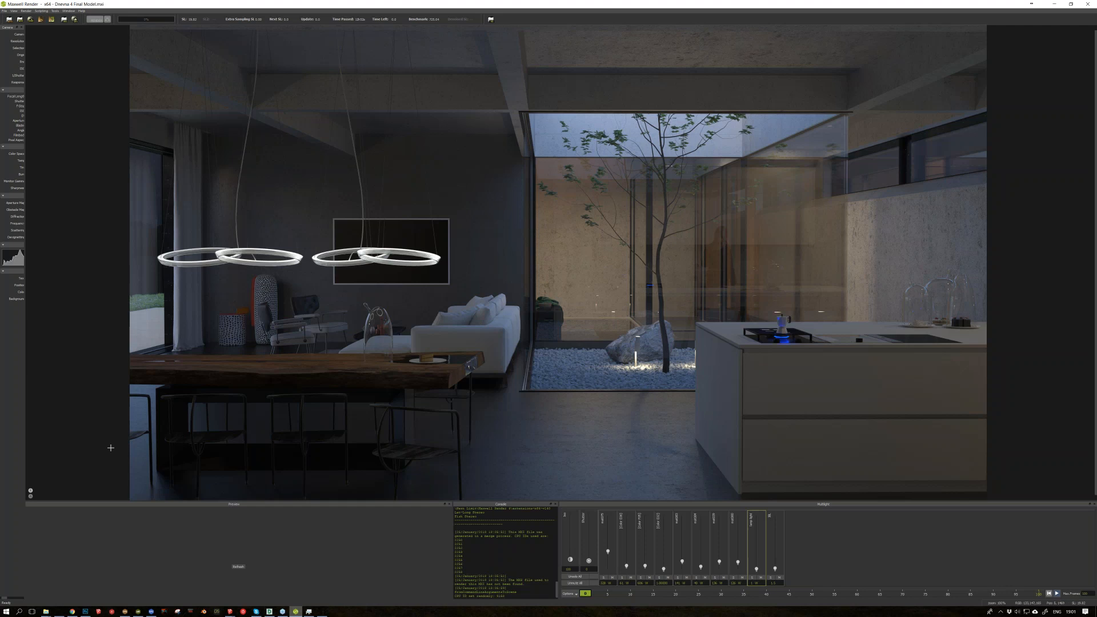
Step: Switch to Photoshop and review the living room composite, the drone photo with the draft house model and the finished aerial composite
click(84, 612)
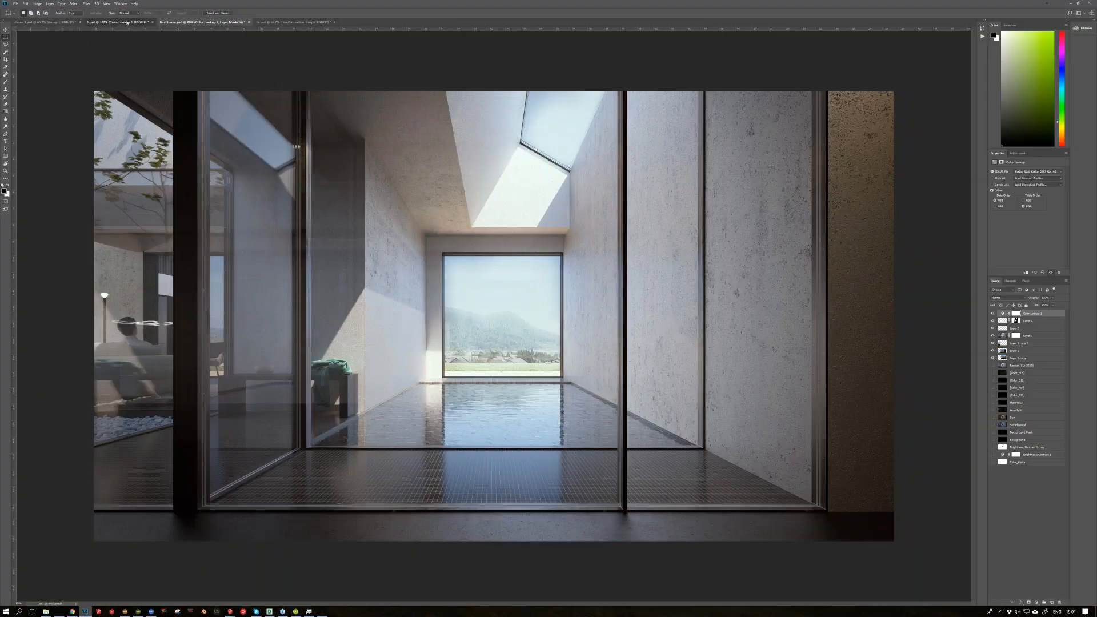
click(127, 22)
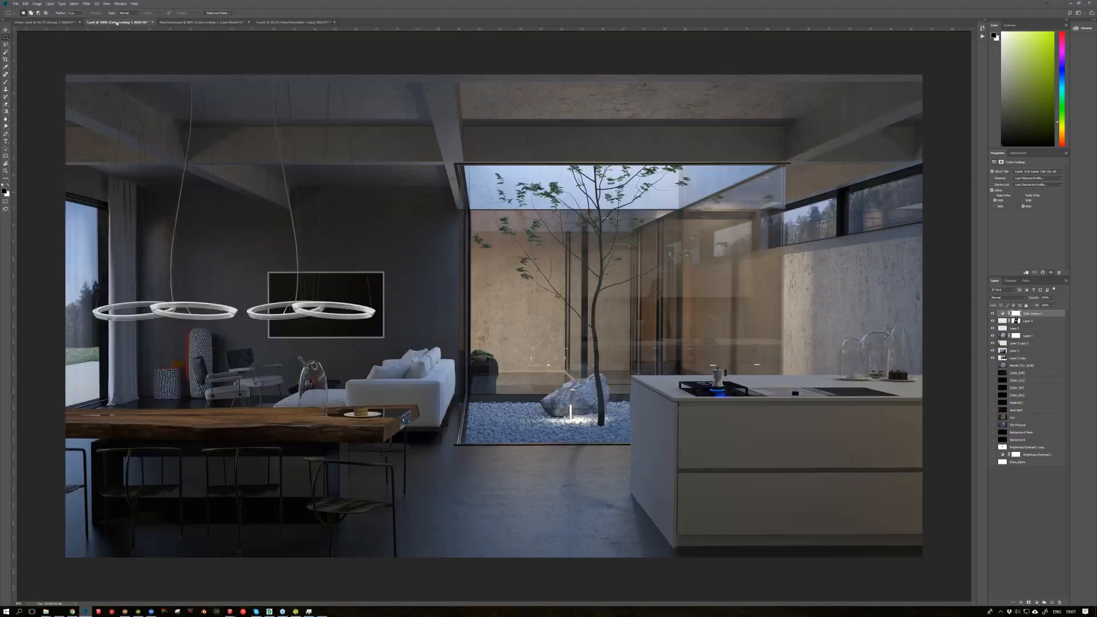
click(50, 23)
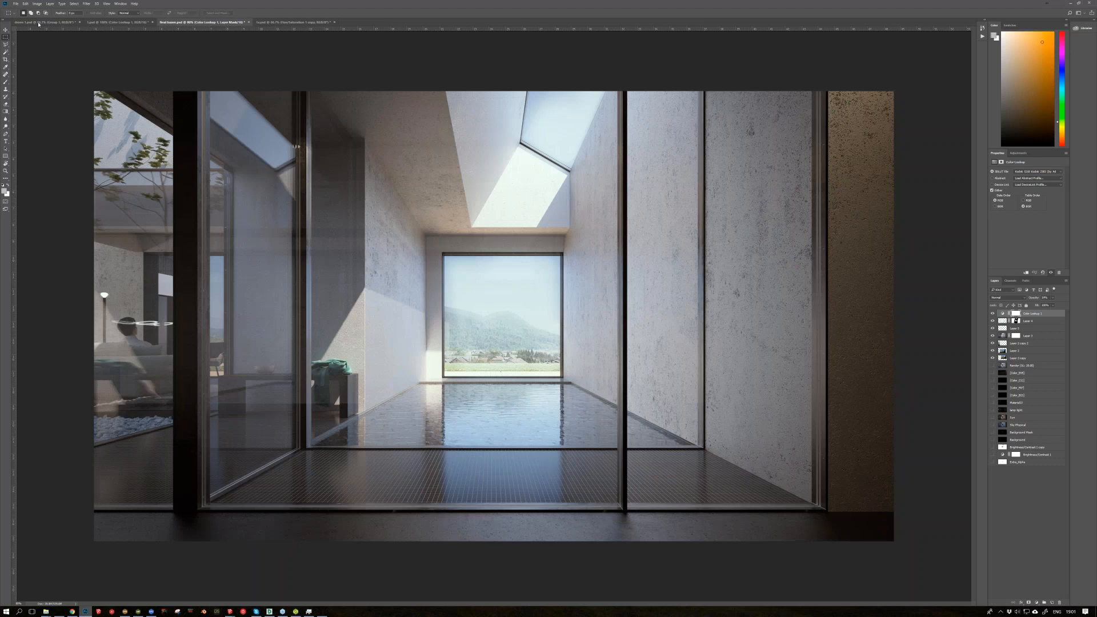
click(38, 23)
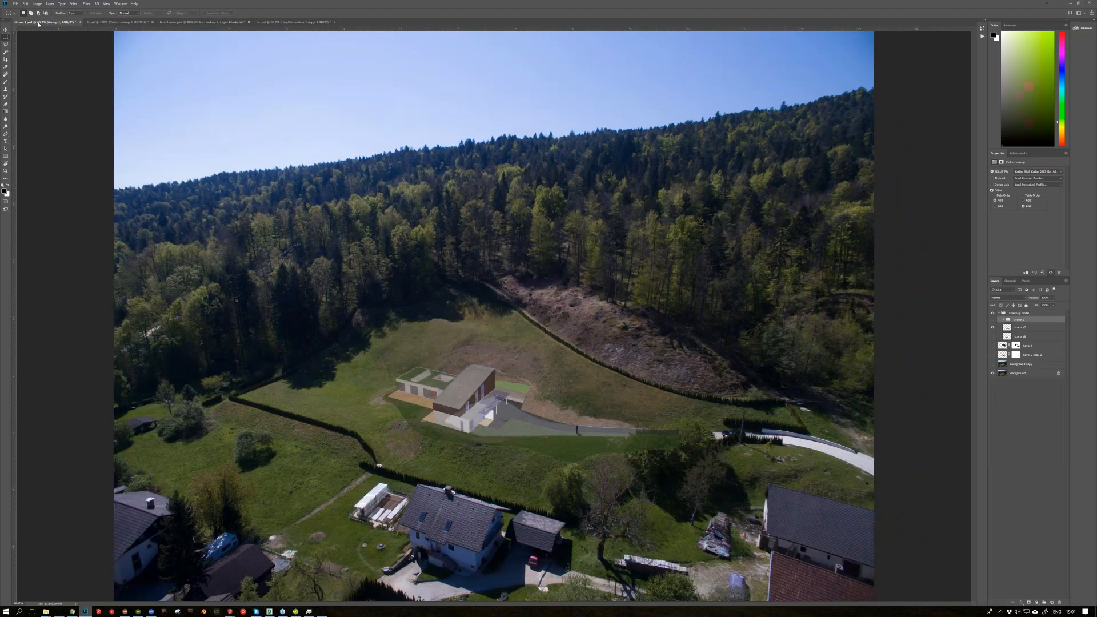
click(282, 22)
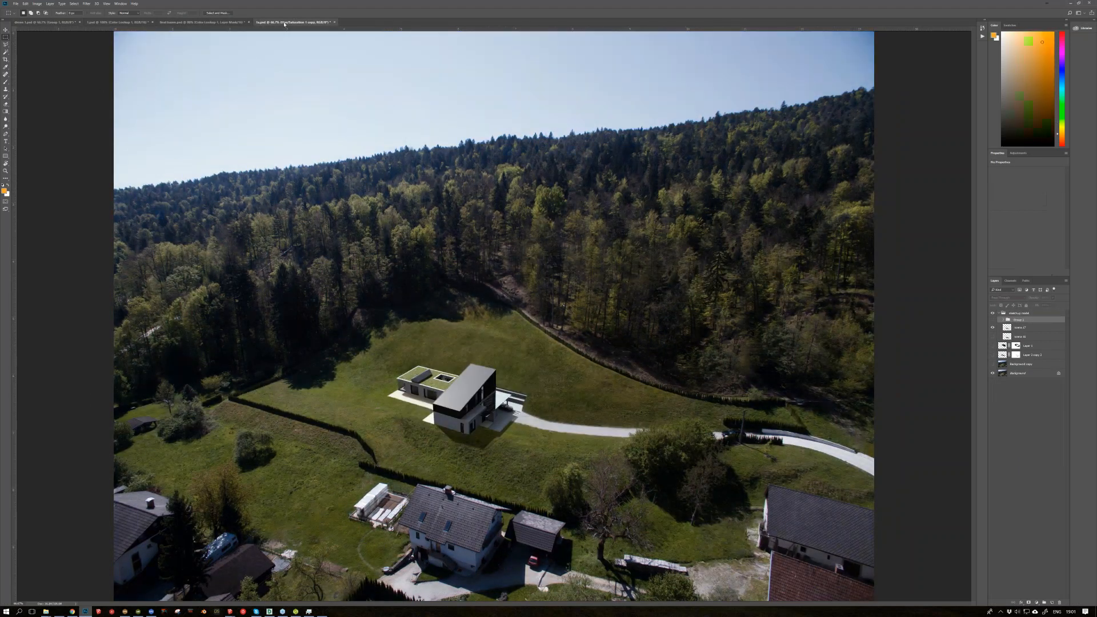
click(999, 524)
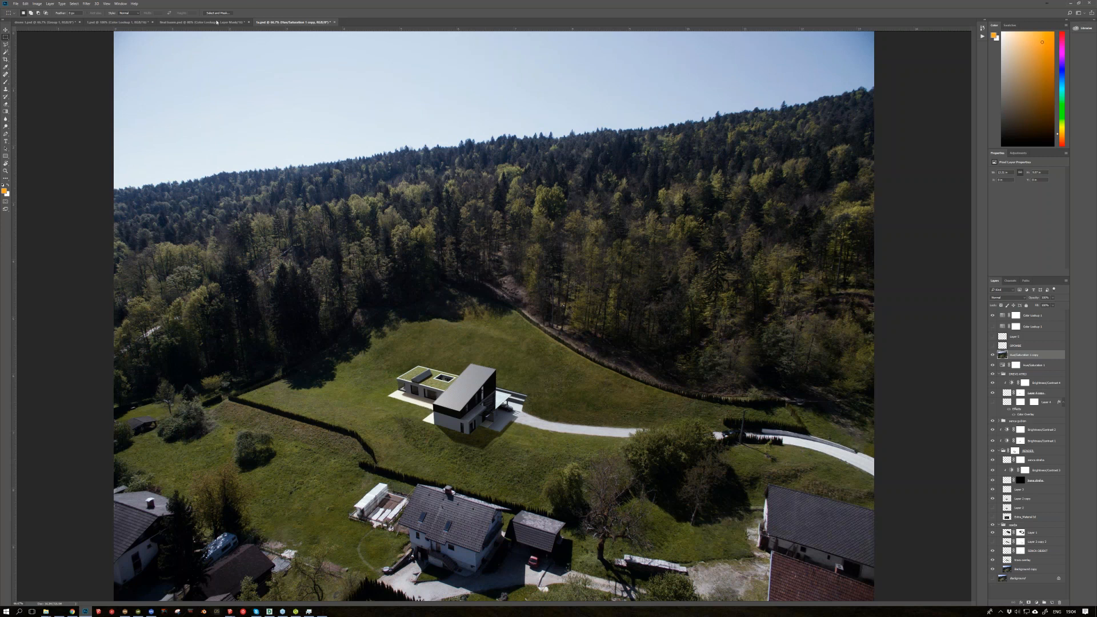
Step: Revisit the pool, living room and draft drone images, finishing on the pool image
click(206, 23)
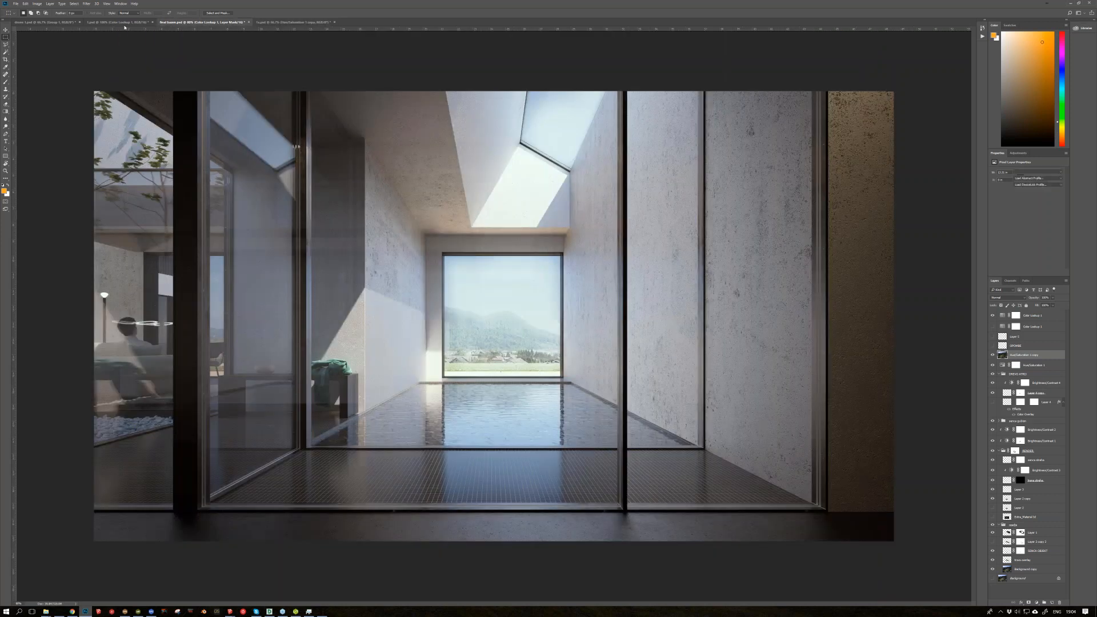
click(126, 22)
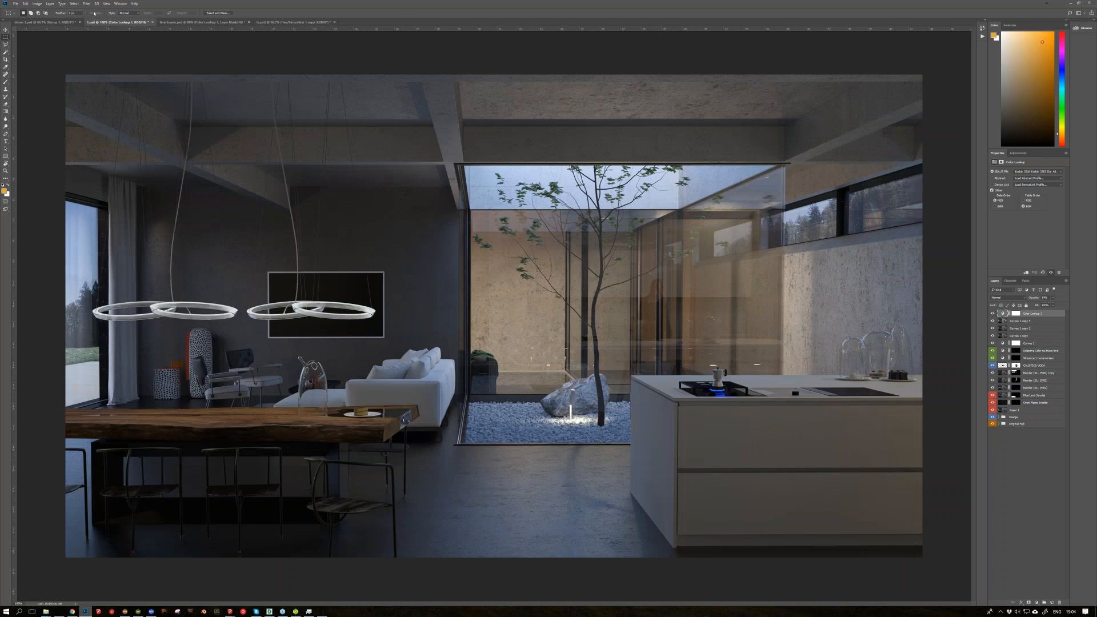
click(54, 23)
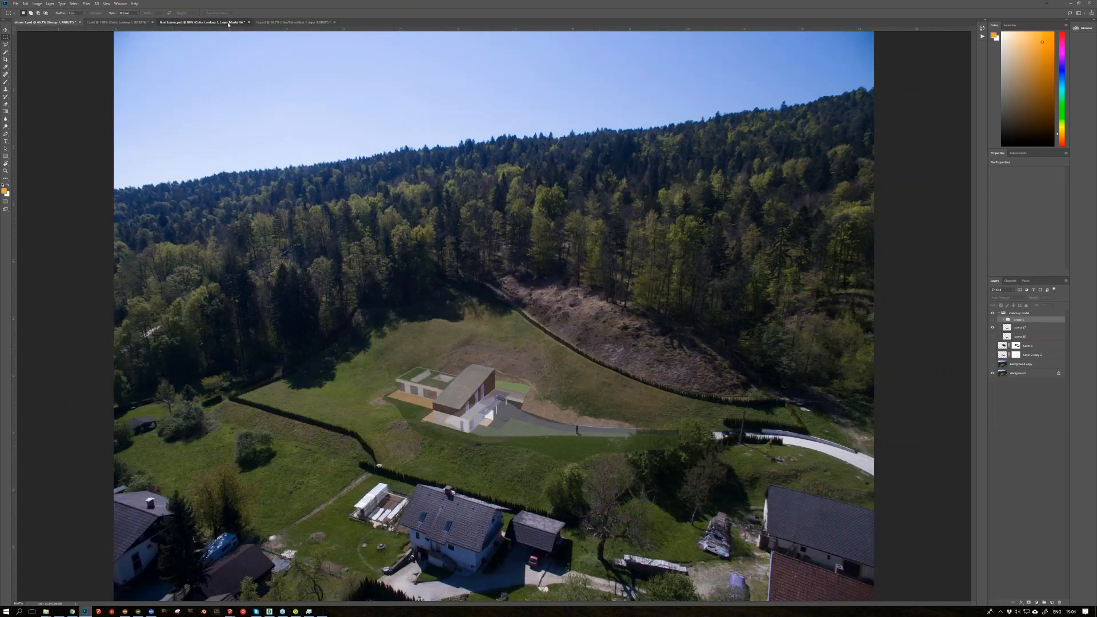
click(228, 24)
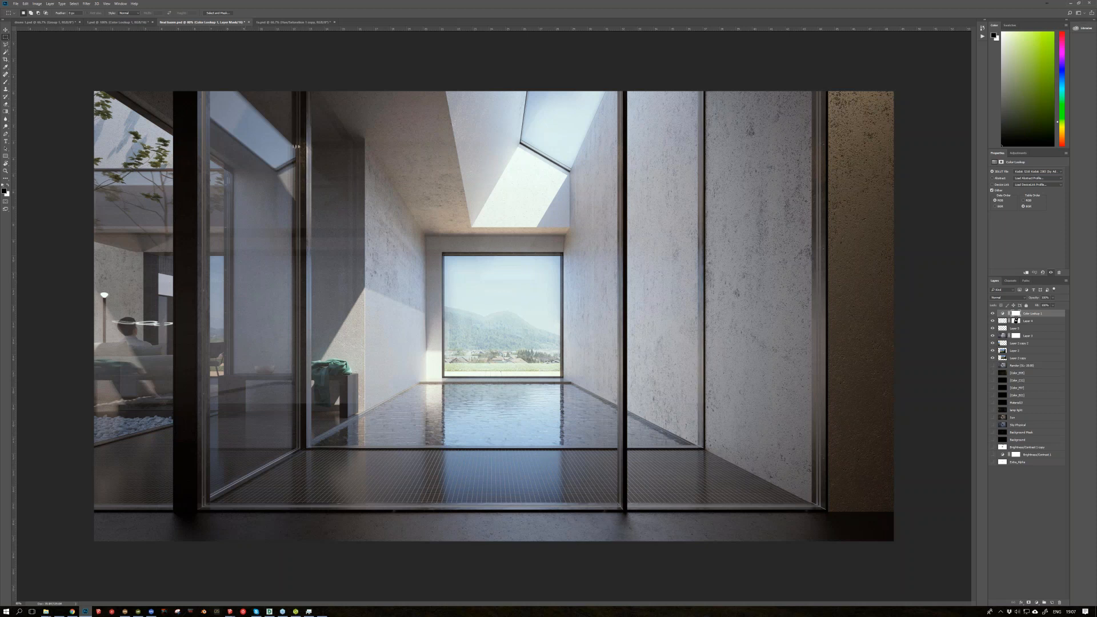
Step: Switch to File Explorer, open the mxm pogosto uporabljeni materiali folder and widen the window and its columns
key(alt+Tab)
drag(0, 75, 424, 163)
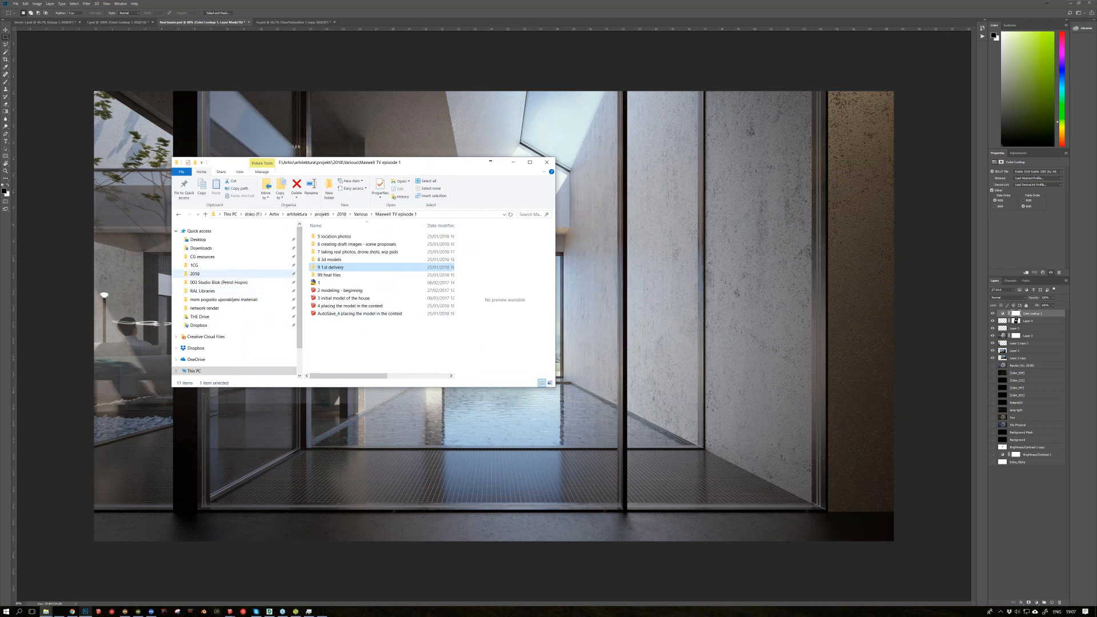
click(223, 300)
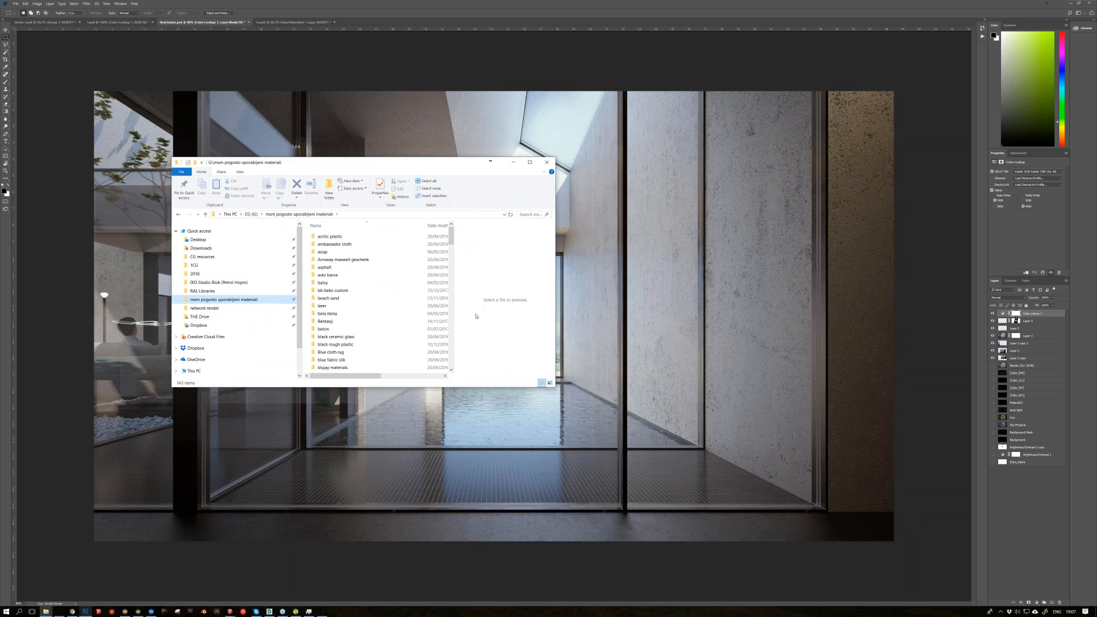
drag(456, 331, 500, 334)
drag(409, 229, 394, 229)
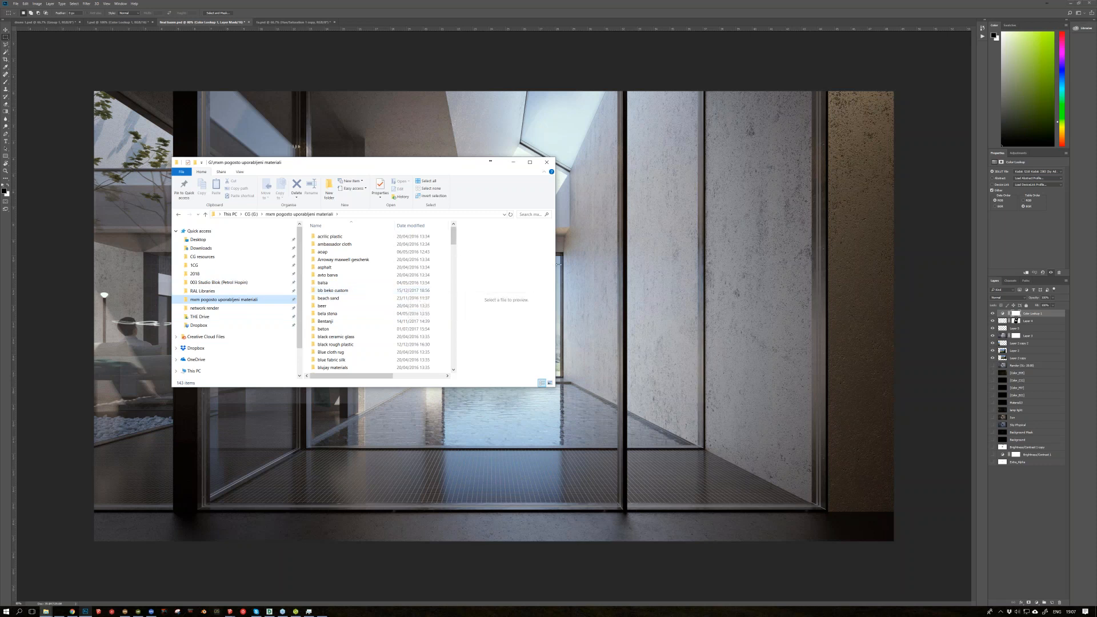
drag(681, 265, 680, 265)
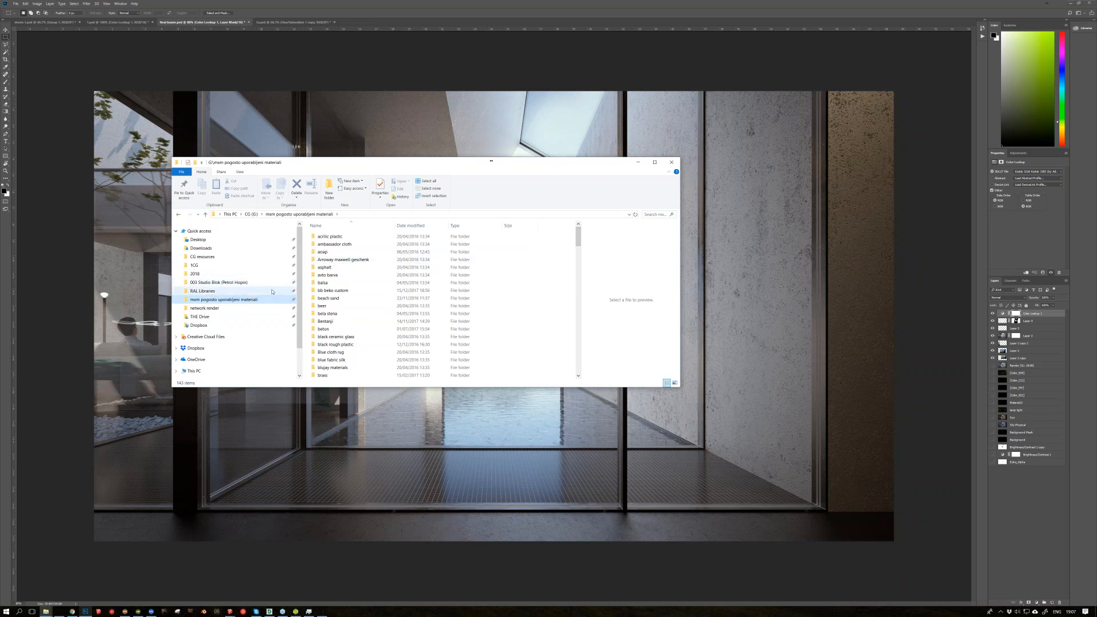
Step: Open the Painted Wall folder in RAL Libraries, maximize the window and browse the material previews
click(226, 292)
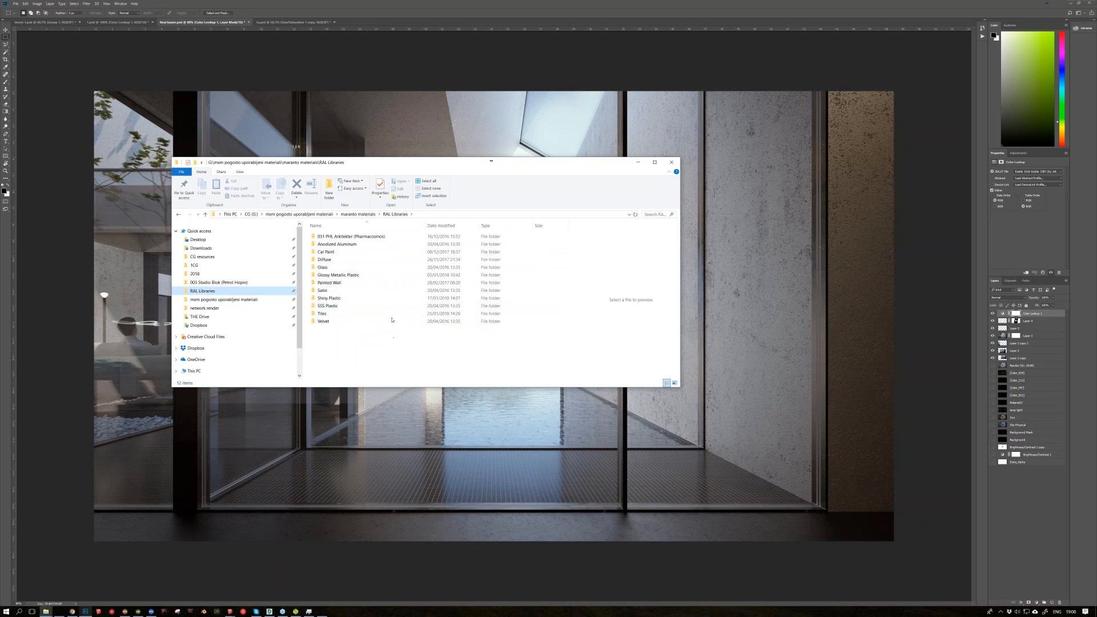
double_click(362, 282)
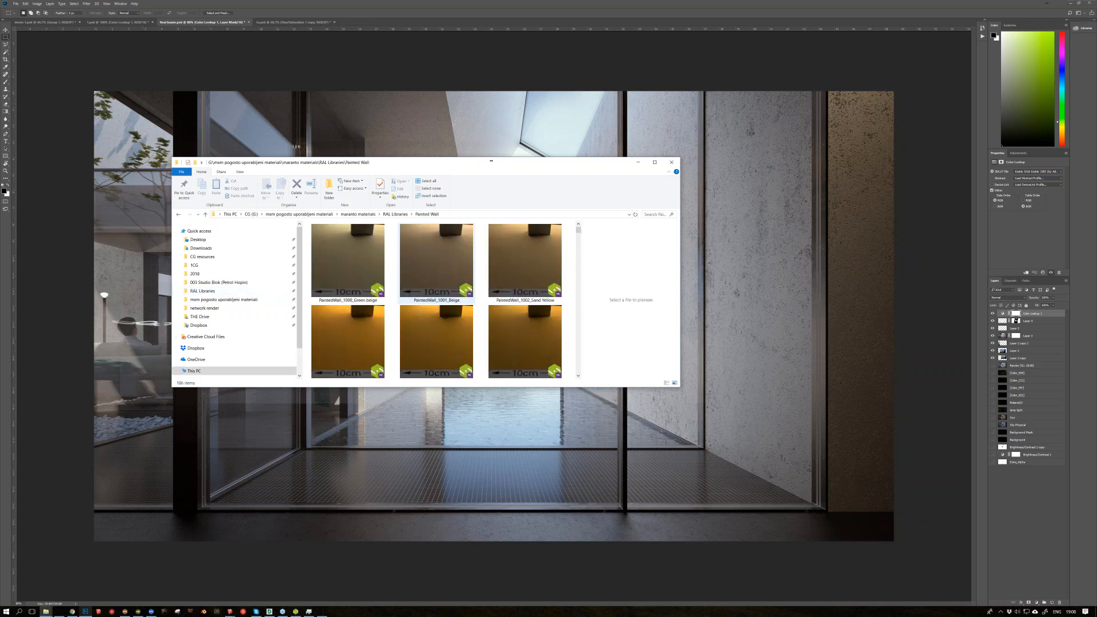
click(655, 162)
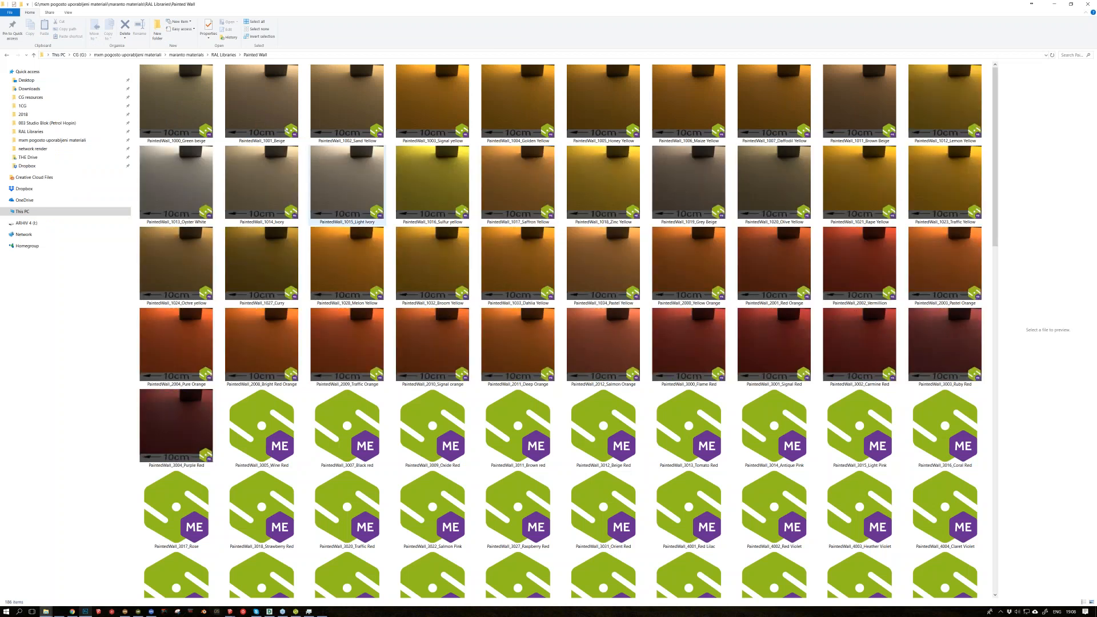
scroll(424, 227, down, 12)
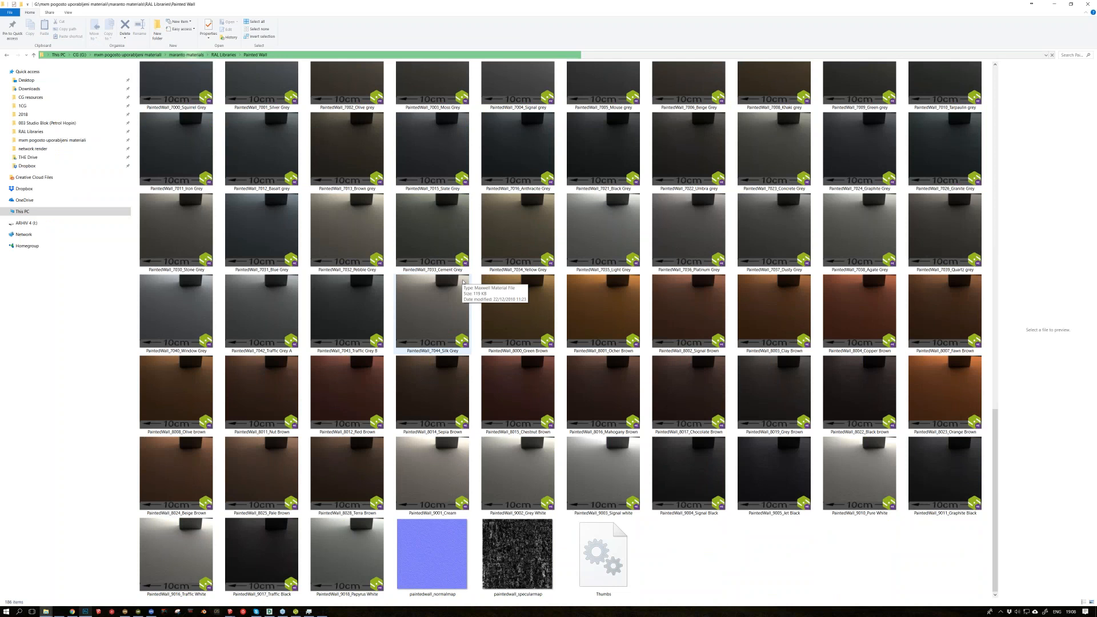
scroll(463, 282, up, 5)
scroll(462, 281, up, 6)
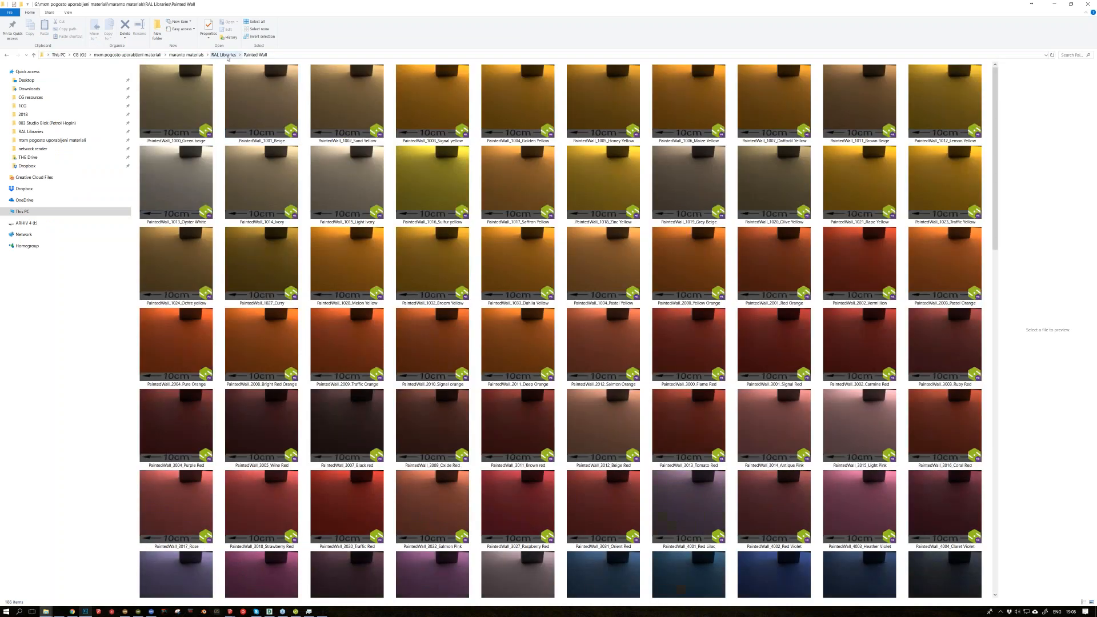
Step: Go up to the RAL Libraries folder, look into its Glass folder and return to RAL Libraries
click(224, 55)
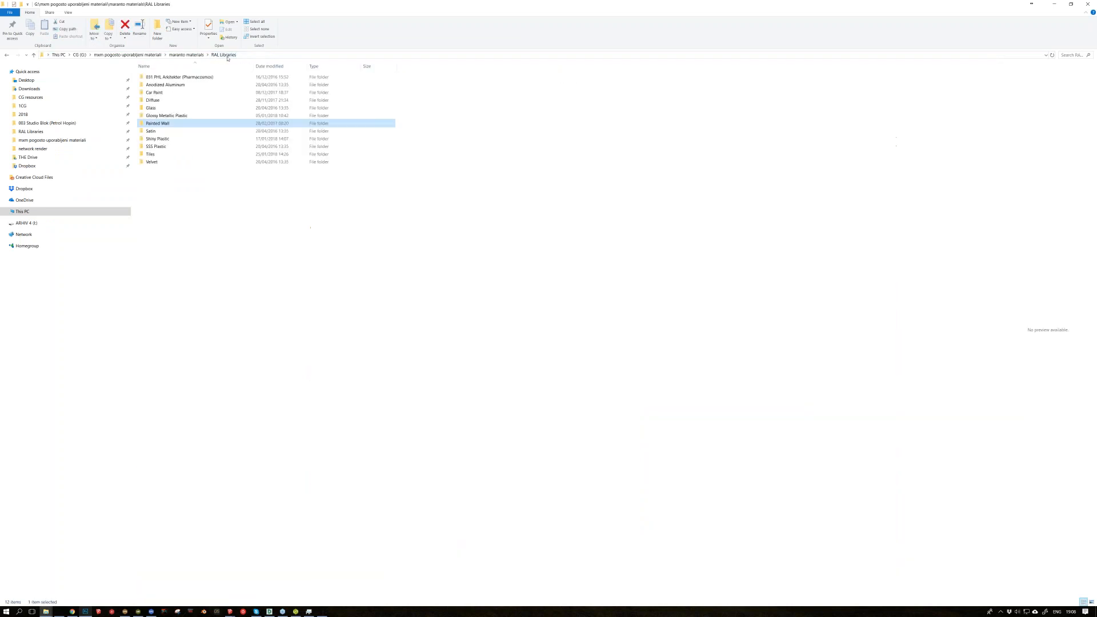
double_click(160, 107)
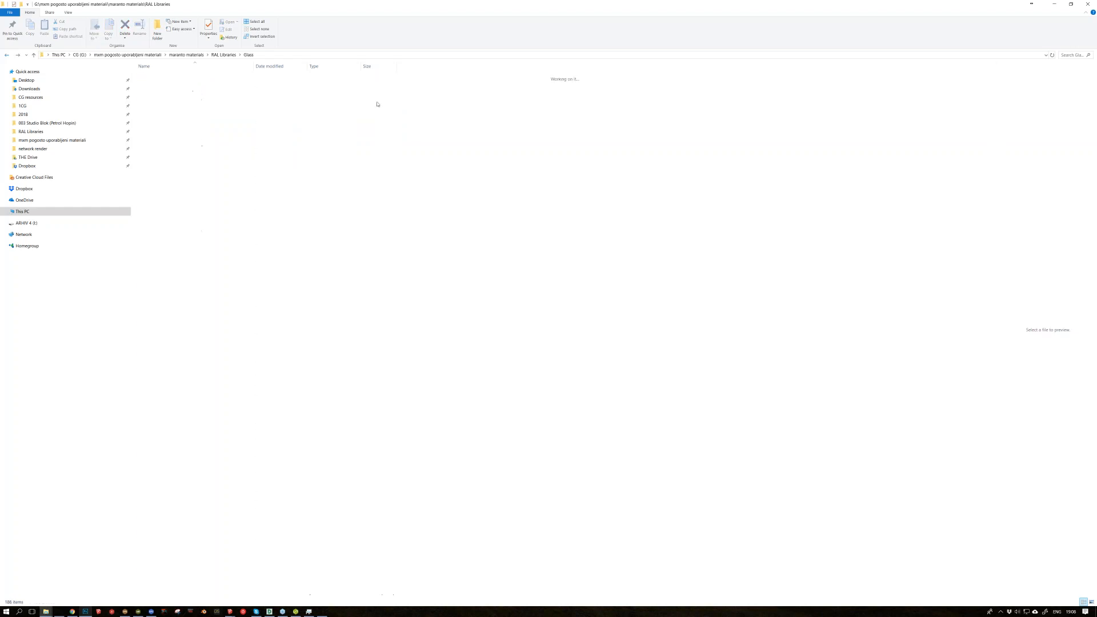
key(alt+Left)
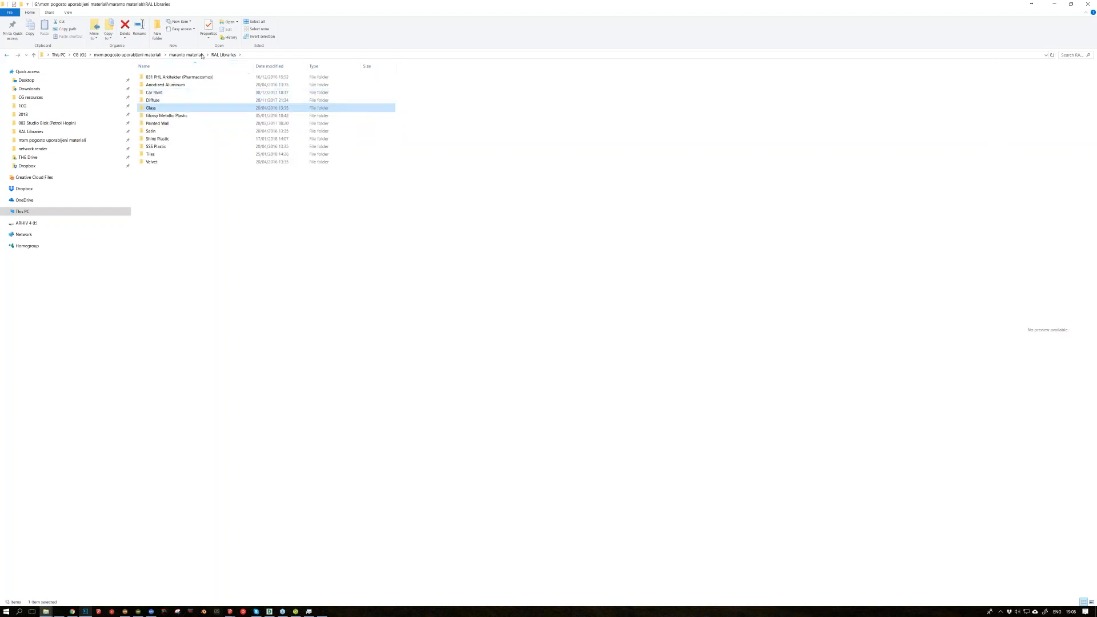
Step: Return to the mxm pogosto uporabljeni materiali folder and browse its full list of material subfolders
click(142, 55)
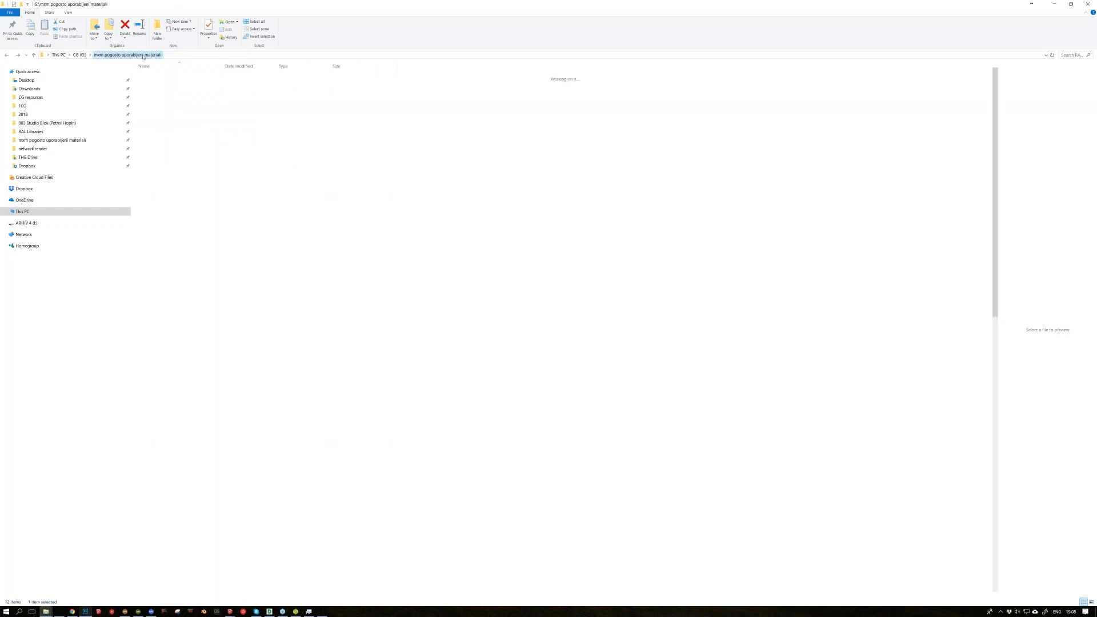
scroll(336, 309, down, 1)
scroll(337, 308, down, 20)
scroll(334, 317, down, 2)
scroll(338, 320, up, 9)
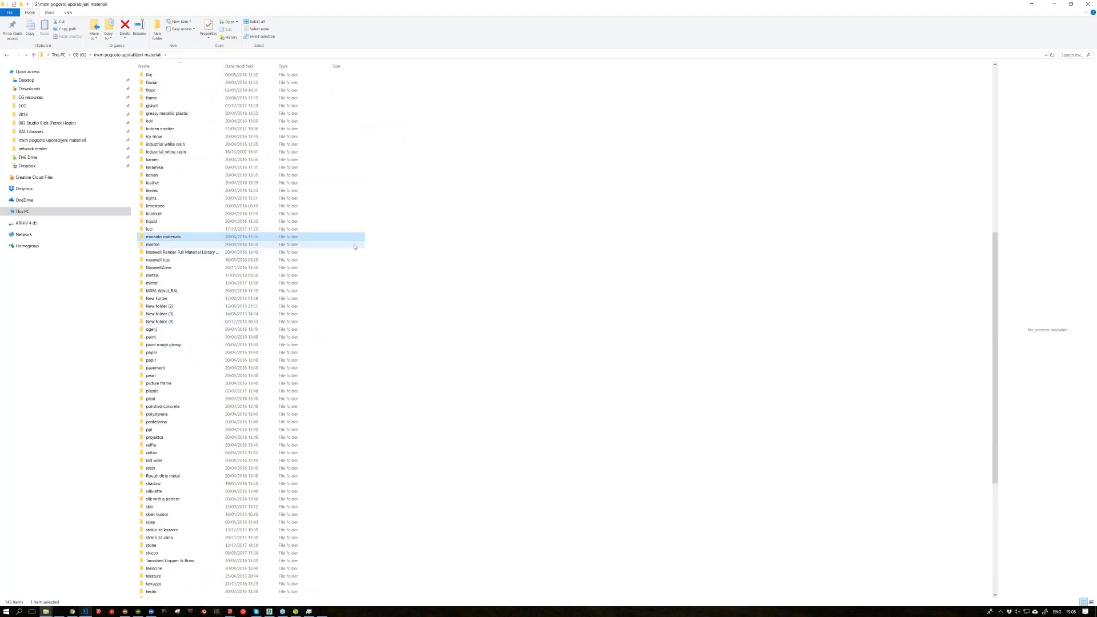
scroll(354, 246, up, 15)
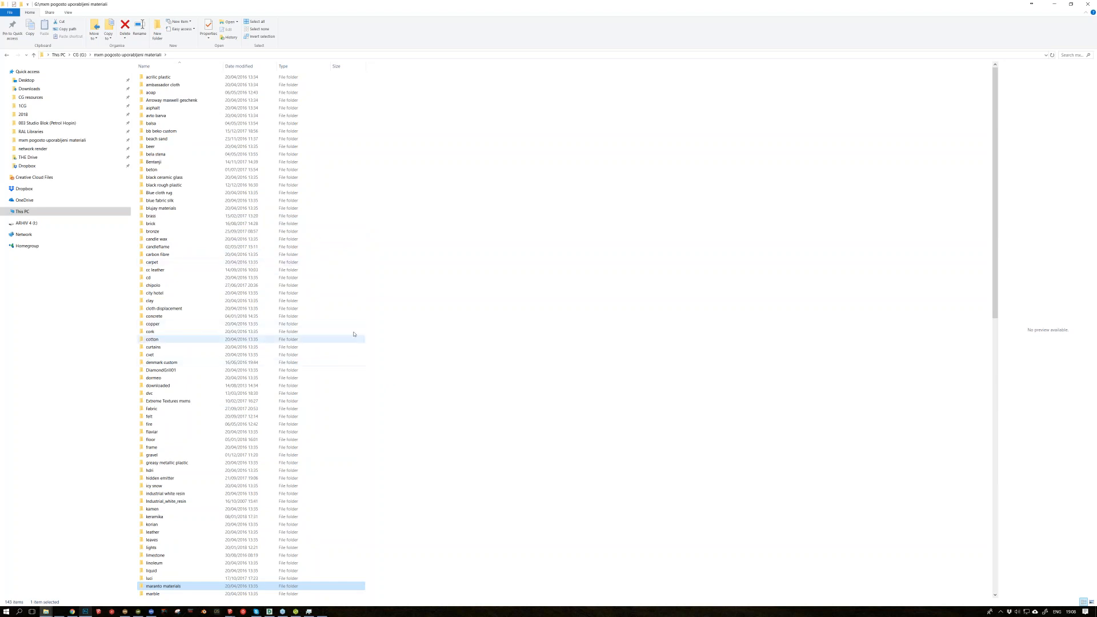
scroll(362, 380, down, 4)
scroll(360, 380, down, 3)
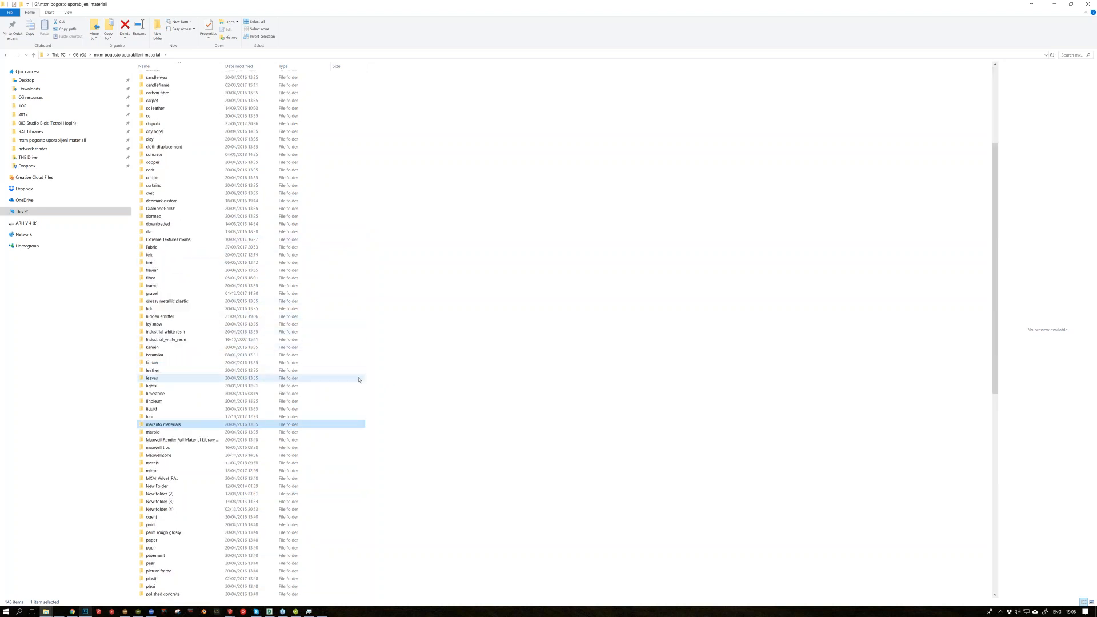
scroll(358, 379, down, 4)
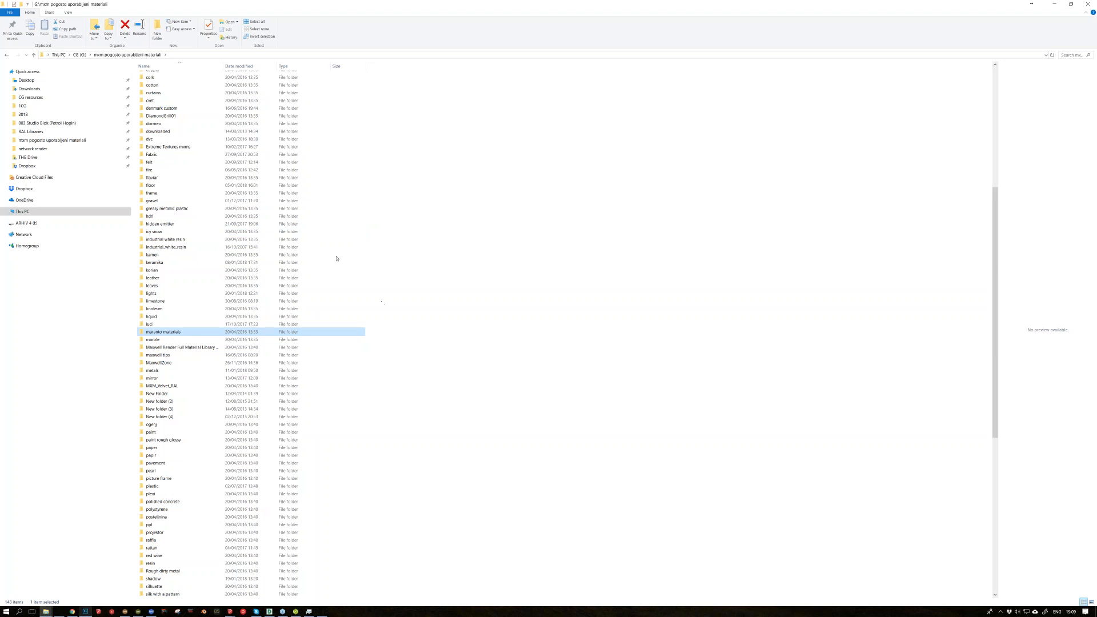
scroll(337, 258, up, 11)
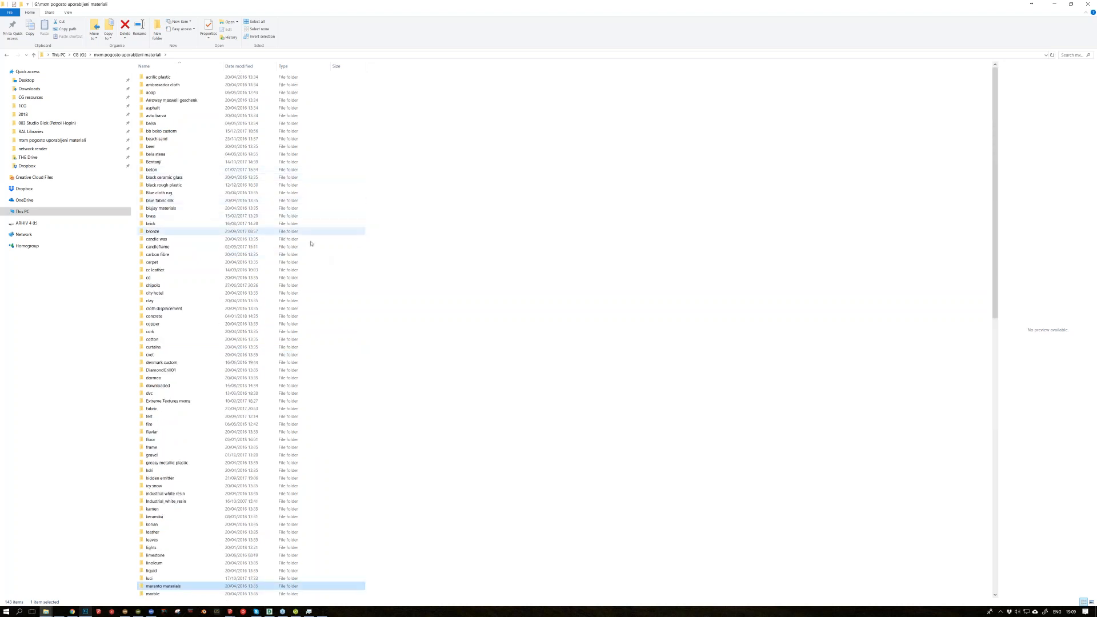
click(64, 212)
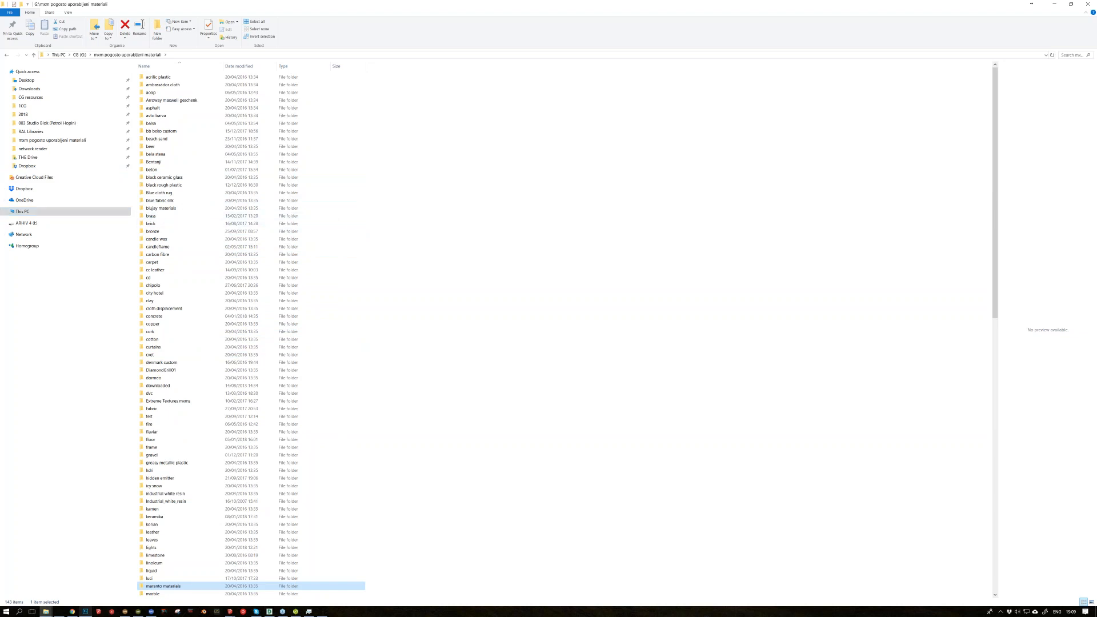
Step: Switch to the concrete resized model in SketchUp and examine the long row of concrete sample faces from several angles
click(229, 611)
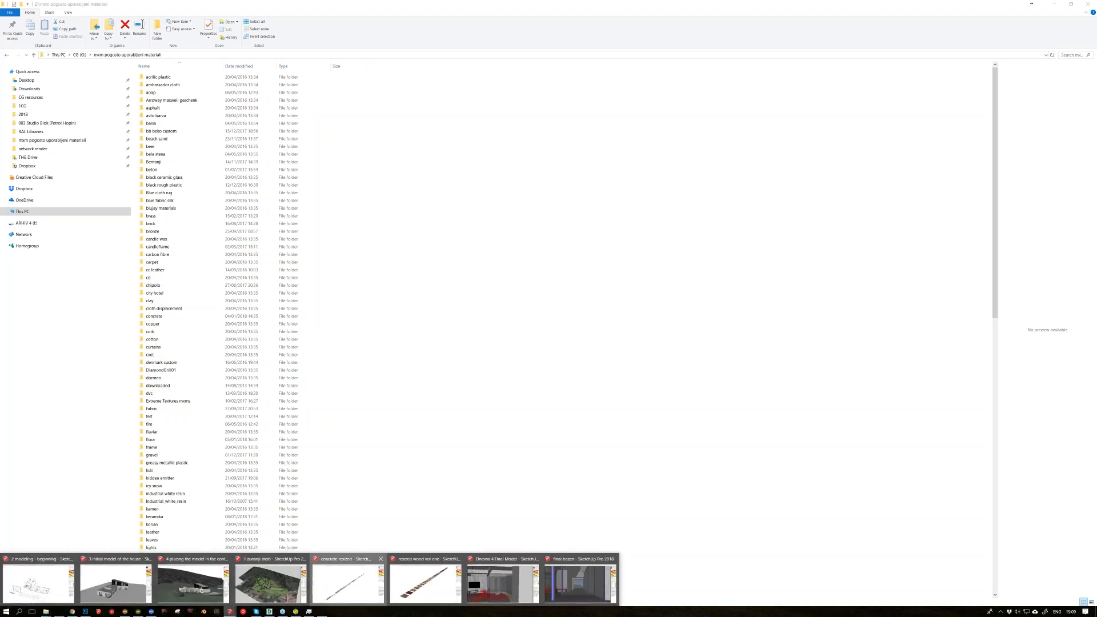
click(347, 582)
mouse_move(490, 421)
middle_down()
mouse_move(590, 411)
mouse_move(431, 377)
mouse_move(369, 386)
mouse_move(377, 348)
mouse_move(338, 395)
middle_up()
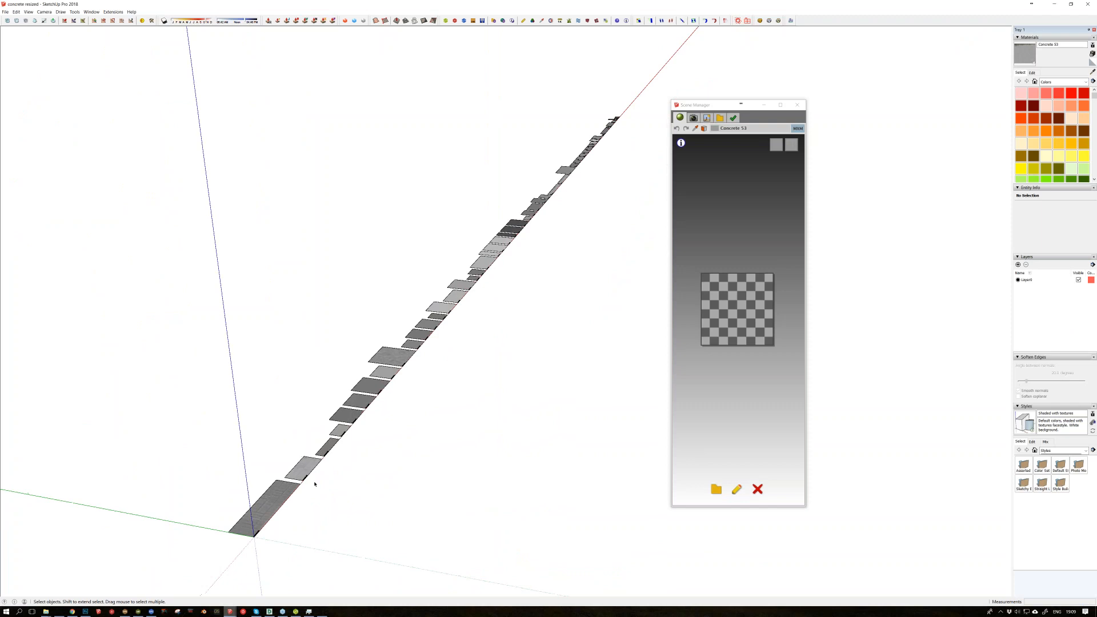
scroll(248, 530, up, 2)
mouse_move(404, 492)
middle_down()
mouse_move(399, 468)
mouse_move(402, 478)
middle_up()
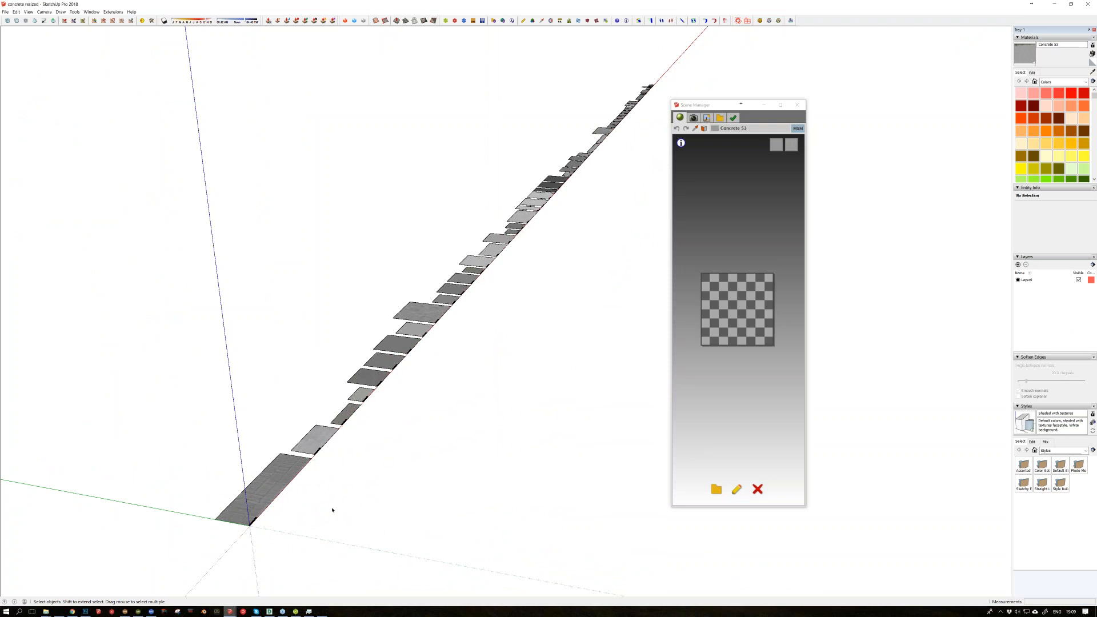
mouse_move(295, 612)
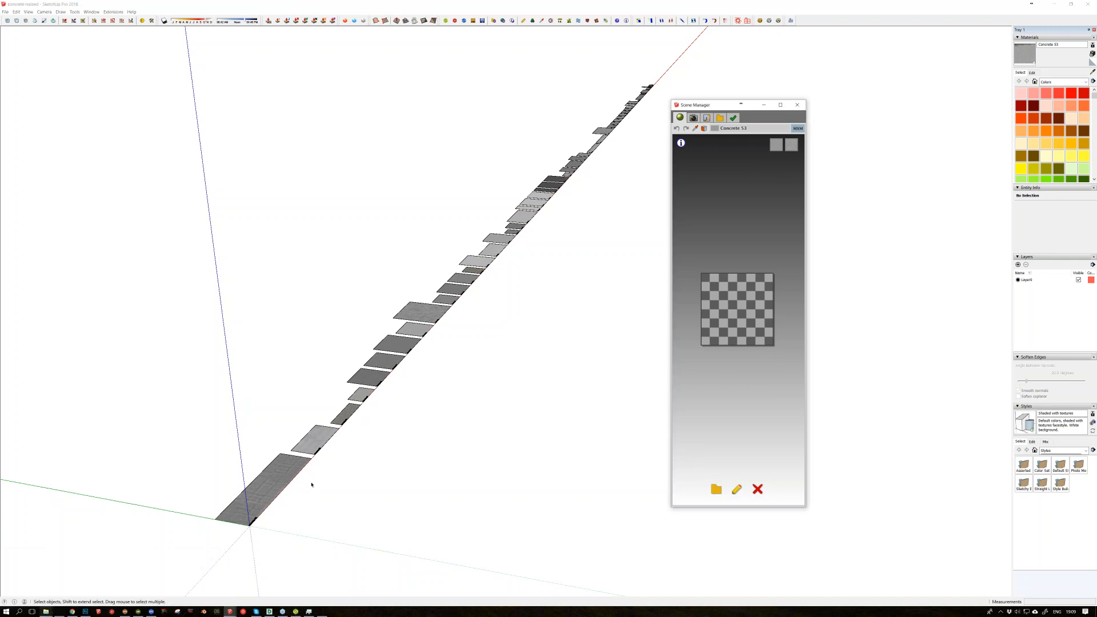
middle_drag(570, 336, 370, 490)
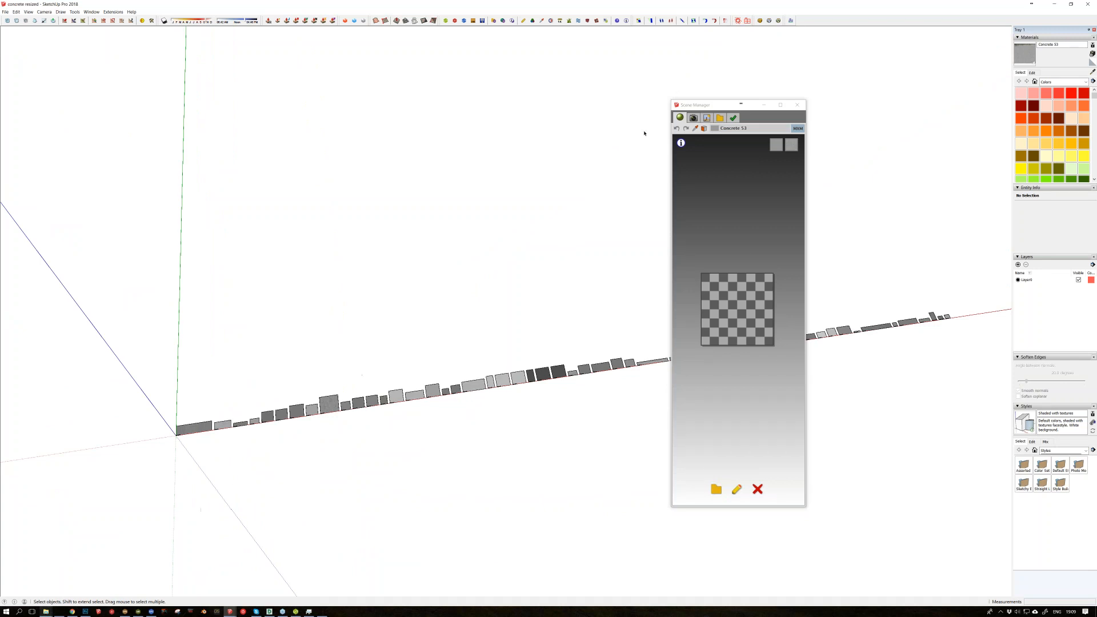
Step: Reposition the Scene Manager window over the model and turn off the MXM mode for Concrete 53
drag(703, 106, 121, 95)
drag(478, 85, 694, 101)
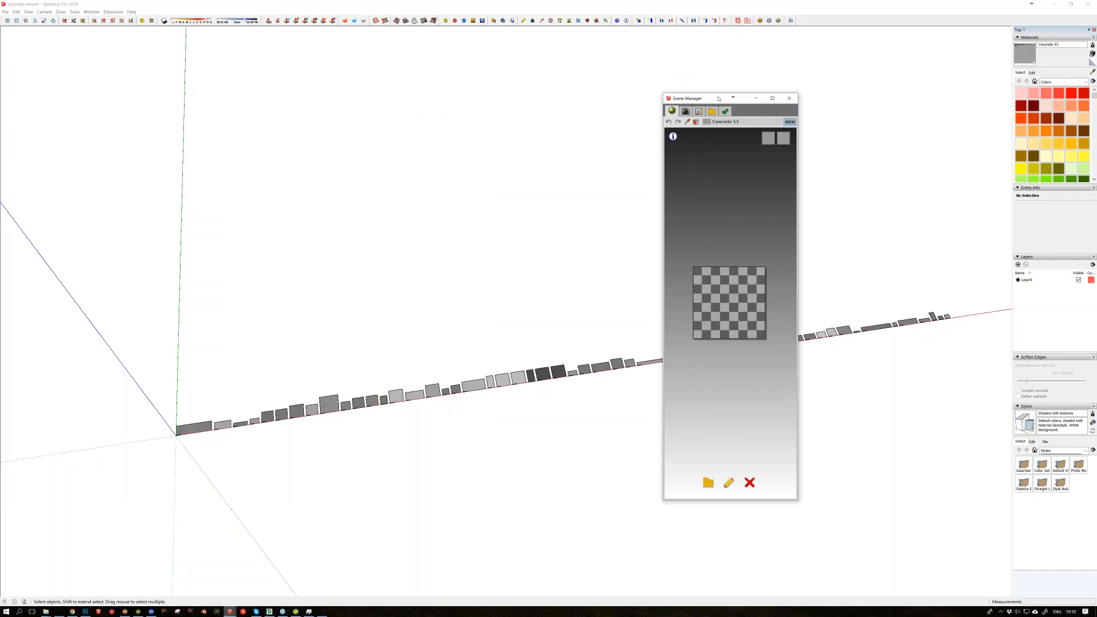
drag(719, 98, 728, 98)
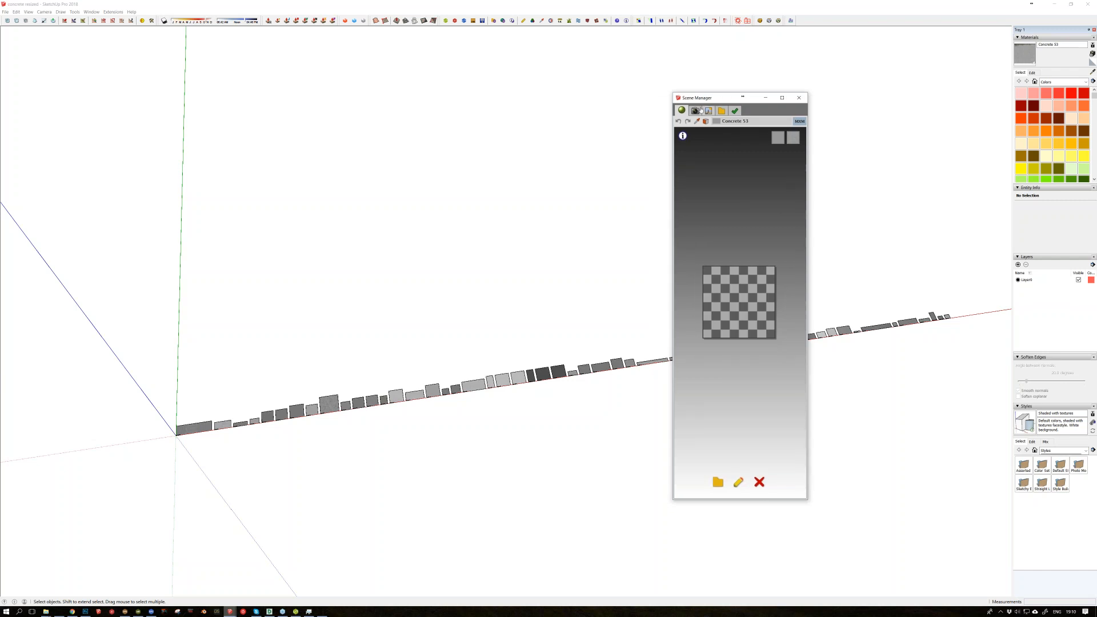
click(800, 121)
Step: Sample the Concrete 25 material from the row of samples and set its automatic character's roughness to 16
click(521, 333)
key(b)
alt+click(534, 363)
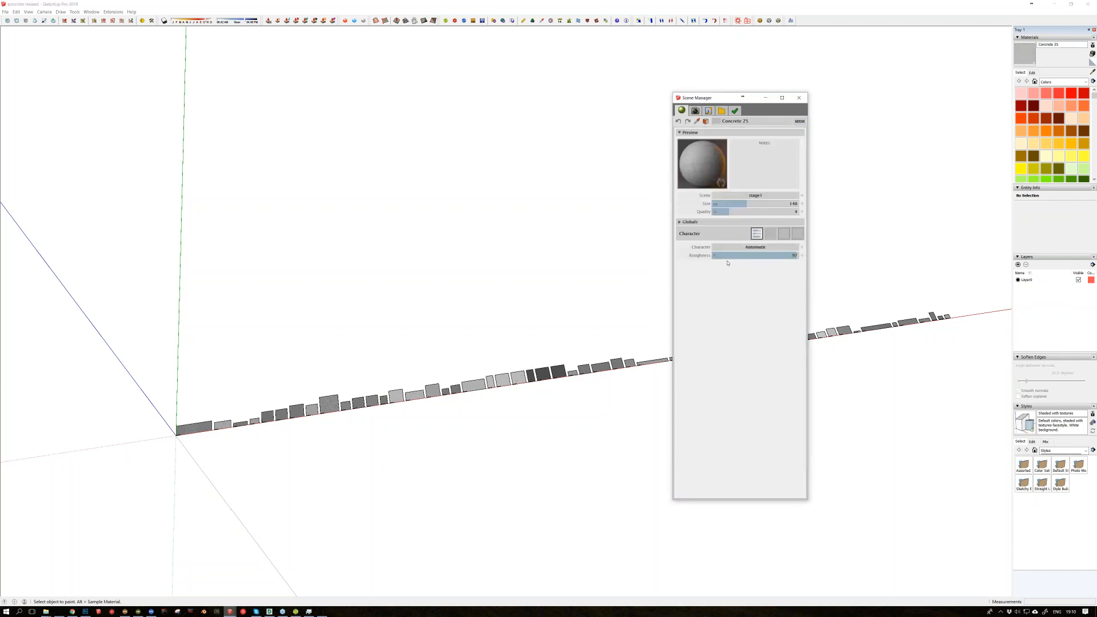
click(726, 257)
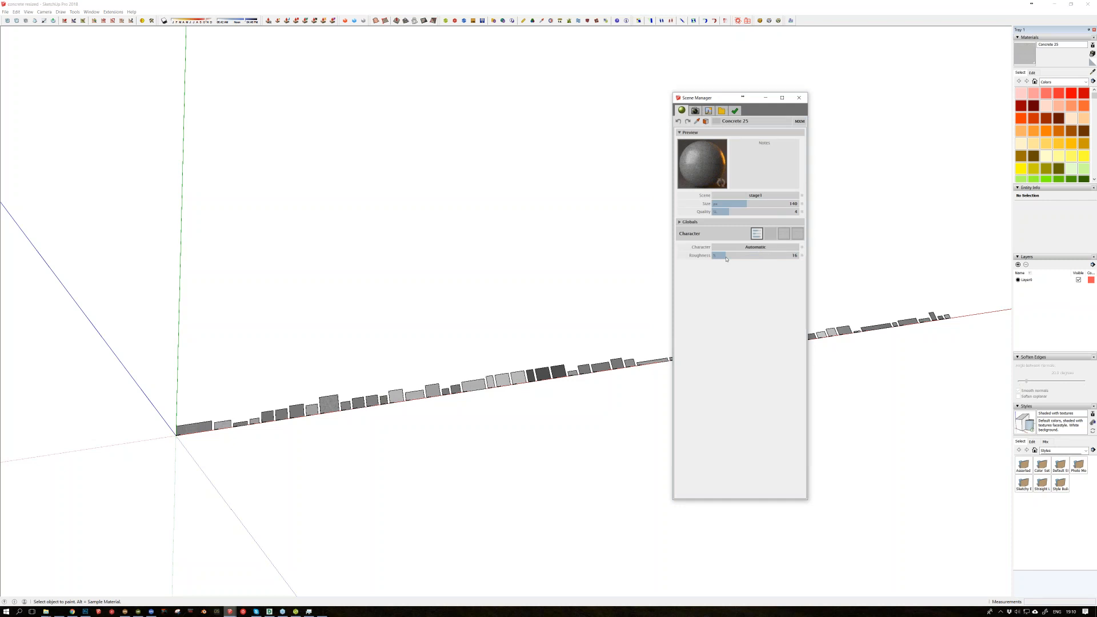
Step: Toggle Concrete 25 between its embedded settings and MXM mode, leaving MXM mode on, and shift the Scene Manager window slightly
click(799, 121)
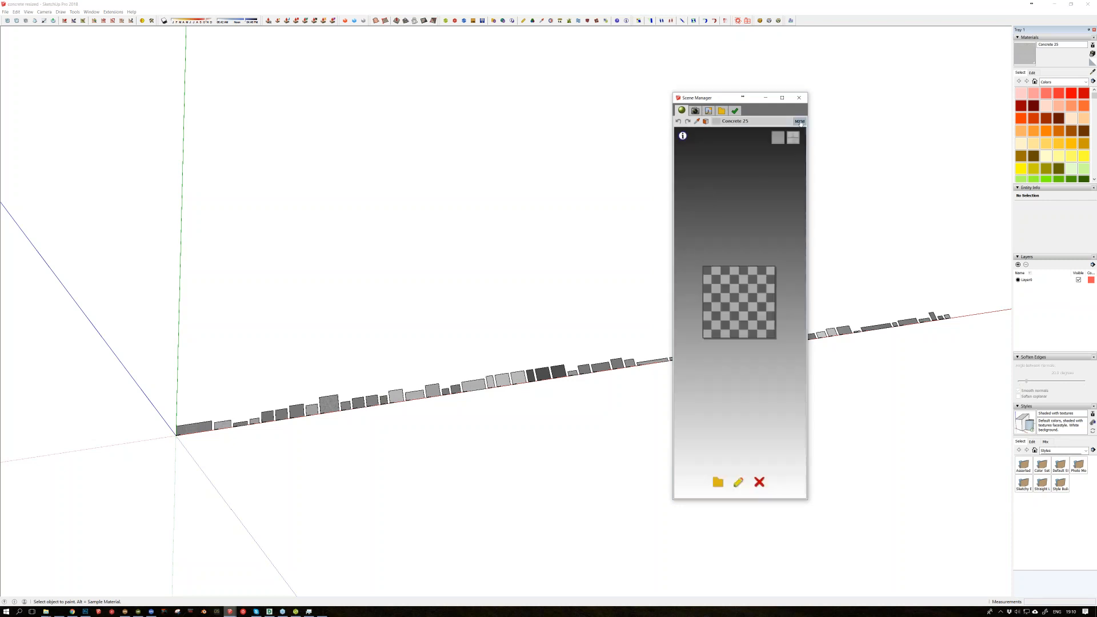
click(799, 121)
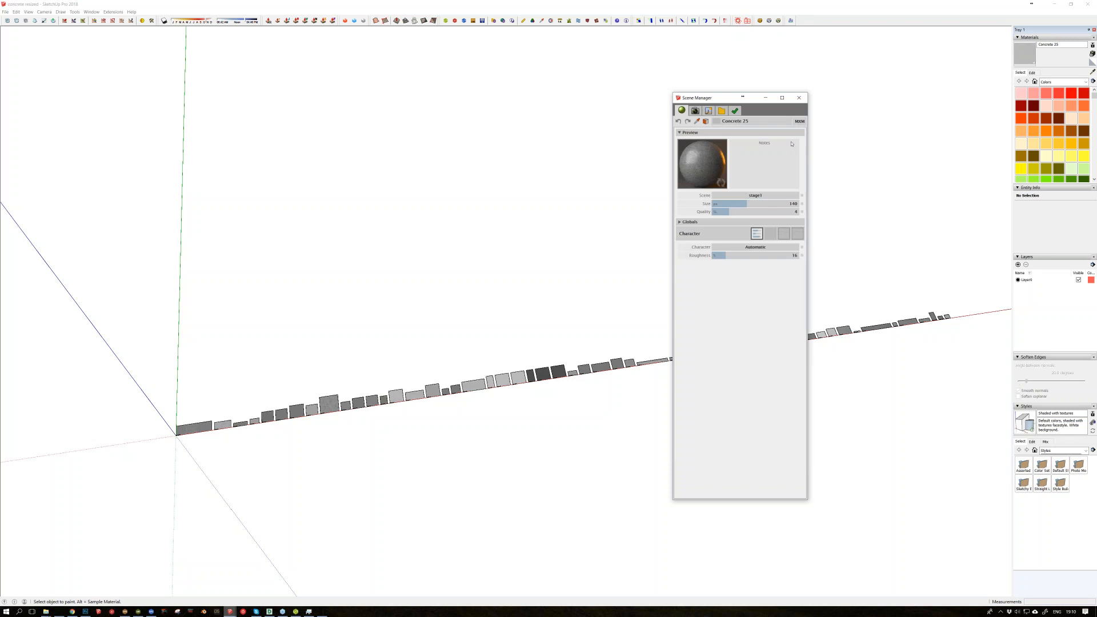
click(800, 121)
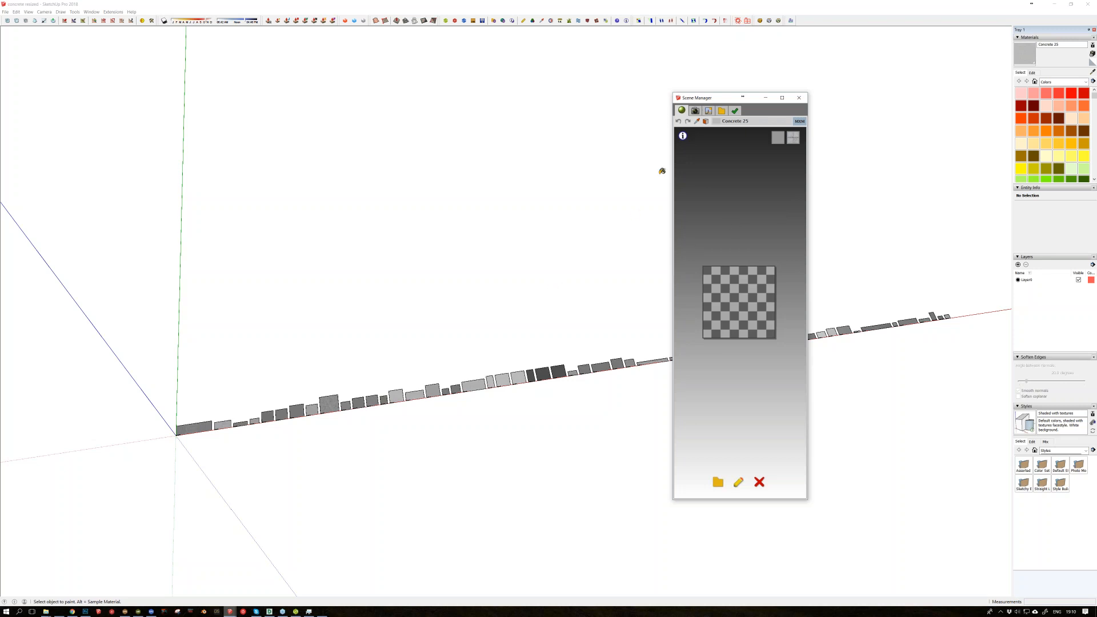
drag(721, 99, 690, 98)
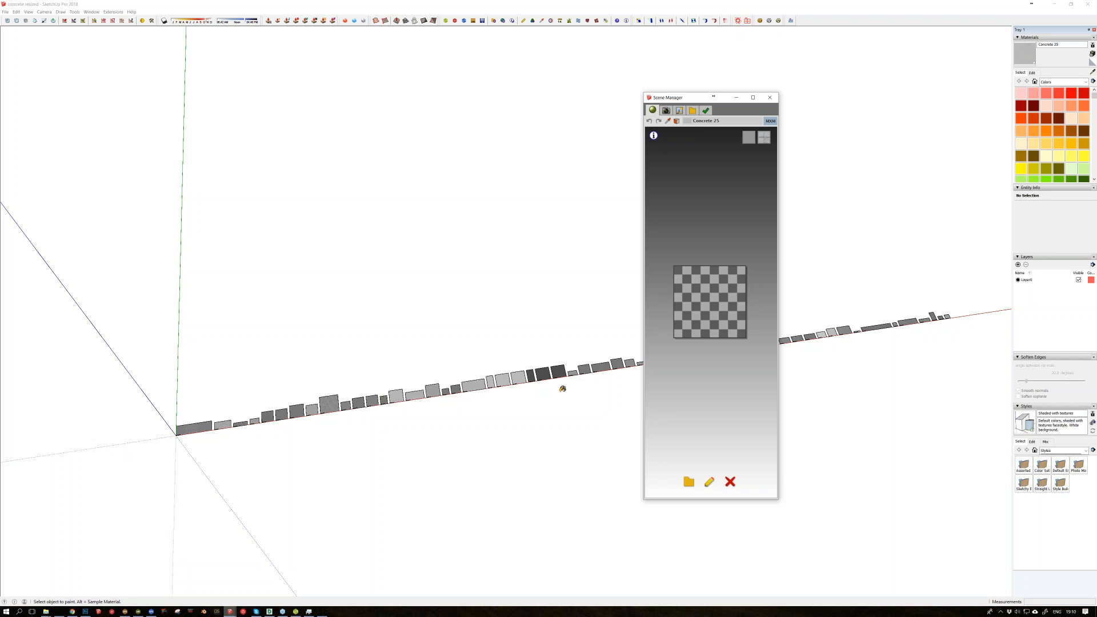
Step: Open Maxwell Studio to look at its material editor, and close it again
click(110, 614)
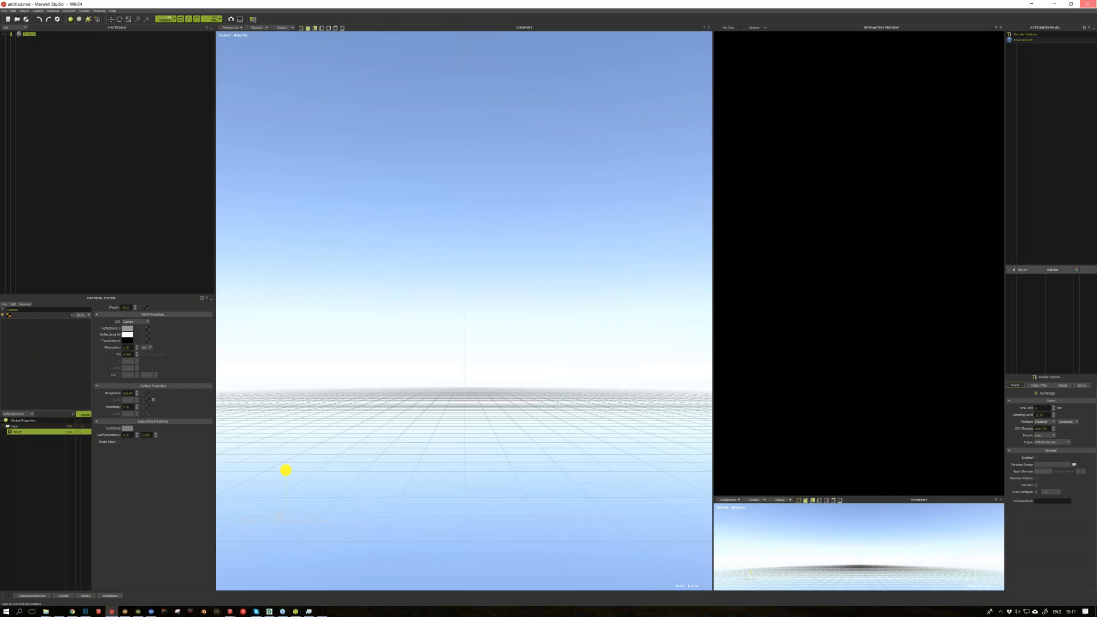
click(1087, 4)
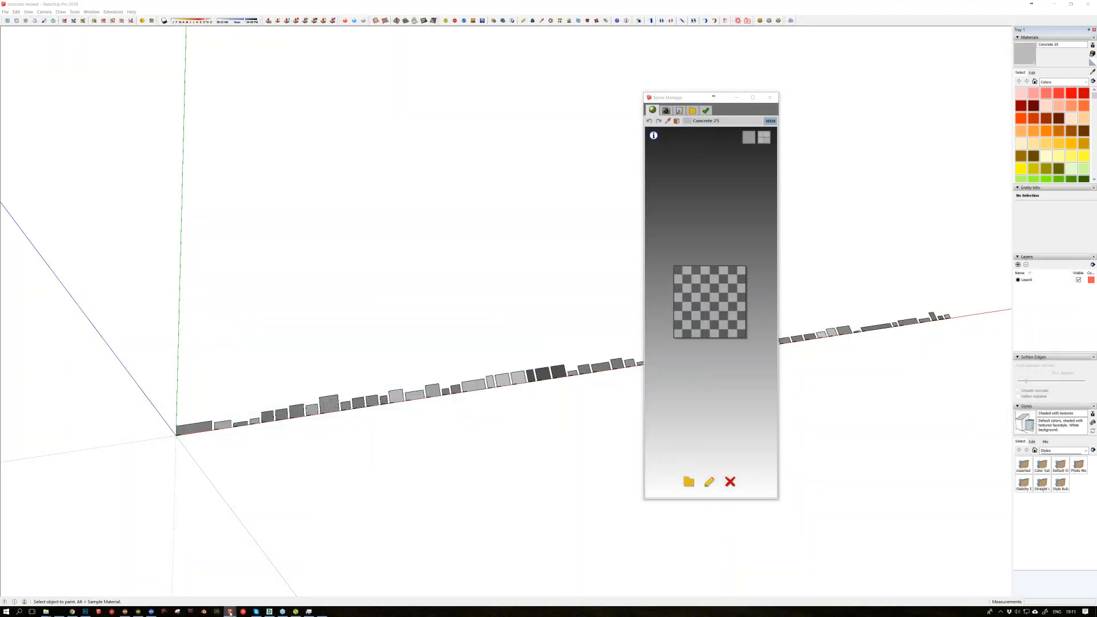
Step: Switch to the Dnevna 4 Final Model in SketchUp and reposition the concrete texture on the large roof face
mouse_move(229, 612)
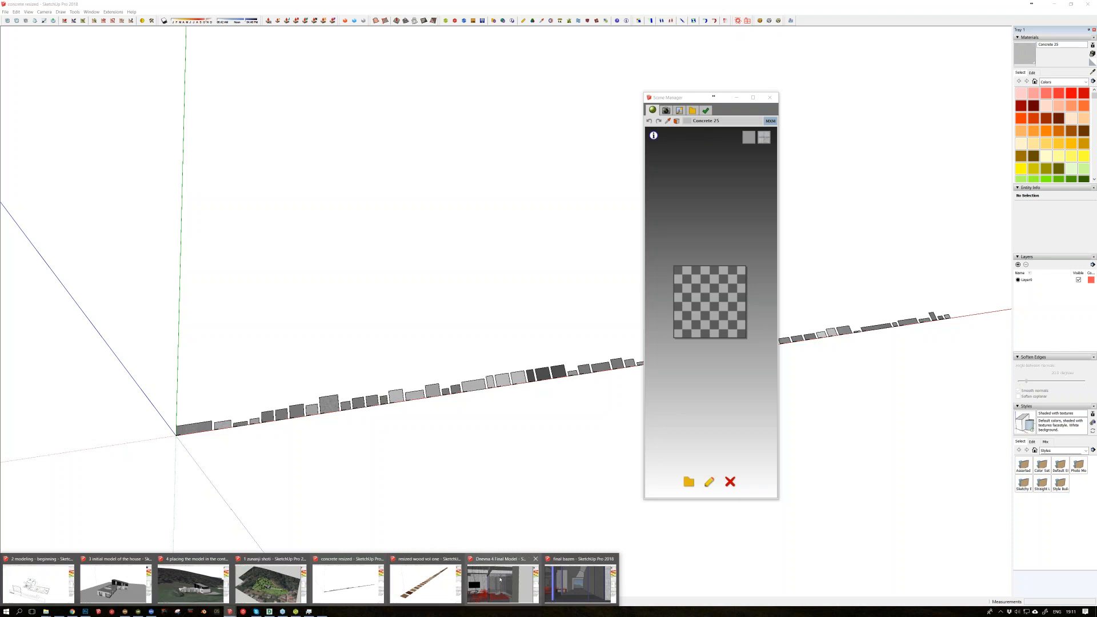
click(500, 579)
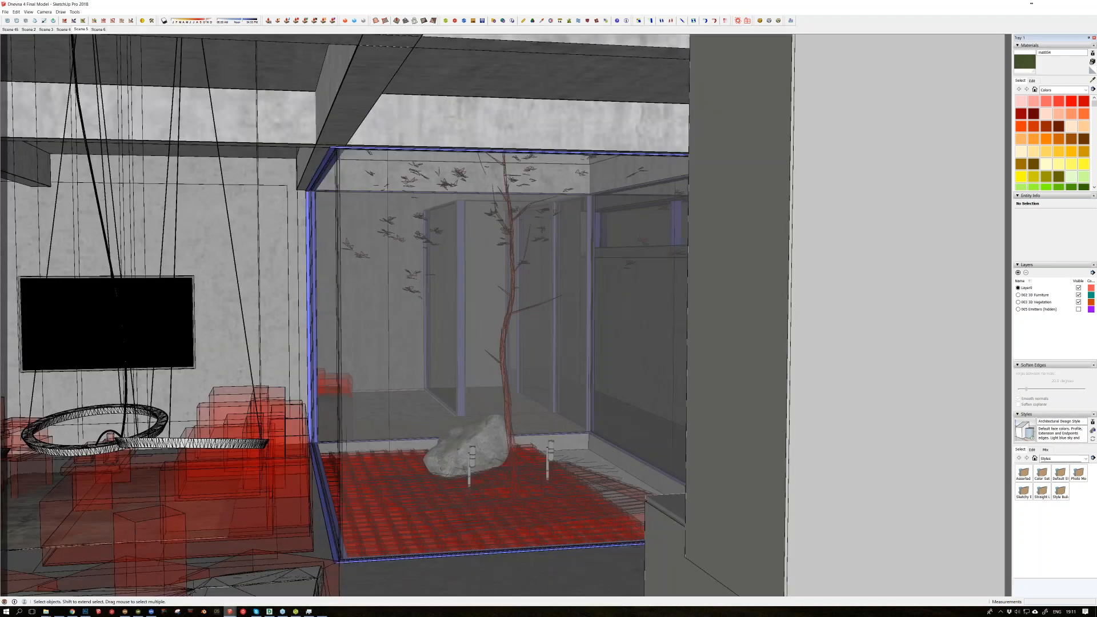
middle_drag(343, 381, 359, 369)
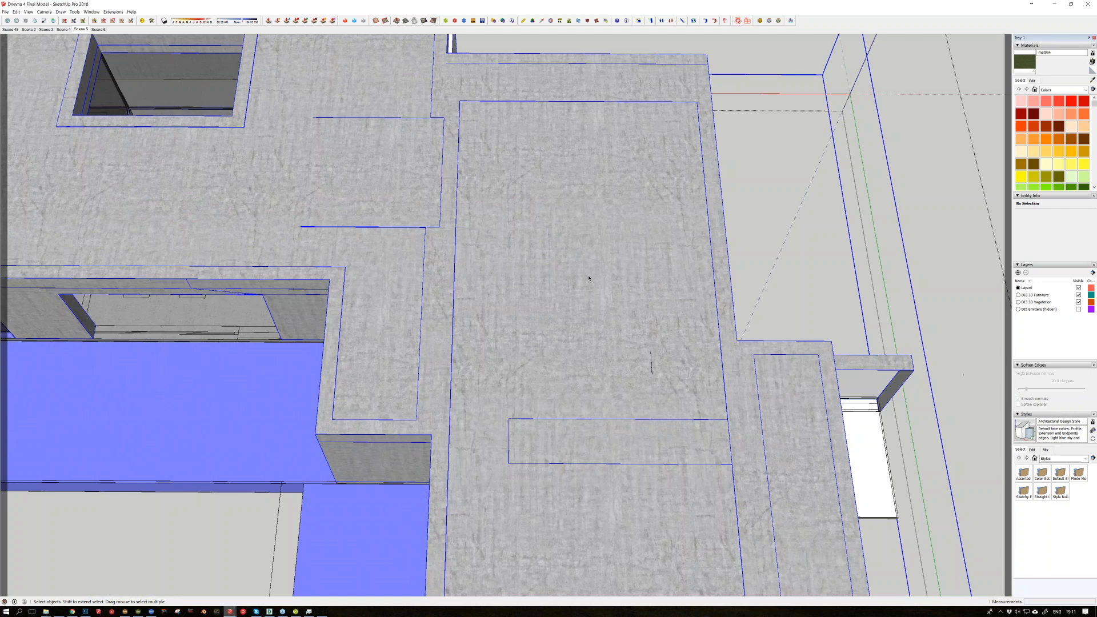
key(ctrl+a)
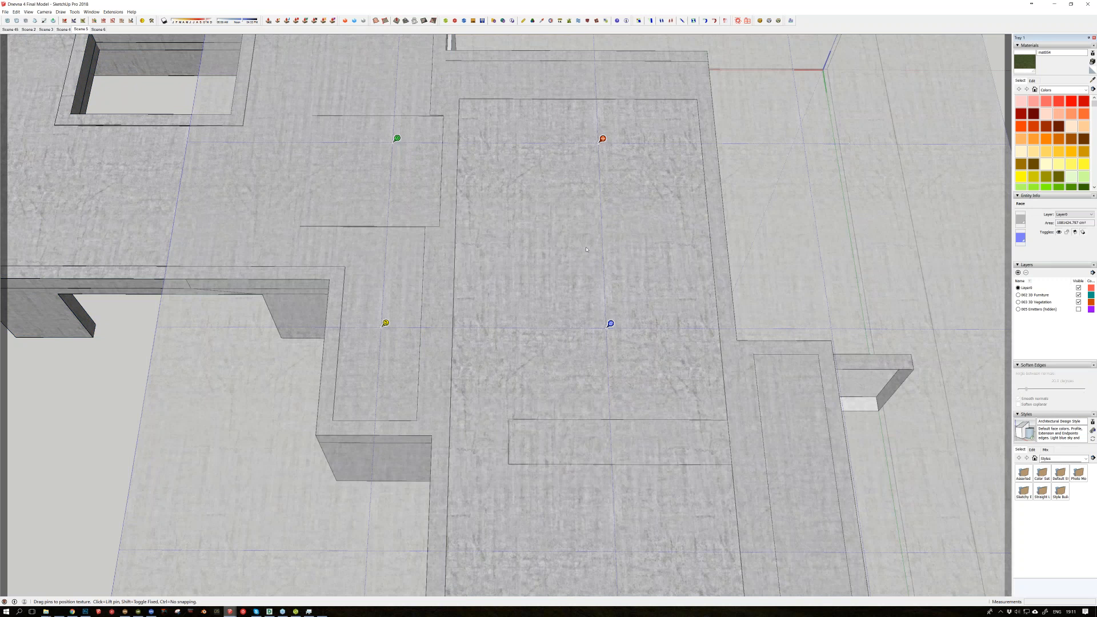
middle_drag(586, 250, 600, 267)
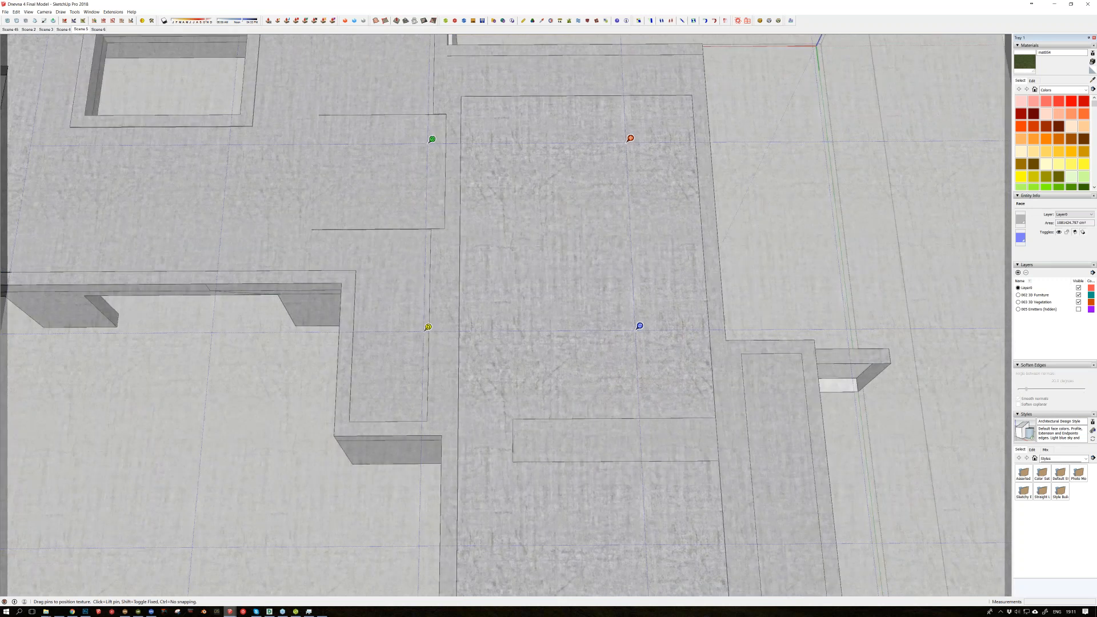
drag(431, 139, 498, 111)
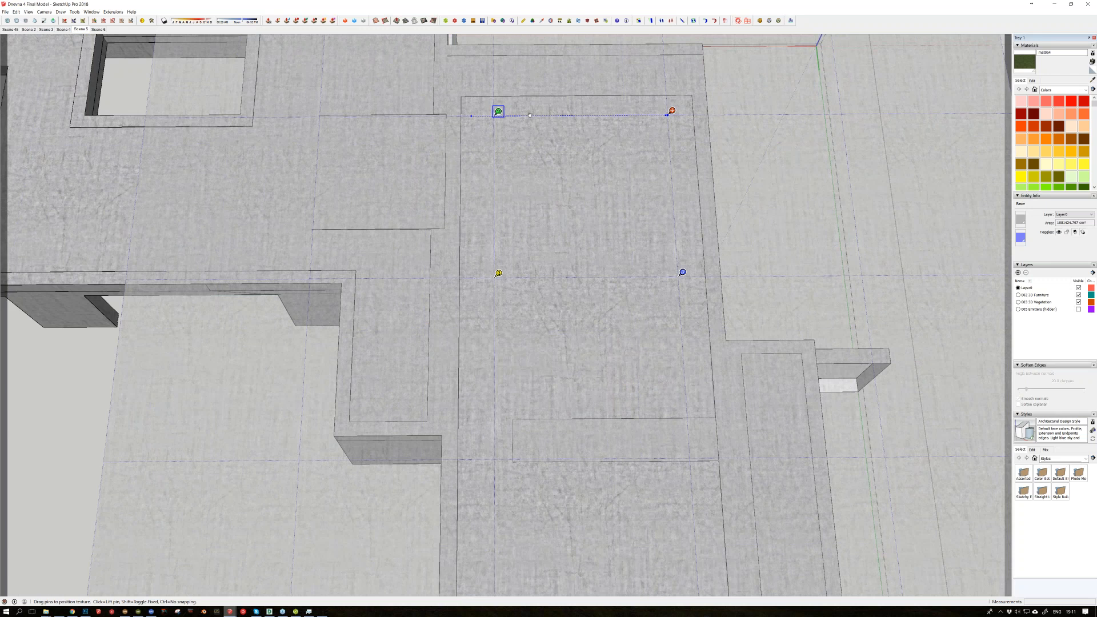
key(Return)
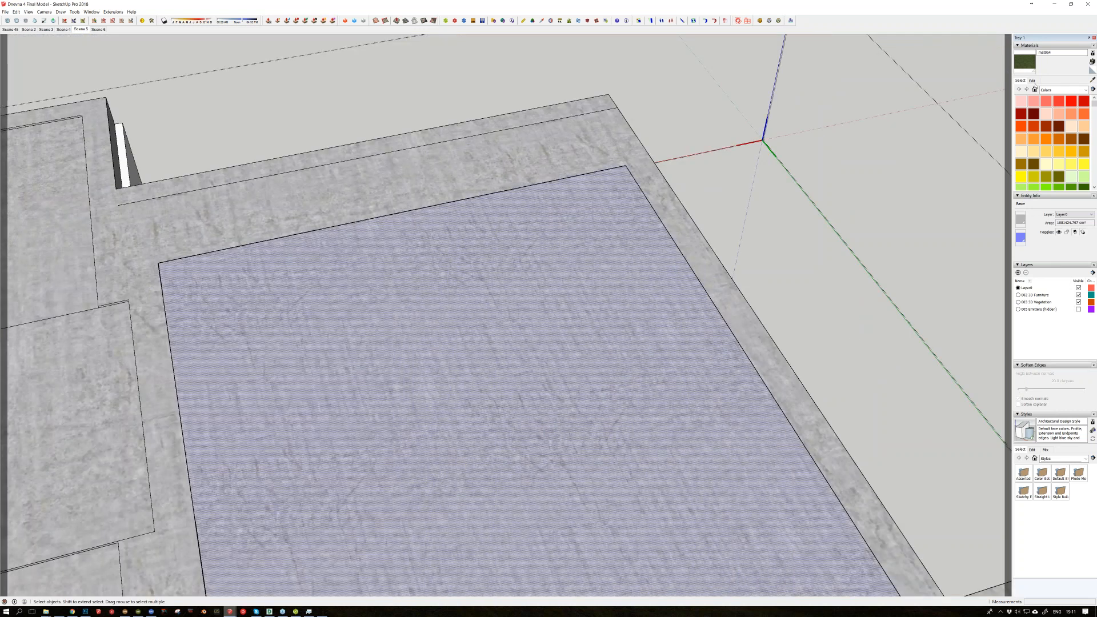
Step: Show the material editing properties and sample the roof face's concrete material to inspect its texture image and size
click(1033, 82)
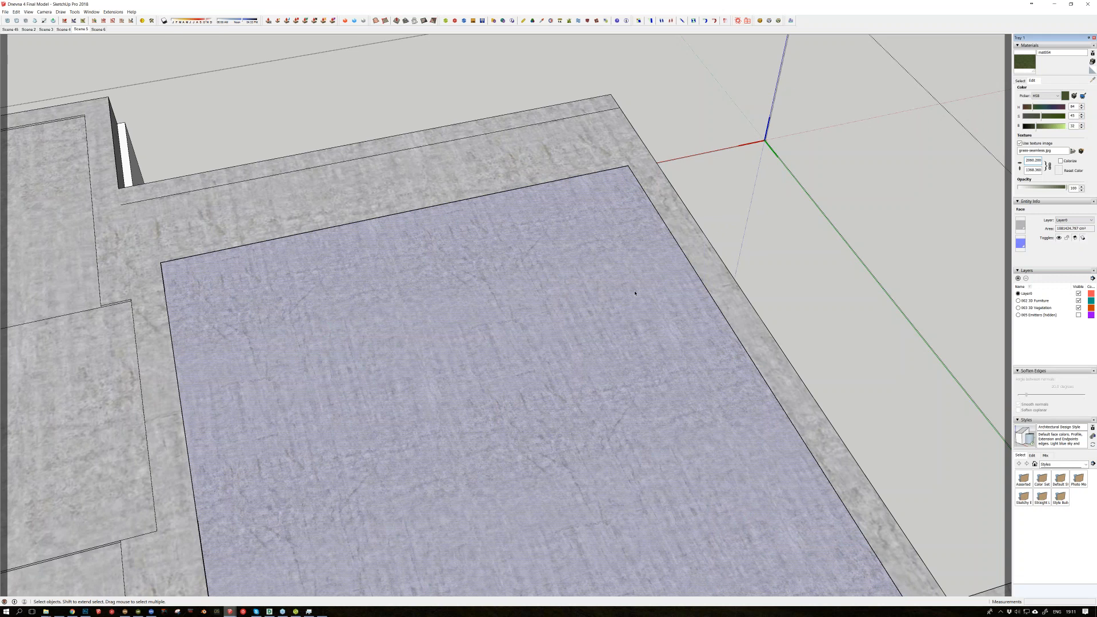
middle_drag(635, 293, 631, 293)
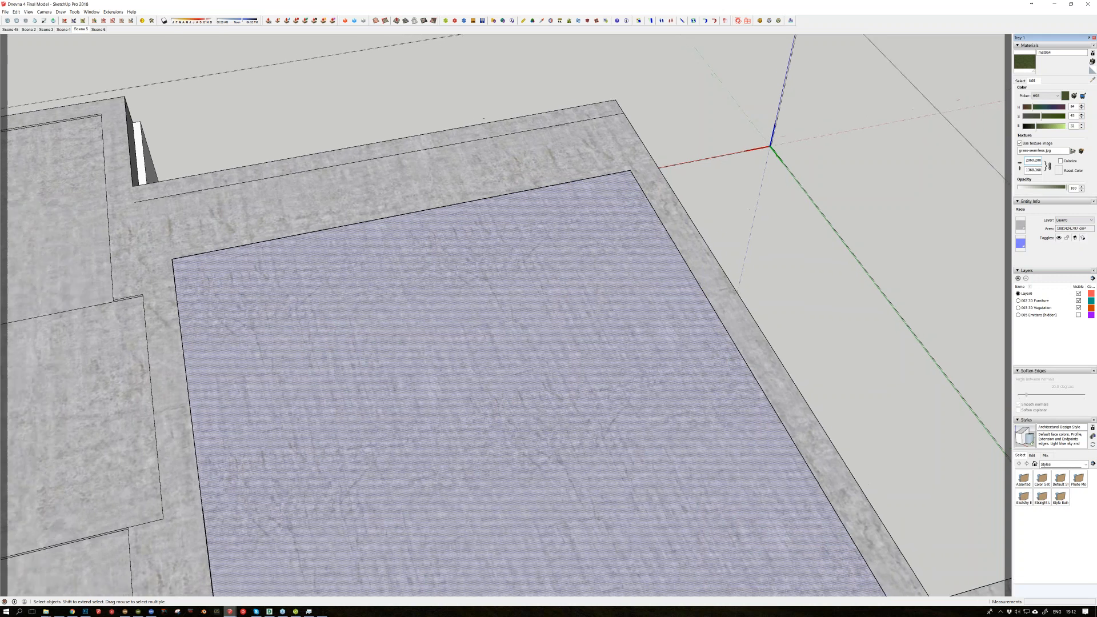
key(b)
alt+click(630, 293)
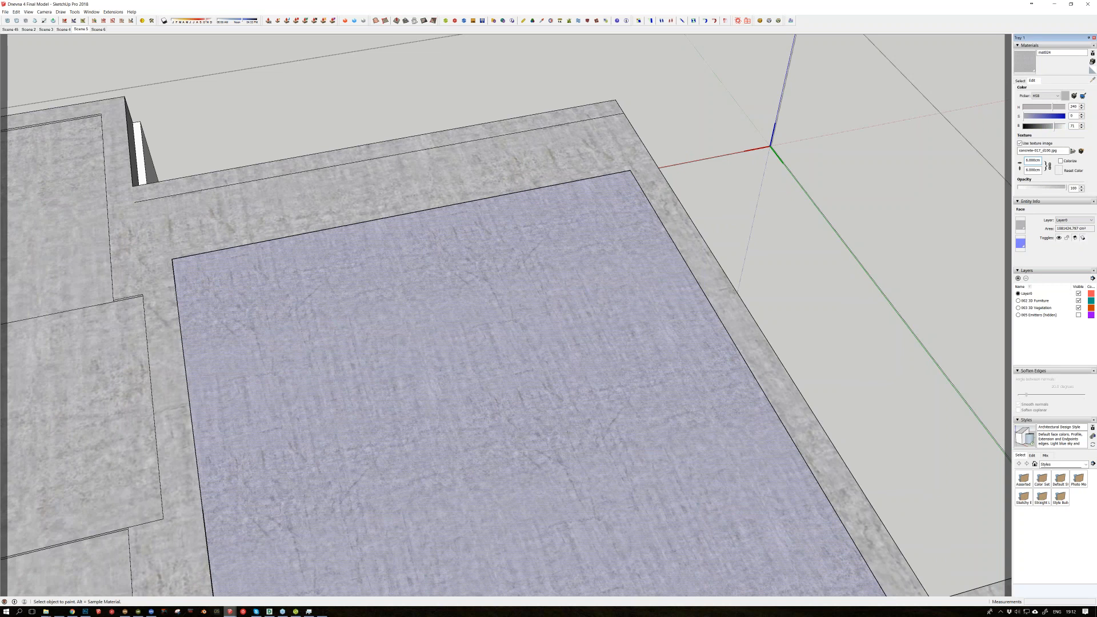
Step: Open the kitchen's concrete wall for editing and select its large face to examine how the concrete texture repeats across it
middle_drag(576, 308, 726, 287)
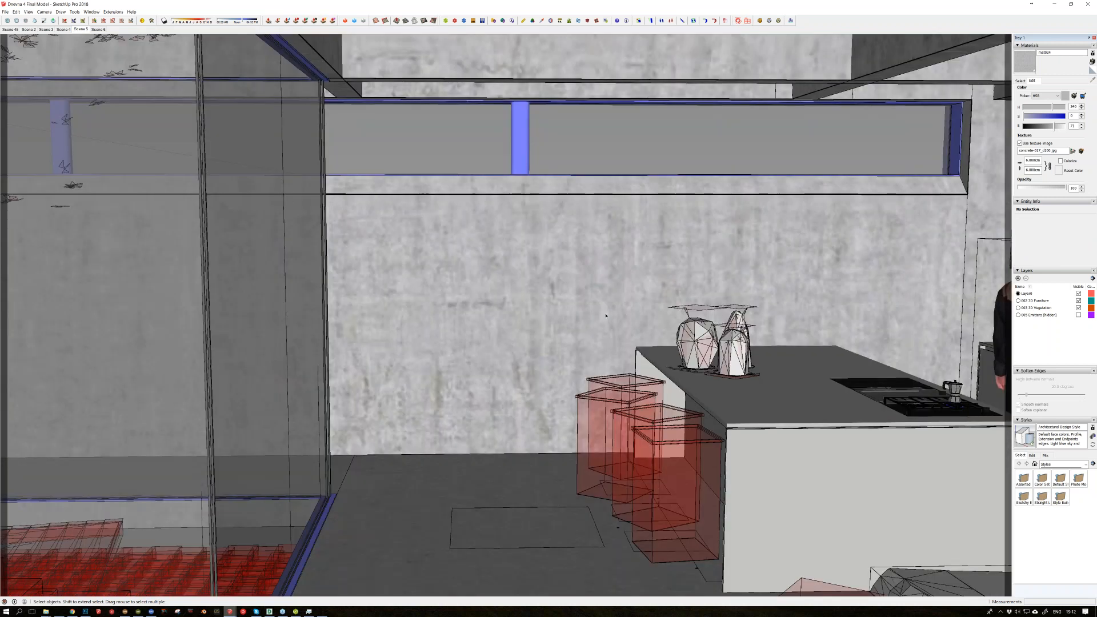
middle_drag(605, 315, 538, 242)
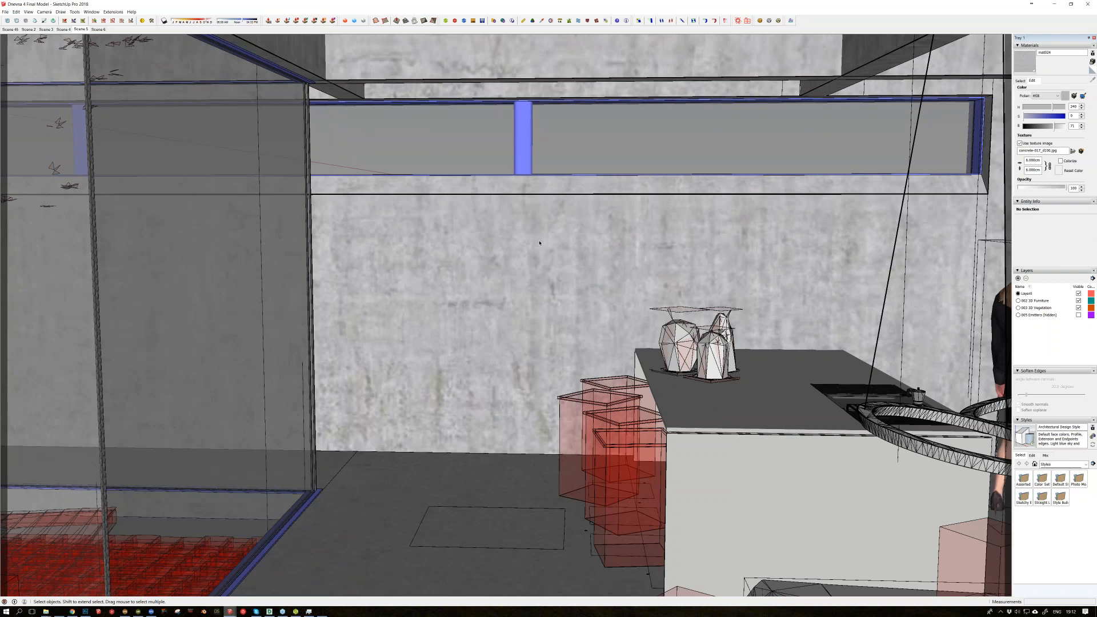
scroll(536, 238, up, 3)
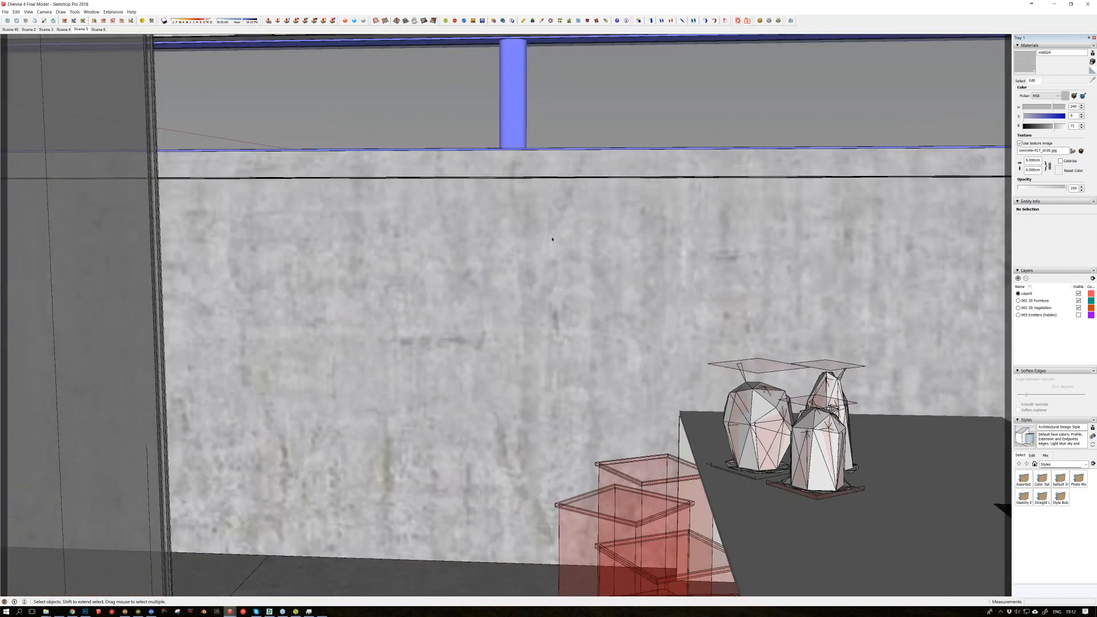
middle_drag(543, 308, 546, 303)
double_click(542, 266)
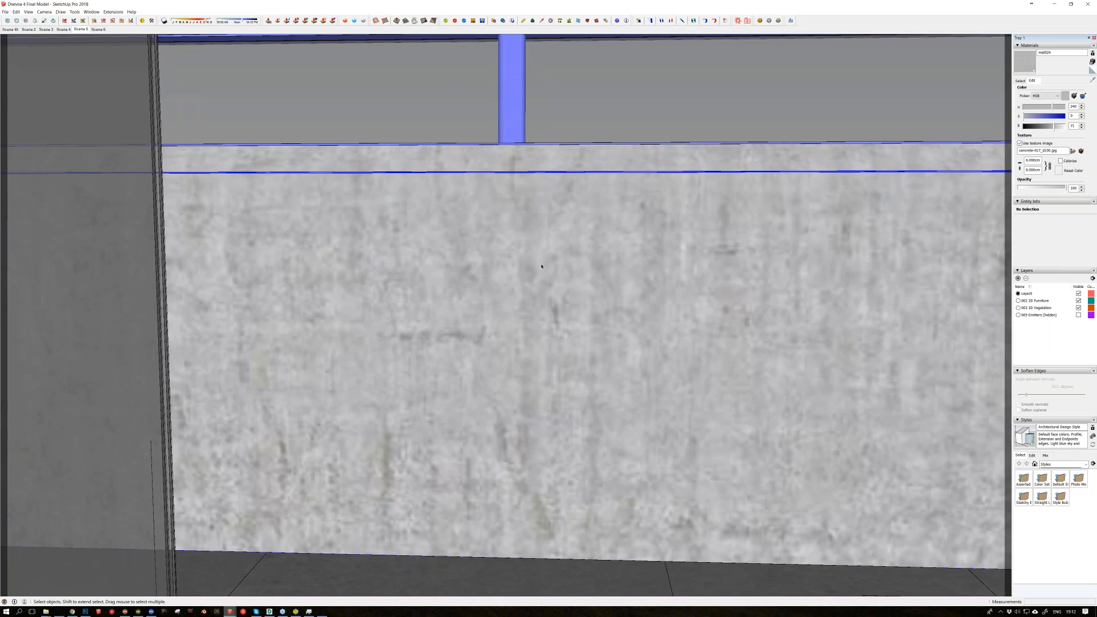
double_click(506, 245)
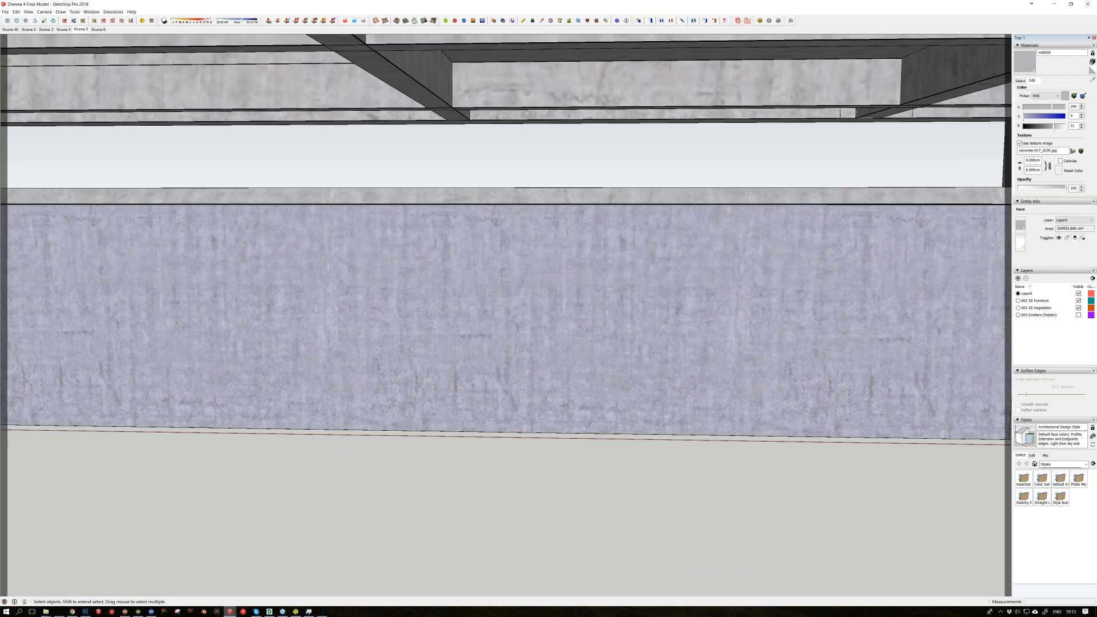
scroll(346, 298, up, 3)
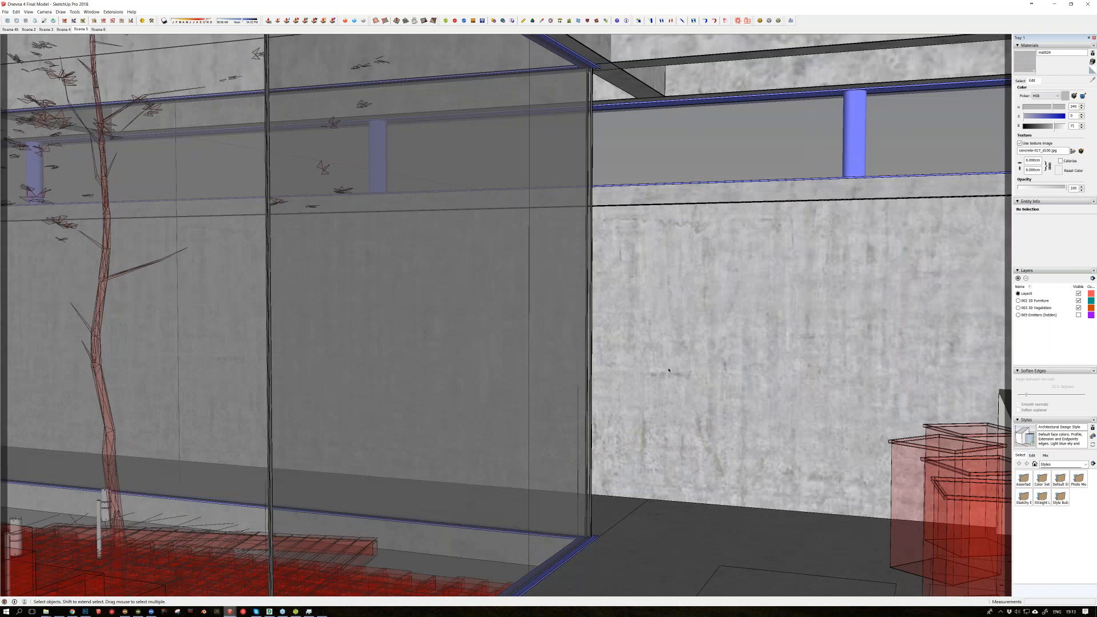
key(o)
drag(691, 384, 657, 384)
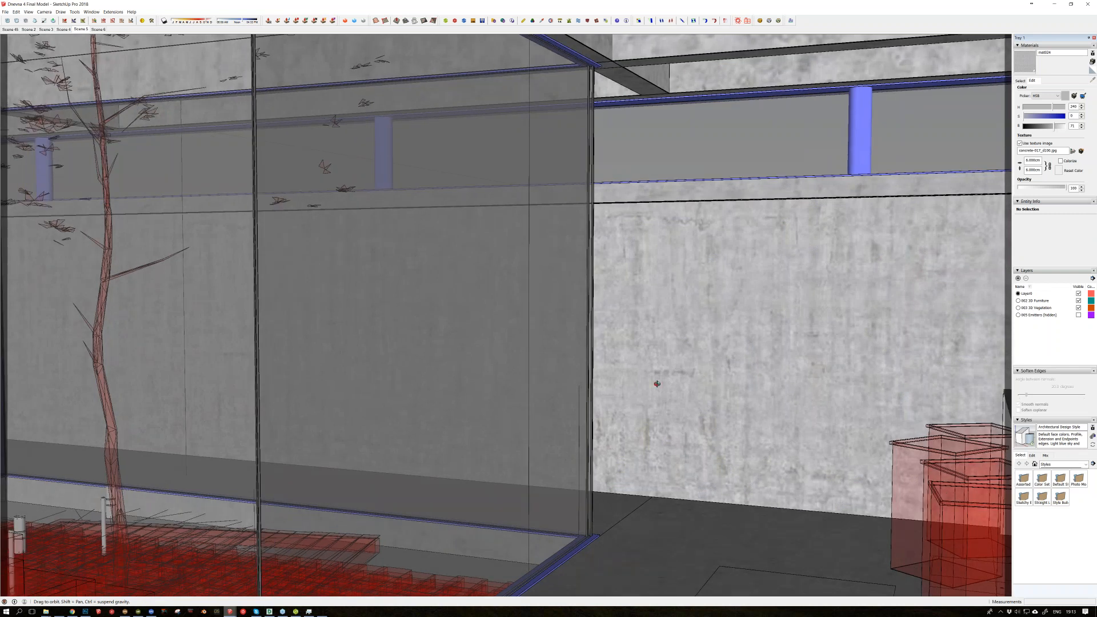
scroll(657, 384, down, 2)
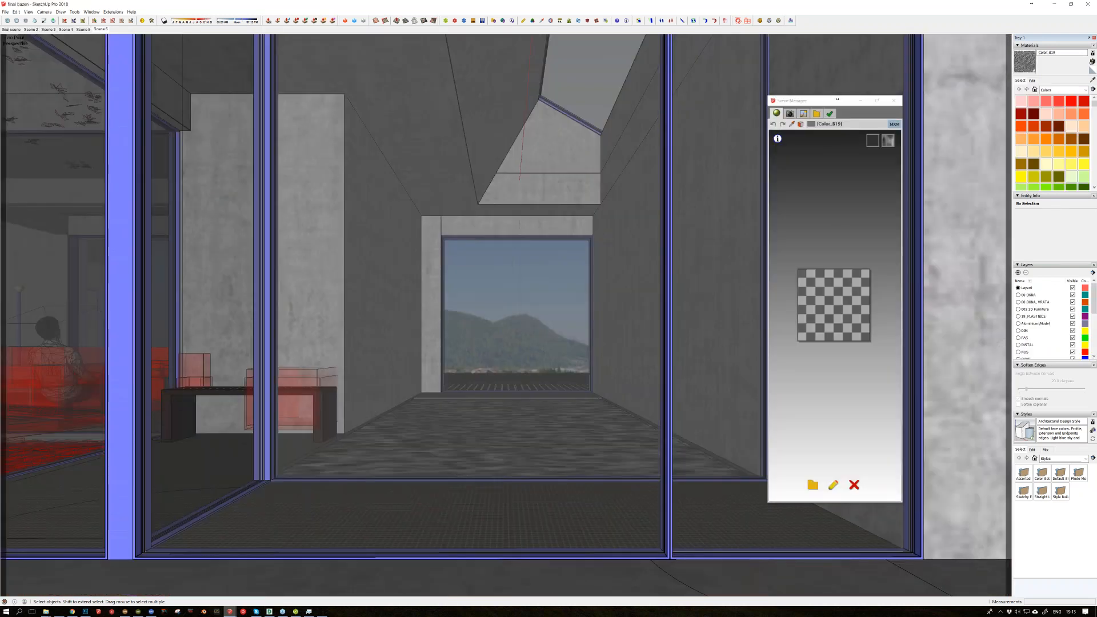
Step: Switch to the final bazen model and examine the pool room's concrete walls, water surface and tiled floor
middle_drag(479, 374, 480, 368)
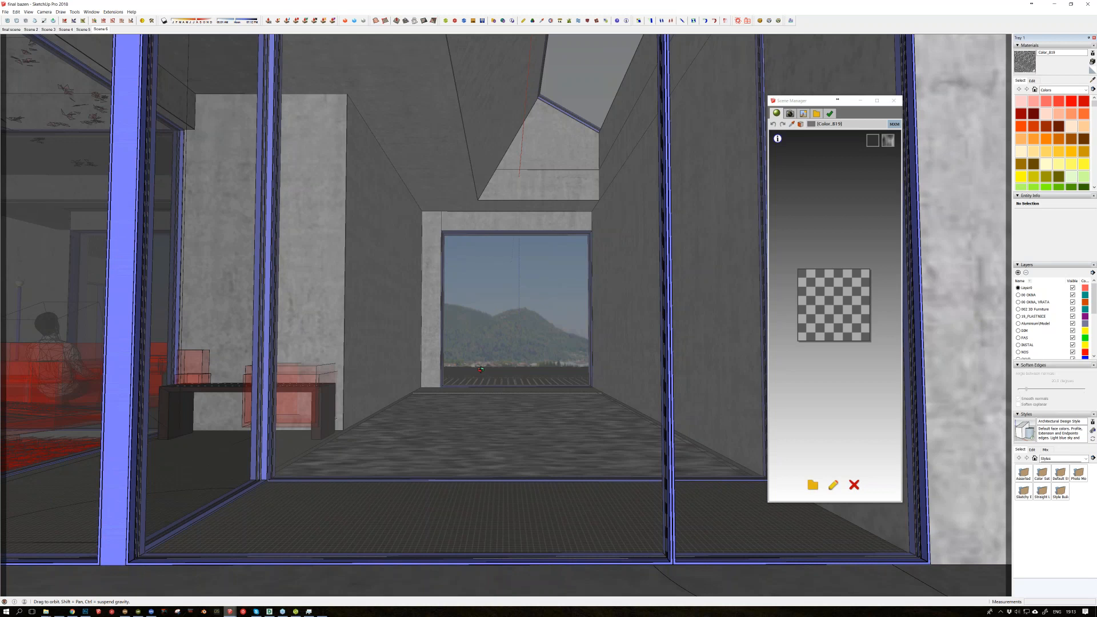
middle_drag(480, 368, 479, 343)
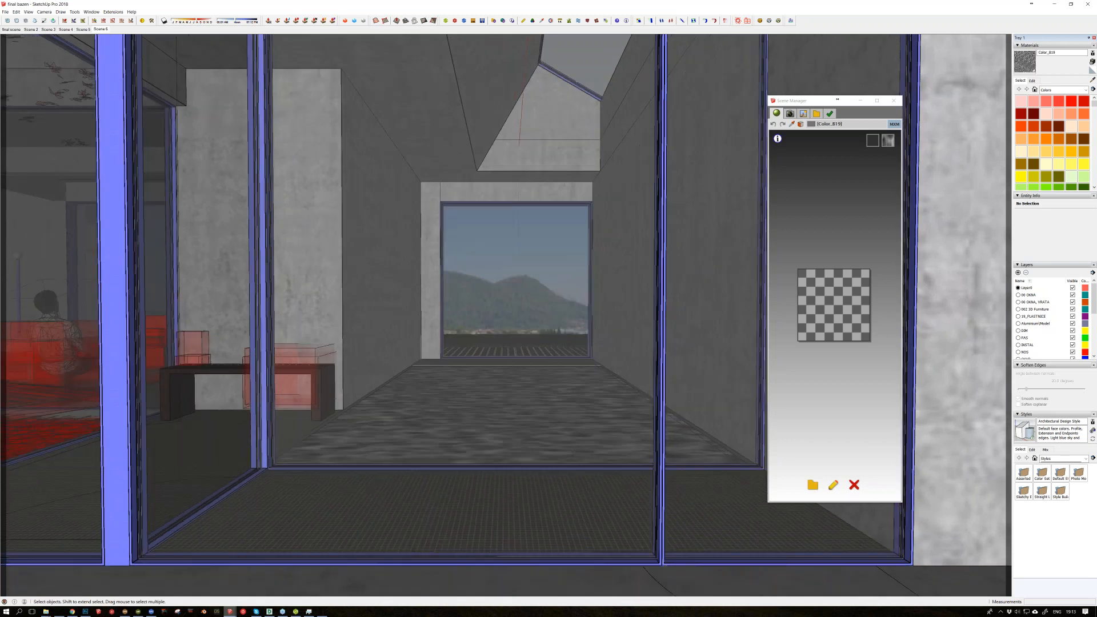
scroll(485, 335, up, 3)
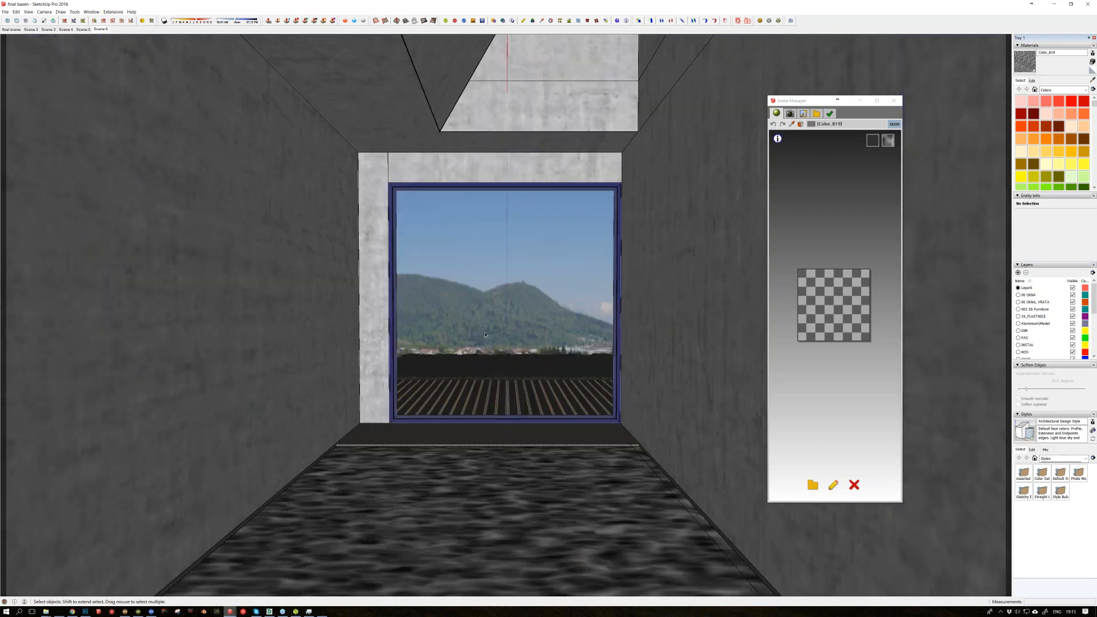
scroll(485, 334, up, 1)
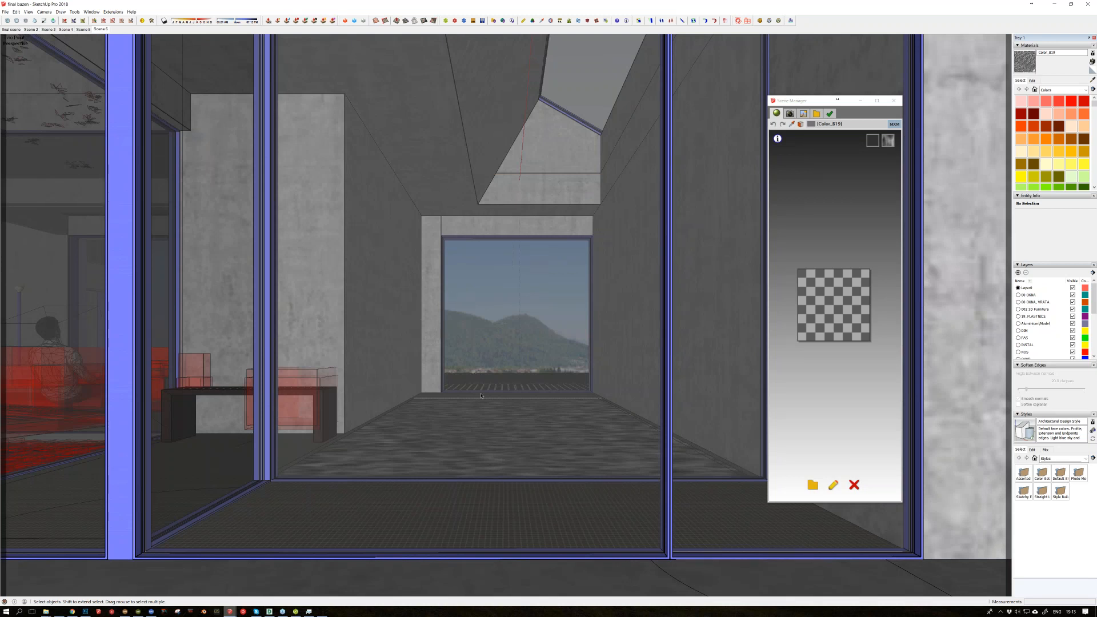
key(o)
scroll(574, 524, up, 1)
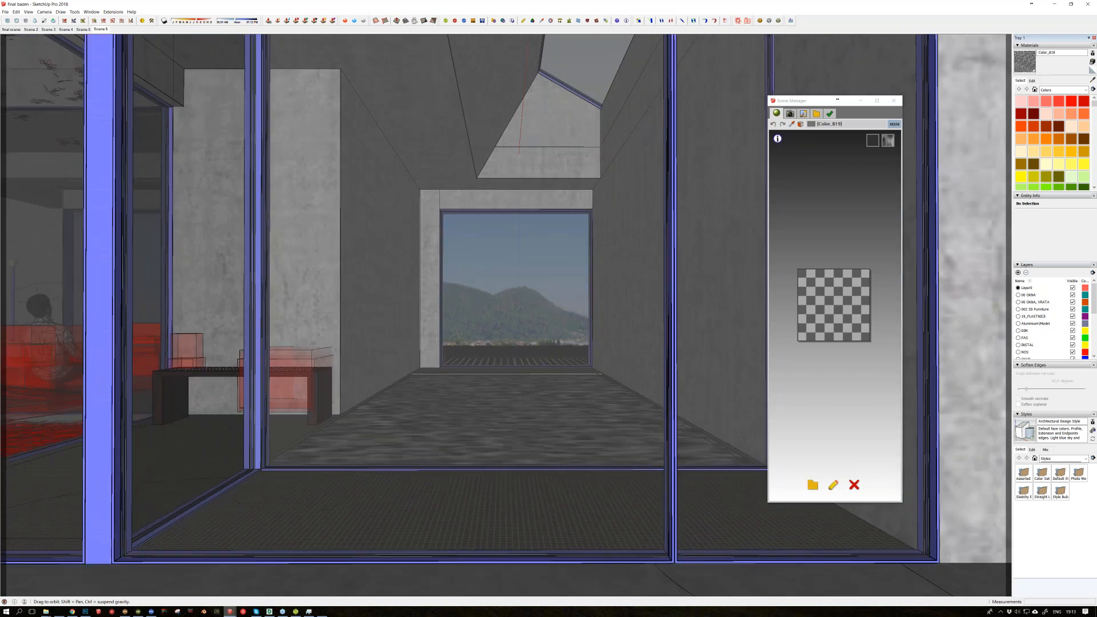
middle_drag(572, 400, 562, 485)
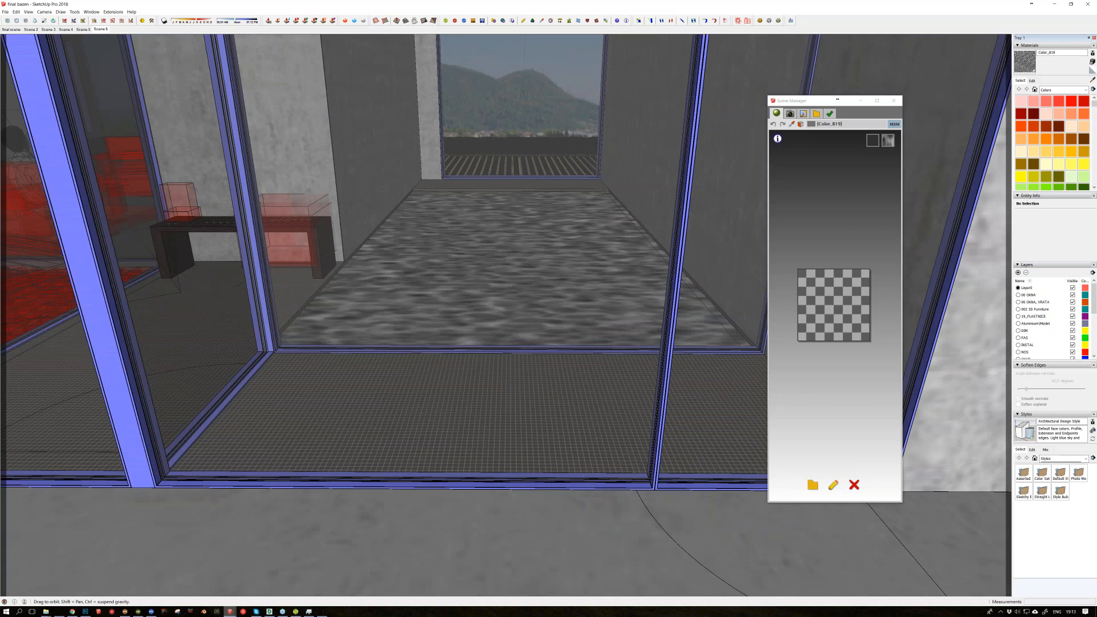
scroll(573, 378, up, 5)
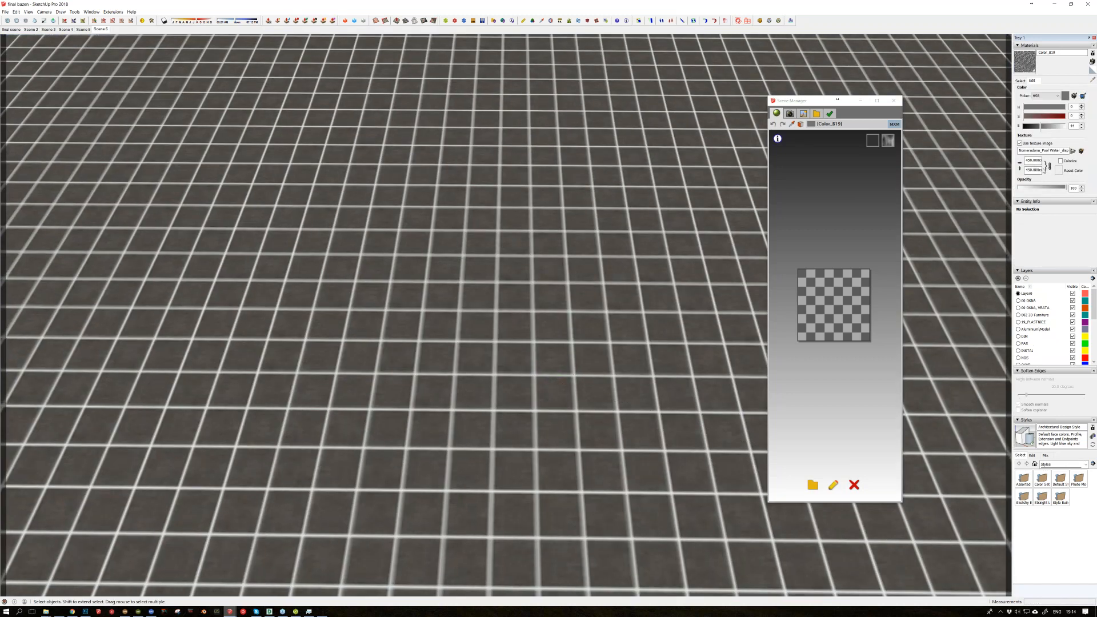
Step: Set the pool water material's texture width to 900 cm, keeping its proportions, and check the water surface in the pool scene
click(1032, 160)
key(BackSpace)
key(BackSpace)
drag(1029, 161, 1026, 161)
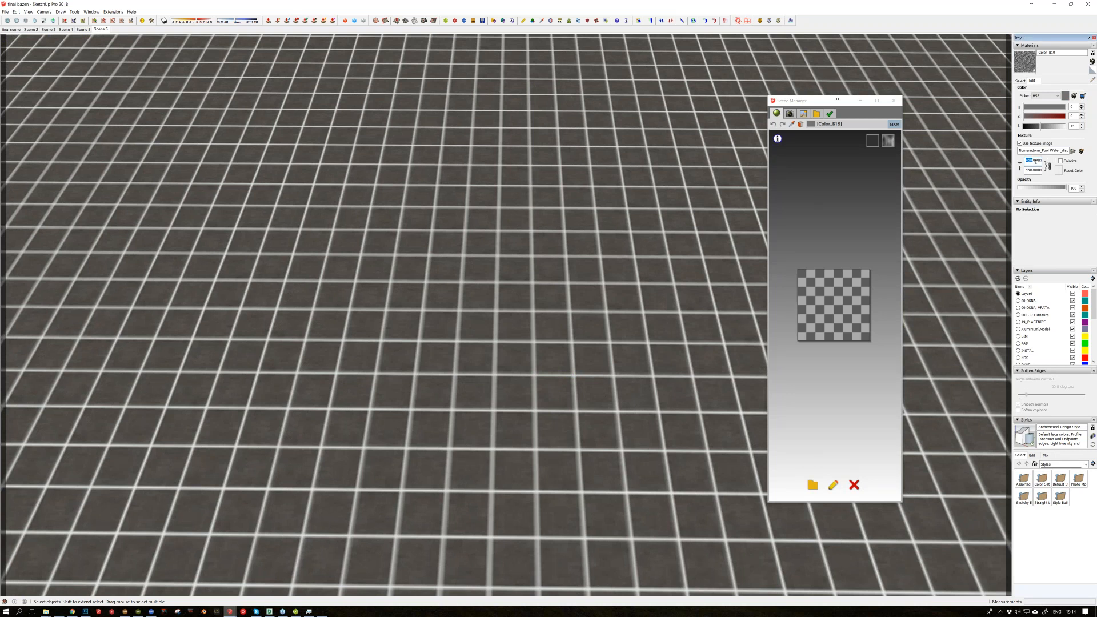
text(90)
middle_drag(547, 289, 553, 179)
click(548, 290)
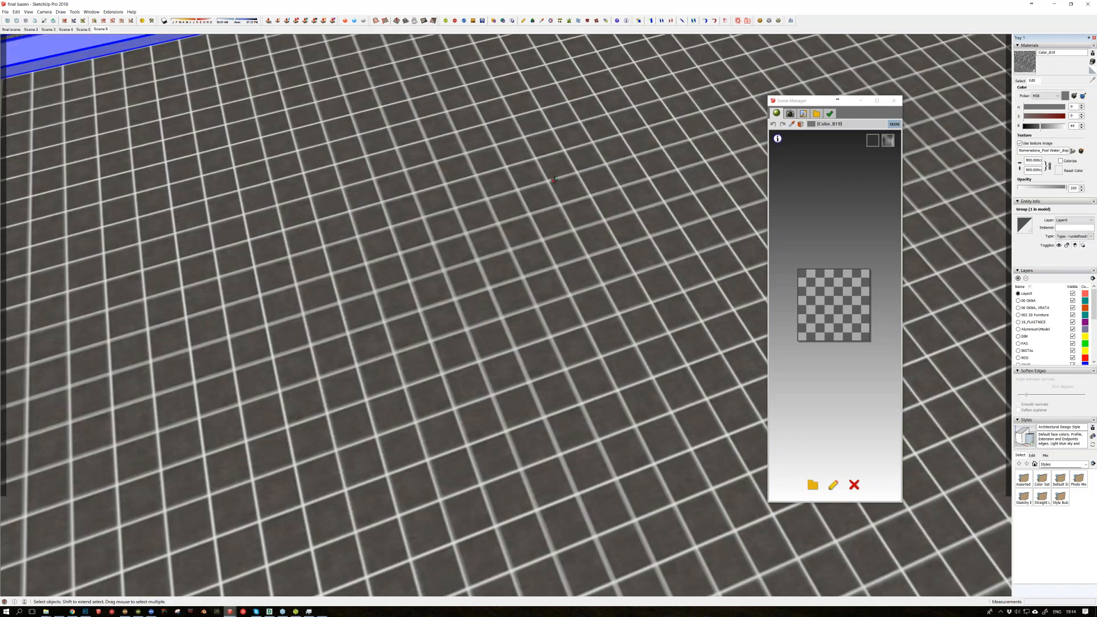
scroll(338, 188, up, 3)
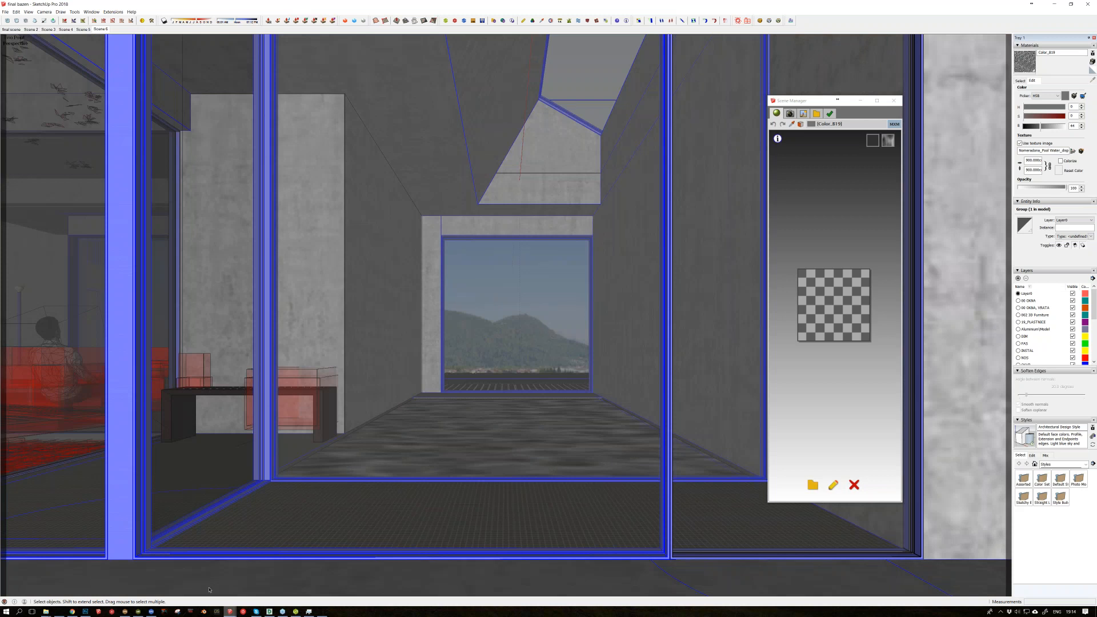
Step: Examine the living room's furniture proxies around the courtyard glazing and select the seated man component
mouse_move(85, 611)
scroll(229, 426, up, 1)
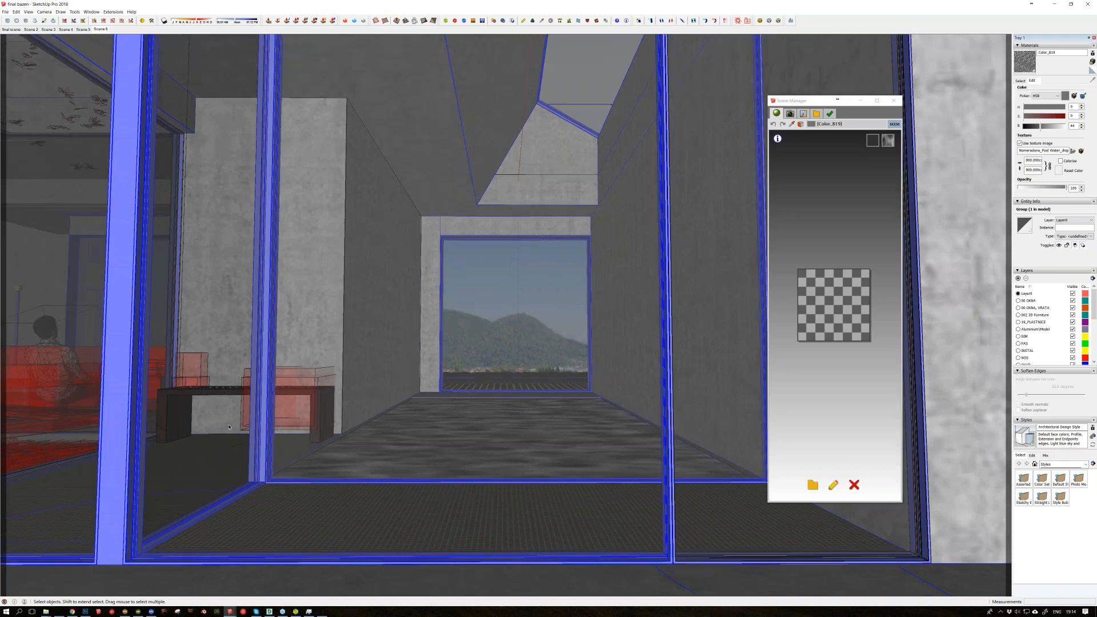
middle_drag(229, 426, 445, 399)
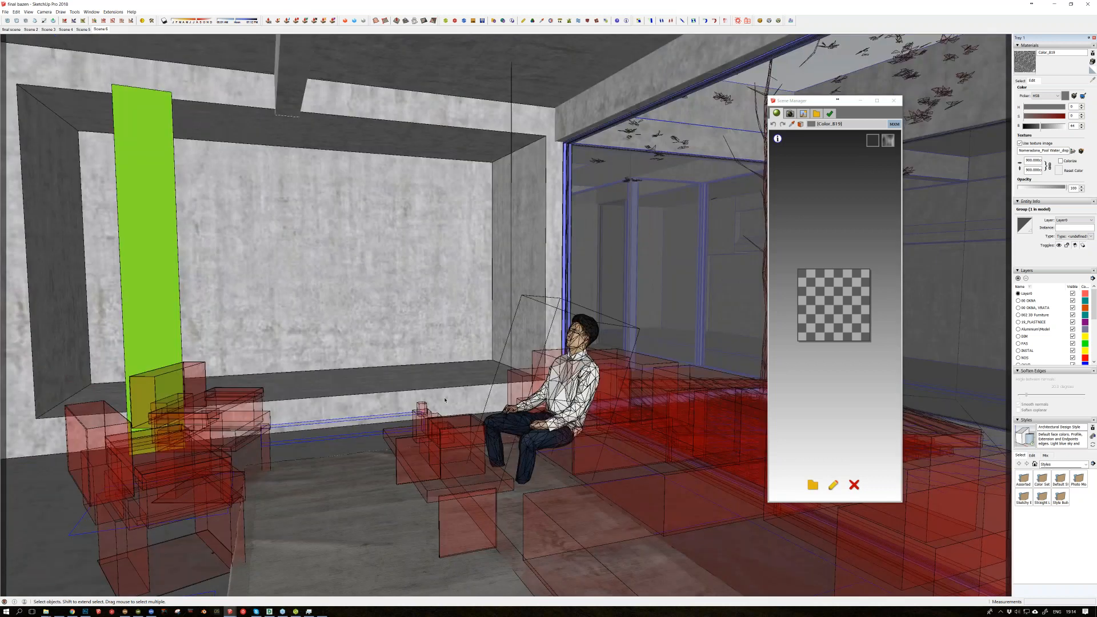
scroll(500, 367, up, 2)
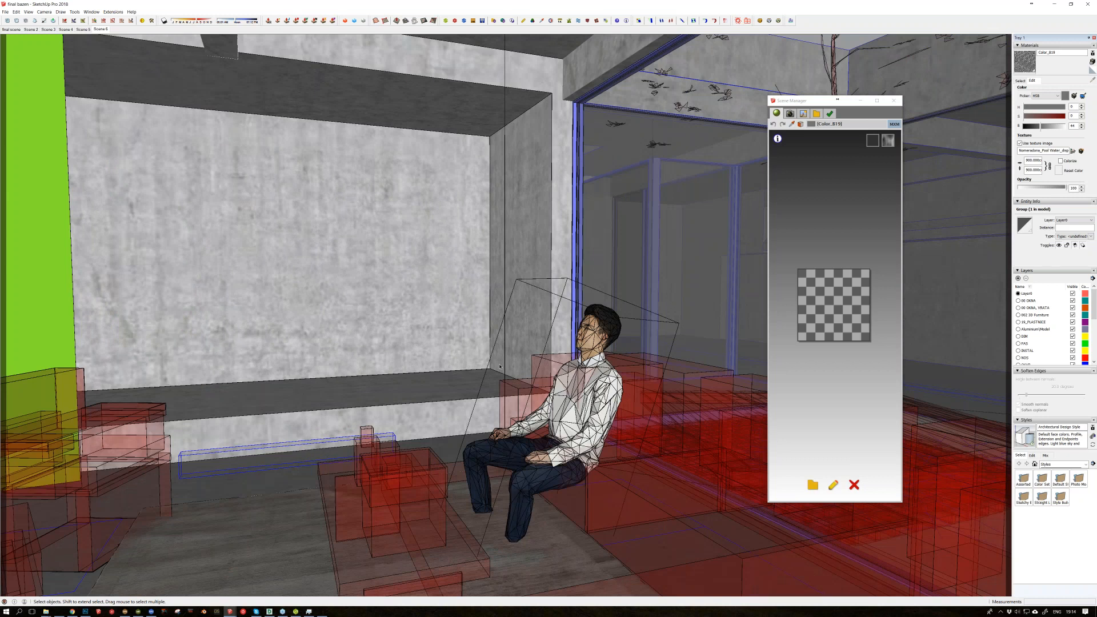
middle_drag(500, 366, 434, 371)
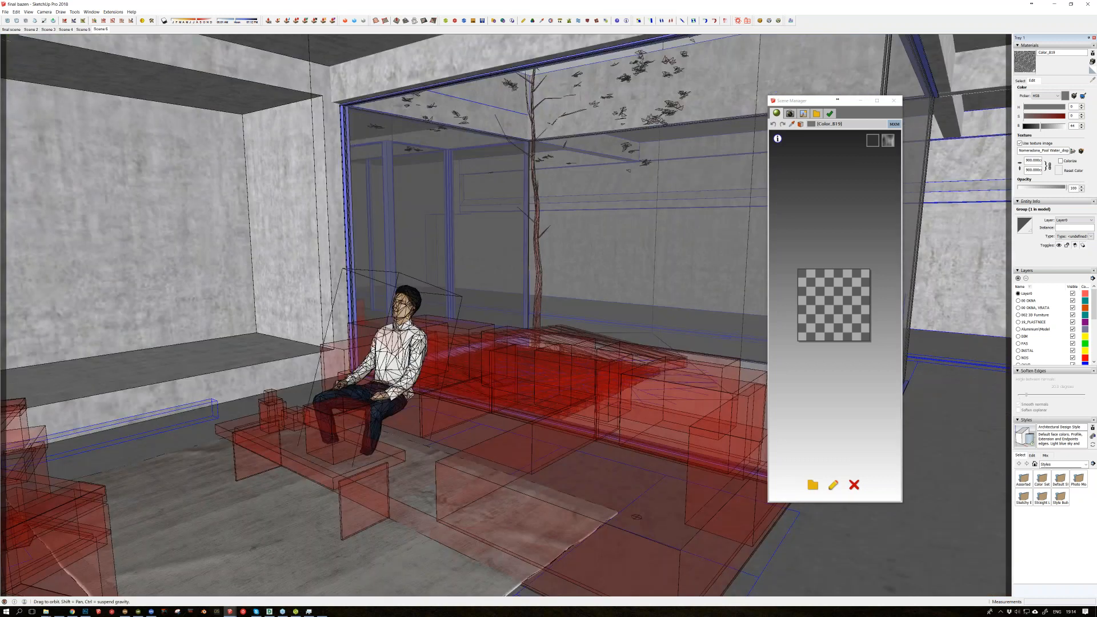
scroll(399, 356, up, 3)
middle_drag(400, 355, 373, 378)
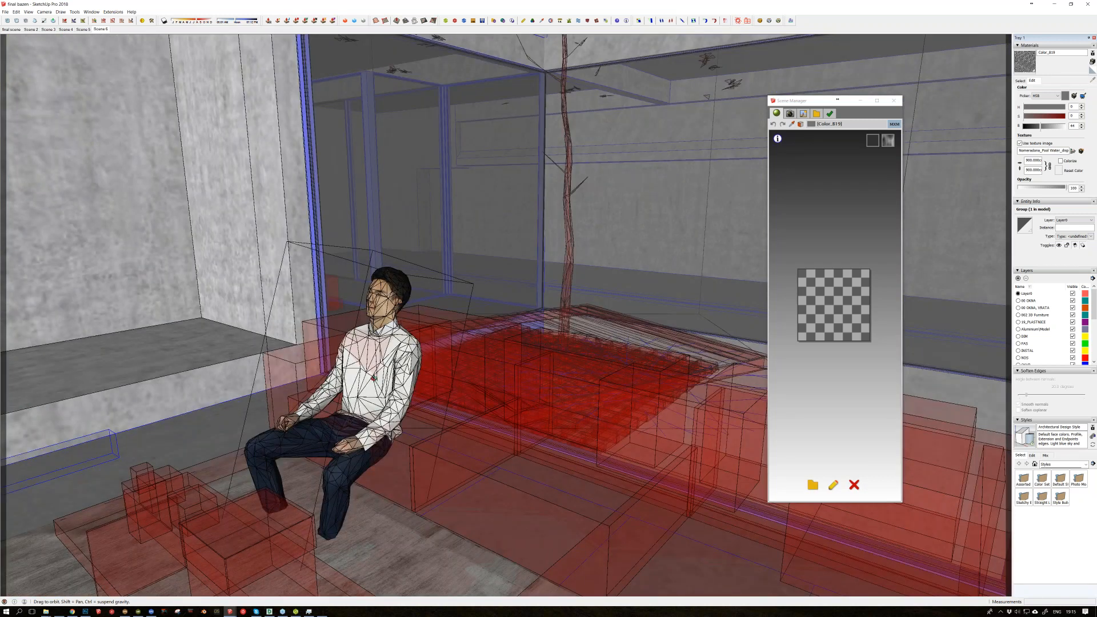
middle_drag(372, 378, 362, 335)
click(359, 331)
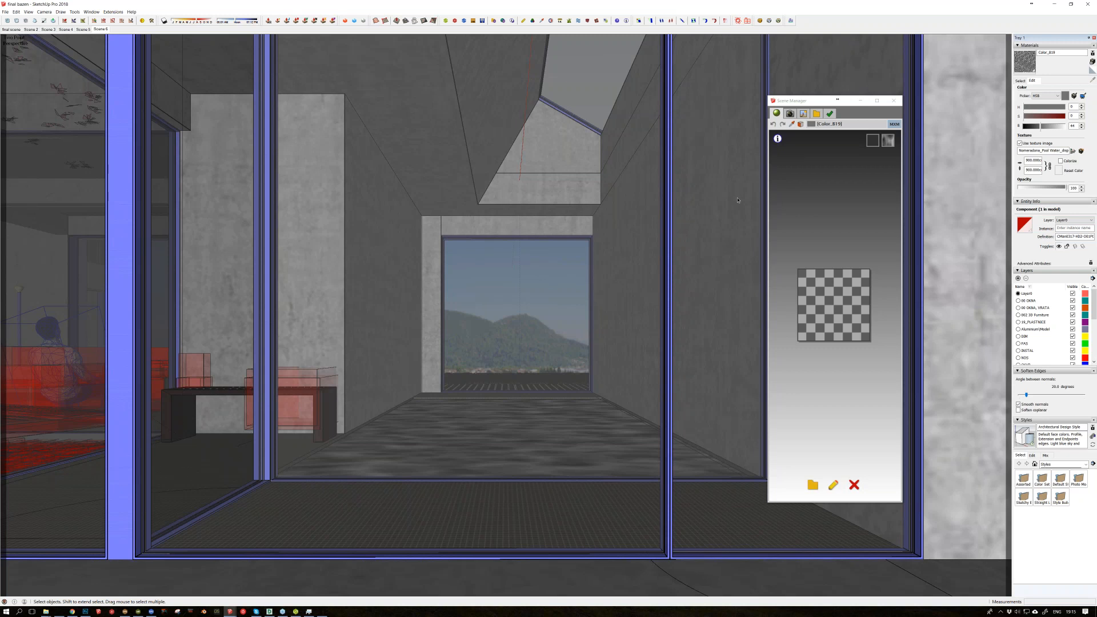
Step: Switch to Chrome and open the Villa Z project from the renderji.com gallery
mouse_move(1096, 52)
mouse_down()
mouse_move(1096, 62)
mouse_move(634, 2)
mouse_up()
click(373, 250)
click(72, 612)
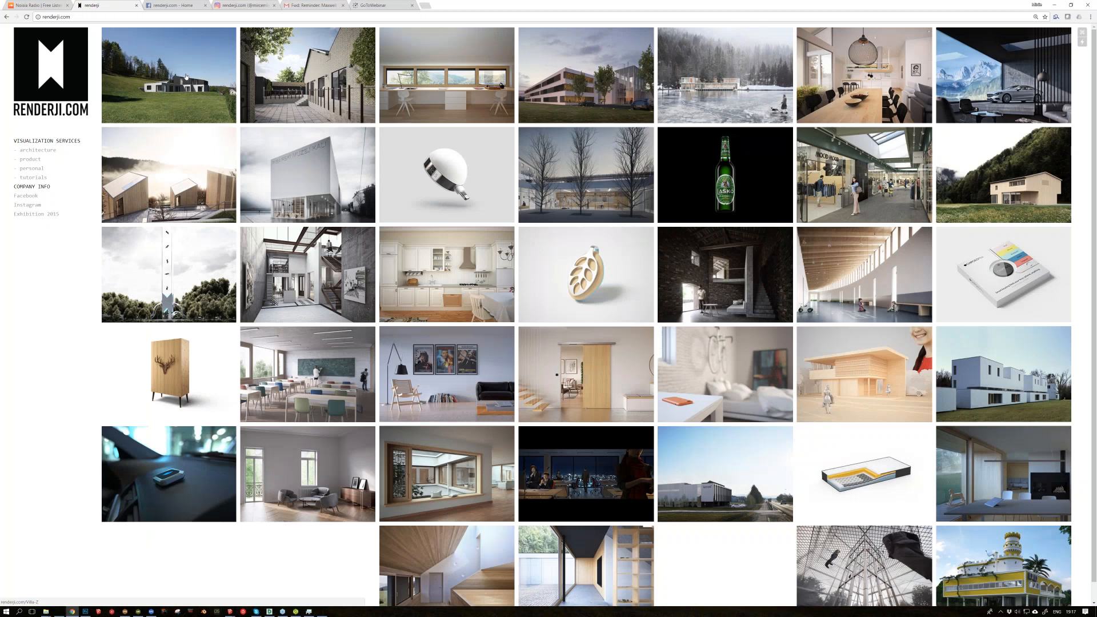
click(185, 77)
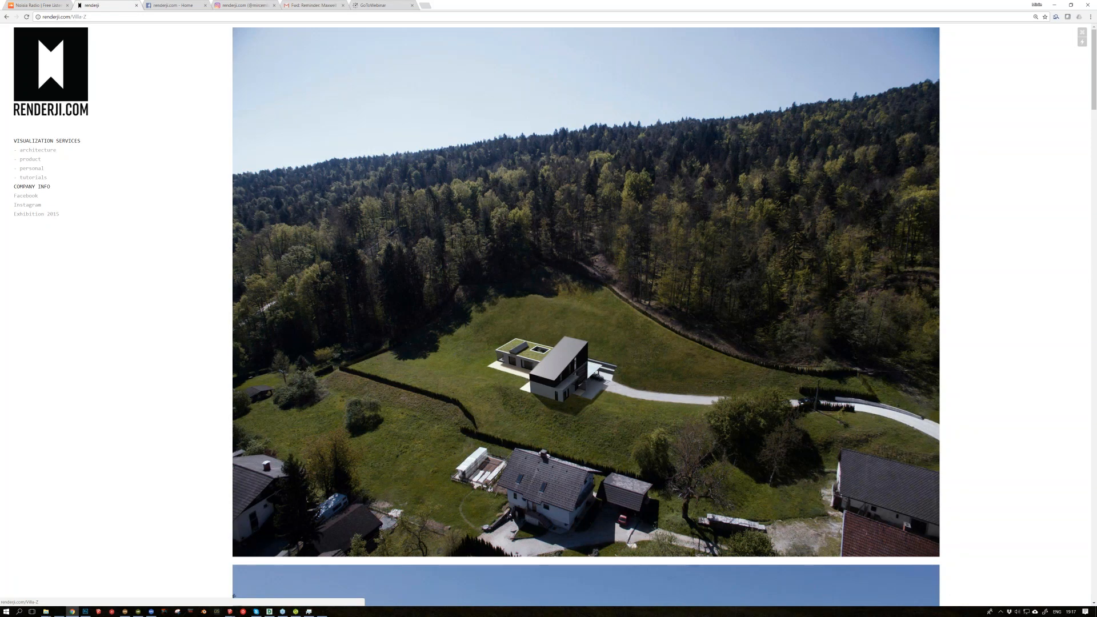
Step: Look through the published Villa Z renders, from the aerial view through the living room and kitchen to the pool and top-down interior
scroll(587, 264, down, 2)
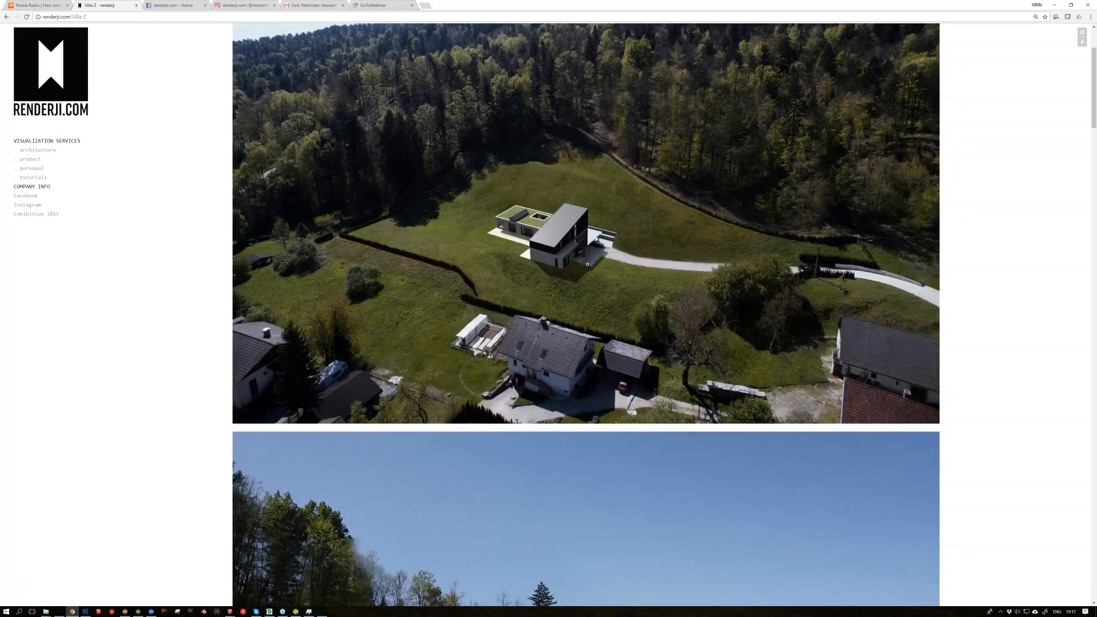
scroll(587, 264, down, 12)
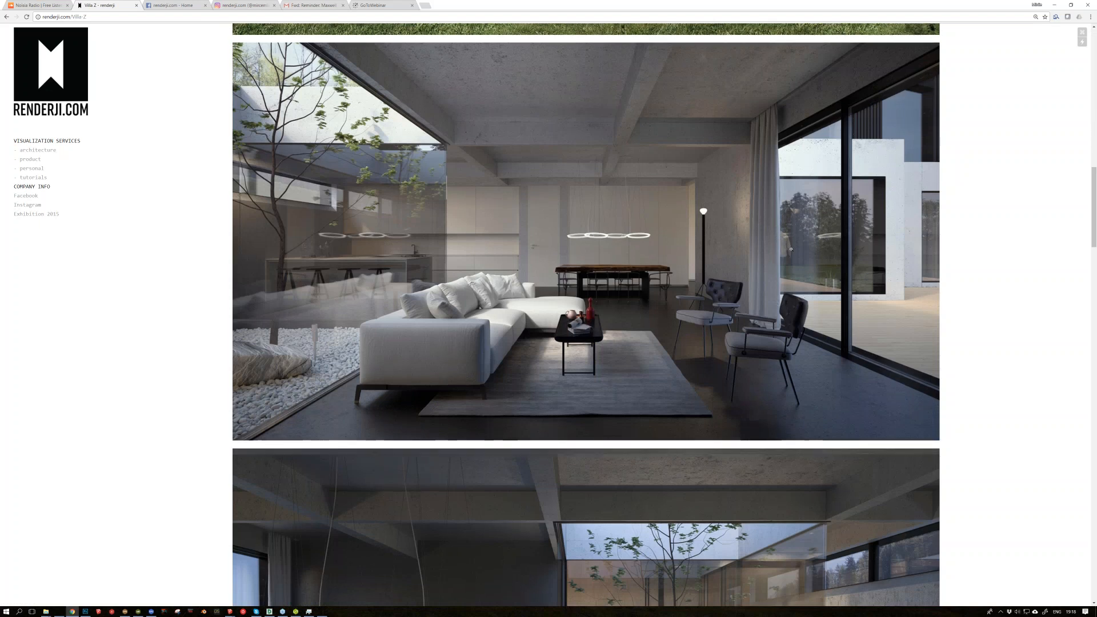
scroll(821, 115, down, 2)
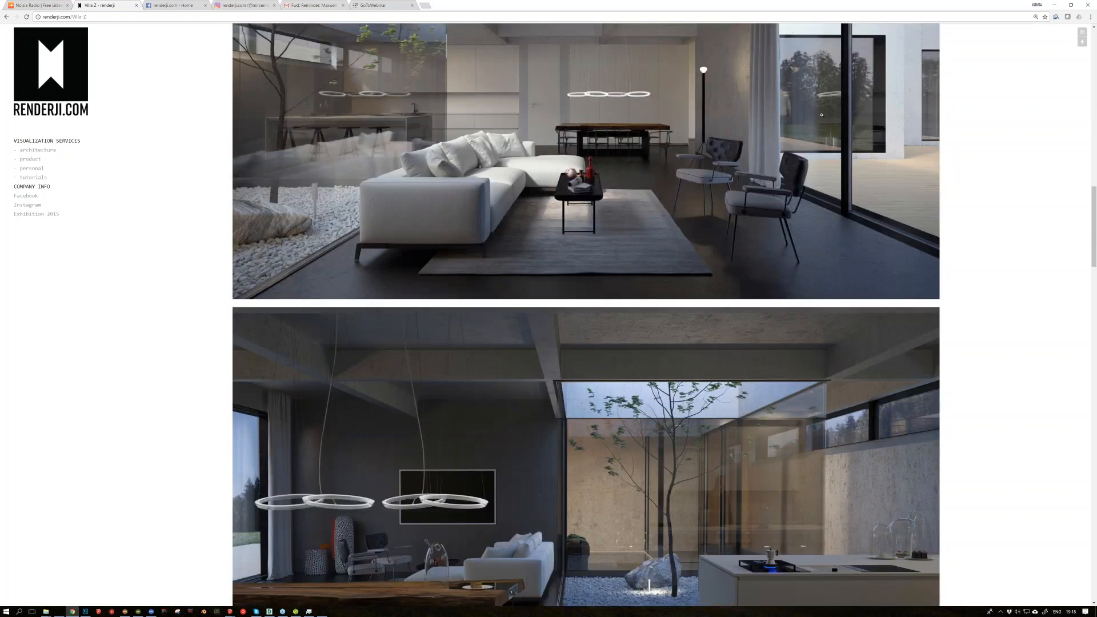
scroll(625, 385, down, 10)
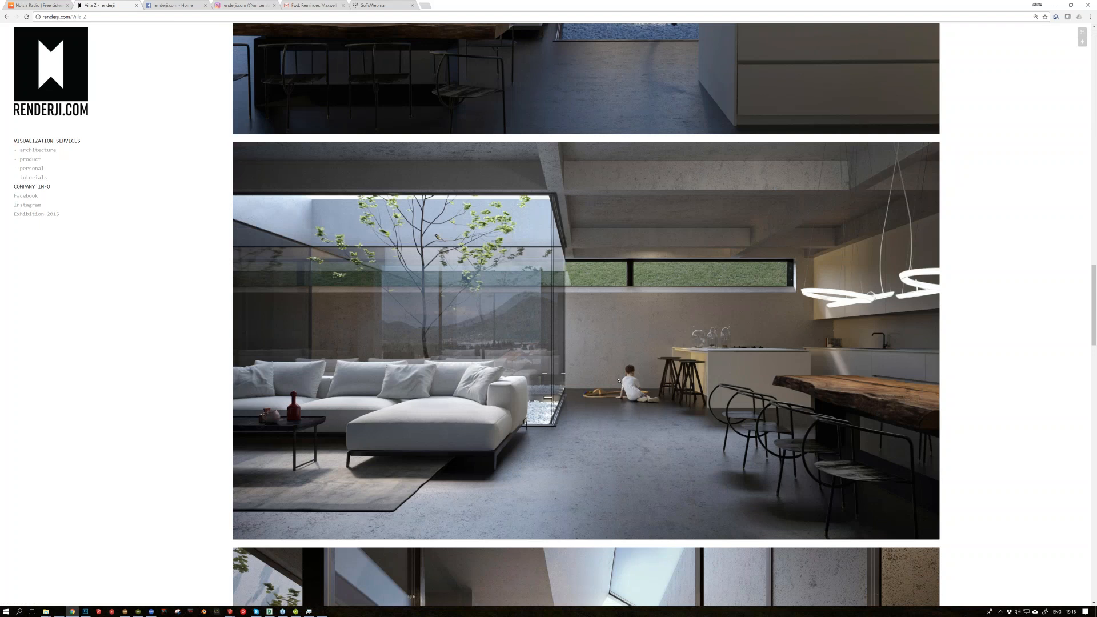
scroll(614, 384, down, 1)
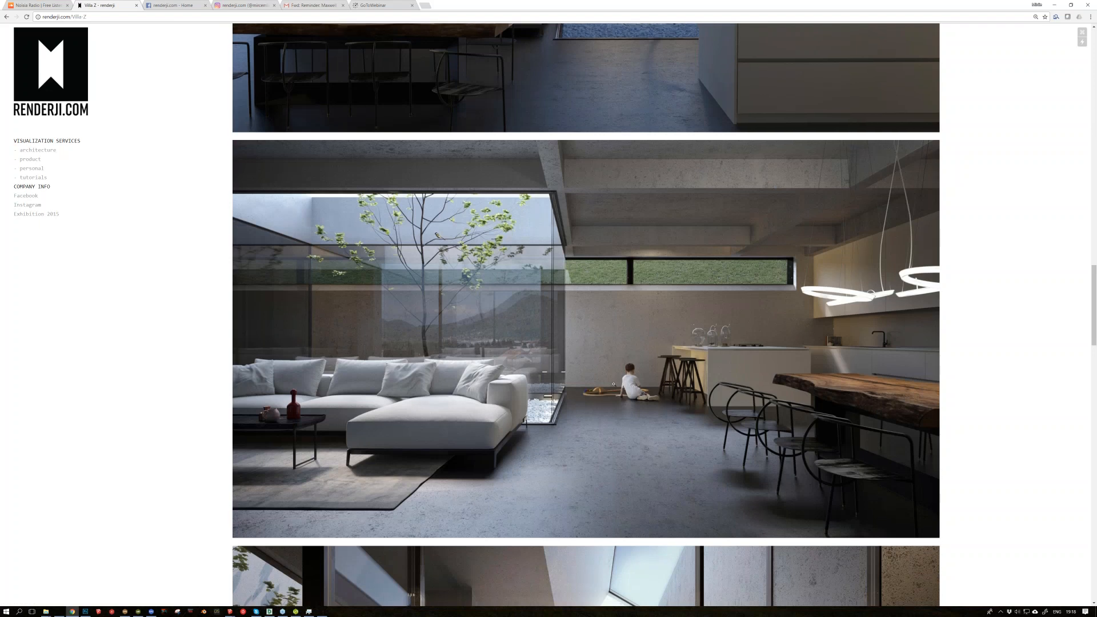
scroll(613, 384, down, 1)
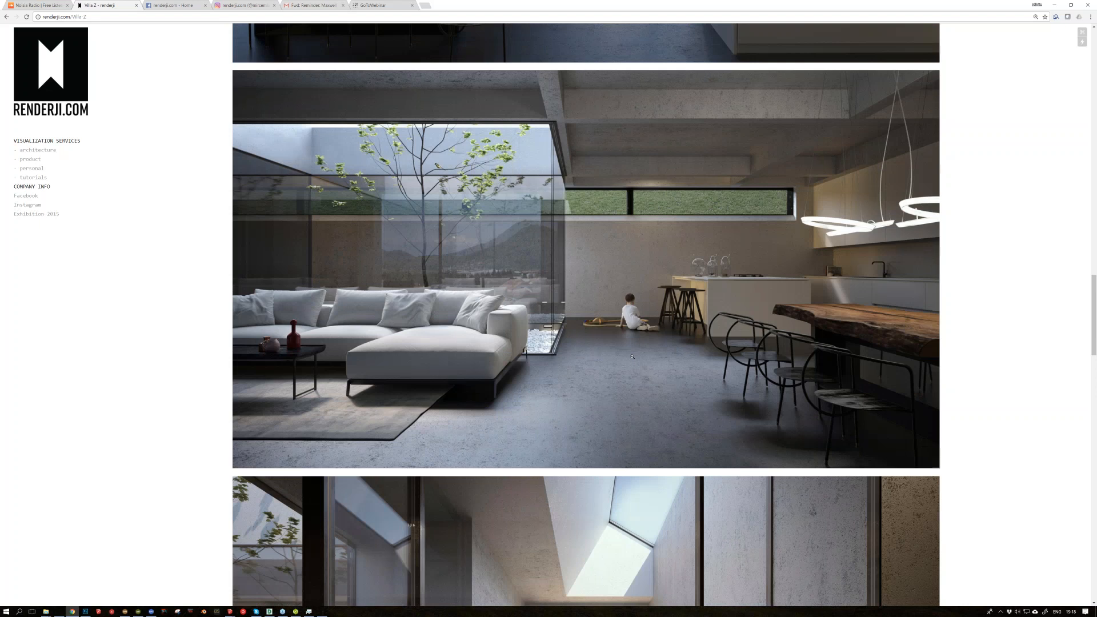
scroll(632, 356, down, 1)
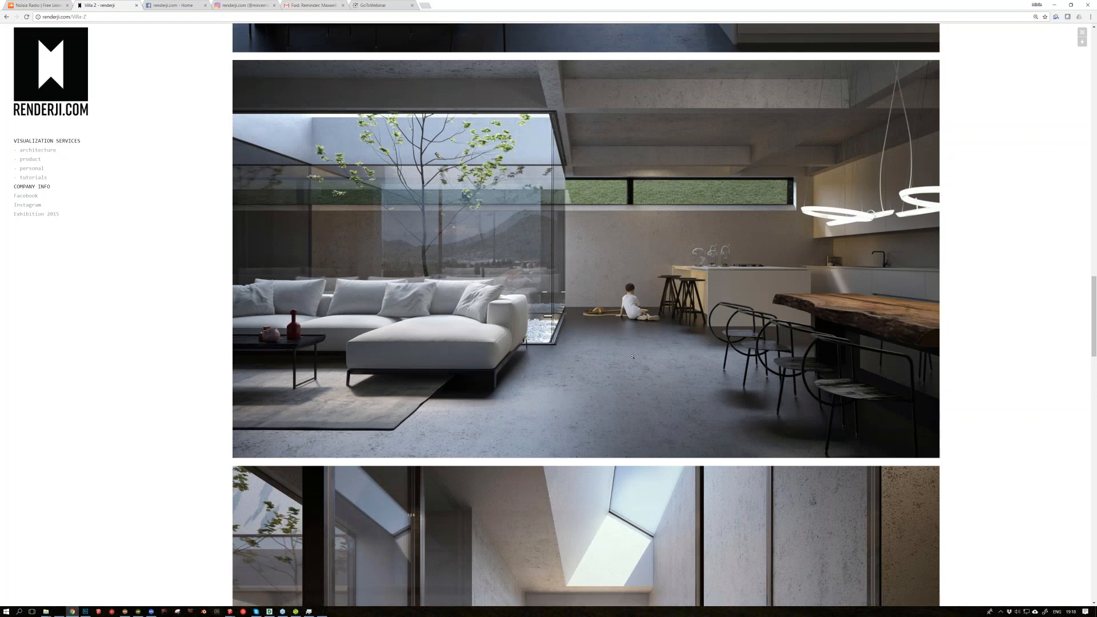
scroll(632, 357, down, 6)
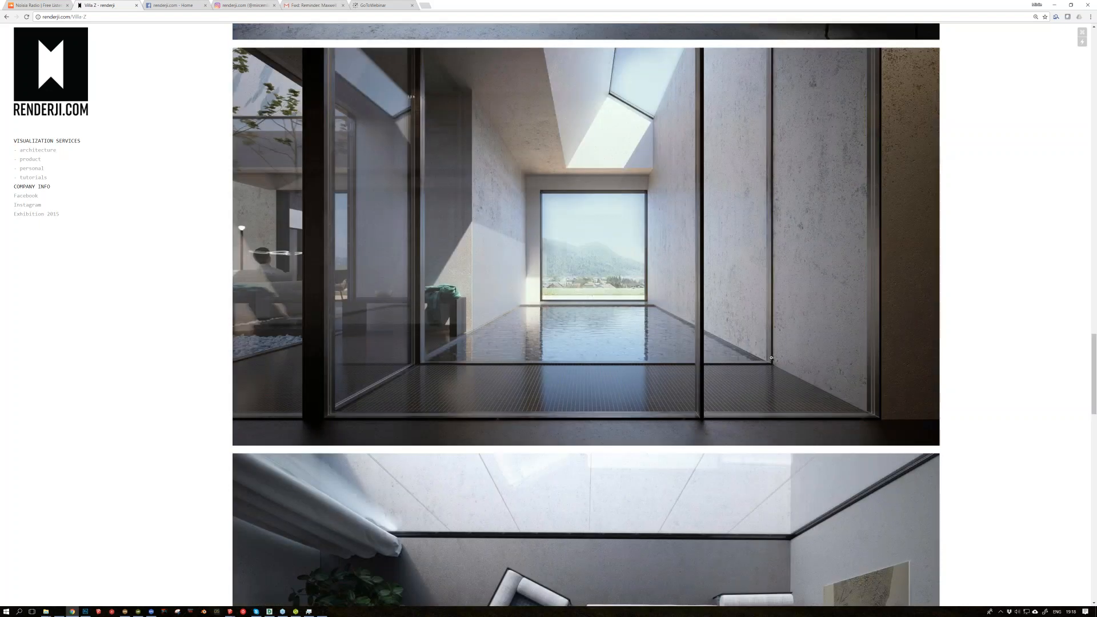
scroll(539, 311, down, 4)
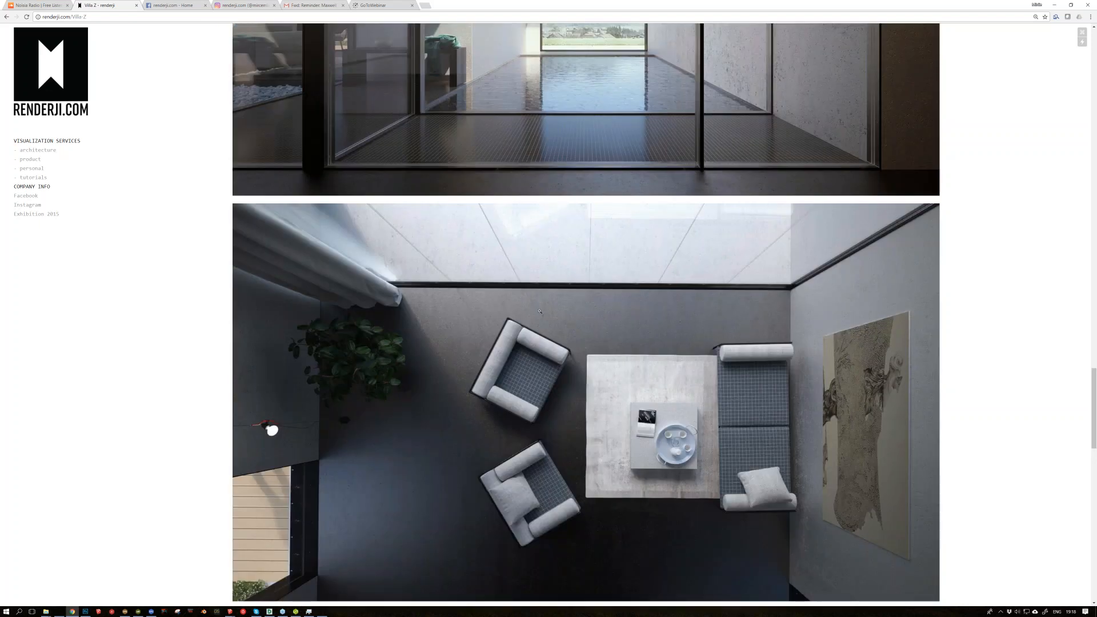
Step: Look through the remaining Villa Z renders down to the project description, and switch back to SketchUp
scroll(539, 311, down, 2)
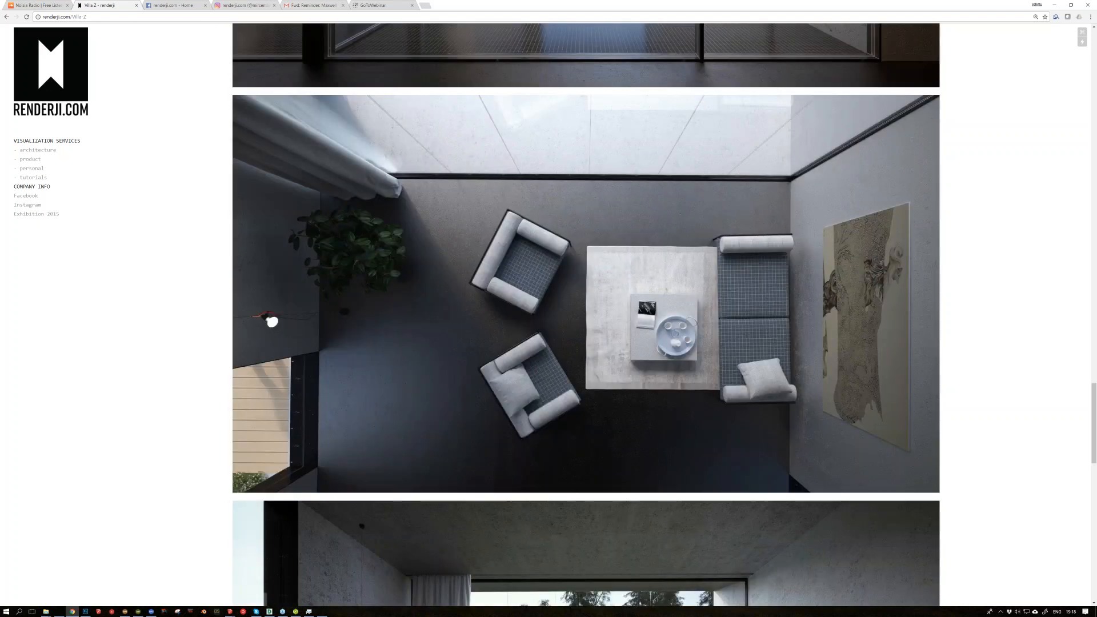
scroll(973, 317, down, 7)
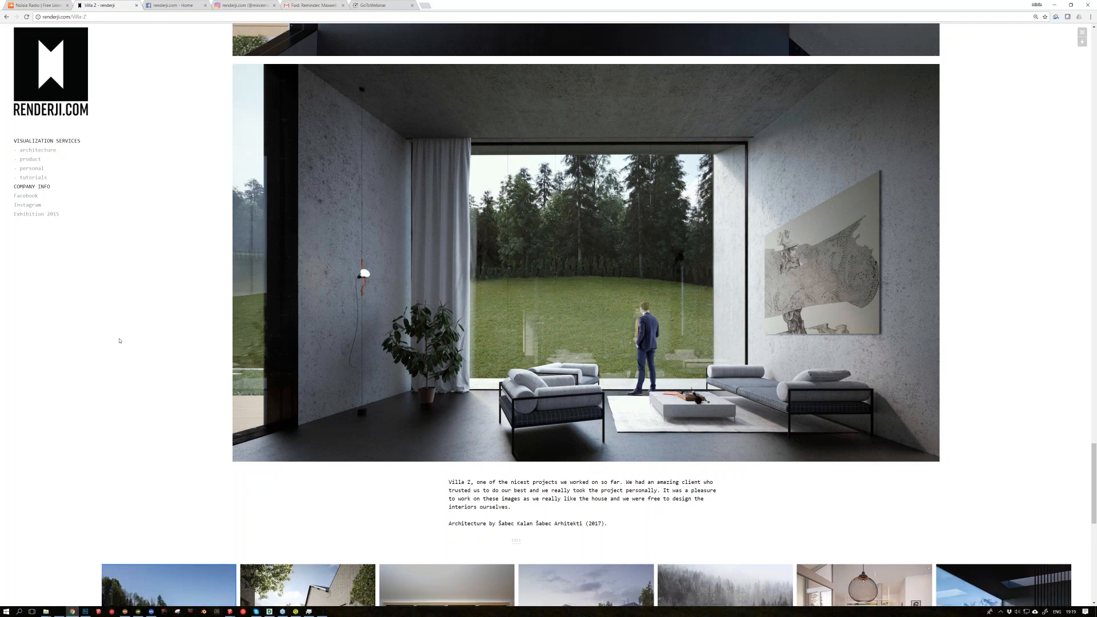
scroll(119, 341, down, 2)
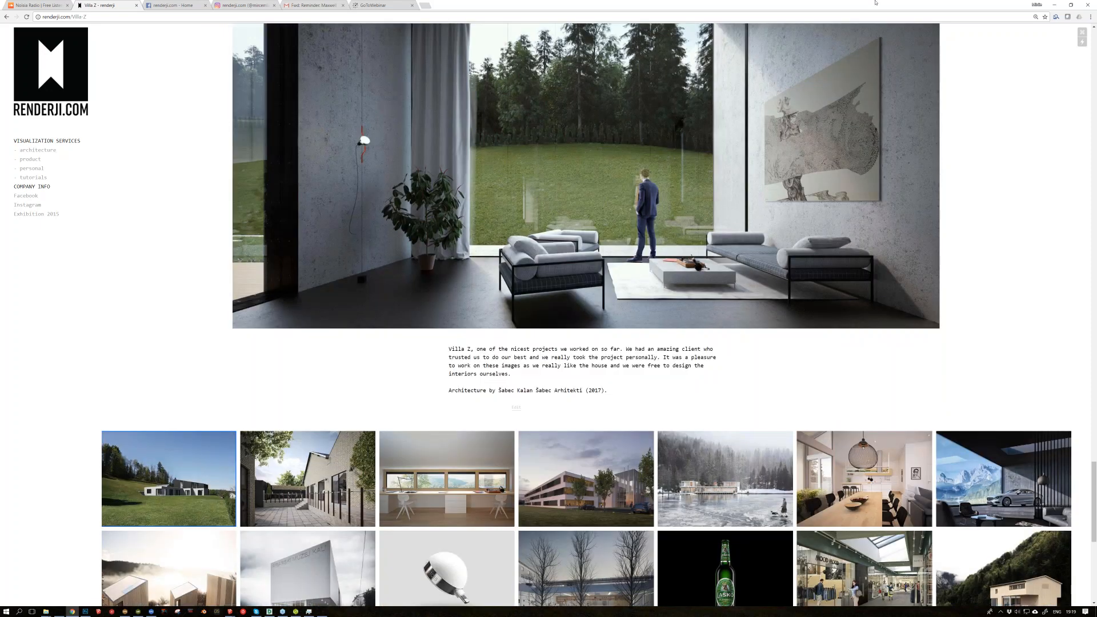
click(1054, 5)
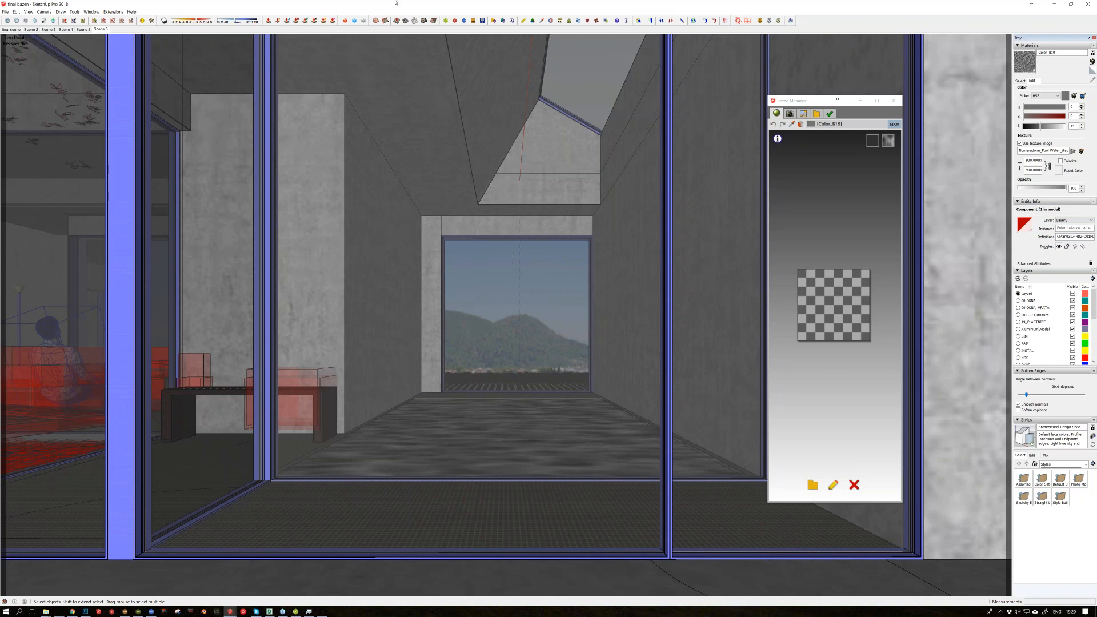
Step: Open the concrete wall beside the bench for editing and draw a tall rectangular test box next to it
key(o)
scroll(306, 396, up, 1)
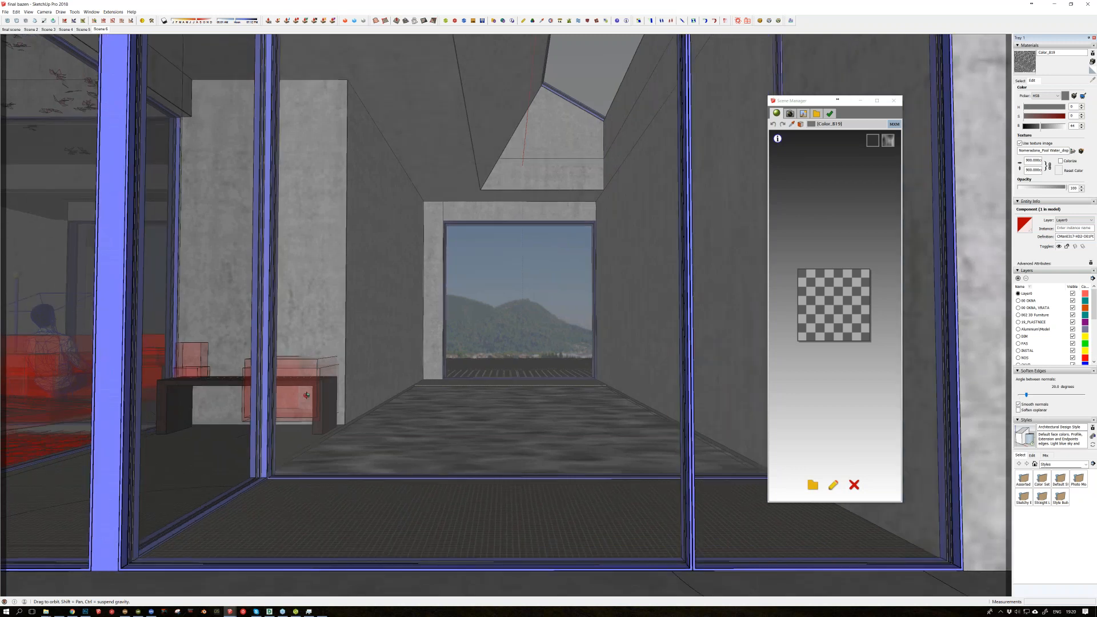
middle_drag(306, 396, 307, 410)
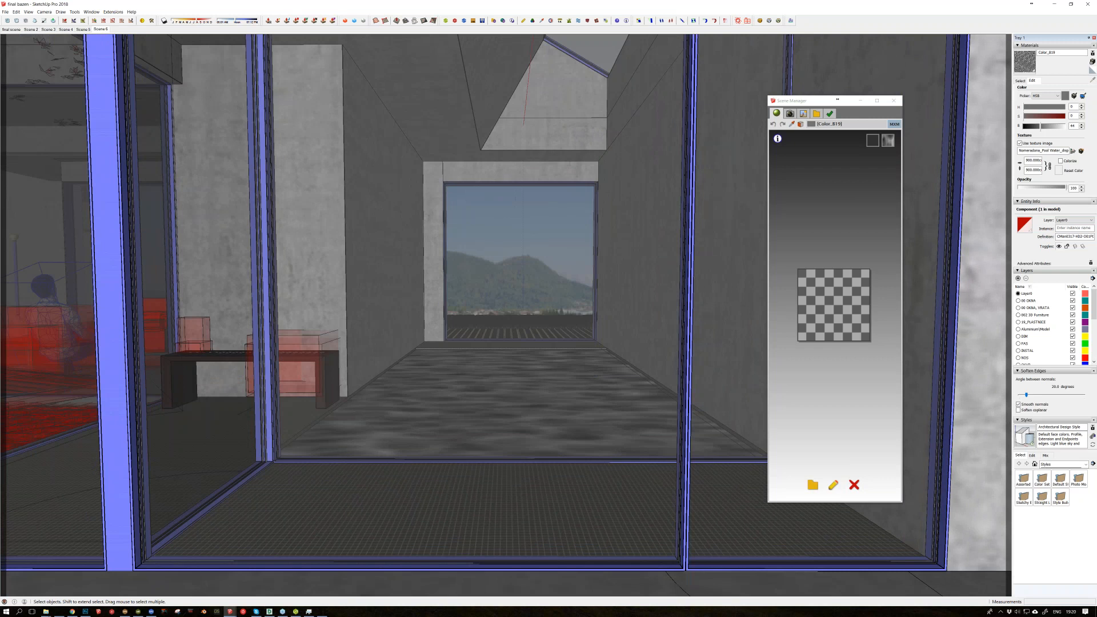
scroll(422, 330, up, 3)
middle_drag(422, 330, 396, 384)
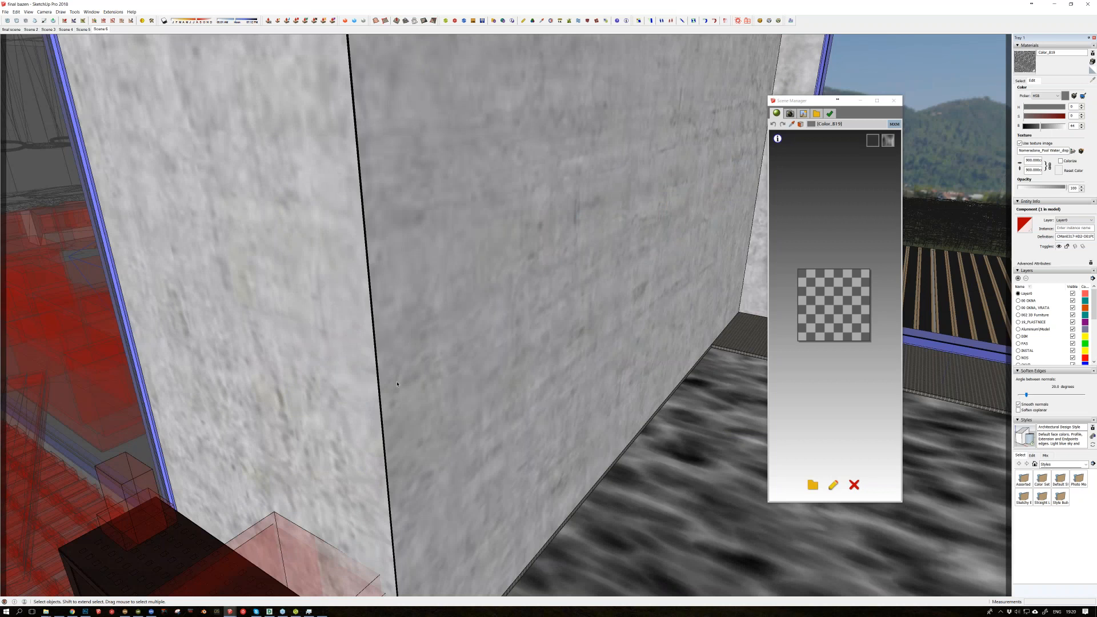
double_click(397, 384)
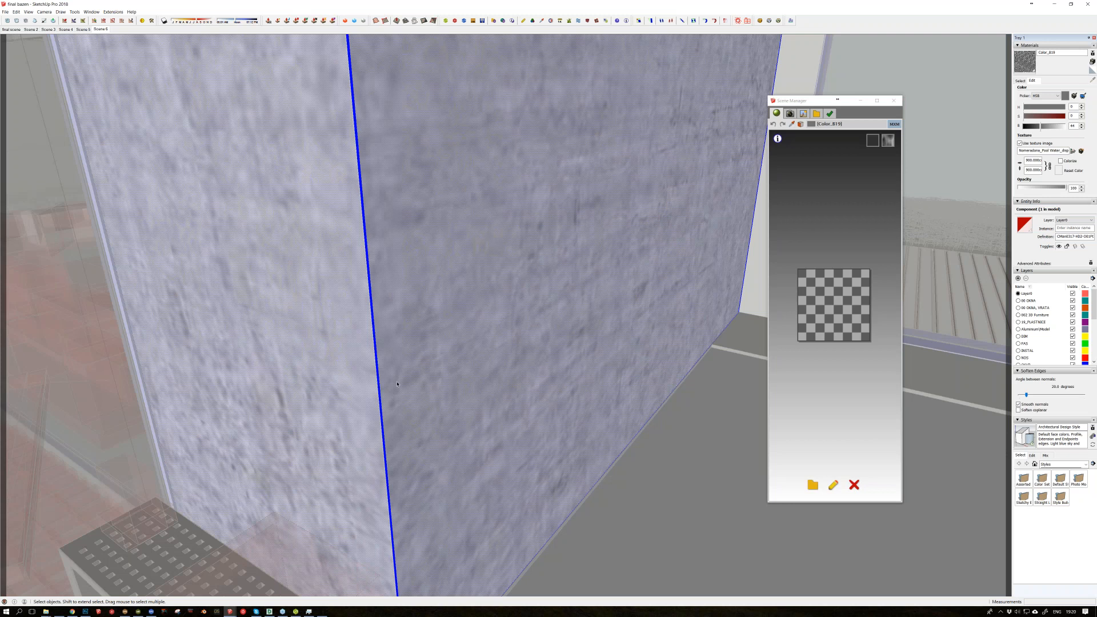
middle_drag(397, 384, 561, 374)
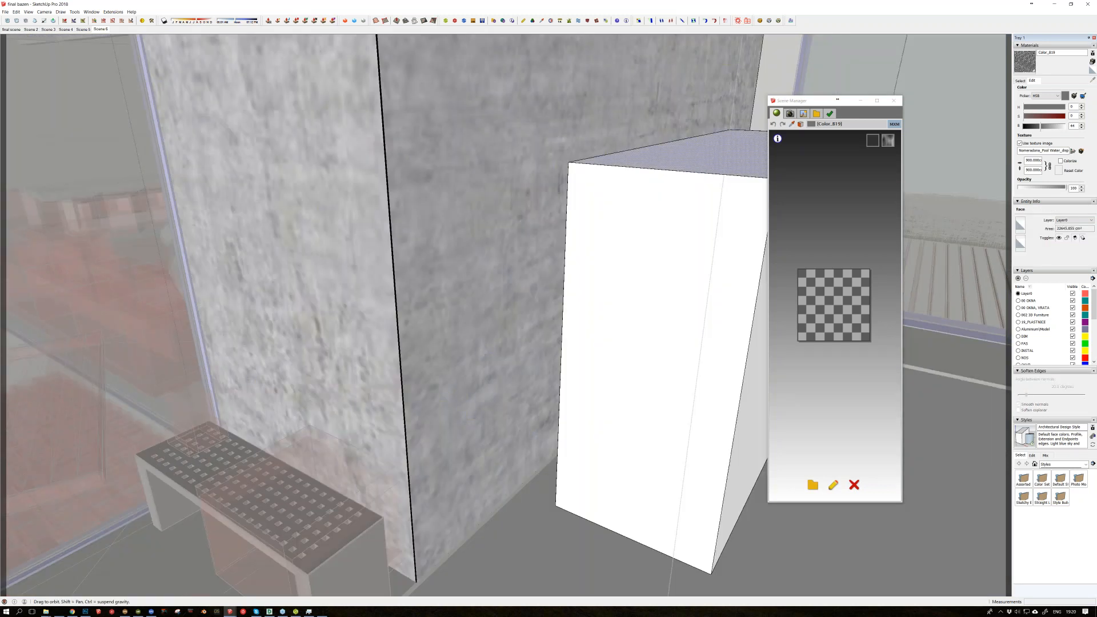
Step: Group the test box and round its edges
right_click(596, 293)
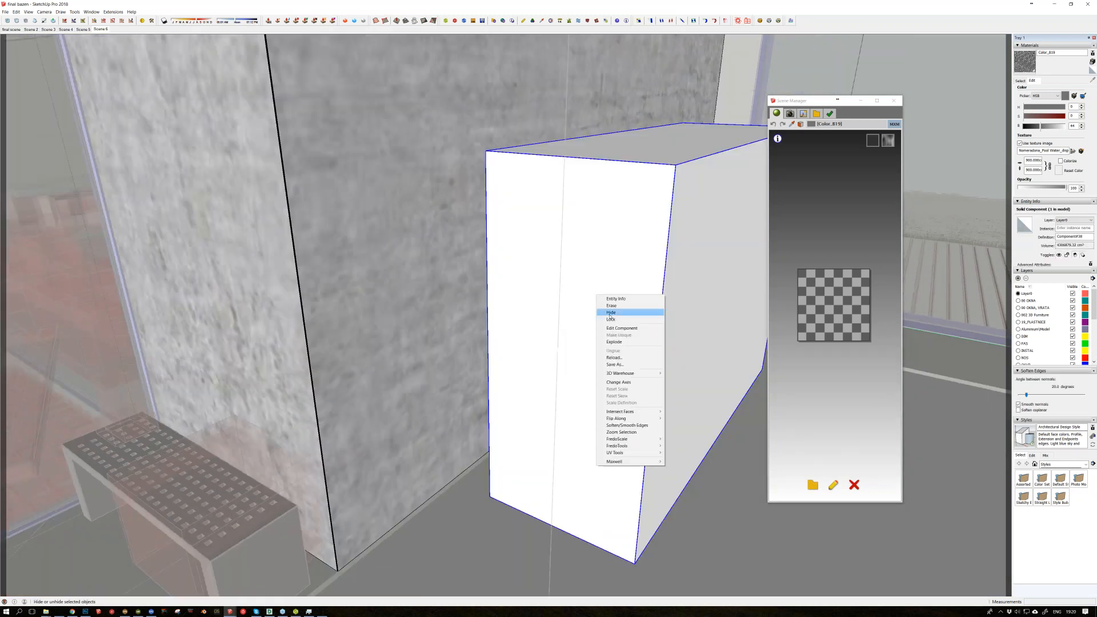
click(613, 312)
key(ctrl+z)
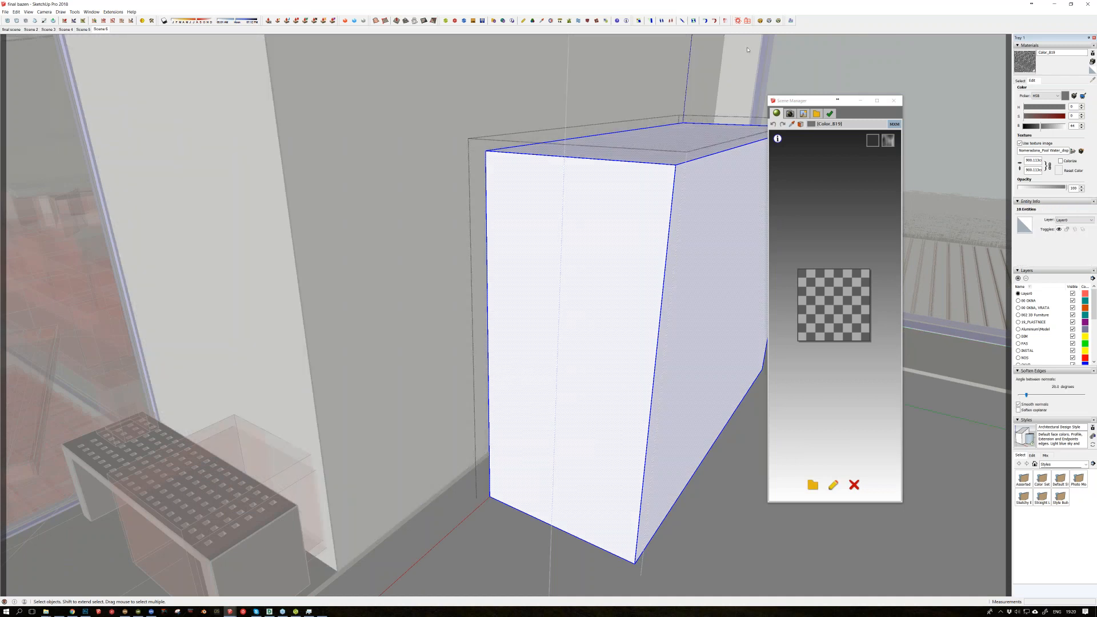
key(Return)
key(space)
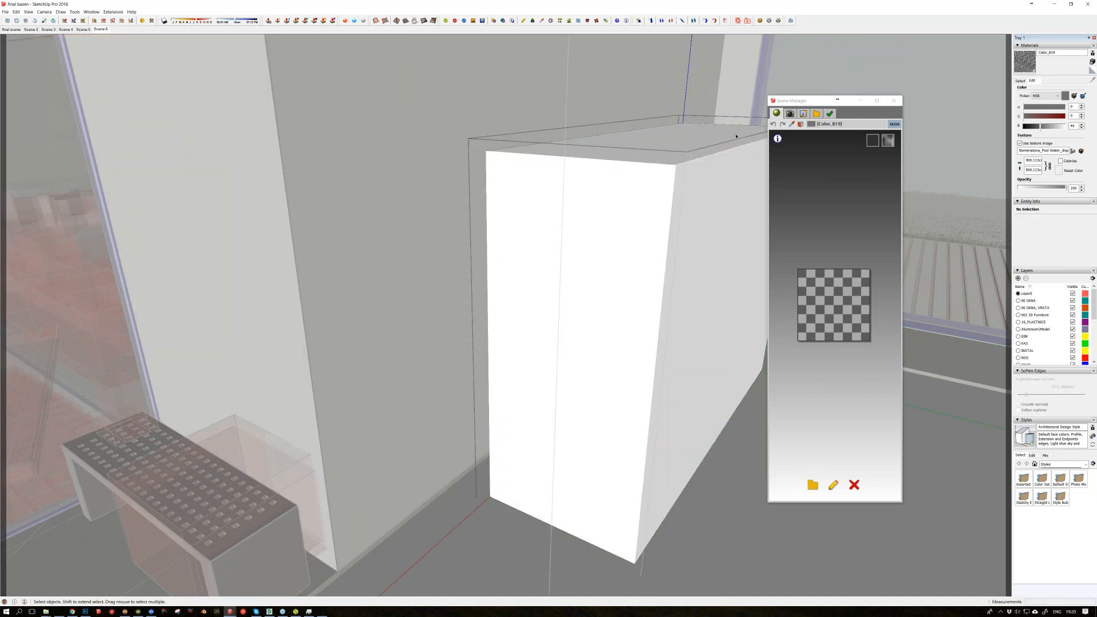
Step: Inspect the test box's rounded edge up close, select its surface and delete it
scroll(735, 136, up, 5)
scroll(553, 242, up, 1)
middle_drag(449, 283, 597, 224)
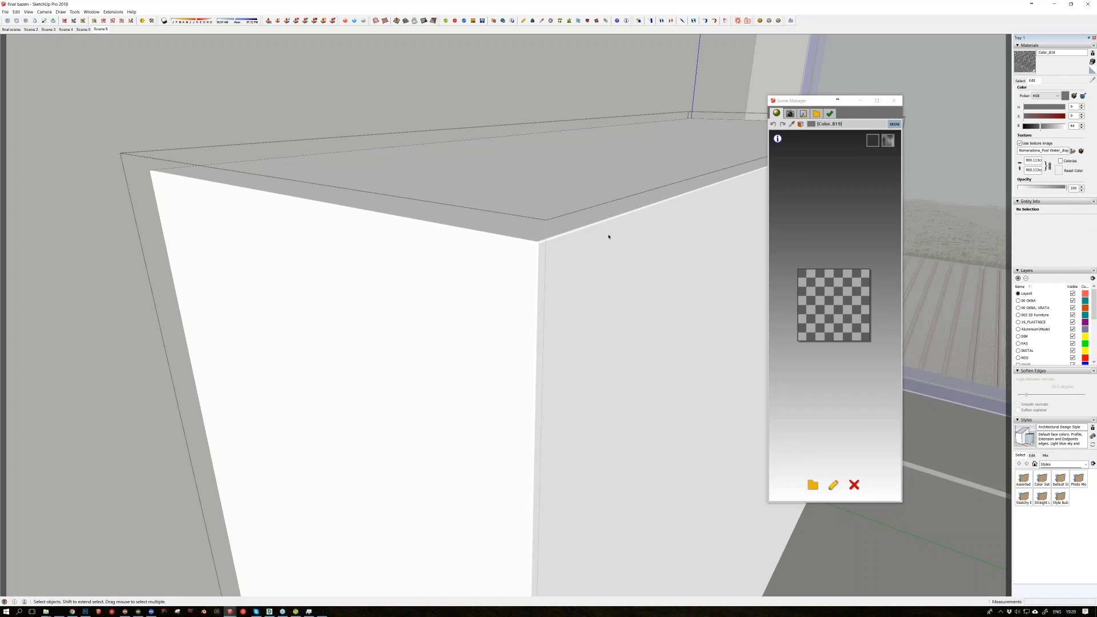
click(608, 236)
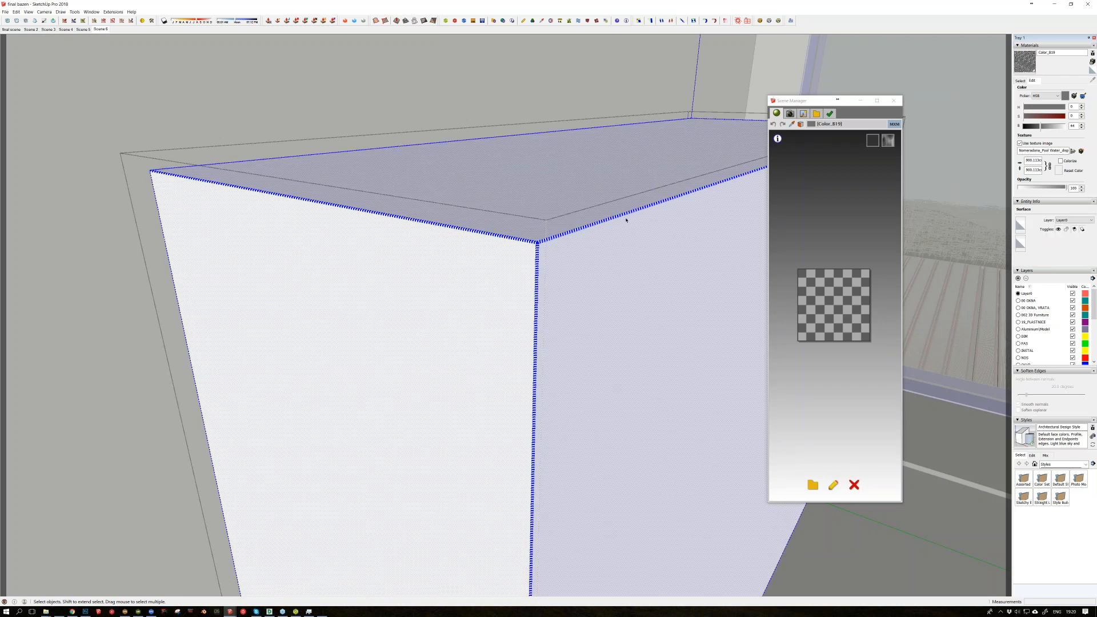
key(Delete)
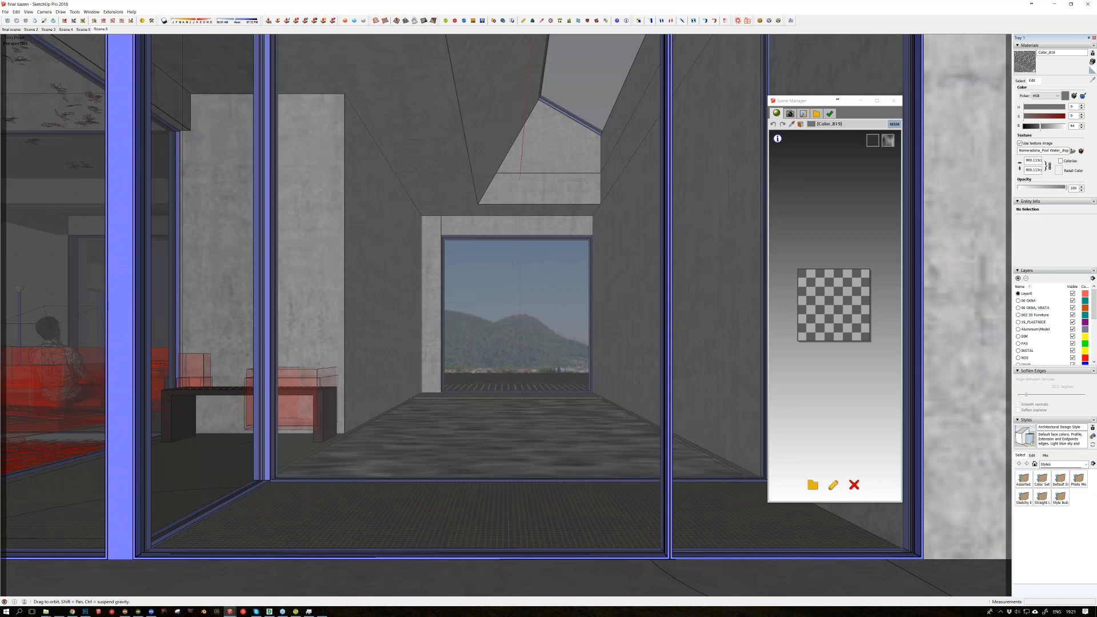
Step: Examine the concrete wall corner between the bench and the pool, and return to the Scene 6 view
scroll(410, 217, up, 2)
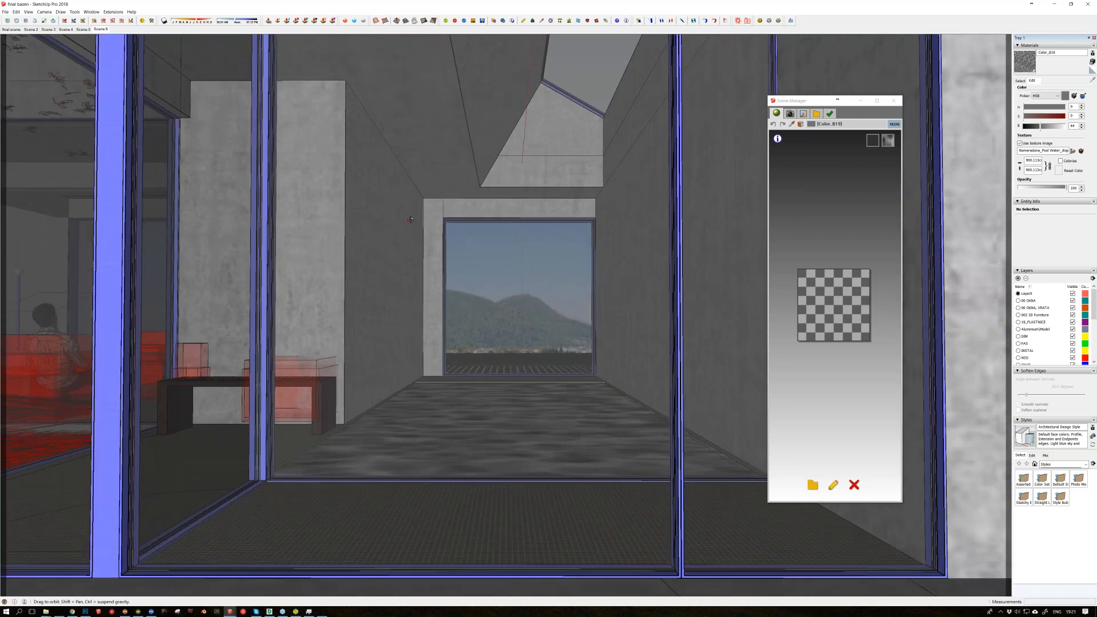
middle_drag(410, 219, 530, 213)
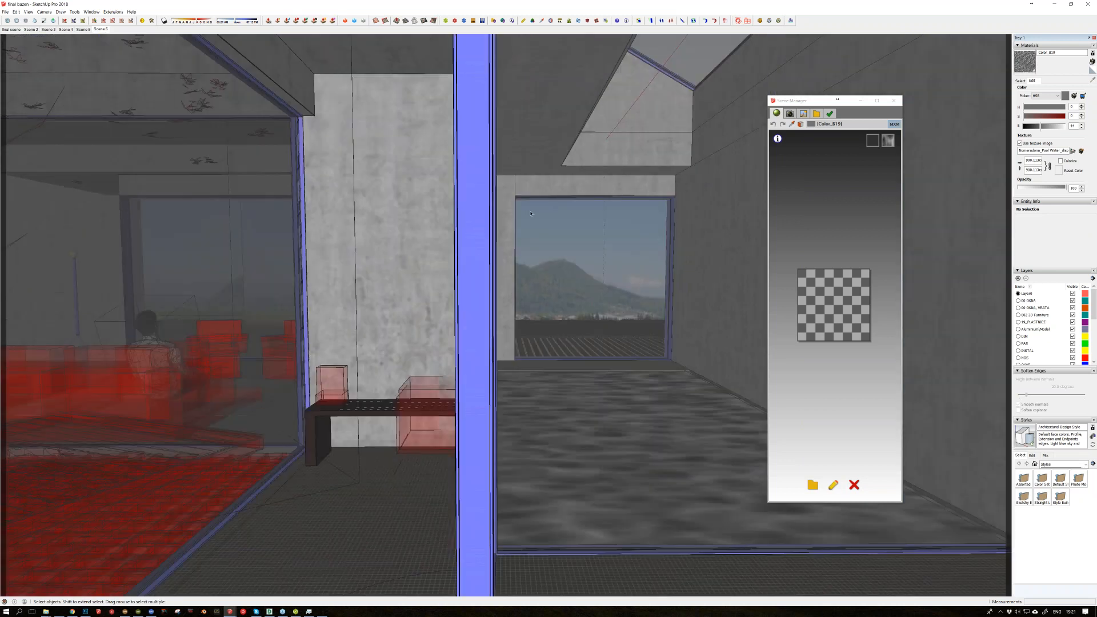
scroll(531, 213, up, 3)
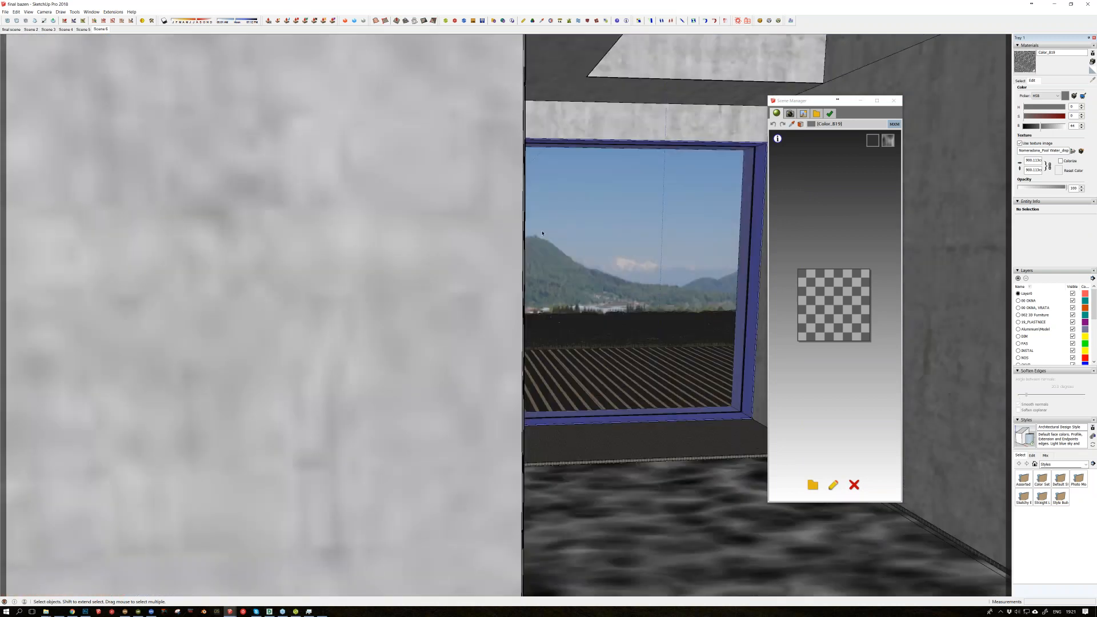
scroll(542, 233, down, 3)
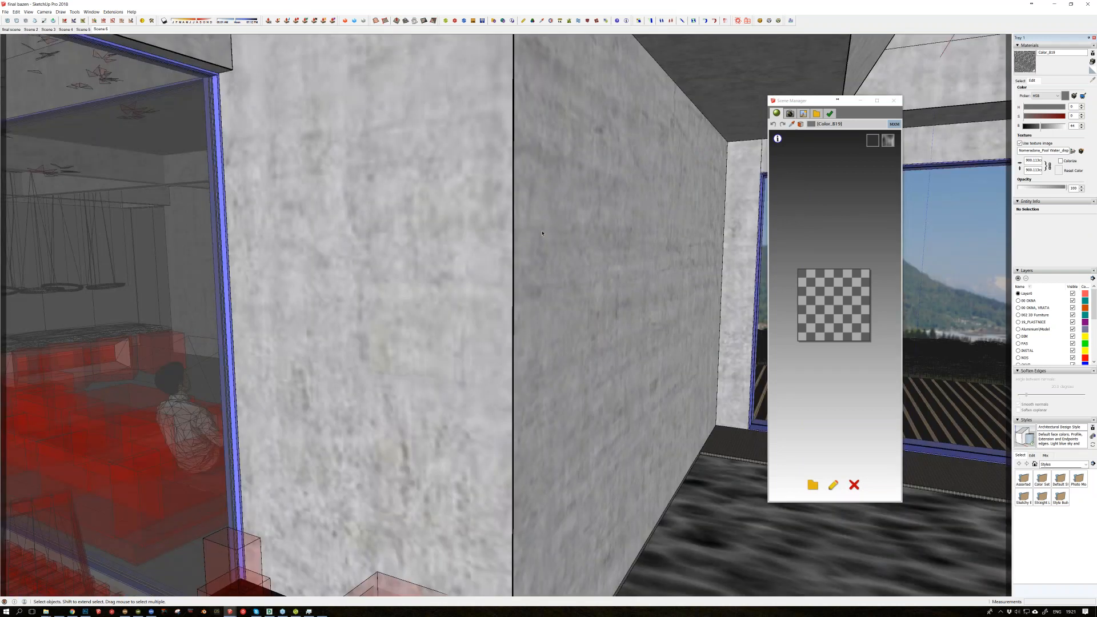
middle_drag(542, 233, 597, 219)
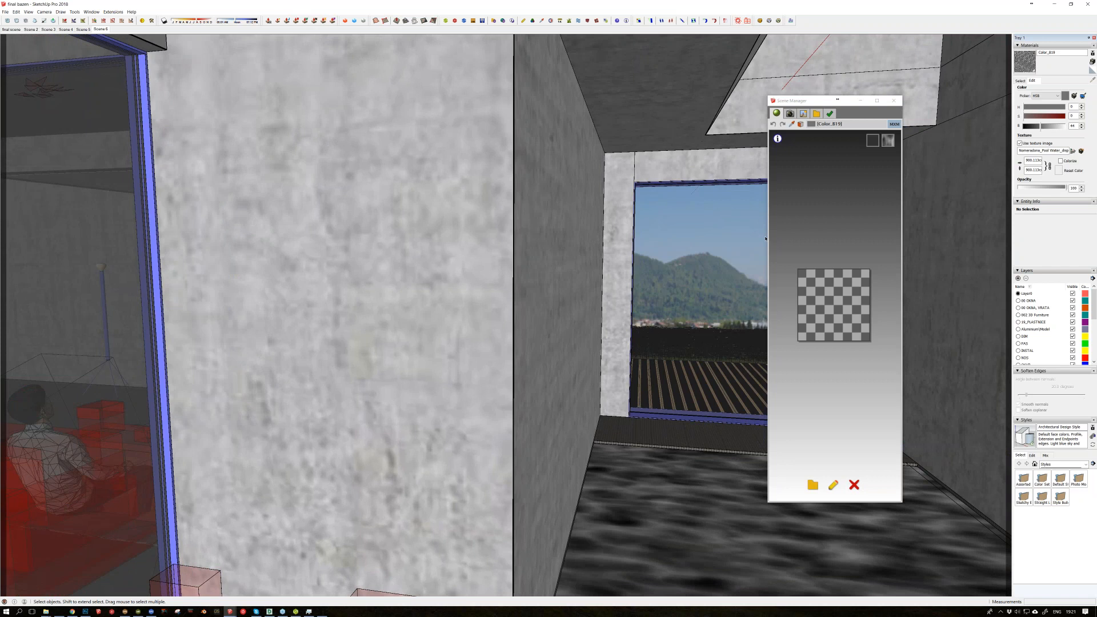
scroll(765, 238, down, 3)
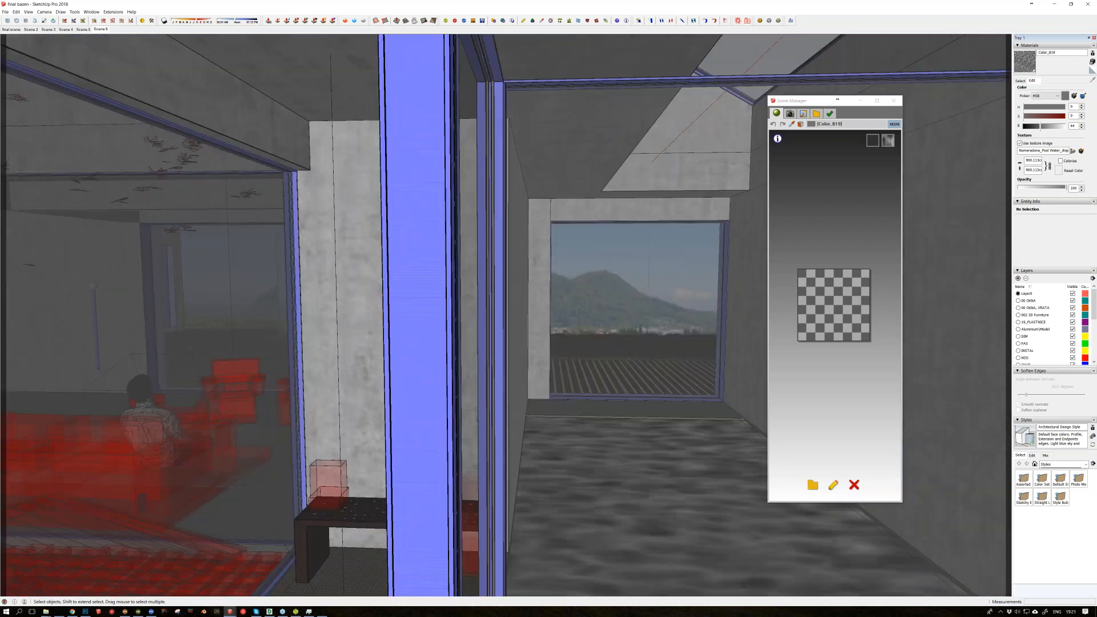
click(101, 29)
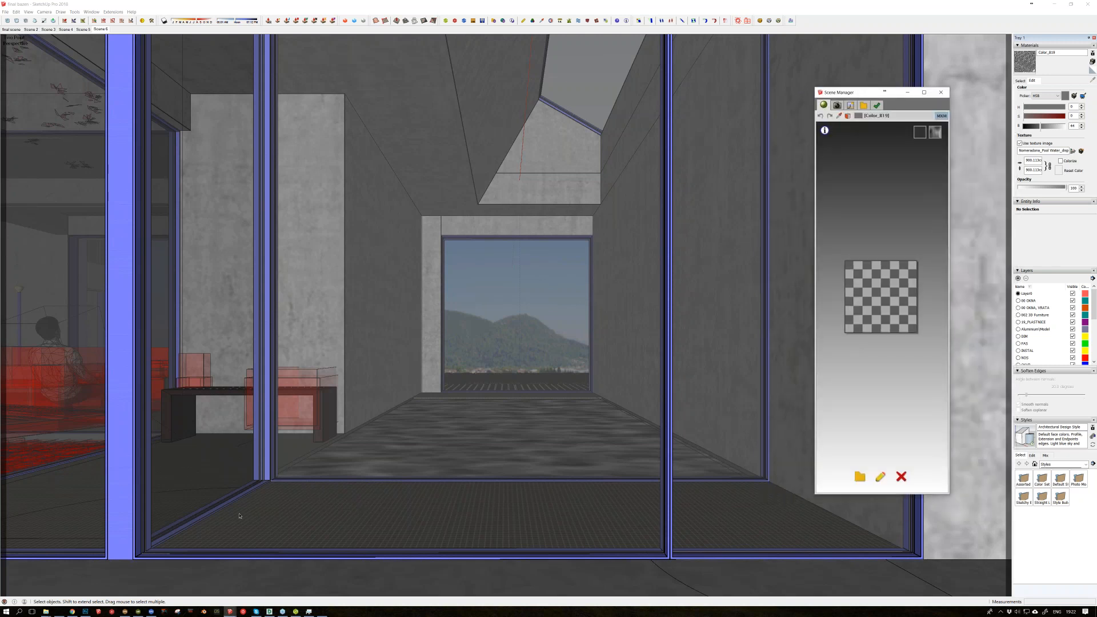
Step: Switch to Photoshop and examine the pool composite's concrete wall corner, water surface and window, up close and as a whole
mouse_move(67, 611)
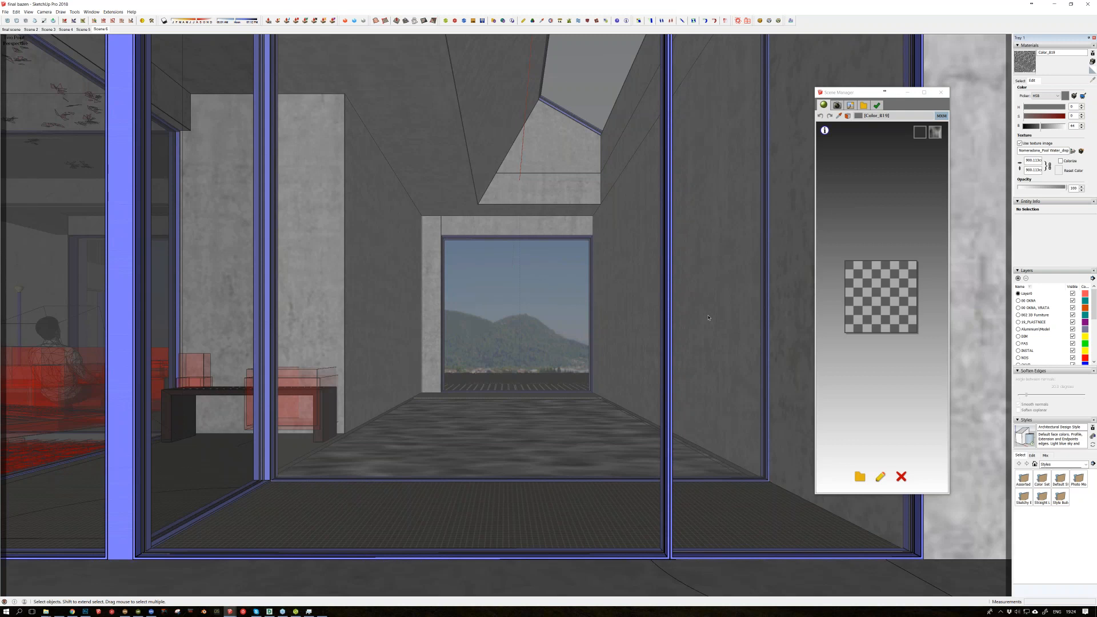
click(86, 610)
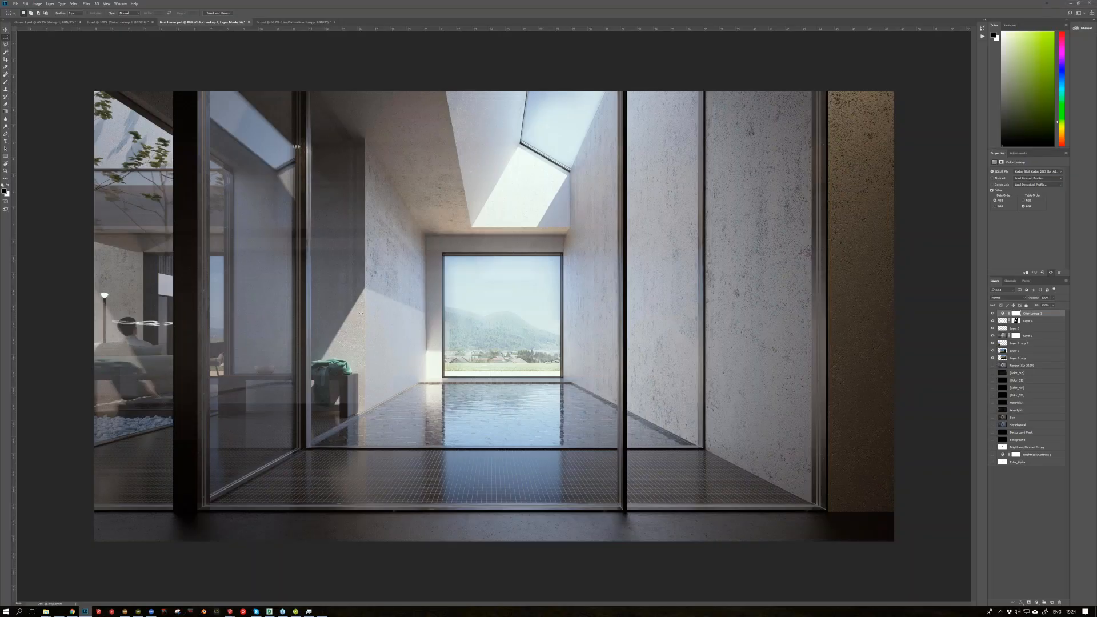
alt+scroll(360, 313, up, 1)
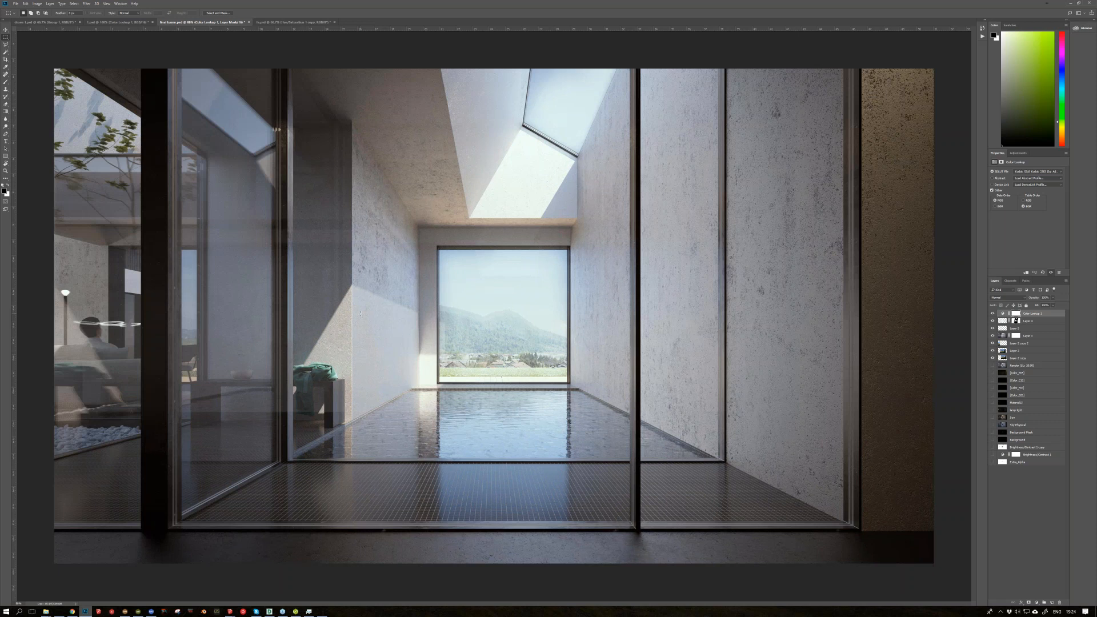
alt+scroll(360, 313, up, 5)
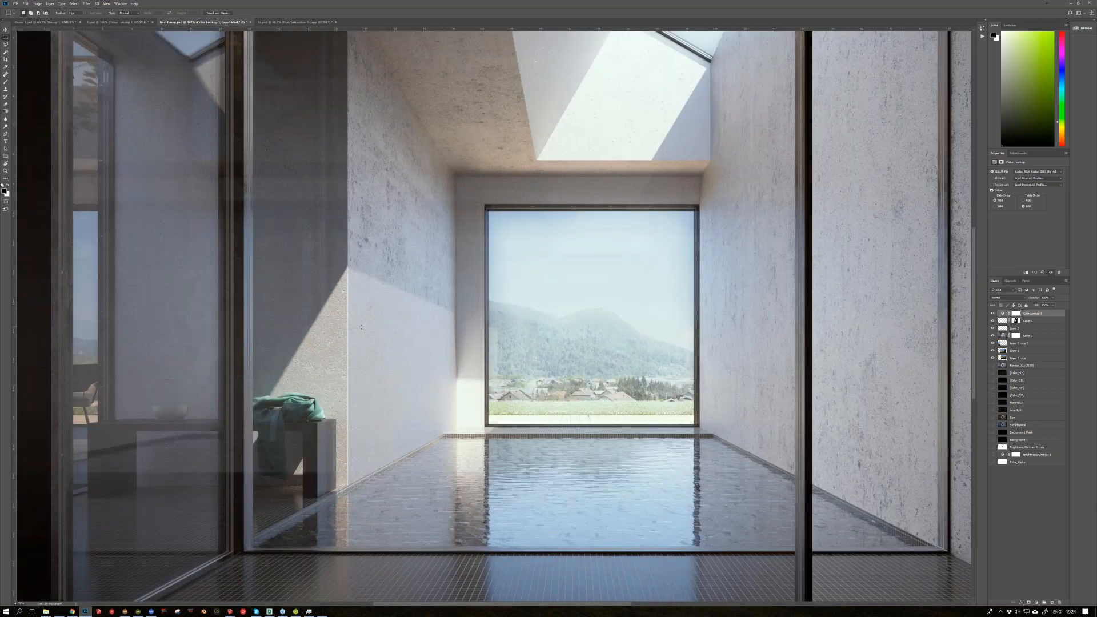
alt+scroll(360, 327, up, 1)
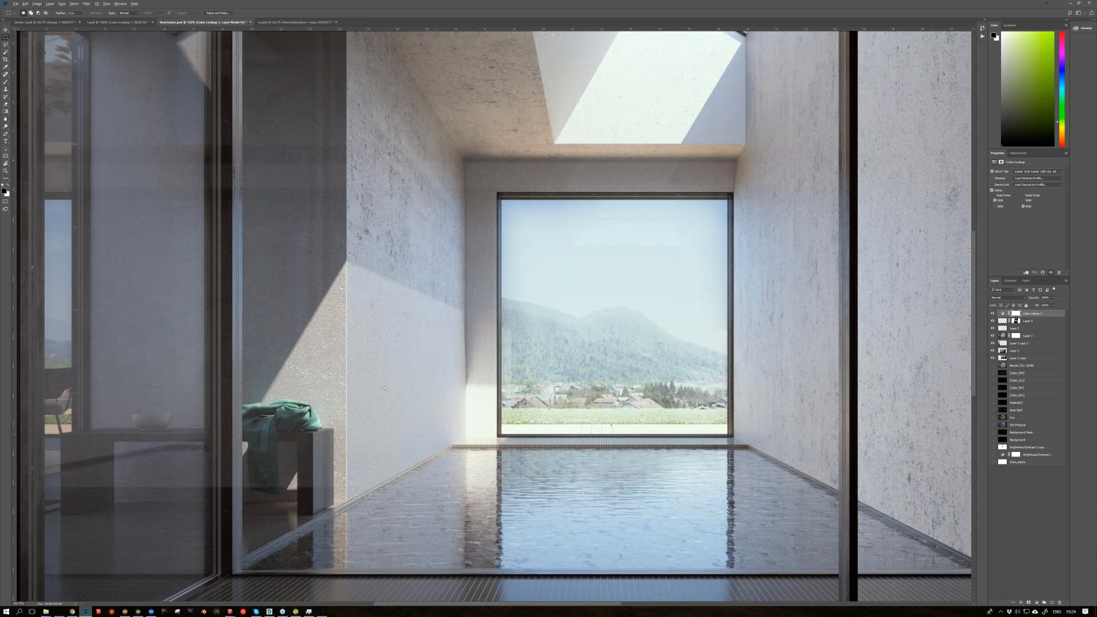
alt+scroll(385, 388, down, 1)
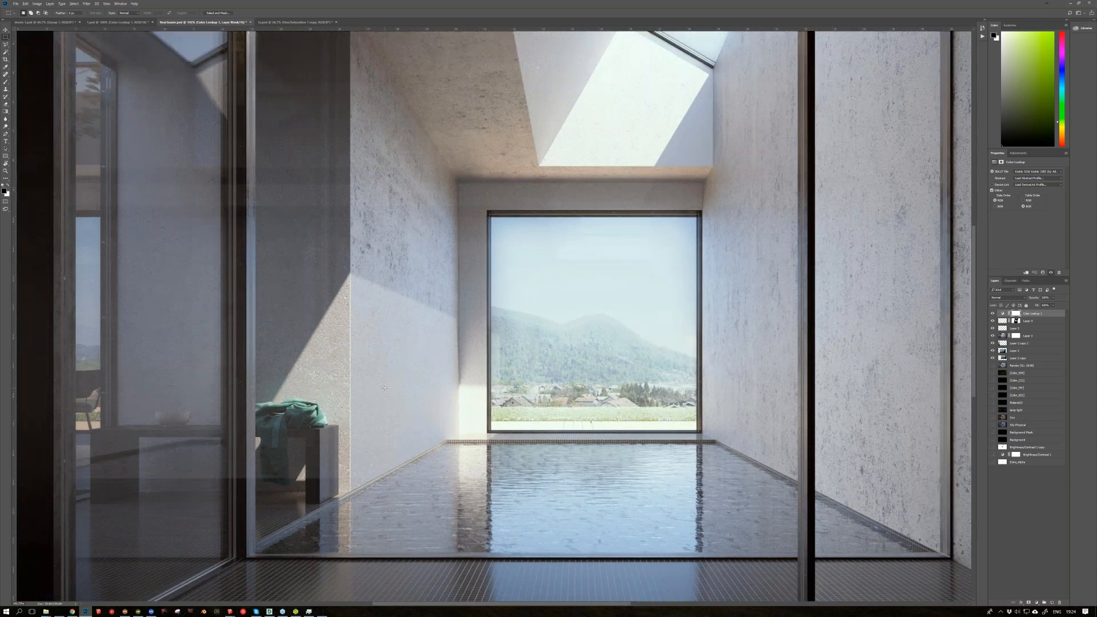
alt+scroll(402, 340, down, 2)
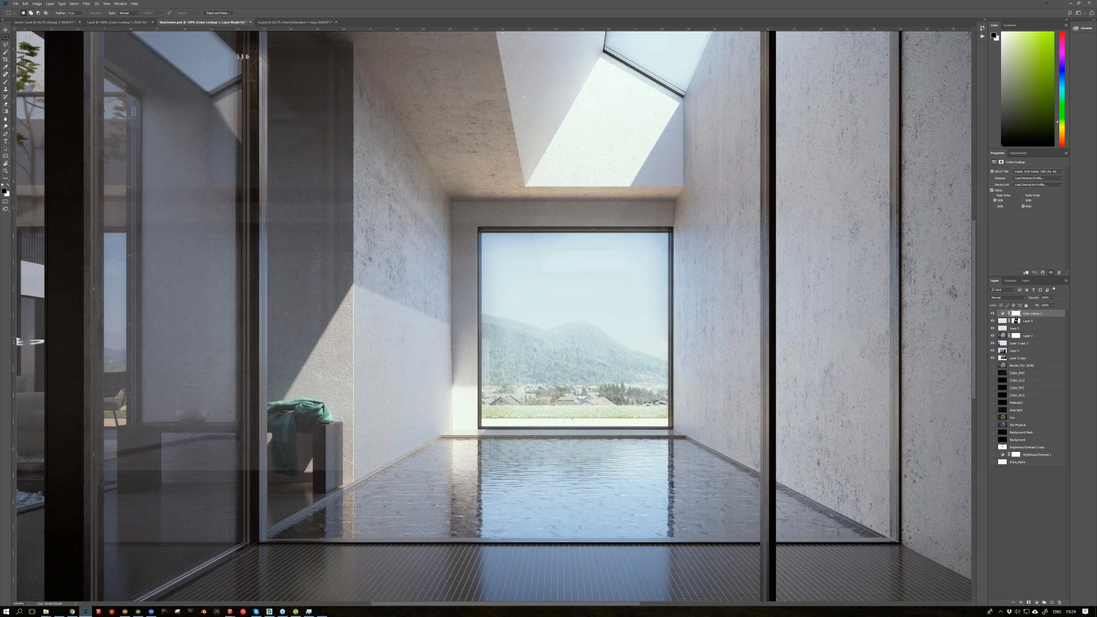
alt+scroll(389, 353, down, 2)
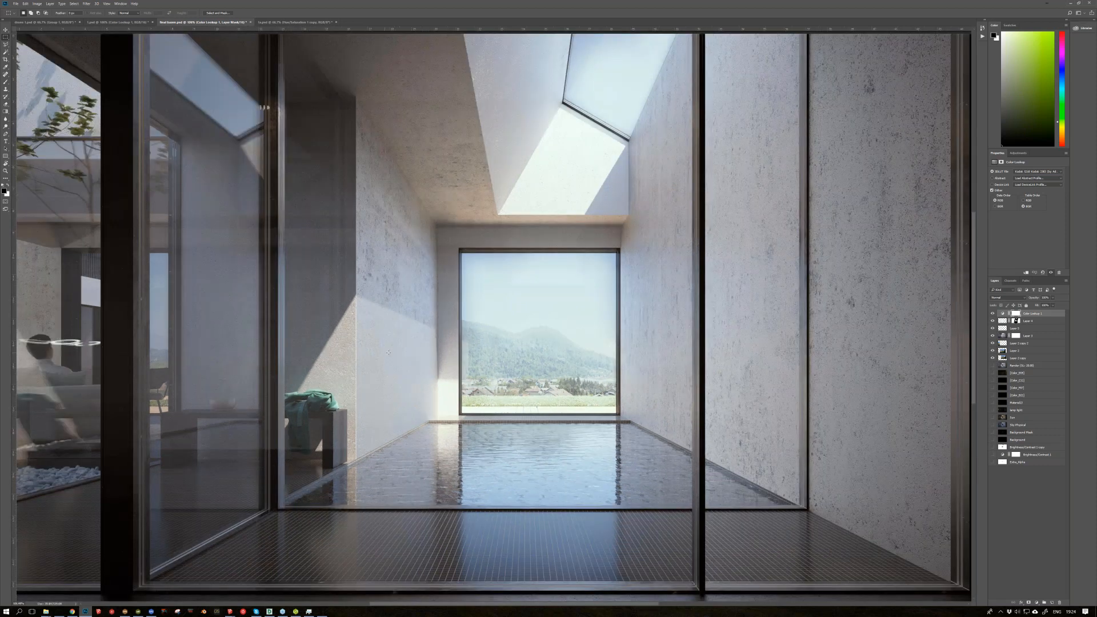
alt+scroll(389, 352, down, 1)
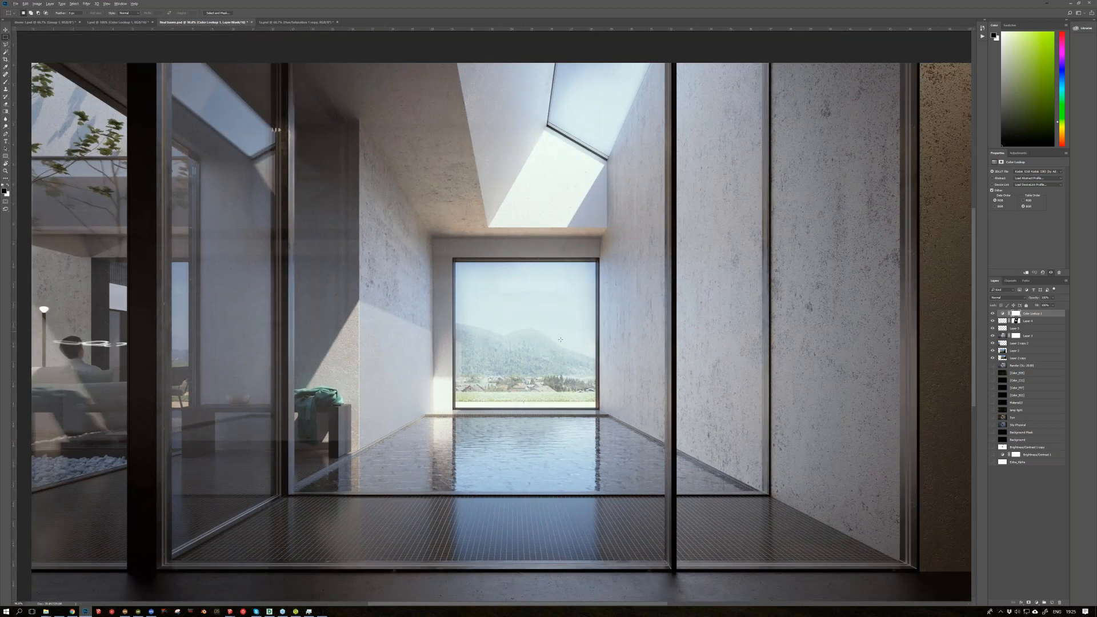
alt+scroll(572, 345, down, 1)
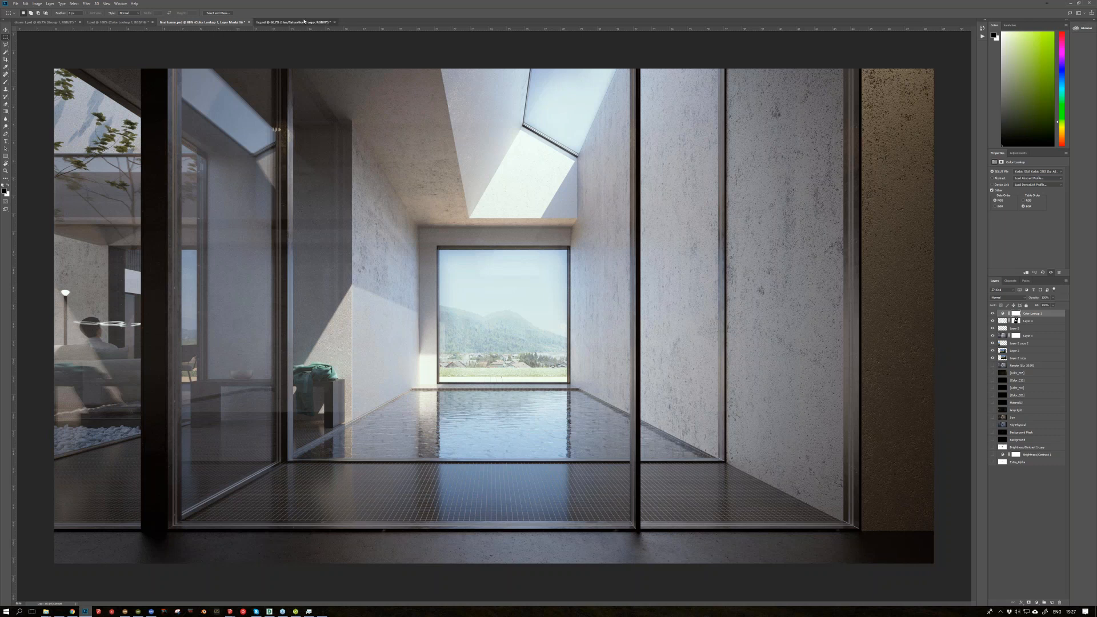
Step: Bring up the aerial hillside composite and hide its two Hue/Saturation layers and the layer group directly beneath them
click(303, 22)
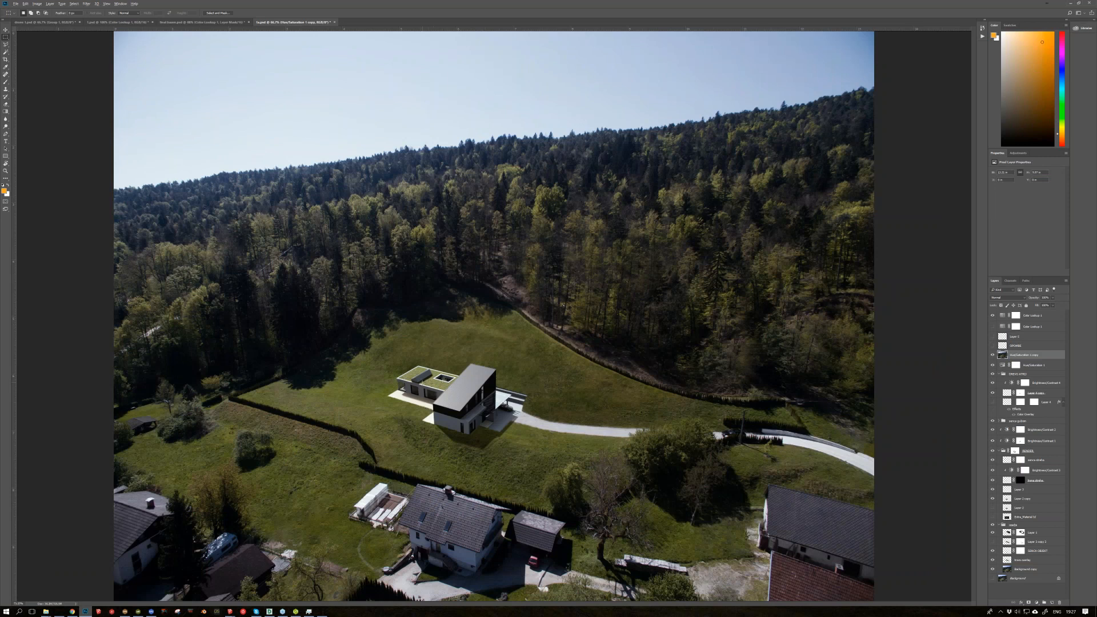
alt+scroll(422, 378, up, 1)
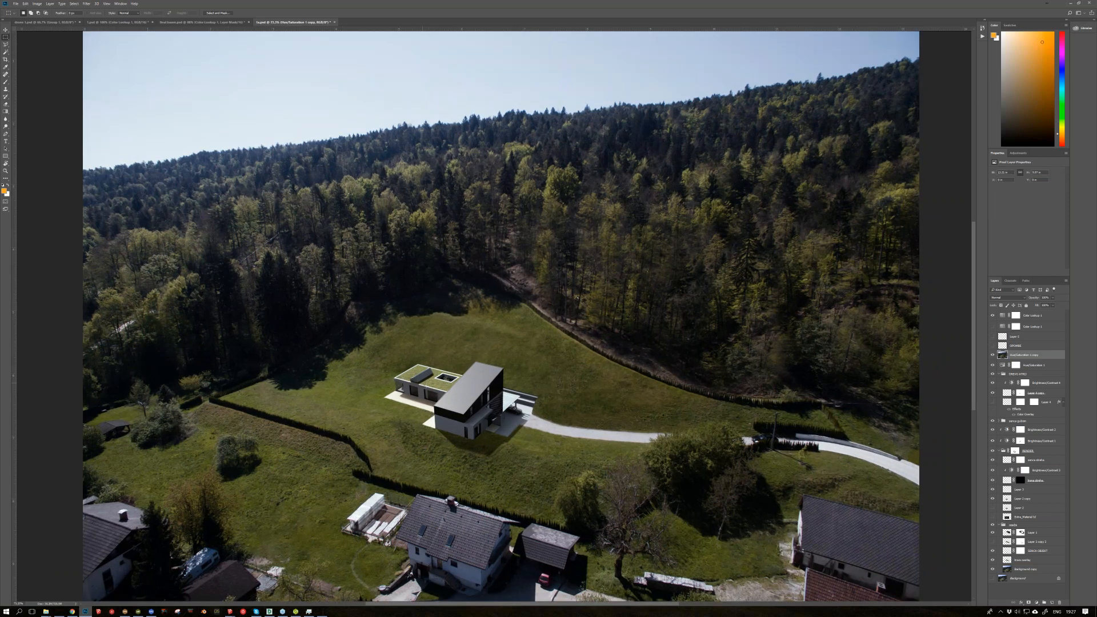
alt+scroll(425, 386, up, 8)
drag(992, 354, 999, 376)
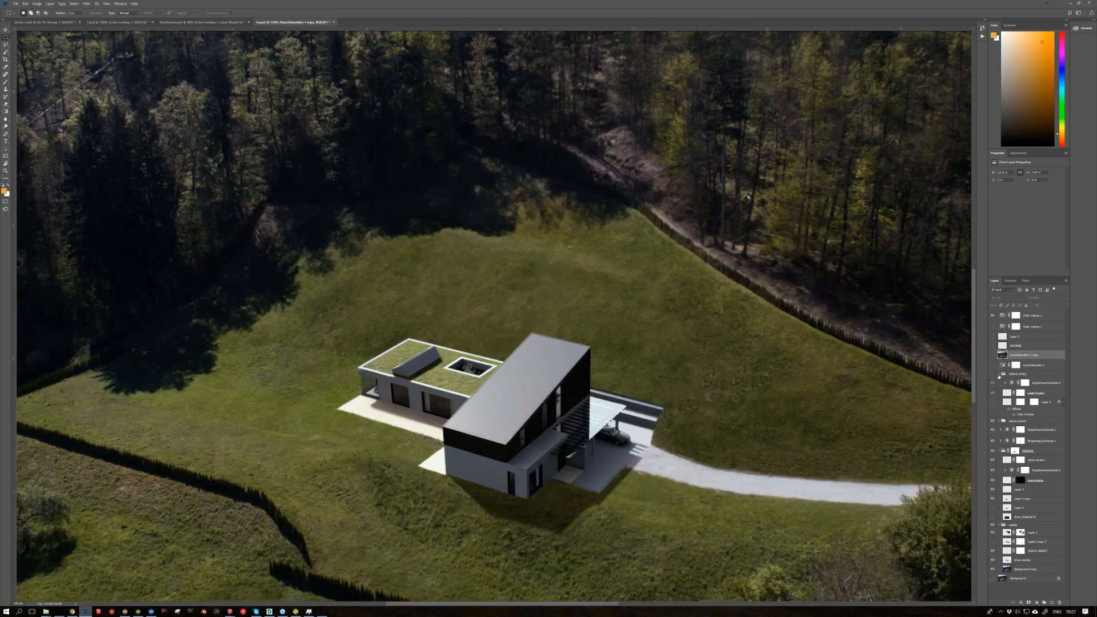
Step: Collapse the aerial composite's layer groups, expand the shadow group, and toggle the house group's visibility to examine its effect
click(998, 374)
click(997, 410)
click(993, 410)
click(993, 410)
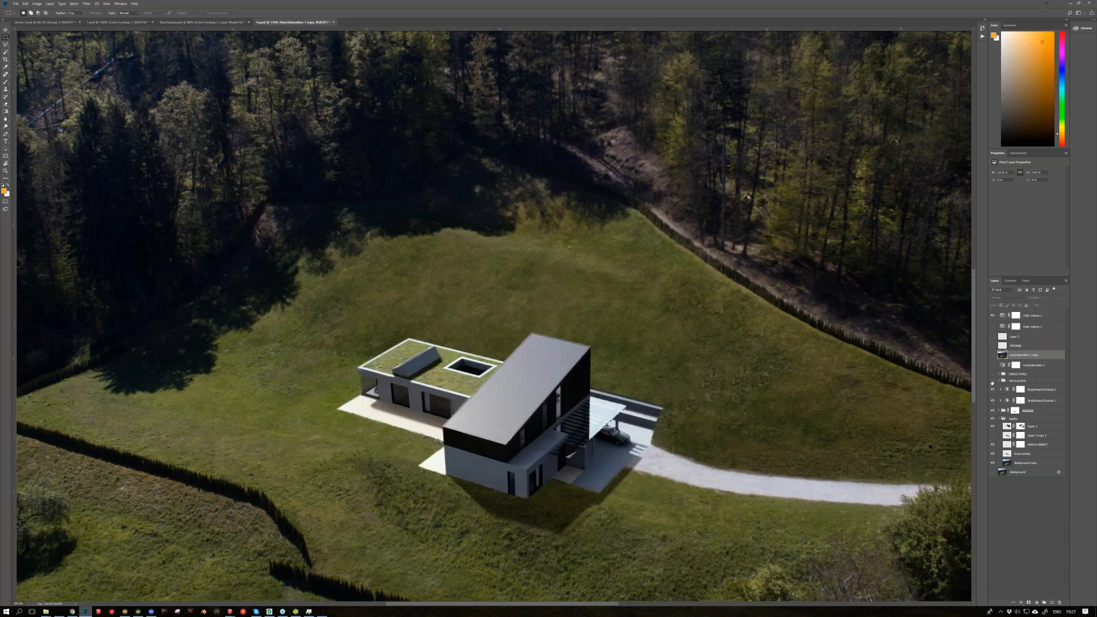
click(999, 380)
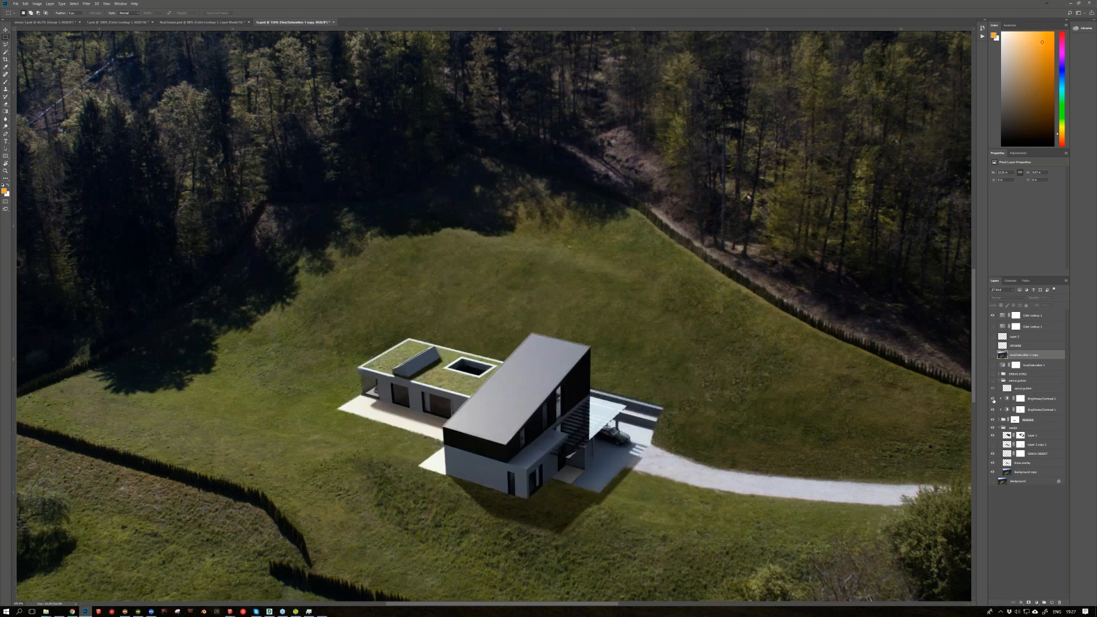
click(992, 420)
click(993, 419)
alt+scroll(502, 419, down, 3)
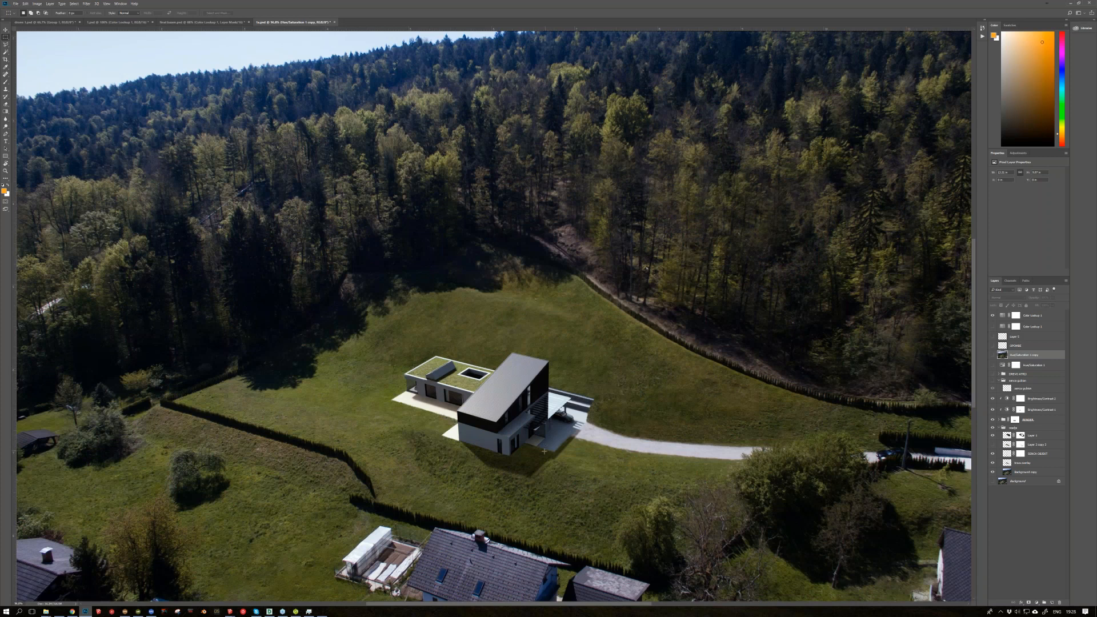
alt+scroll(544, 451, down, 1)
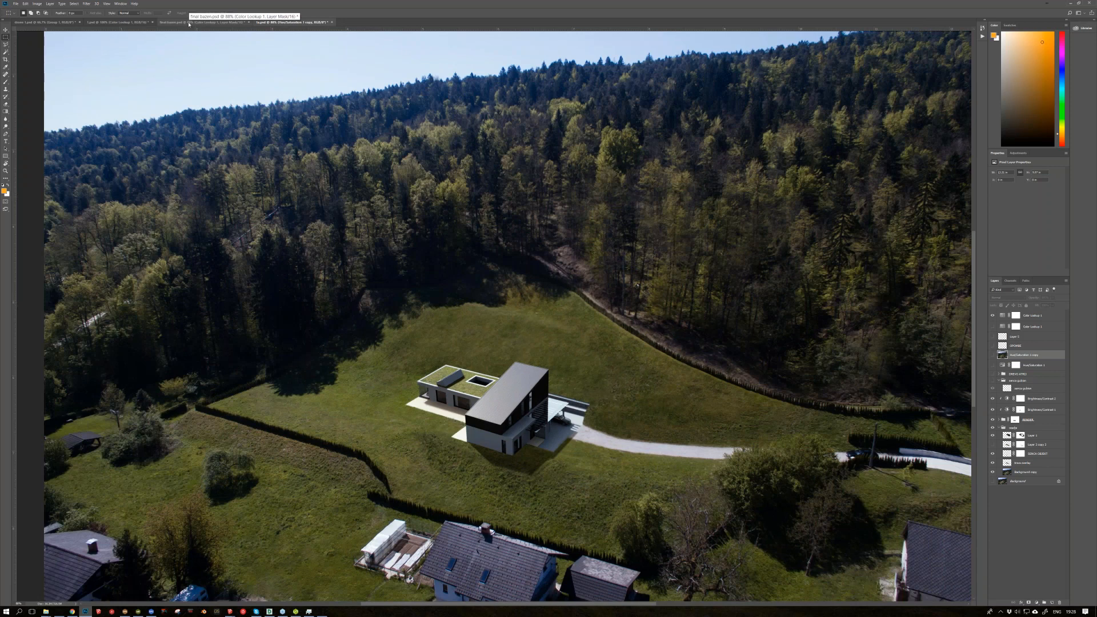
Step: Compare the pool interior, the early aerial draft and the finished aerial composite by switching between the open documents
click(188, 23)
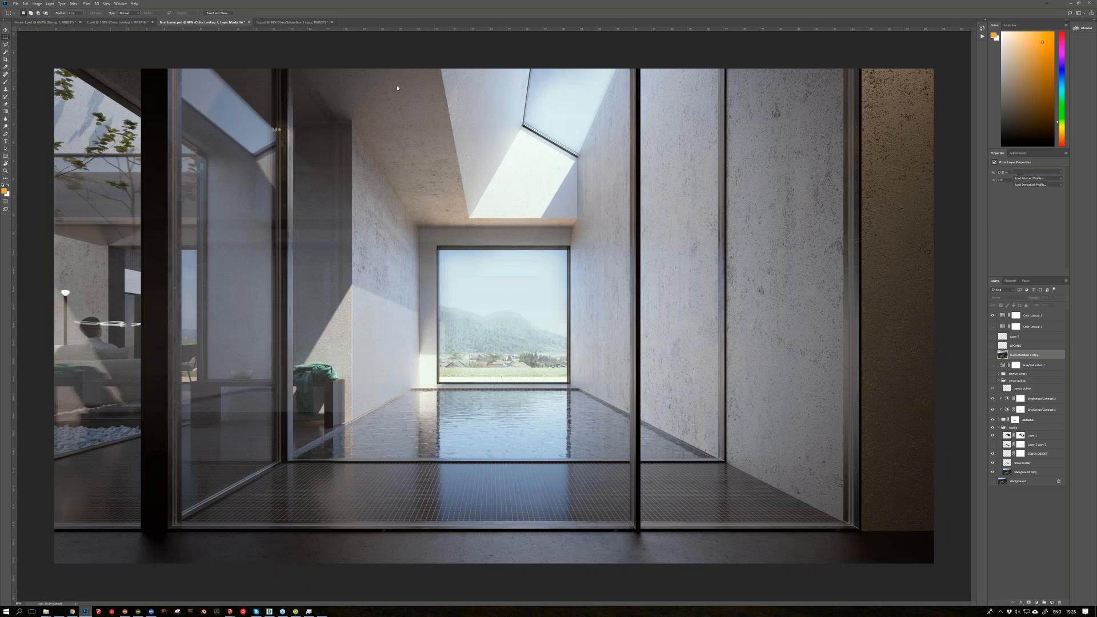
click(283, 21)
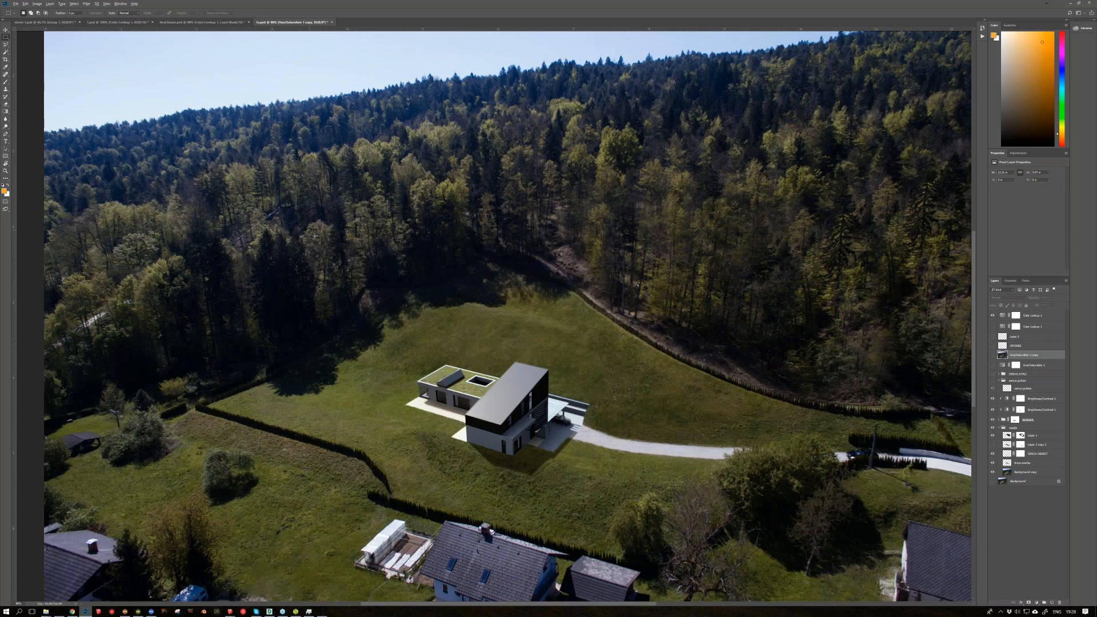
alt+scroll(314, 236, down, 1)
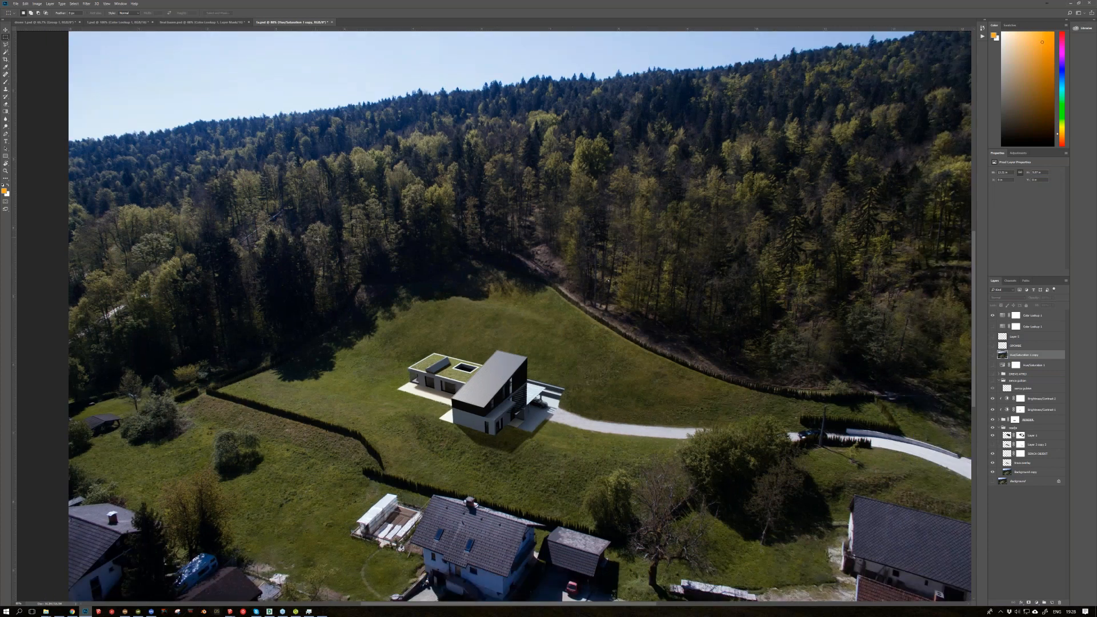
alt+scroll(318, 239, down, 2)
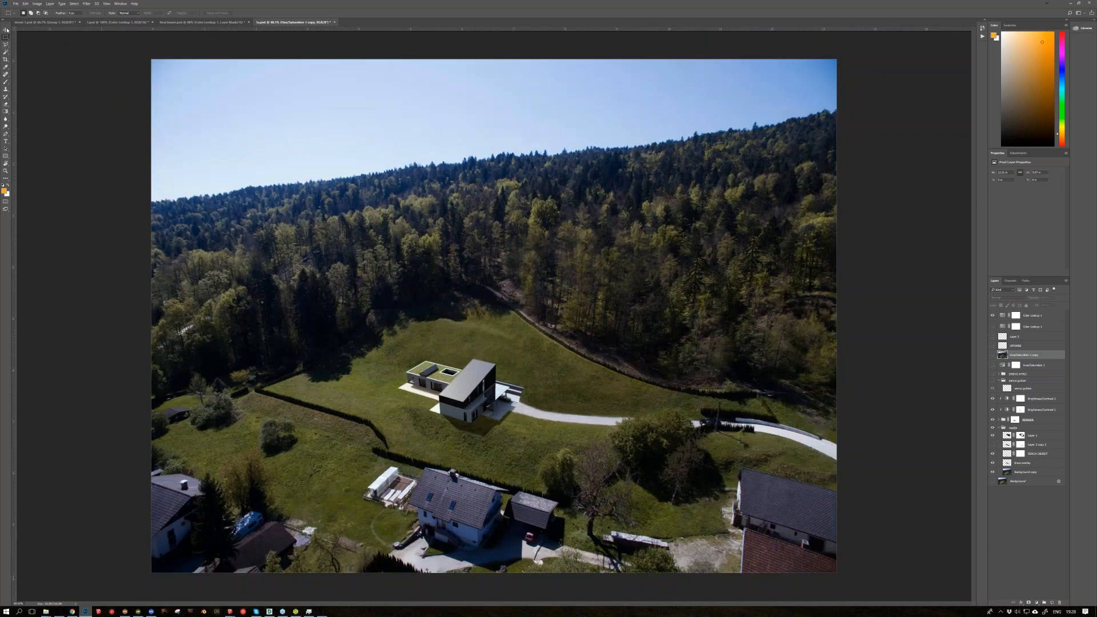
click(46, 23)
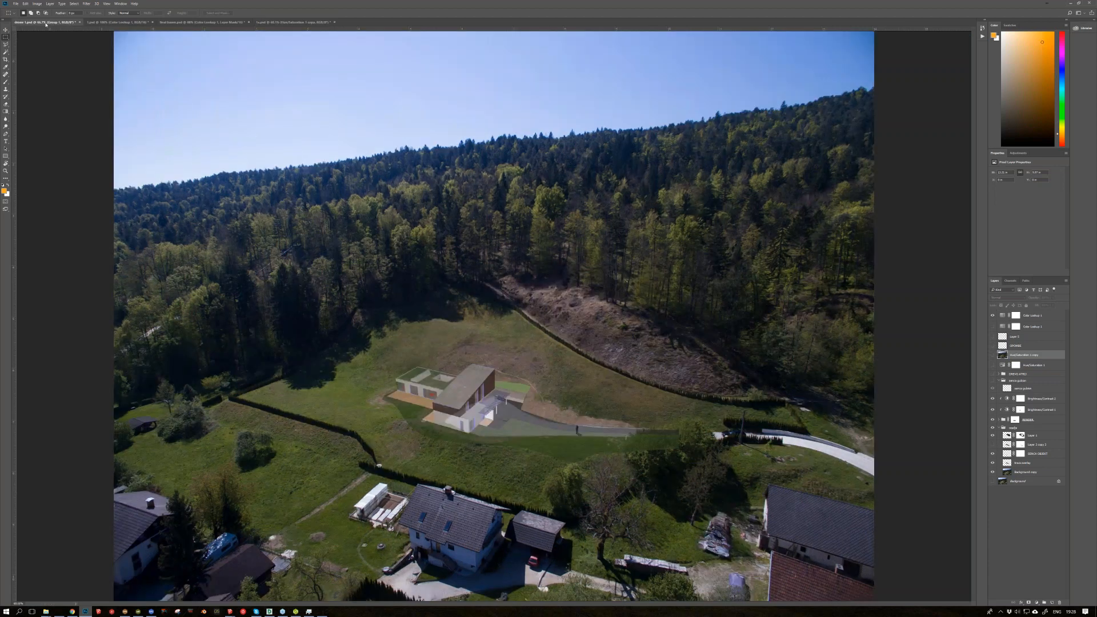
click(117, 22)
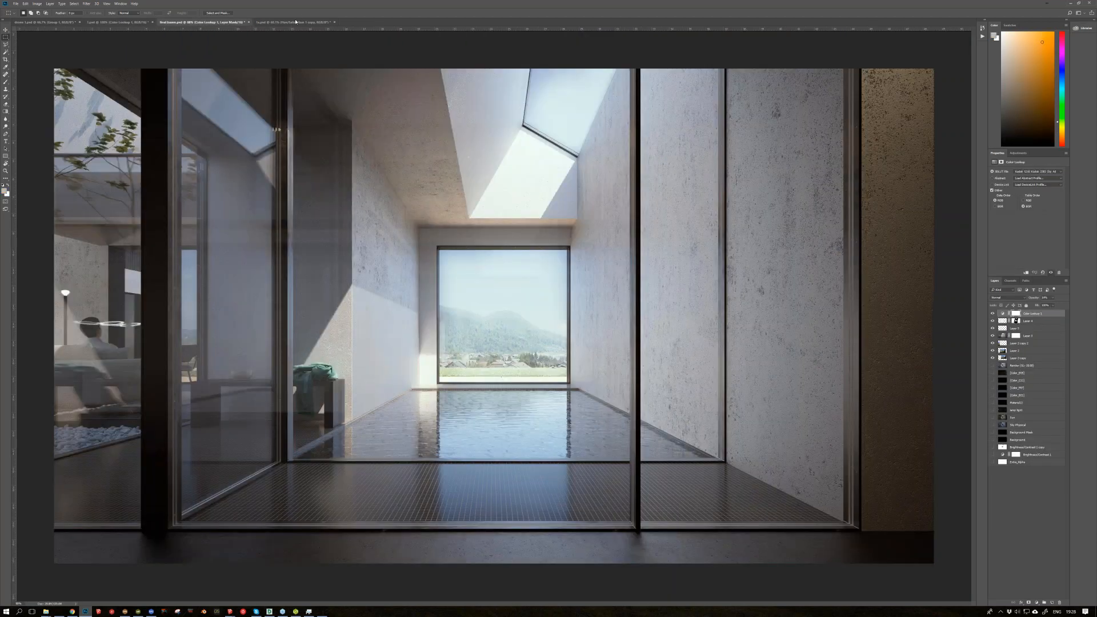
click(294, 22)
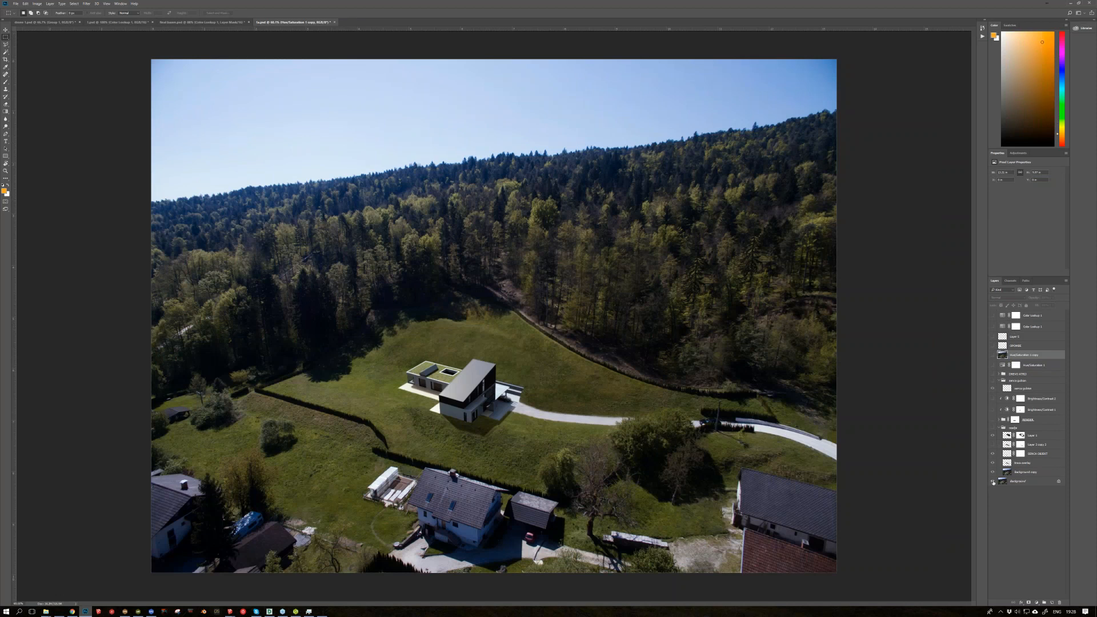
Step: Compare the original Background photo on its own with the full aerial composite, restoring all layers each time
alt+click(993, 482)
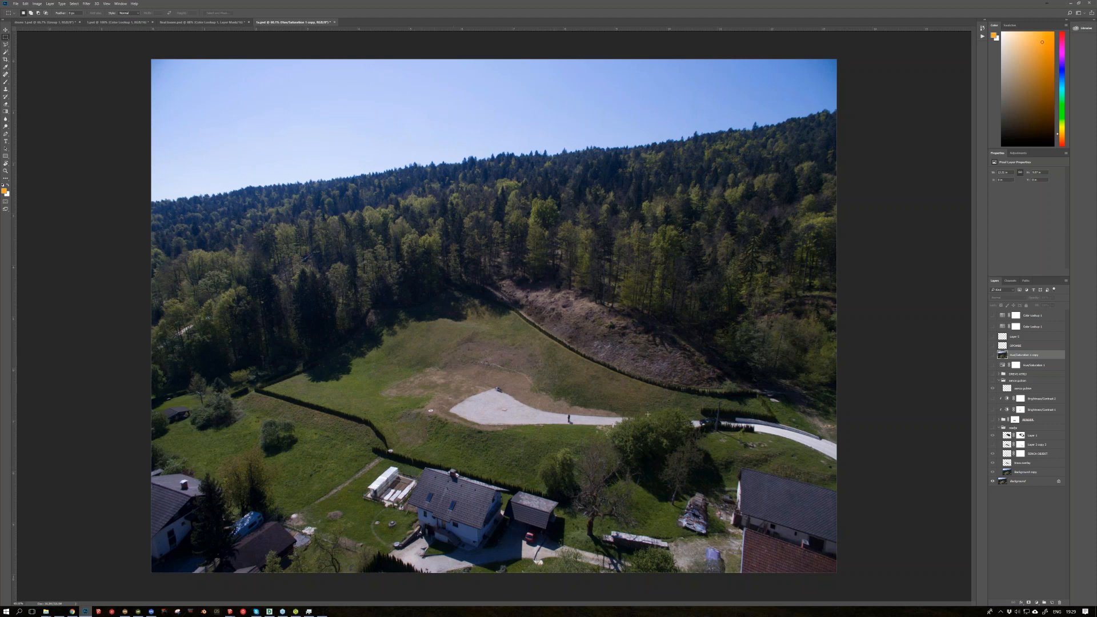
alt+click(993, 481)
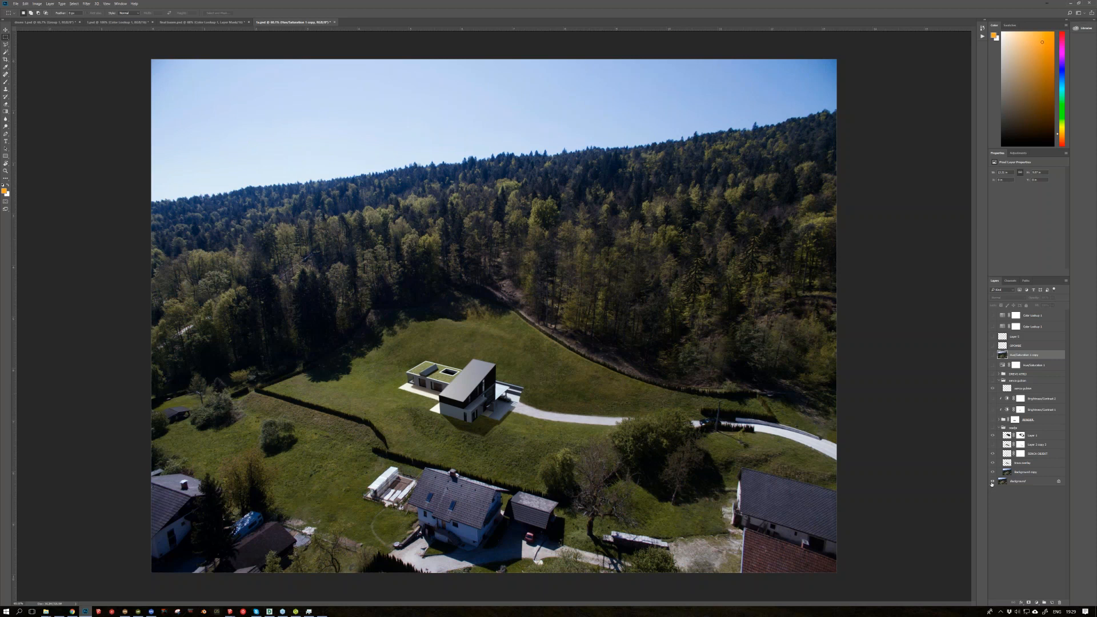
alt+click(992, 482)
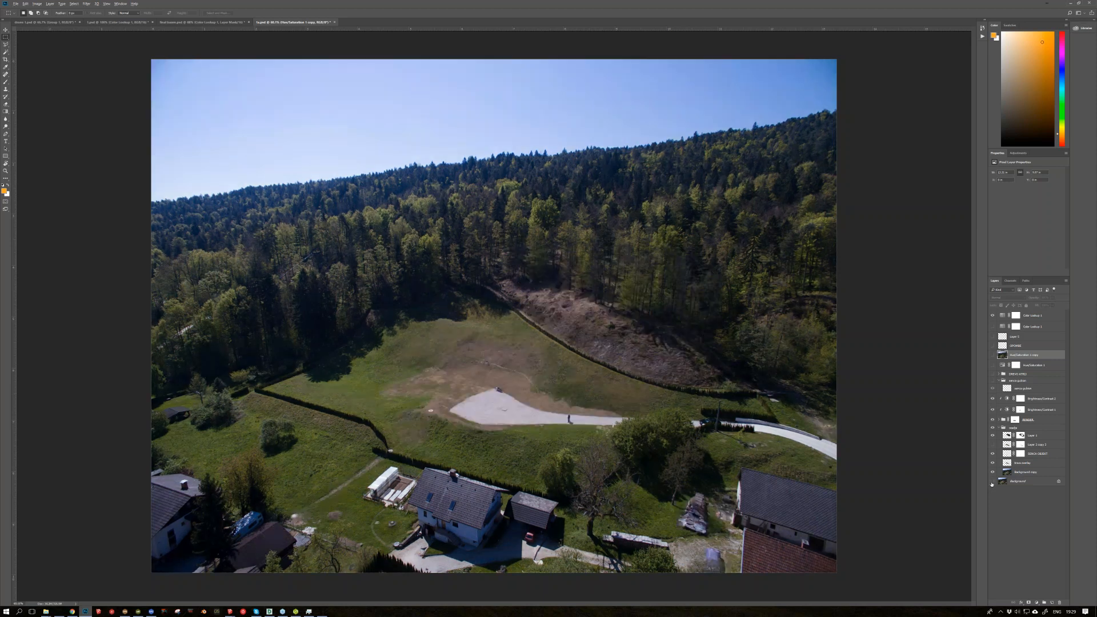
alt+click(992, 481)
alt+click(992, 482)
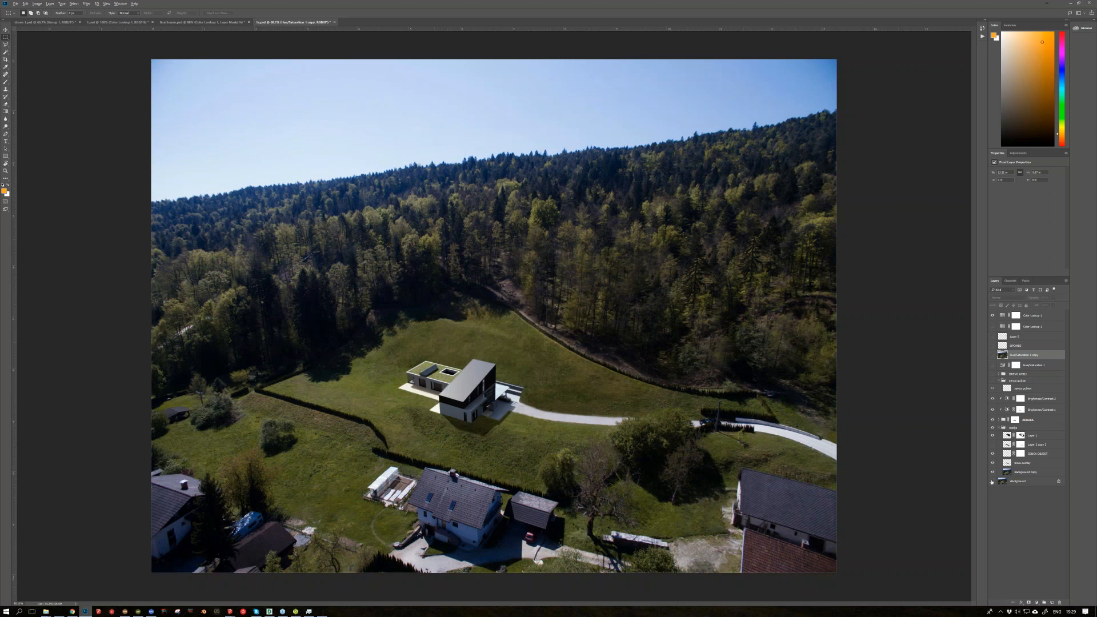
alt+click(991, 481)
Step: Switch to the final villa model in SketchUp and look through the recent plugins in the ExtensionStore
mouse_move(230, 610)
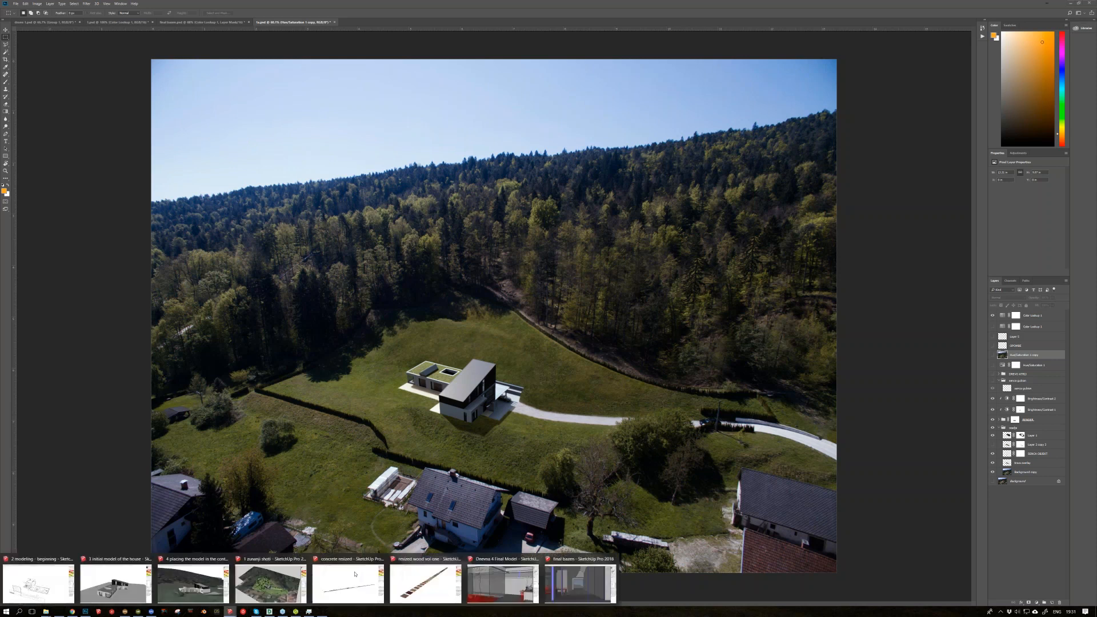
click(522, 587)
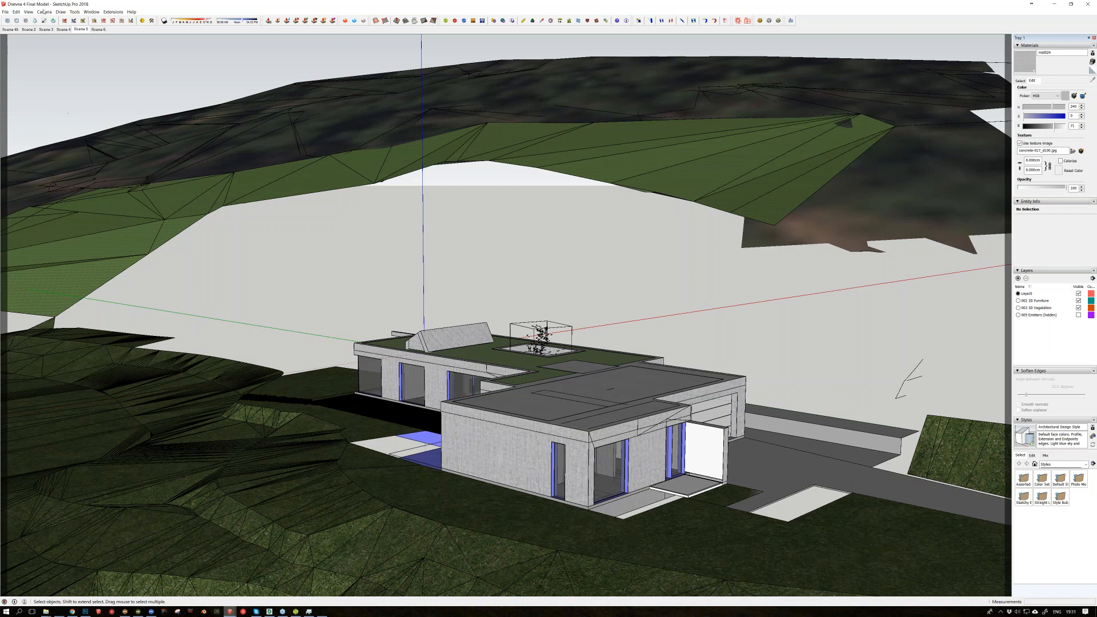
click(111, 12)
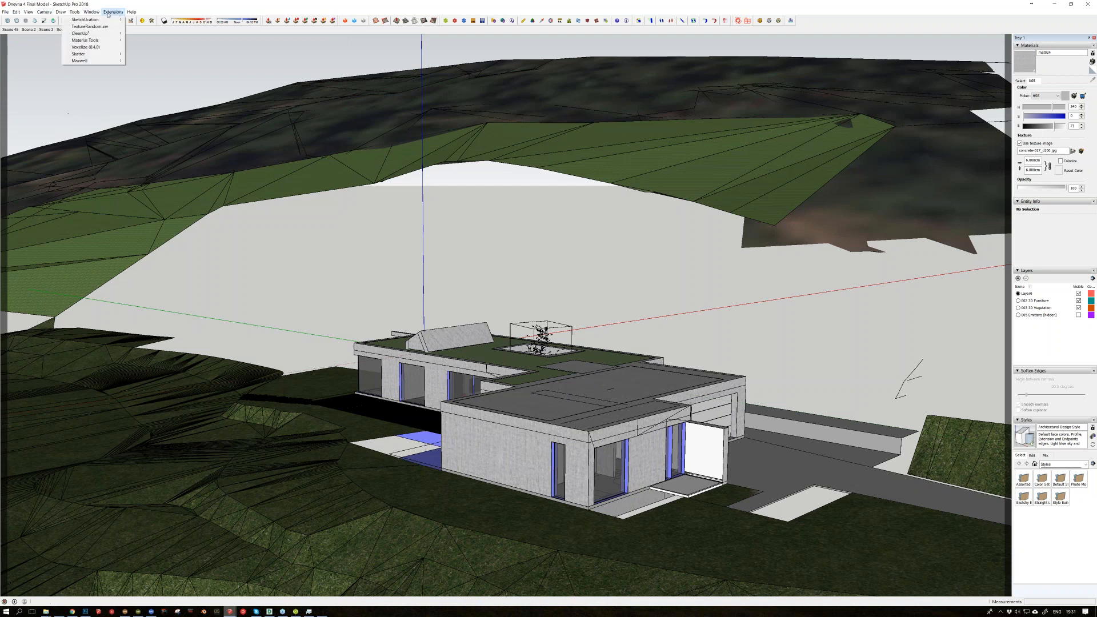
mouse_move(95, 13)
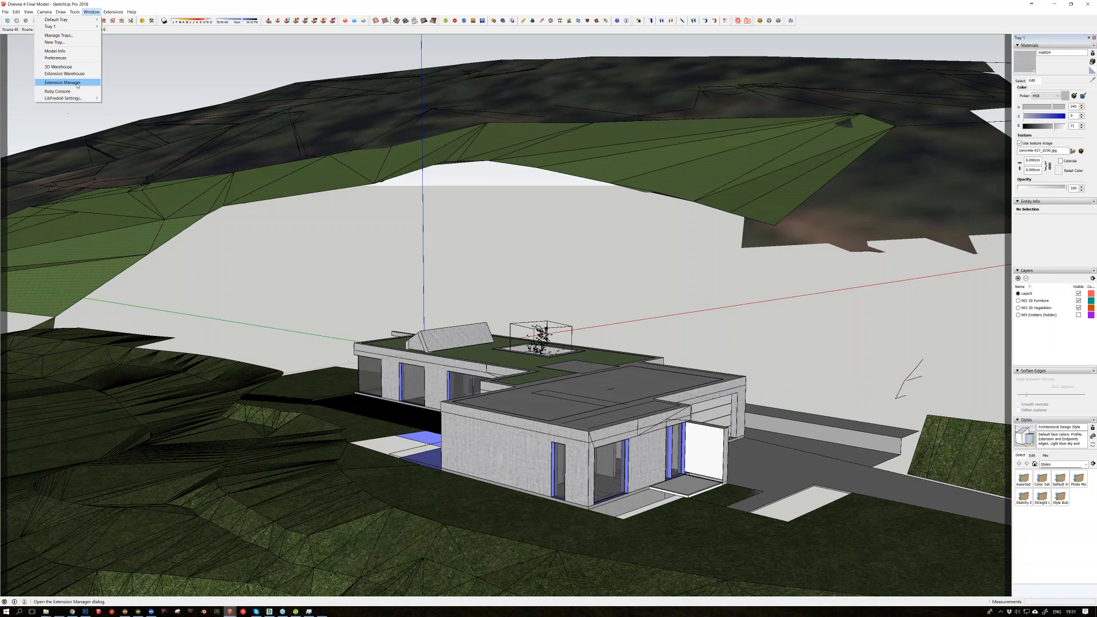
click(271, 60)
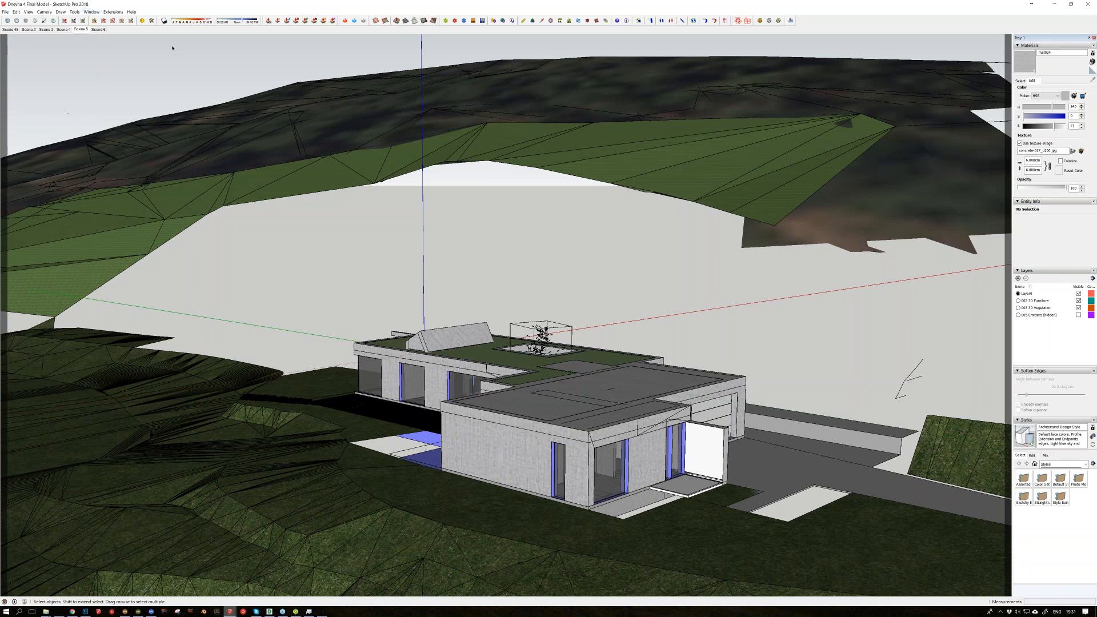
click(345, 22)
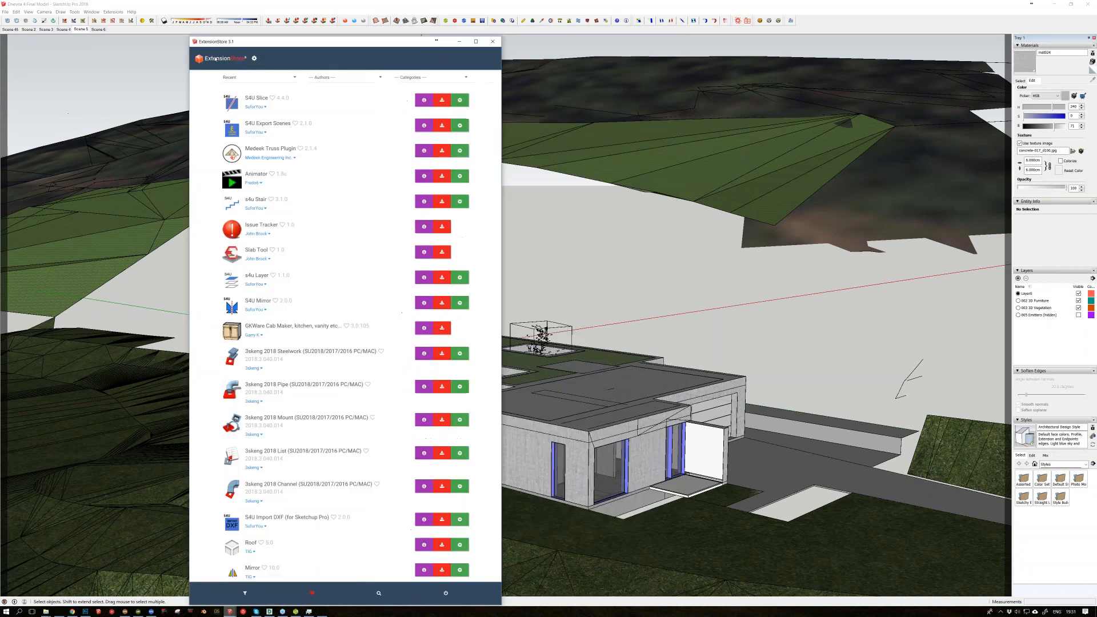
drag(285, 44, 200, 27)
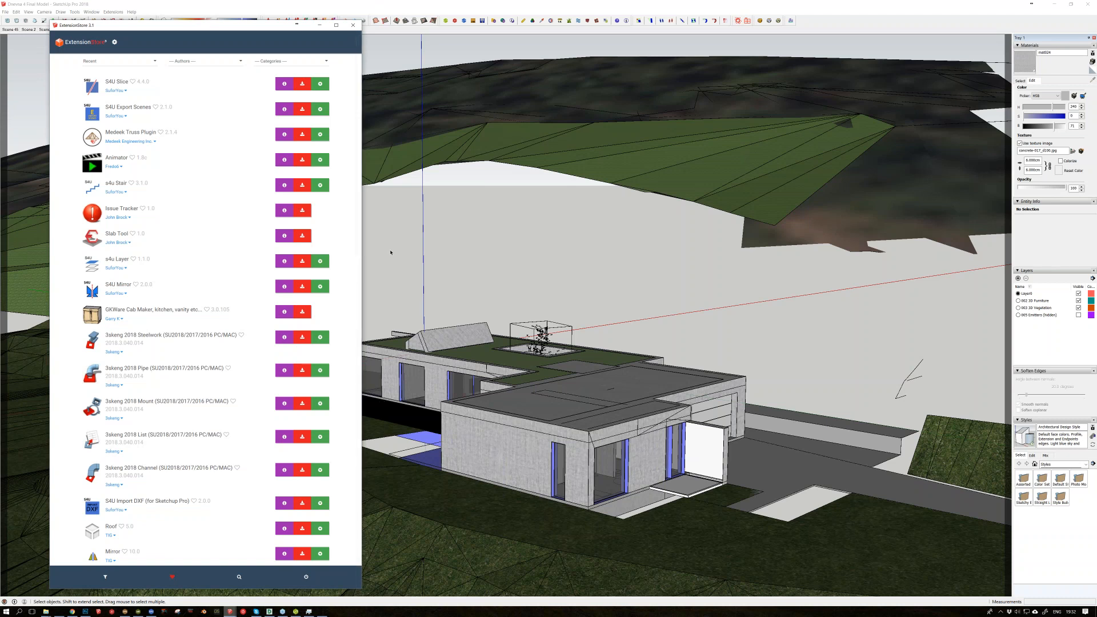
click(321, 26)
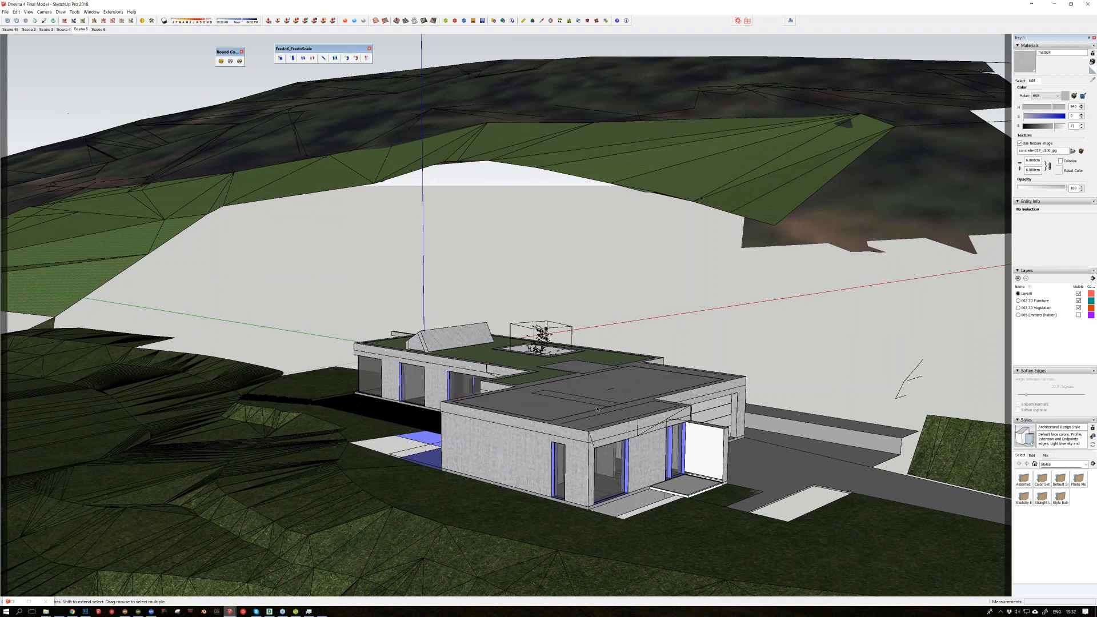
Step: Create a test box on the villa's roof and round all its edges with a 0.200 cm offset
middle_drag(597, 408, 613, 492)
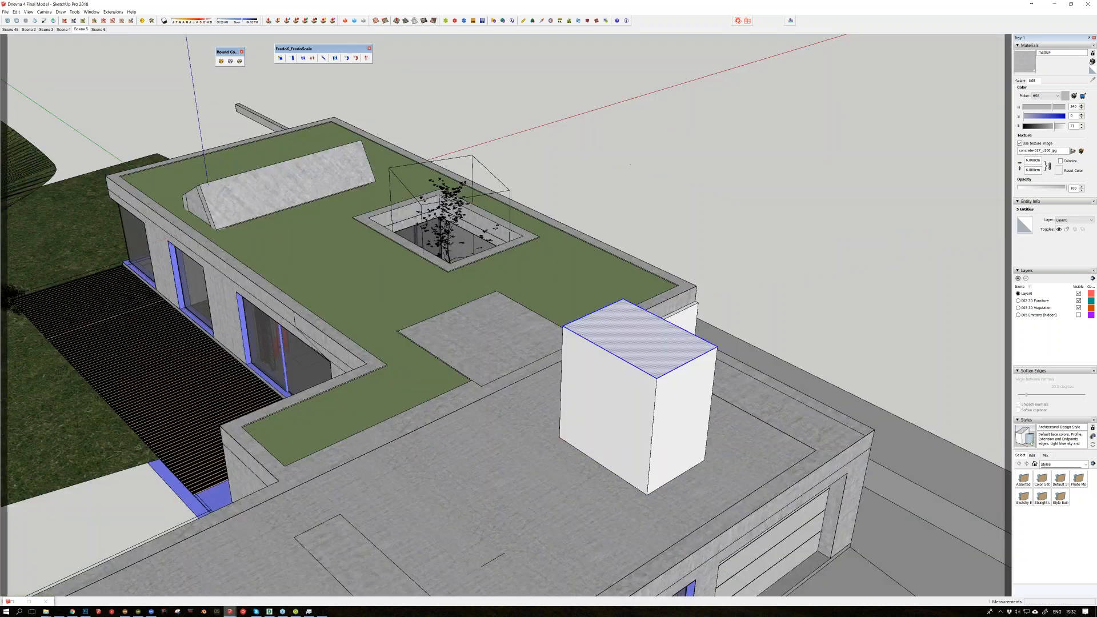
triple_click(634, 400)
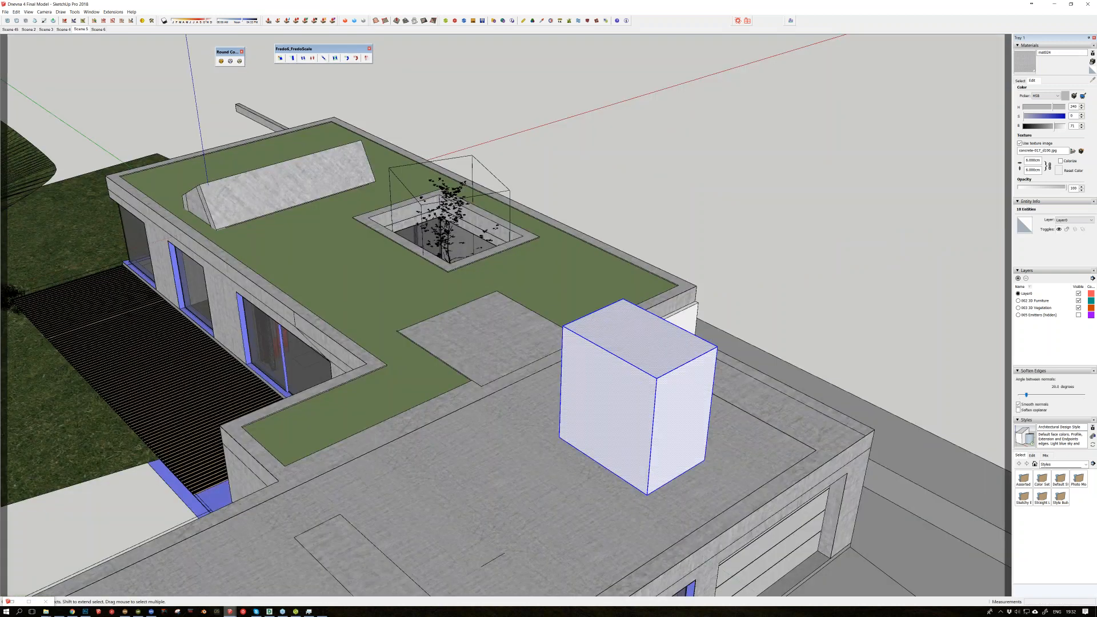
click(221, 60)
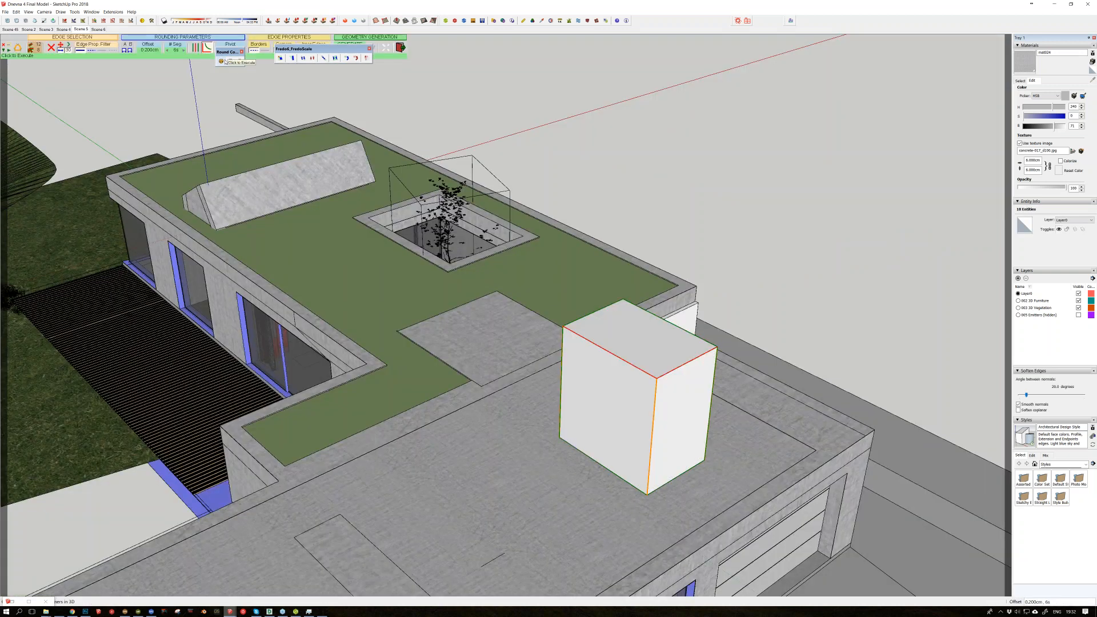
click(759, 191)
click(780, 192)
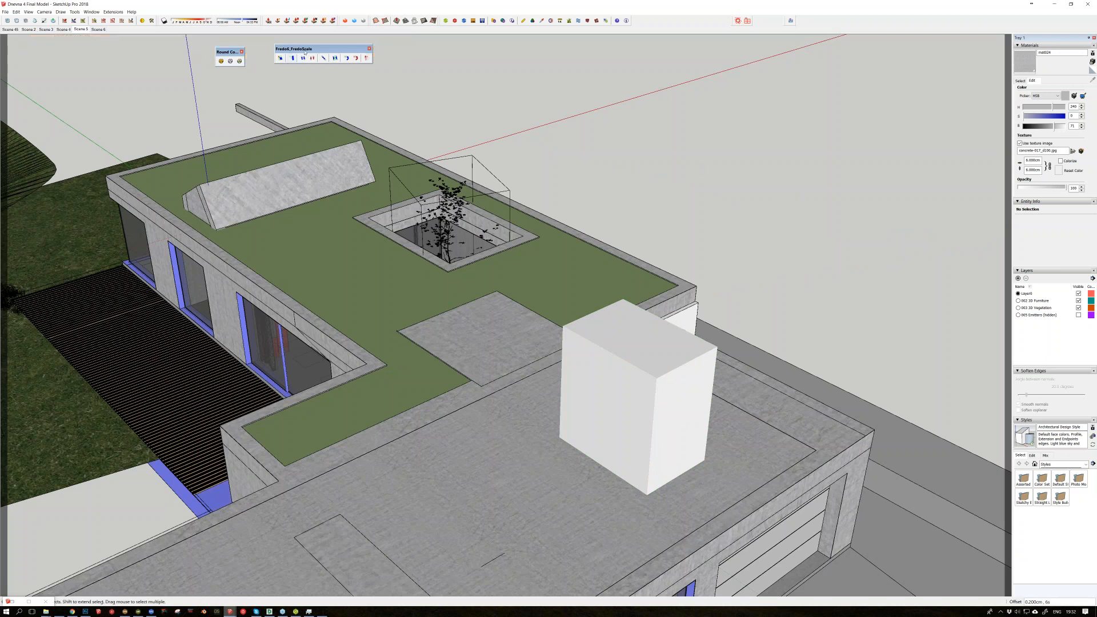
Step: Model a raised rectangular frame on the roof beside the test box and delete the face inside it
drag(309, 49, 347, 46)
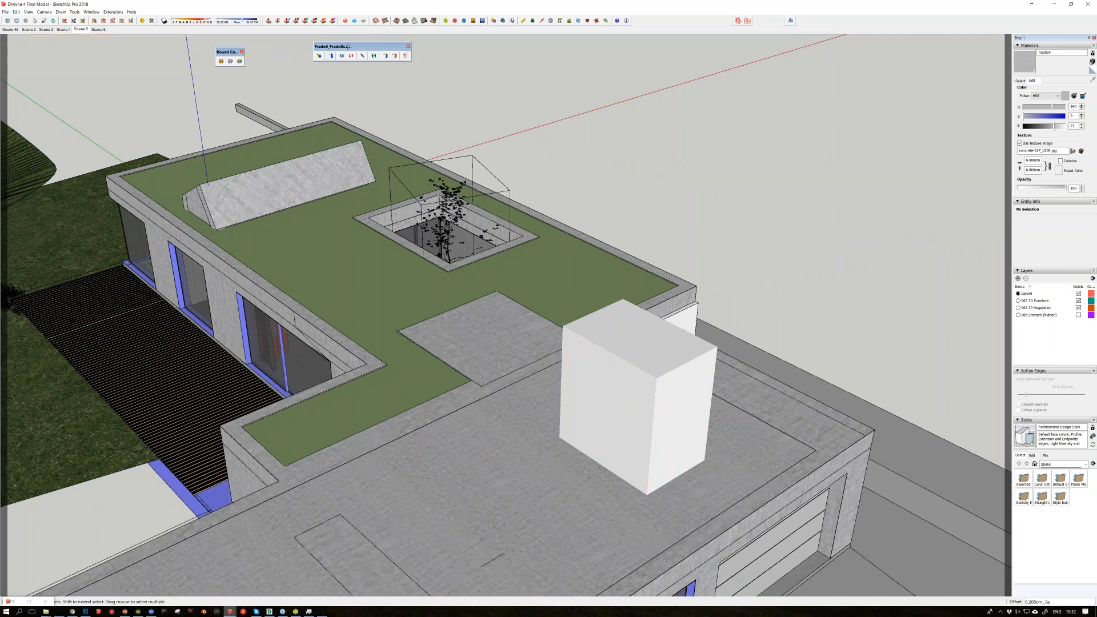
middle_drag(573, 419, 641, 311)
scroll(543, 464, up, 3)
mouse_move(580, 435)
mouse_down()
mouse_move(562, 435)
mouse_move(568, 428)
mouse_up()
key(p)
key(space)
click(525, 411)
key(Delete)
Step: Turn the whole frame into a component and widen it along the roof with FredoScale Box Stretching
triple_click(564, 425)
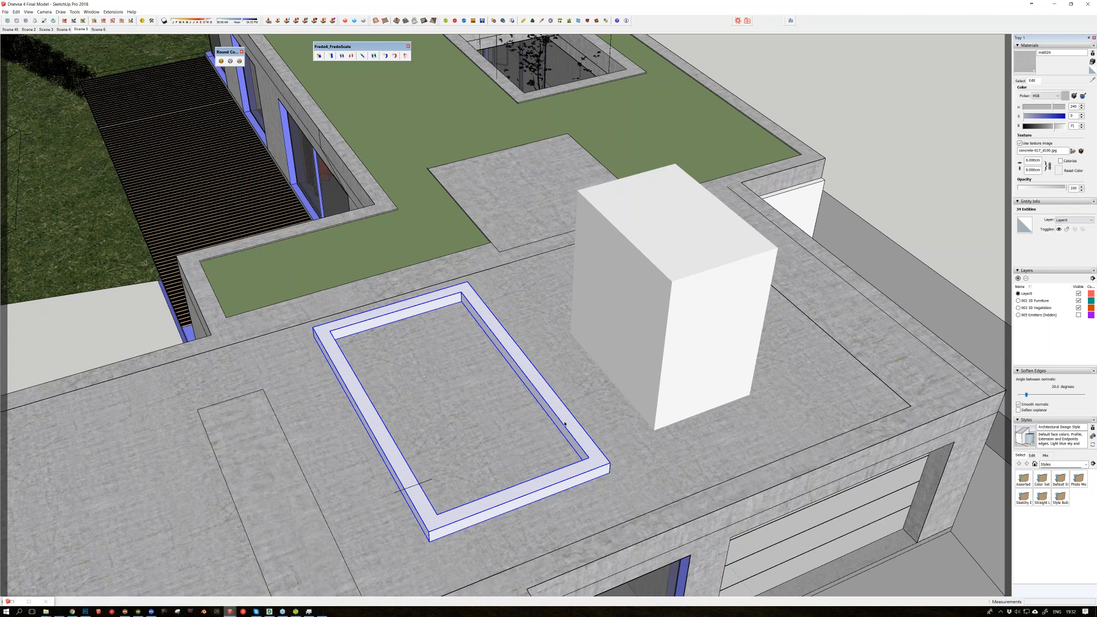
key(g)
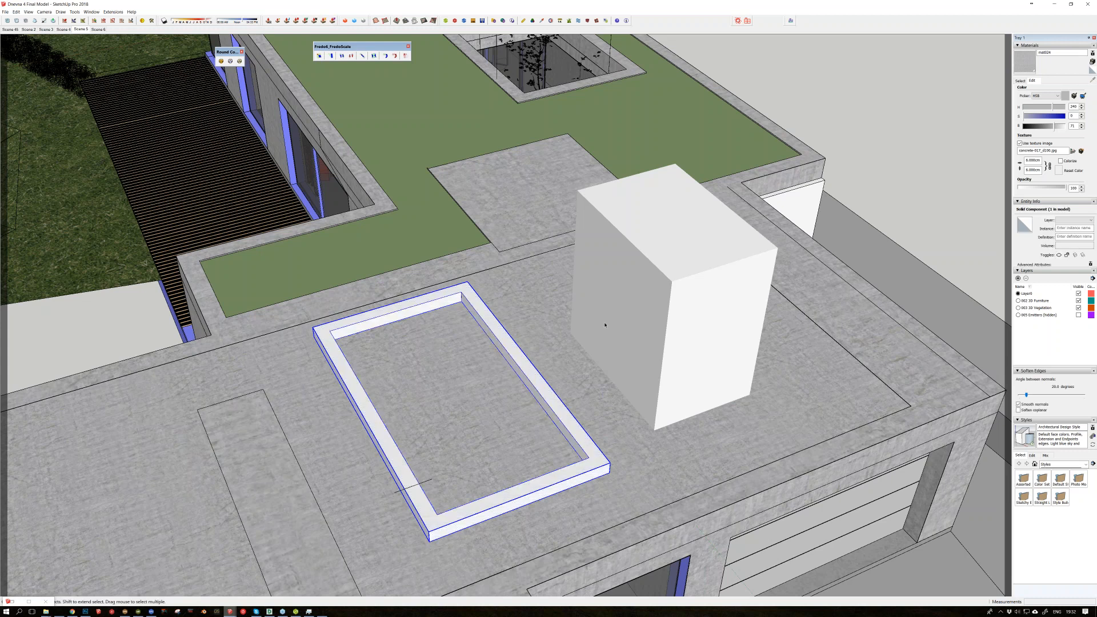
middle_drag(605, 324, 605, 330)
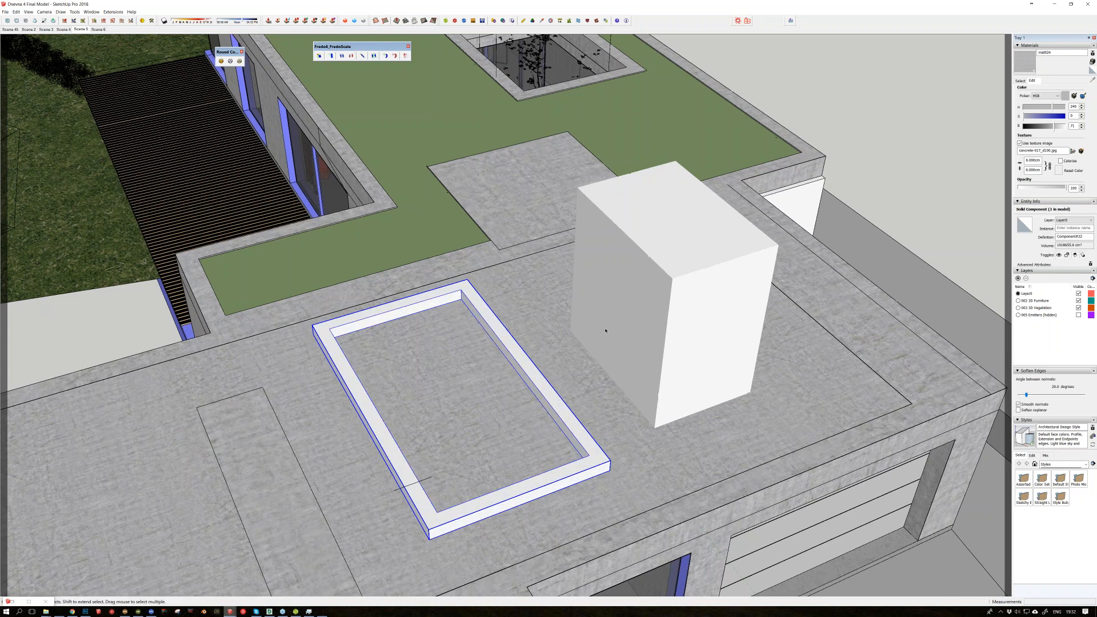
middle_drag(606, 330, 360, 92)
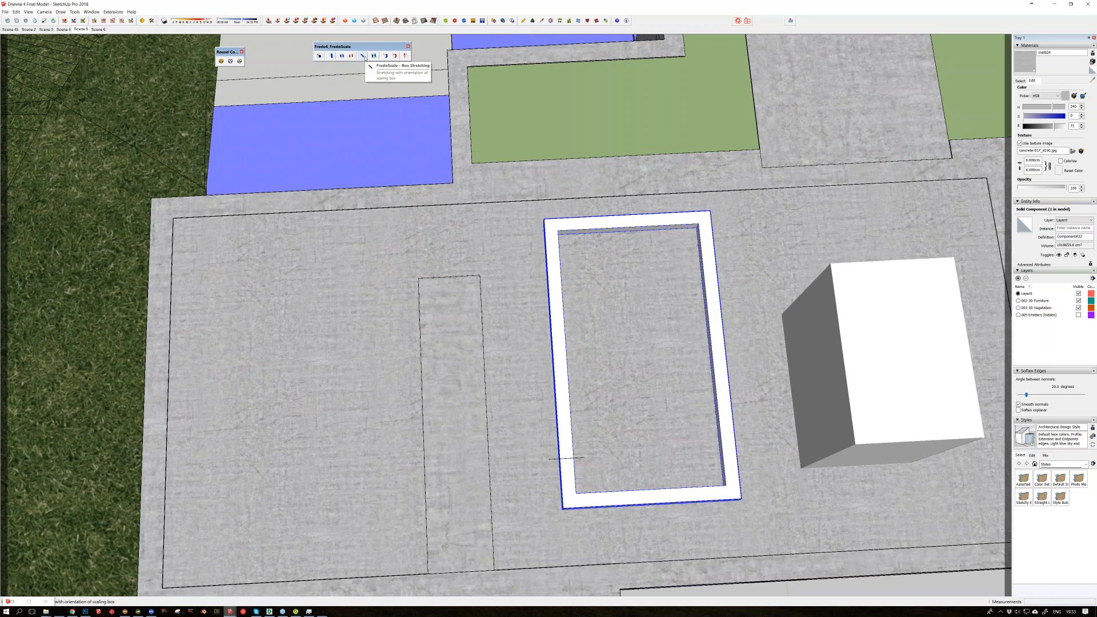
click(364, 56)
drag(553, 362, 247, 376)
key(space)
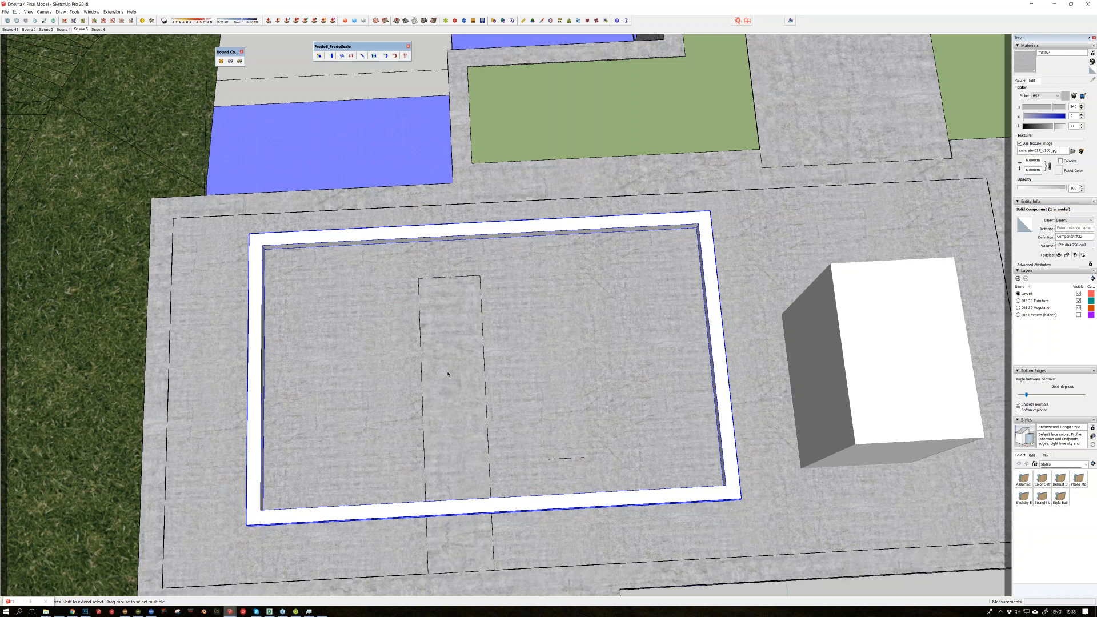
Step: Resize the roof frame to 500 cm along its red axis with FredoScale Box Stretching
middle_drag(448, 374, 506, 360)
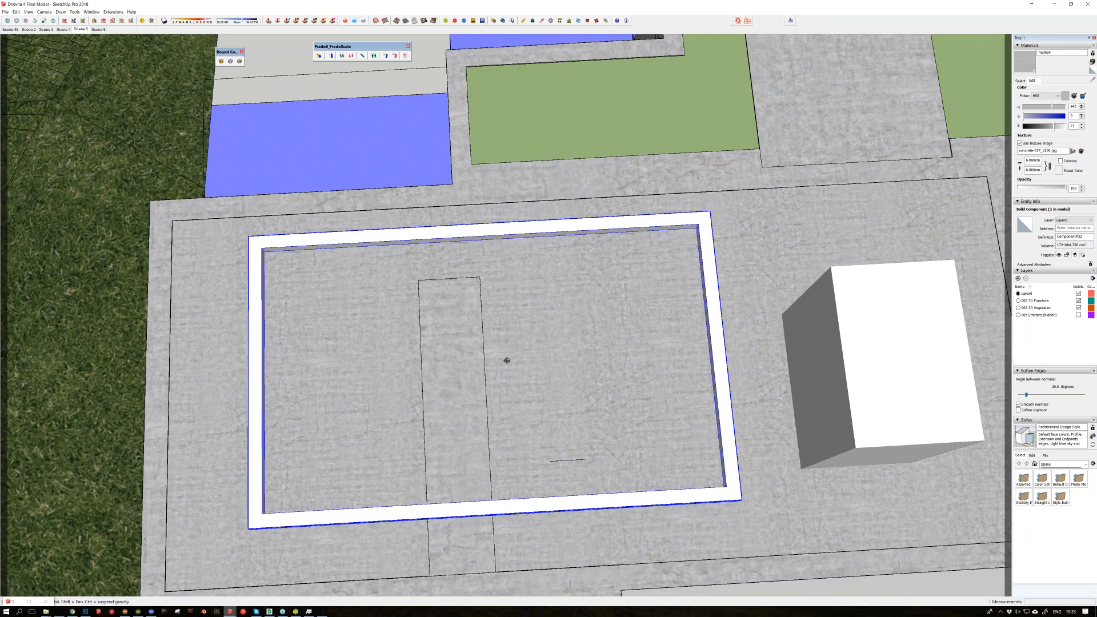
middle_drag(507, 360, 1016, 214)
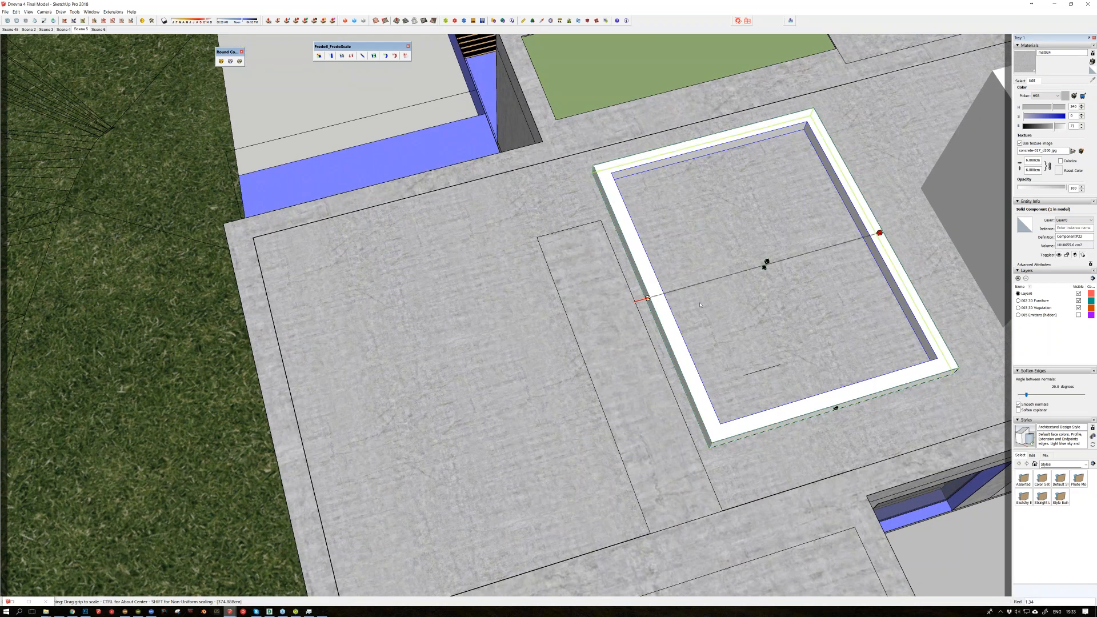
key(Tab)
text(500)
key(Return)
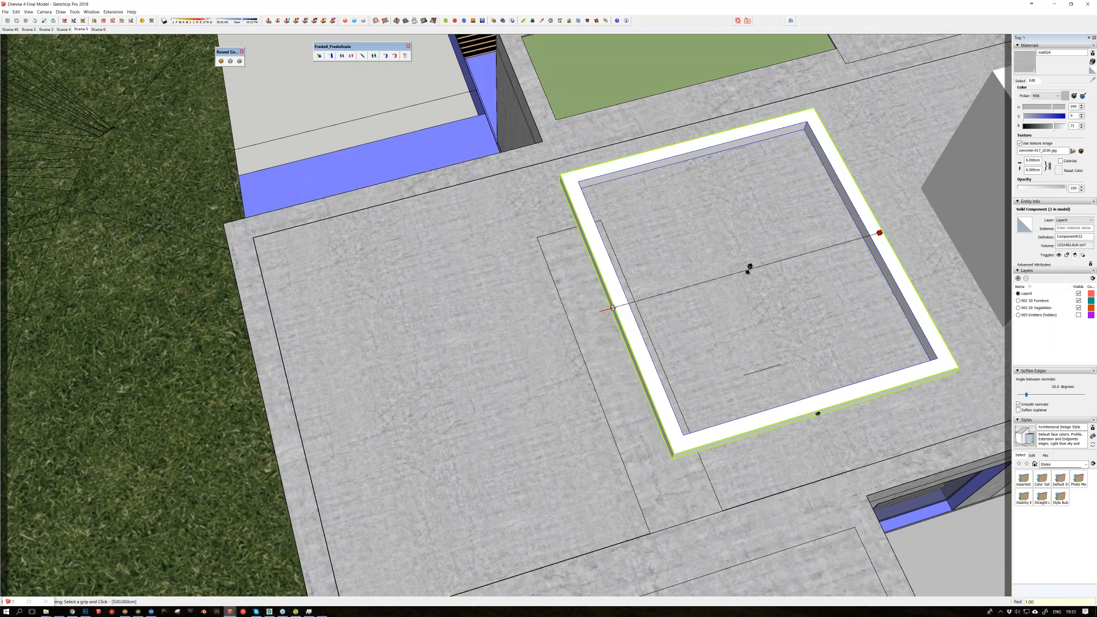
key(space)
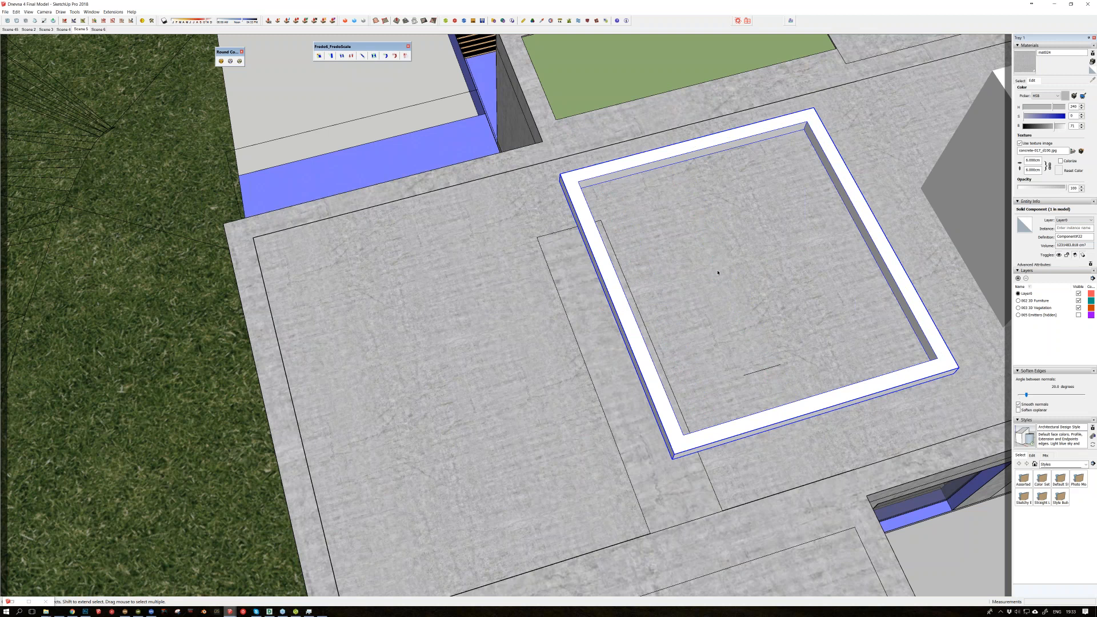
Step: Float the JointPushPull and Artisan toolbars over the model, lined up beside the FredoScale toolbar
middle_drag(717, 273, 645, 309)
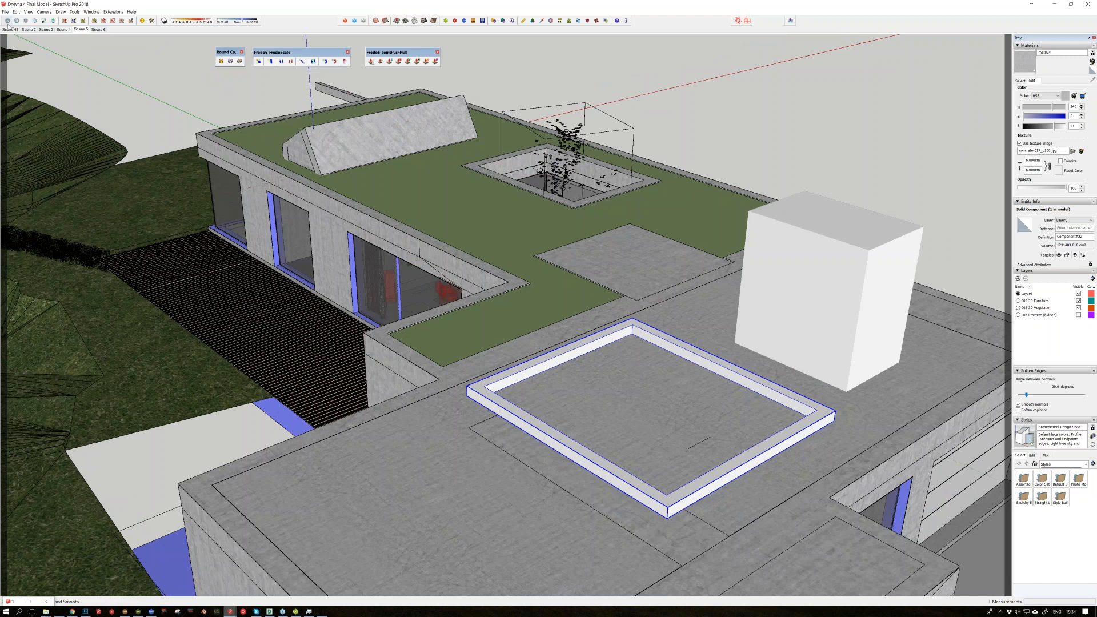
drag(5, 23, 491, 68)
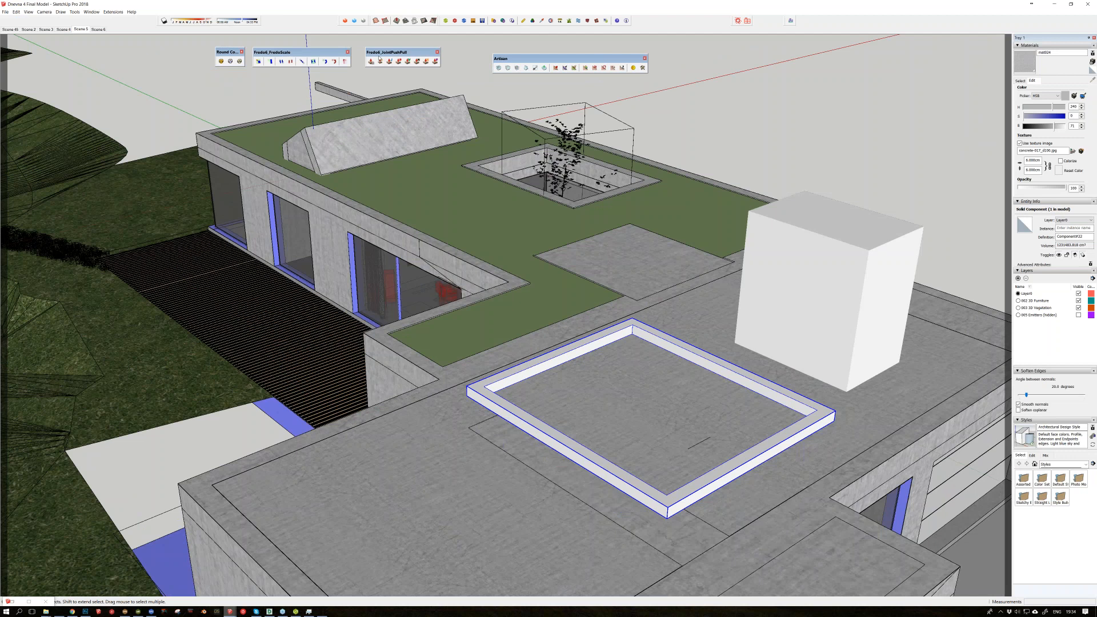
click(345, 23)
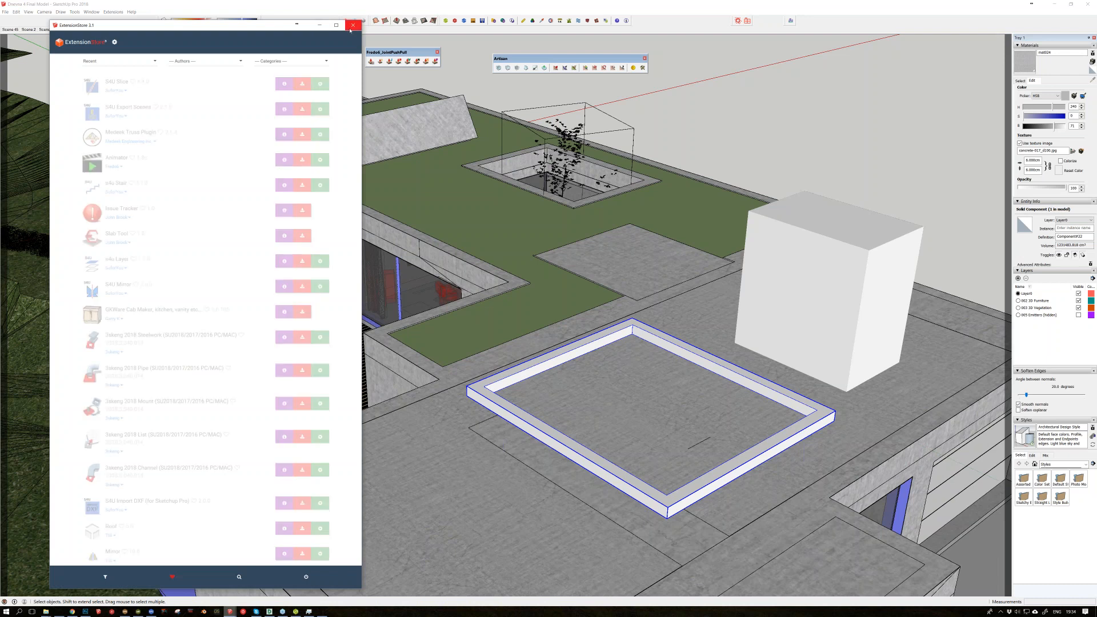
click(351, 27)
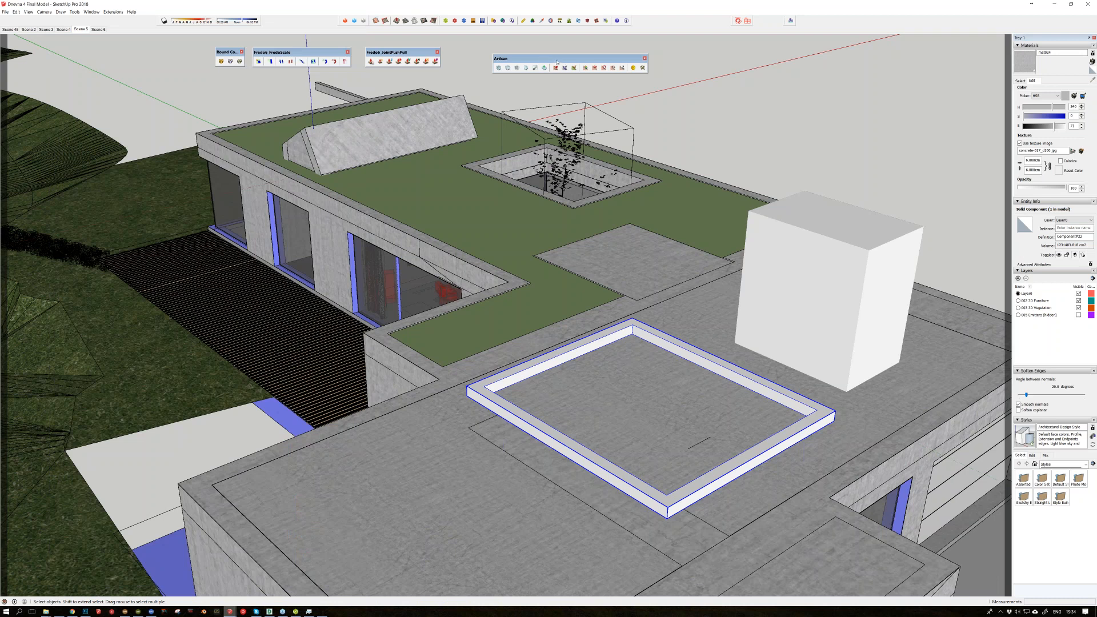
drag(557, 62, 535, 54)
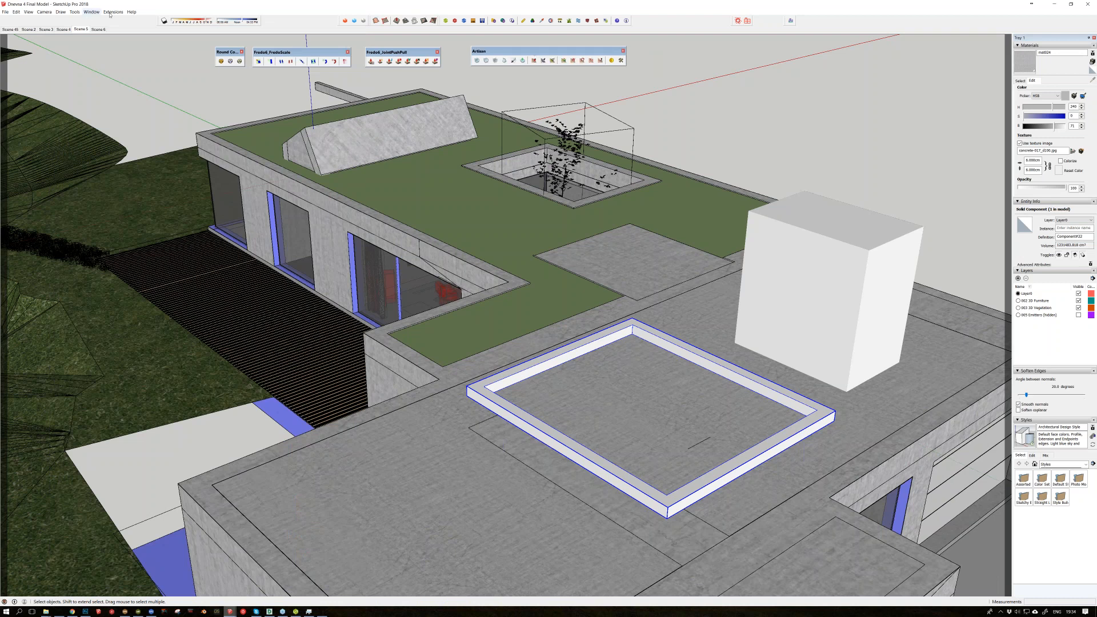
drag(546, 52, 557, 52)
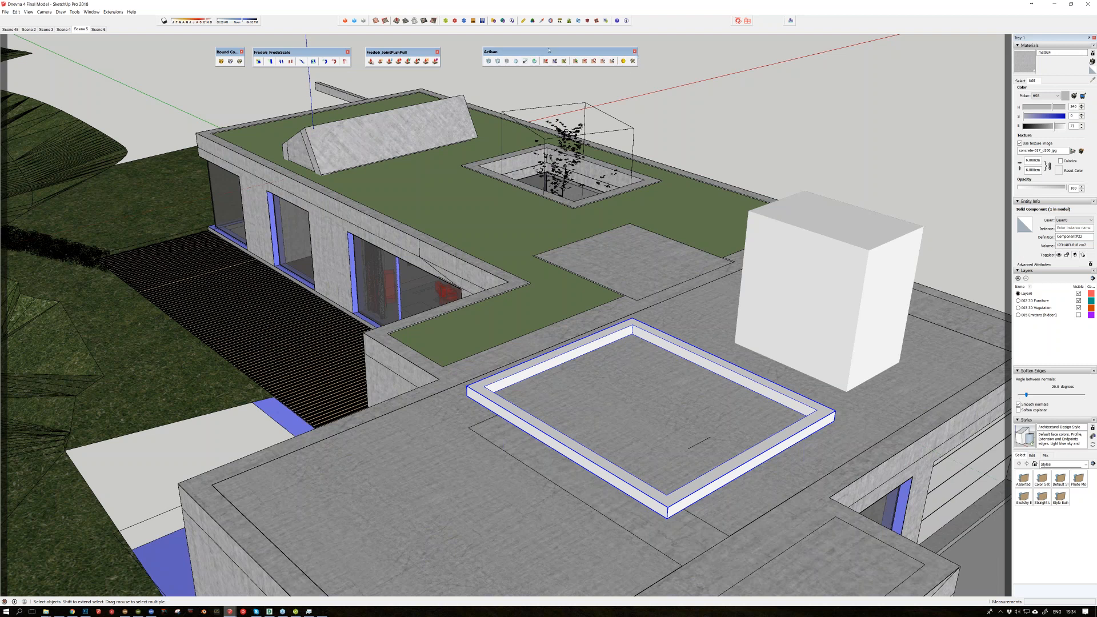
Step: Model a small box on the roof's near corner and round it with Artisan's Subdivide and Smooth, using 2 iterations
key(o)
drag(497, 500, 522, 498)
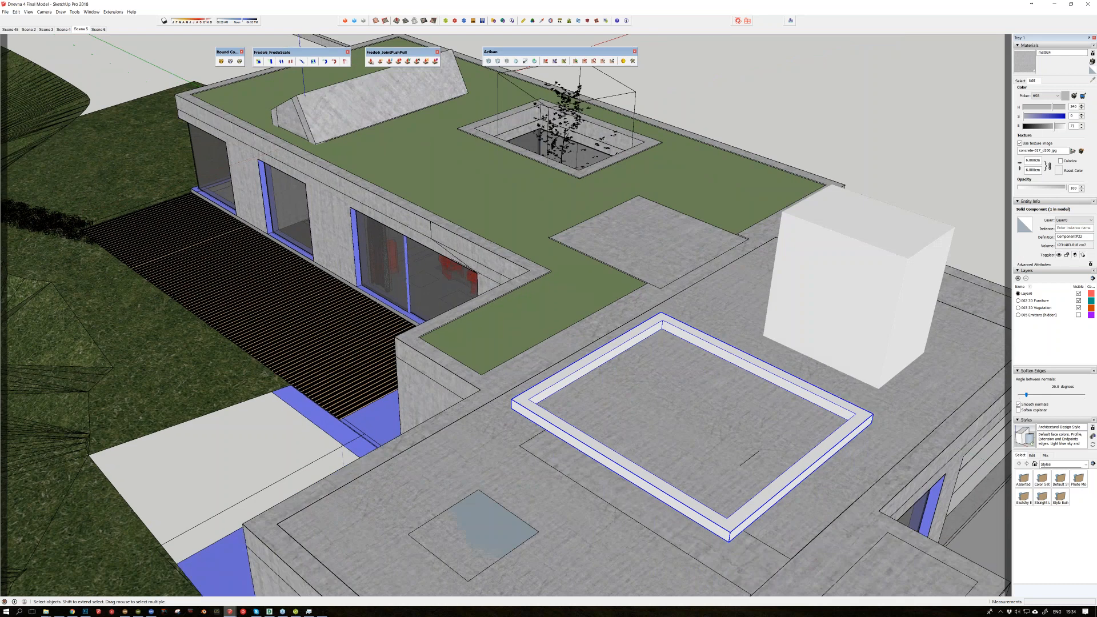
click(489, 61)
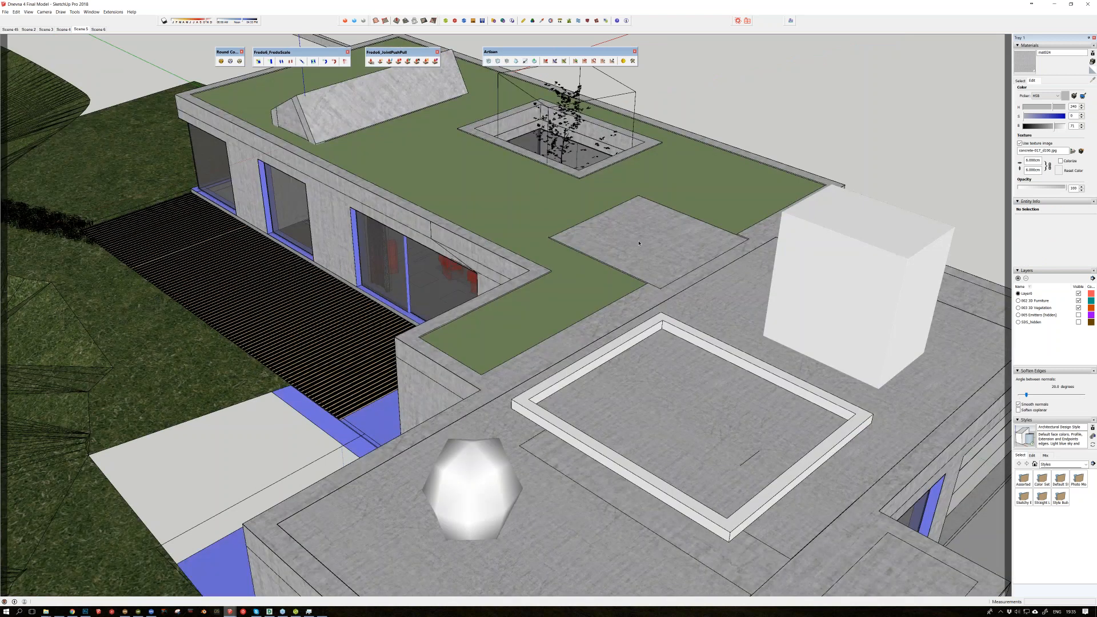
middle_drag(639, 244, 502, 381)
click(498, 379)
click(489, 61)
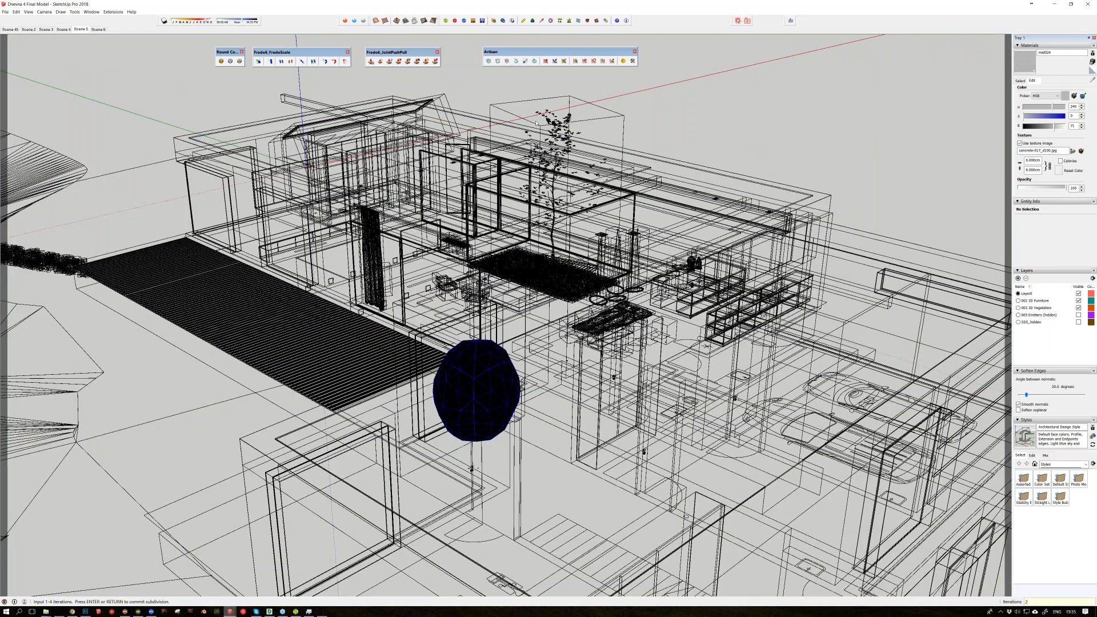
text(2)
key(Return)
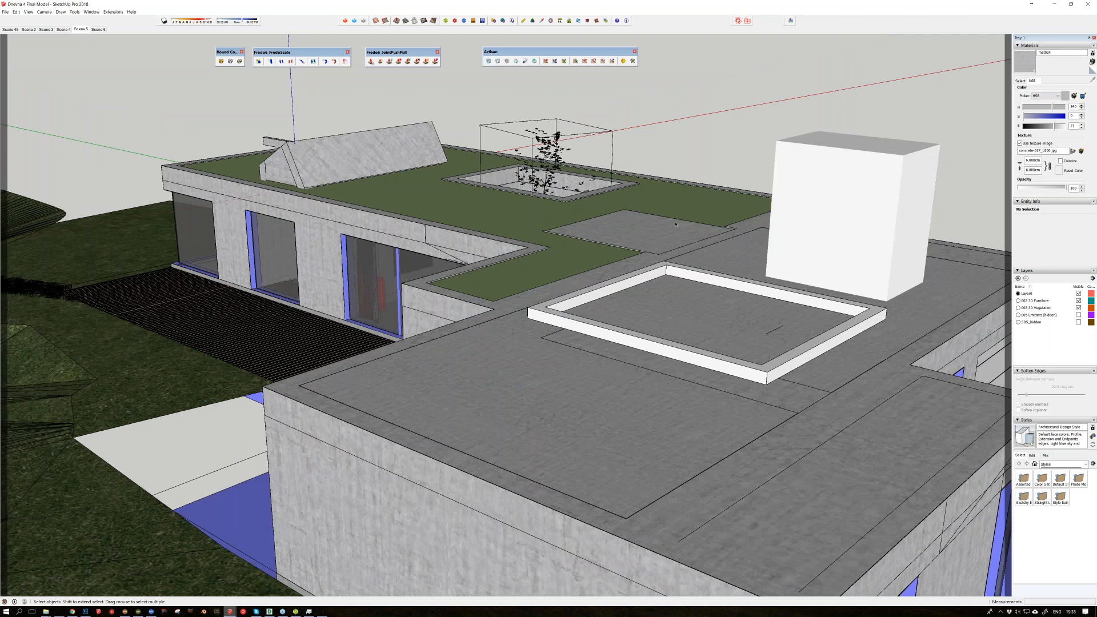
Step: Draw a flat rectangle on empty ground beside the villa and try to subdivide and smooth it with Artisan
middle_drag(675, 223, 646, 349)
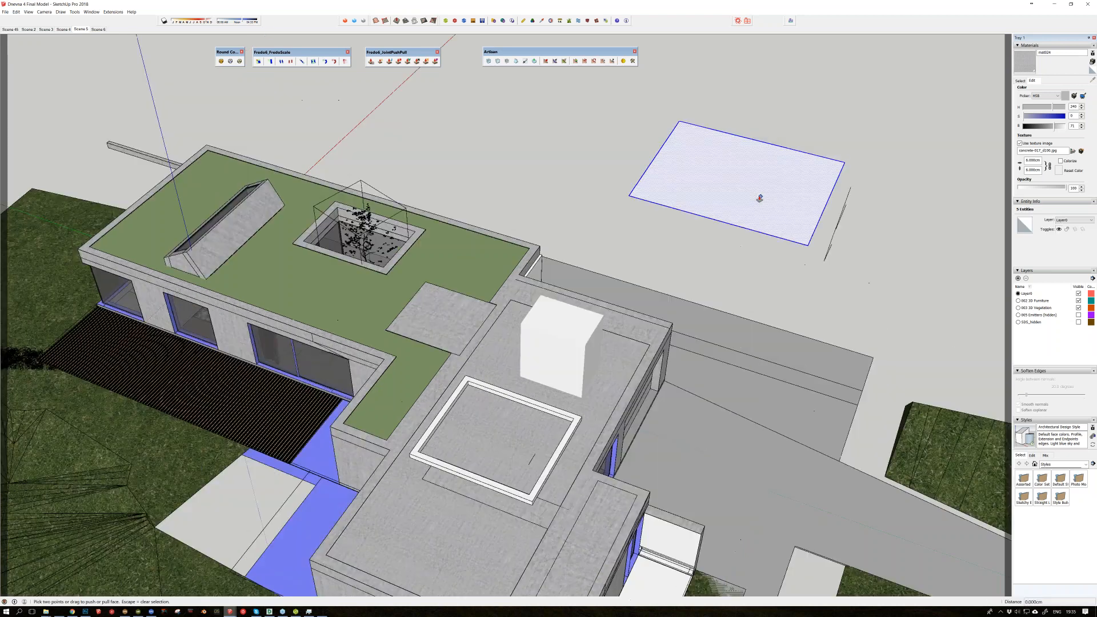
click(489, 62)
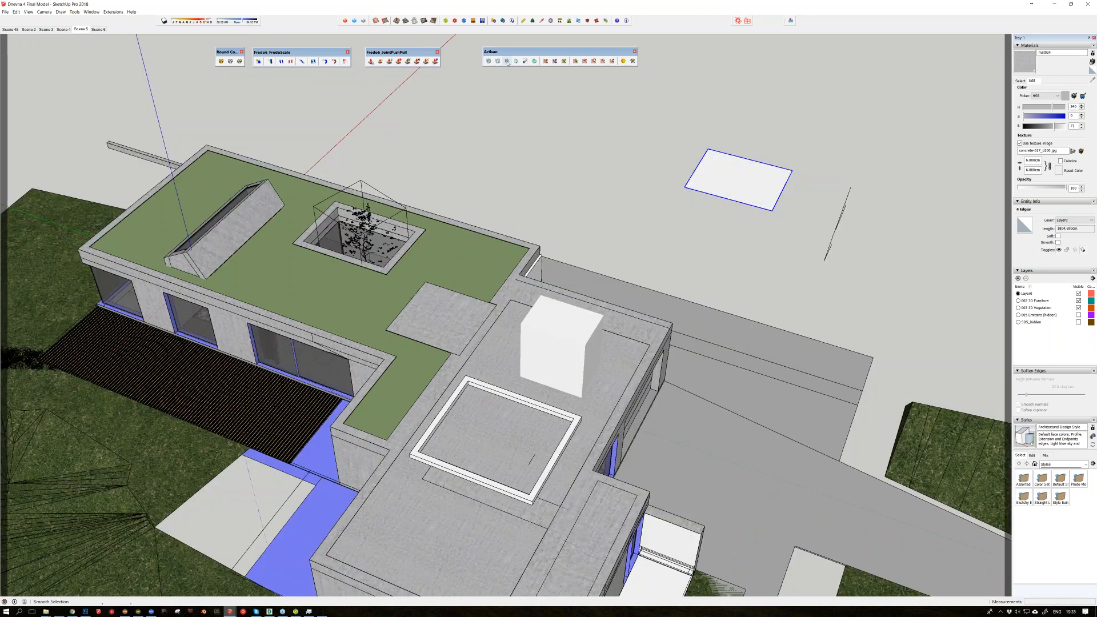
key(ctrl+z)
click(496, 61)
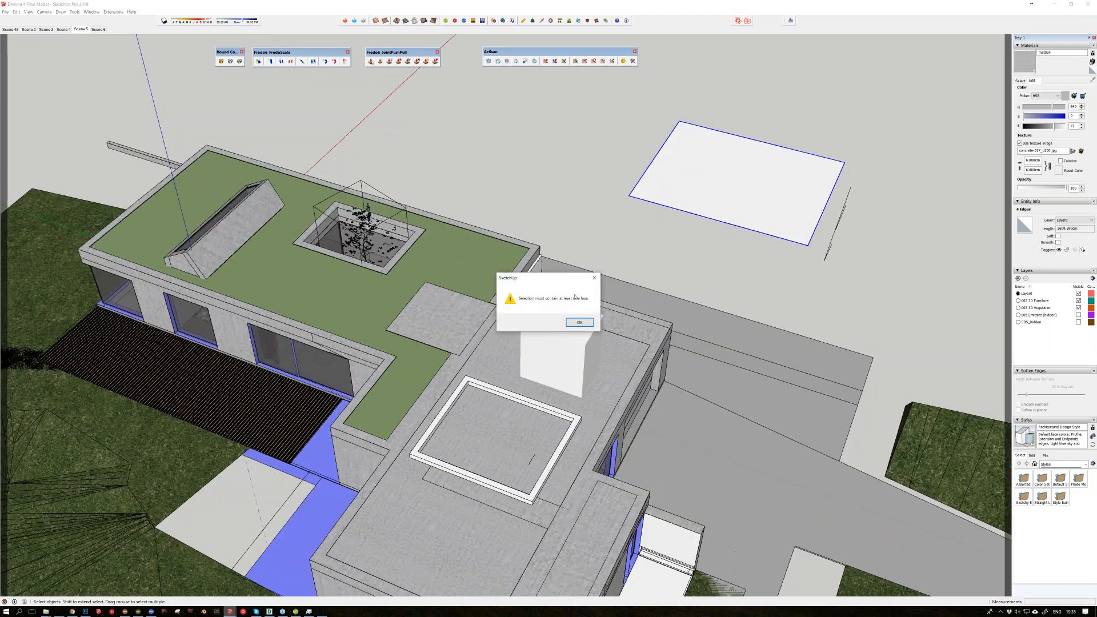
click(579, 322)
Step: Divide the flat rectangular face beside the villa into a three-by-three grid of smaller faces
click(769, 208)
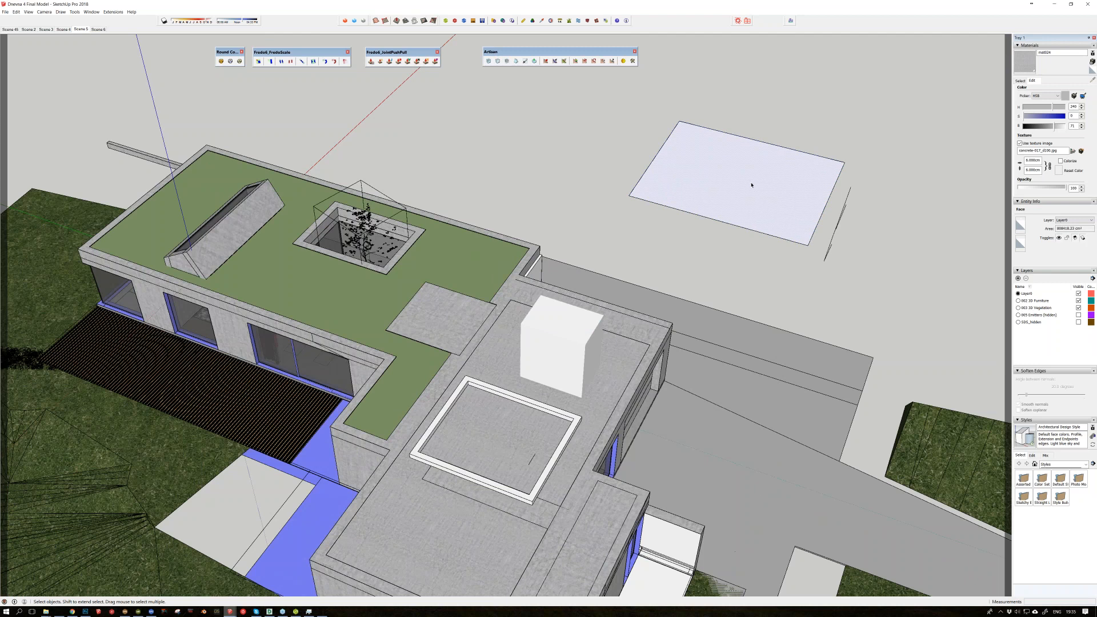
scroll(751, 185, up, 1)
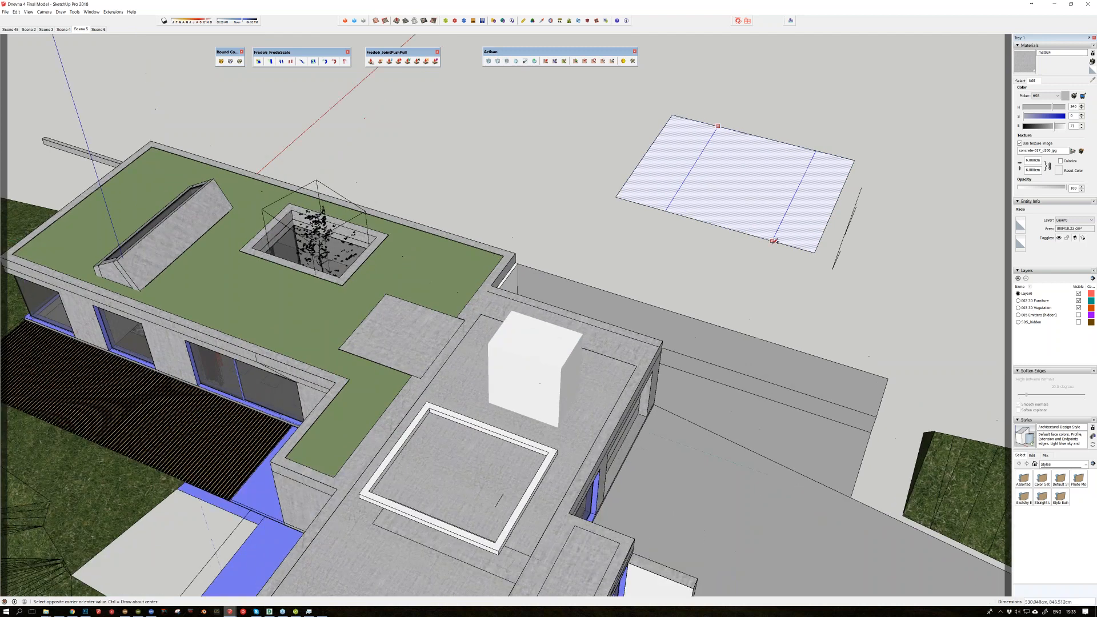
click(774, 241)
click(844, 184)
click(638, 164)
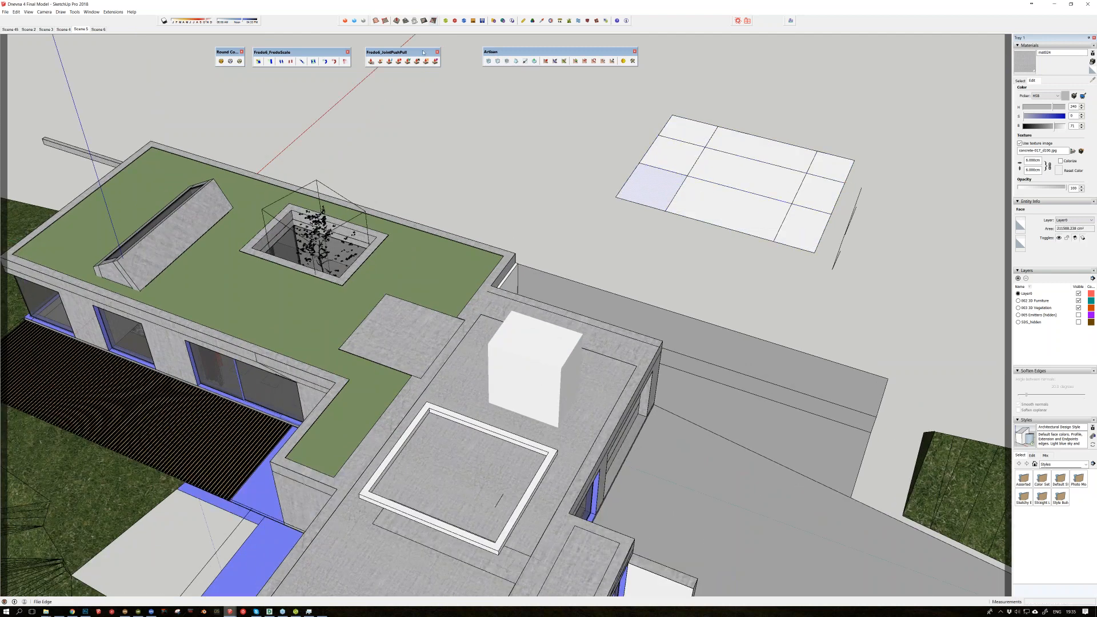
Step: Raise two separate peaks at inner grid corners of the divided face with Artisan's Sculpt brush
click(498, 61)
click(691, 172)
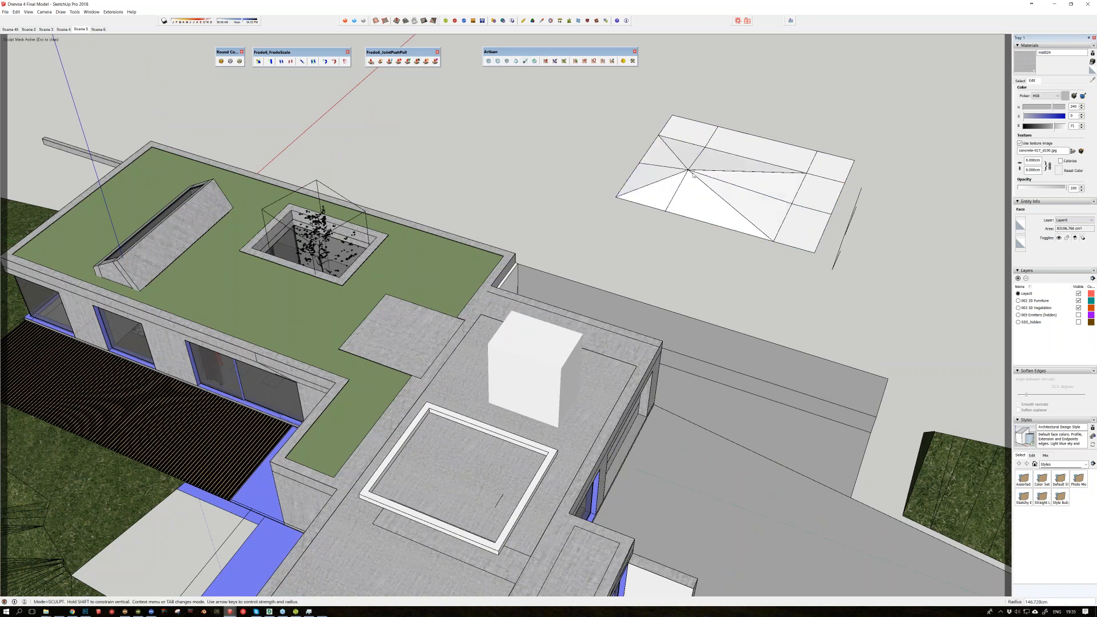
click(807, 174)
click(807, 175)
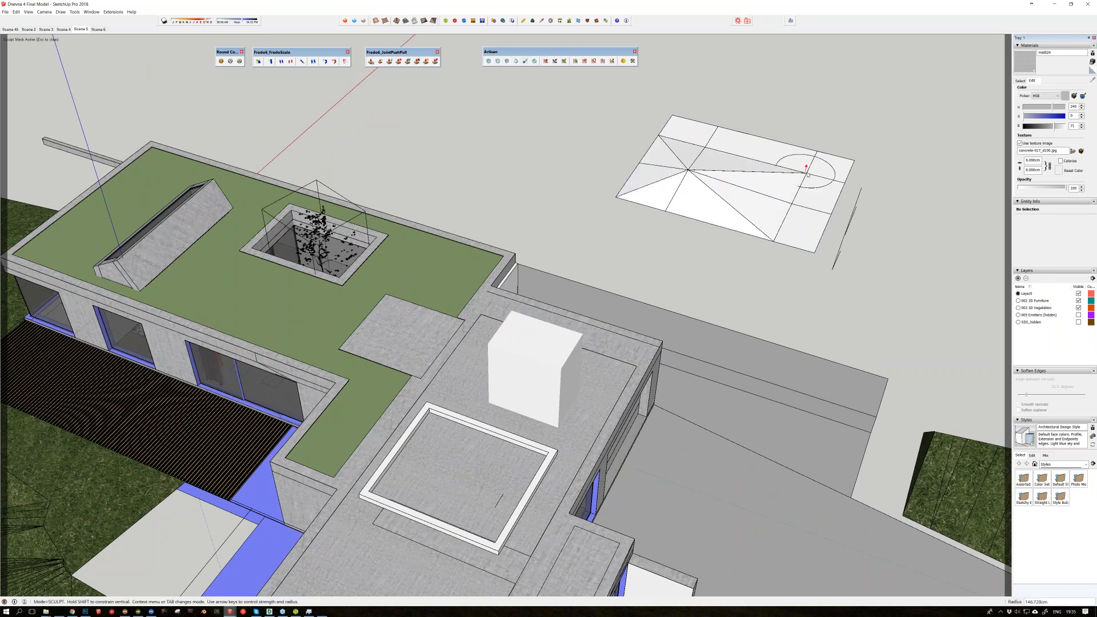
key(space)
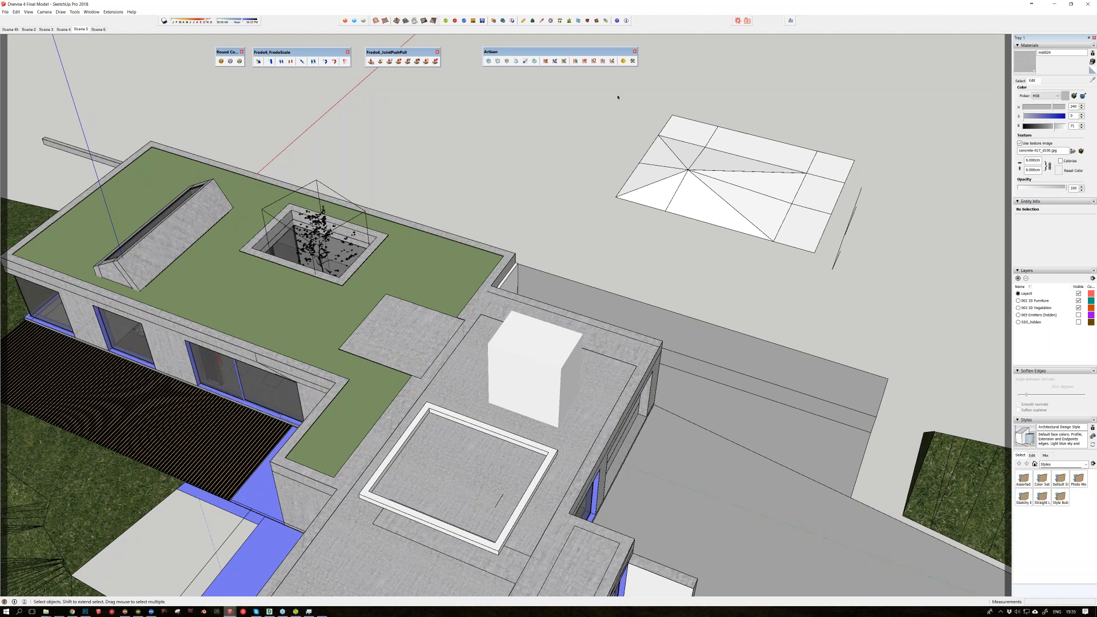
click(546, 61)
click(810, 175)
click(809, 175)
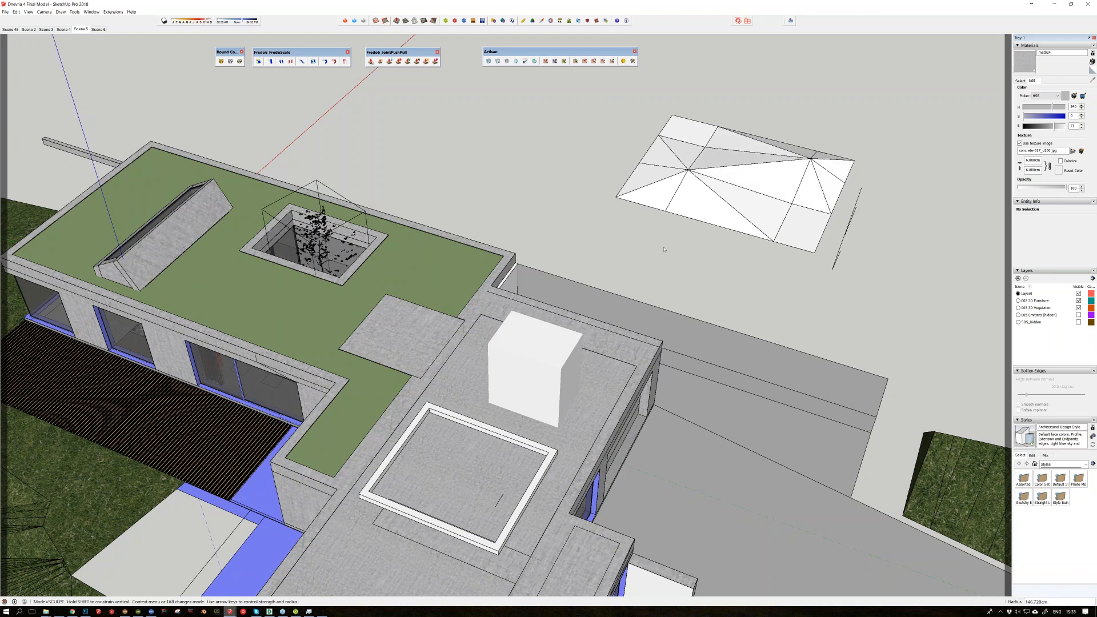
Step: Examine the sculpted surface together with the hillside terrain surrounding the villa
key(o)
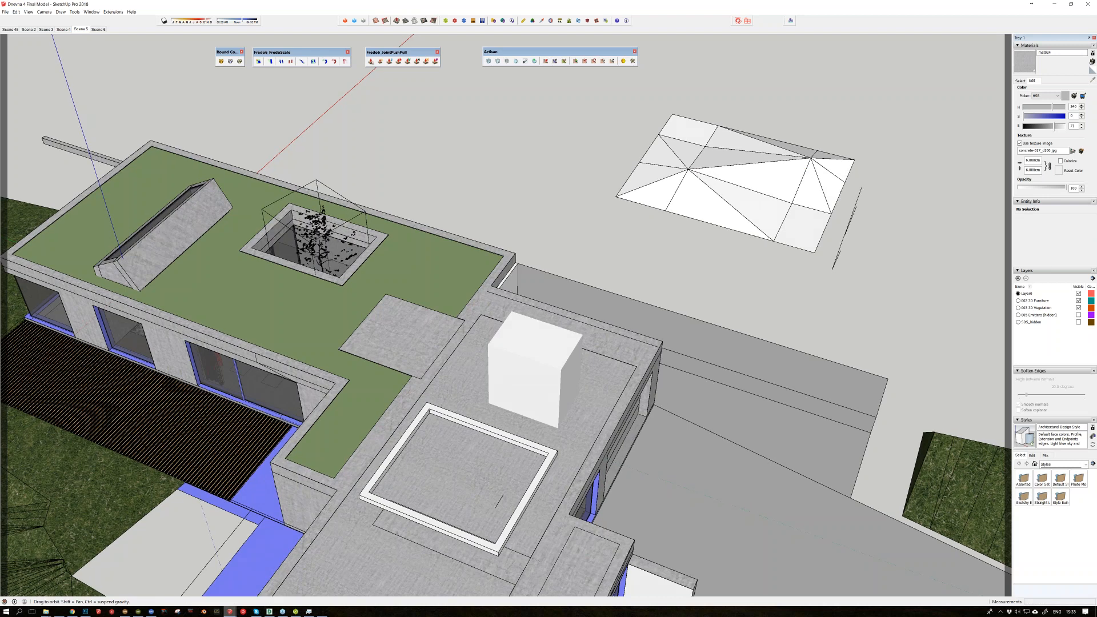
drag(714, 160, 789, 156)
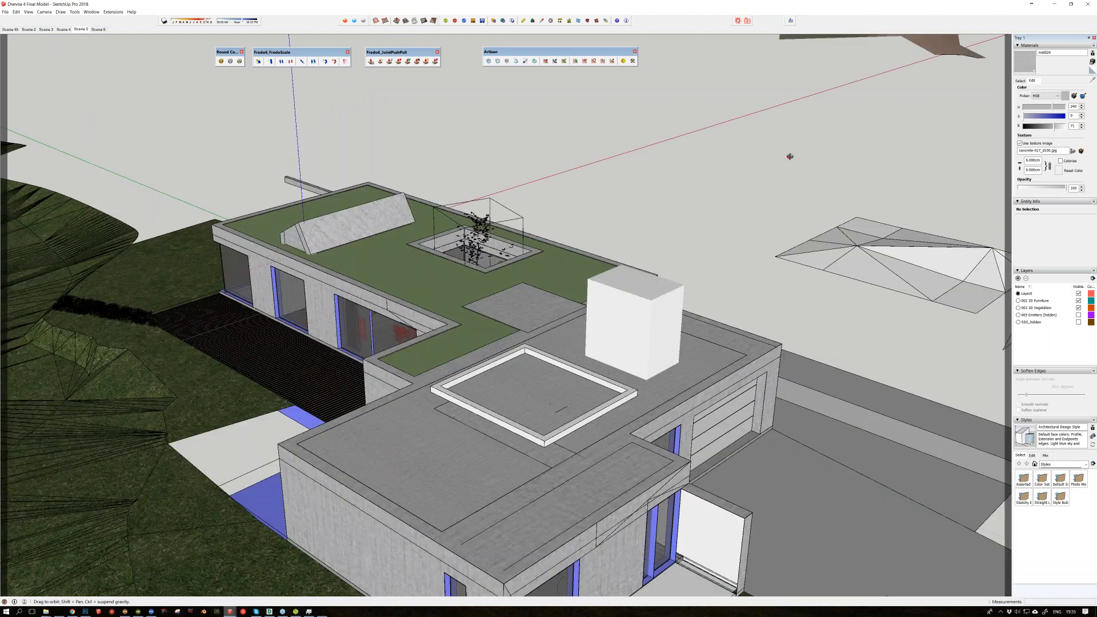
drag(789, 156, 713, 166)
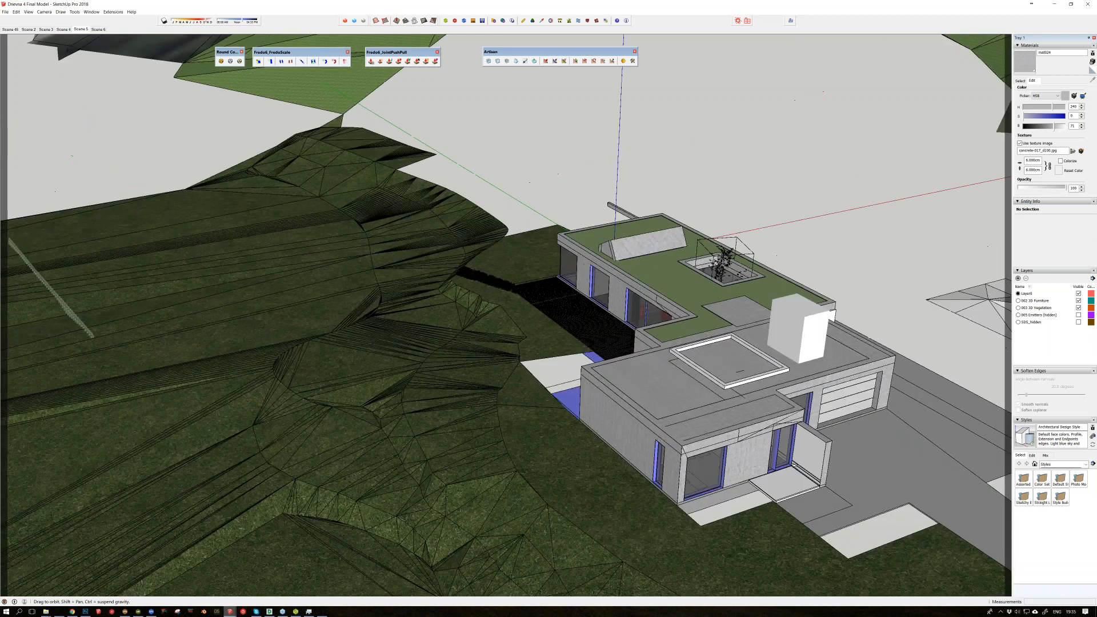
mouse_move(325, 245)
middle_down()
mouse_move(385, 209)
mouse_move(479, 374)
mouse_move(491, 330)
middle_up()
scroll(385, 209, down, 4)
scroll(492, 330, down, 3)
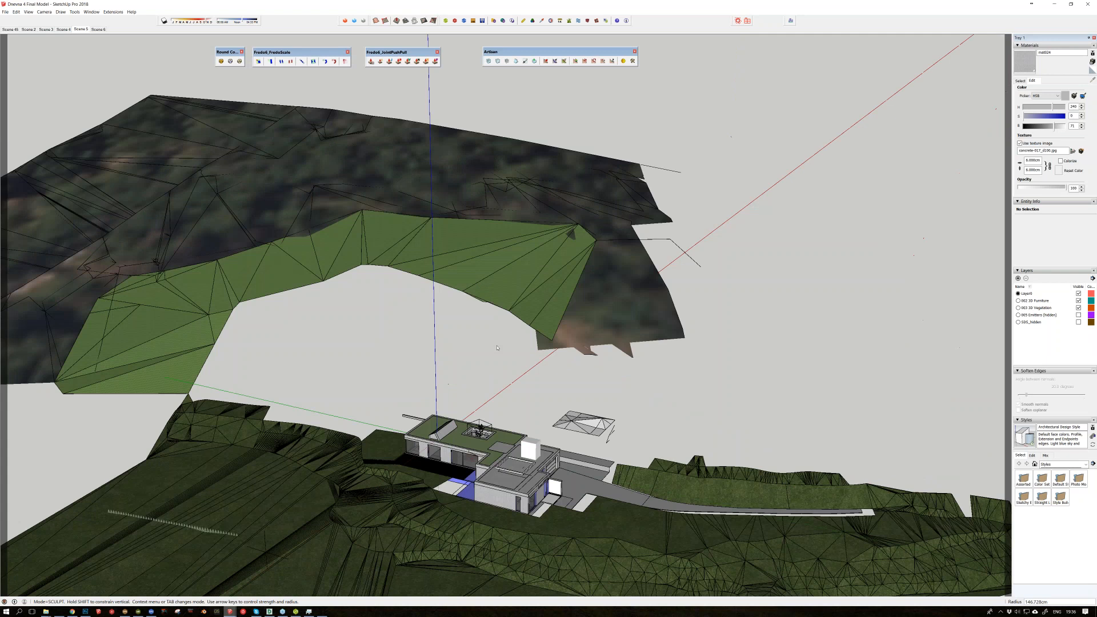
scroll(577, 426, up, 5)
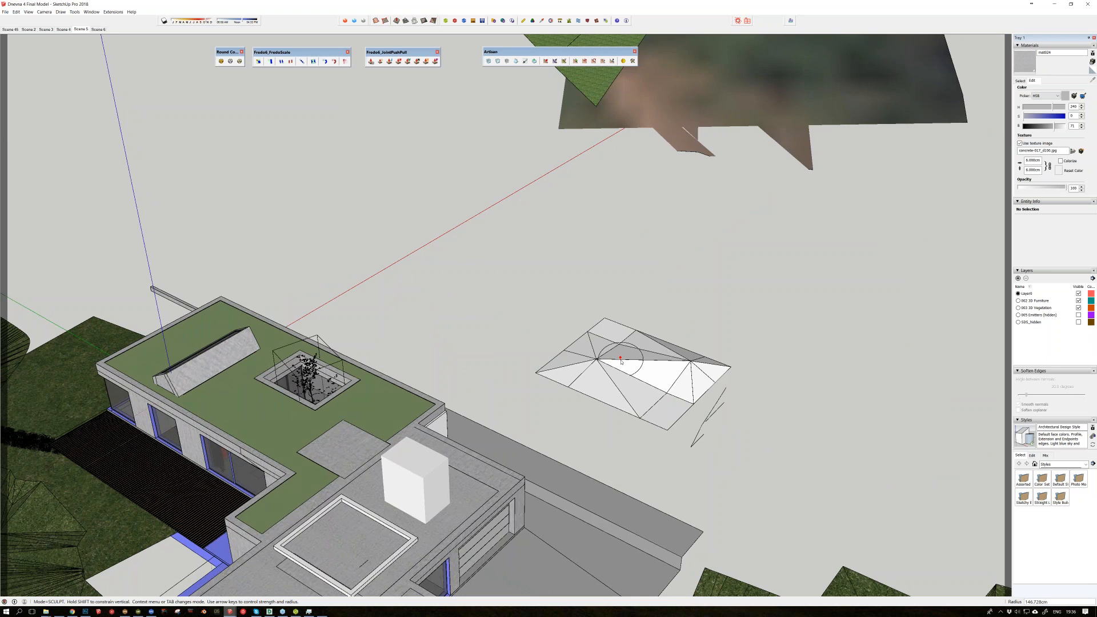
middle_drag(621, 361, 627, 350)
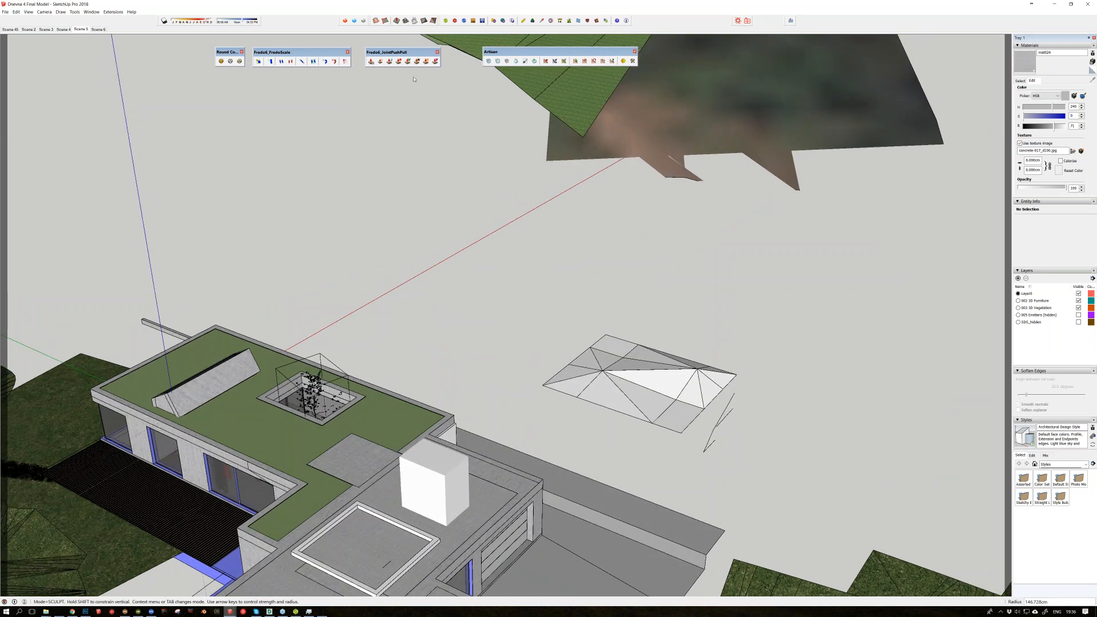
Step: Float the Sandbox and Skatter toolbars over the model and examine the villa's terrain around them
drag(371, 21, 348, 192)
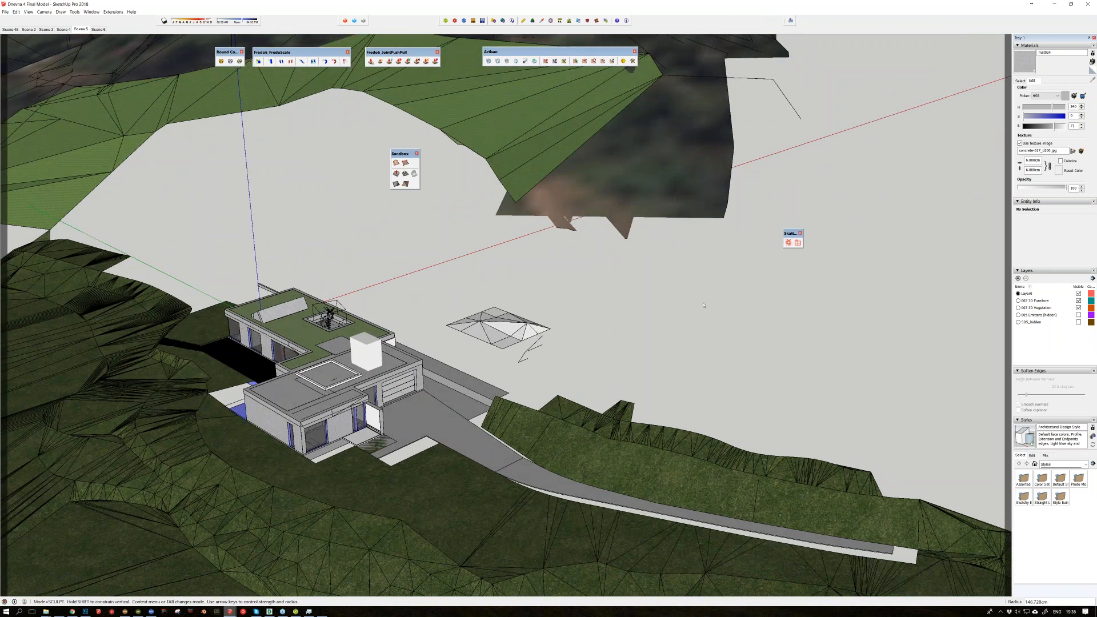
middle_drag(703, 304, 763, 288)
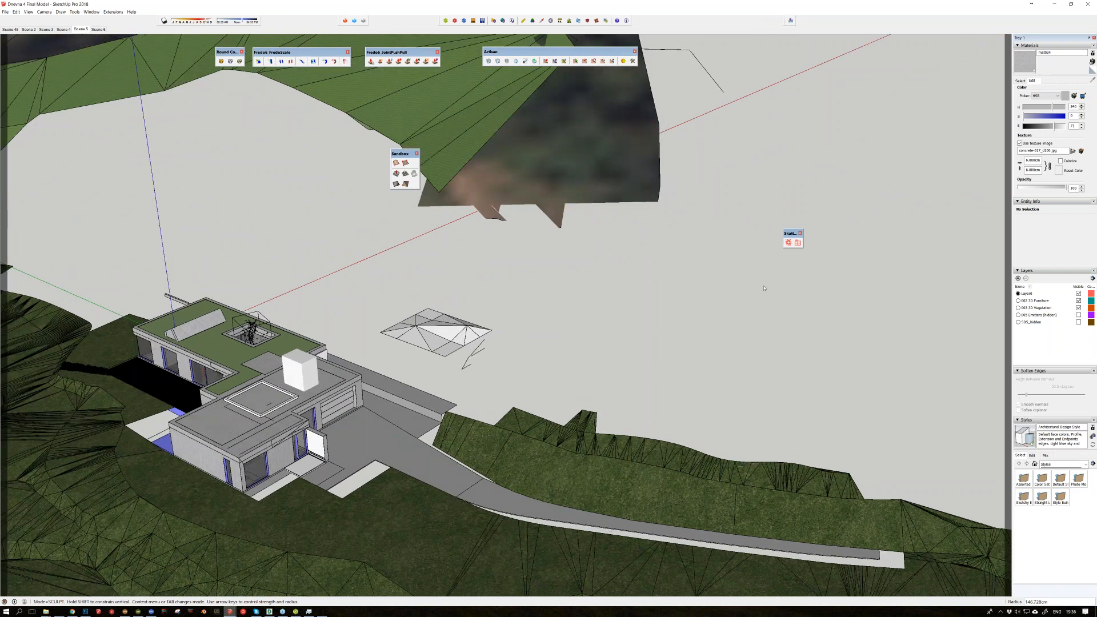
middle_drag(764, 287, 646, 292)
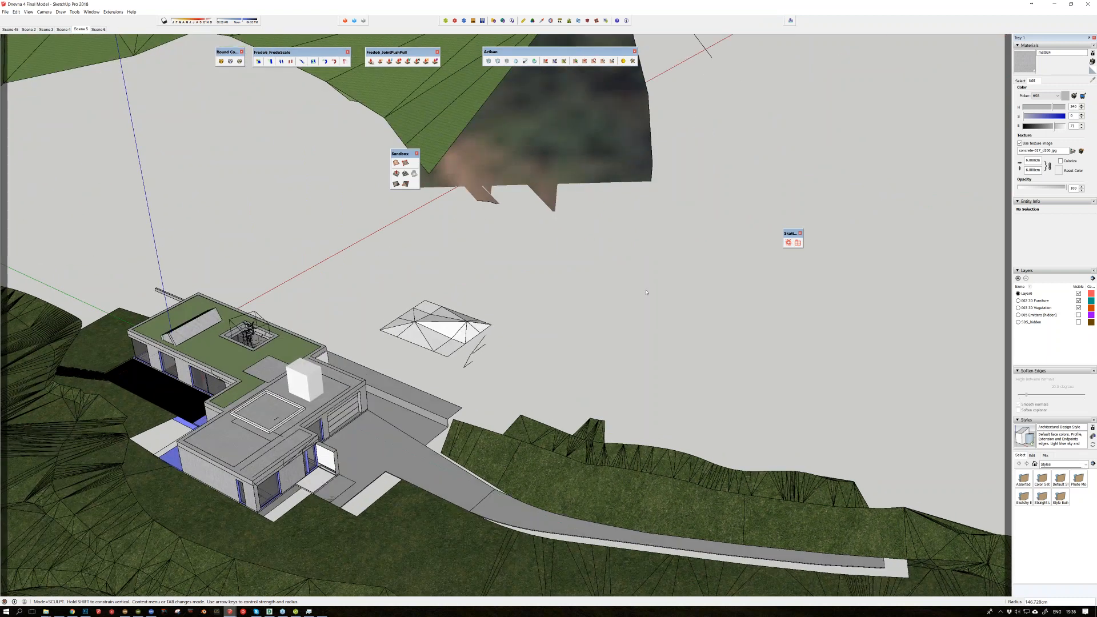
middle_drag(646, 292, 493, 203)
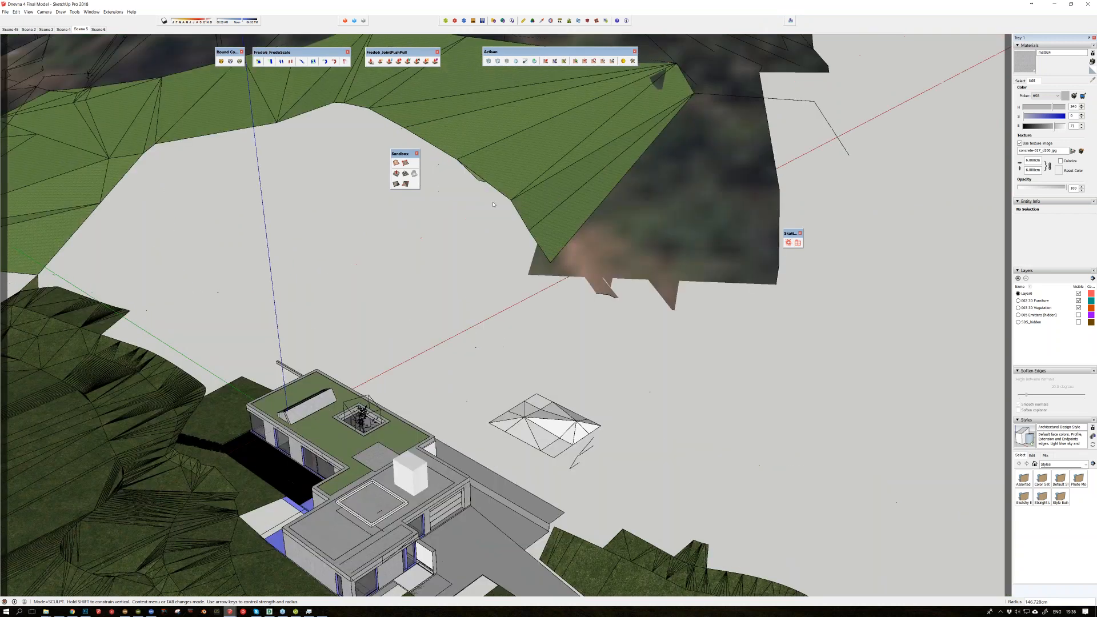
Step: Display the list of commands offered by the CleanUp³ extension
click(113, 11)
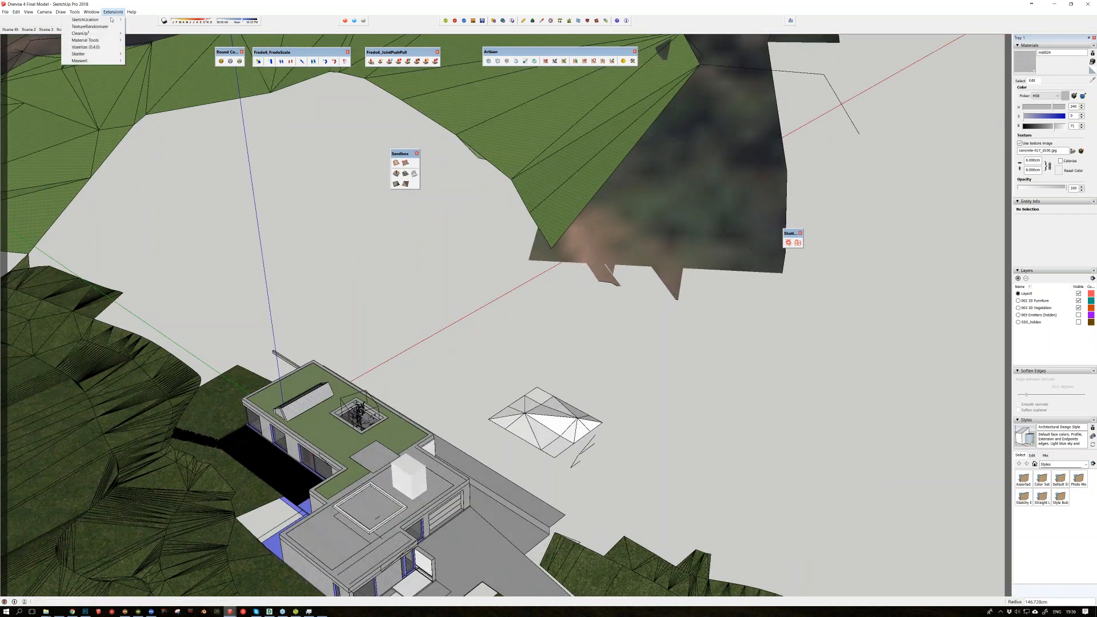
mouse_move(105, 34)
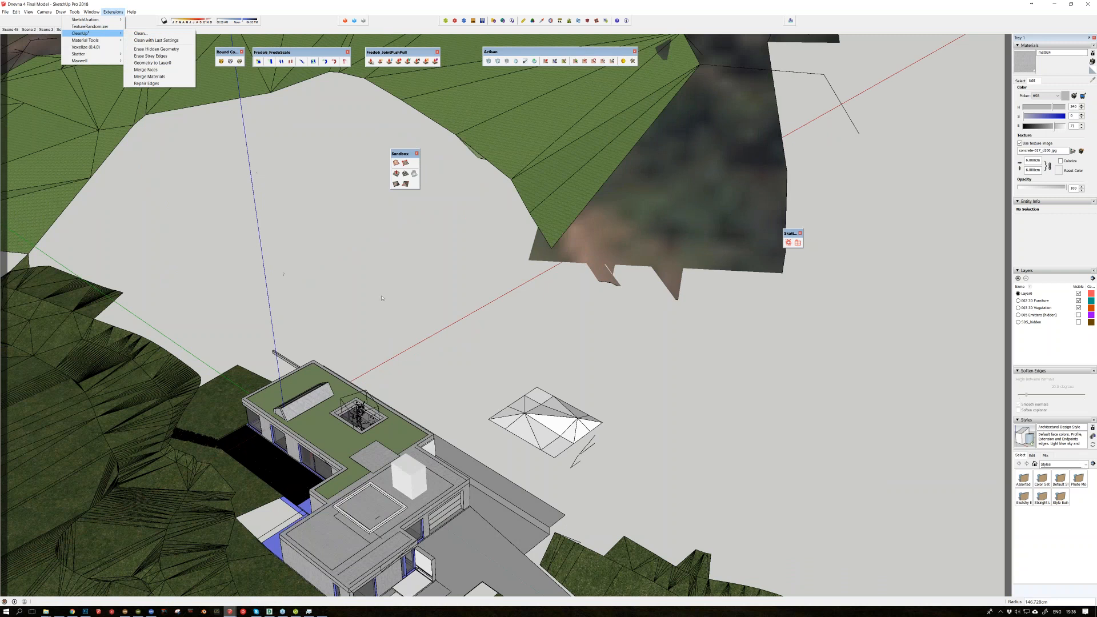
Step: Display the commands offered by the Material Tools extension
click(328, 283)
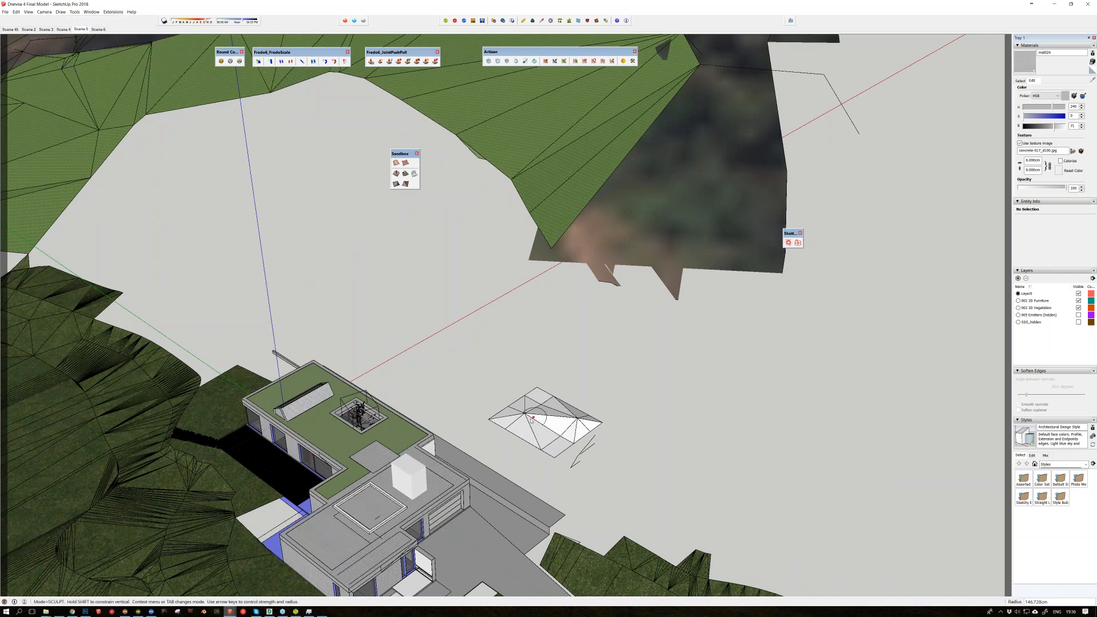
middle_drag(530, 420, 385, 452)
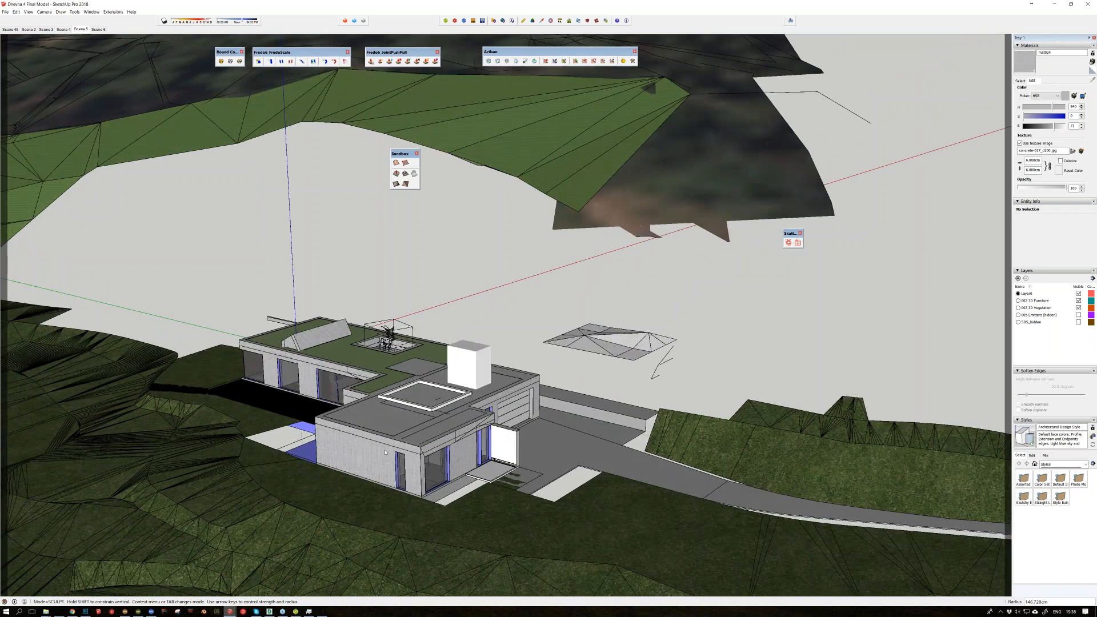
click(113, 11)
mouse_move(108, 33)
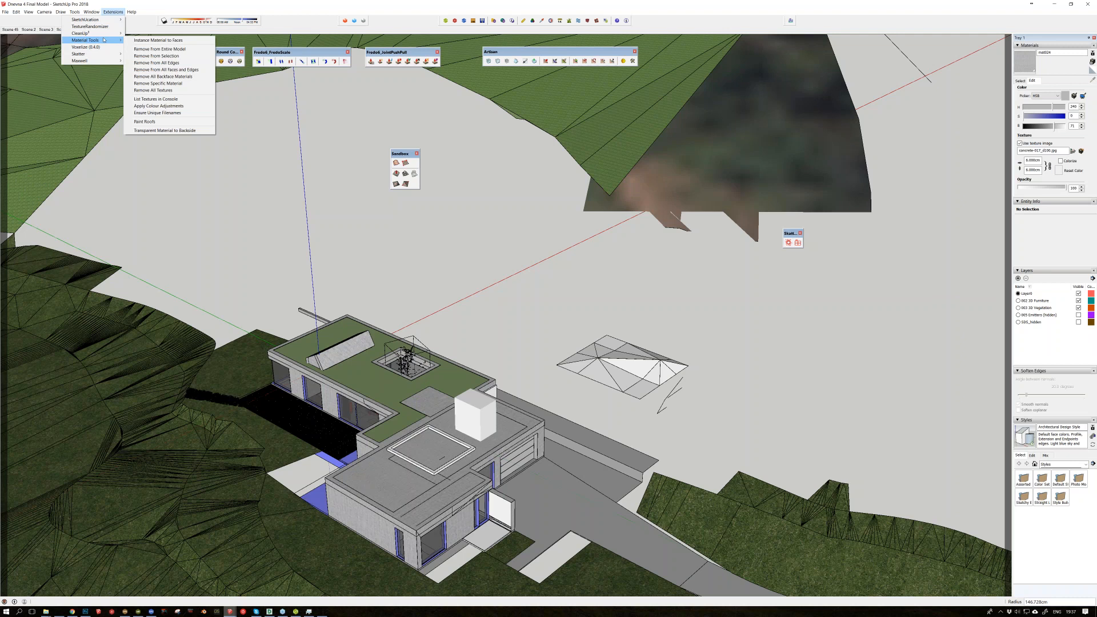
click(324, 258)
mouse_move(324, 256)
middle_down()
mouse_move(429, 278)
mouse_move(462, 353)
middle_up()
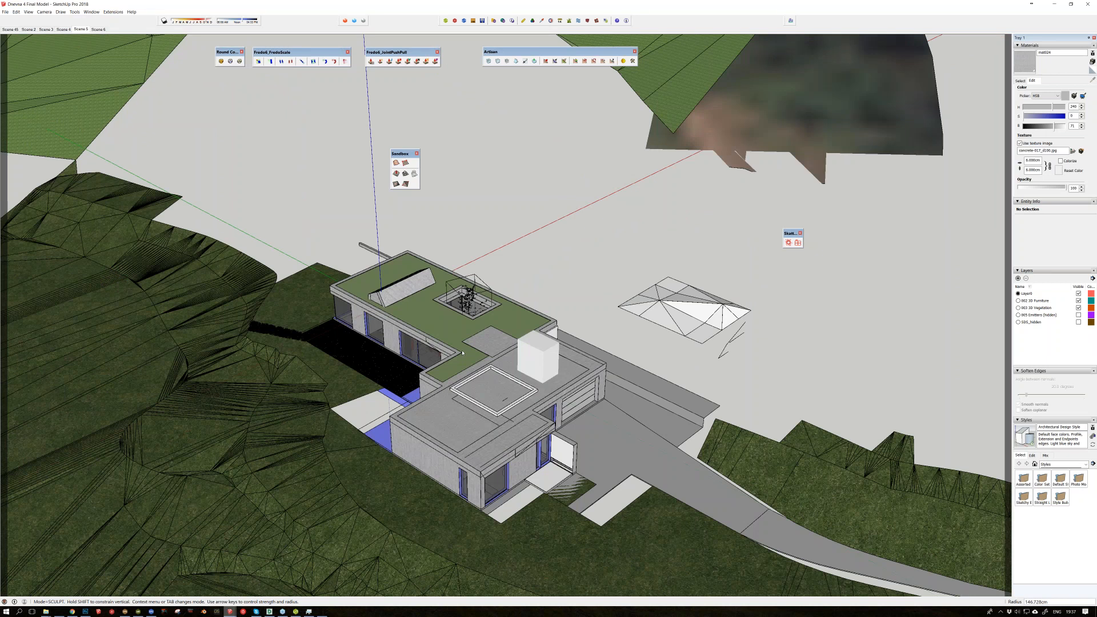
Step: Remove the specific material mat024 from the villa model with Material Tools
scroll(462, 353, up, 3)
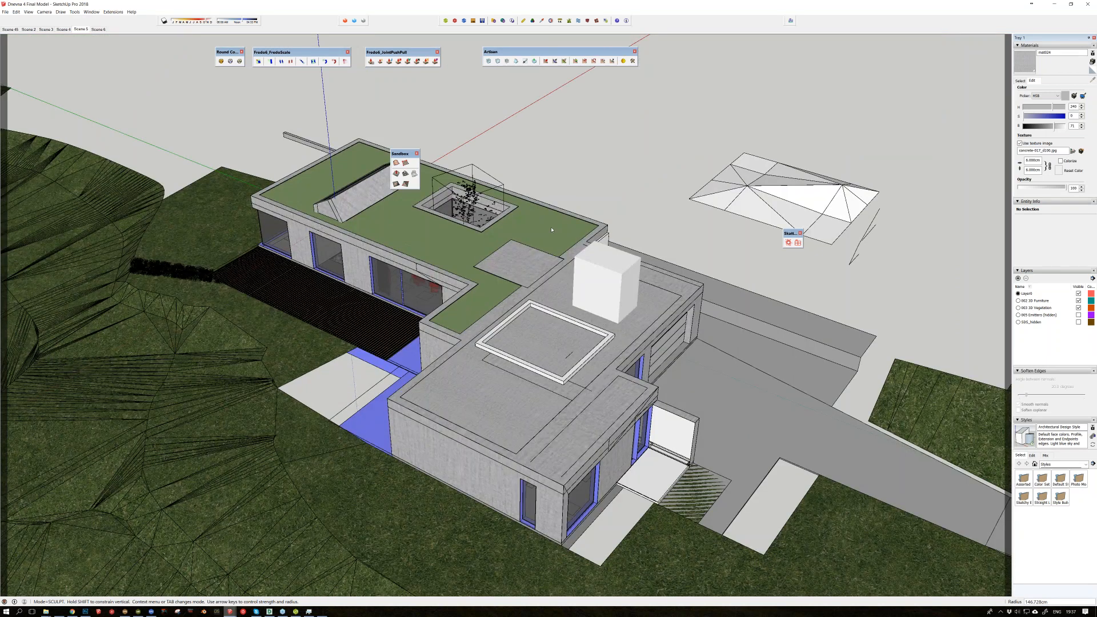
middle_drag(551, 230, 546, 332)
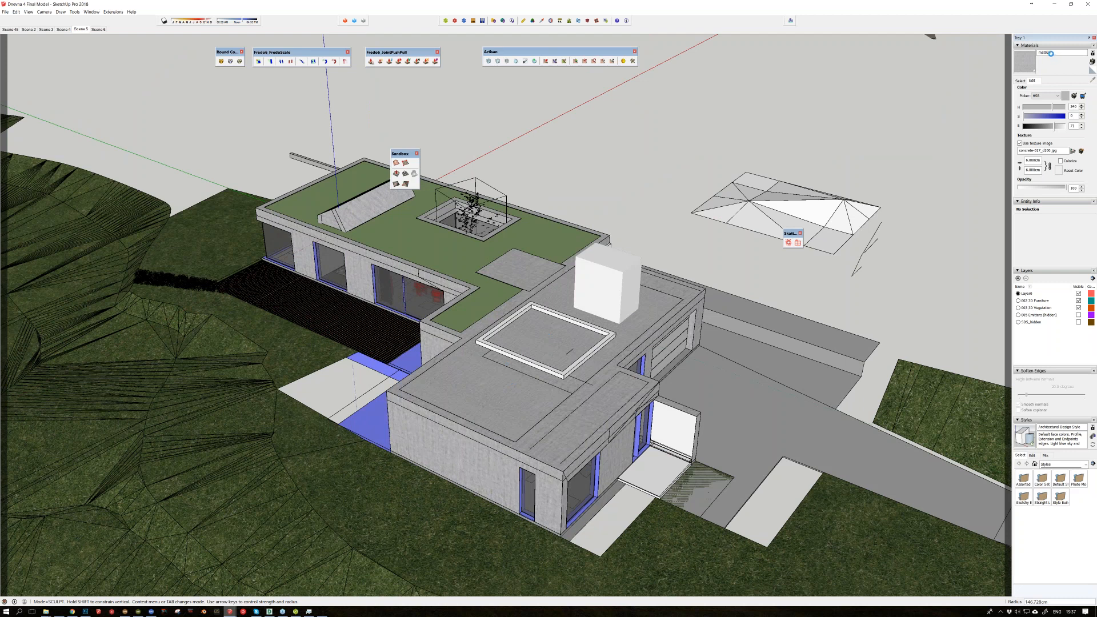
click(113, 11)
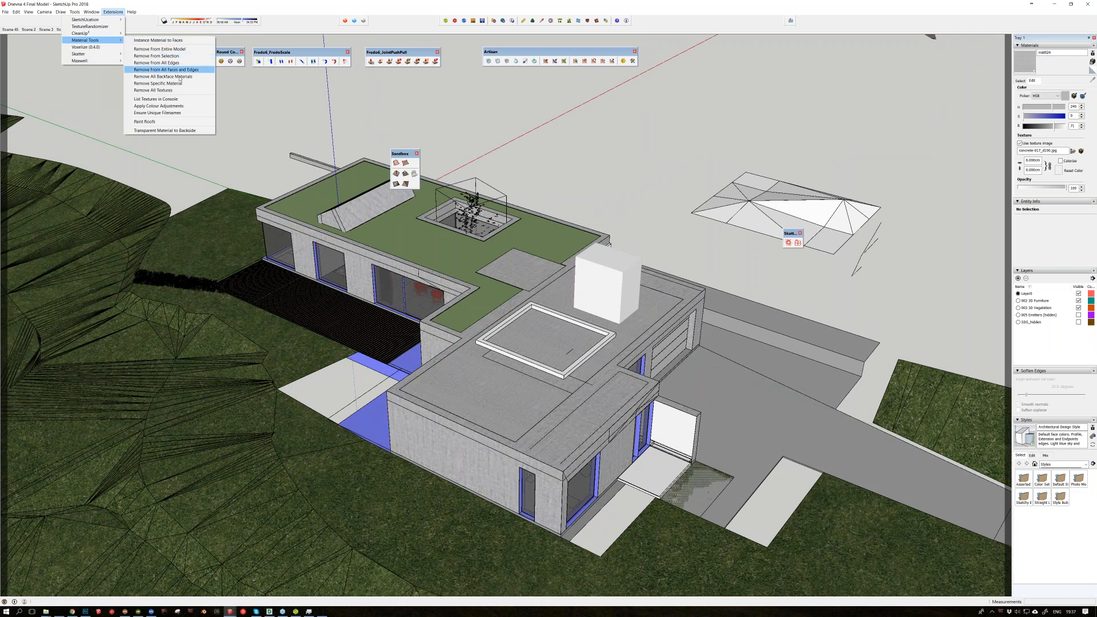
click(179, 84)
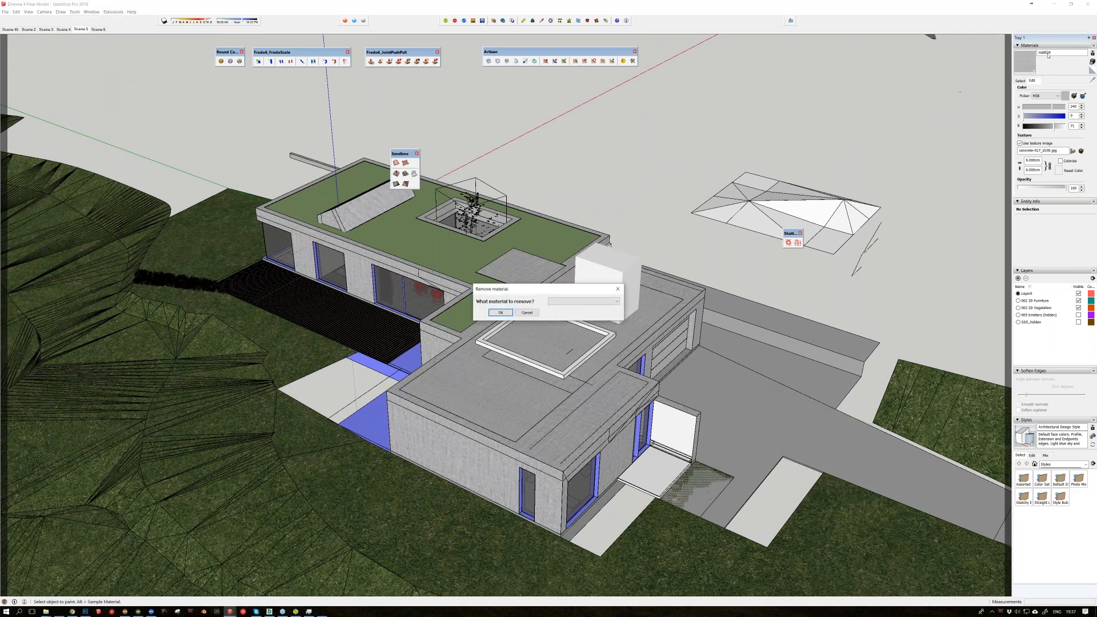
click(616, 301)
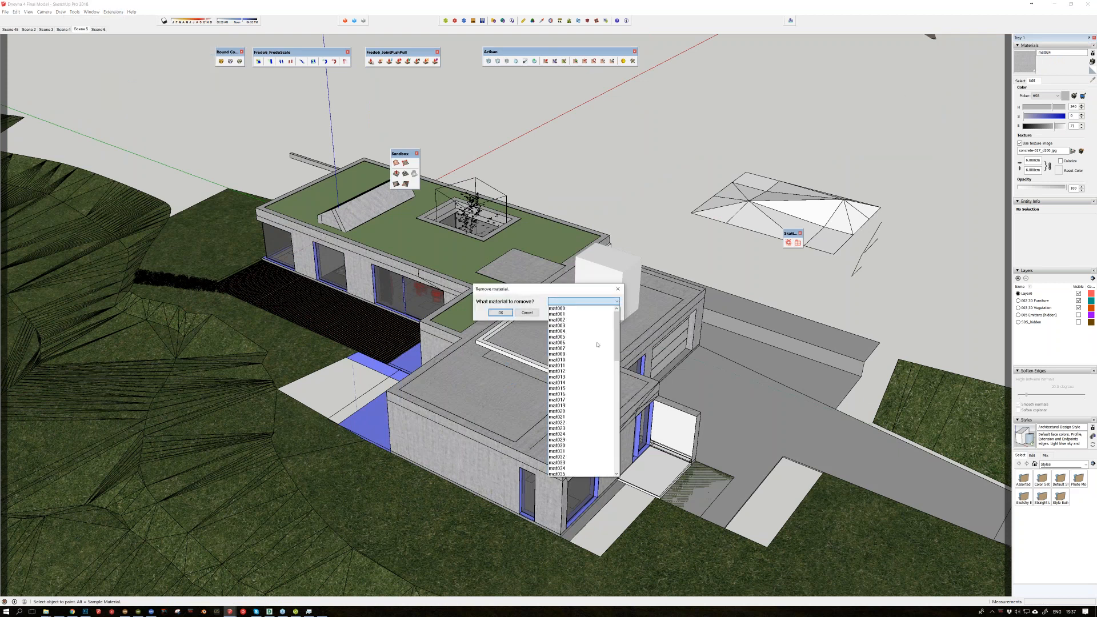
click(567, 434)
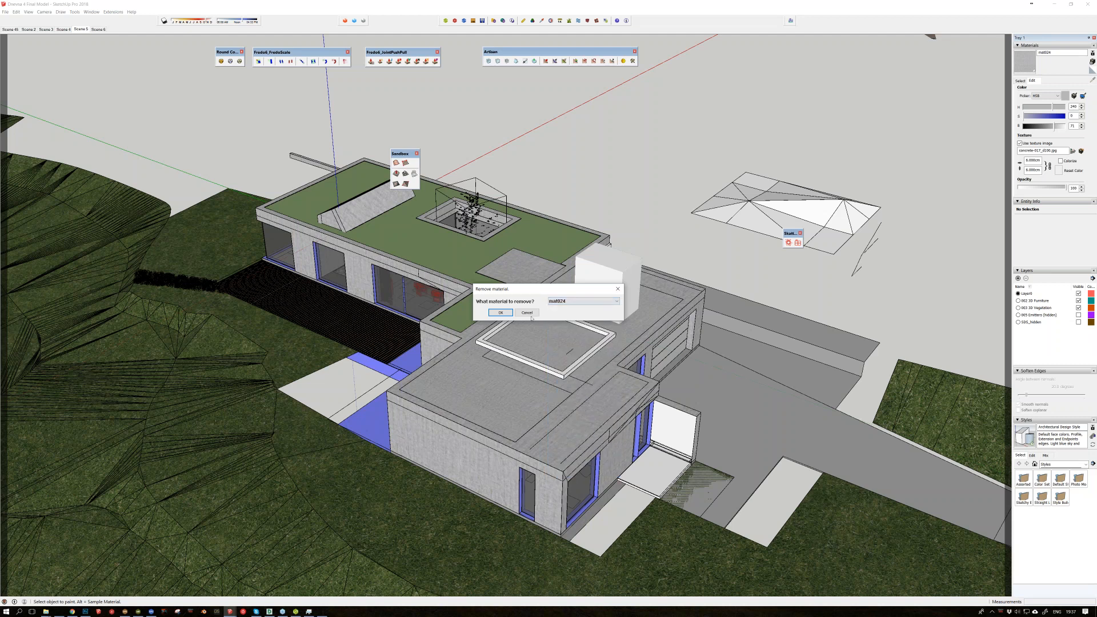
click(501, 312)
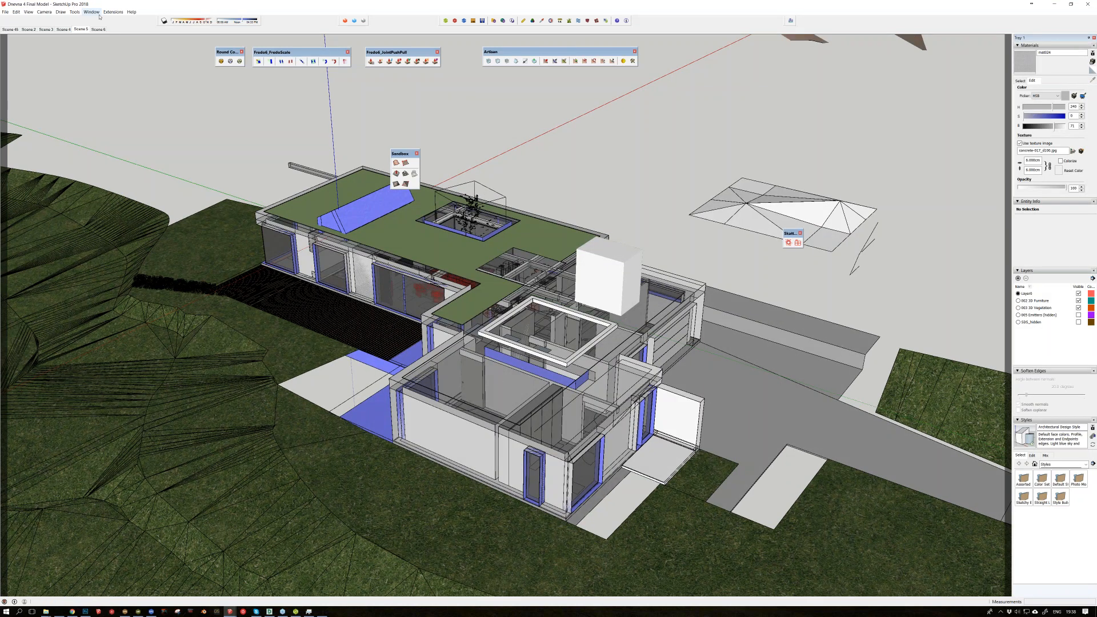
Step: Examine the villa's walls and roofs stripped of the removed material and sample the translucent window glass
middle_drag(533, 352, 554, 407)
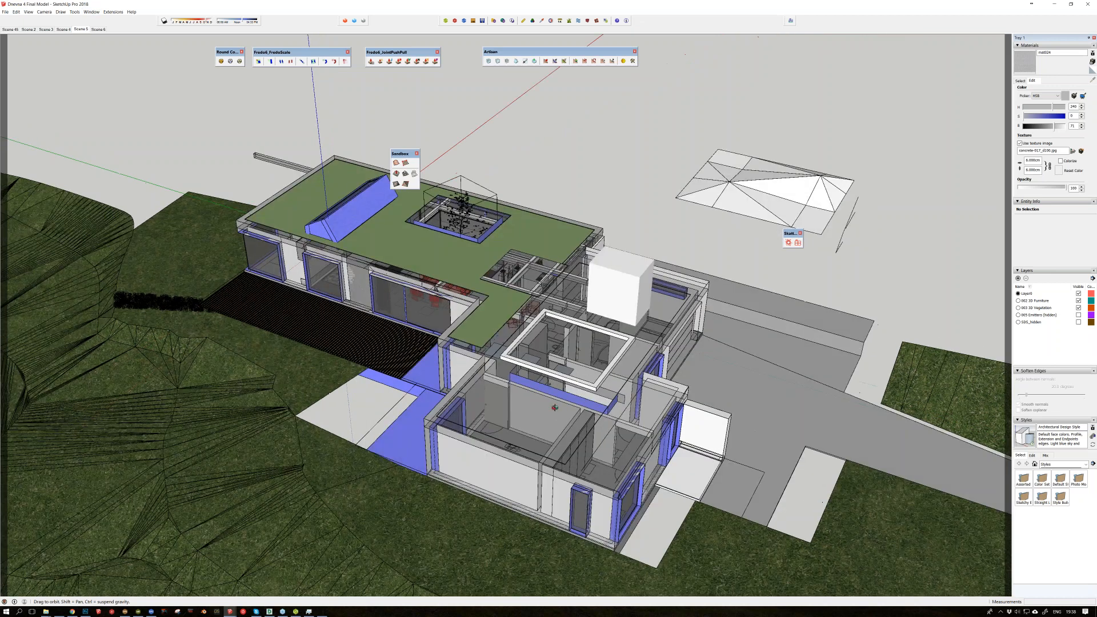
scroll(442, 285, up, 4)
alt+click(410, 300)
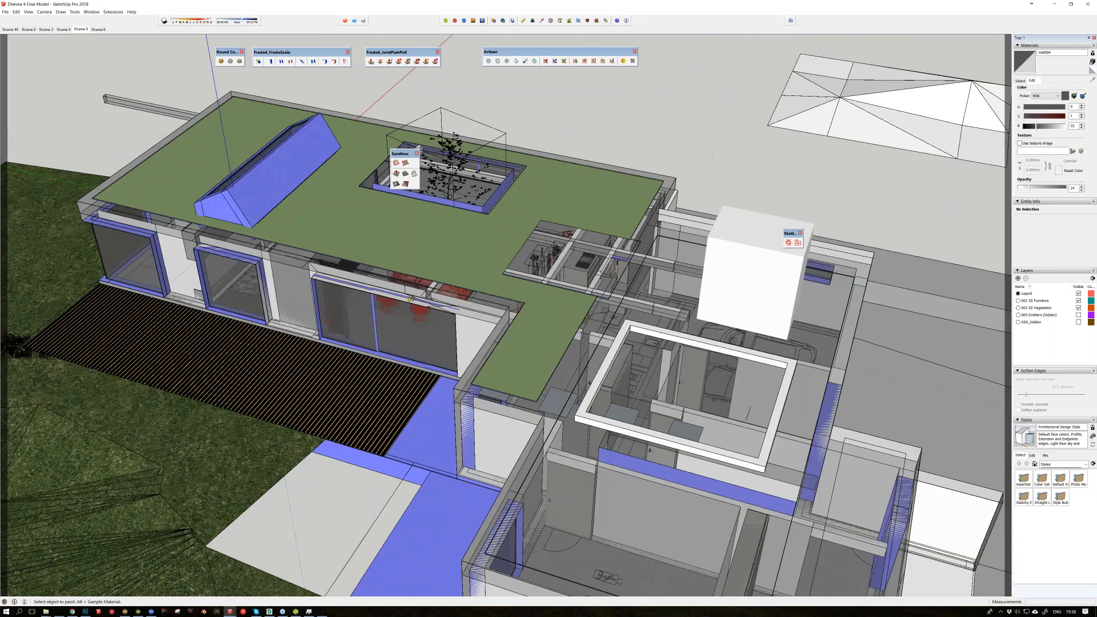
middle_drag(410, 298, 477, 342)
Step: Create a rectangular face beyond the green roof and paint it dark orange from the Colors collection
click(74, 12)
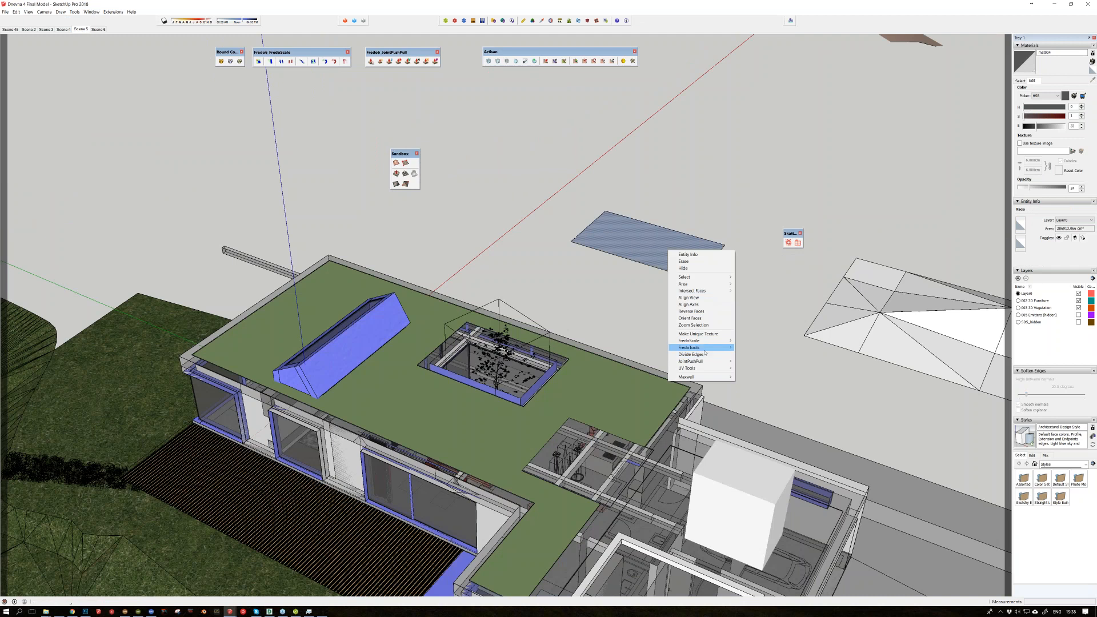
click(718, 310)
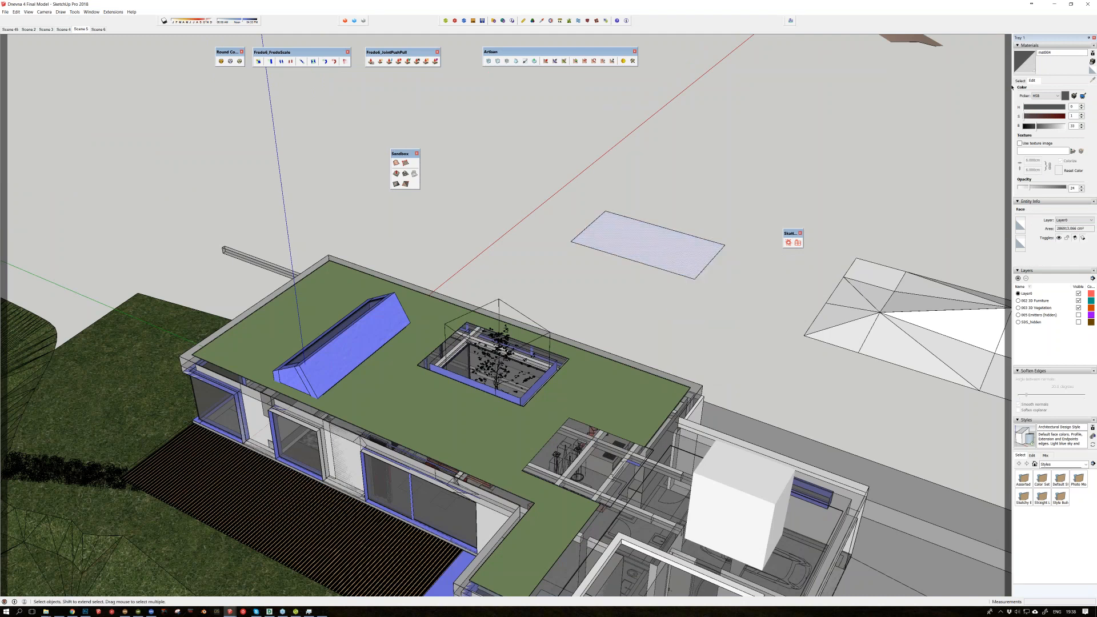
click(1019, 80)
click(1058, 139)
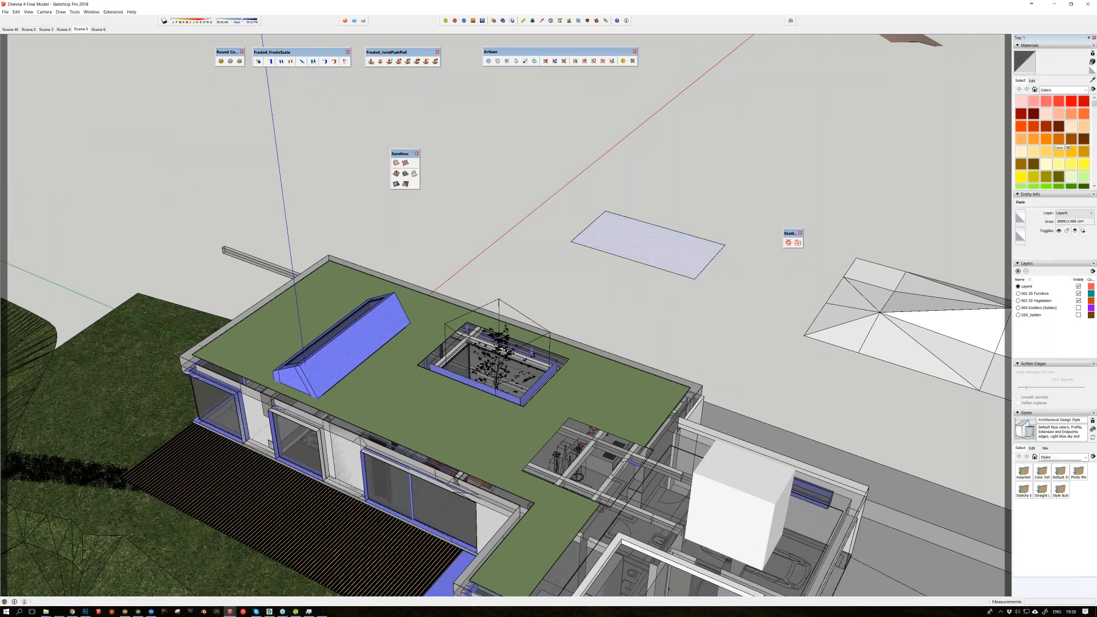
click(685, 247)
key(space)
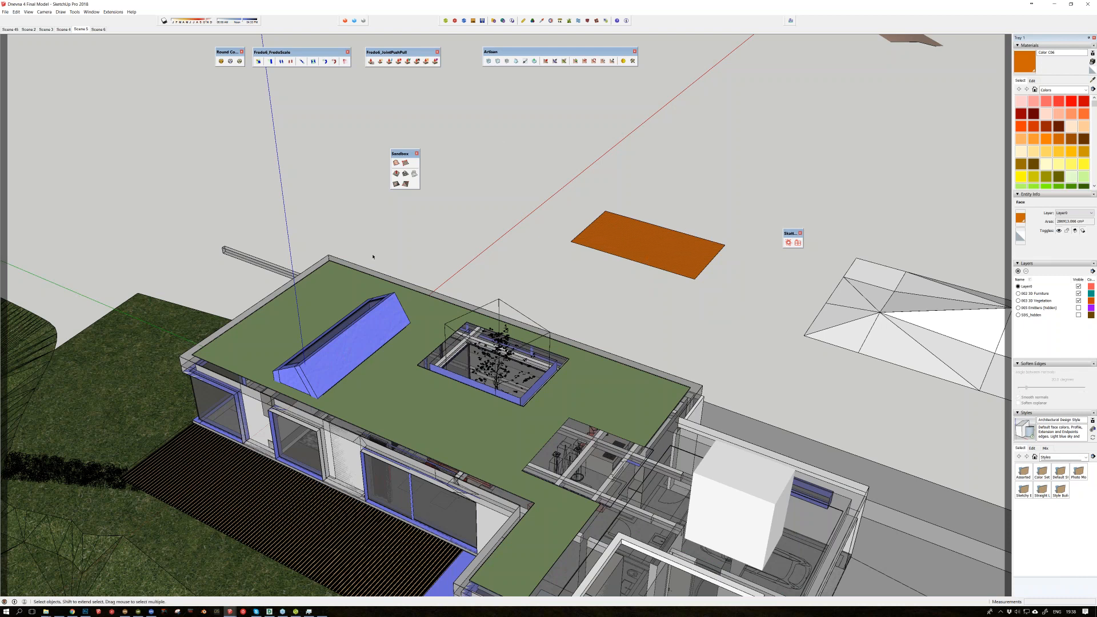
Step: Replace the rectangle's orange material with the green roof material using Material Replacer
click(92, 12)
mouse_move(120, 12)
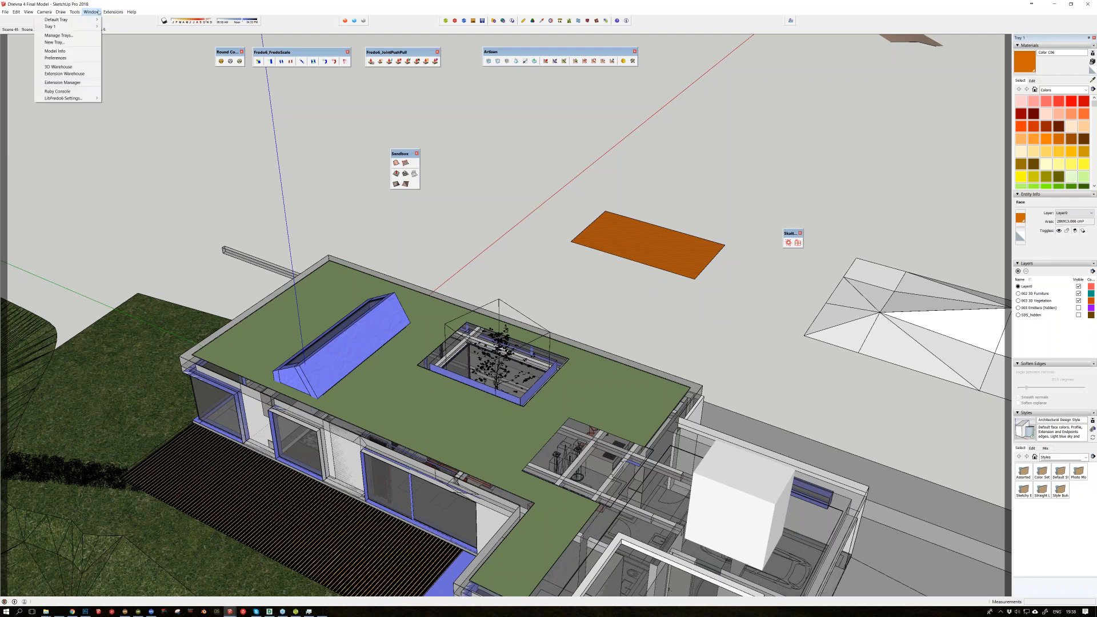
click(45, 182)
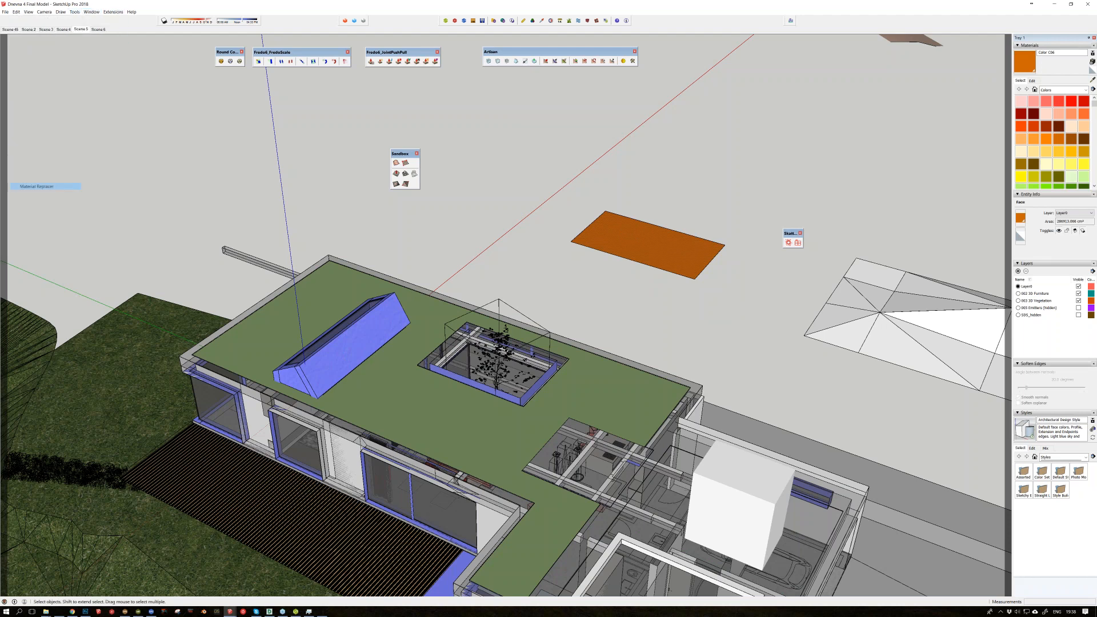
click(633, 236)
click(338, 279)
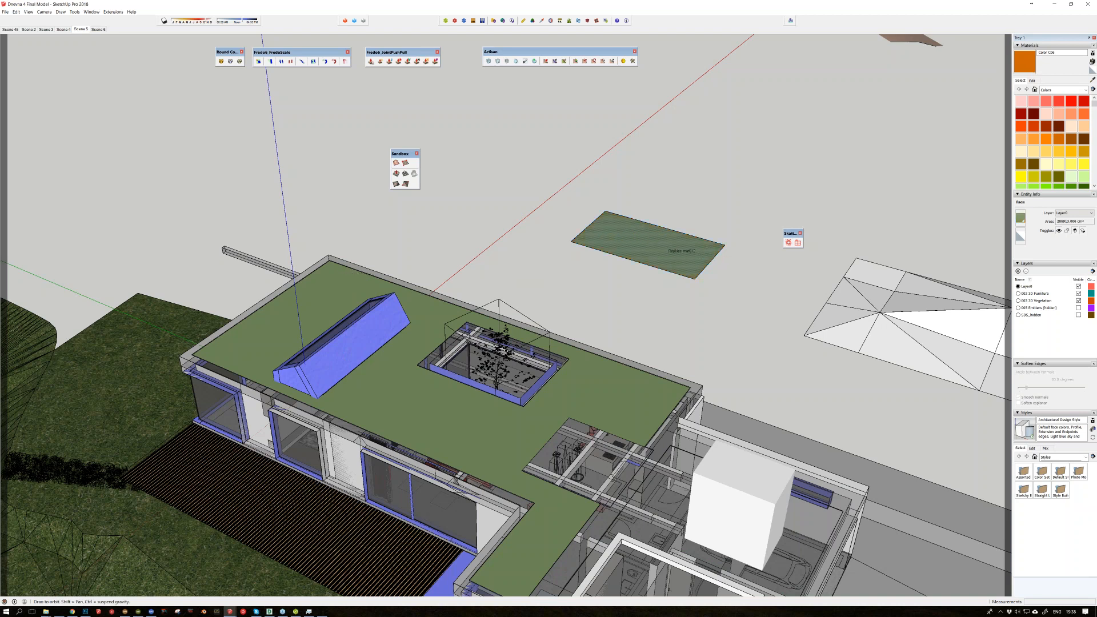
Step: Float the Maxwell toolbar over the model beside the other extension toolbars
middle_drag(702, 237, 645, 252)
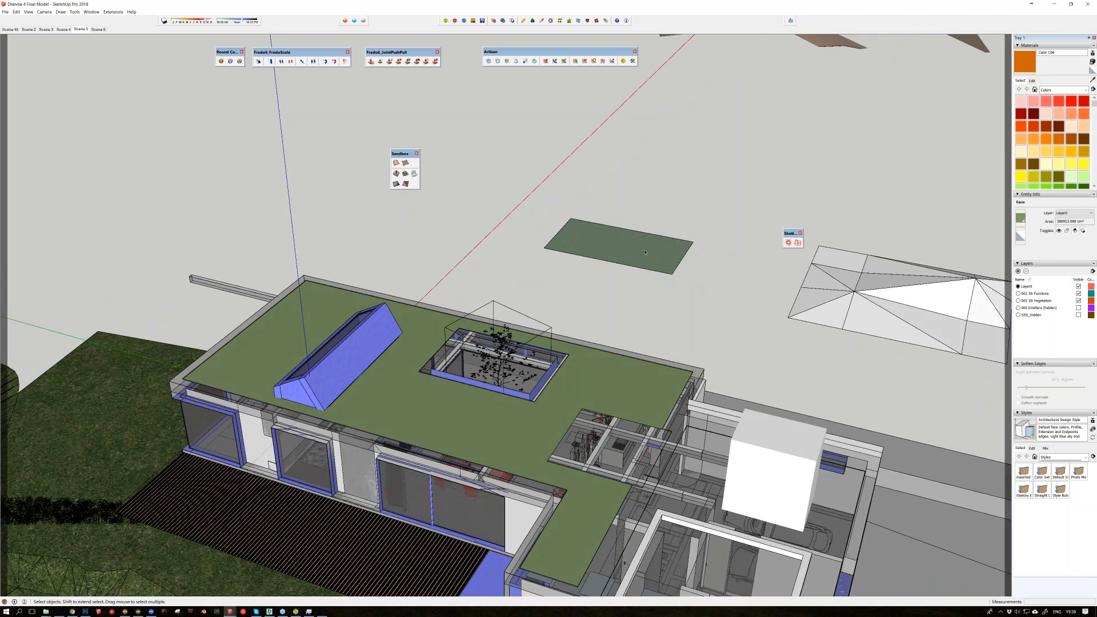
scroll(644, 252, up, 4)
click(113, 12)
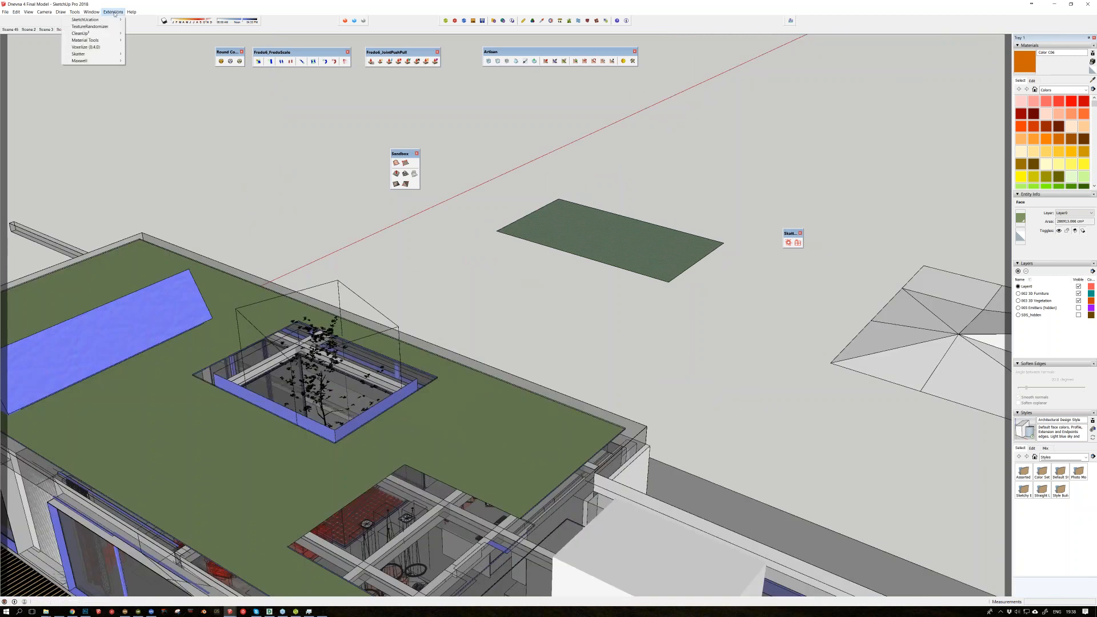
mouse_move(91, 12)
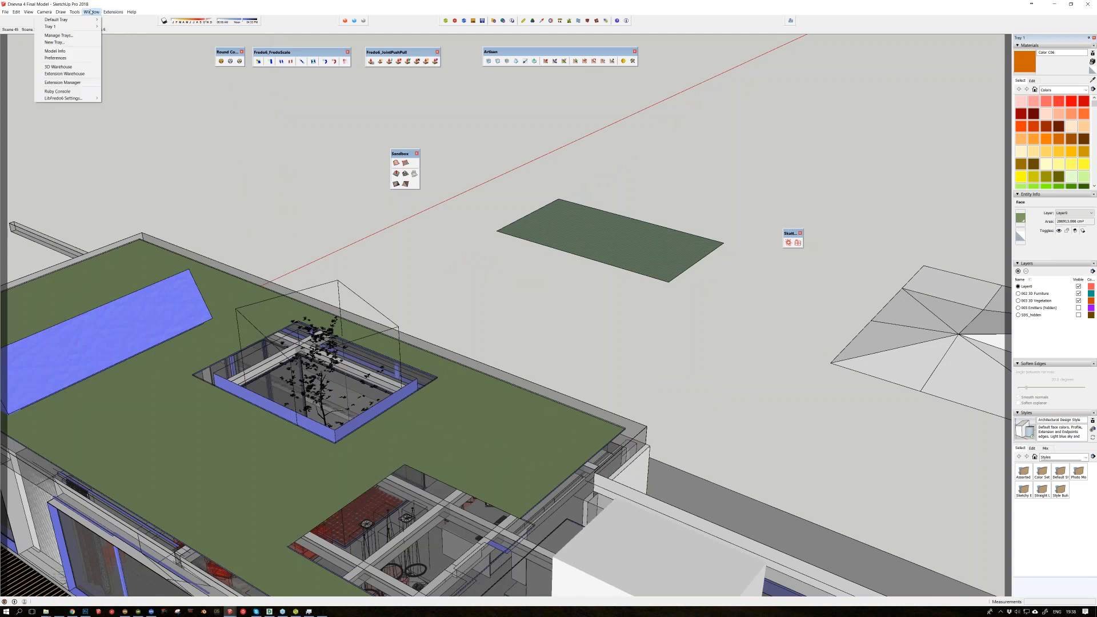
click(404, 12)
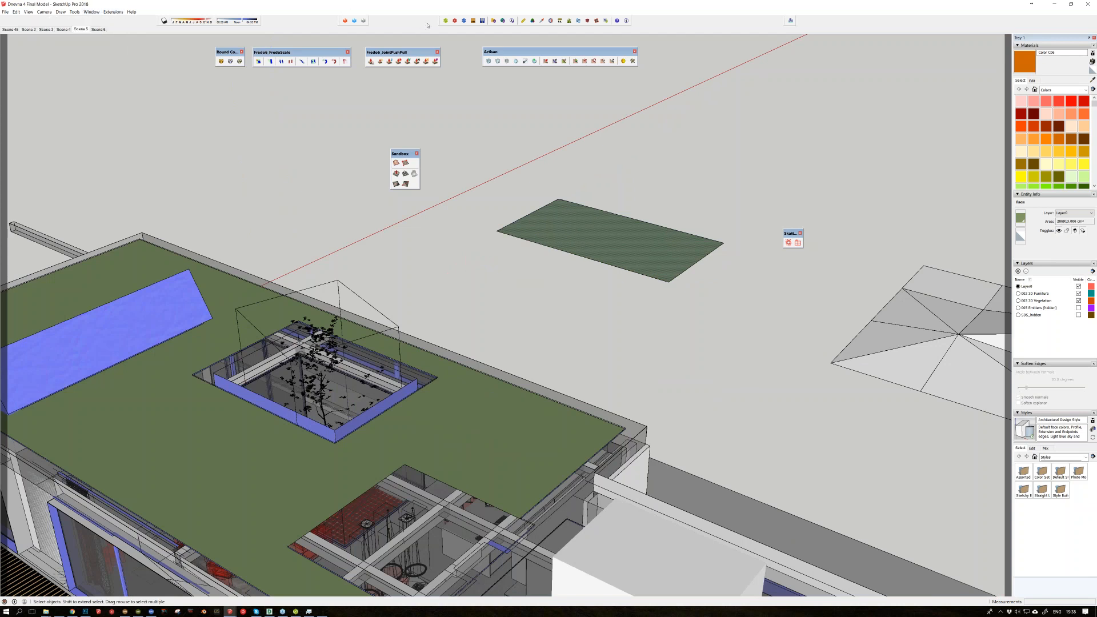
drag(437, 24, 412, 109)
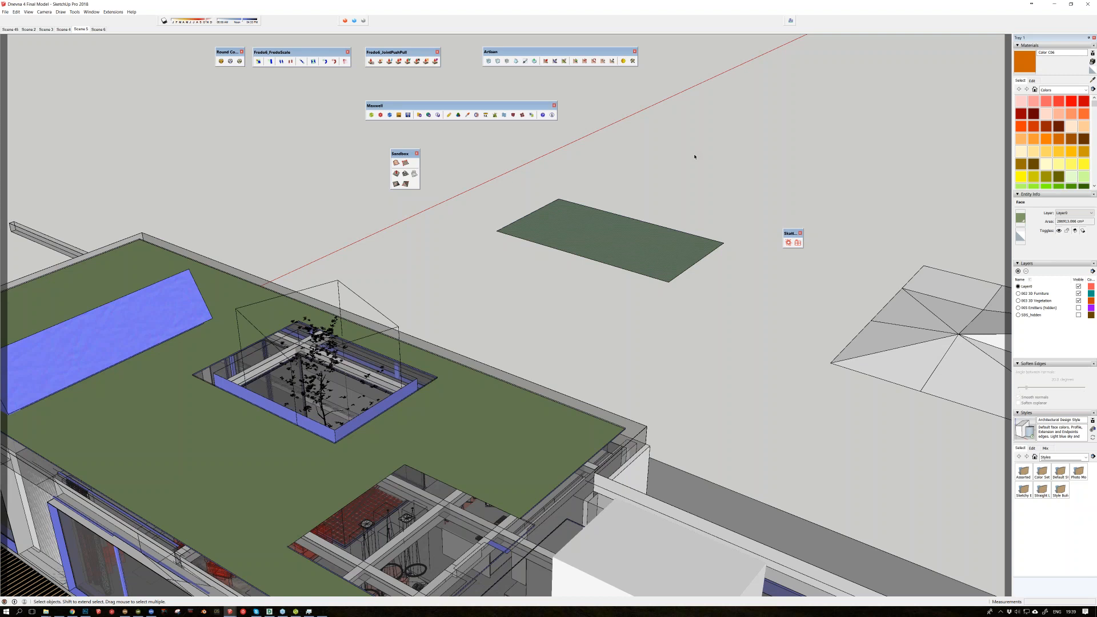
Step: Clear the selection and close the floating extension toolbars, including FredoScale and Round Corner
click(746, 394)
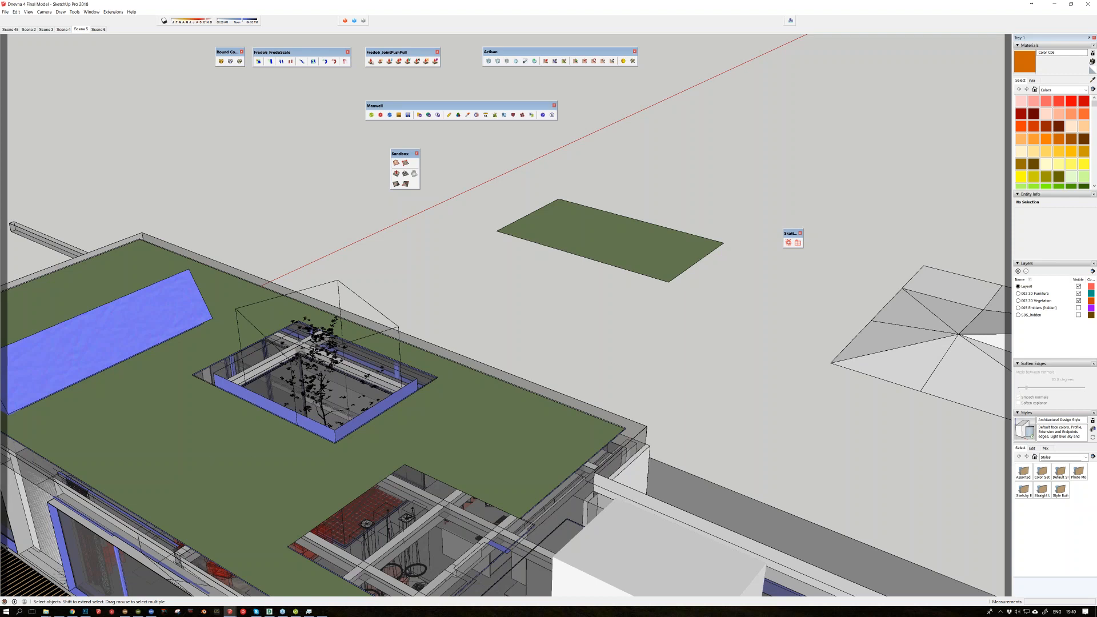
mouse_move(60, 613)
key(alt+Tab)
click(673, 150)
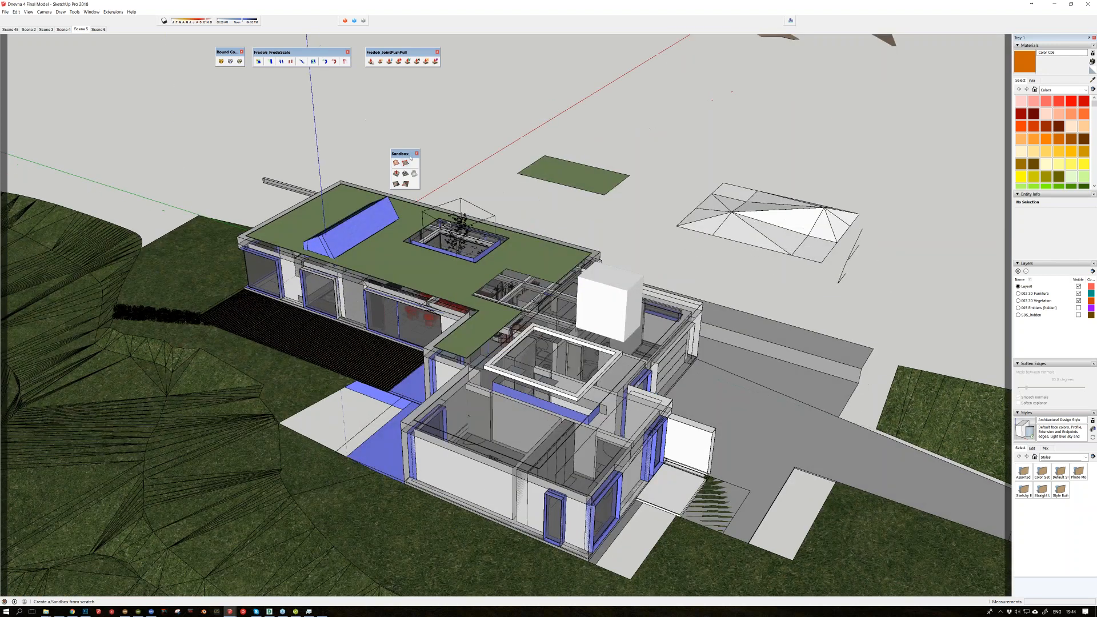
click(347, 51)
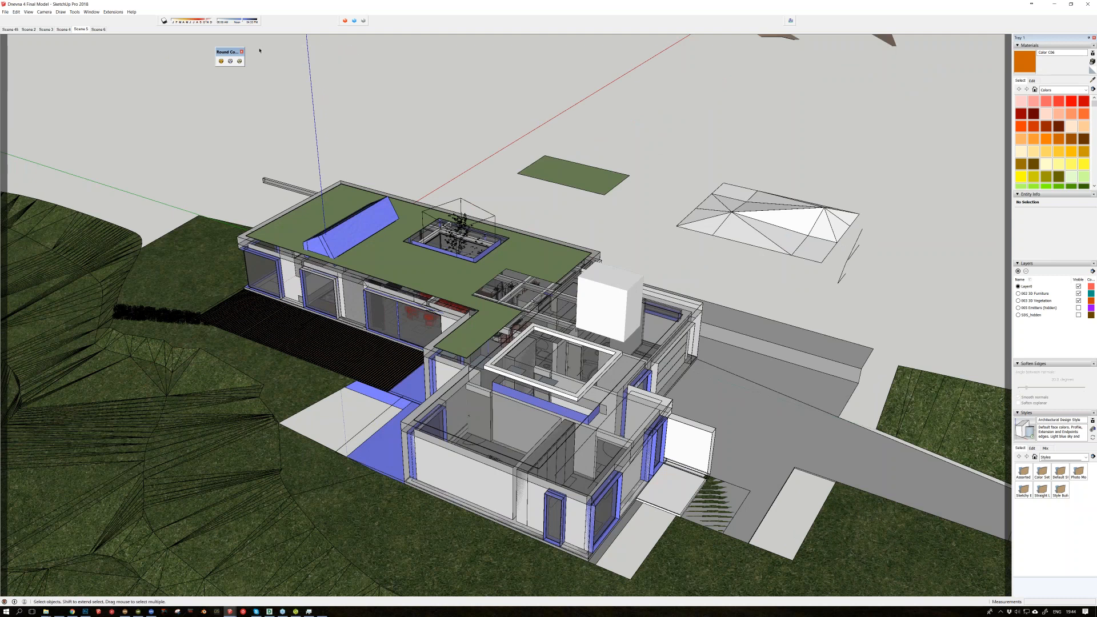
click(242, 52)
key(alt+Tab)
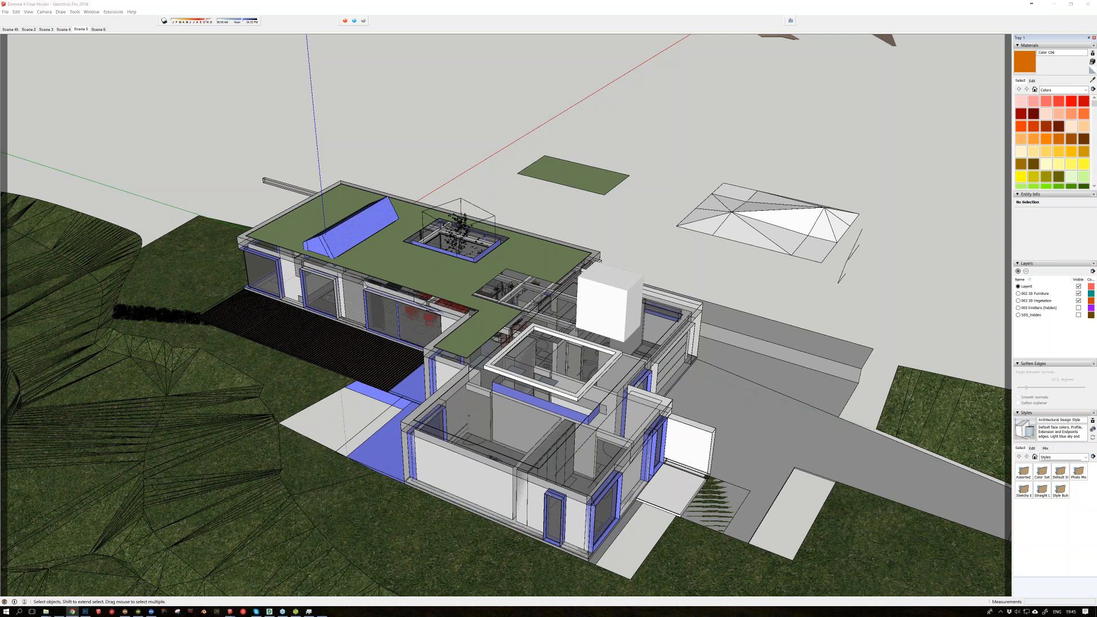